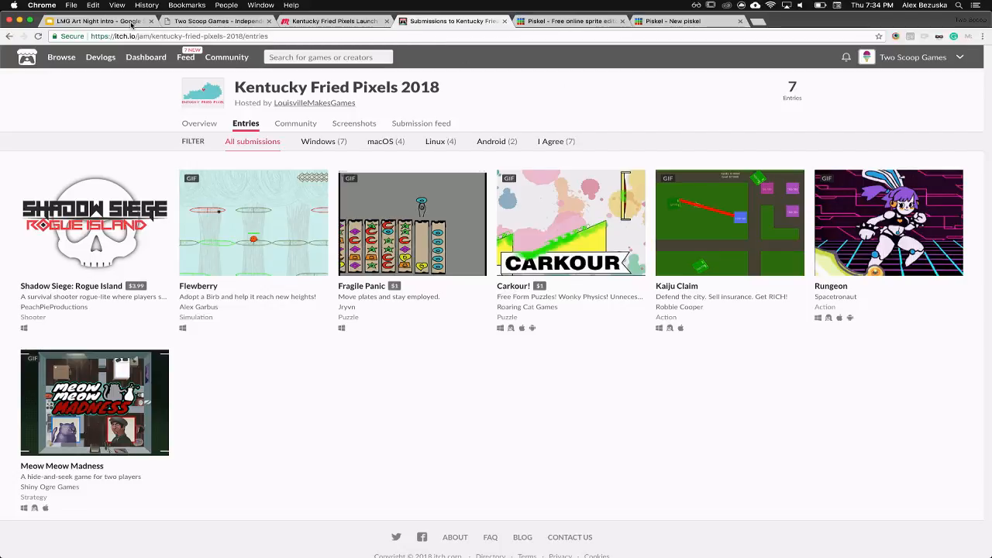
Return to the LMG Art Night intro presentation and advance through its slides to the Tonight's Theme slide
left_click(132, 23)
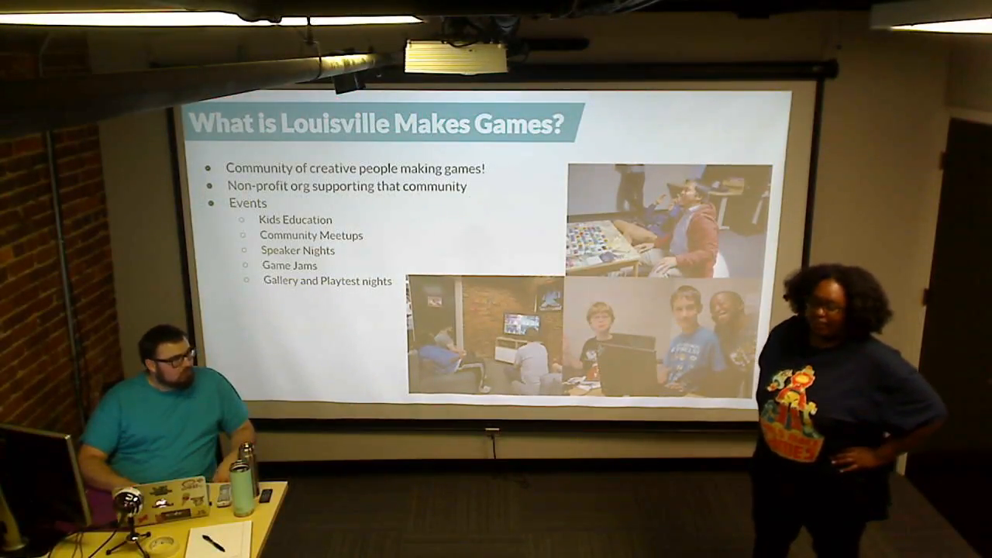
key("Right")
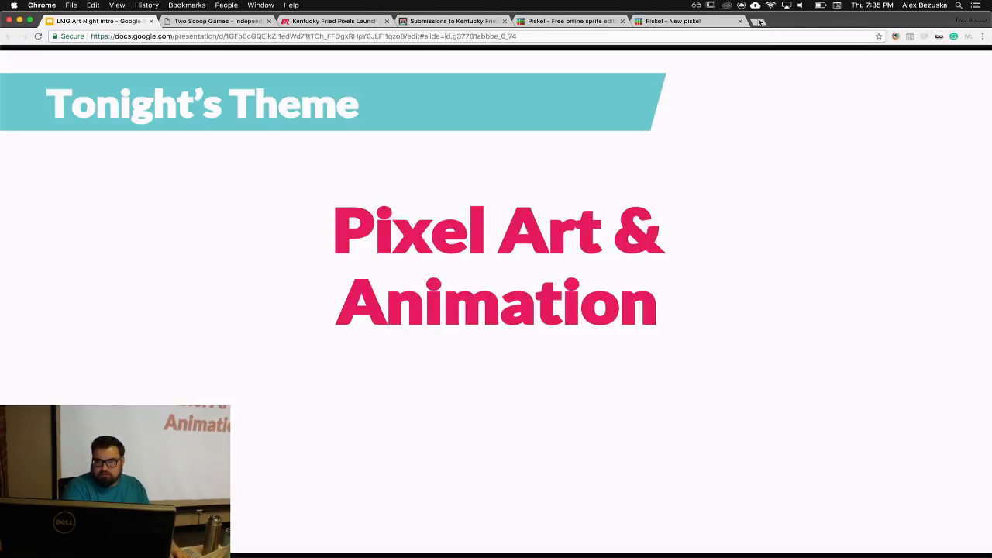
Open the Megaman example sprite from the Piskel home page and try to go back to the home page
left_click(584, 22)
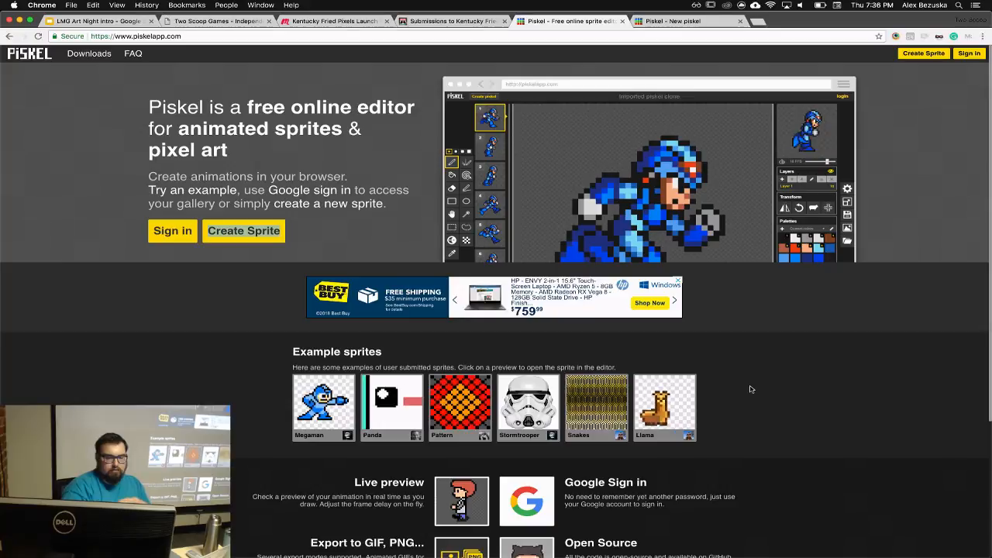
left_click(352, 404)
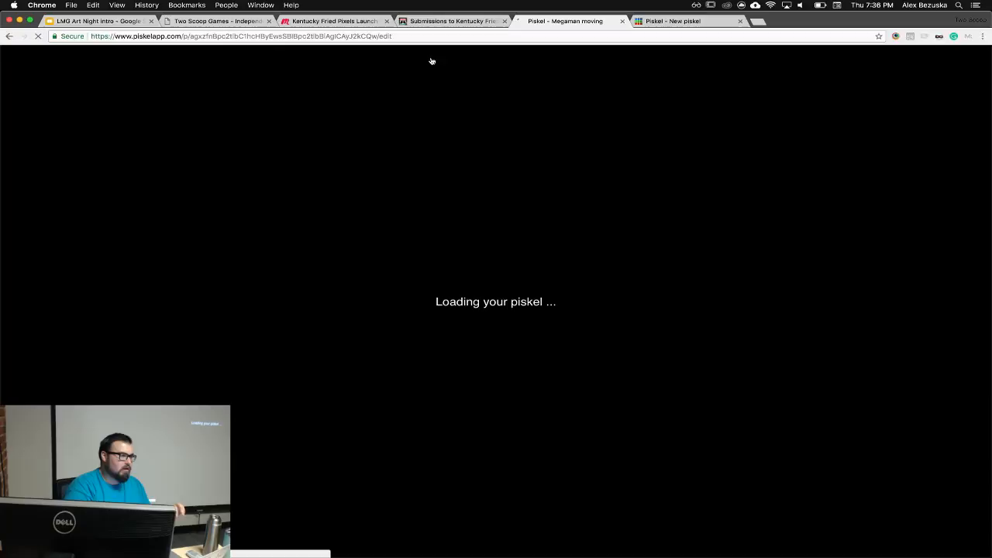
left_click(9, 38)
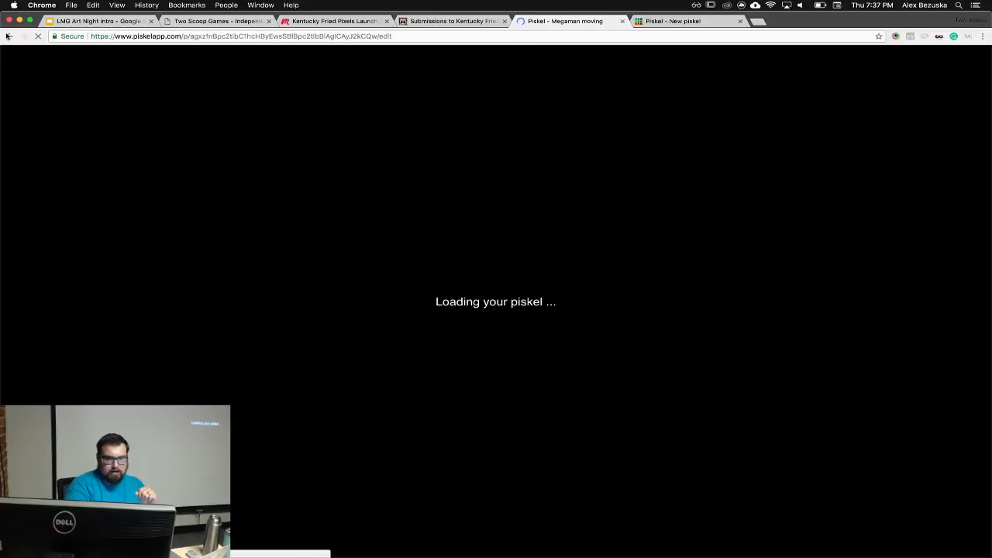
left_click(8, 37)
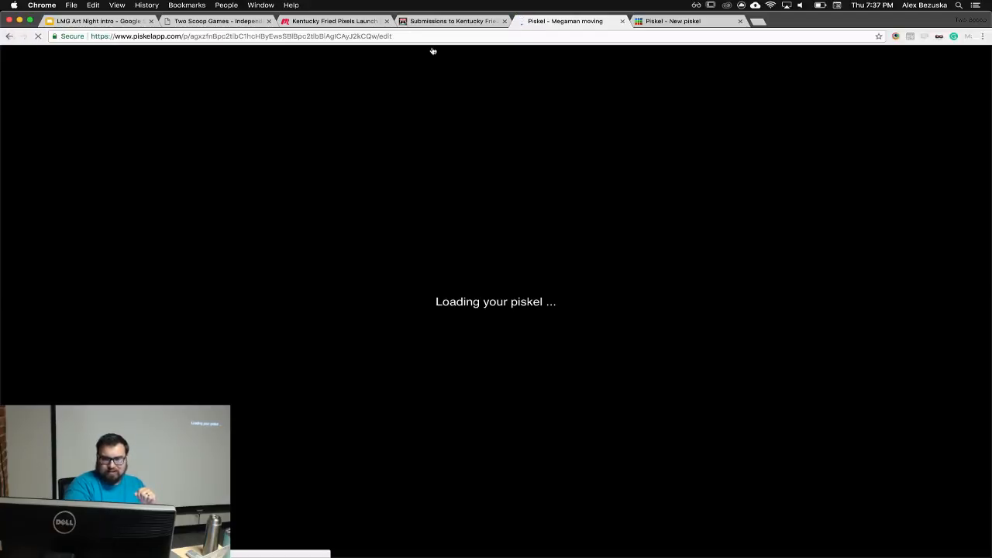
left_click(397, 36)
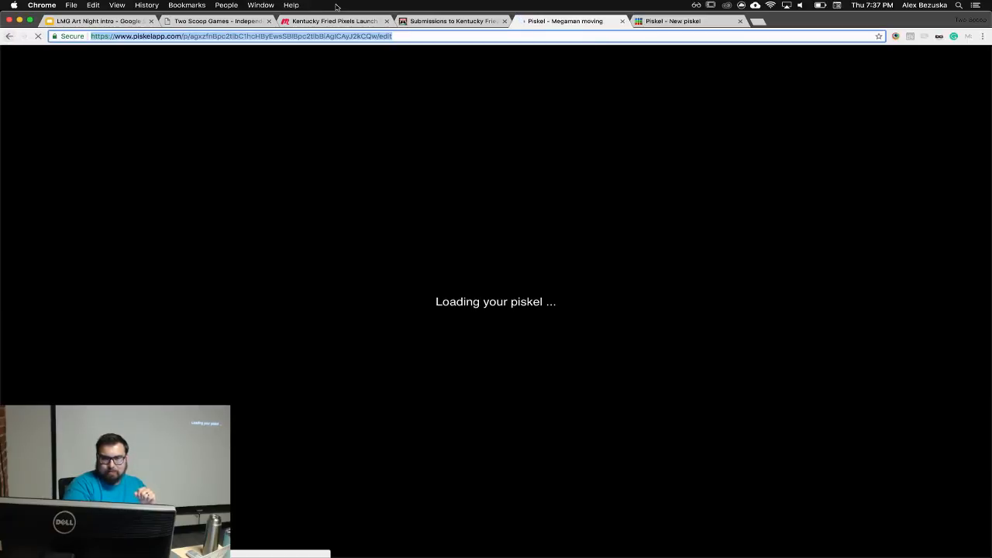
Search Google for "mega man nintendo" in a new browser tab
left_click(758, 22)
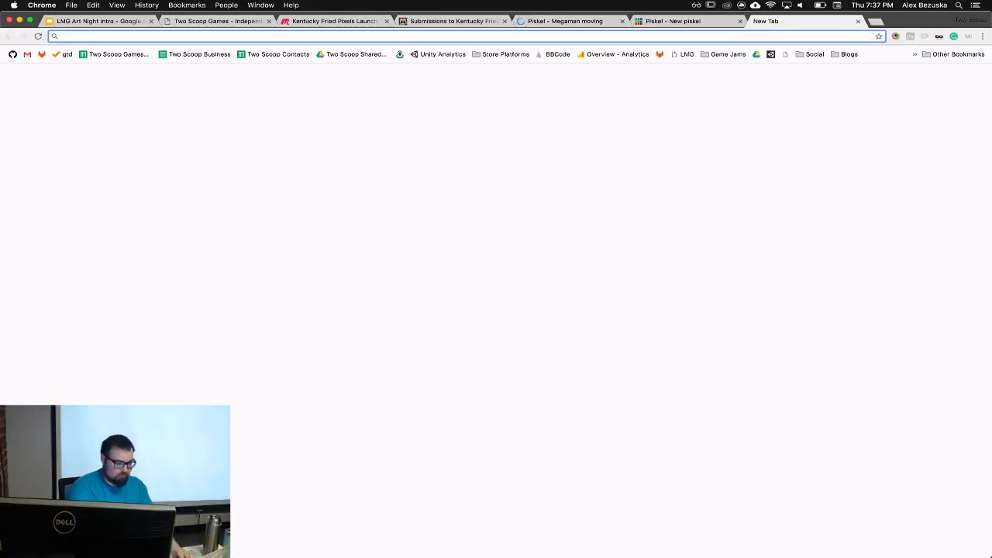
type("you")
key("BackSpace")
key("BackSpace")
key("BackSpace")
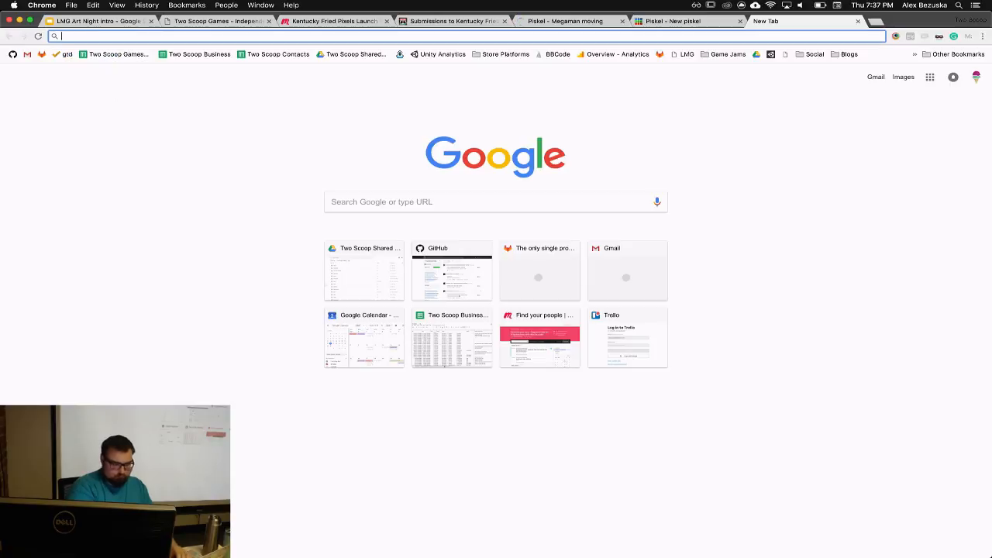
type("google.com")
key("Return")
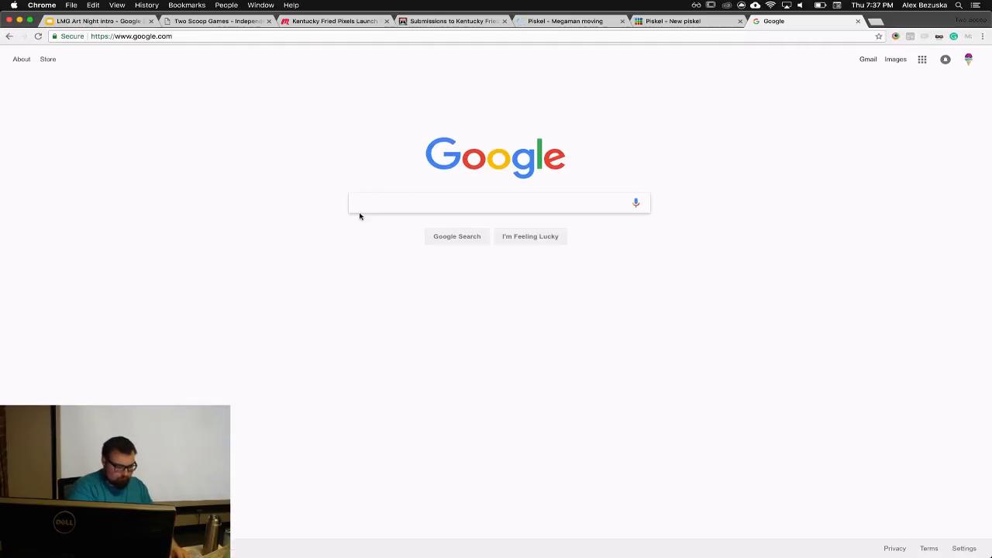
type("mega man nintendo")
key("Return")
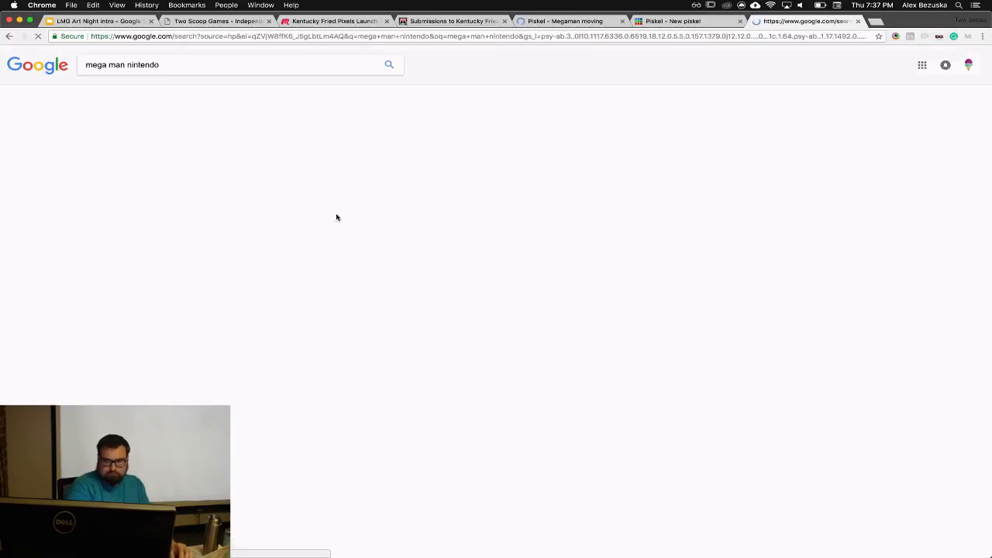
Show the image results and preview the CoolROM Mega Man gameplay screenshot, closing the source page
left_click(120, 92)
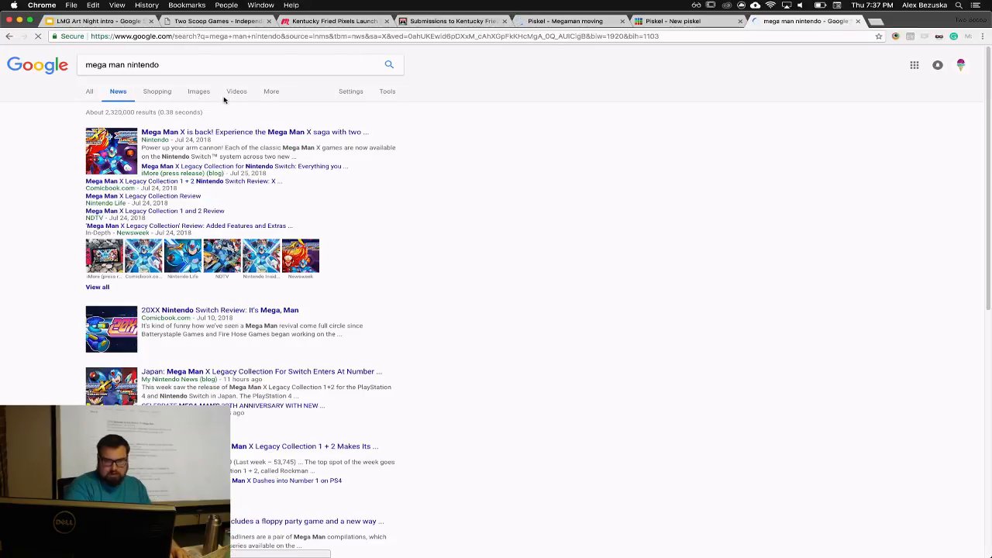
left_click(200, 92)
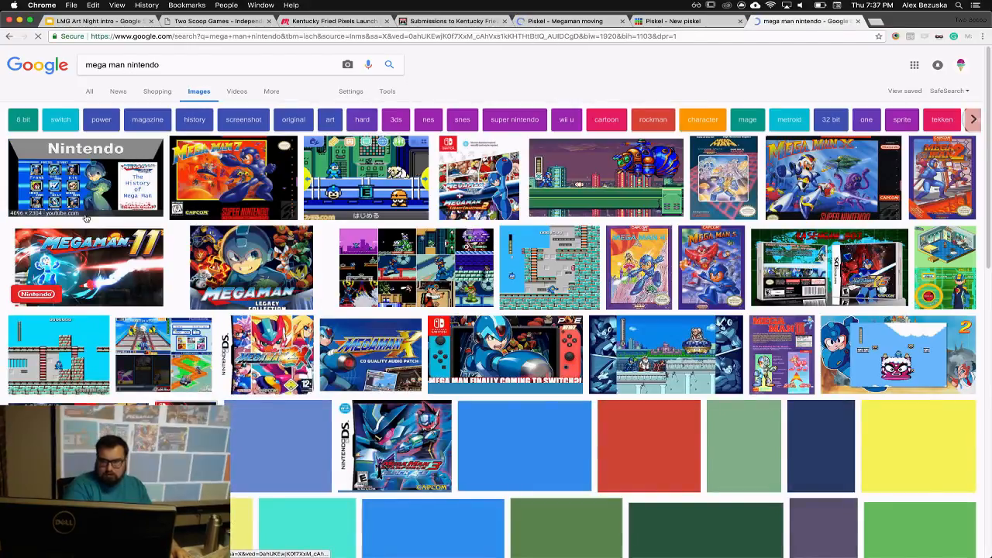
left_click(71, 358)
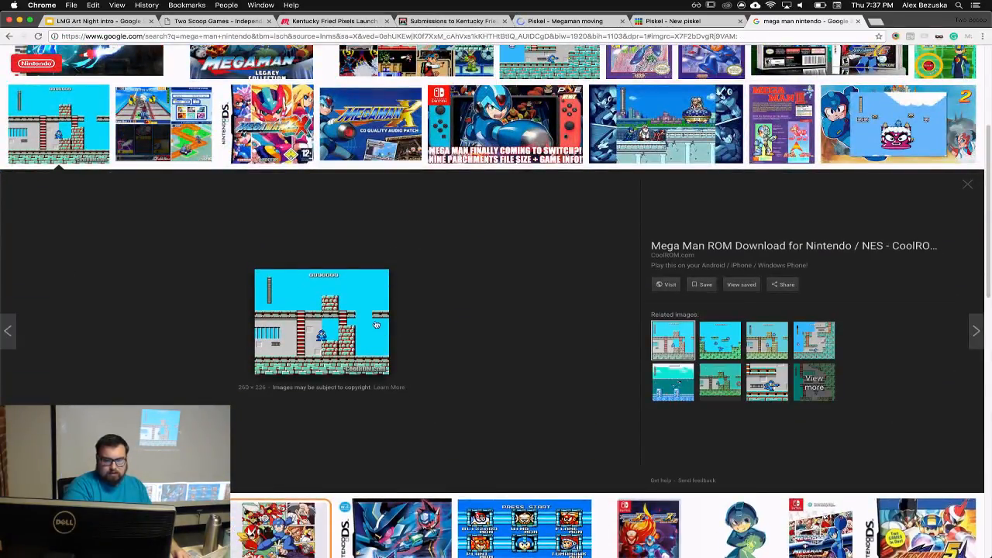
left_click(322, 324)
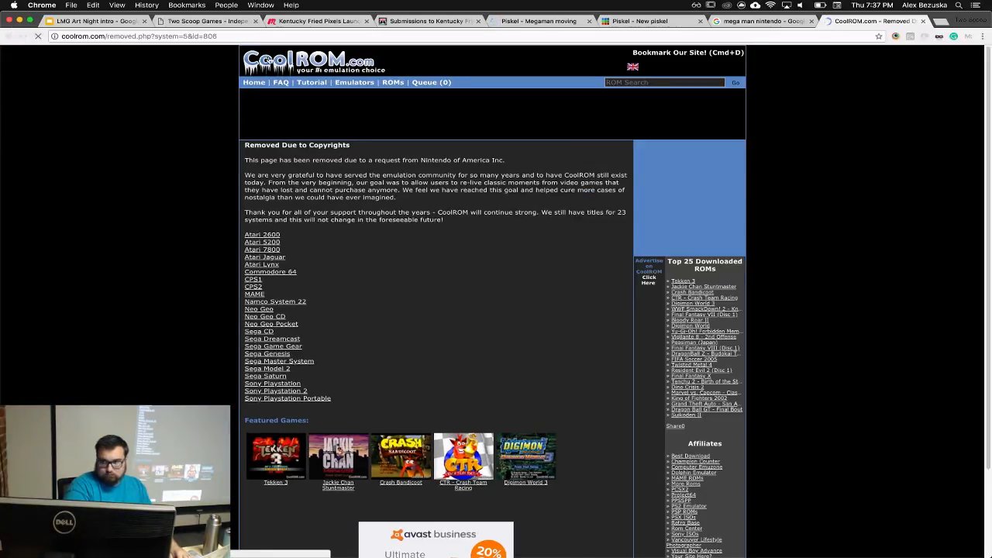
left_click(923, 21)
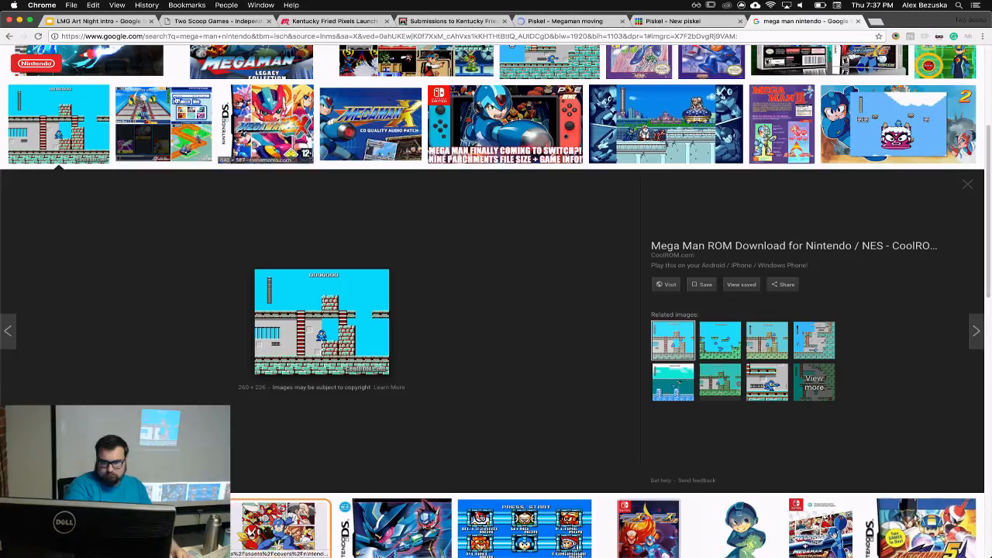
Magnify the Mega Man screenshot preview to examine its pixel art
key("super+plus")
key("super+plus")
key("super+plus")
key("super+plus")
key("super+plus")
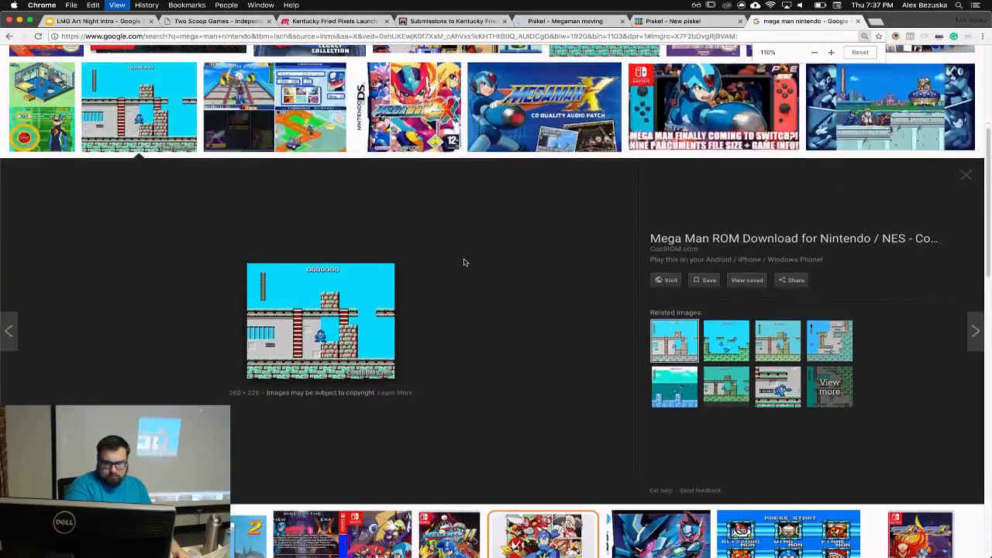
scroll(464, 262, "down", 1)
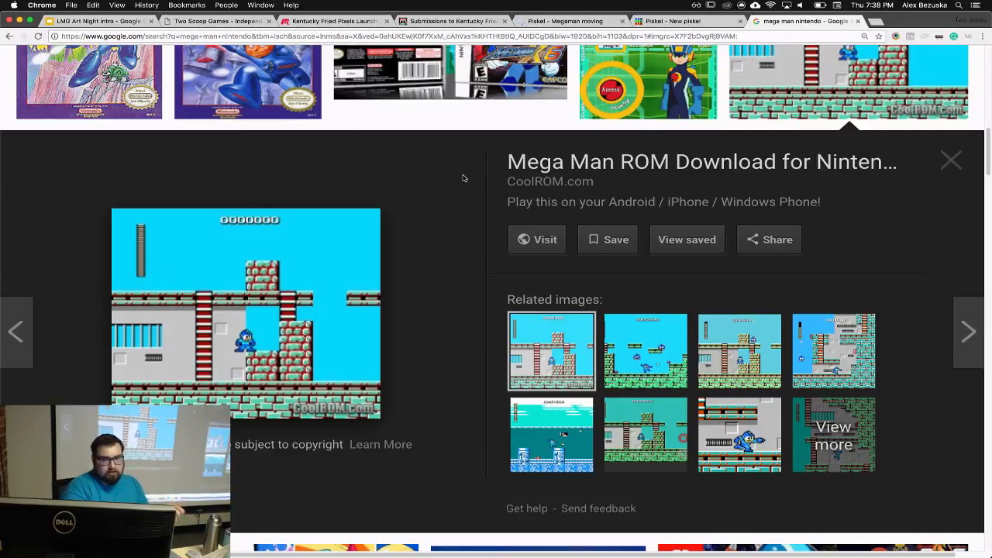
Search the web for "cuphead" and show only the video results
left_click(605, 36)
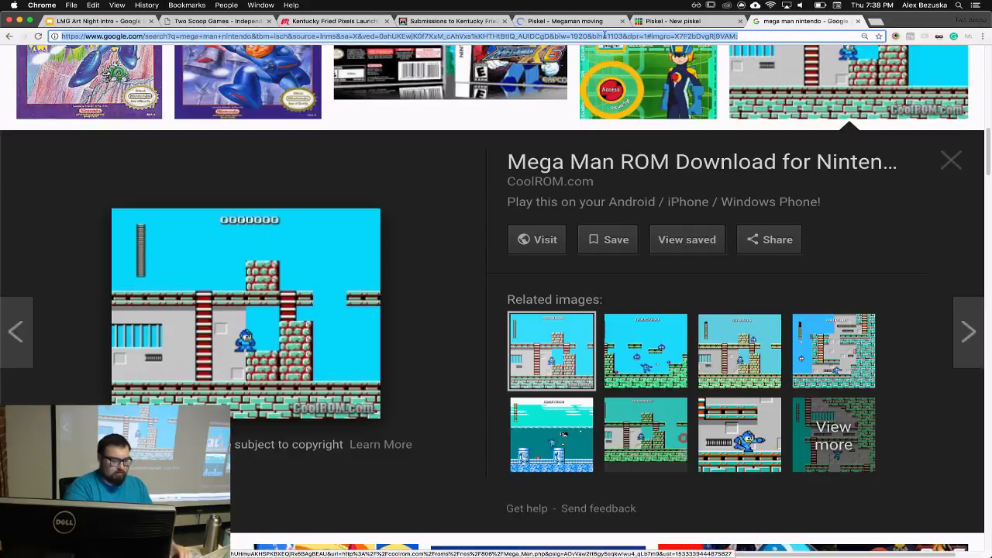
type("cuphea")
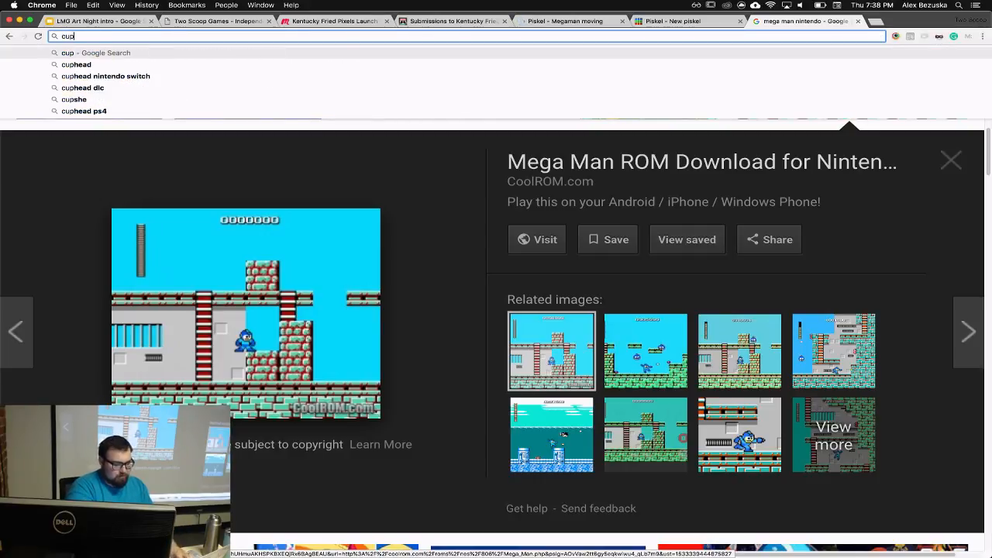
type("d")
key("Return")
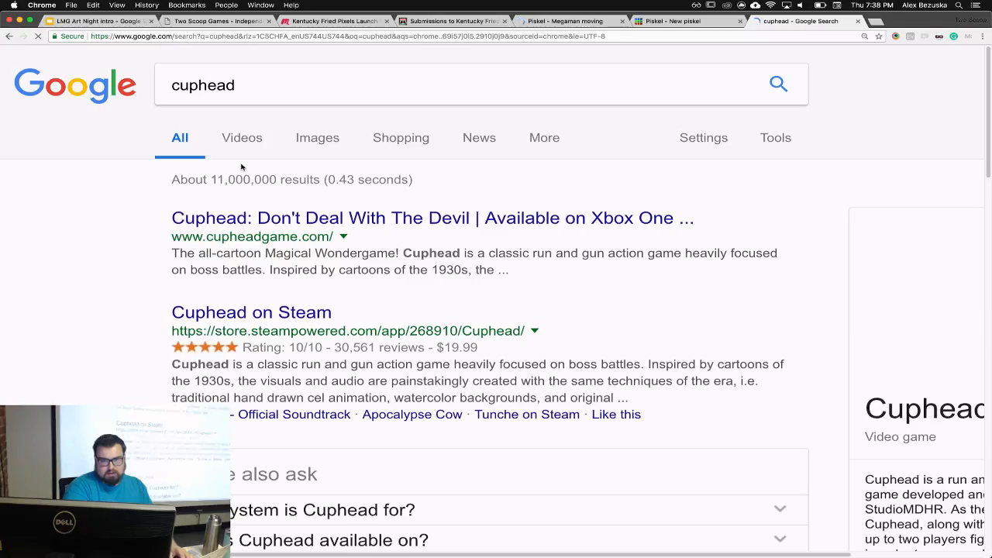
left_click(252, 140)
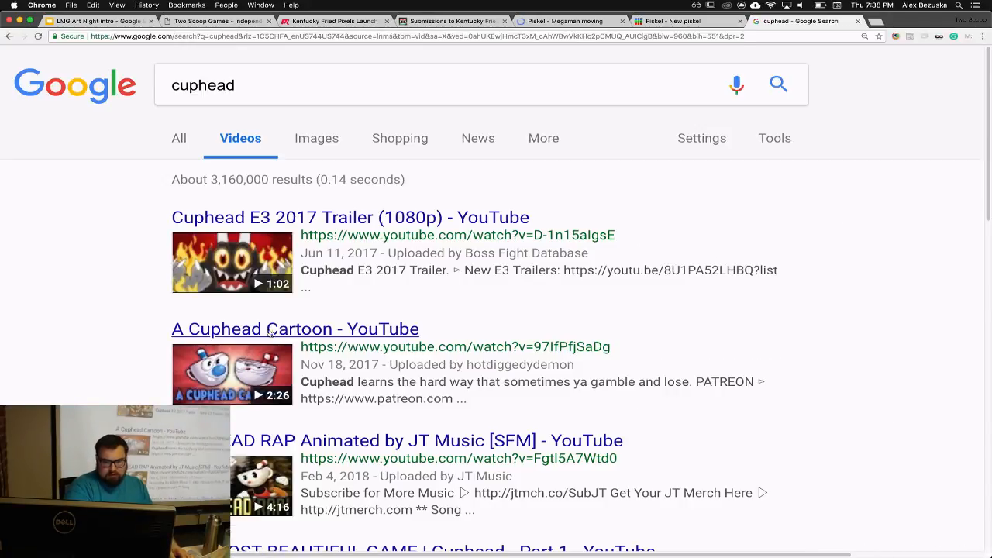
Play the Cuphead E3 2017 Trailer on YouTube, skipping the ad and jumping ahead to 0:28
left_click(298, 224)
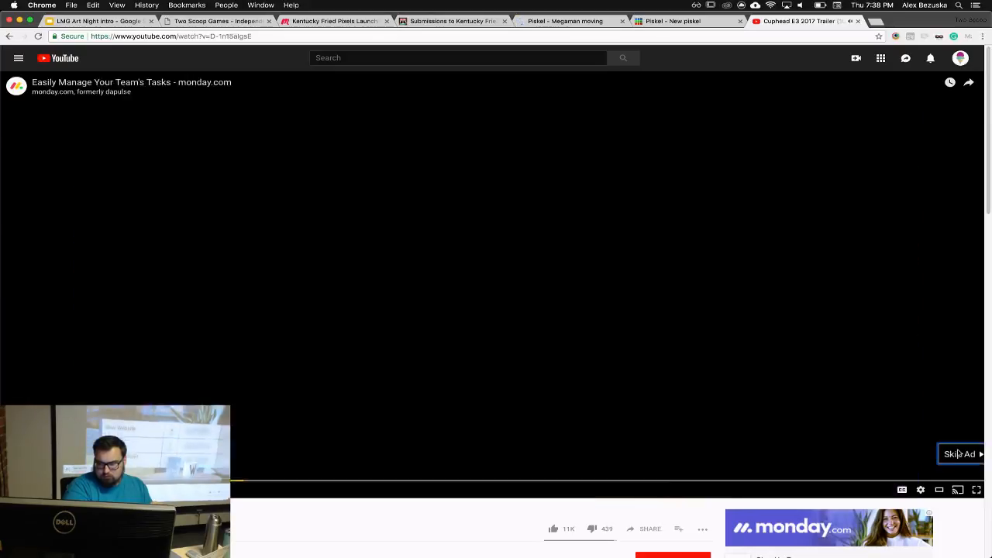
left_click(959, 453)
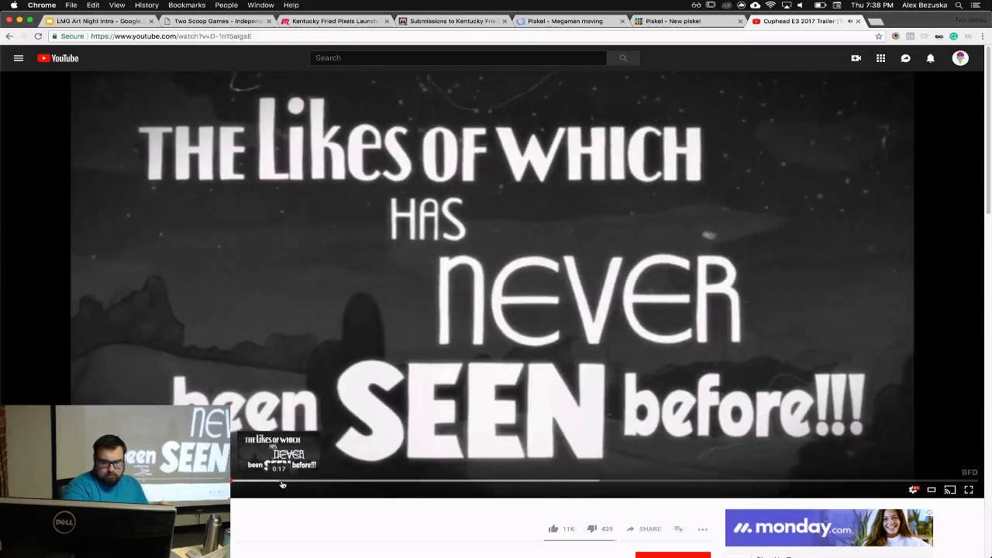
left_click(328, 481)
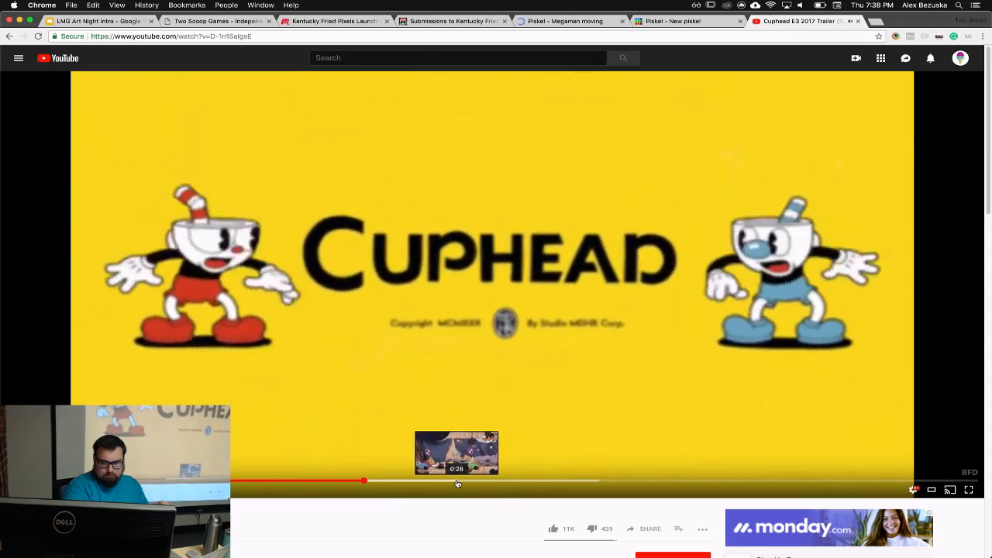
left_click(456, 482)
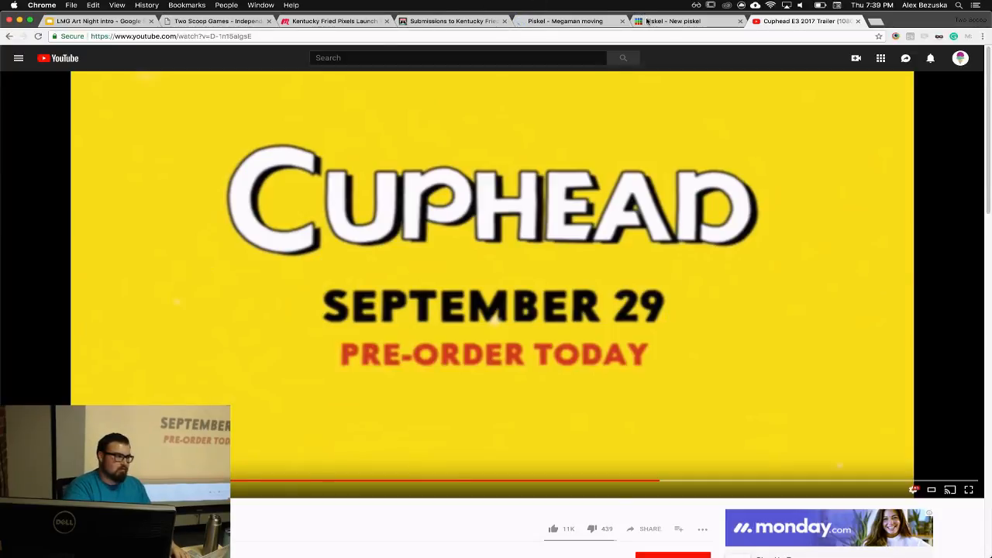
Switch back to the blank New Piskel sprite in the Piskel editor
left_click(561, 22)
left_click(671, 21)
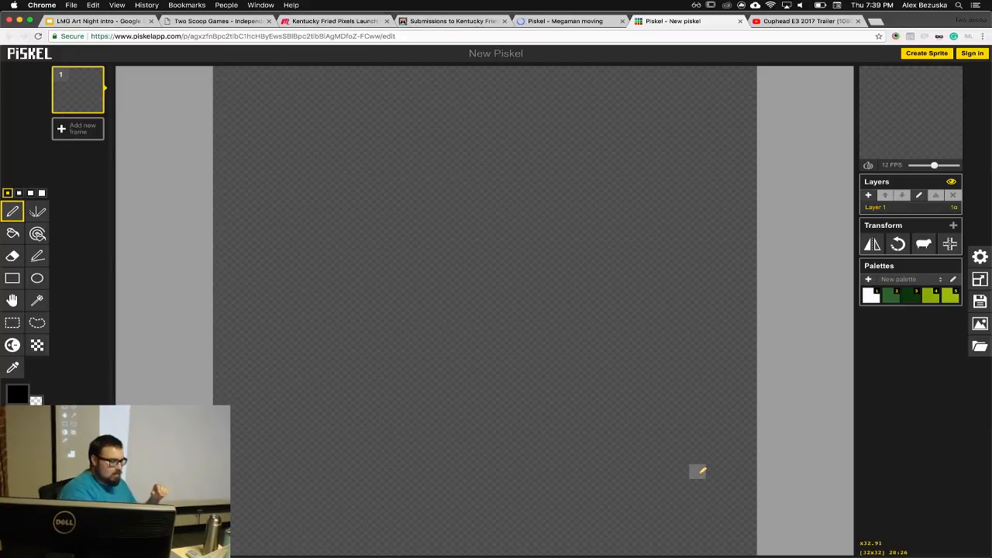
Search for "pico 8" in a new tab and examine the specs on Lexaloffle's PICO-8 Fantasy Console page
left_click(879, 22)
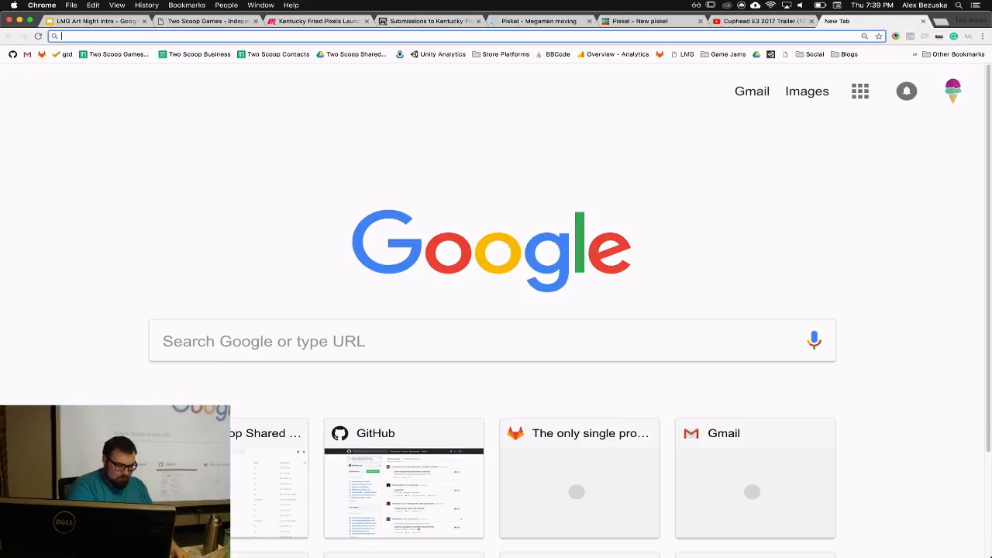
type("pic")
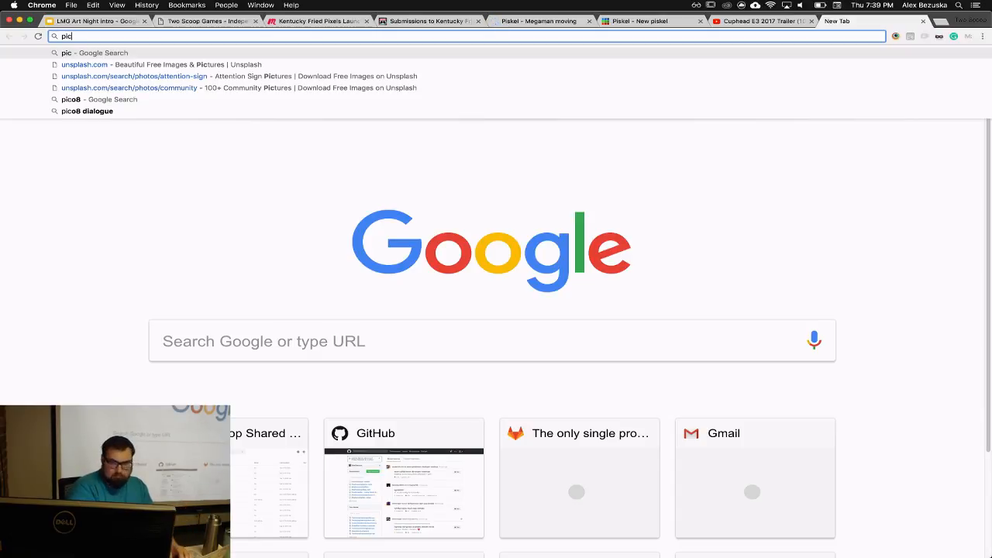
type("o 8")
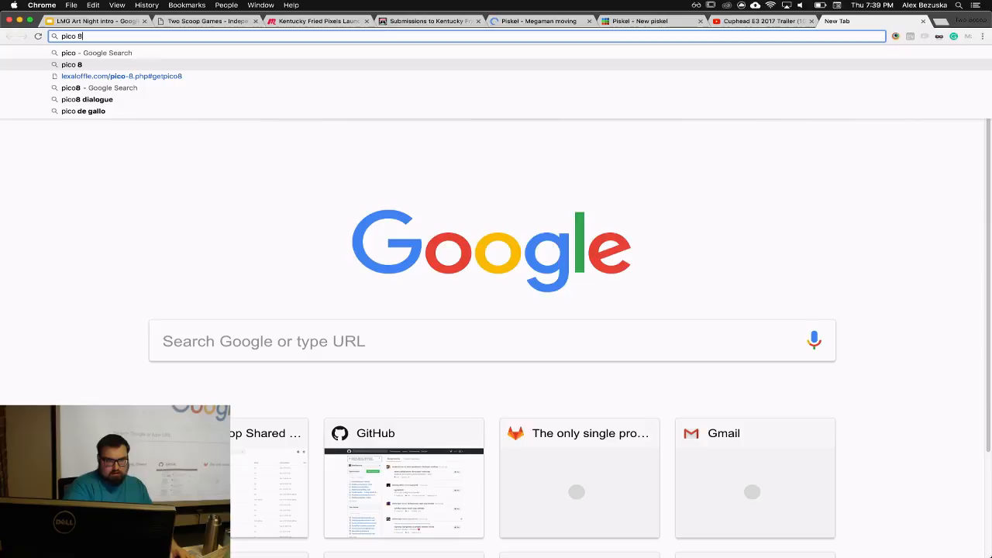
key("Return")
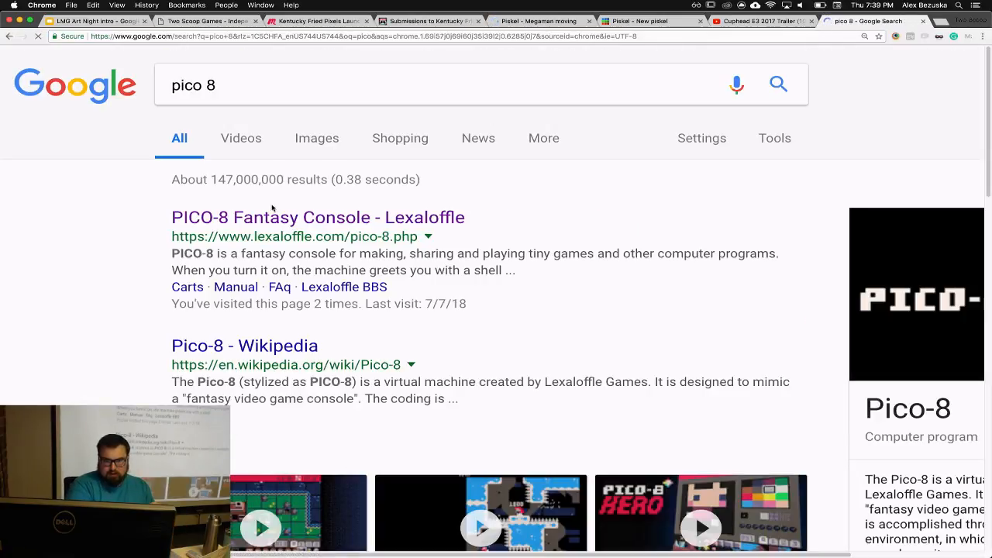
left_click(257, 219)
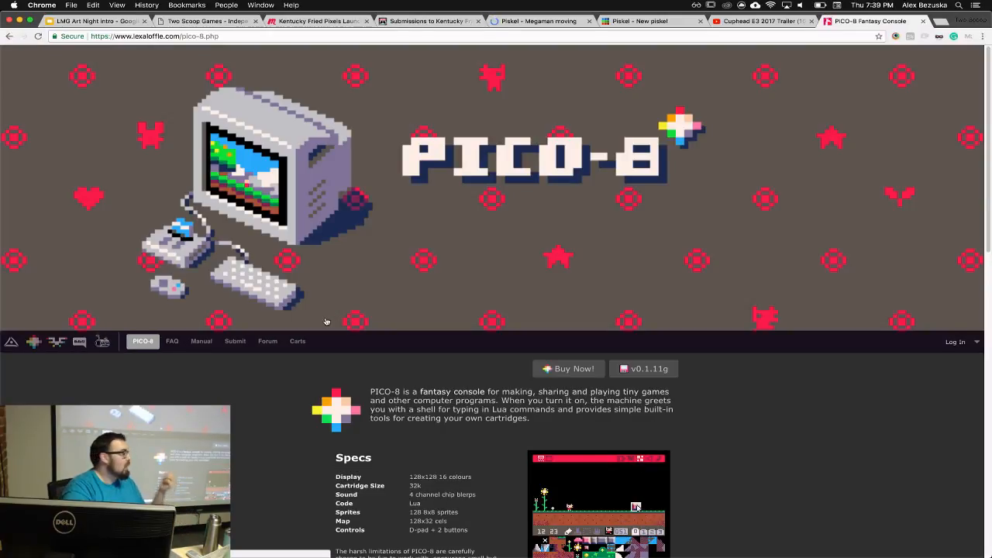
scroll(326, 322, "down", 3)
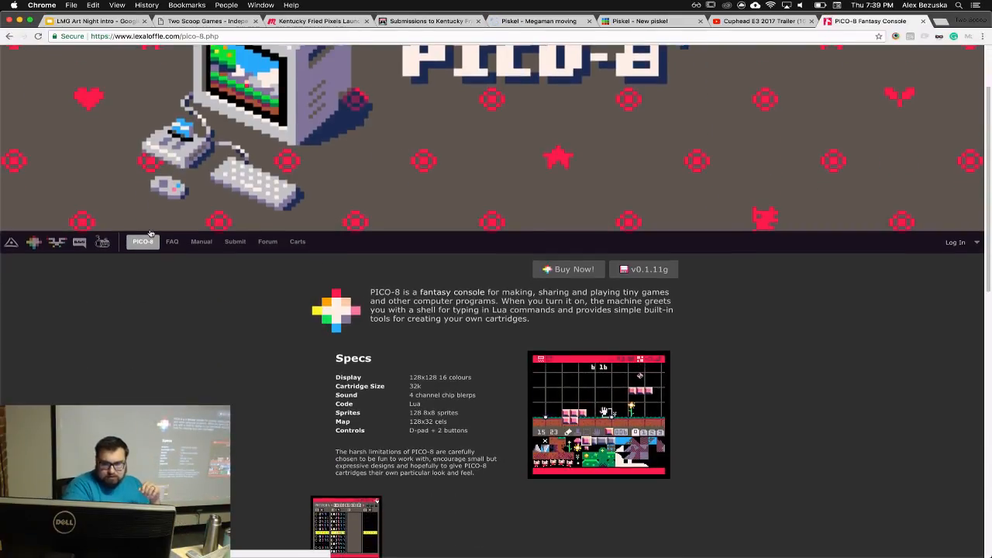
scroll(253, 362, "down", 5)
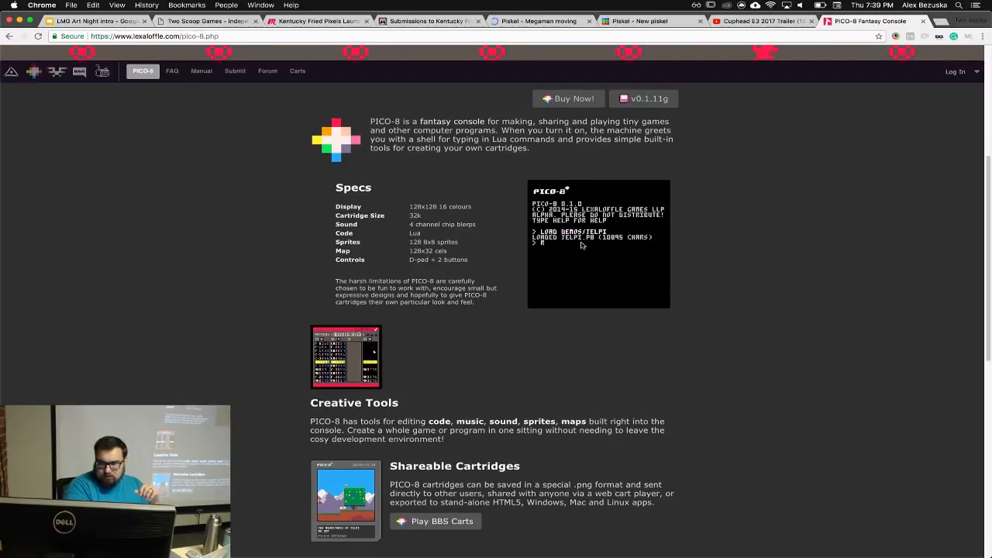
scroll(483, 340, "down", 2)
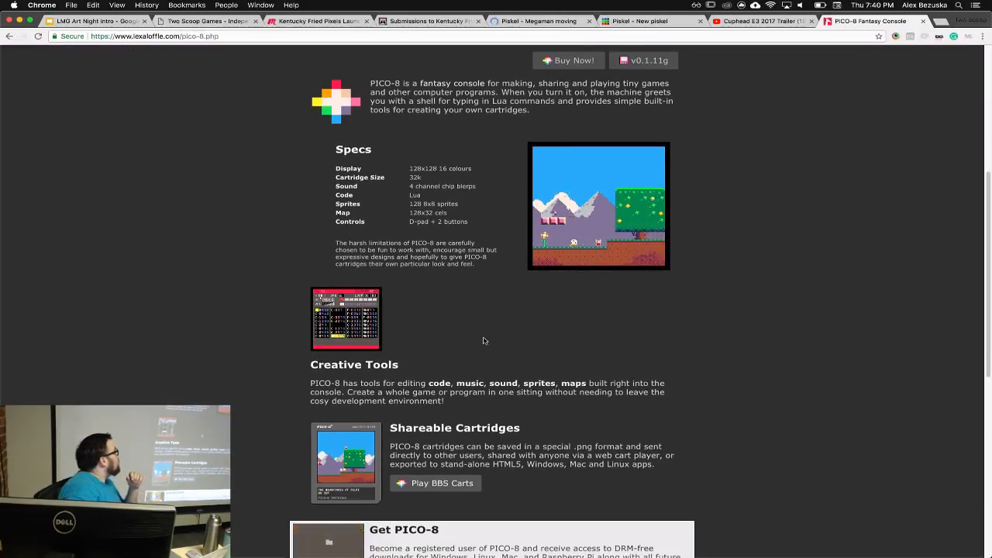
Review the PICO-8 introduction and the demo animation beside the specs on the Lexaloffle page
scroll(483, 340, "up", 1)
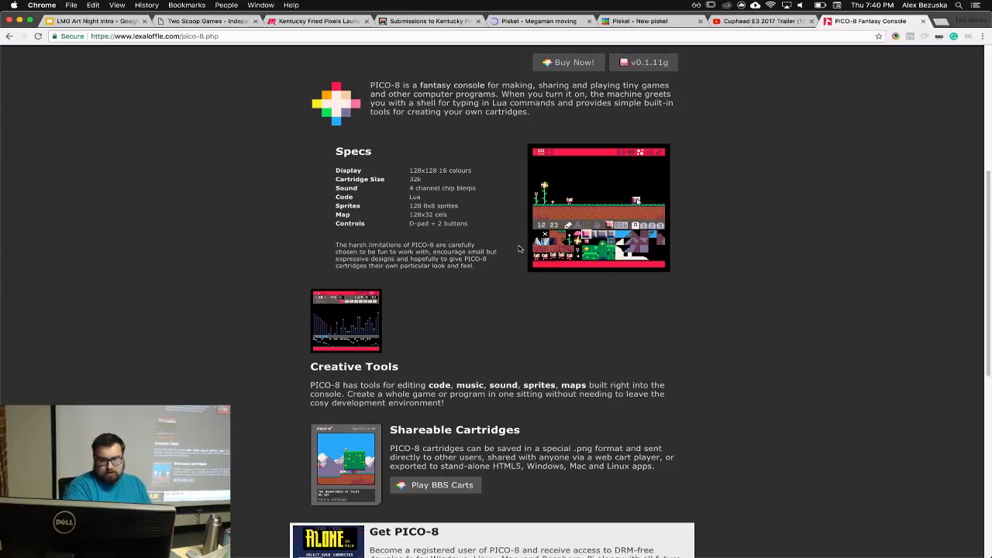
scroll(520, 248, "up", 2)
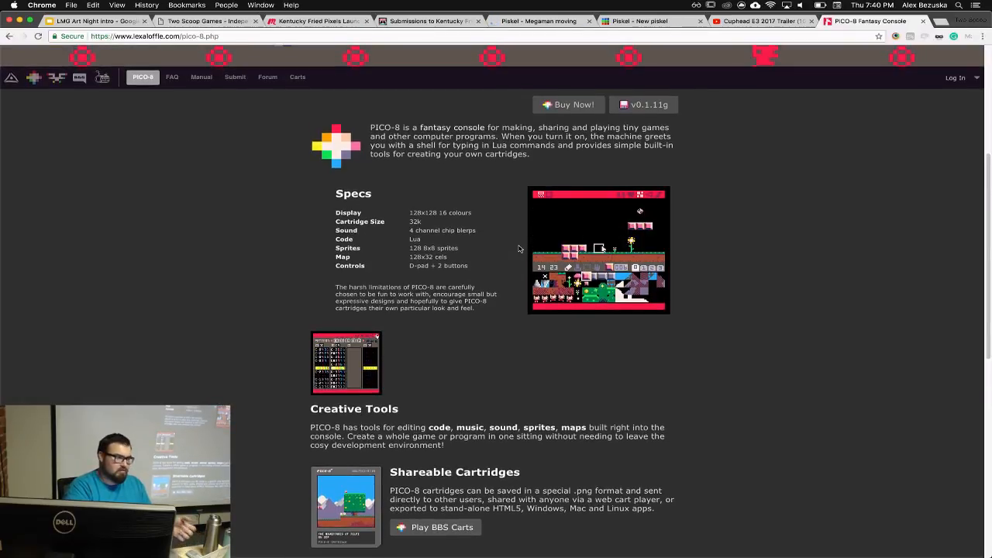
scroll(519, 249, "up", 1)
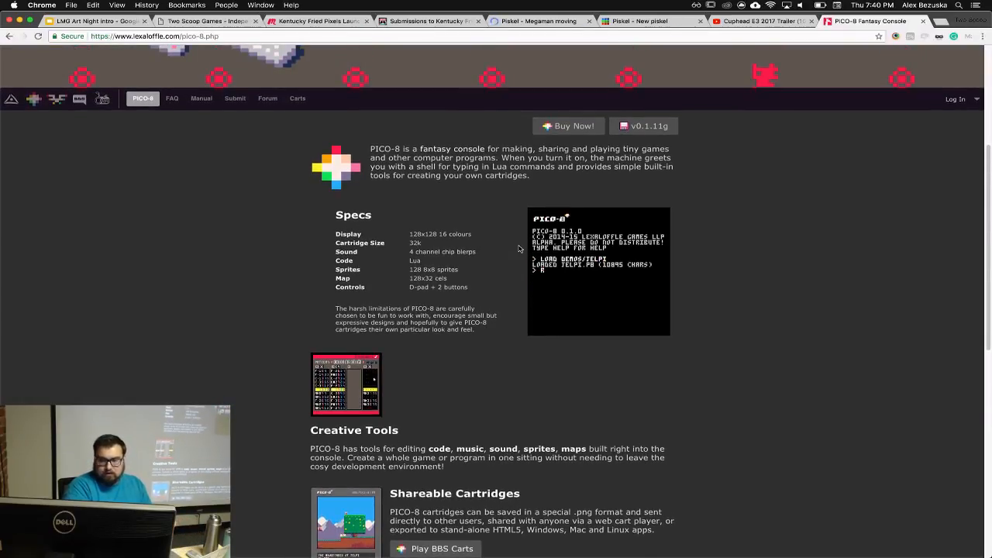
scroll(519, 249, "up", 1)
scroll(519, 248, "up", 2)
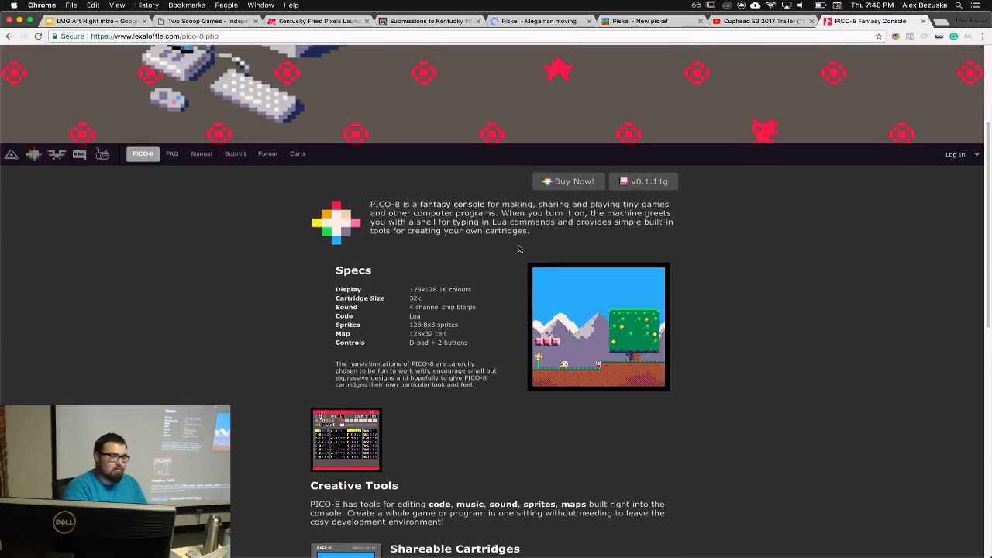
scroll(519, 249, "down", 2)
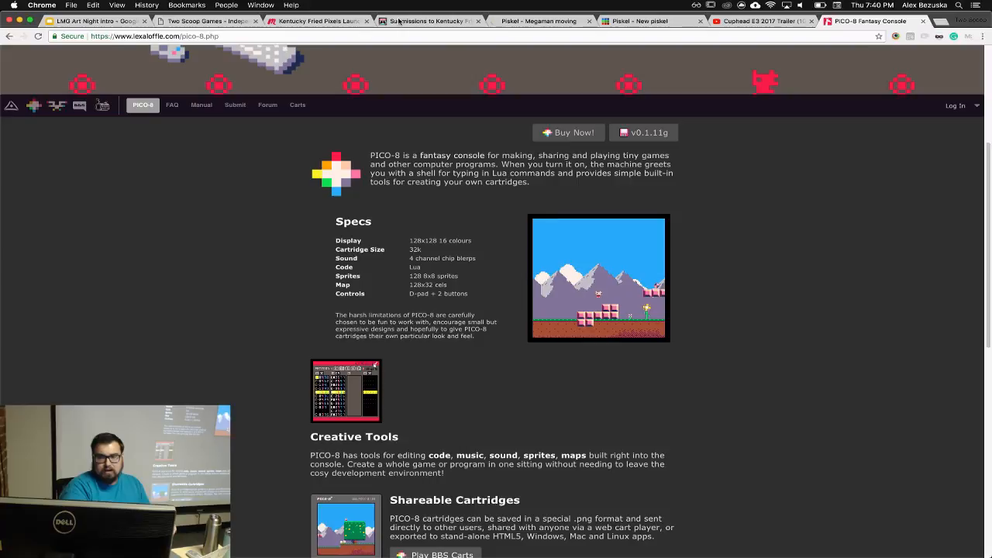
Switch to the Two Scoop Games site, open the Kick Bot DX page and view its gameplay screenshots
left_click(206, 21)
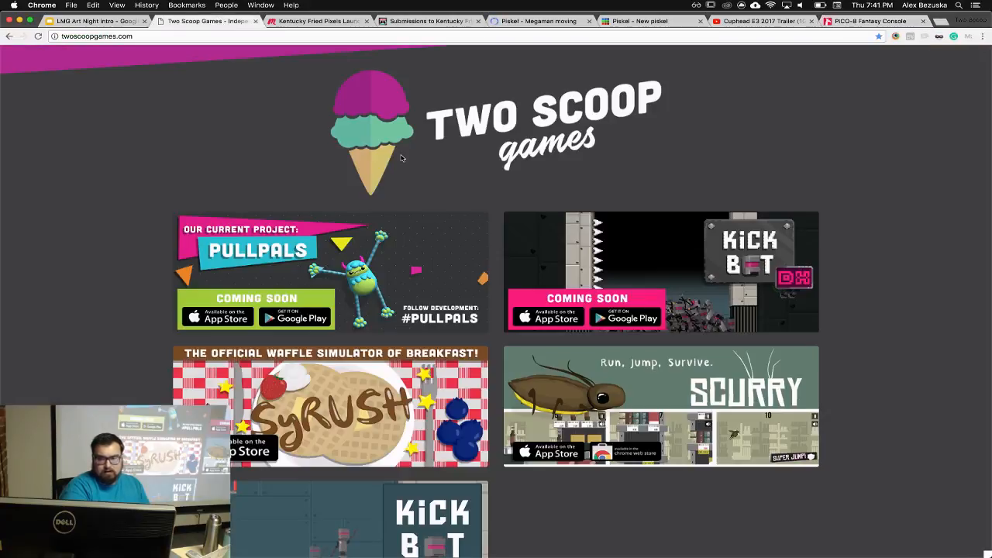
left_click(592, 223)
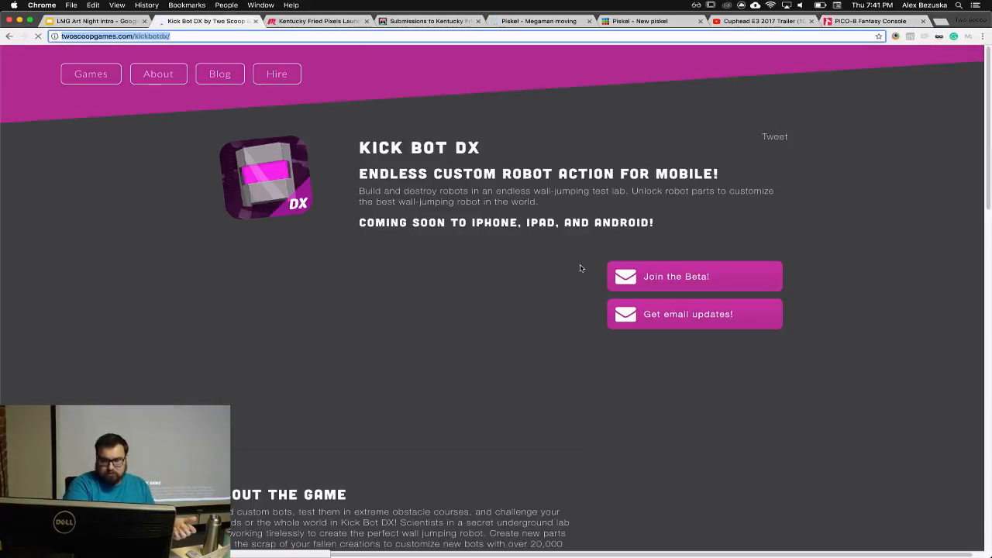
scroll(228, 369, "down", 10)
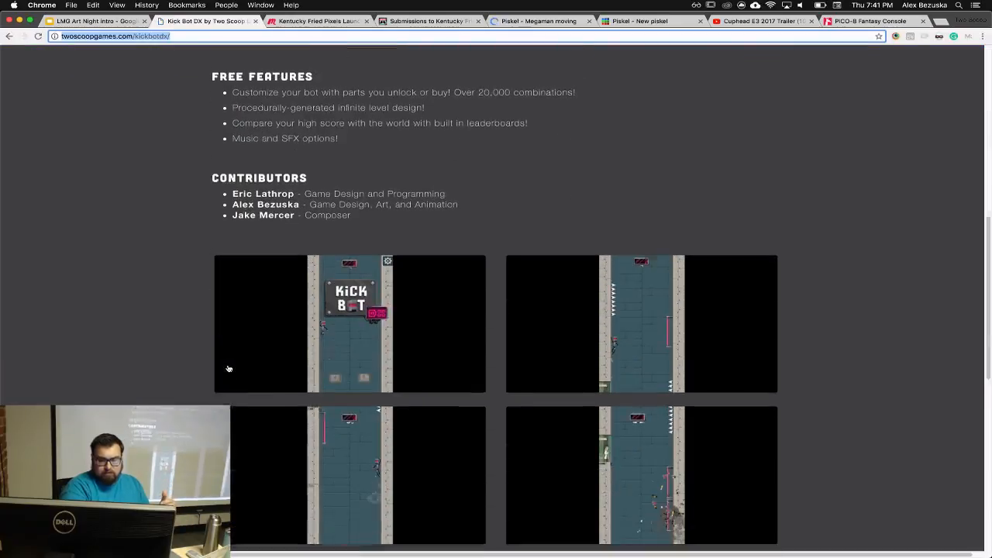
scroll(228, 369, "down", 2)
left_click(343, 279)
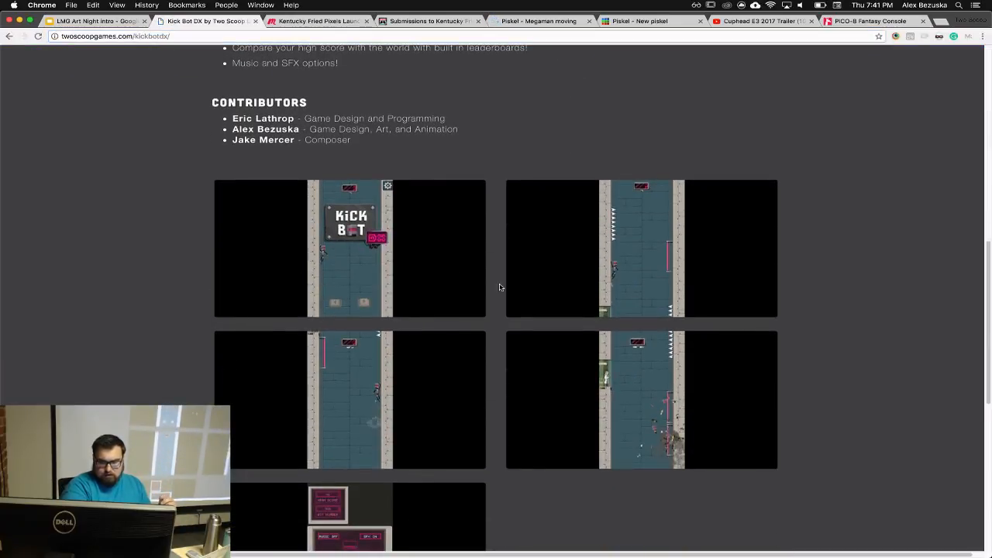
scroll(499, 287, "down", 3)
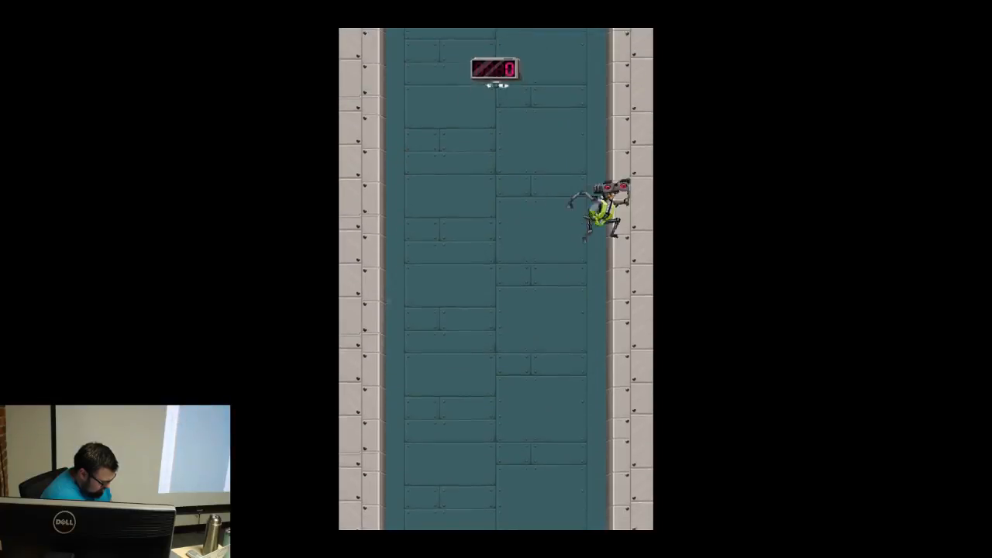
key("Right")
key("Right")
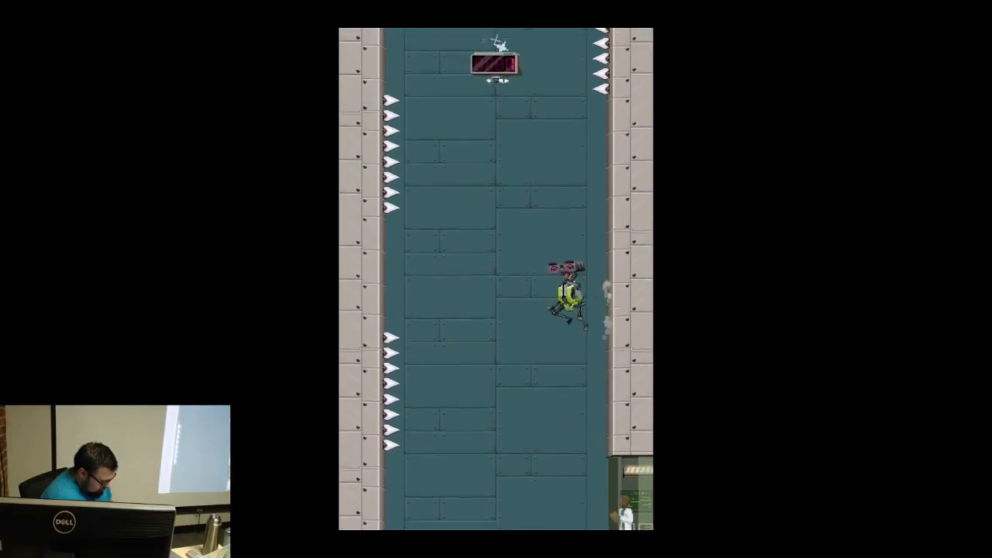
key("Left")
key("Left")
key("Right")
key("Right")
key("Left")
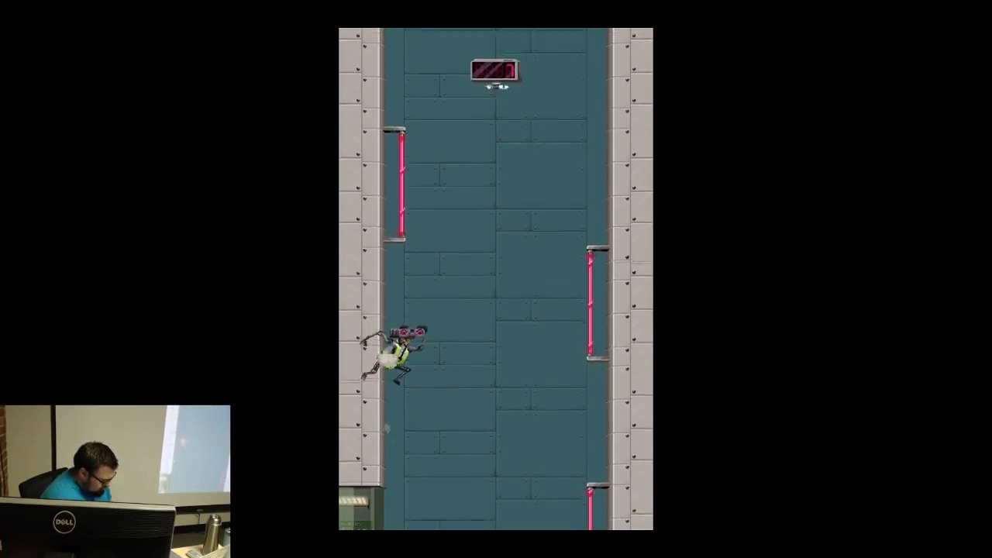
key("Right")
key("Right")
key("Left")
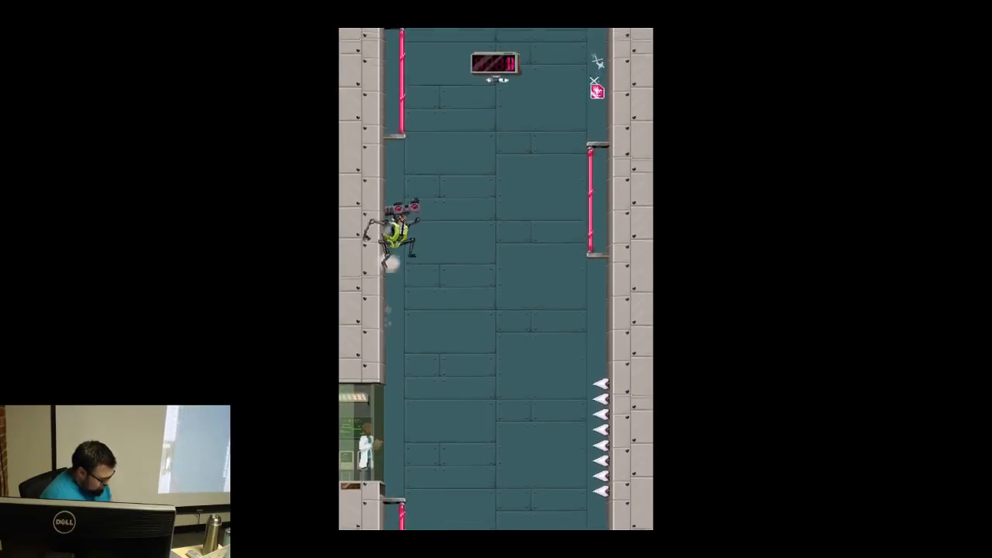
key("Right")
key("Left")
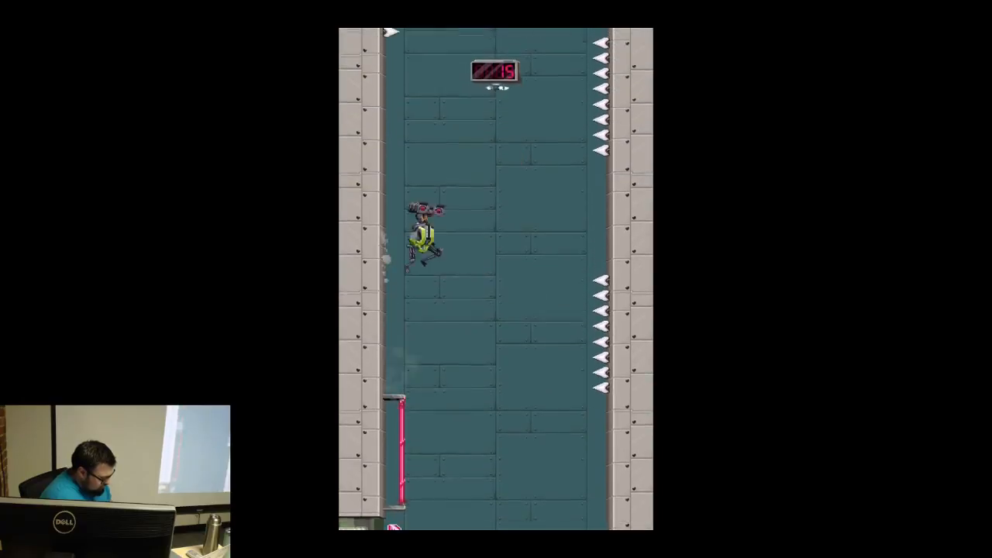
key("Right")
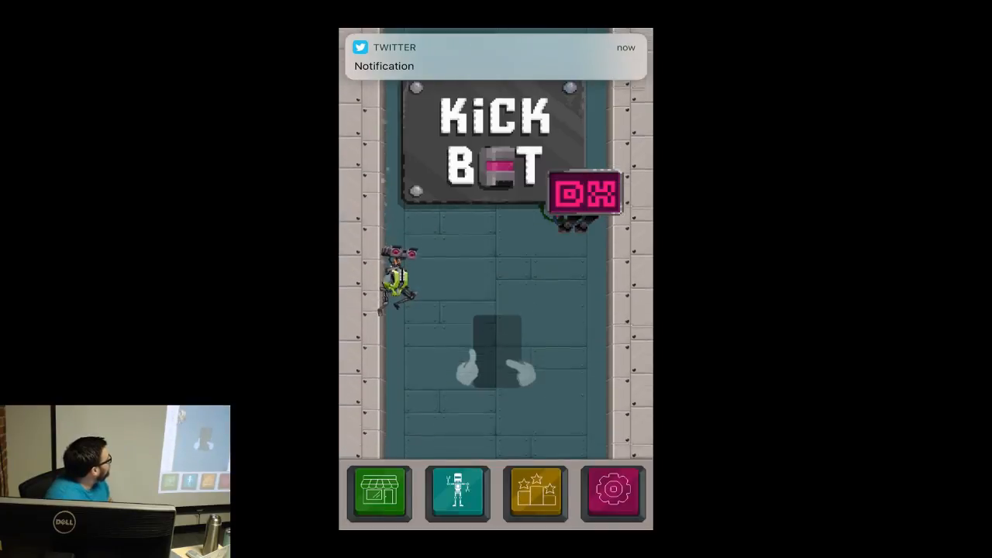
Customize the Kick Bot DX robot with the insect-like head and blue arms, and return to the title screen
left_click(457, 490)
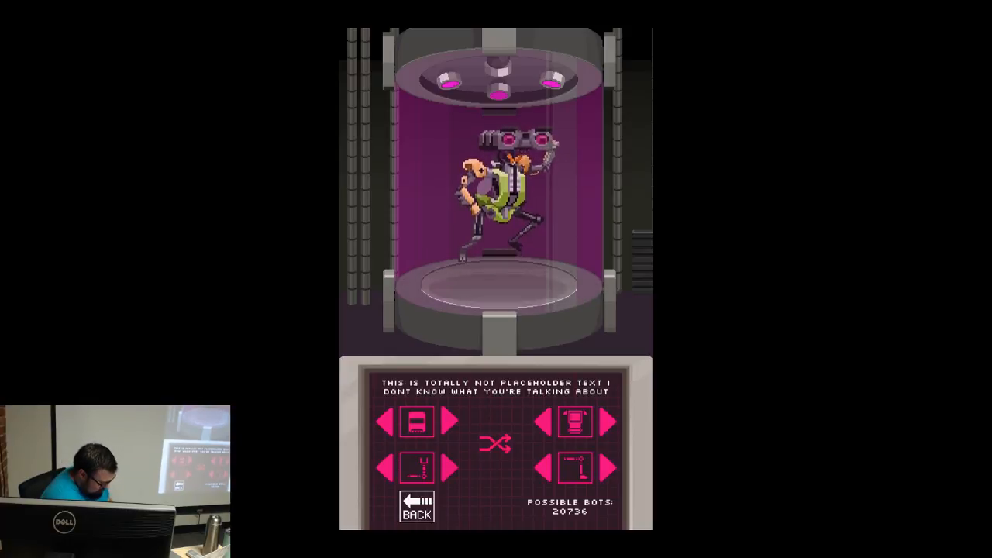
left_click(449, 420)
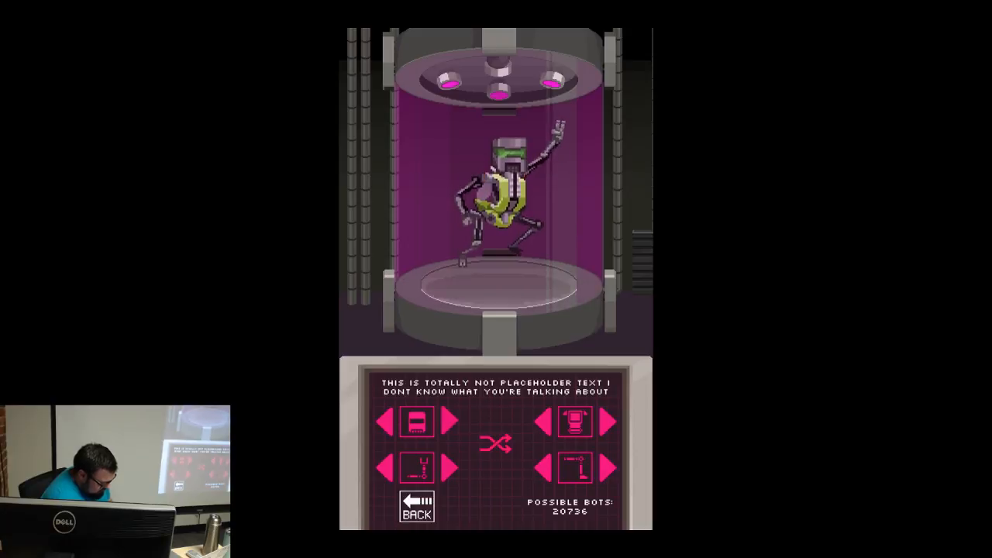
left_click(449, 467)
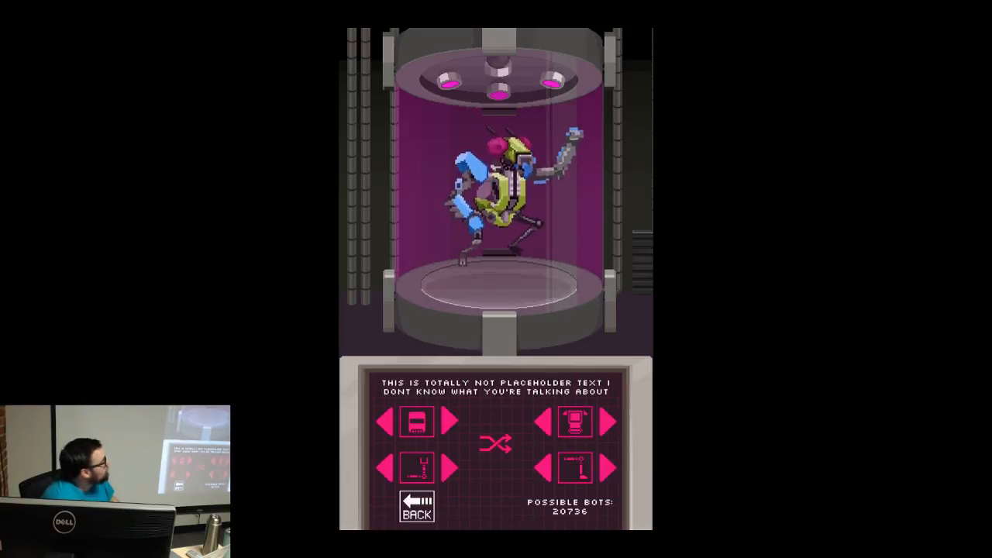
left_click(416, 506)
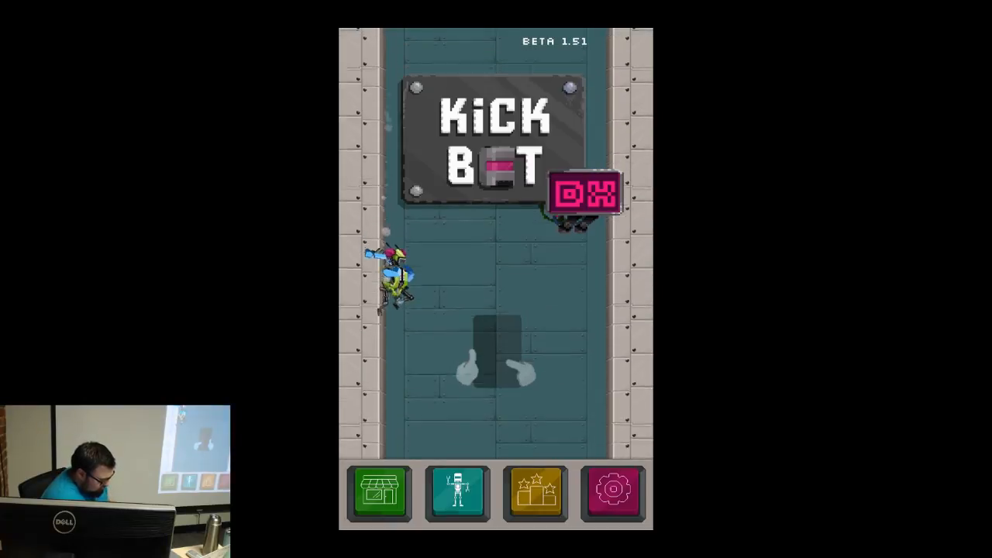
left_click(520, 370)
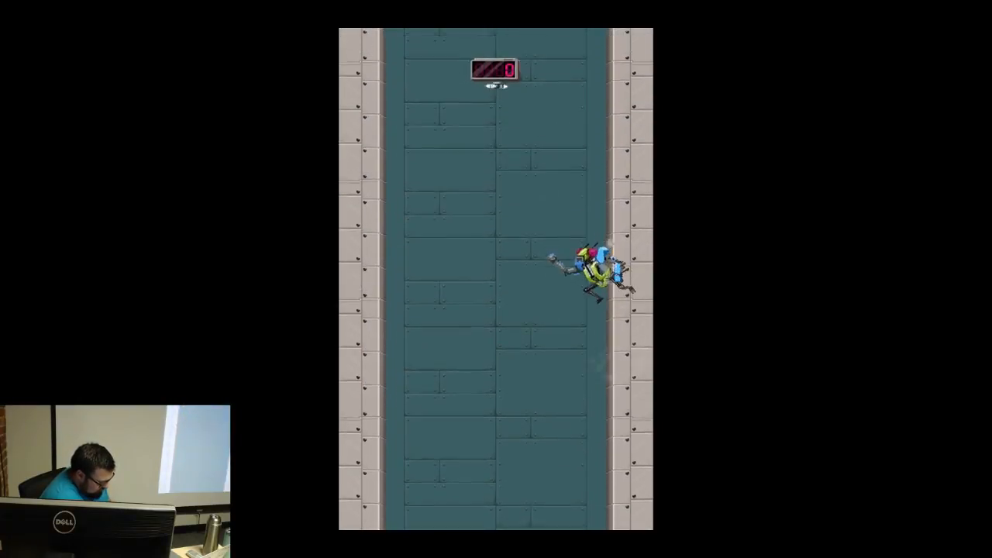
key("Left")
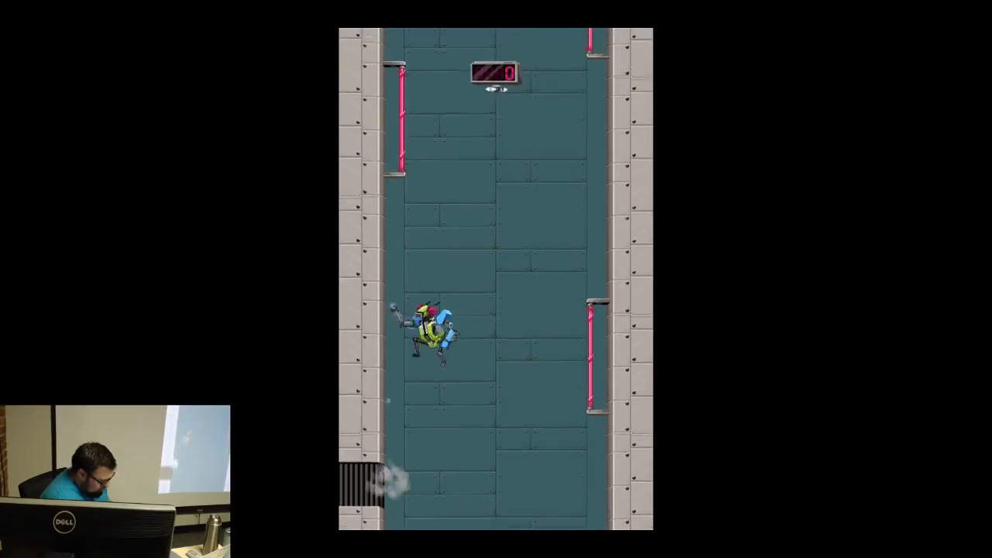
key("Right")
key("Left")
key("Right")
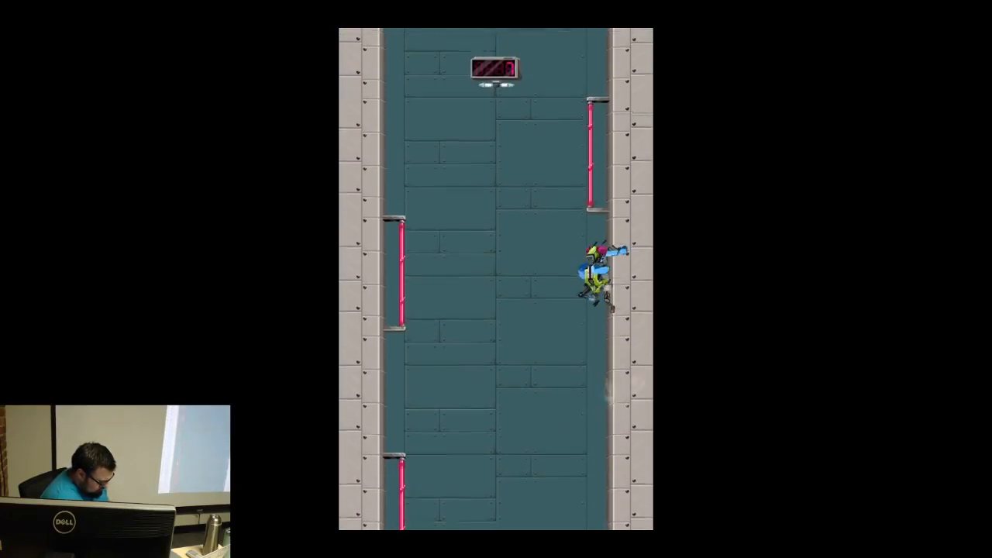
key("Left")
key("Right")
key("Left")
key("Right")
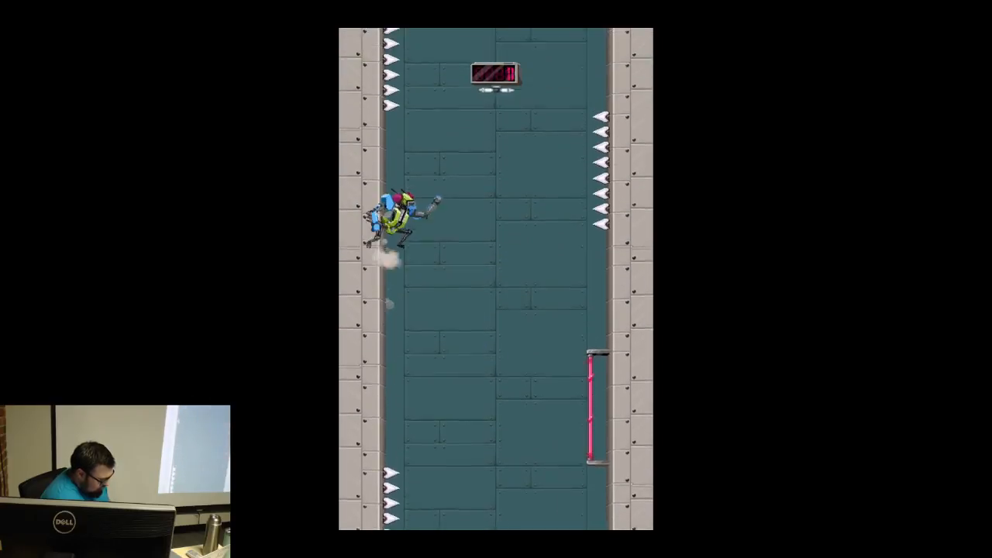
key("Left")
key("Right")
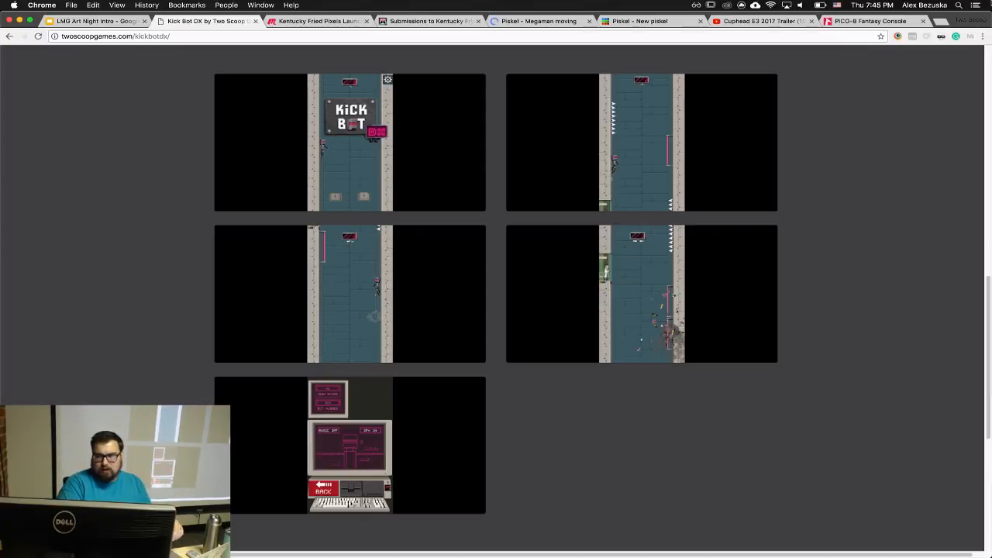
Search the web for "spritesheet" in a new tab and show only the image results
left_click(939, 22)
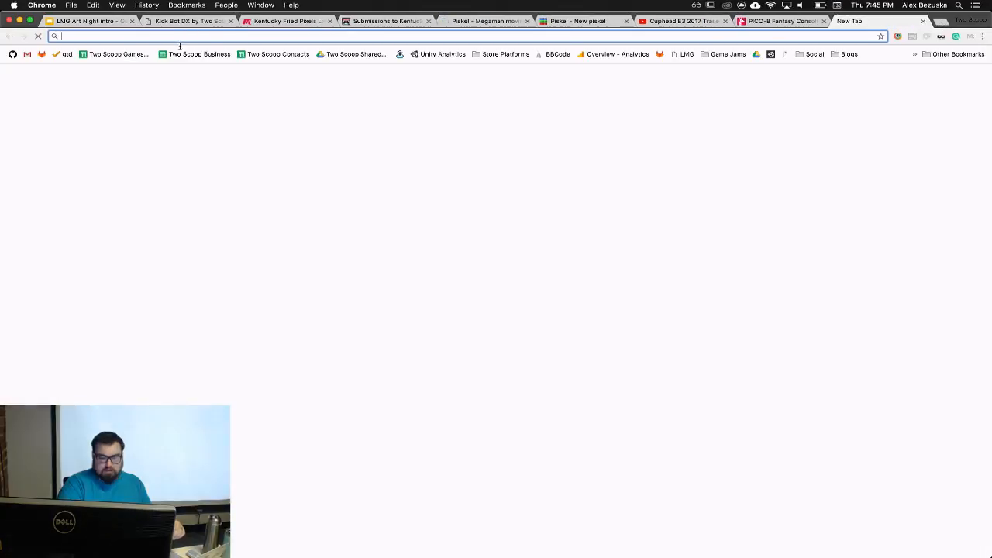
type("s")
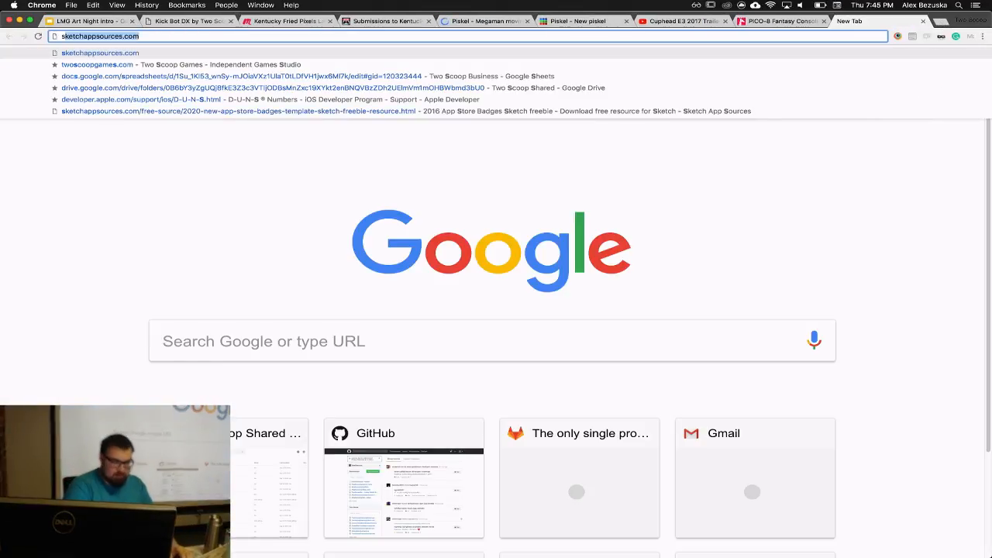
key("BackSpace")
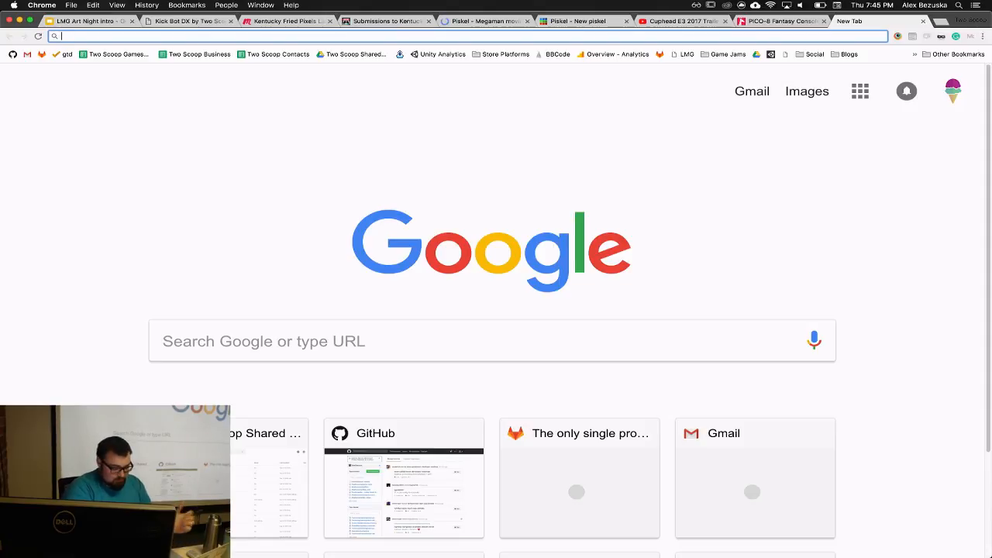
type("spritewshe")
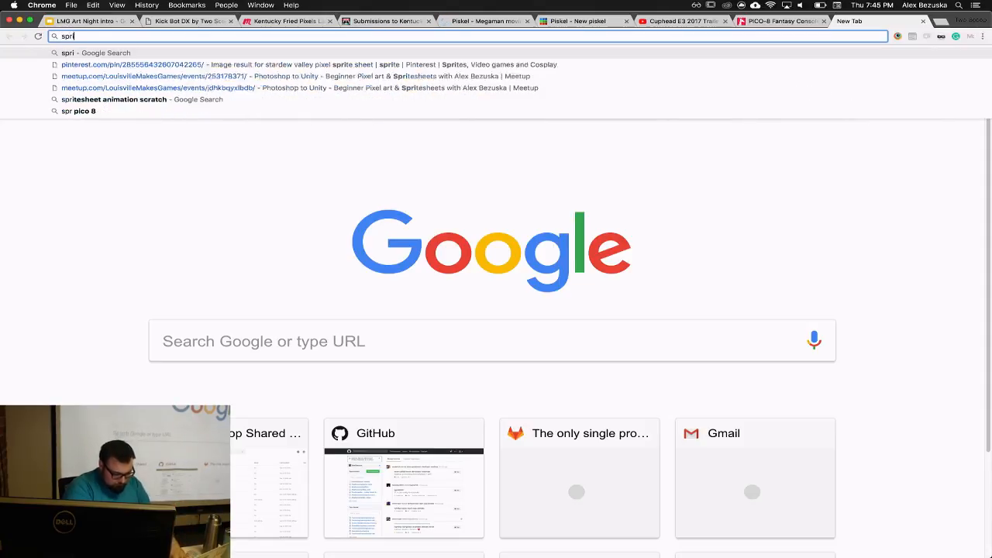
key("BackSpace")
key("BackSpace")
key("BackSpace")
key("BackSpace")
type("sheet")
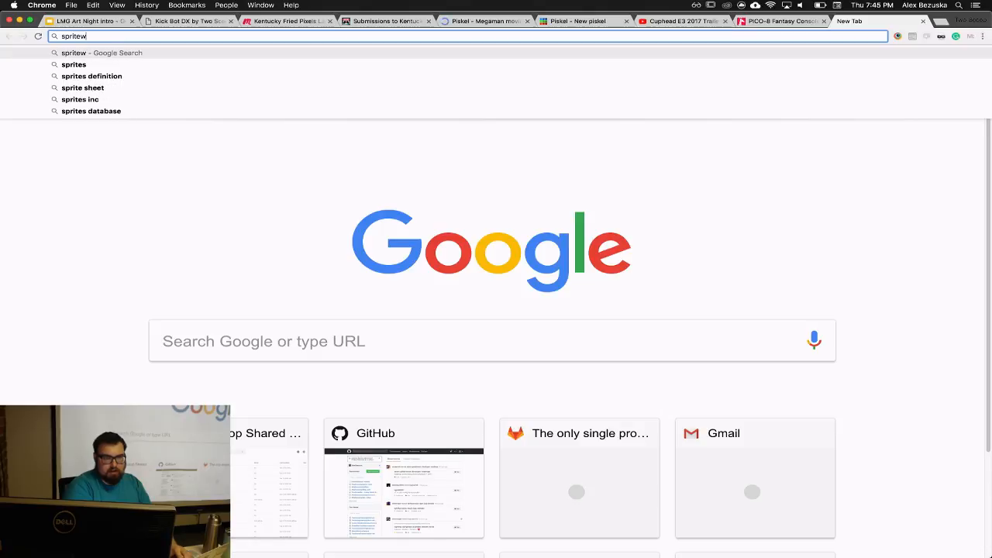
key("Return")
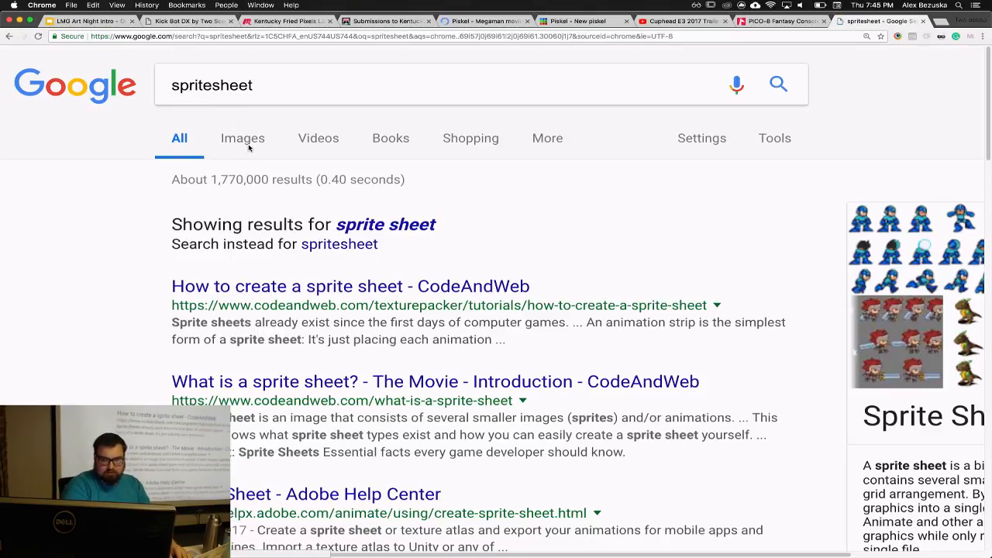
left_click(246, 139)
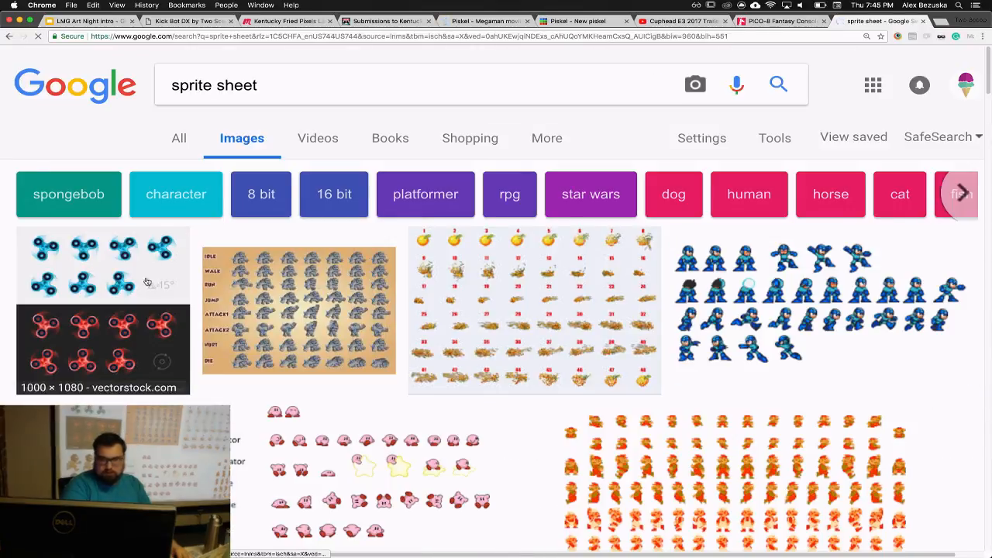
Enlarge the Kirby and Mario sprite sheets in turn and look back over the other image results
left_click(460, 465)
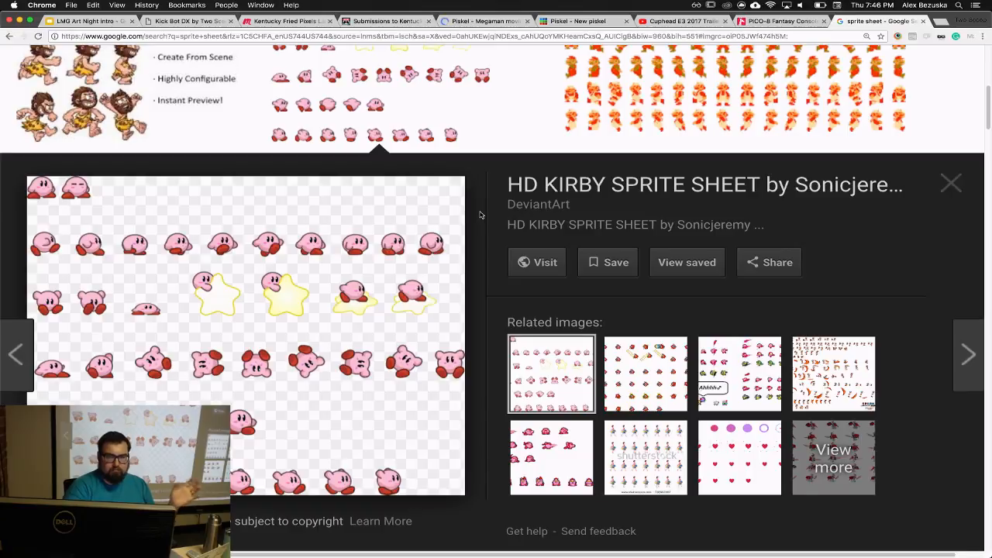
scroll(442, 213, "up", 2)
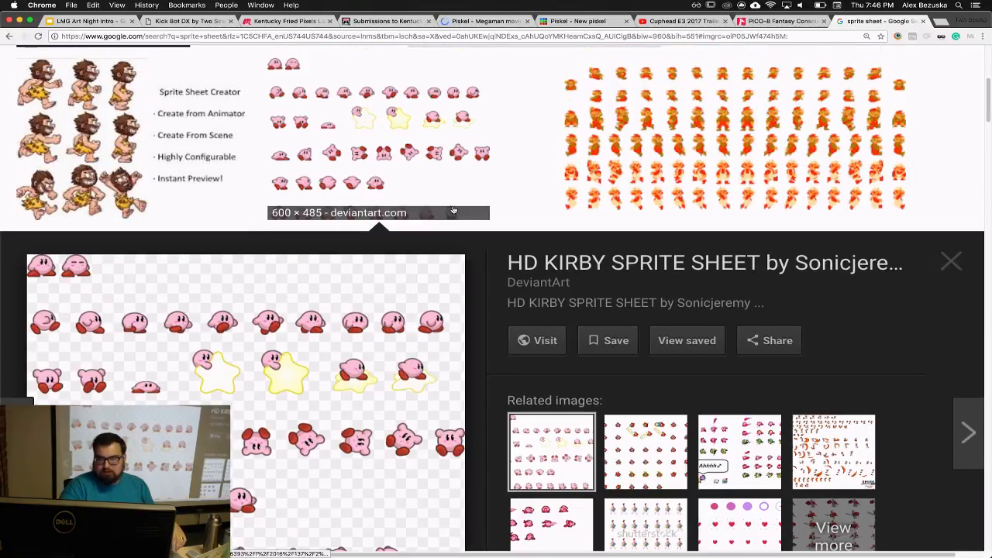
left_click(621, 171)
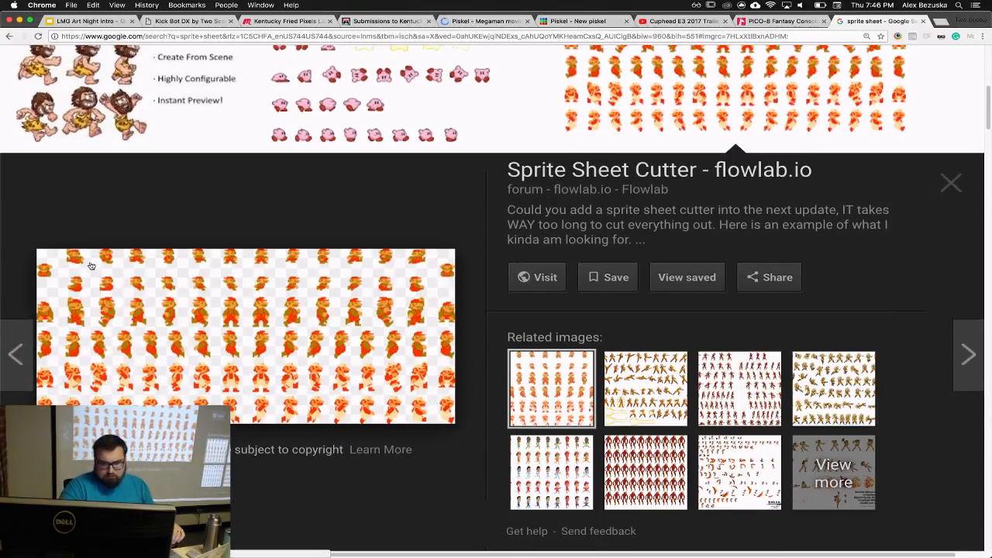
scroll(95, 217, "up", 5)
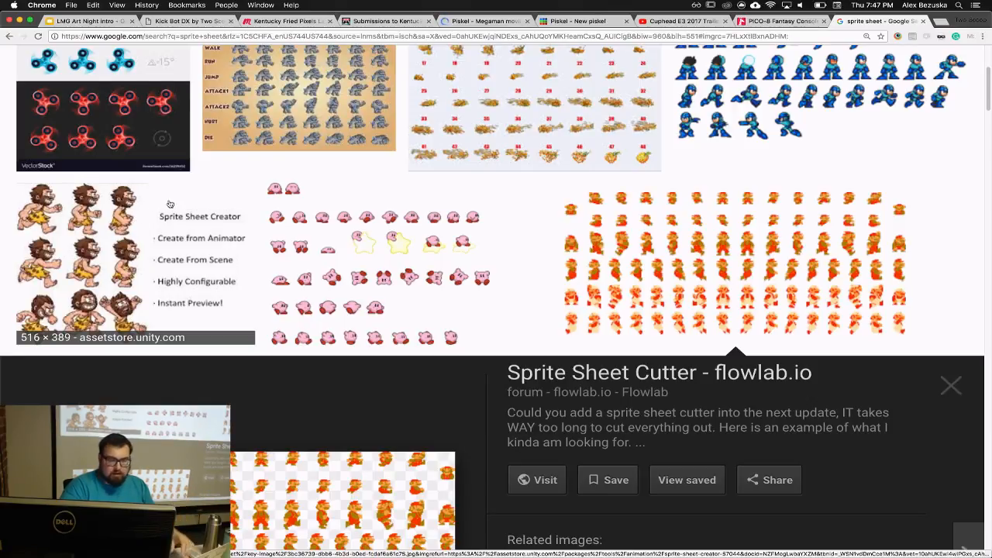
Switch from the sprite sheet results to Photoshop, maximize its window and bring up the Test.psd document
scroll(206, 202, "up", 3)
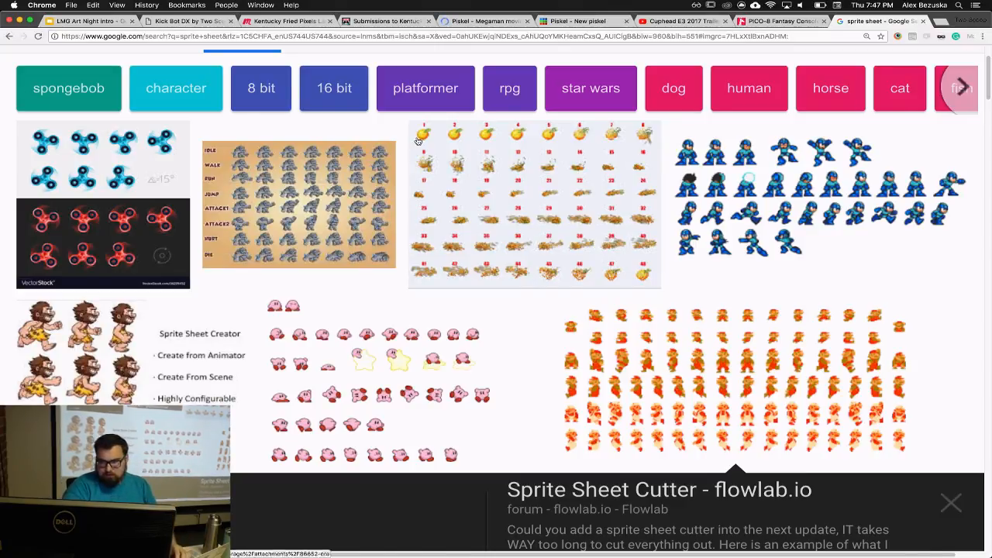
scroll(406, 147, "up", 1)
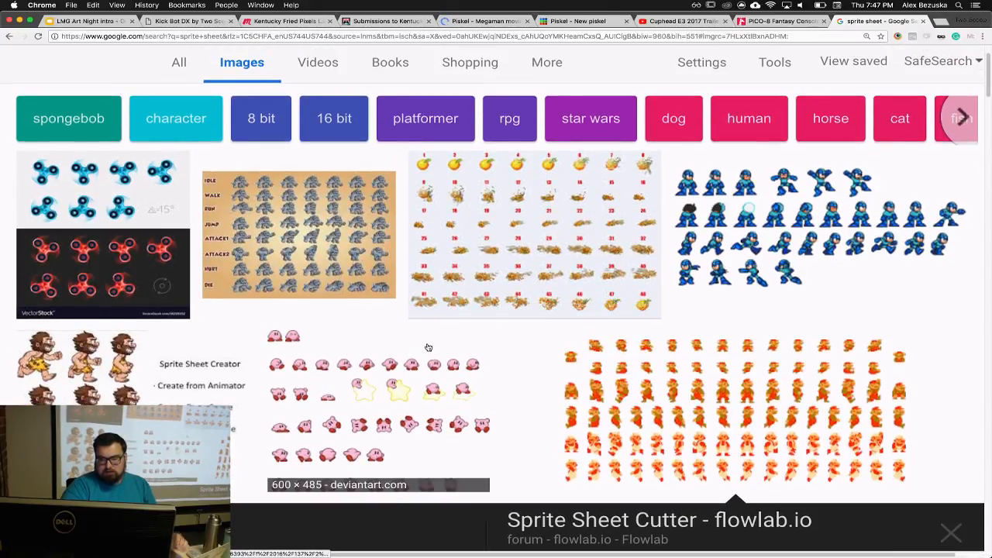
mouse_move(357, 555)
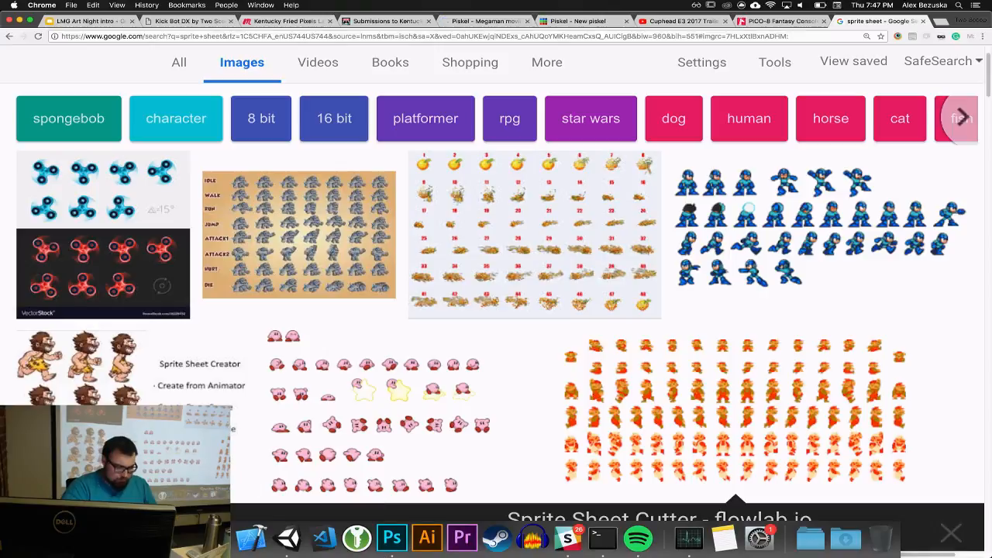
left_click(391, 537)
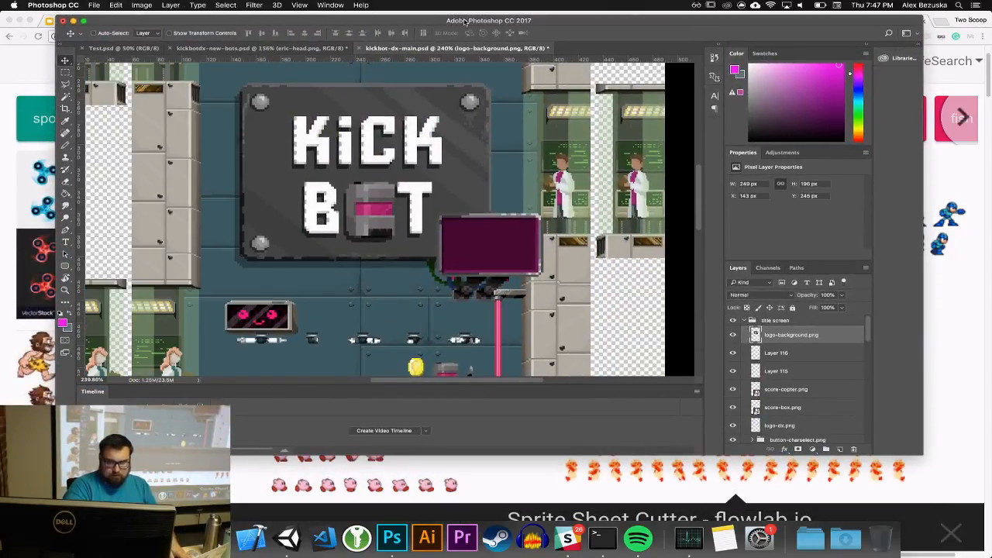
left_click(84, 21)
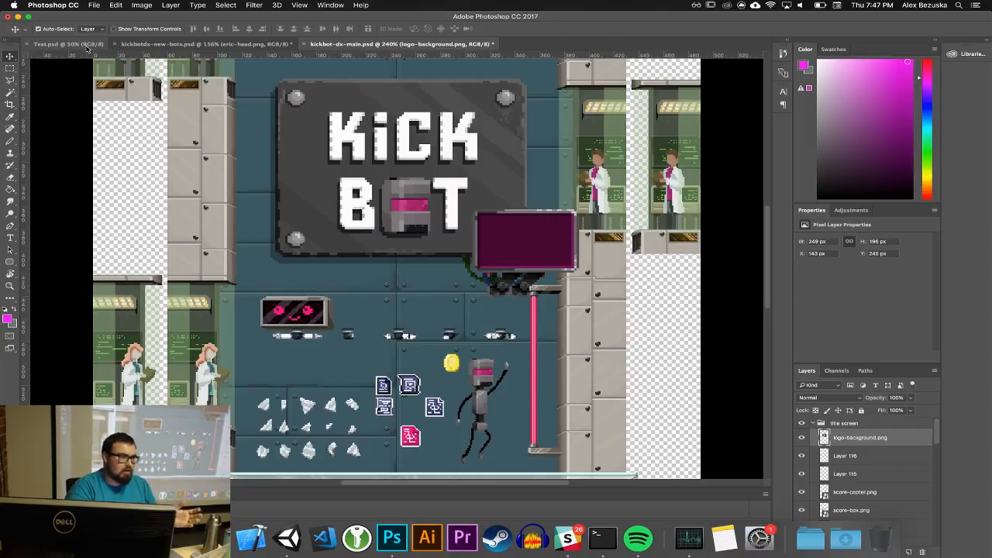
left_click(70, 43)
Start a new document, view its color mode choices and keep RGB Color
left_click(93, 4)
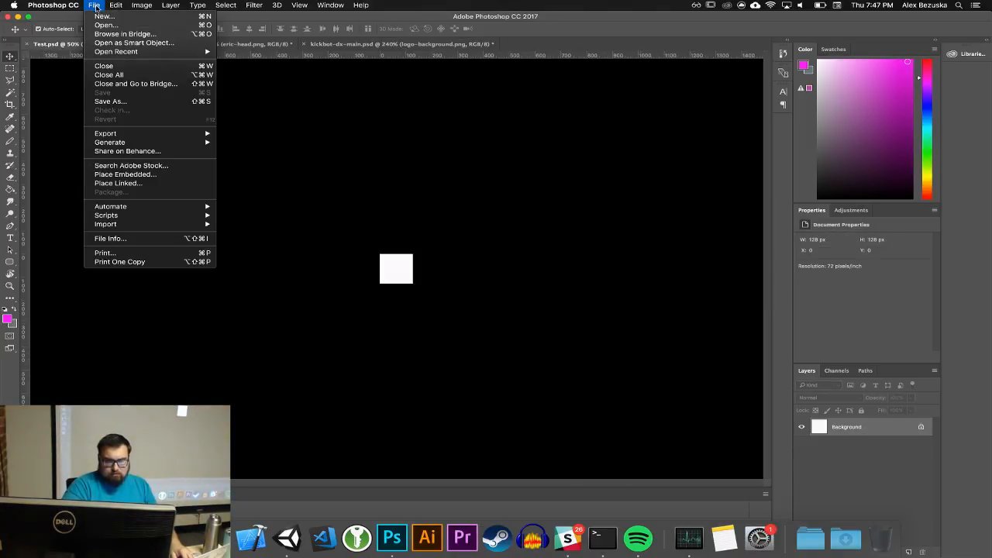
left_click(98, 16)
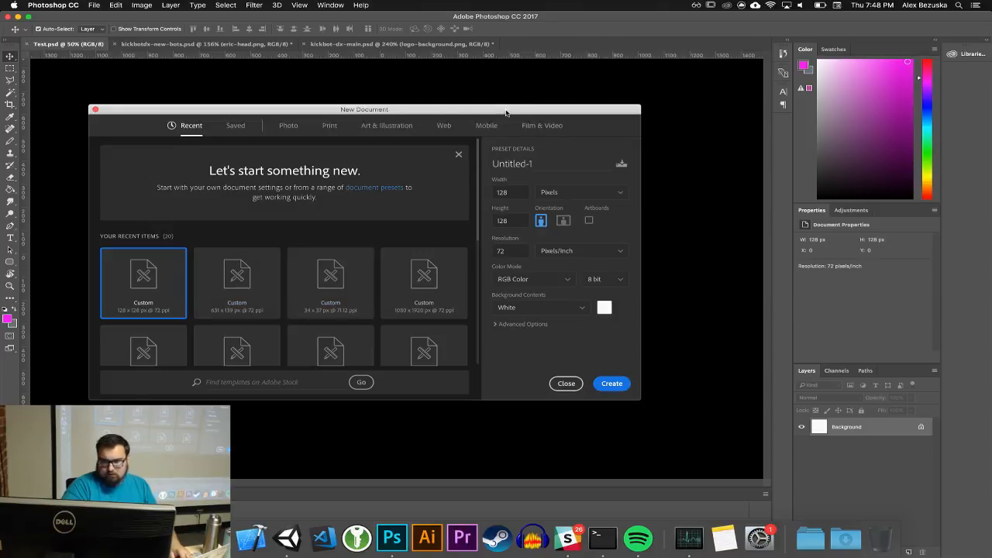
left_click_drag(505, 113, 532, 79)
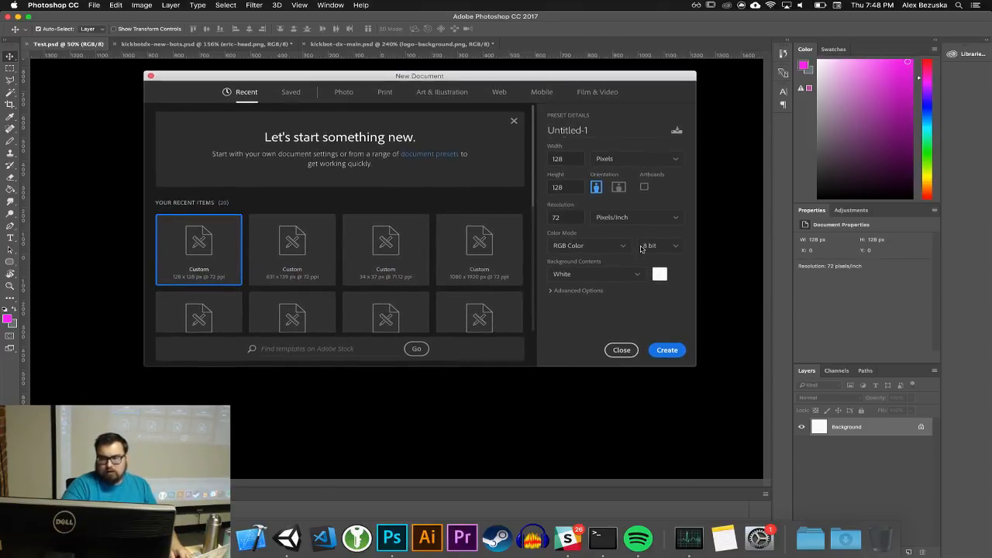
left_click(583, 246)
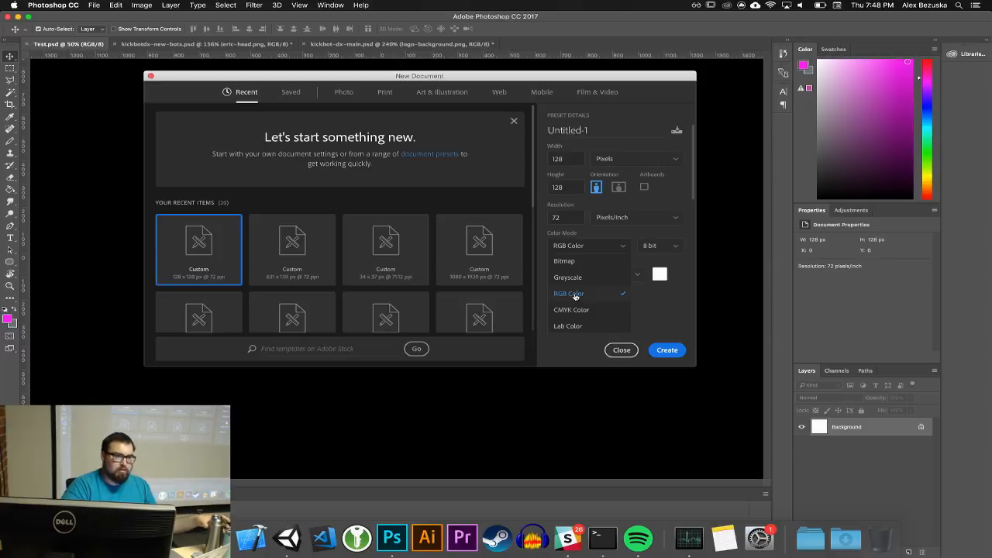
left_click(576, 295)
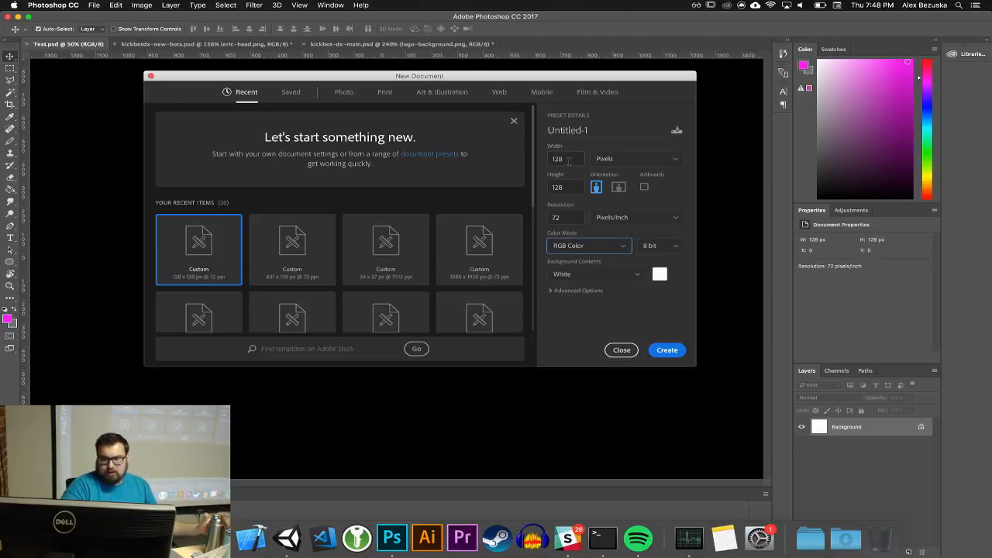
Set the new document's width and height to 32 pixels and create it with a white background at 72 pixels/inch
left_click(565, 159)
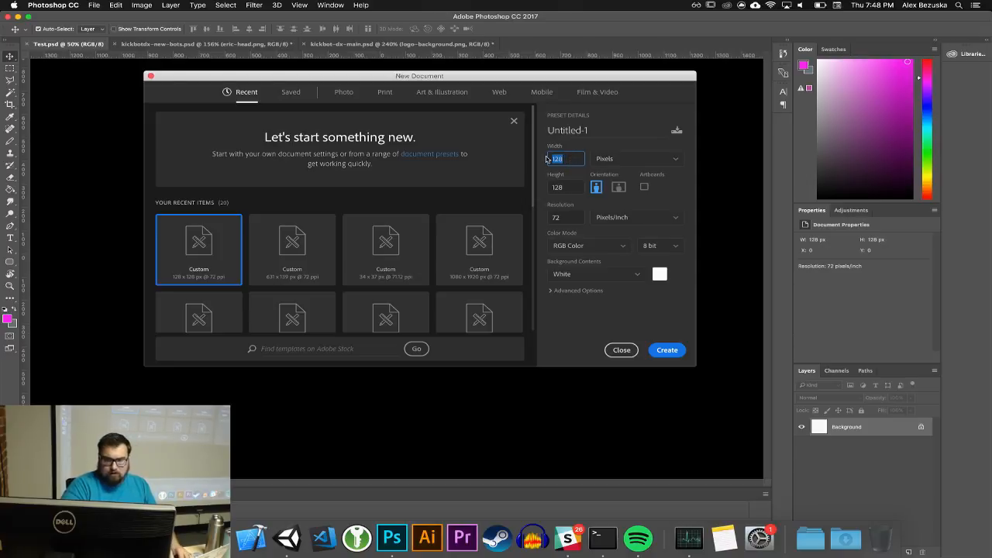
type("32")
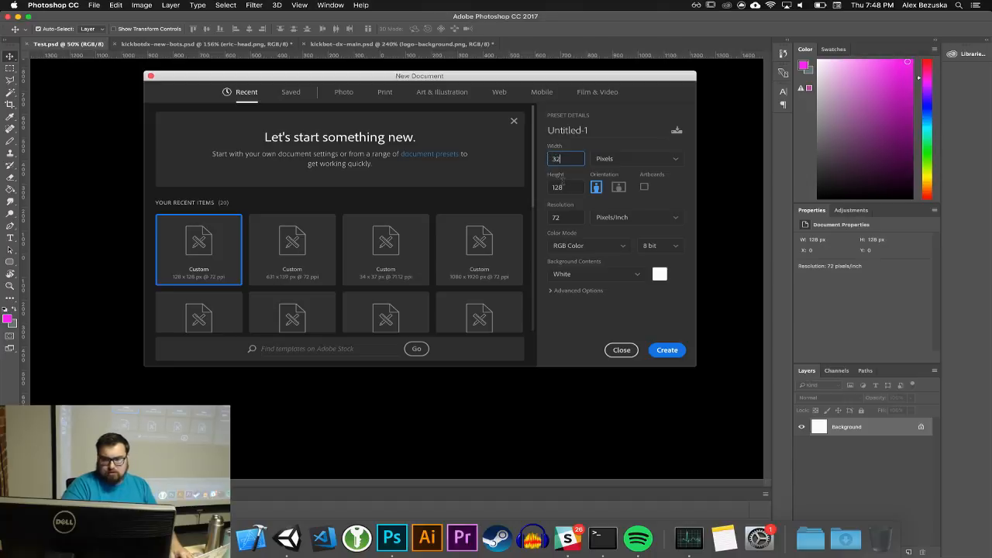
key("Tab")
type("2")
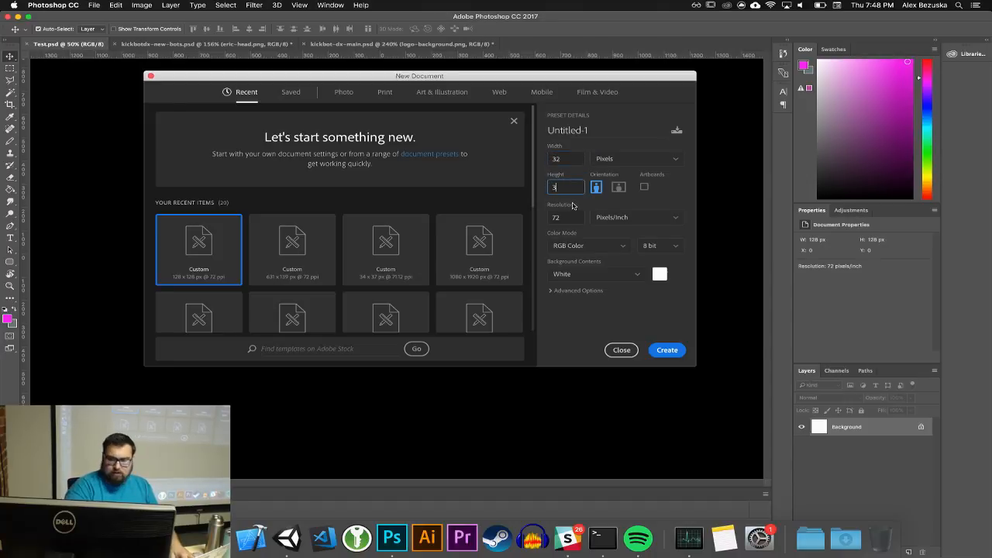
left_click(573, 217)
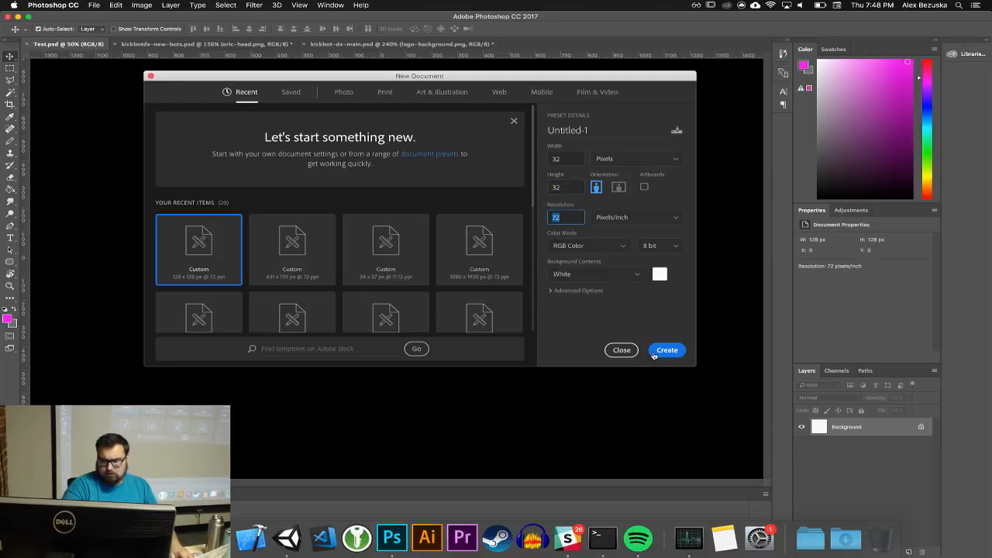
left_click(638, 274)
left_click(664, 296)
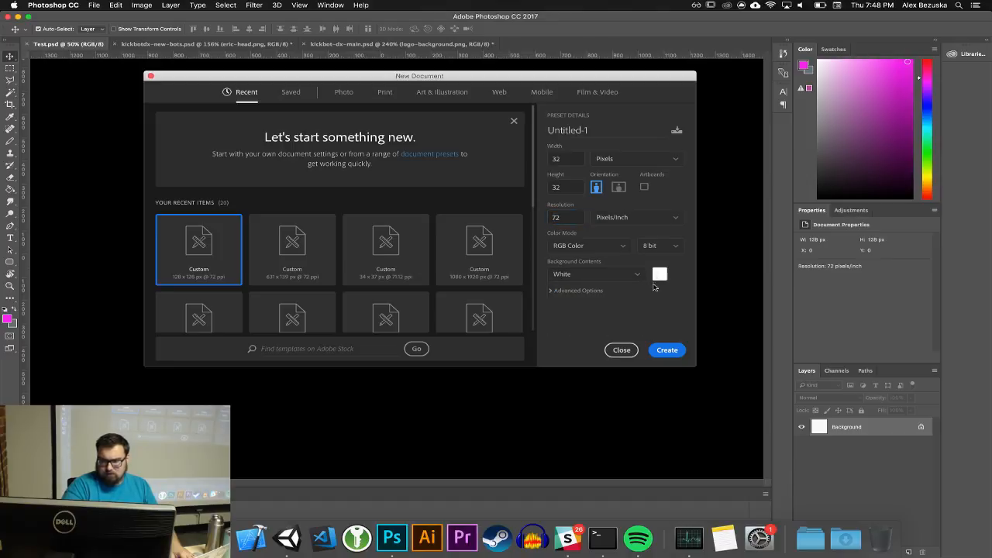
left_click(666, 350)
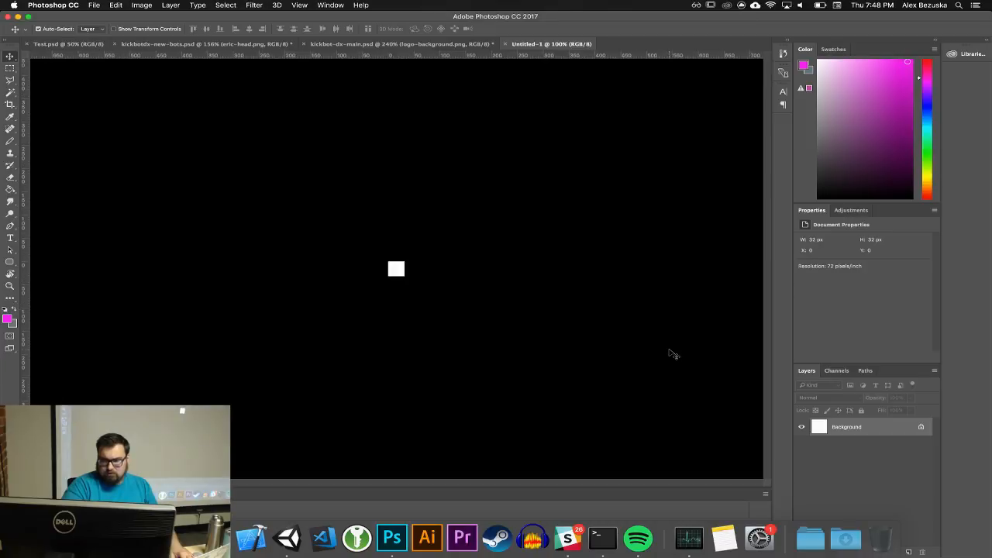
Fill the enlarged white canvas with the magenta foreground color using the Paint Bucket tool
key("super+equal")
key("super+equal")
key("super+equal")
key("super+equal")
key("super+equal")
key("super+equal")
key("super+equal")
key("super+equal")
key("super+equal")
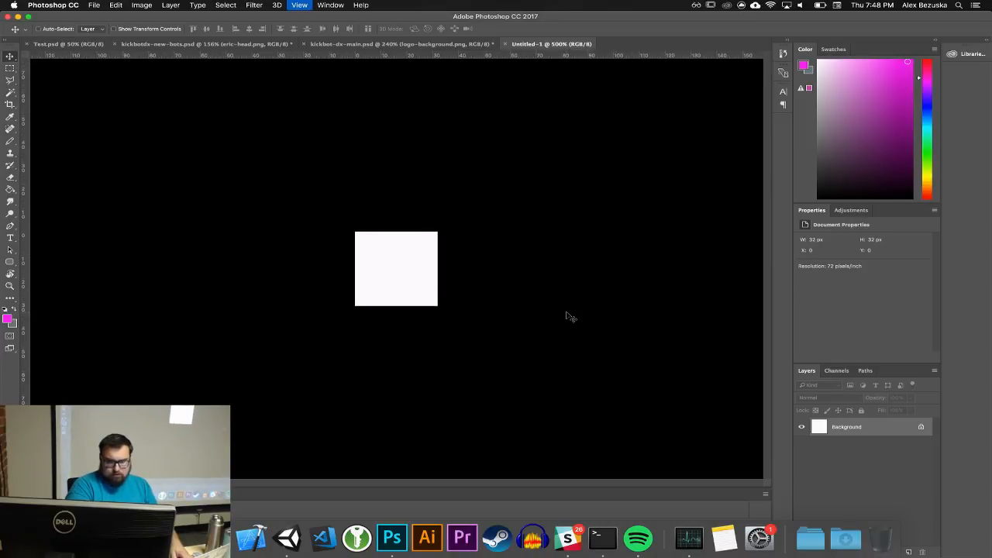
key("super+equal")
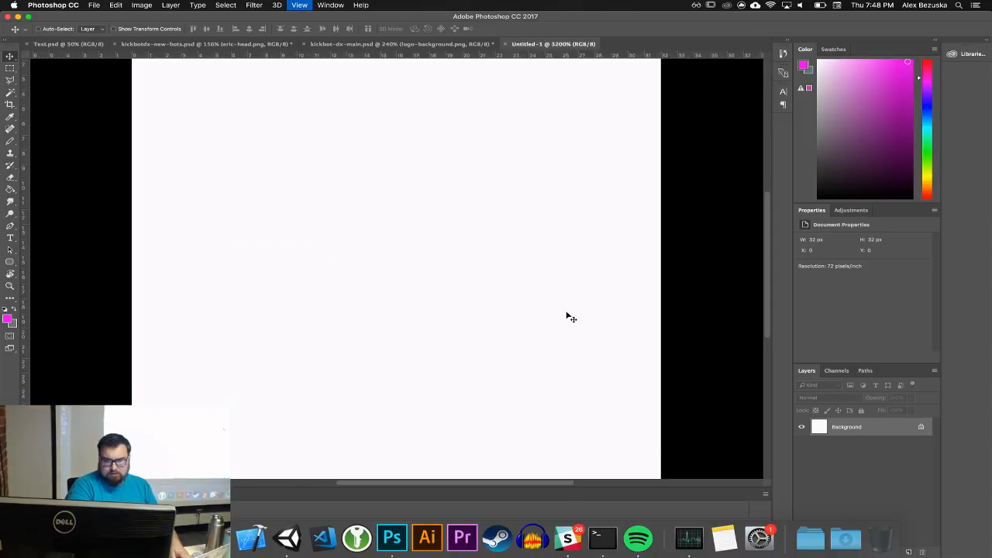
key("super+minus")
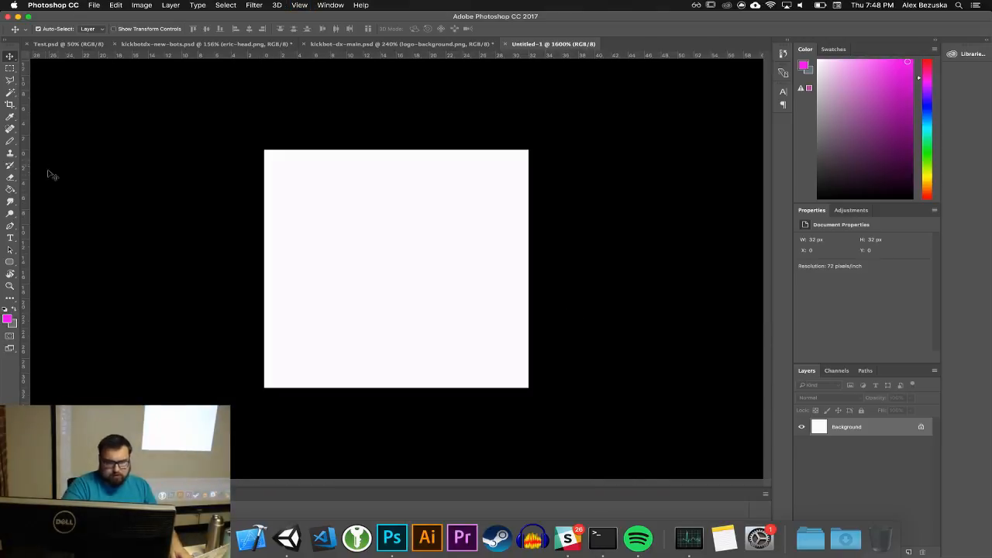
key("g")
left_click(279, 258)
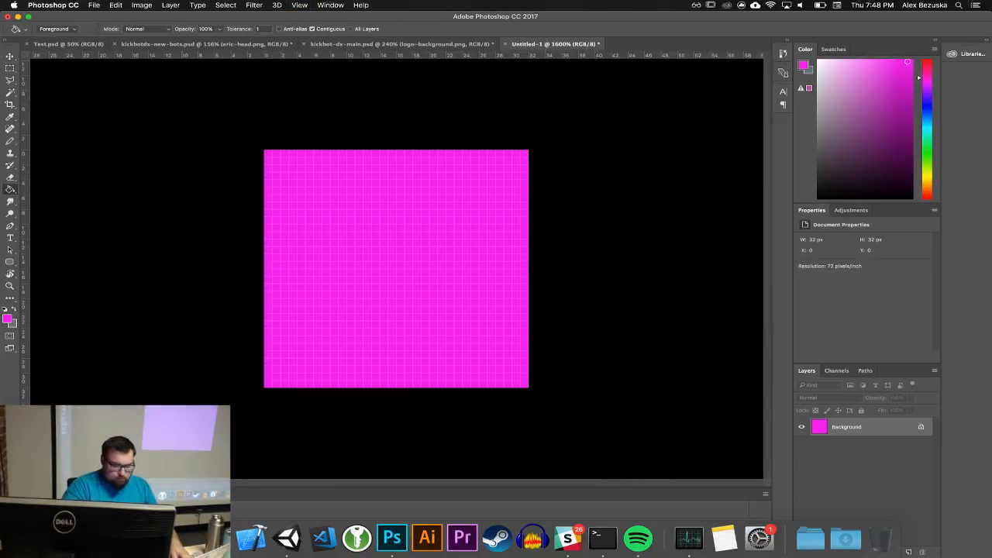
Examine the pixel grid over the magenta canvas at several magnifications, ending at 3200%
key("super+equal")
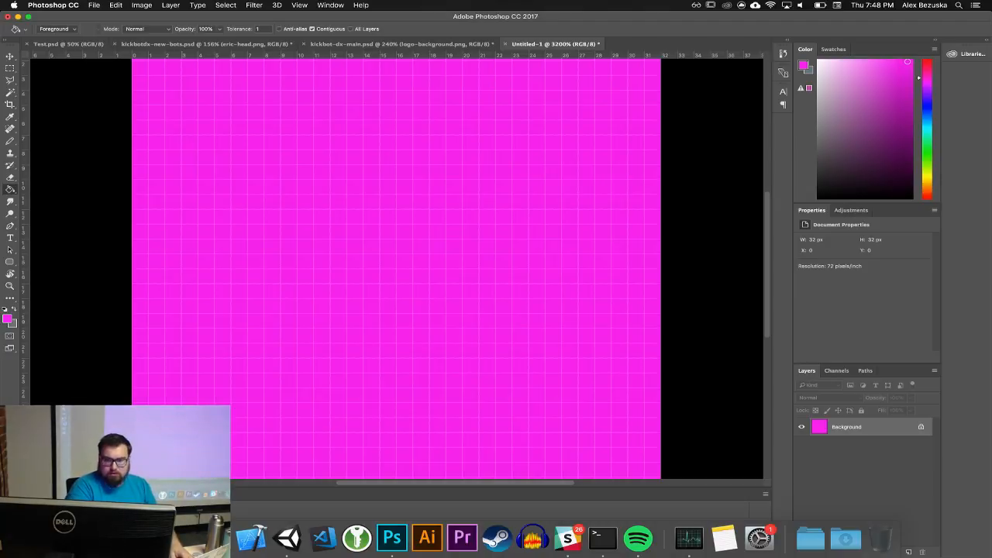
key("super+minus")
key("super+minus")
key("super+minus")
key("super+minus")
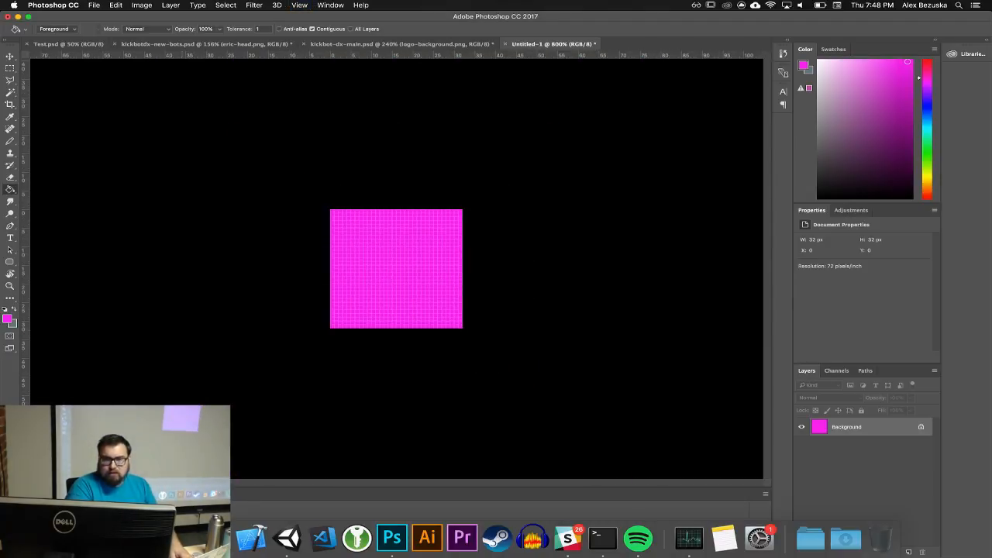
key("super+minus")
key("super+minus")
key("super+minus")
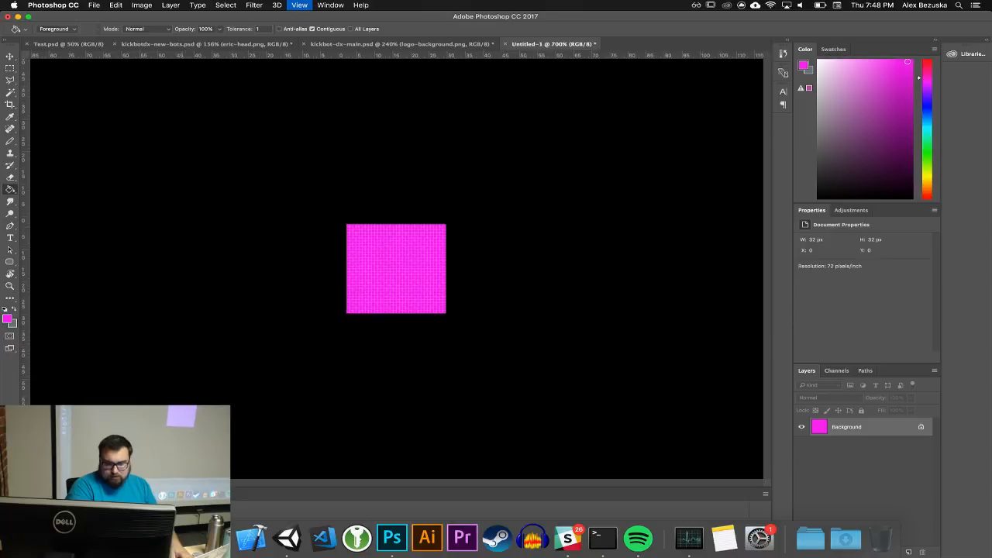
key("super+plus")
key("super+plus")
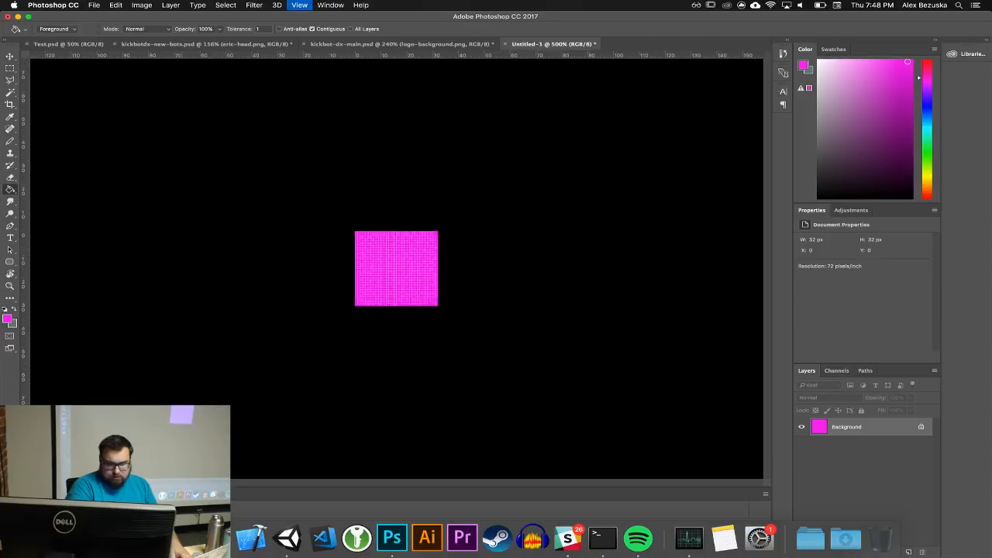
key("super+plus")
key("super+plus")
key("super+plus")
key("super+plus")
key("super+plus")
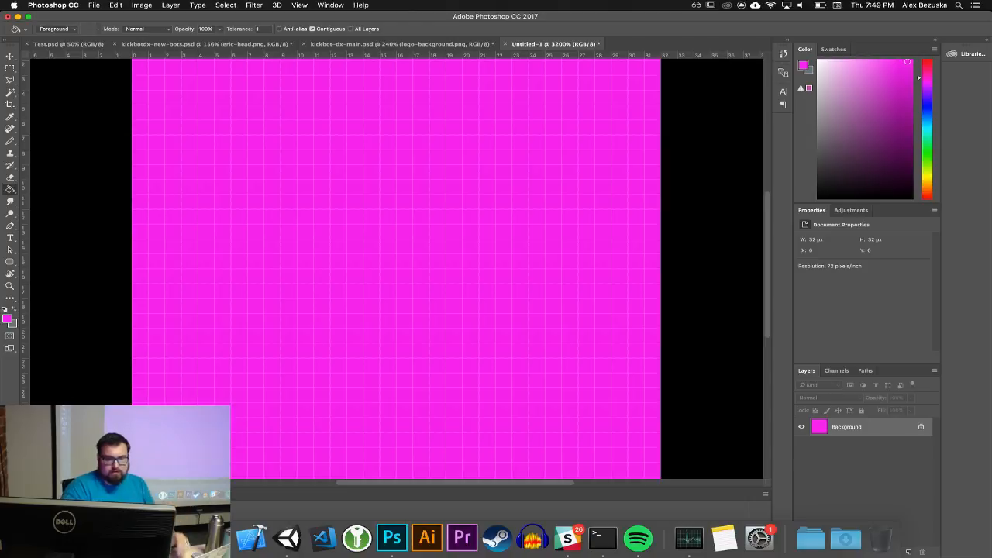
Swap the foreground and background colors and fill the Background layer with slate gray using the Paint Bucket
left_click(10, 56)
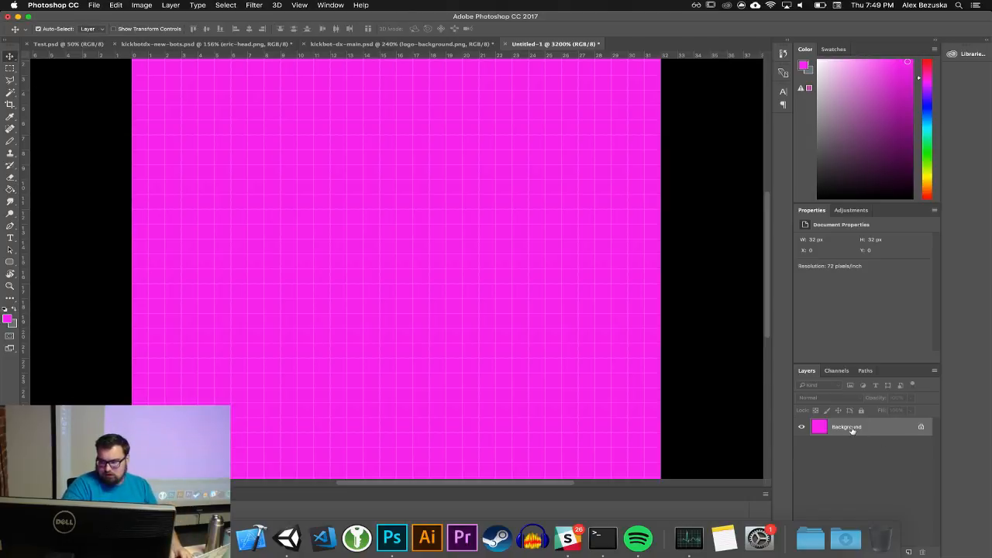
left_click(13, 310)
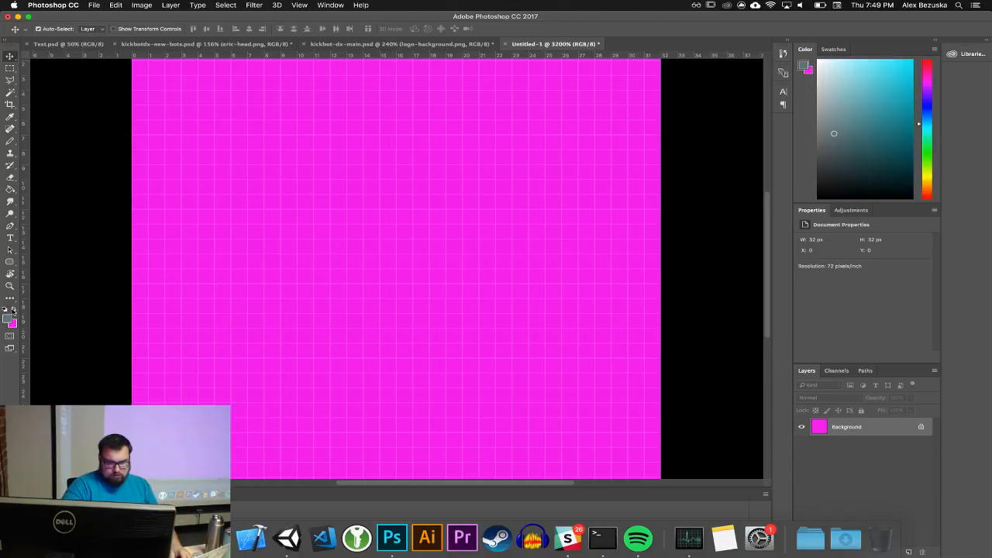
left_click(11, 191)
left_click(296, 237)
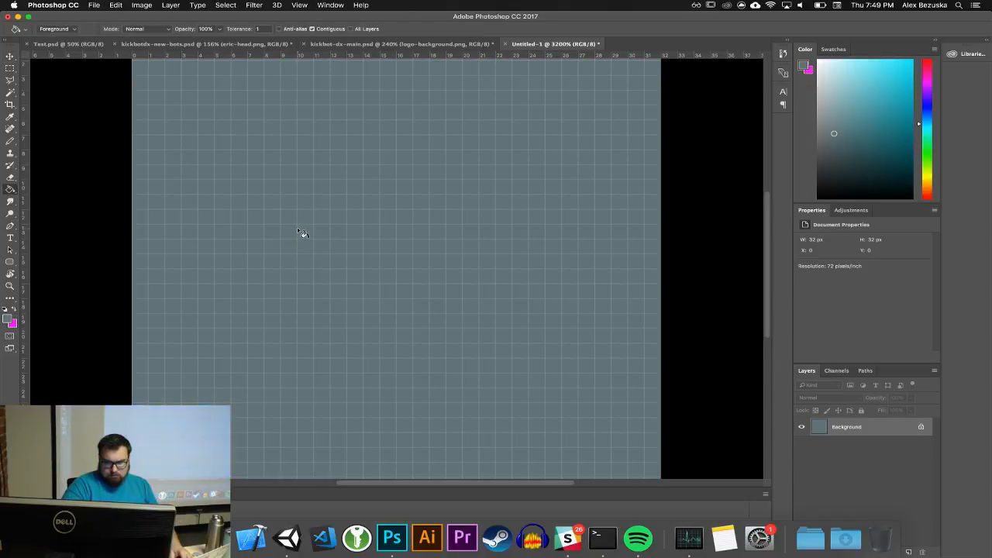
Draw a circular selection about 20 px across near the canvas center using the Elliptical Marquee with anti-aliasing on
left_click(11, 57)
left_click_drag(10, 68, 47, 76)
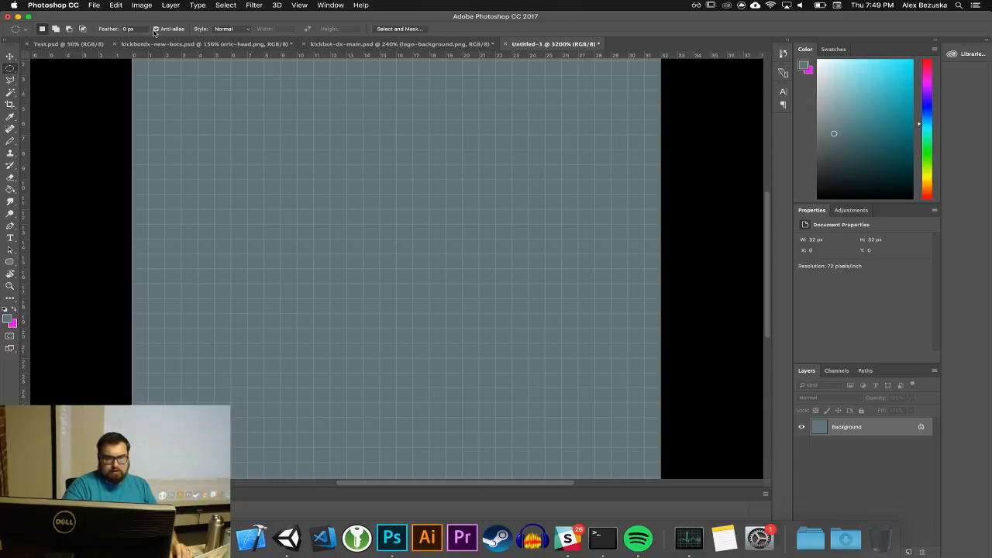
left_click_drag(221, 117, 588, 399)
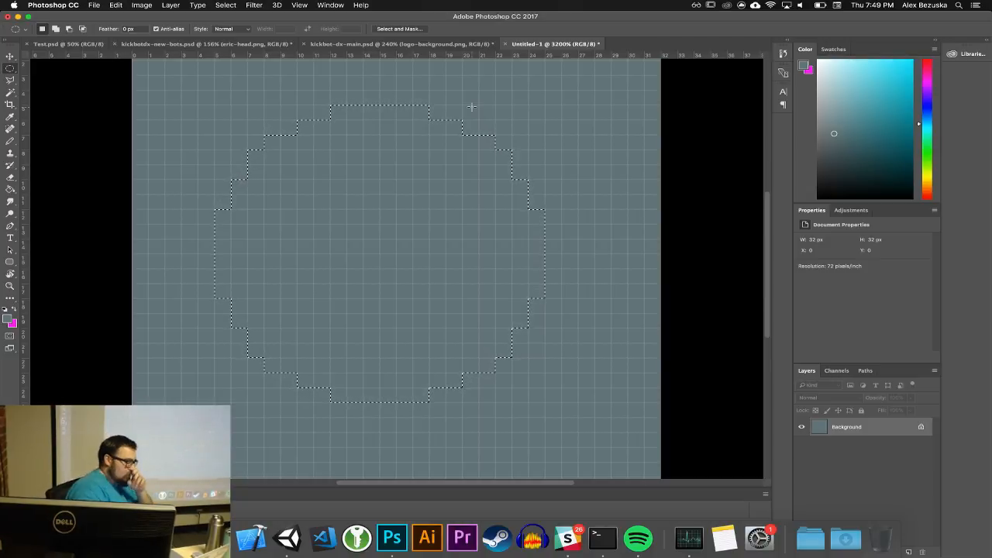
Add a new layer and fill the circular selection on it with magenta
left_click(13, 309)
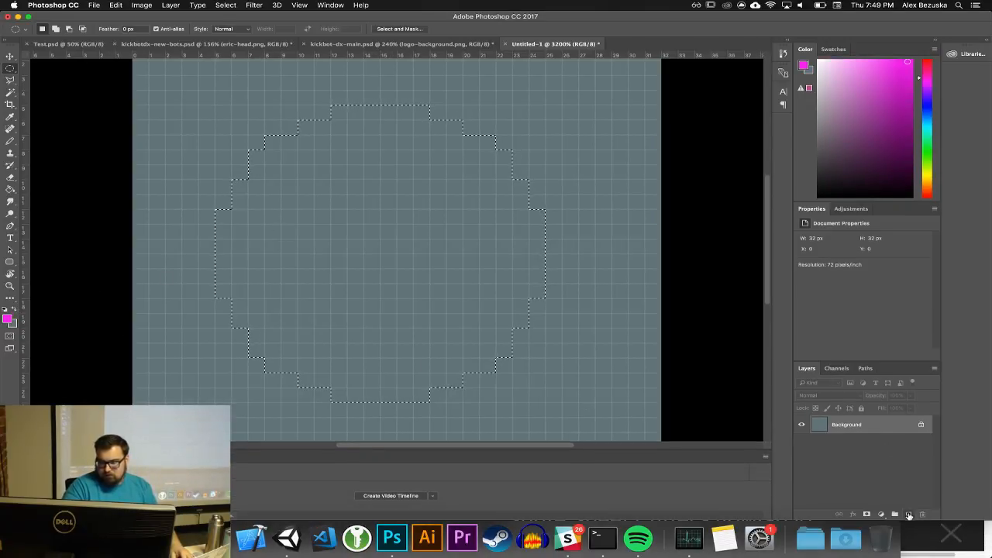
left_click(908, 514)
key("g")
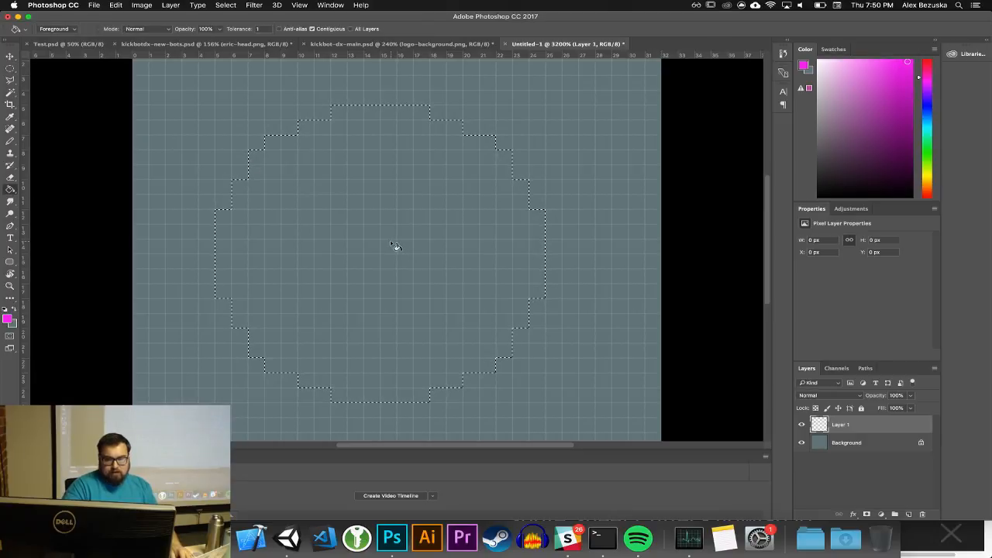
left_click(391, 244)
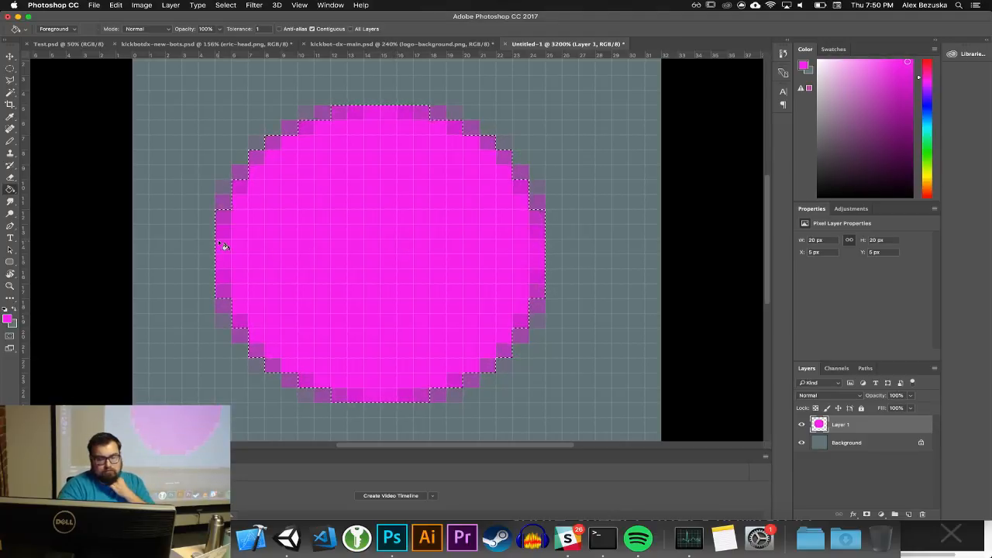
Clear the magenta fill from the circular selection on the new layer and return to the Elliptical Marquee tool
key("Delete")
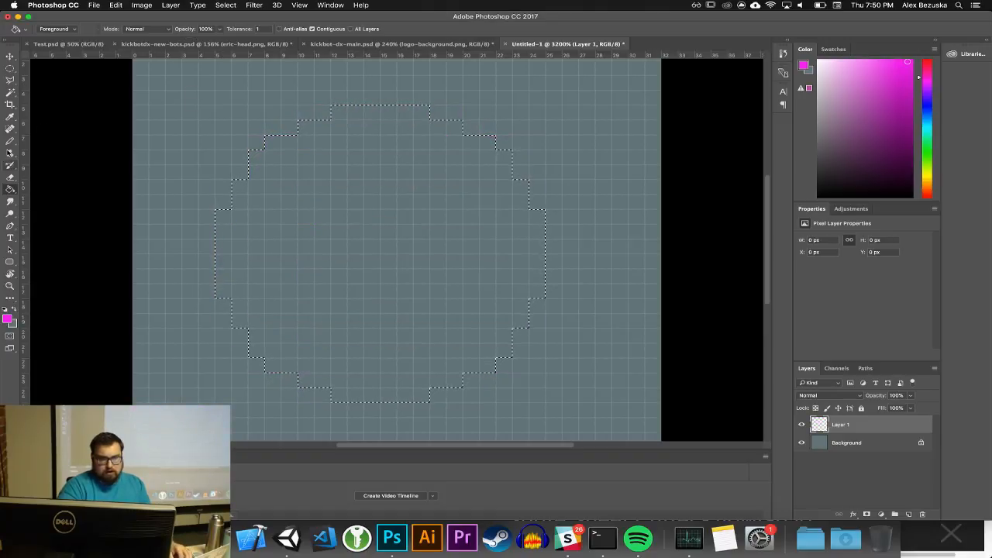
left_click(10, 68)
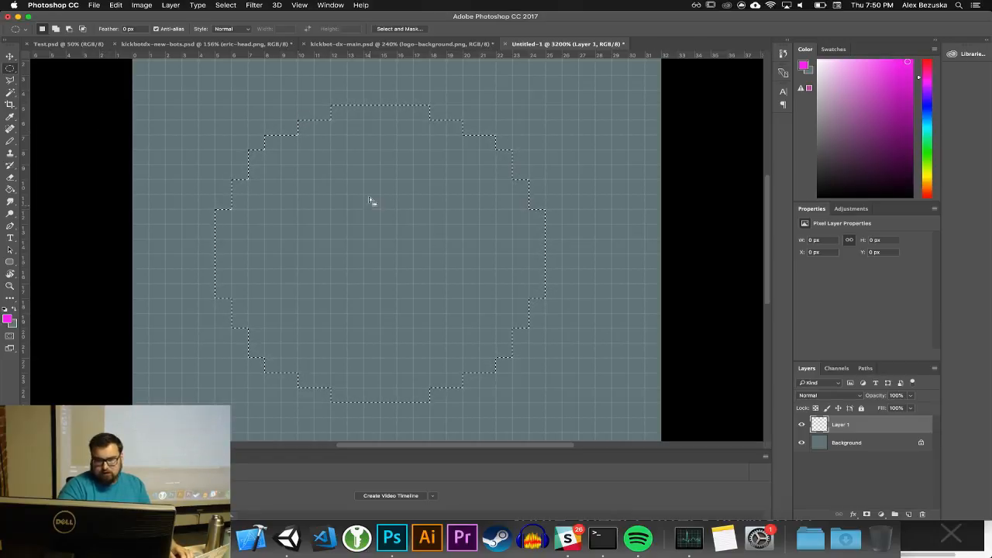
Replace the selection with a non-anti-aliased circular one 22 px across and fill it with magenta on Layer 1
key("super+d")
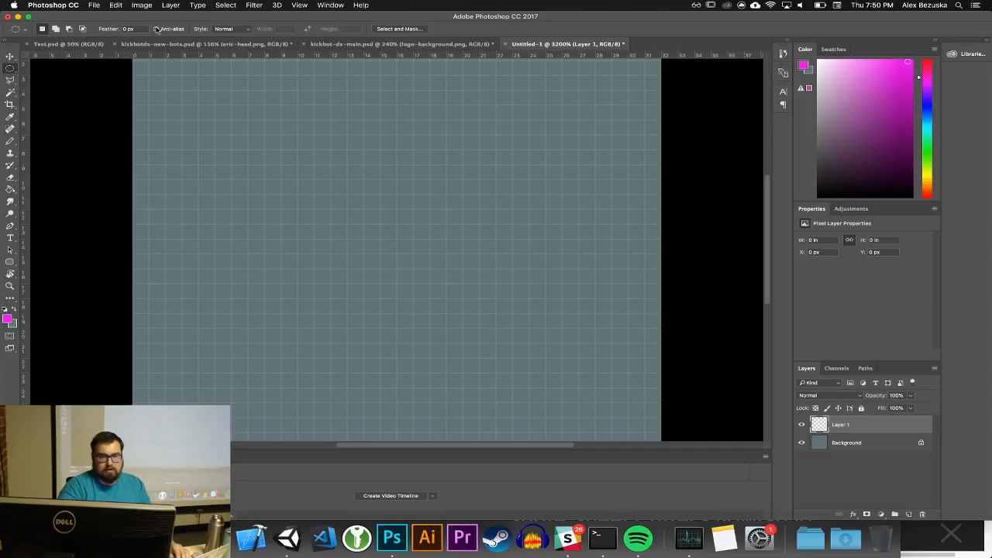
mouse_move(206, 93)
left_mouse_down()
mouse_move(561, 423)
mouse_move(553, 406)
left_mouse_up()
left_click(10, 188)
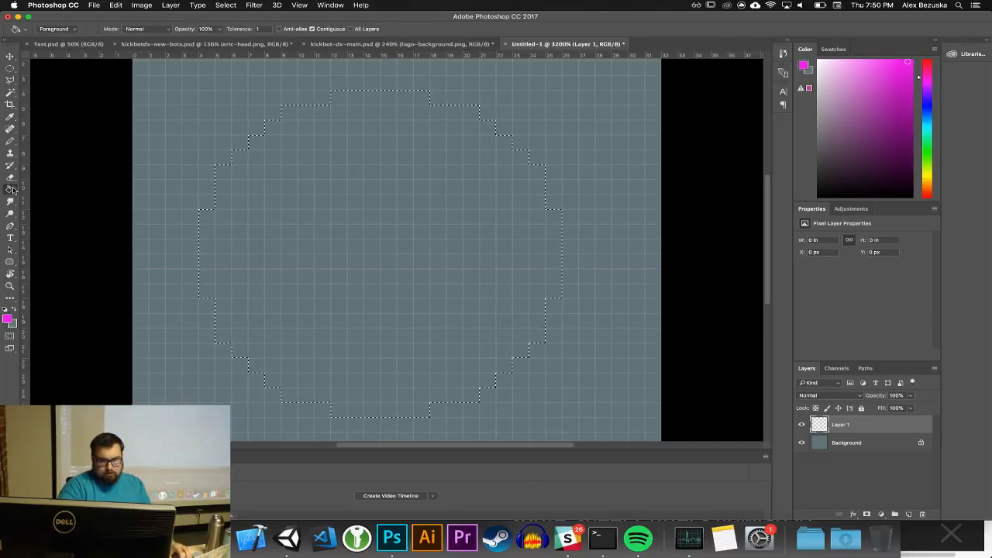
left_click(392, 257)
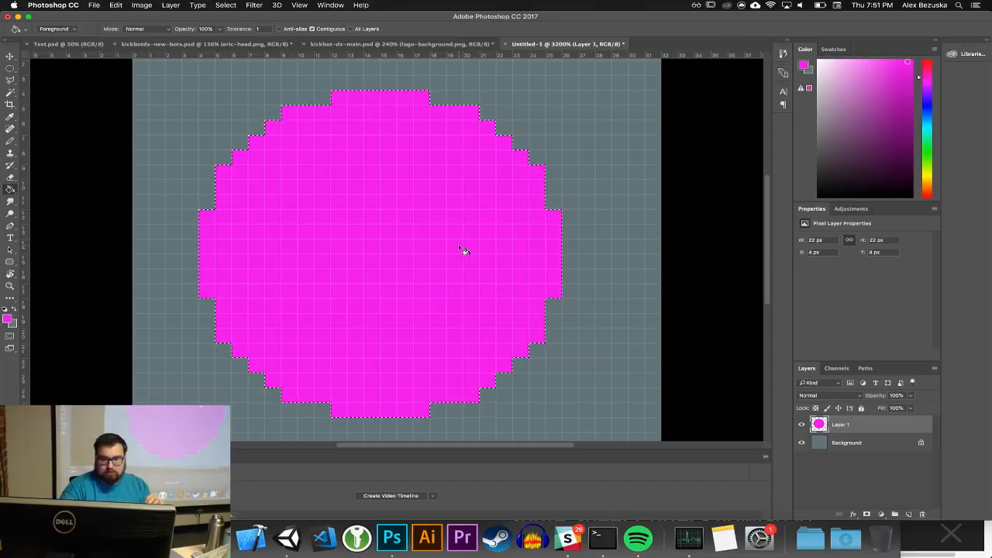
Set the foreground color to near-black #050505 and fill the circular selection with it using the Paint Bucket
key("i")
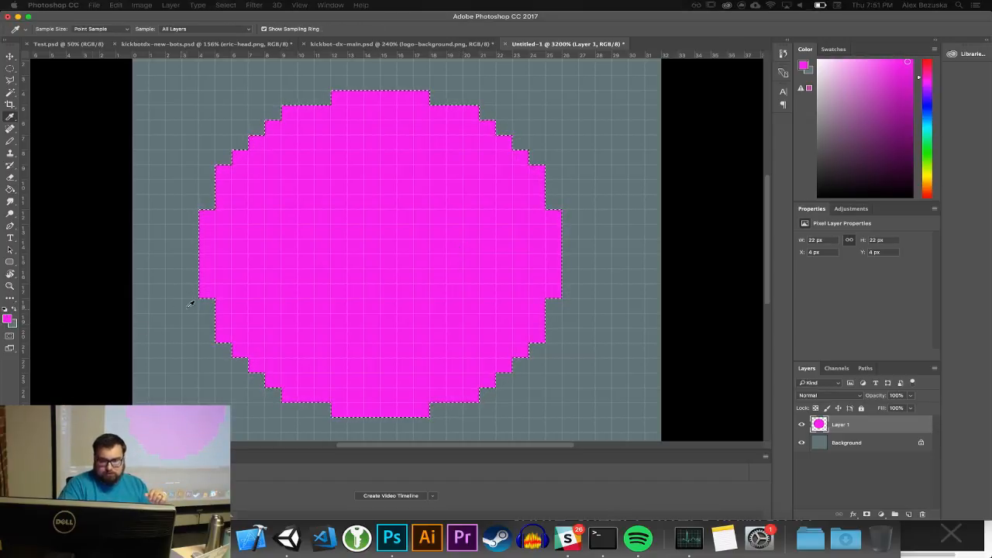
left_click(7, 319)
left_click_drag(98, 17, 501, 133)
left_click_drag(476, 195, 402, 269)
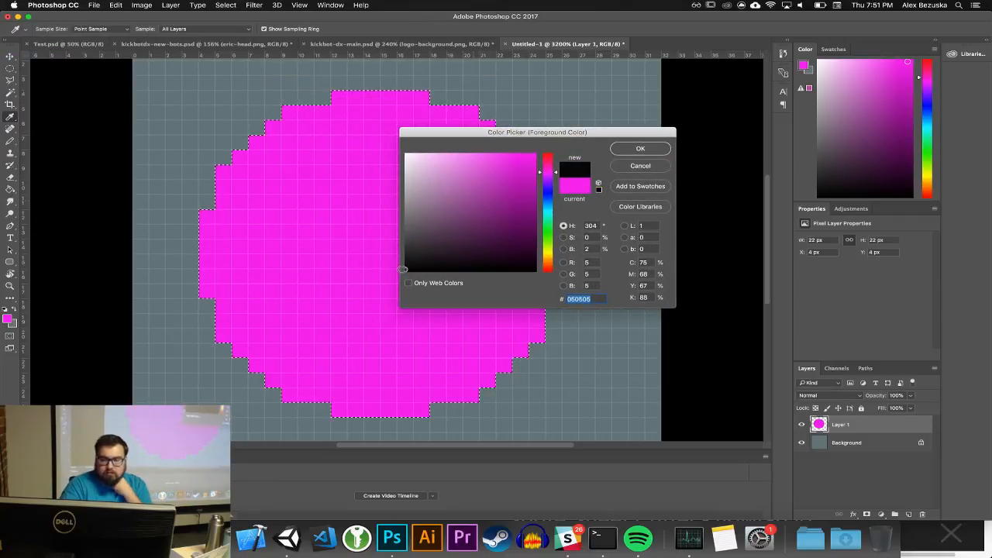
left_click(640, 148)
key("g")
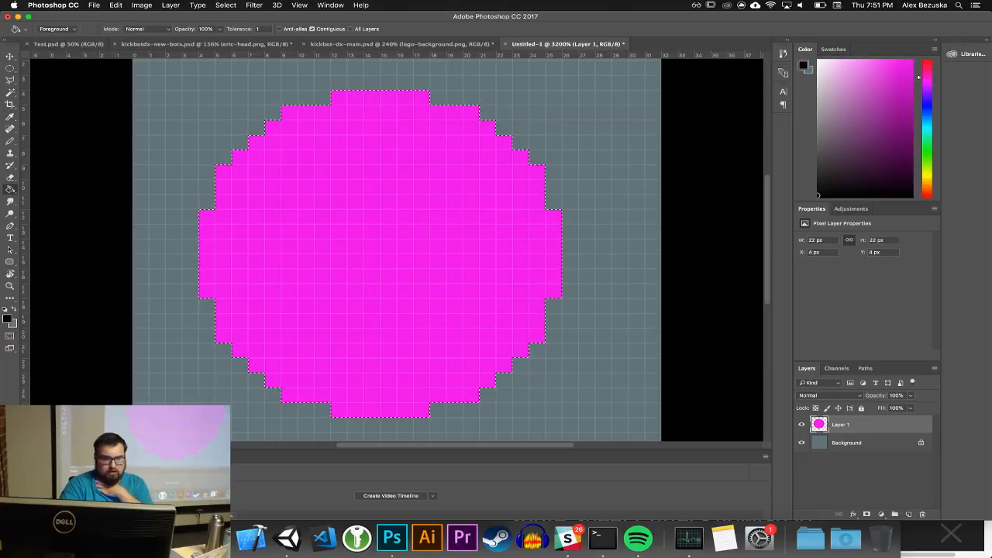
left_click(299, 155)
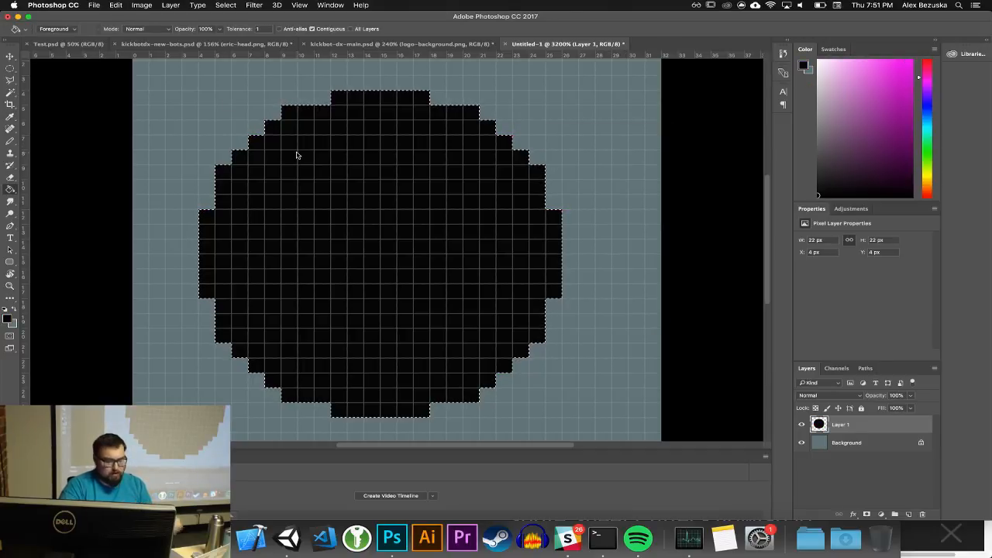
Deselect the black circle, check the Paint Bucket's anti-alias option, and undo the deselection and both circle fills
key("super+d")
left_click(10, 69)
left_click(10, 189)
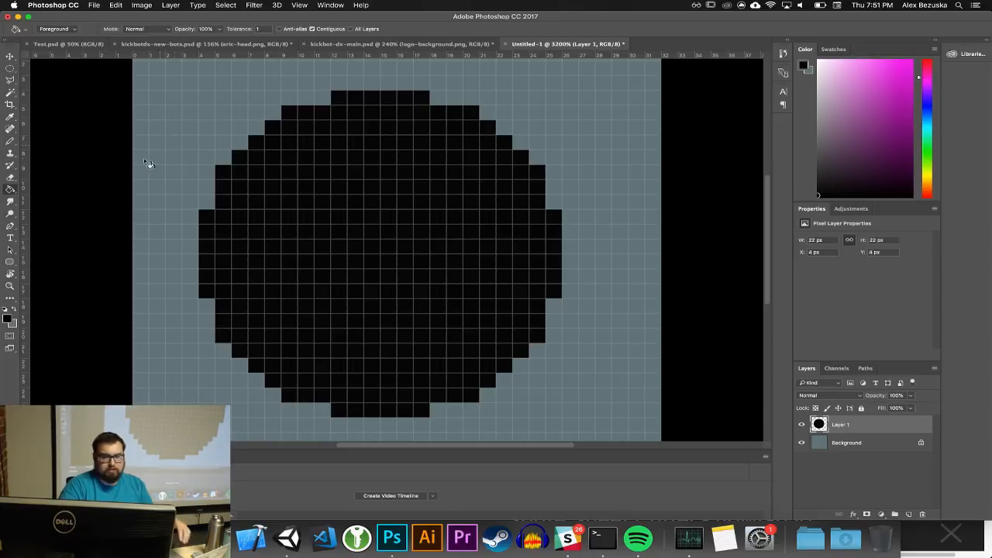
left_click(279, 29)
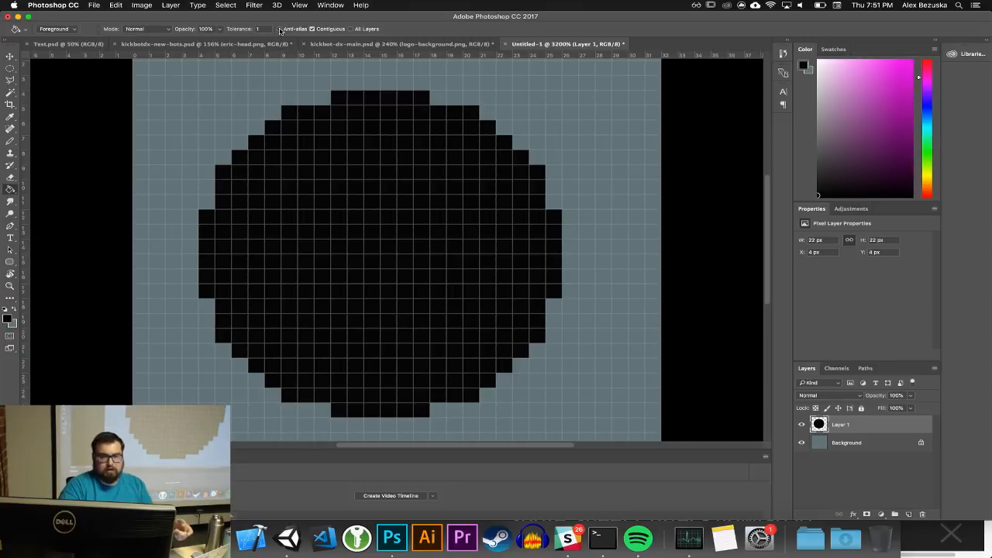
key("super+z")
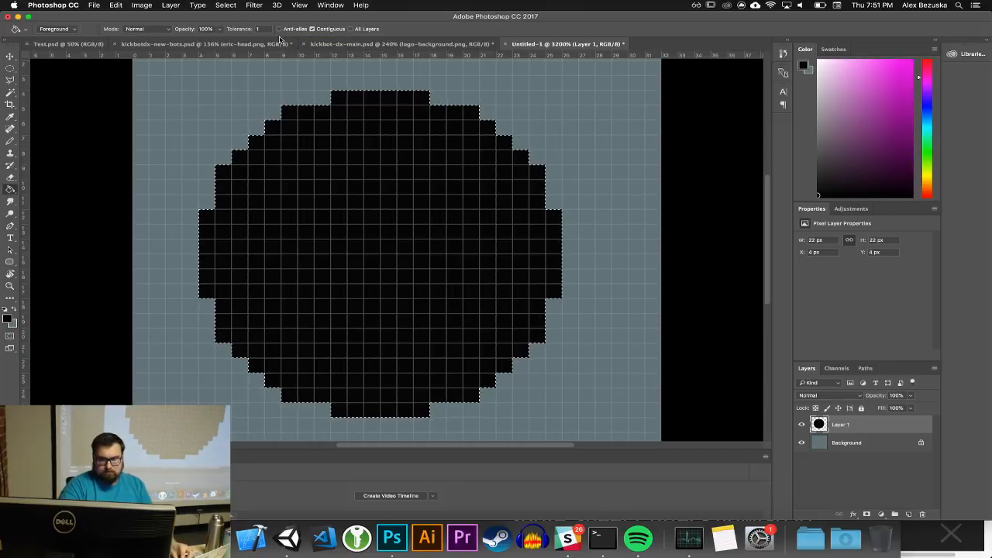
key("alt+super+z")
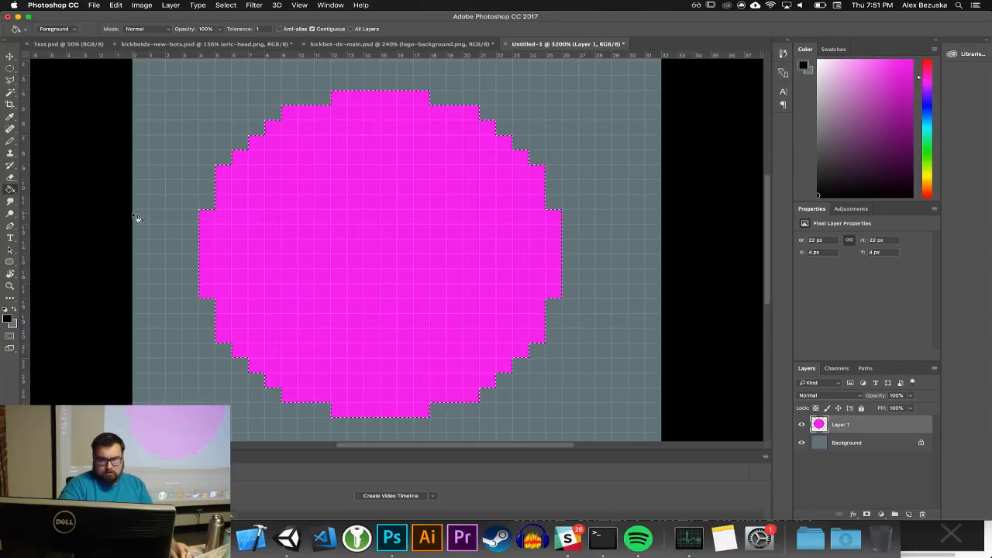
key("alt+super+z")
Set the foreground color to magenta #eb1fdf and fill the circular selection using the Paint Bucket with anti-aliasing off
left_click(10, 319)
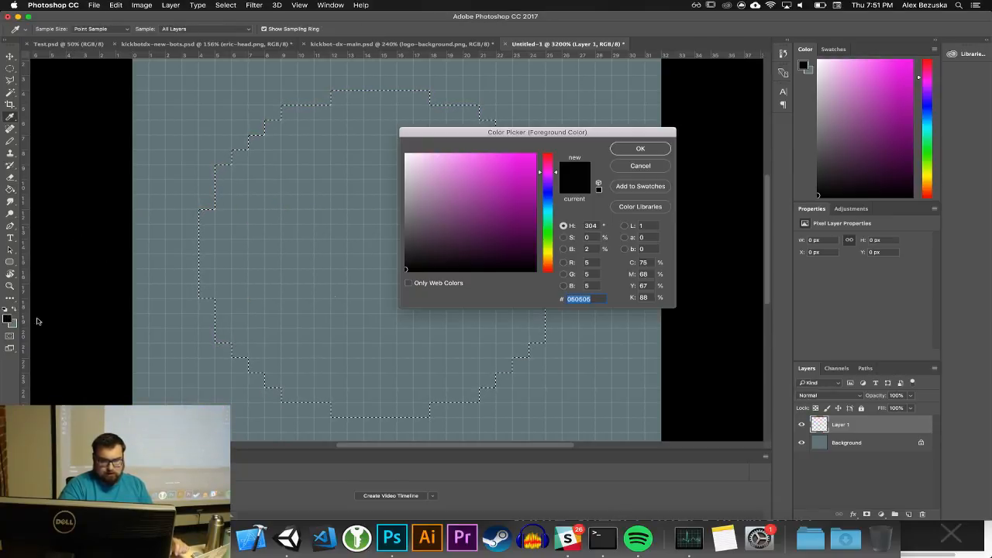
left_click(503, 174)
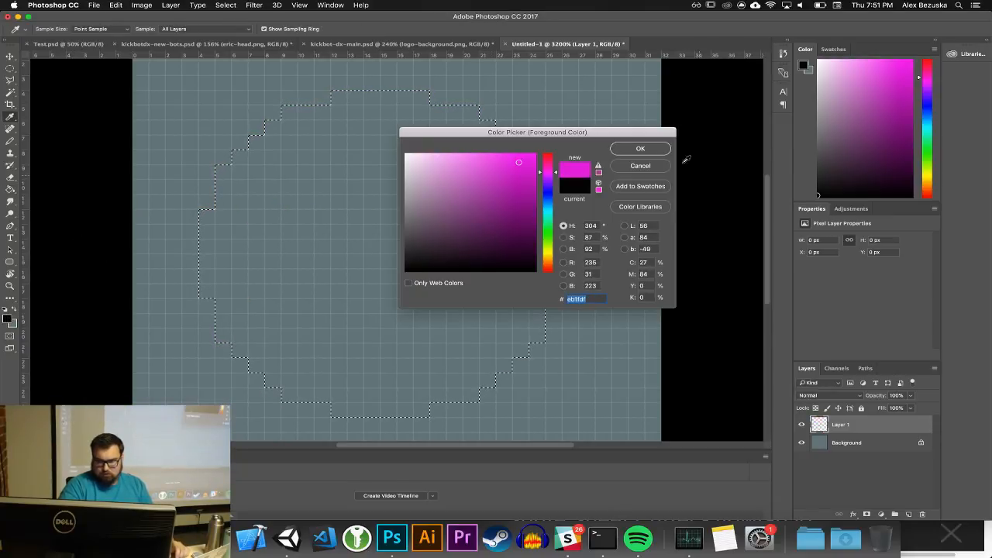
left_click(641, 148)
left_click(280, 29)
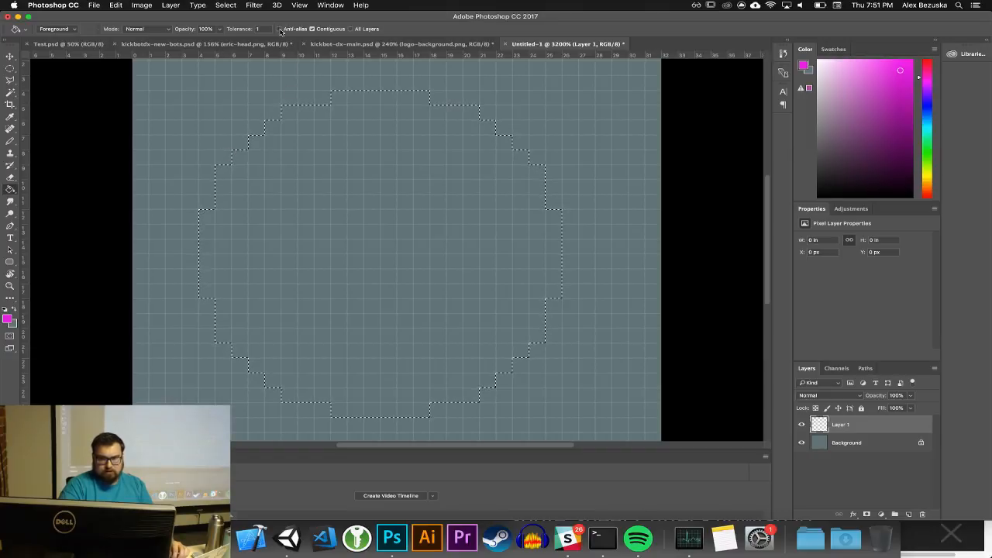
left_click(285, 185)
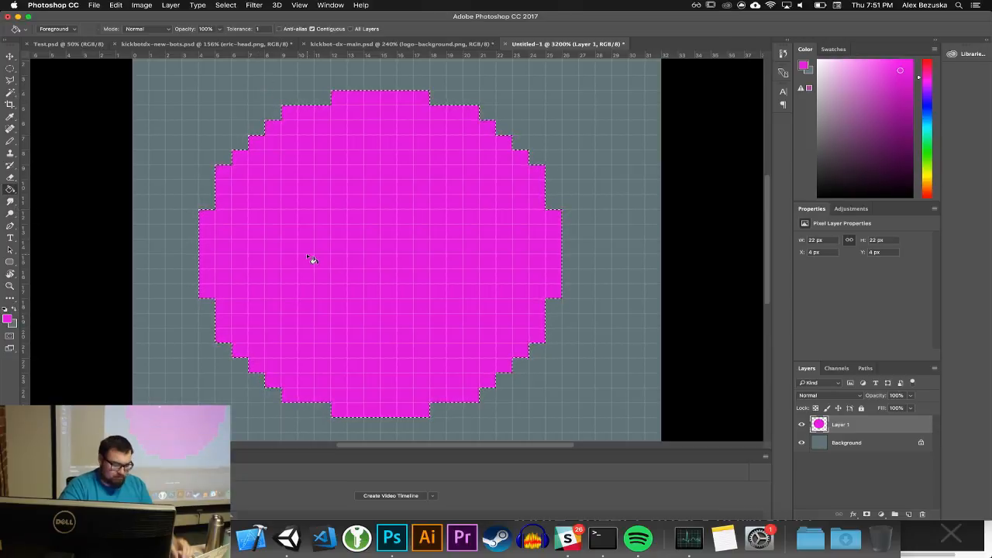
Set the foreground color to dark gray #272427 and fill the circular selection with it
left_click(7, 317)
mouse_move(412, 245)
left_mouse_down()
mouse_move(413, 263)
mouse_move(413, 253)
left_mouse_up()
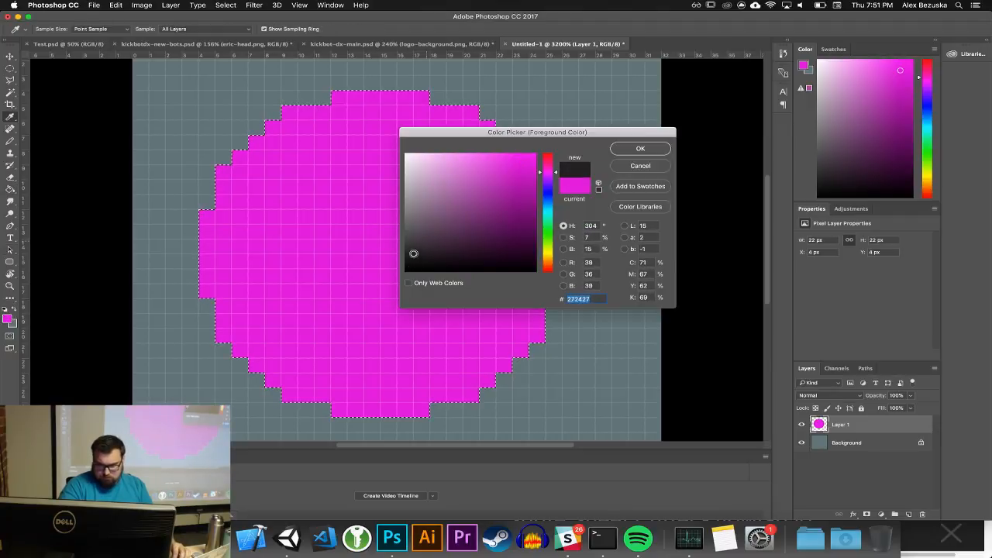
left_click(627, 148)
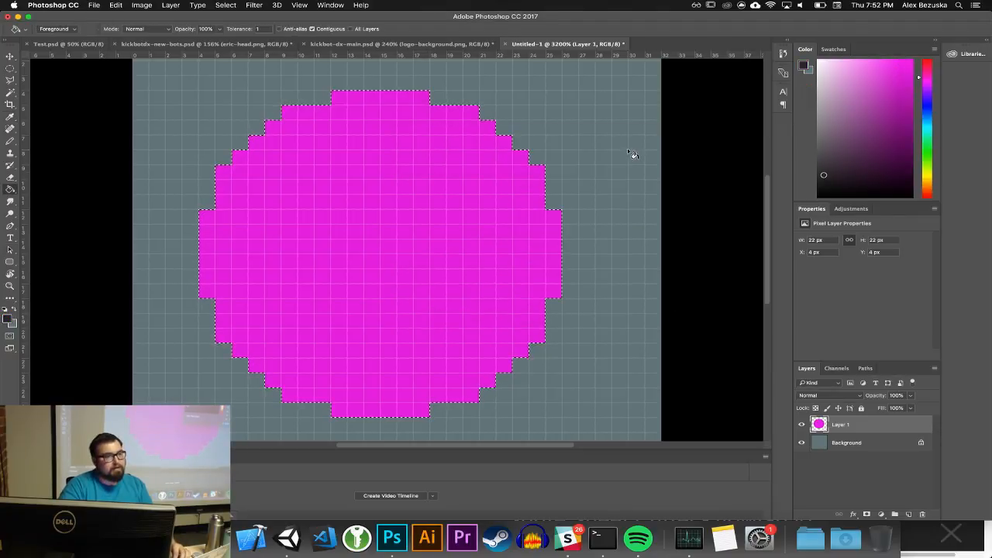
left_click(422, 213)
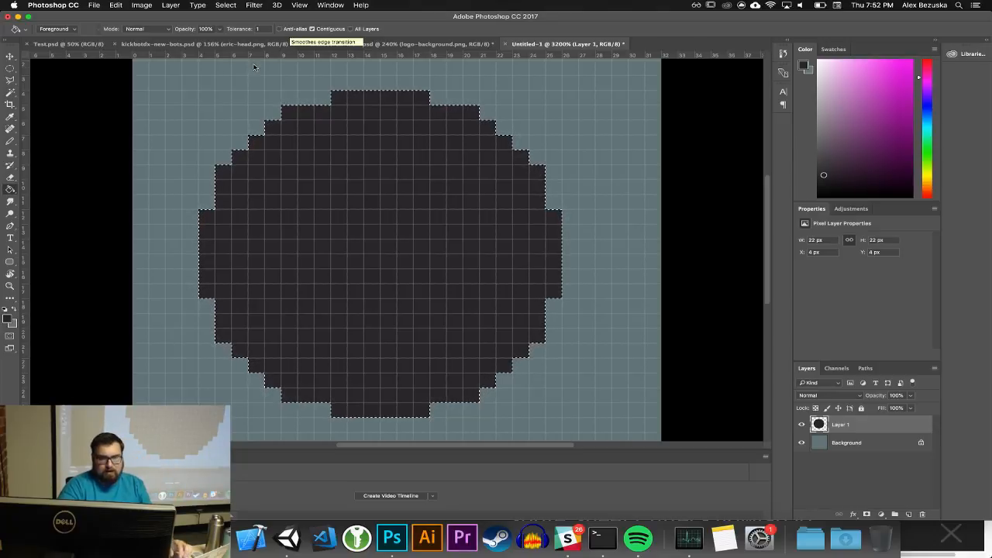
Switch to the Move tool and deselect the dark gray circle
left_click(9, 57)
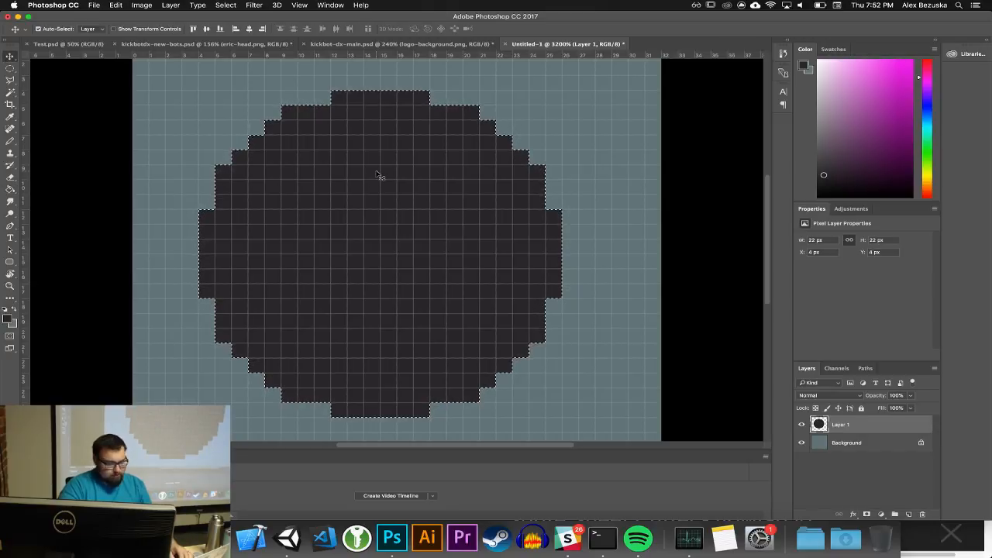
key("super+d")
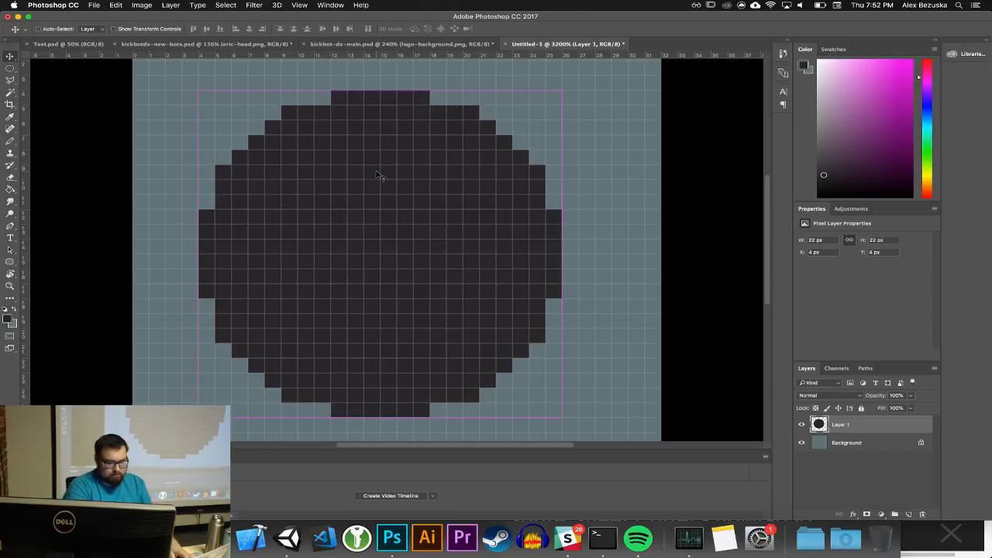
key("super+minus")
key("super+minus")
key("super+plus")
key("super+plus")
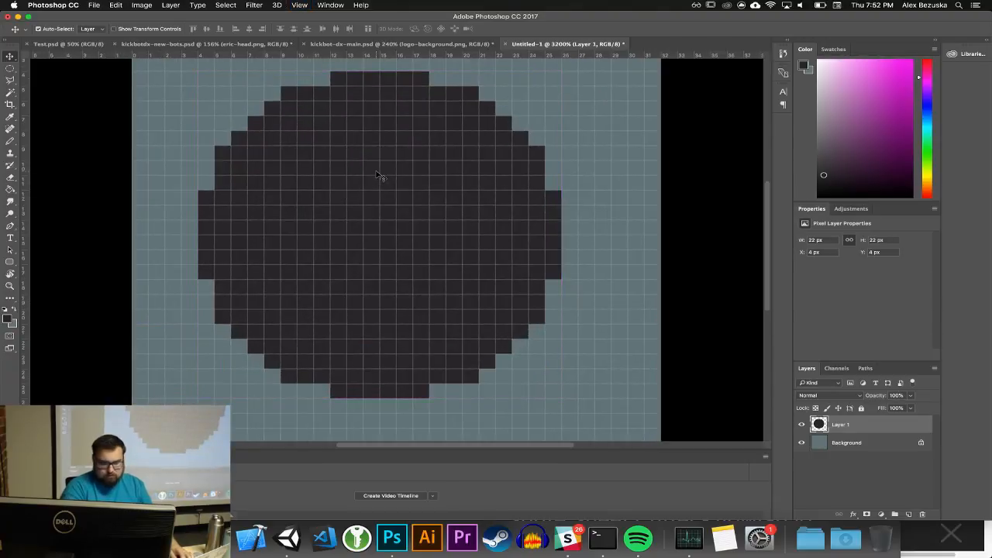
key("super+minus")
key("super+minus")
key("super+plus")
key("super+plus")
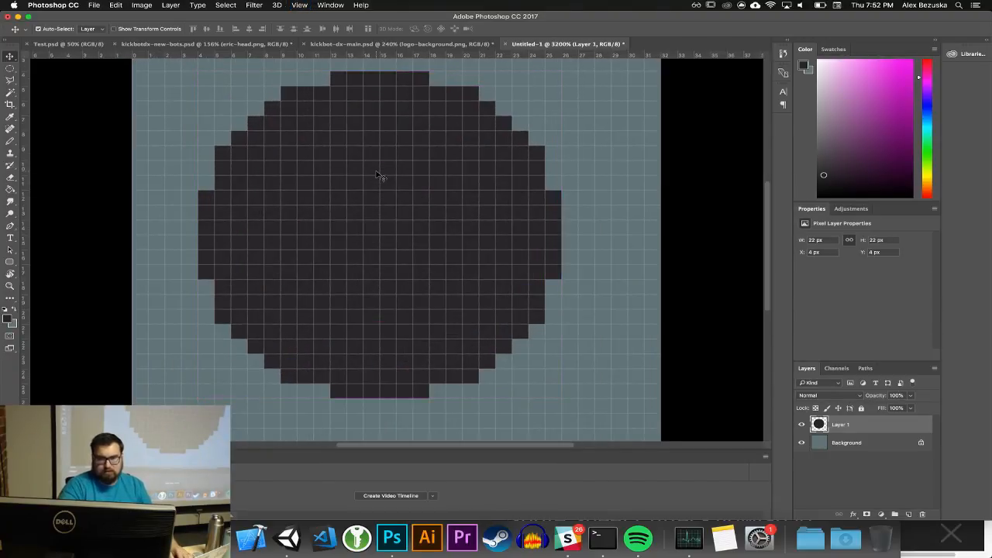
Move the dark gray circle on Layer 1 to X 4 px, Y 5 px
left_click_drag(291, 117, 353, 166)
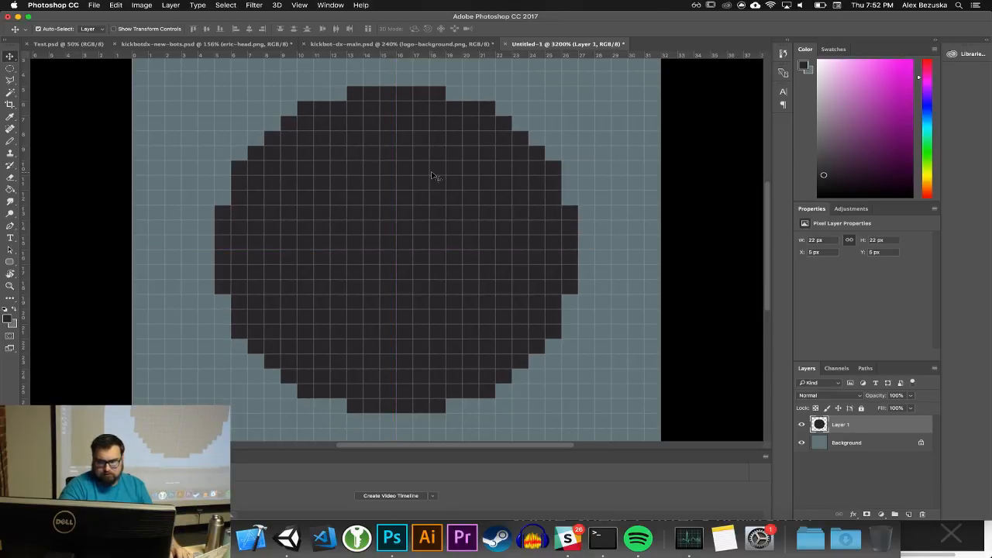
mouse_move(434, 176)
left_mouse_down()
mouse_move(410, 181)
mouse_move(421, 186)
mouse_move(426, 175)
left_mouse_up()
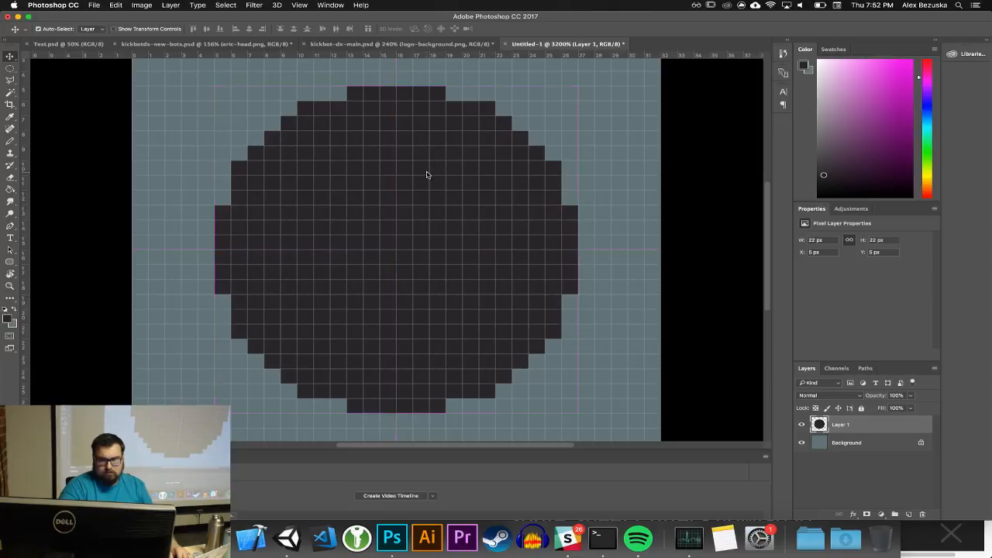
key("super+minus")
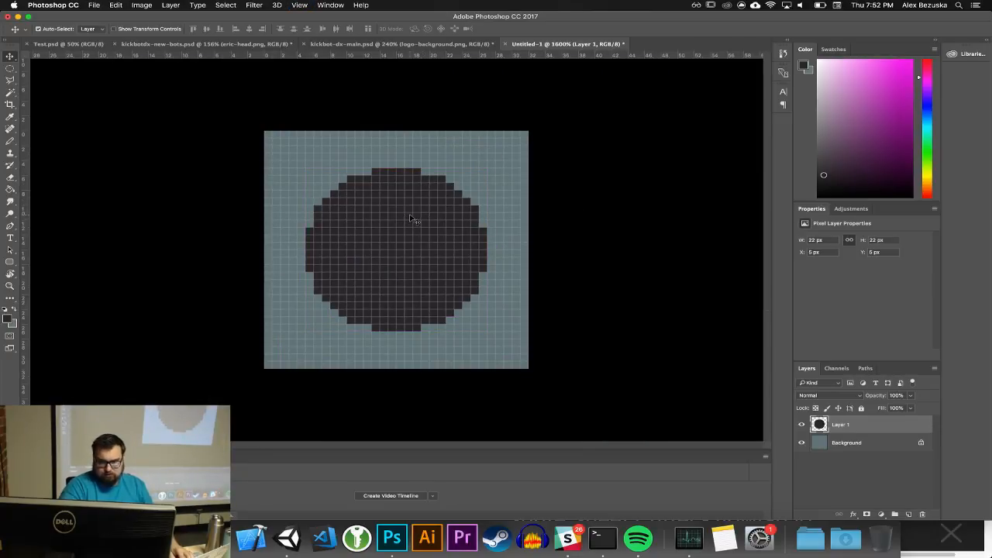
left_click_drag(410, 204, 436, 199)
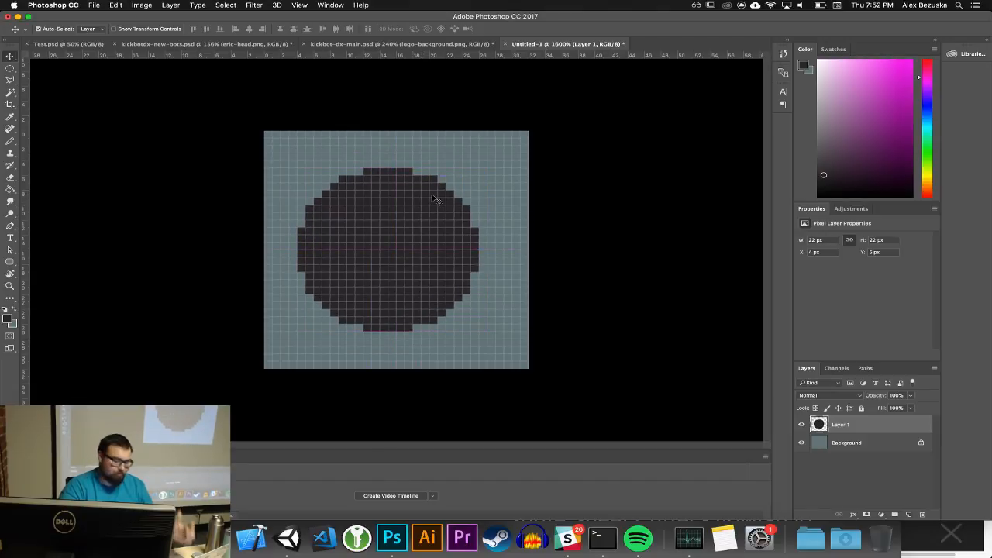
Free-transform the dark gray circle with the interpolation set to Bilinear and its scale left at 100%, and commit the transform
key("super+t")
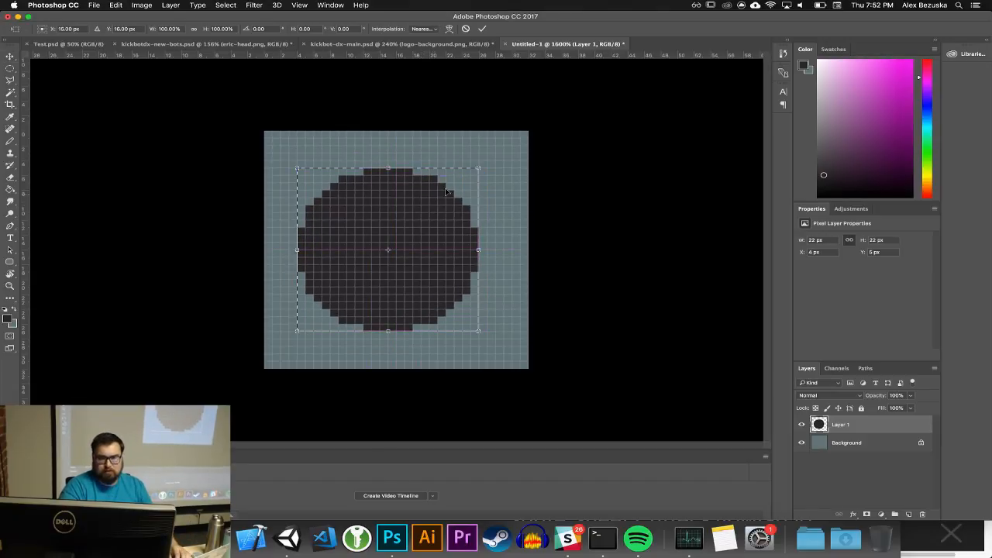
left_click(436, 29)
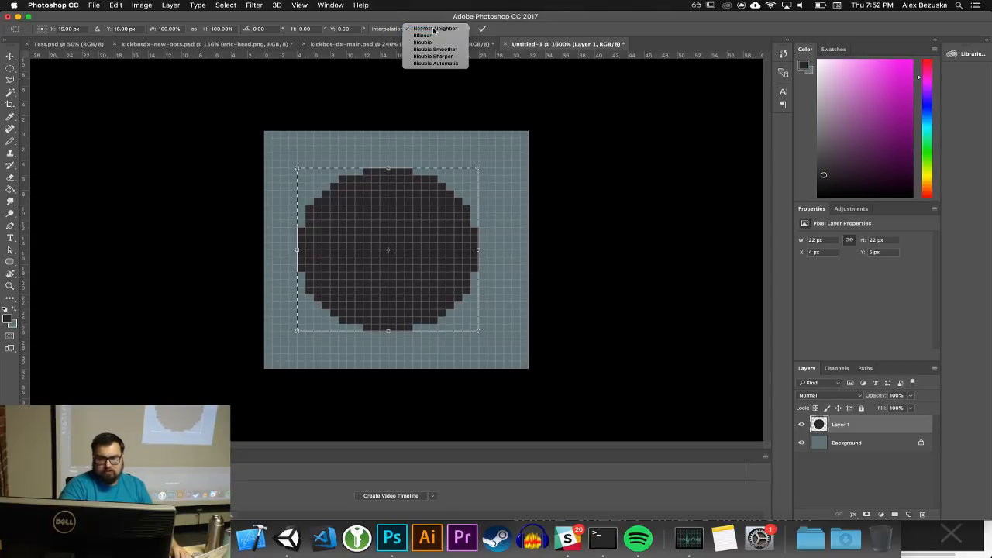
left_click(434, 31)
left_click(429, 30)
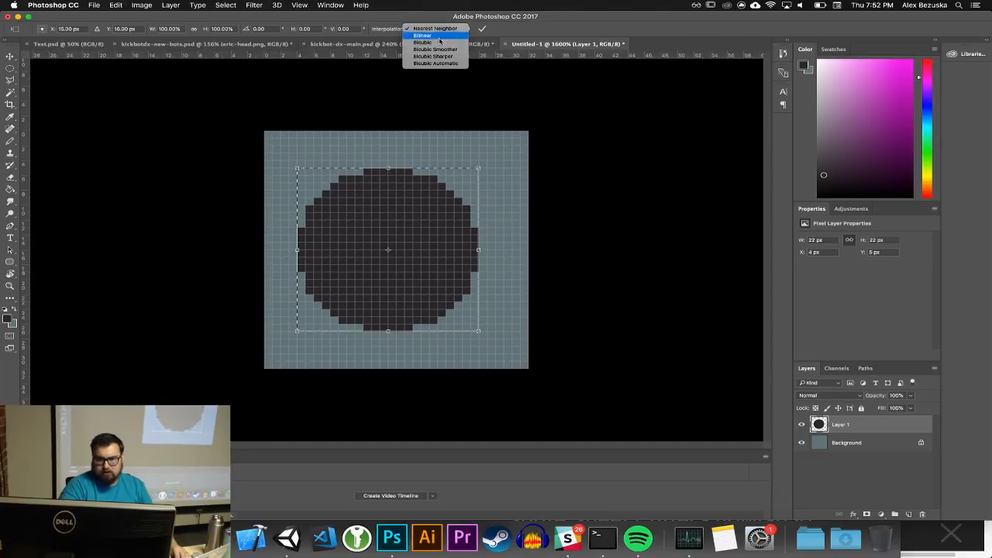
left_click(434, 43)
left_click(436, 30)
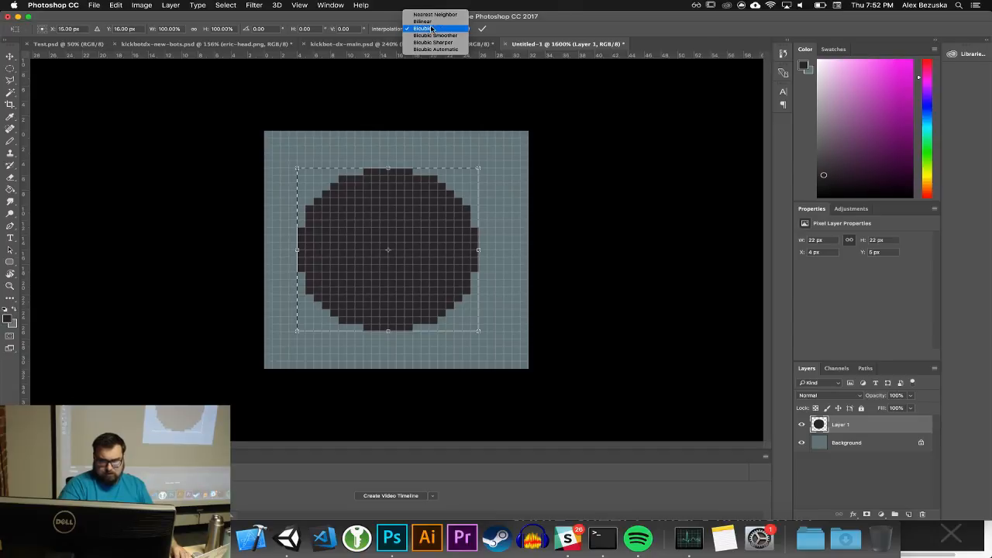
left_click(414, 21)
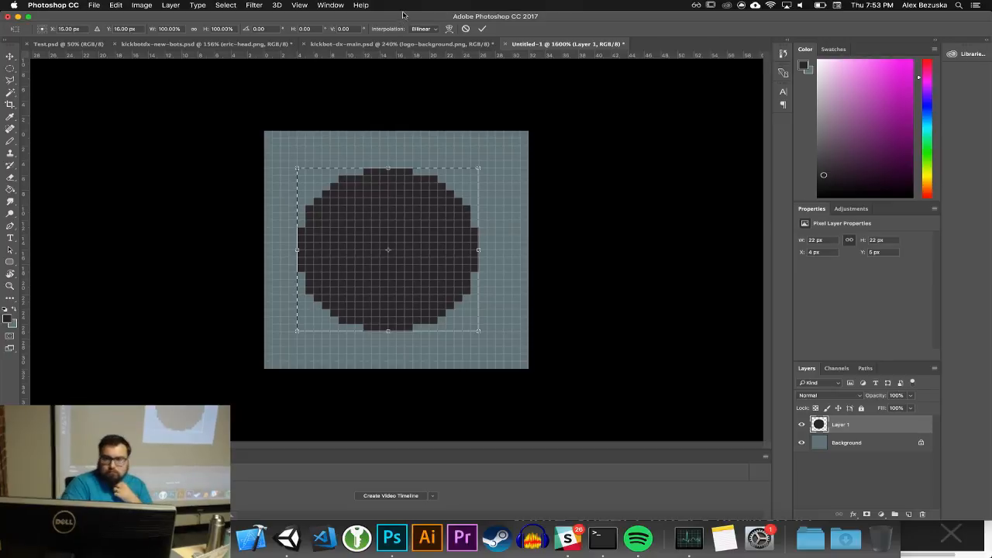
left_click_drag(401, 22, 406, 56)
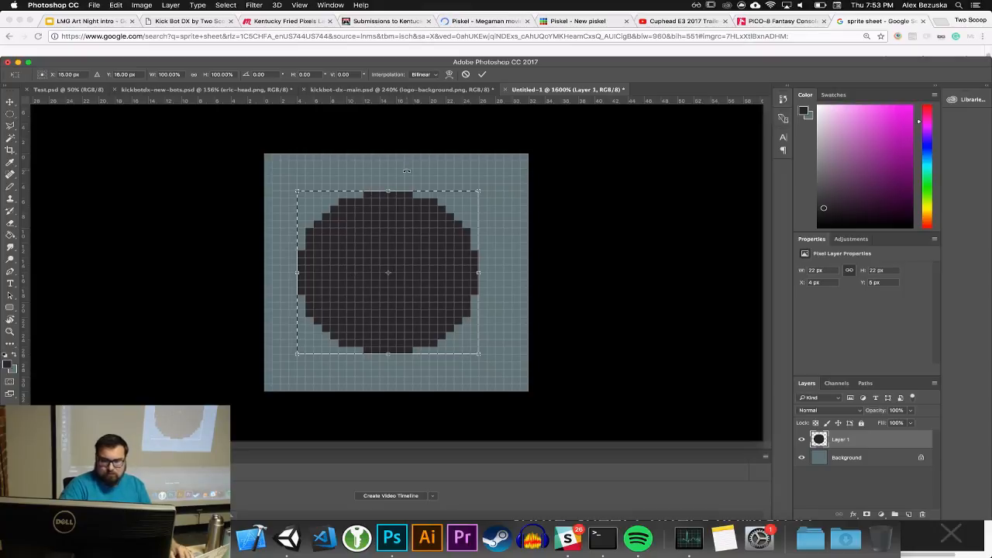
key("Return")
Check the anti-alias option of the Paint Bucket and Elliptical Marquee tools and return to the Move tool
left_click(11, 236)
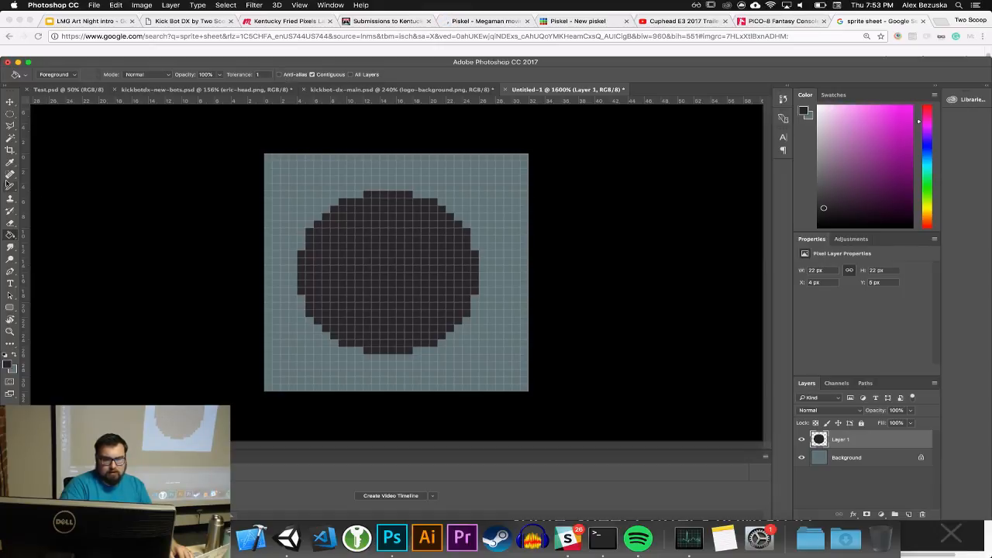
left_click(10, 114)
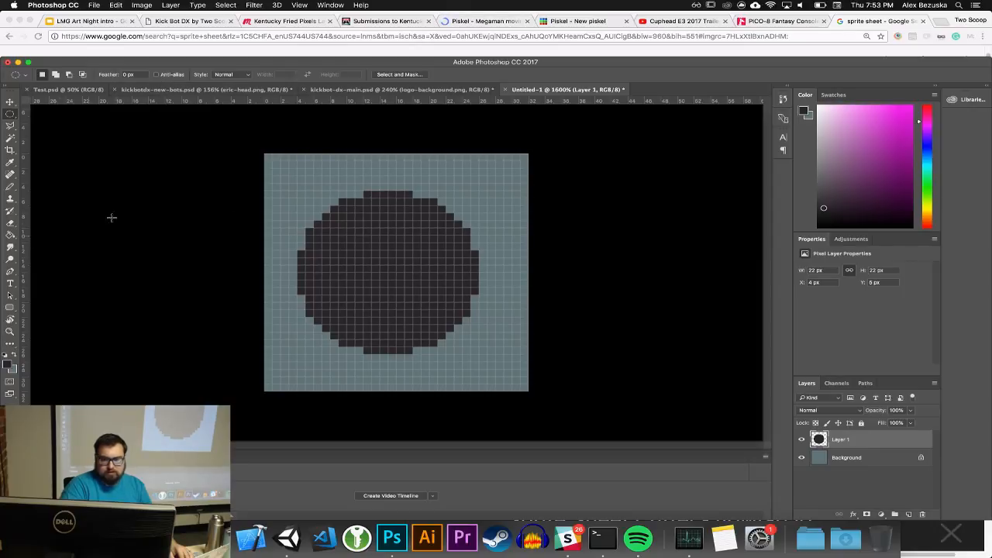
left_click(10, 100)
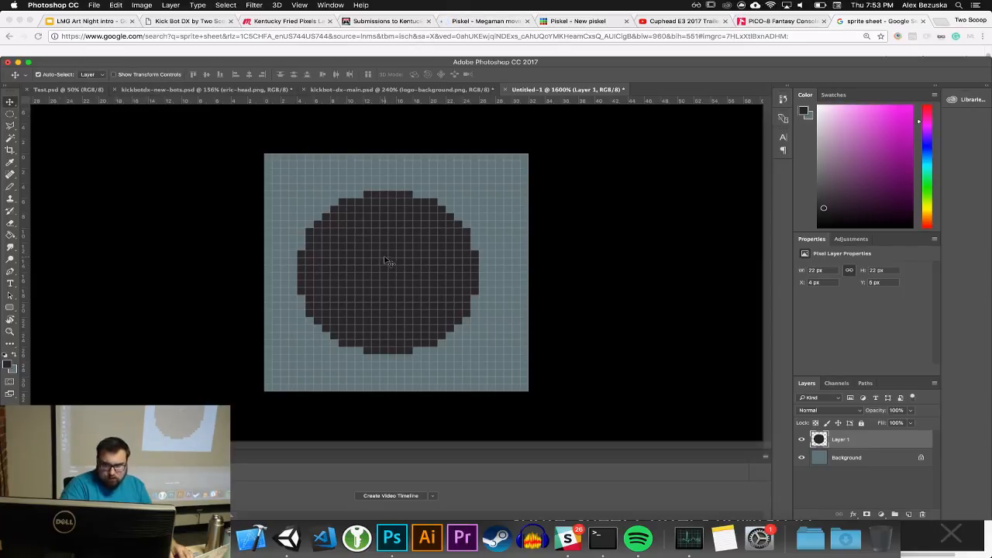
Move the dark gray circle on Layer 1 to X 5 px, Y 4 px
left_click_drag(416, 292, 434, 247)
Scale the dark gray circle proportionally to 72.73% with Bilinear interpolation, commit the transform, and undo it
key("super+t")
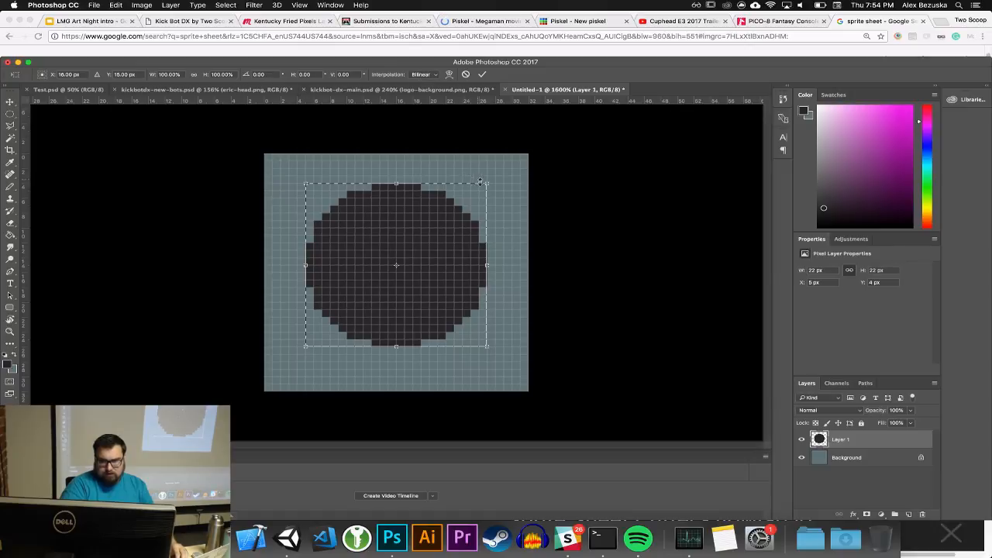
left_click_drag(488, 186, 435, 224)
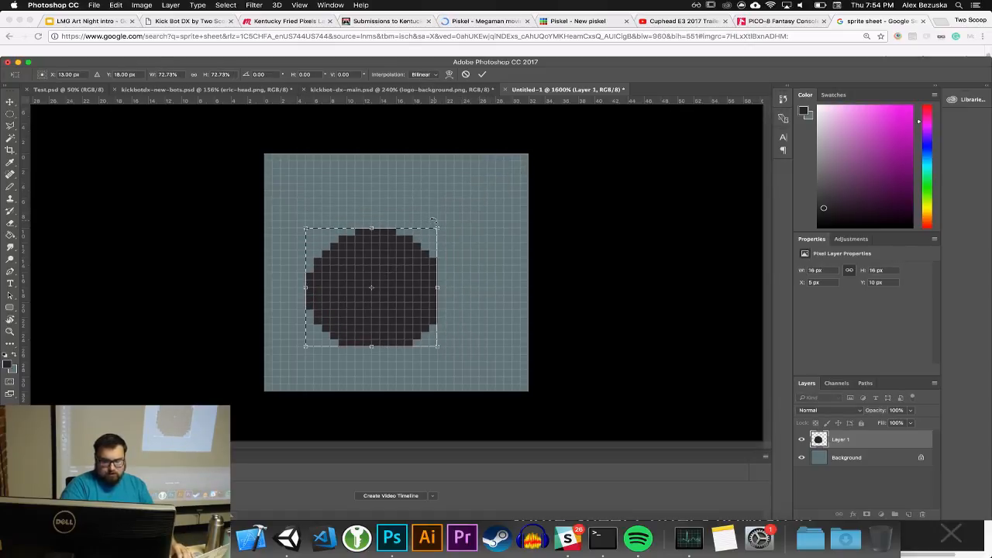
key("Return")
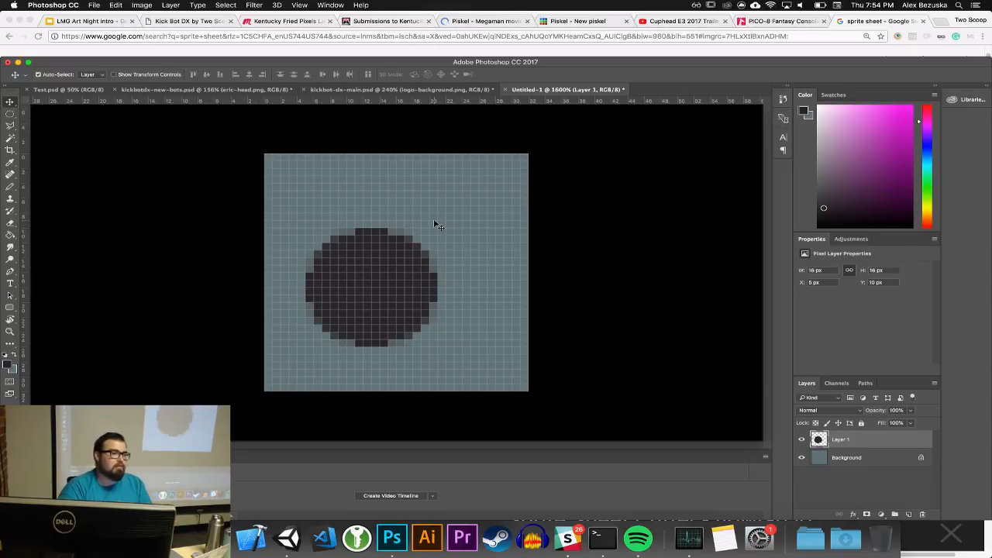
key("super+z")
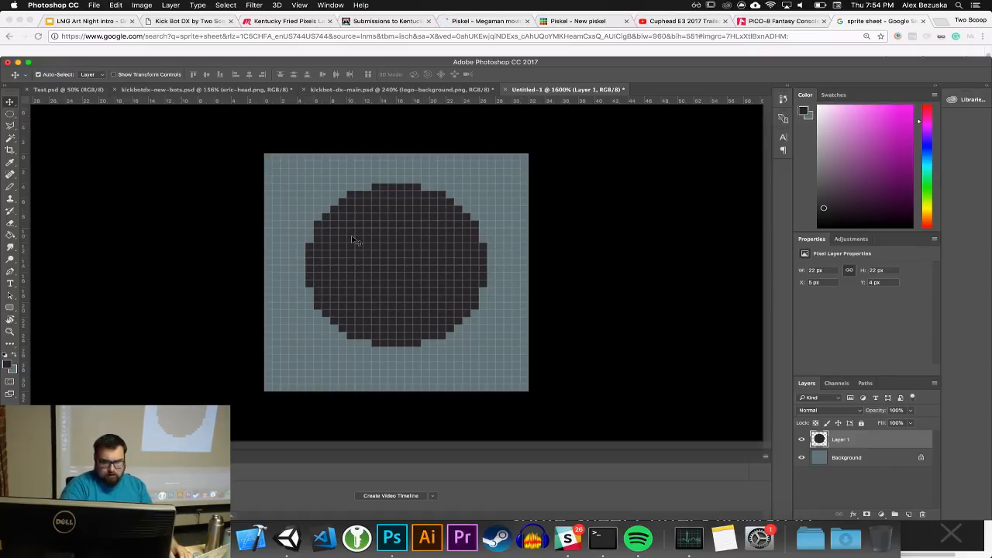
Start a free transform of the dark gray circle and set the interpolation to Nearest Neighbor
key("ctrl+t")
left_click(434, 74)
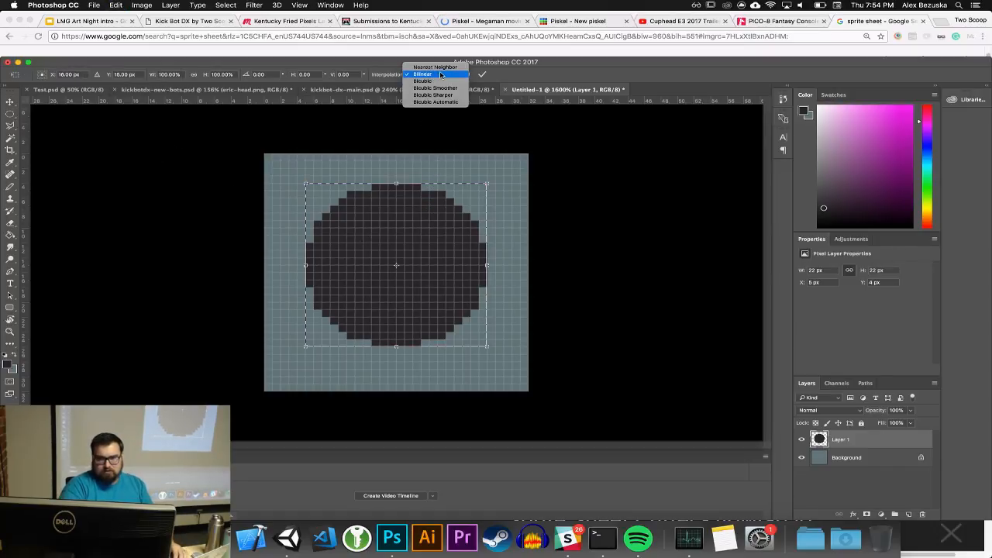
left_click(436, 66)
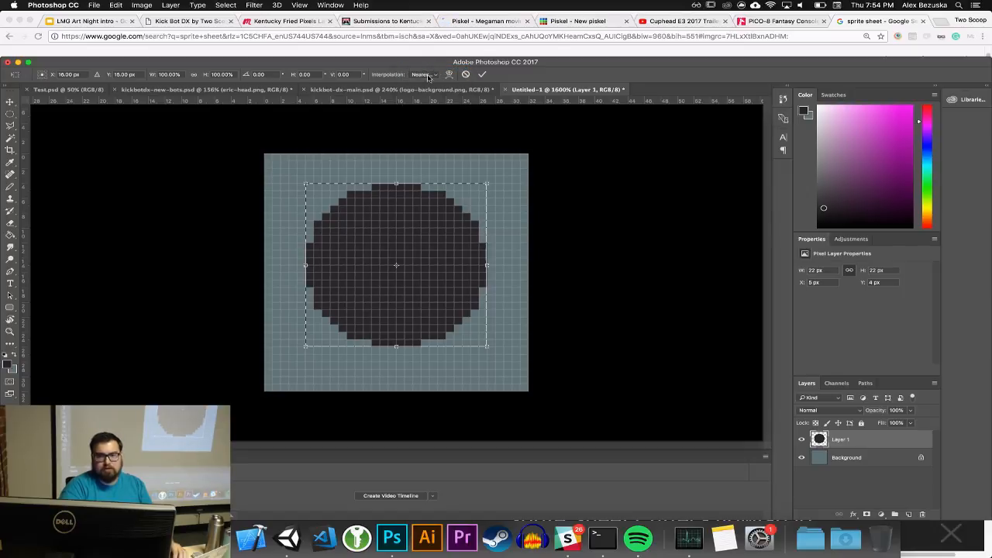
left_click(419, 75)
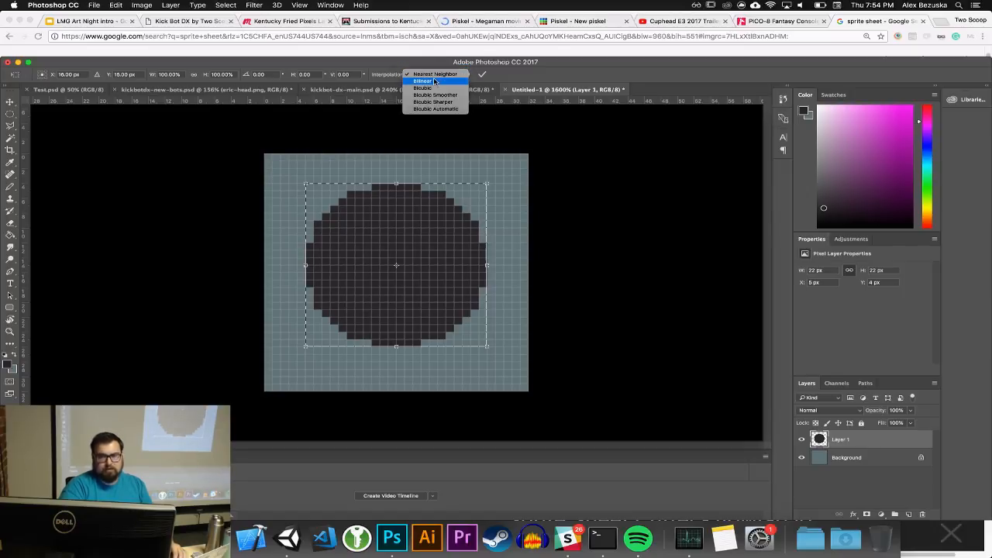
left_click(434, 76)
left_click(436, 75)
left_click(433, 74)
left_click(431, 75)
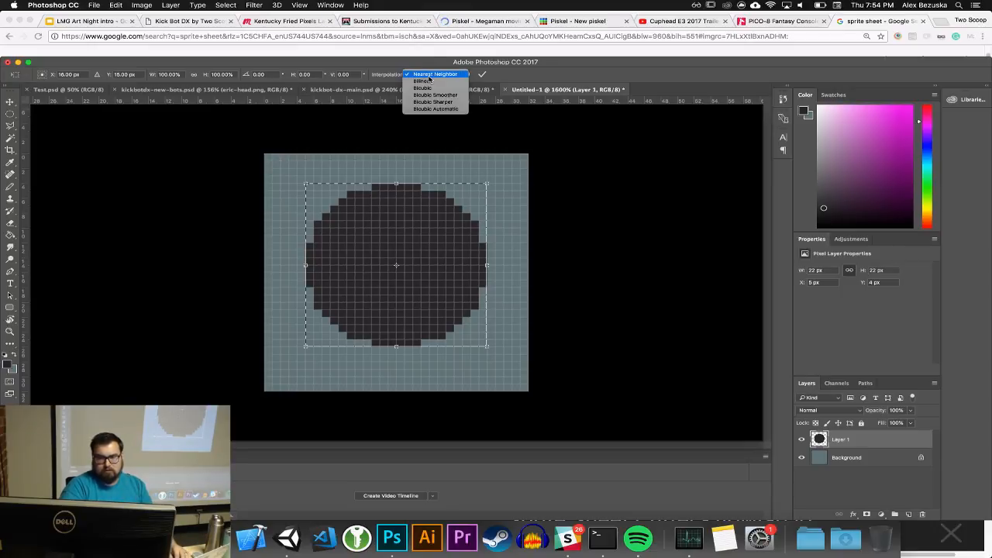
left_click(430, 78)
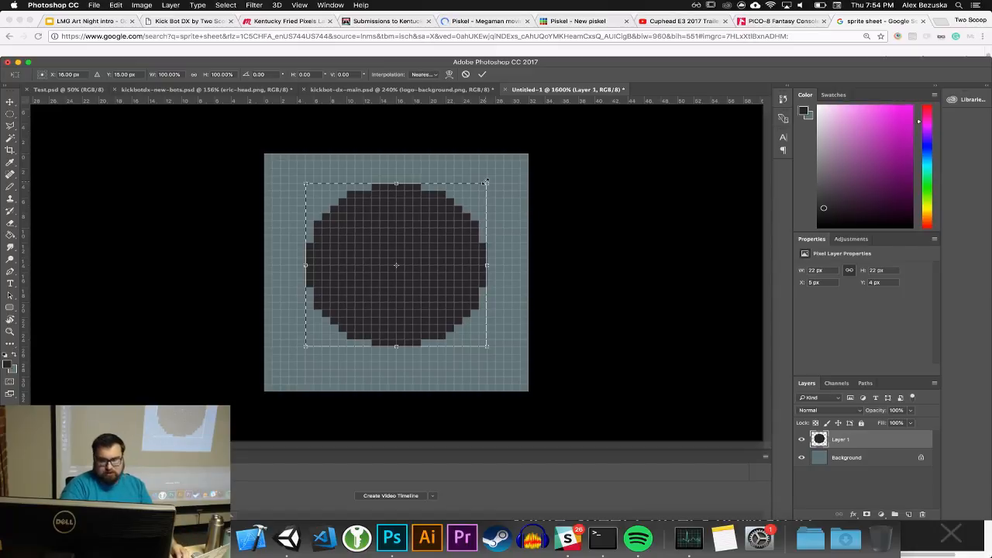
Scale the circle down to 16 x 16 px with Nearest Neighbor interpolation, commit the transform, and undo it
left_click_drag(486, 181, 433, 224)
key("Return")
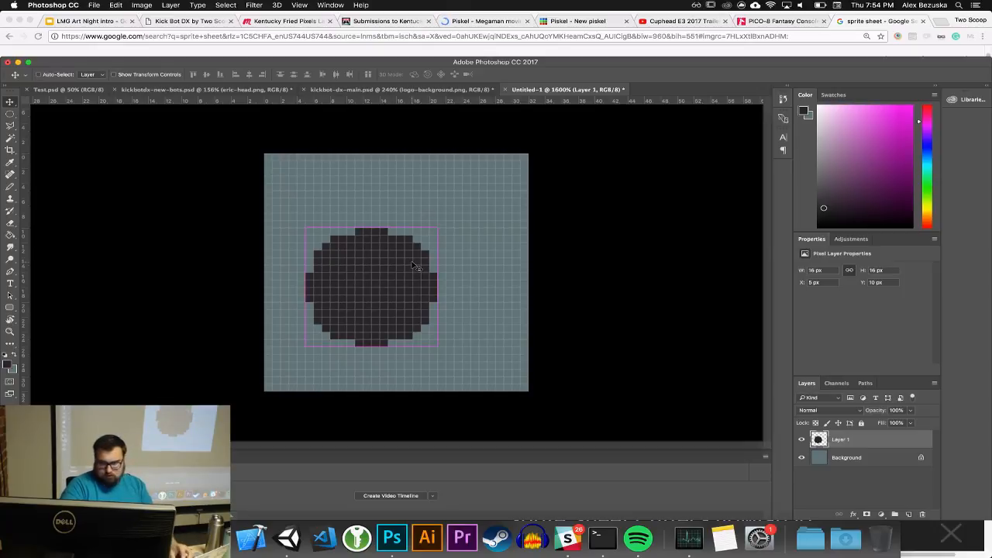
key("super+z")
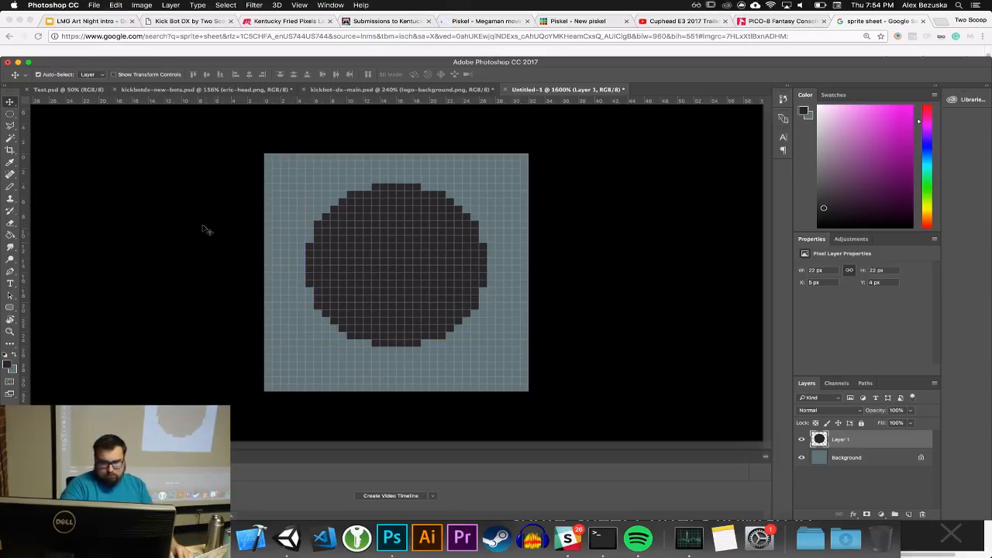
Compare the Brush and Pencil tools and settle on the Pencil tool with its size at 1 px and hardness at 100%
left_click(11, 187)
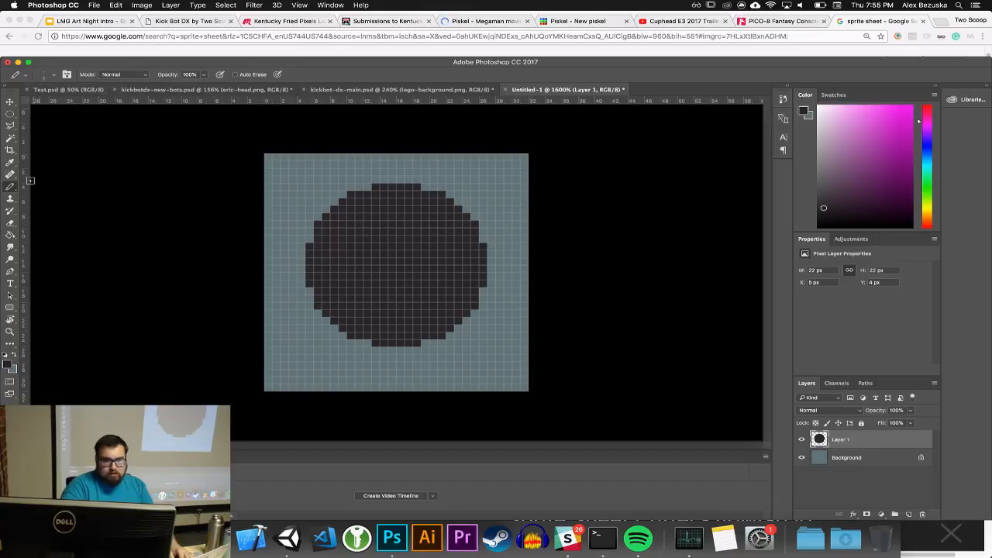
left_click(13, 188)
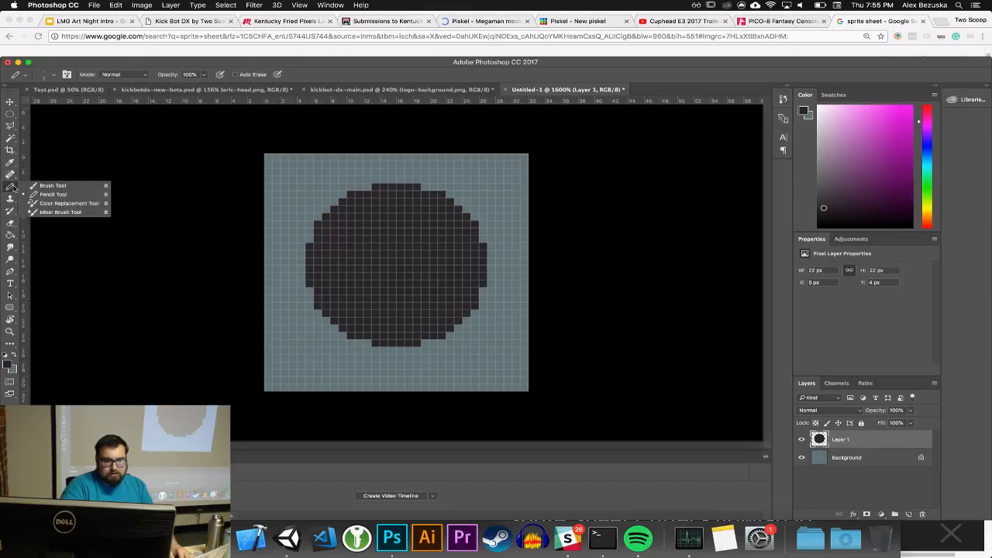
left_click(48, 190)
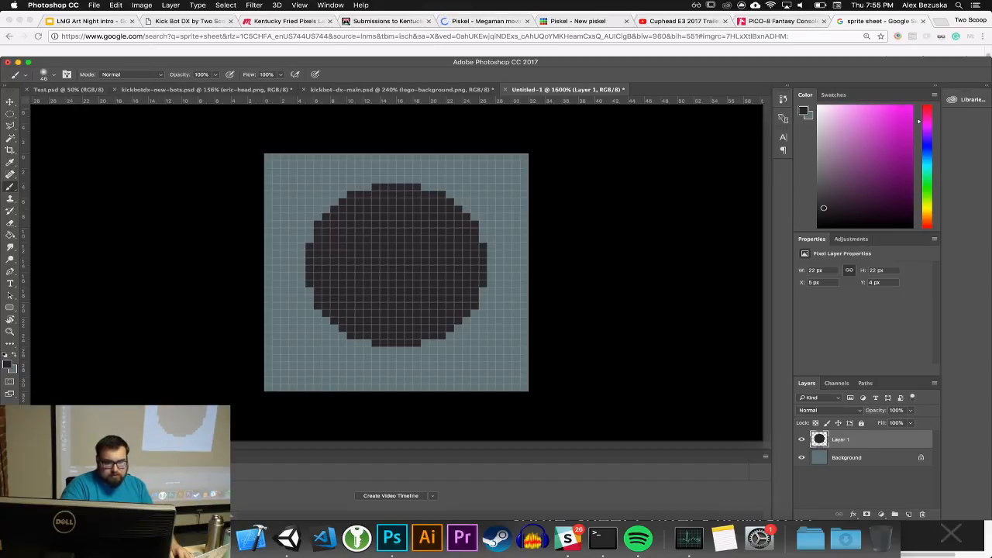
left_click(13, 188)
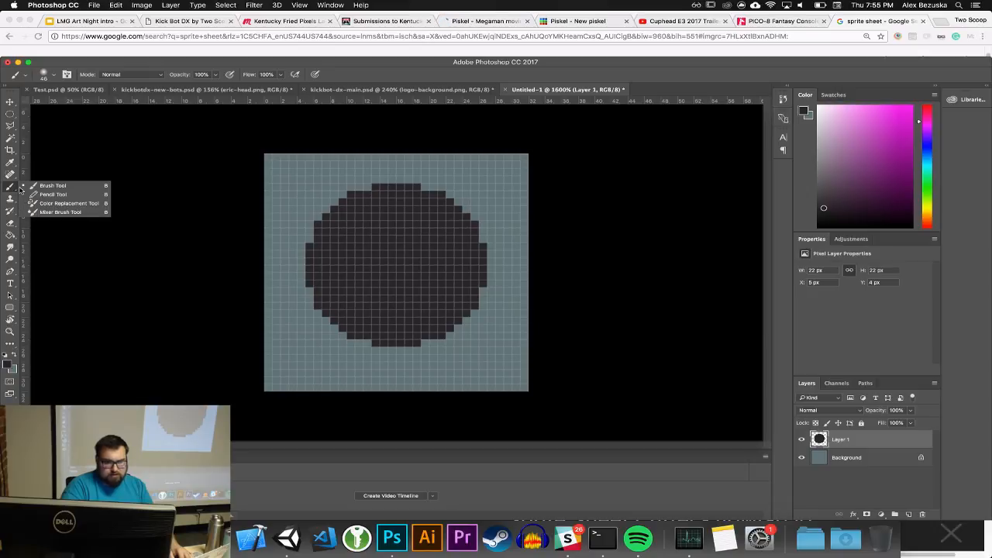
left_click(32, 193)
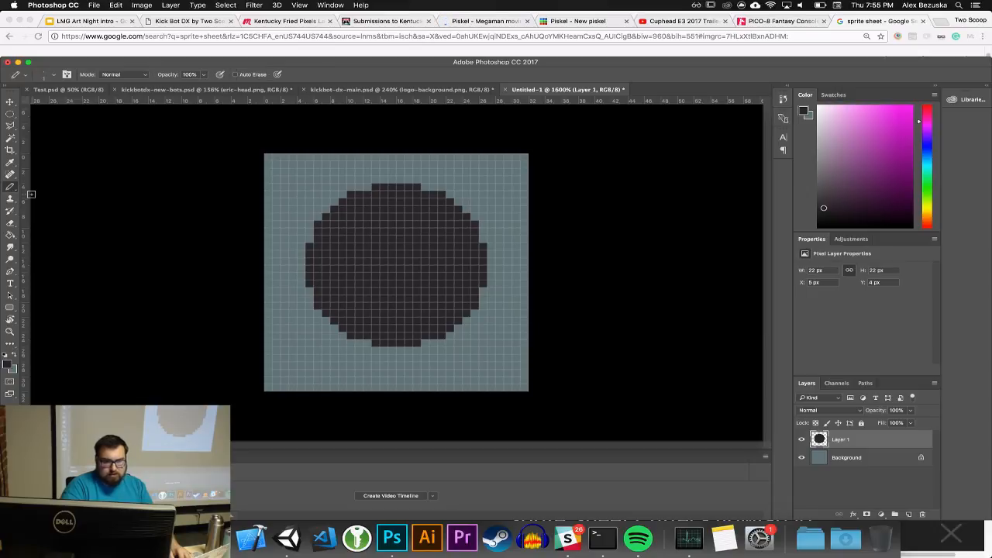
left_click(55, 76)
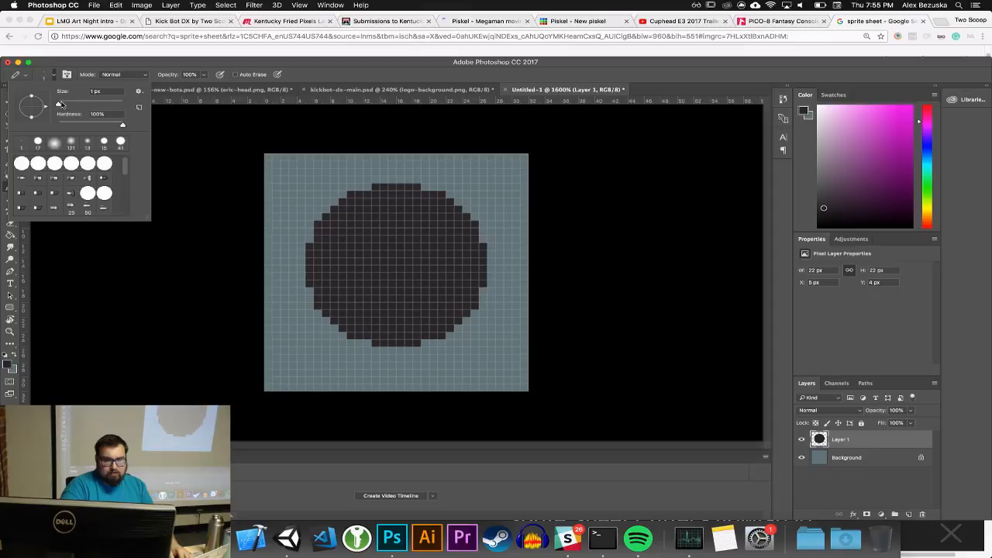
left_click_drag(59, 105, 60, 105)
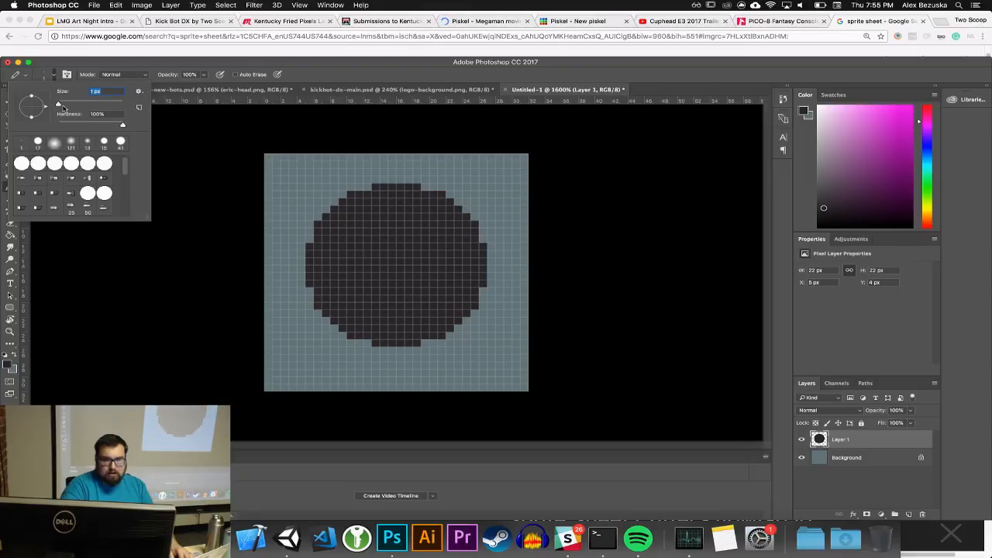
left_click(114, 62)
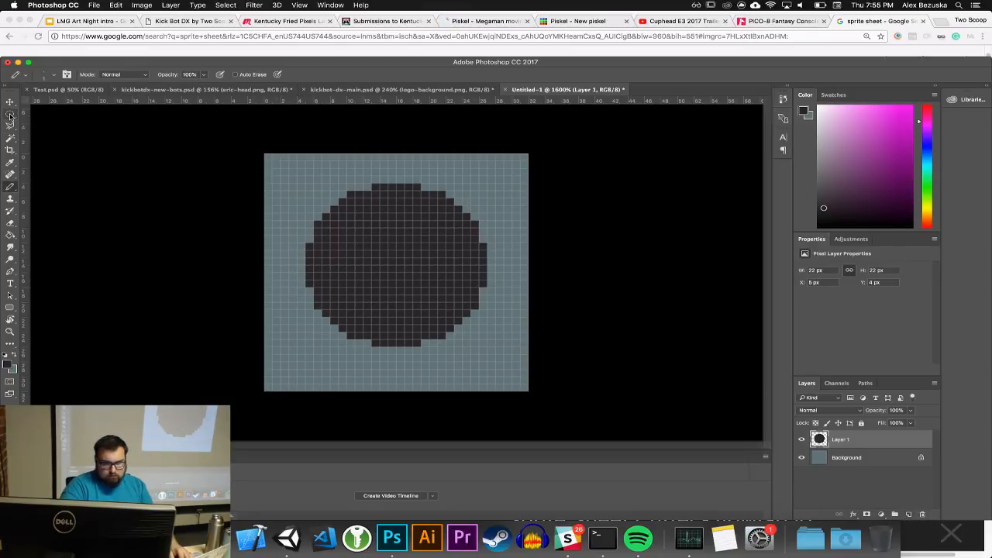
Set the foreground color to green #347b52 and return to the Pencil tool
left_click(9, 365)
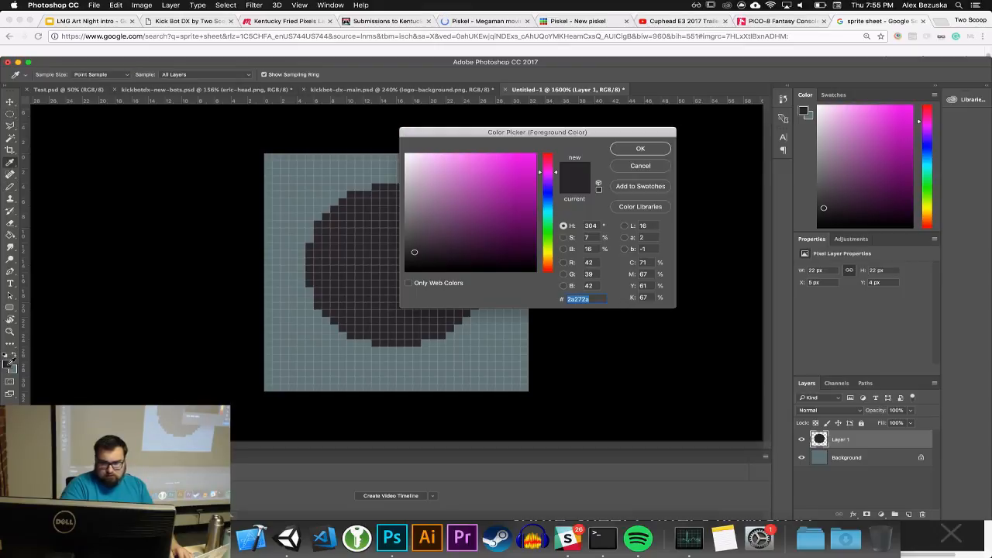
left_click_drag(541, 195, 512, 213)
left_click(638, 149)
key("b")
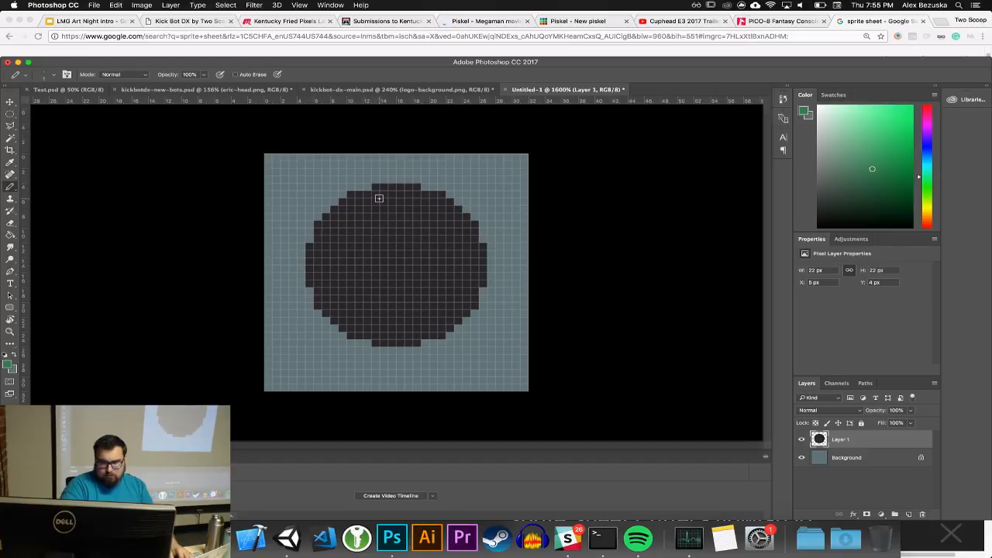
Pencil a green ring just inside the circle's edge and fill the dark gray interior with the same green
left_click_drag(377, 194, 436, 202)
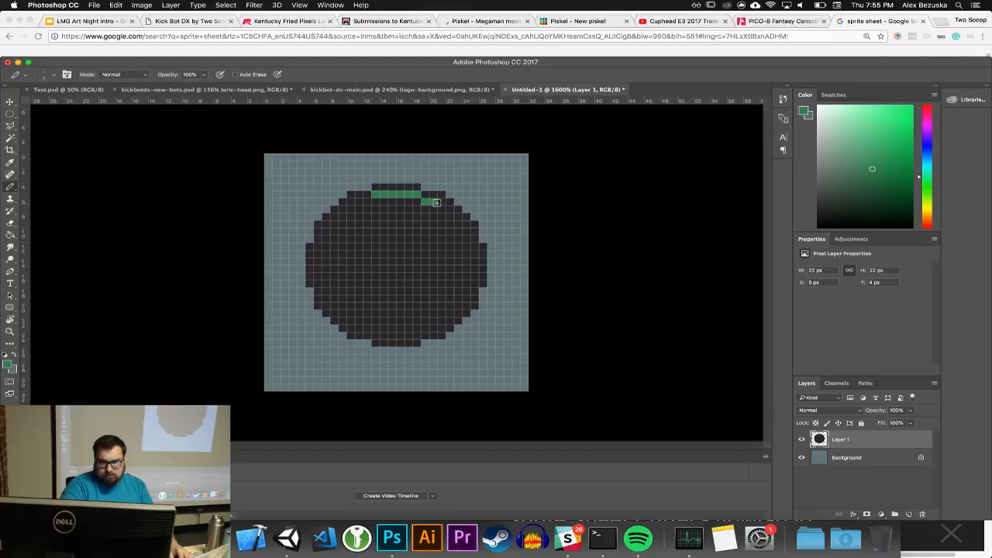
left_click(448, 209)
left_click_drag(467, 239, 476, 284)
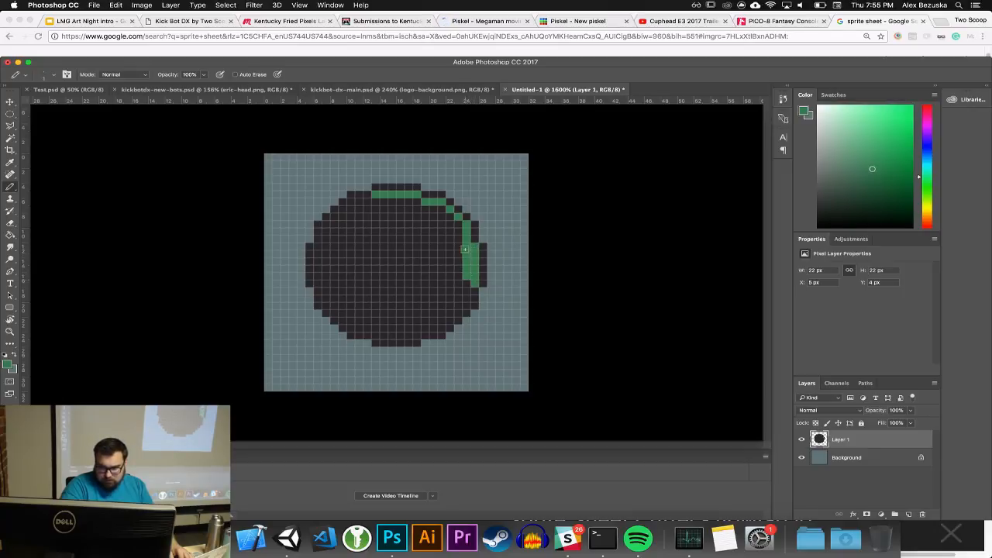
mouse_move(465, 249)
left_mouse_down()
mouse_move(443, 207)
mouse_move(406, 198)
mouse_move(357, 203)
mouse_move(335, 220)
mouse_move(319, 259)
mouse_move(325, 300)
mouse_move(368, 334)
mouse_move(415, 334)
mouse_move(460, 307)
mouse_move(468, 276)
left_mouse_up()
key("g")
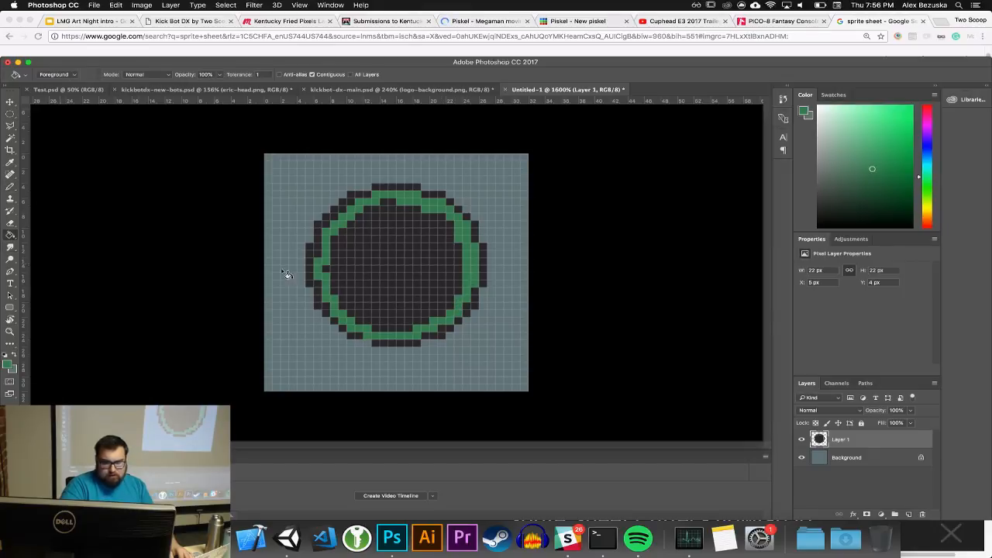
left_click(379, 272)
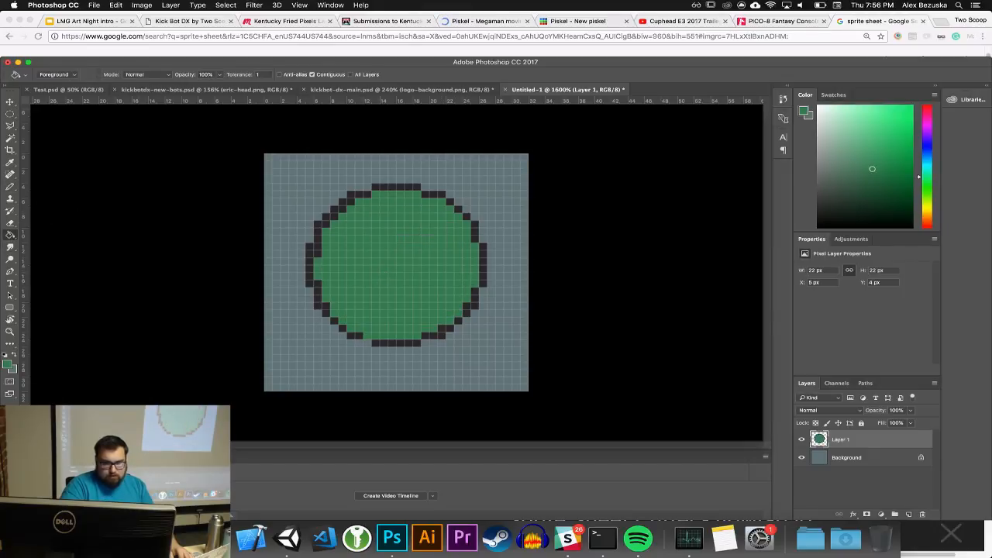
Sample the outline's dark gray as the foreground color and pencil in an outline pixel at the circle's lower-left edge
left_click(10, 162)
left_click(9, 365)
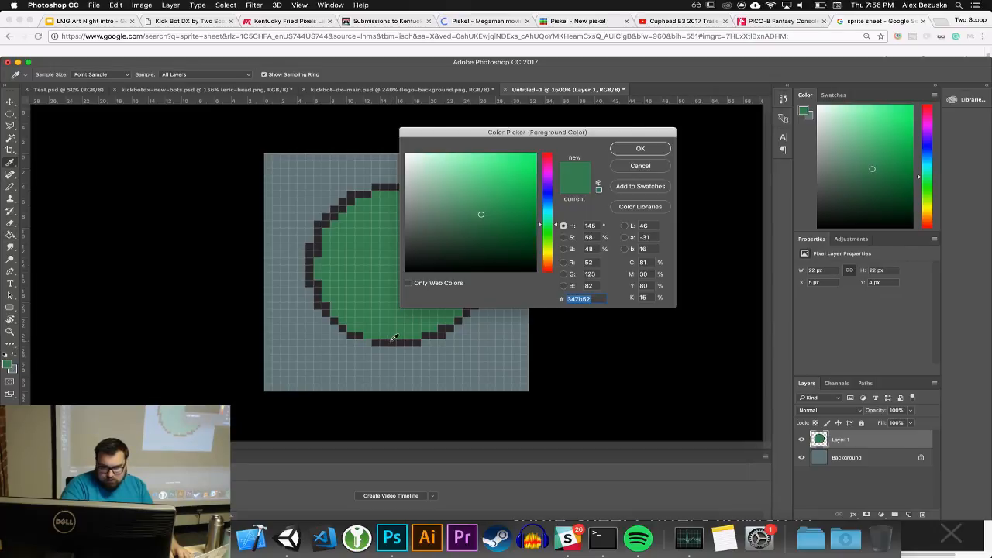
left_click(394, 338)
left_click(640, 148)
key("b")
left_click(365, 333)
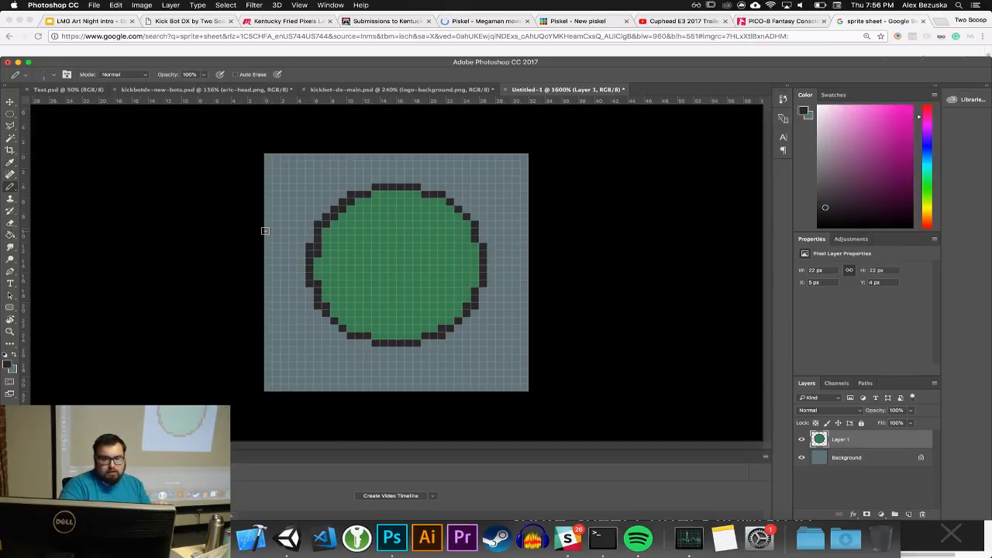
Sample the circle's green #347c52 as the Pencil tool's foreground color and paint over the surplus dark pixels inside the outline
left_click(9, 115)
left_click(311, 245)
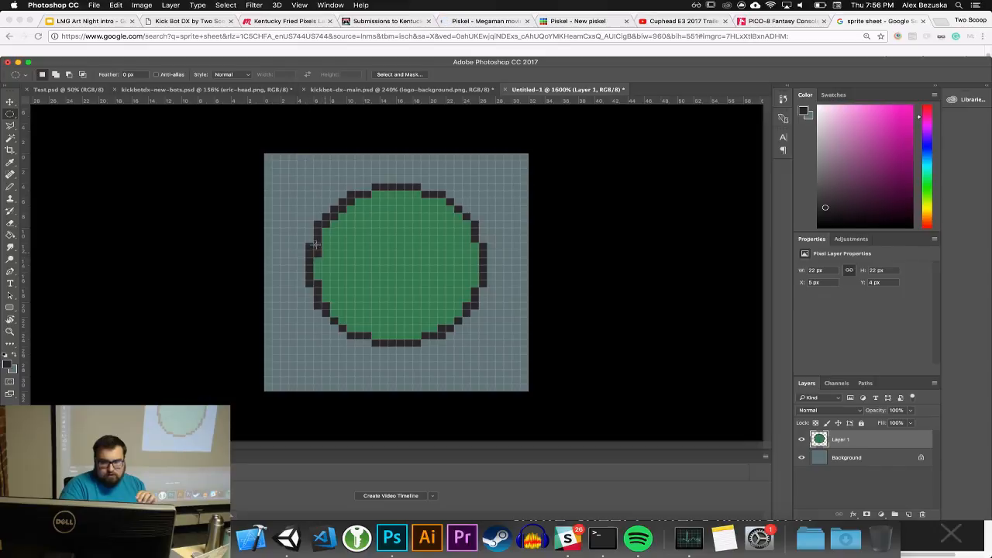
left_click(10, 223)
left_click(12, 186)
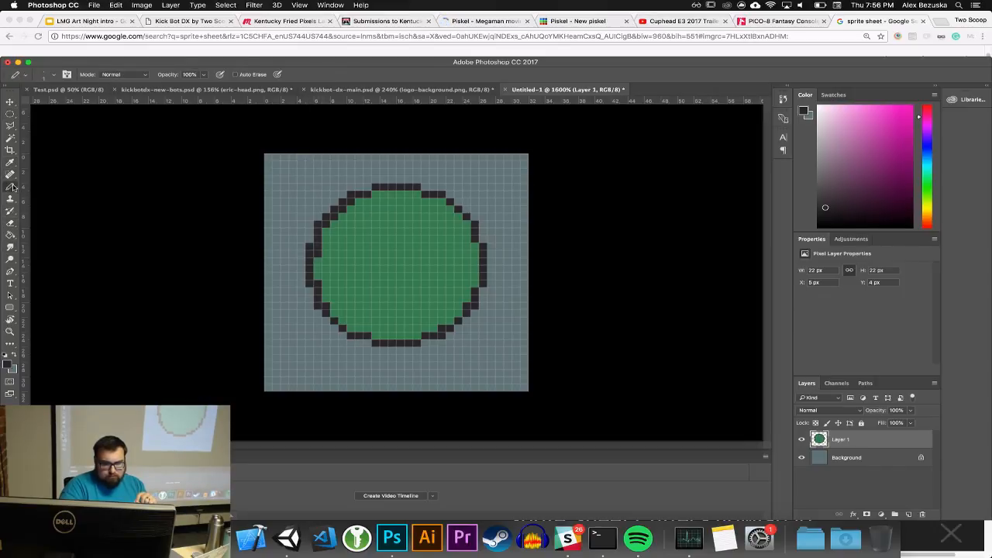
left_click(9, 366)
left_click(355, 272)
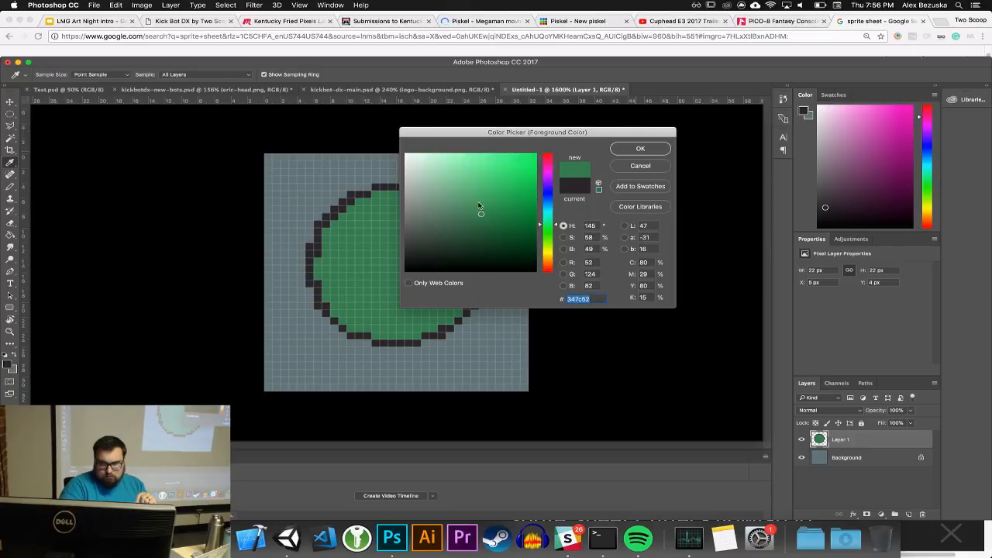
key("Return")
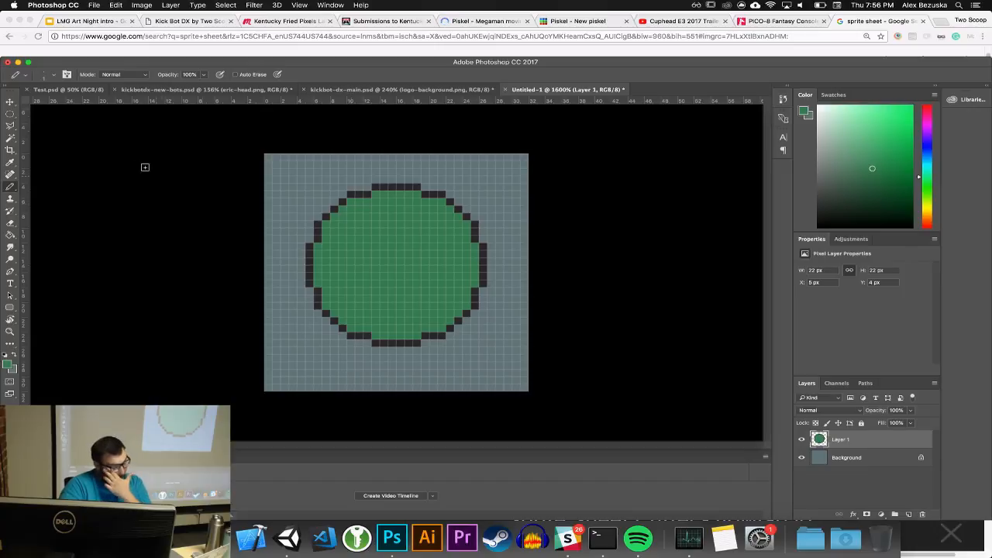
Move the outlined green circle on Layer 1 to X 5 px, Y 5 px
key("v")
mouse_move(406, 277)
left_mouse_down()
mouse_move(374, 288)
mouse_move(406, 288)
left_mouse_up()
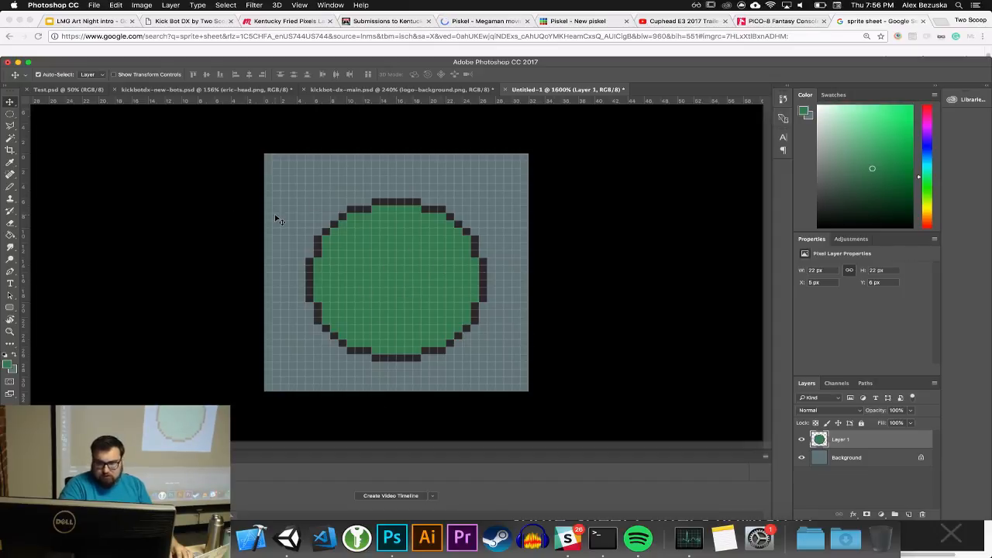
mouse_move(402, 289)
left_mouse_down()
mouse_move(399, 257)
mouse_move(405, 284)
left_mouse_up()
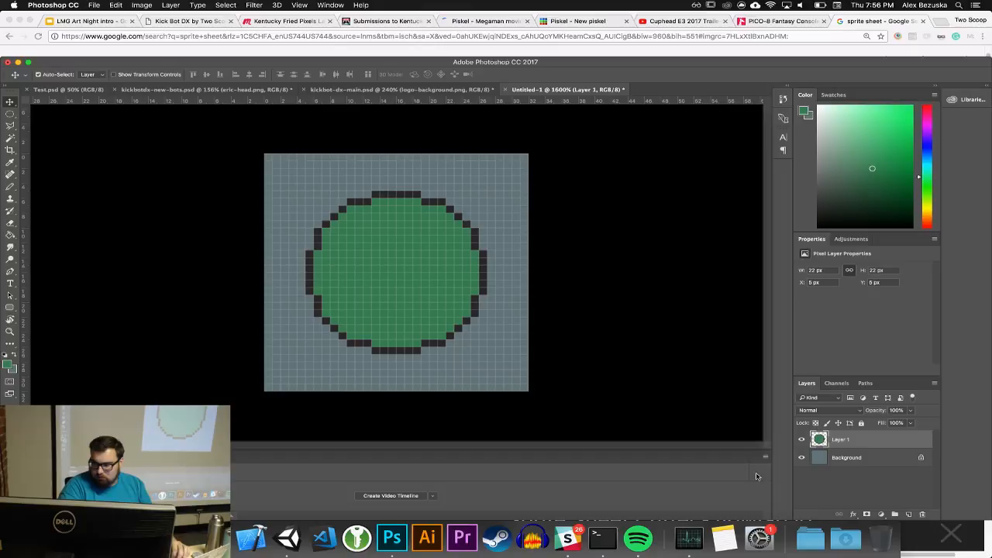
Select a circular area about 14 px wide in the green circle's upper part and fill it with lighter green #4eab75
left_click(10, 114)
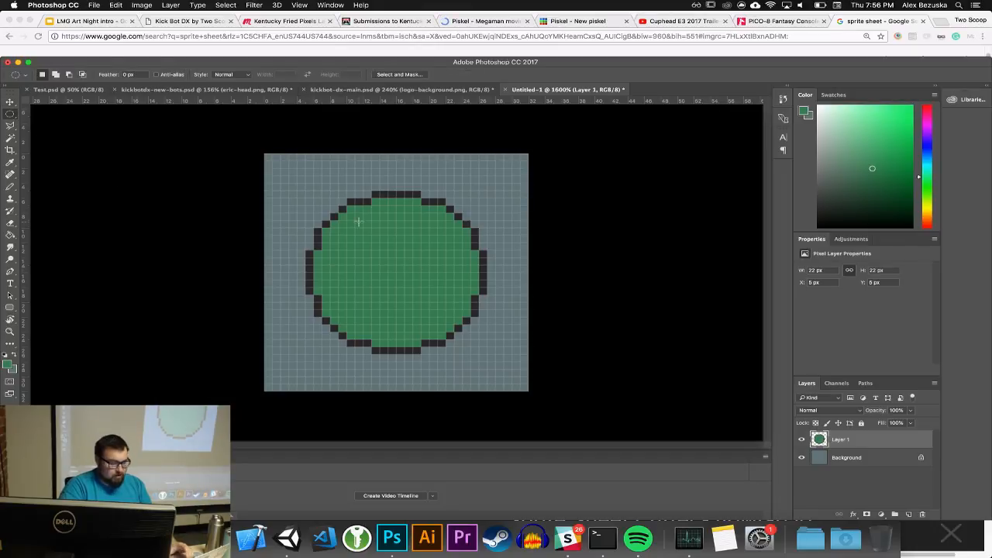
left_click_drag(331, 206, 473, 304)
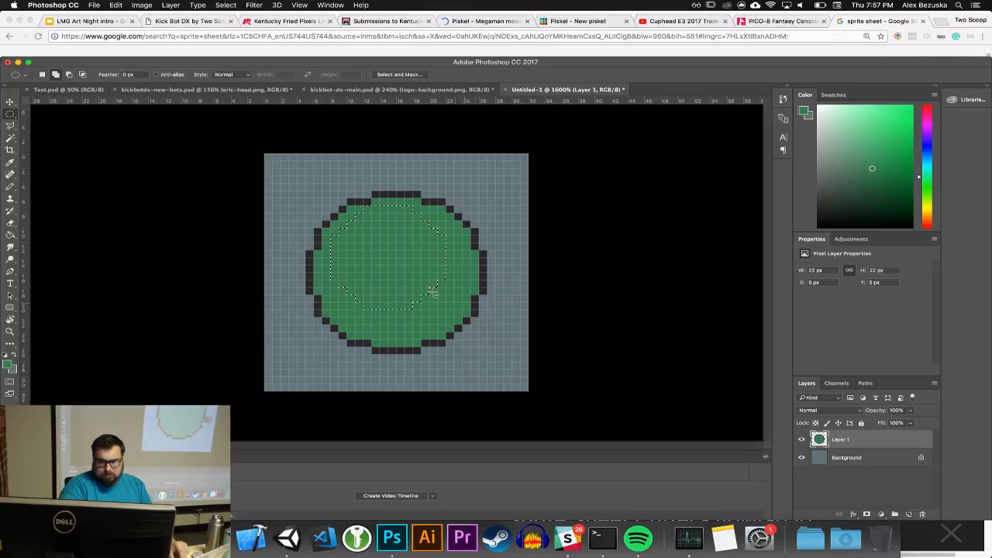
left_click_drag(406, 281, 415, 280)
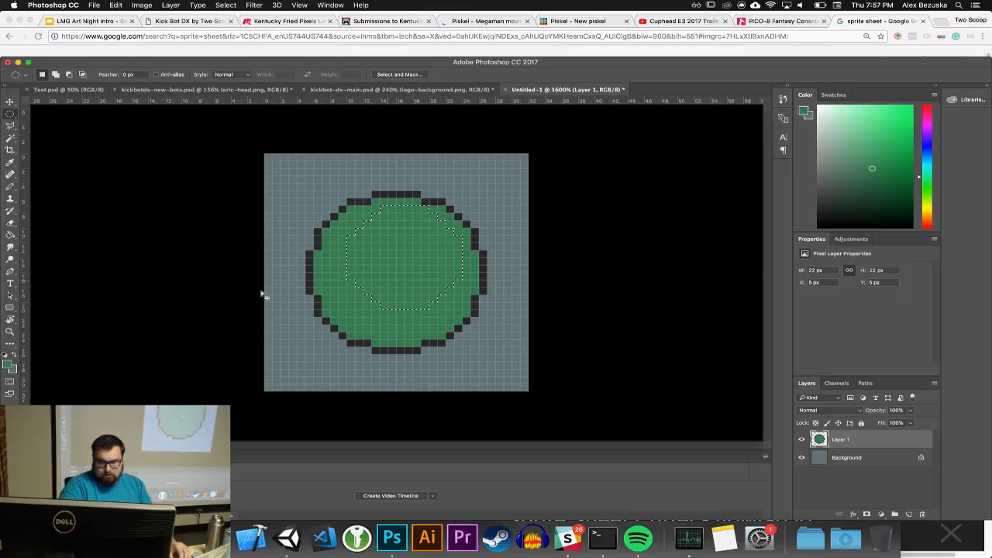
left_click(9, 362)
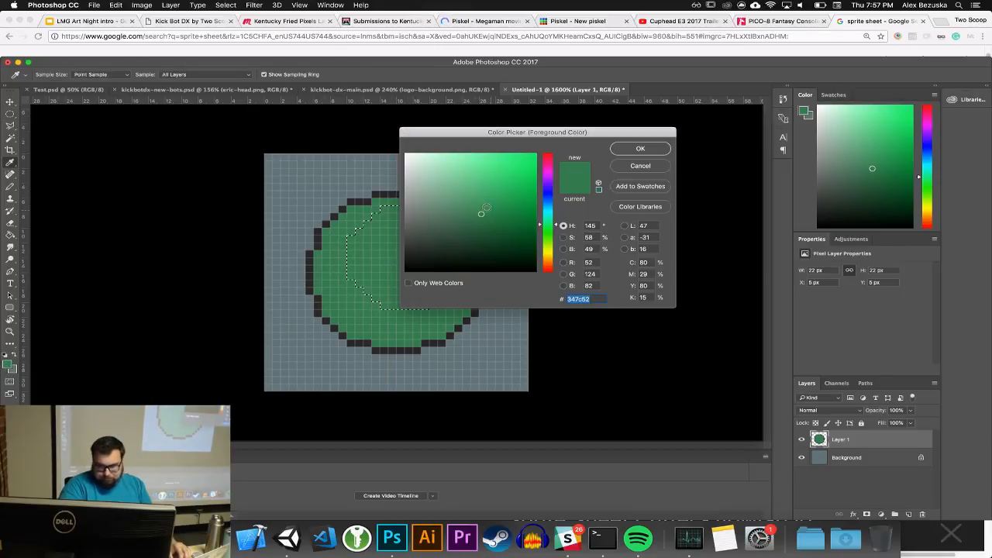
left_click_drag(487, 206, 476, 192)
left_click(628, 148)
left_click(10, 236)
left_click(394, 274)
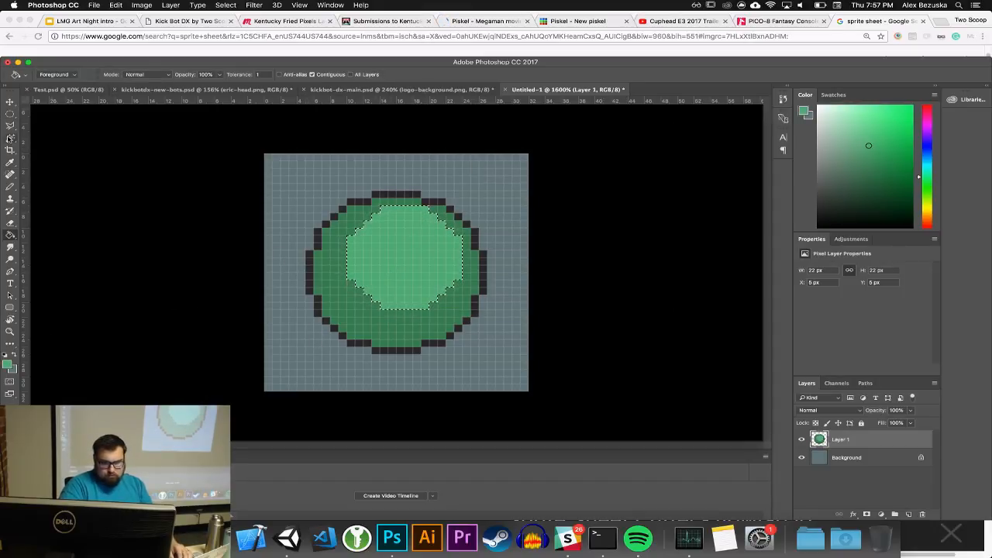
Select a small elliptical highlight area in the upper right of the light green inner circle with the Elliptical Marquee tool
left_click(10, 113)
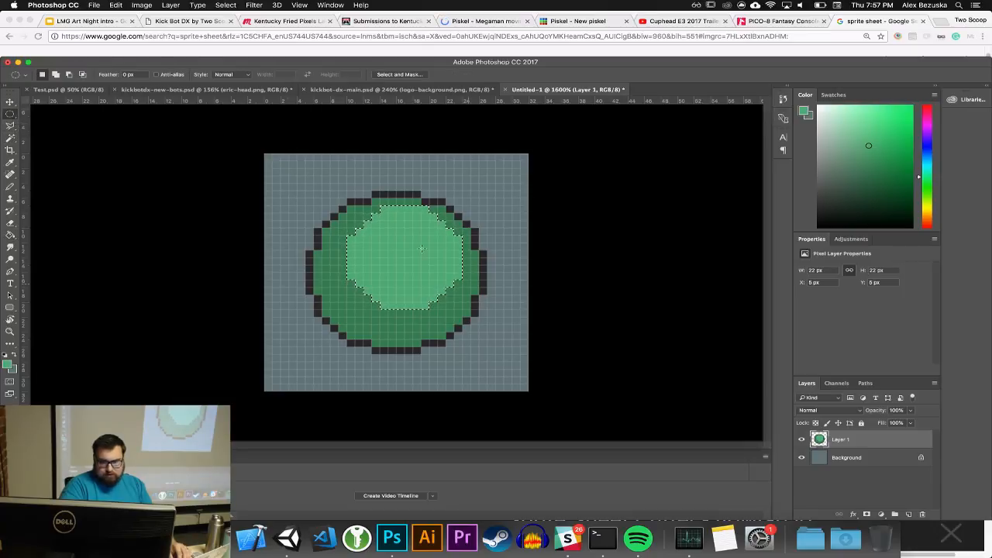
left_click(418, 243)
mouse_move(429, 234)
left_mouse_down()
mouse_move(439, 243)
mouse_move(430, 244)
left_mouse_up()
Set the foreground color to #65c48d and fill the small elliptical highlight selection with it using the Paint Bucket
left_click(7, 363)
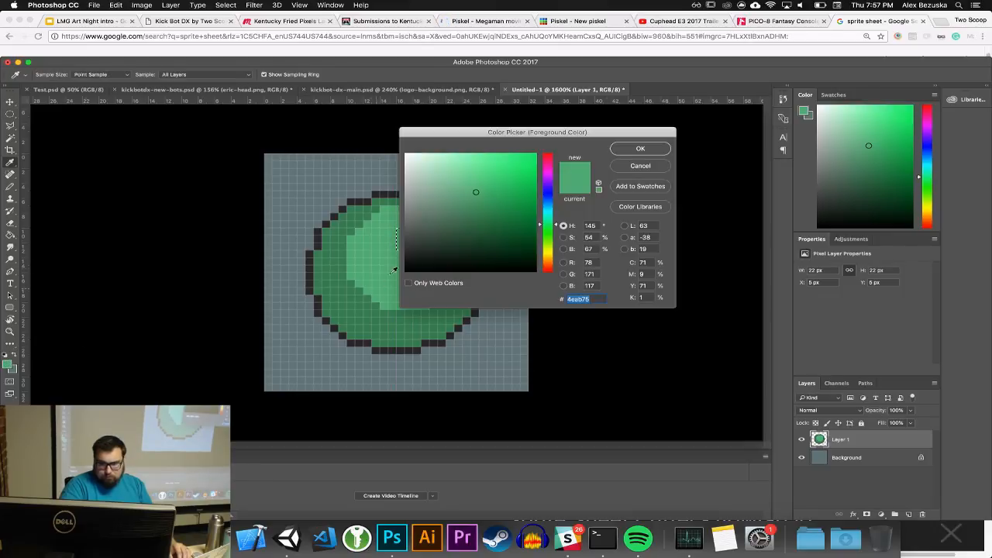
left_click(470, 180)
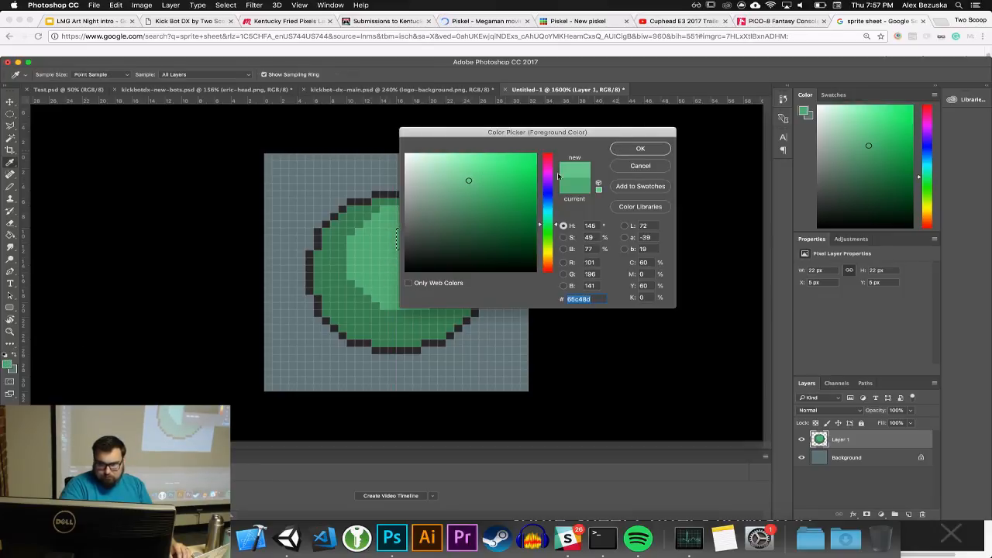
key("Return")
key("g")
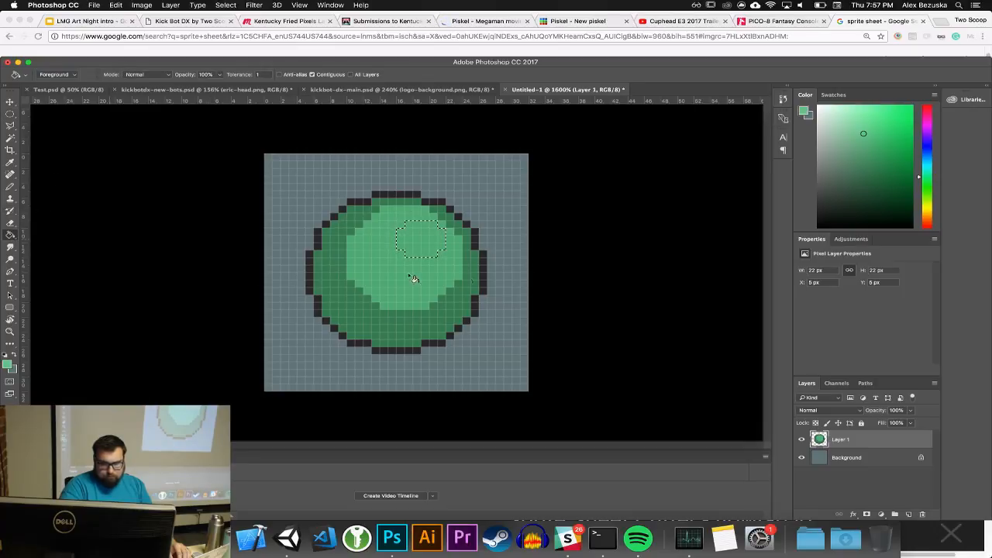
left_click(431, 243)
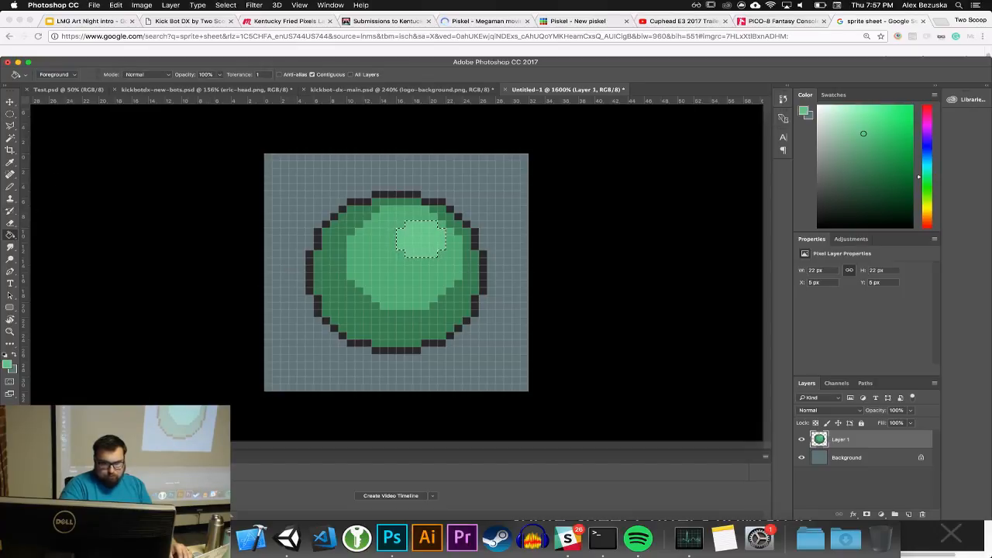
Set the foreground color to white #ffffff, fill the elliptical highlight selection with it and deselect
left_click(8, 363)
left_click_drag(421, 187, 388, 142)
left_click(633, 151)
left_click(437, 248)
key("super+d")
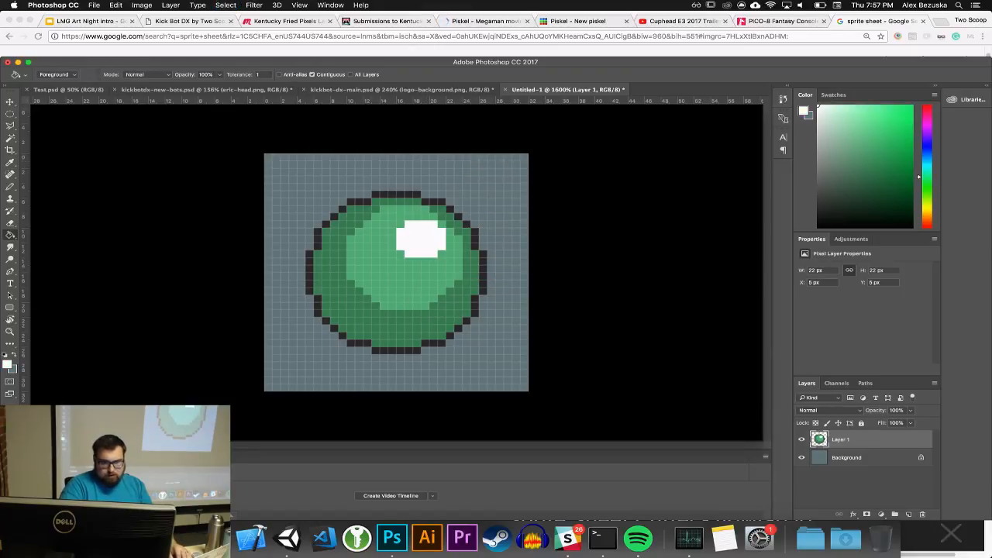
Set the foreground color to the more saturated green #24a35a and activate the Paint Bucket tool
left_click(10, 101)
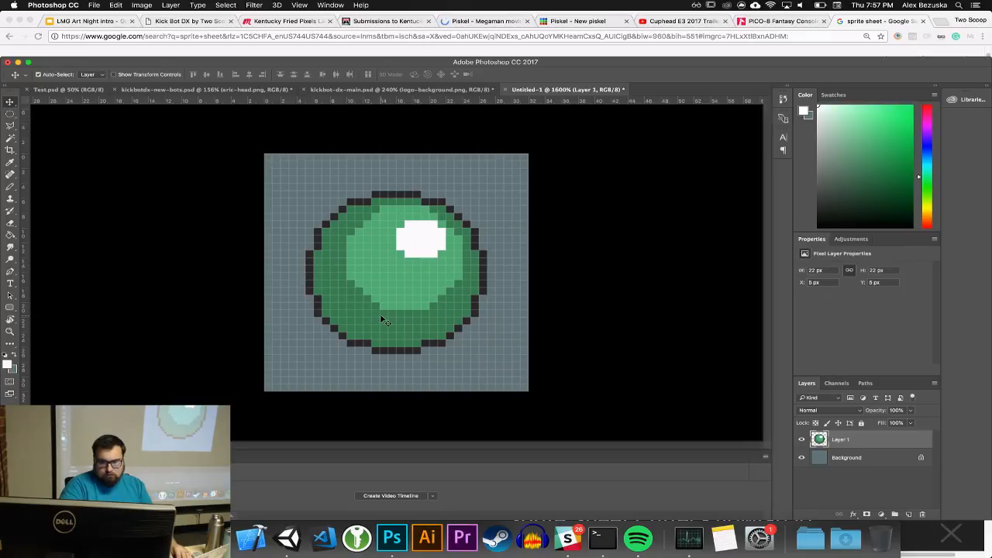
left_click(7, 364)
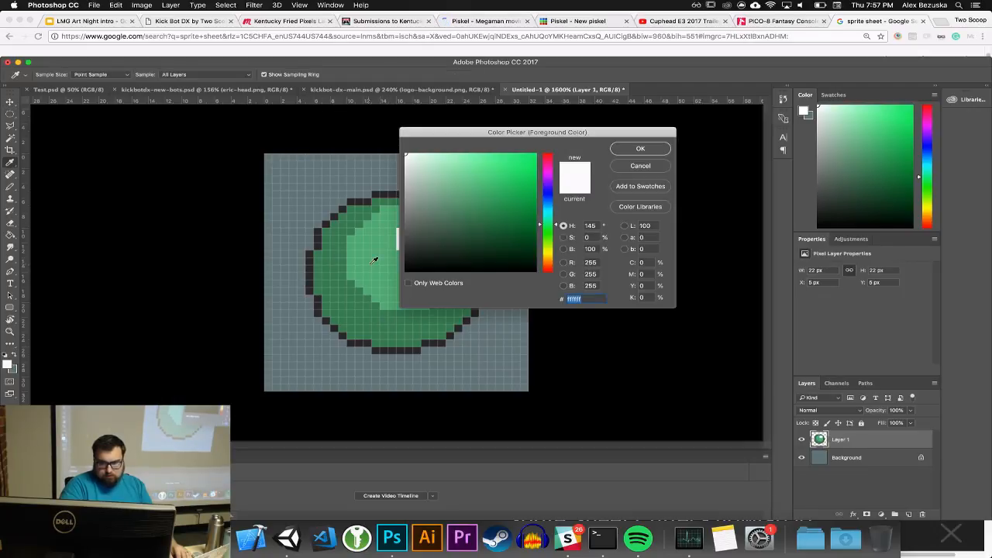
left_click(374, 260)
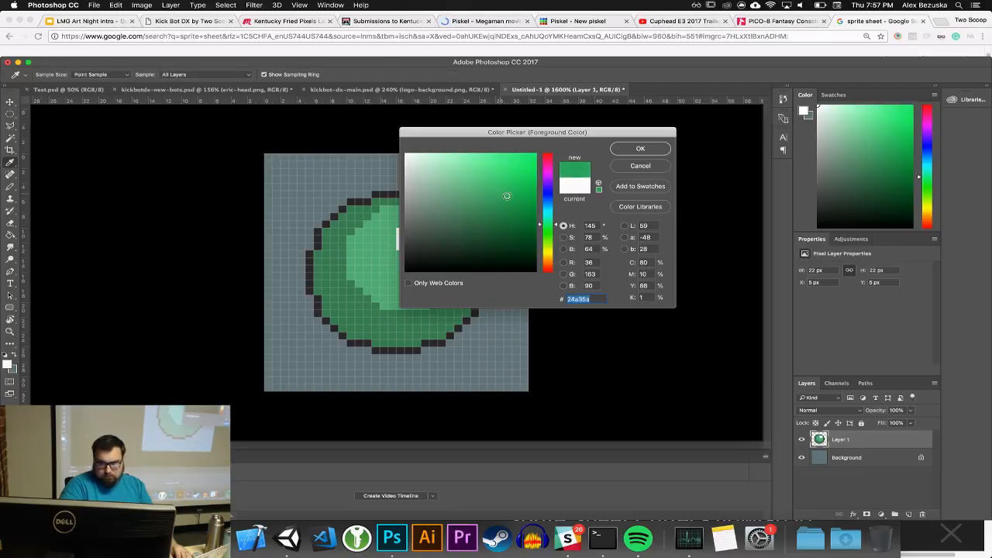
left_click(655, 149)
left_click(18, 236)
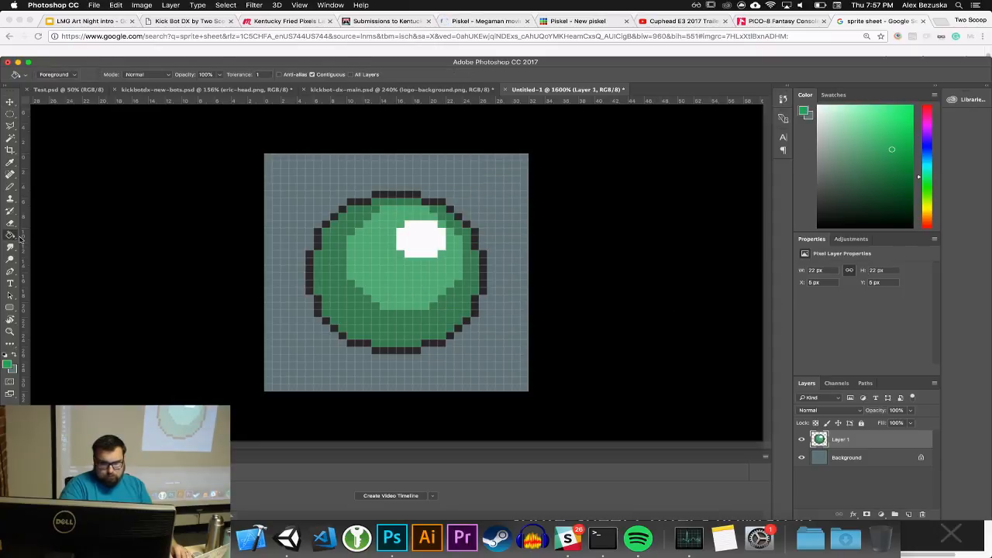
Try filling the circle's dark green area, undo it, repeat the fill with the Paint Bucket tolerance at 32 and undo that as well
left_click(365, 318)
key("super+z")
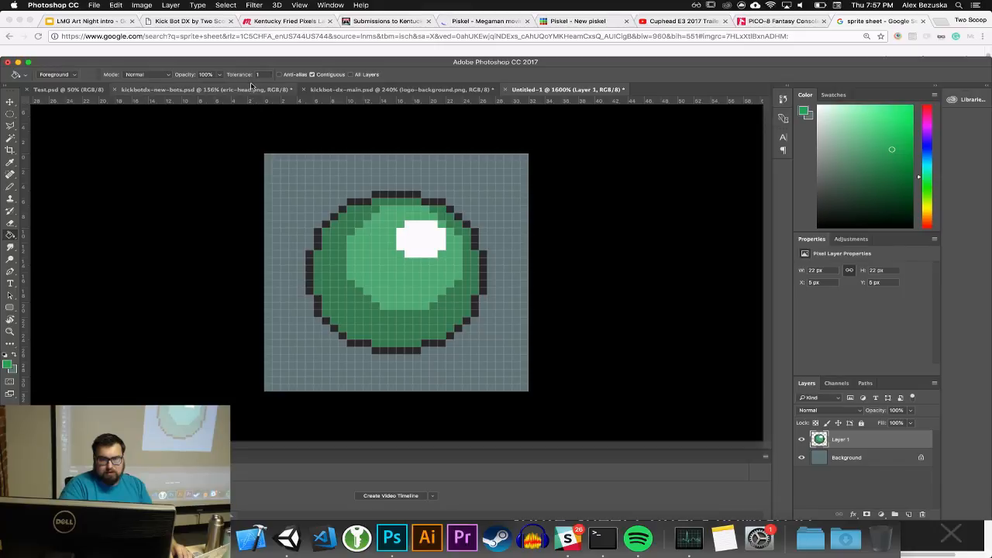
type("32")
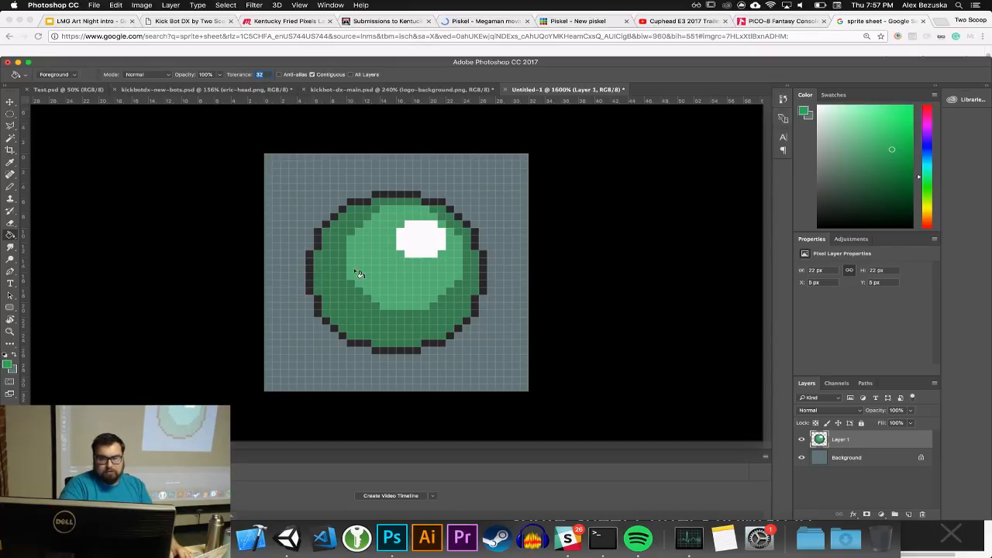
left_click(343, 301)
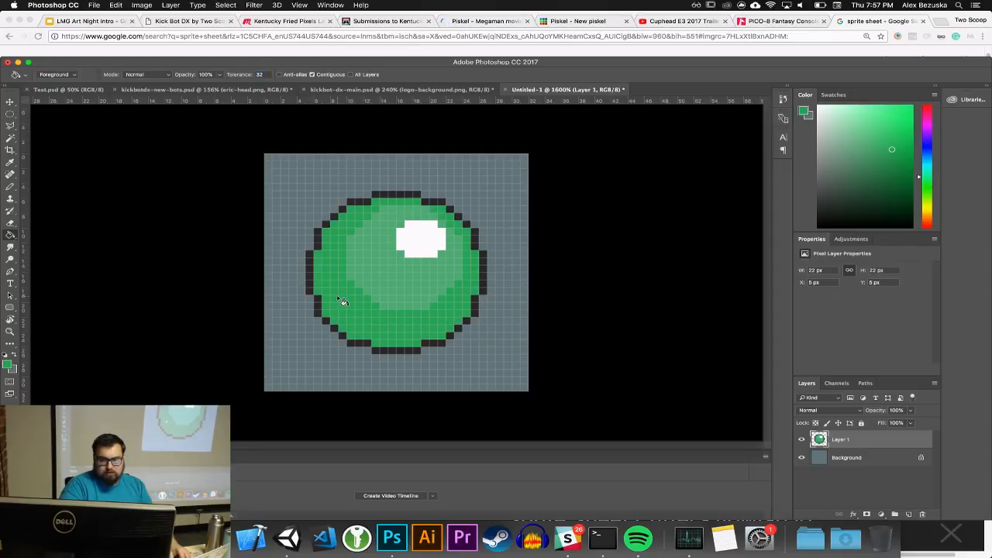
key("super+z")
Set the Paint Bucket tolerance to 2 and fill the circle's dark green outer area with the foreground green
left_click_drag(260, 74, 264, 75)
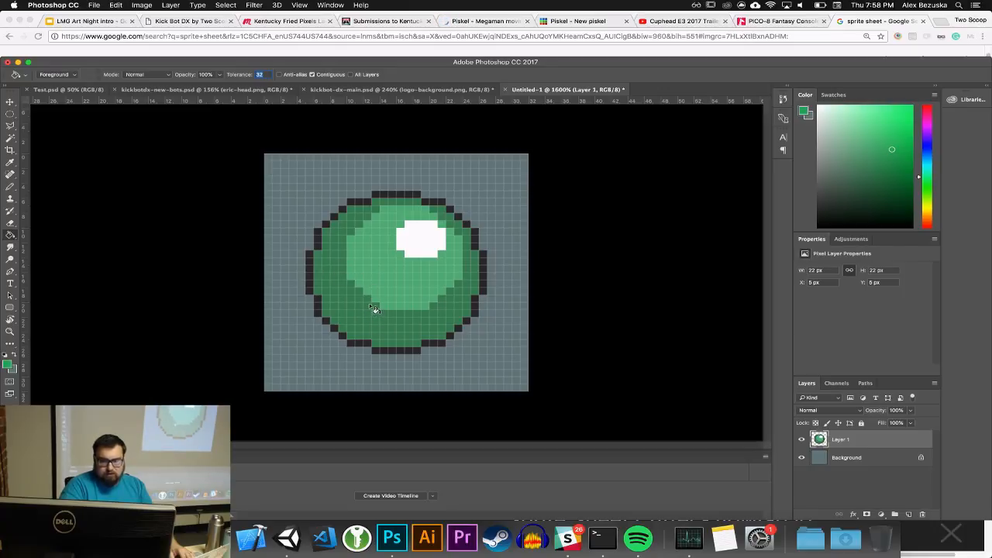
type("1")
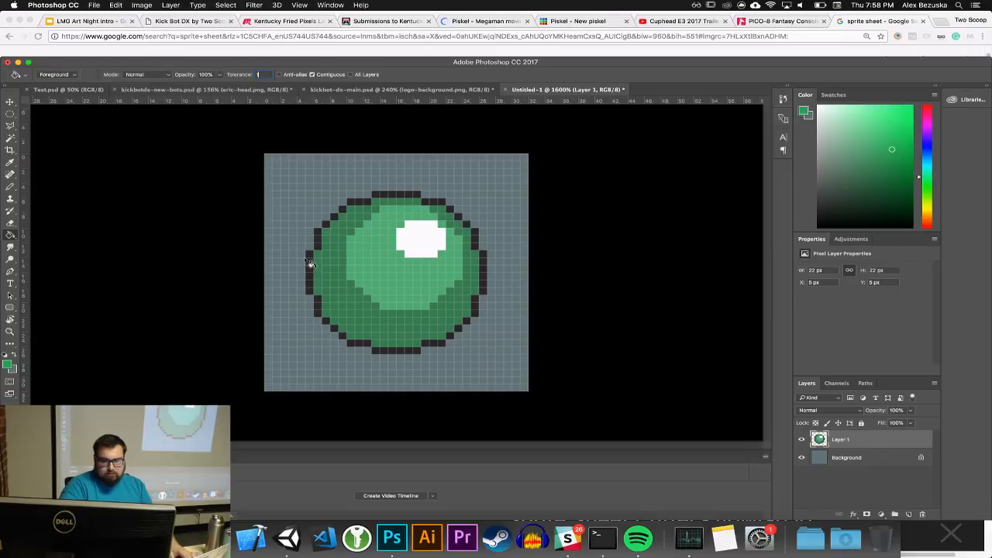
left_click_drag(265, 74, 251, 76)
type("2")
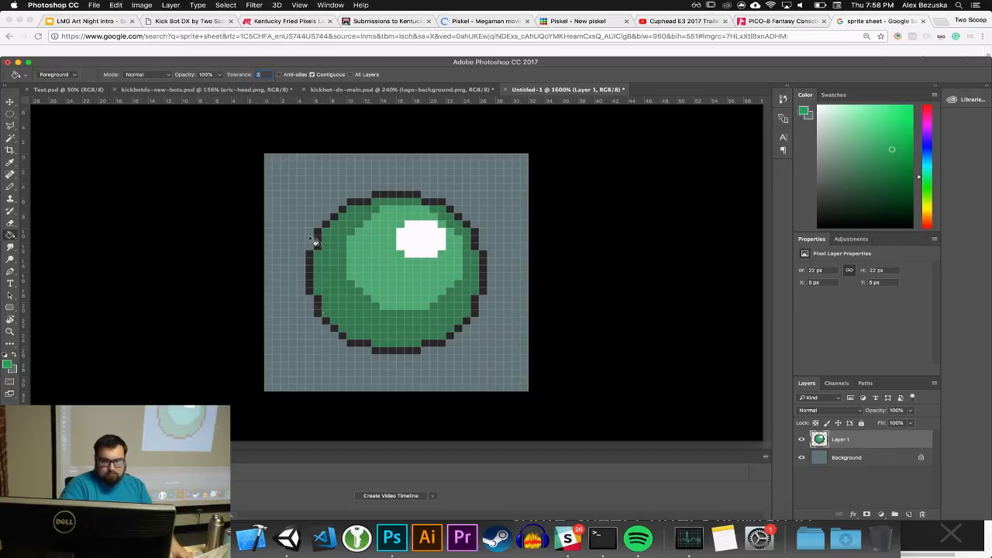
left_click(354, 314)
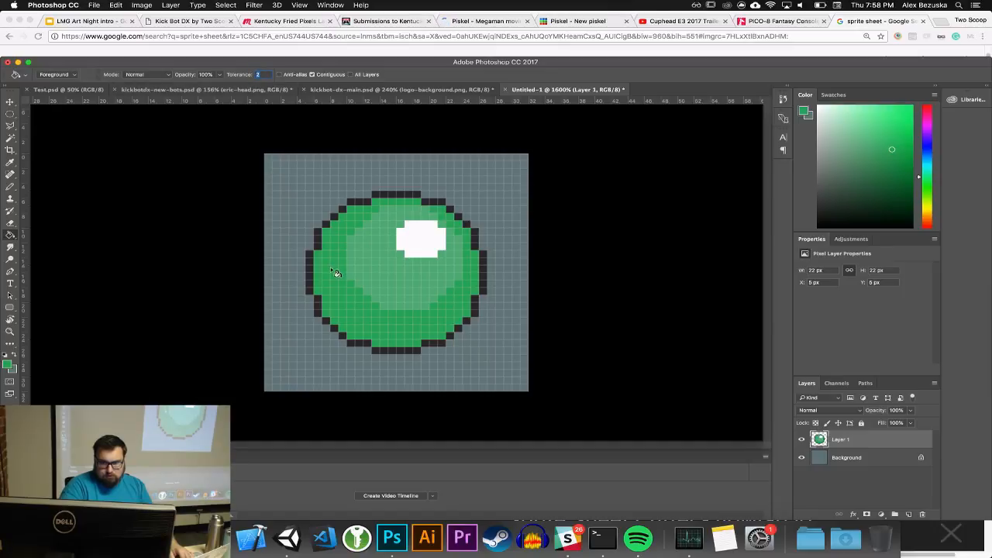
Choose a brighter green as the foreground color and fill the lighter inner circle around the white highlight with it
left_click(7, 365)
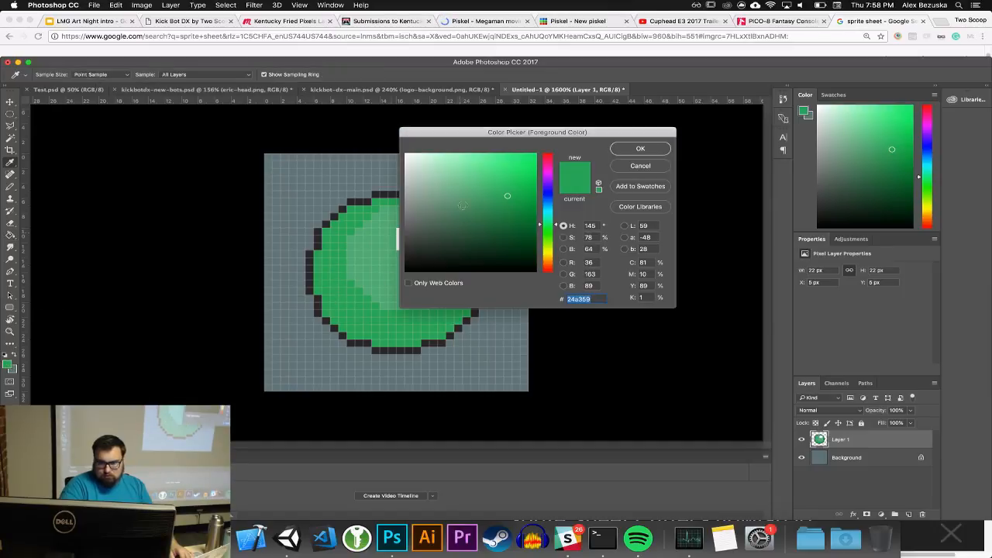
key("Return")
key("g")
left_click(401, 282)
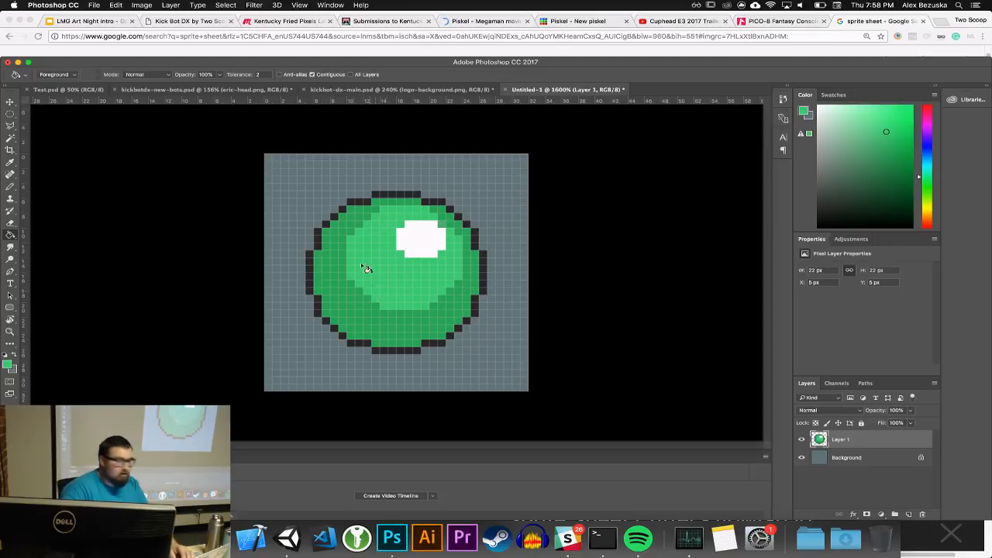
Move the shaded circle on Layer 1 around the canvas, ending at X 5 px, Y 4 px
key("v")
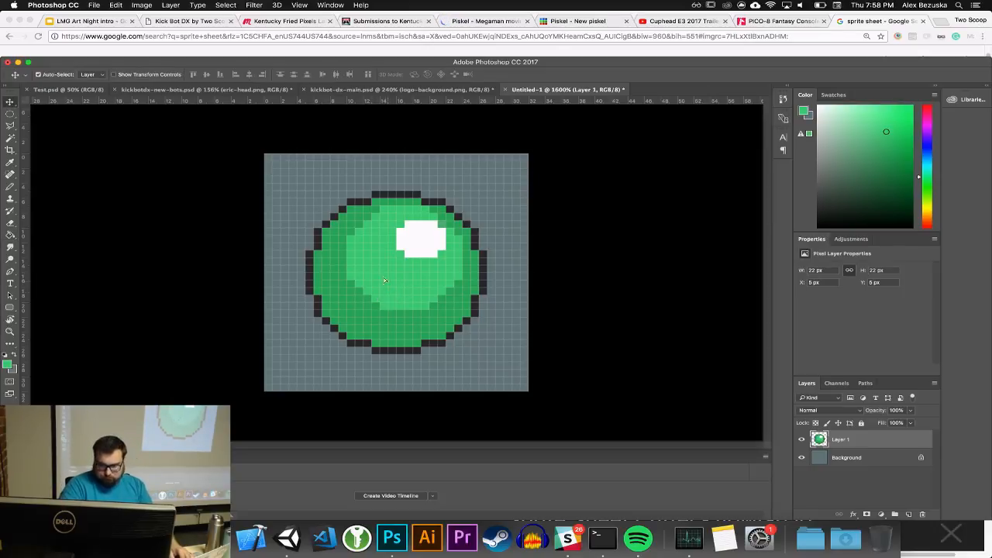
left_click_drag(378, 300, 342, 271)
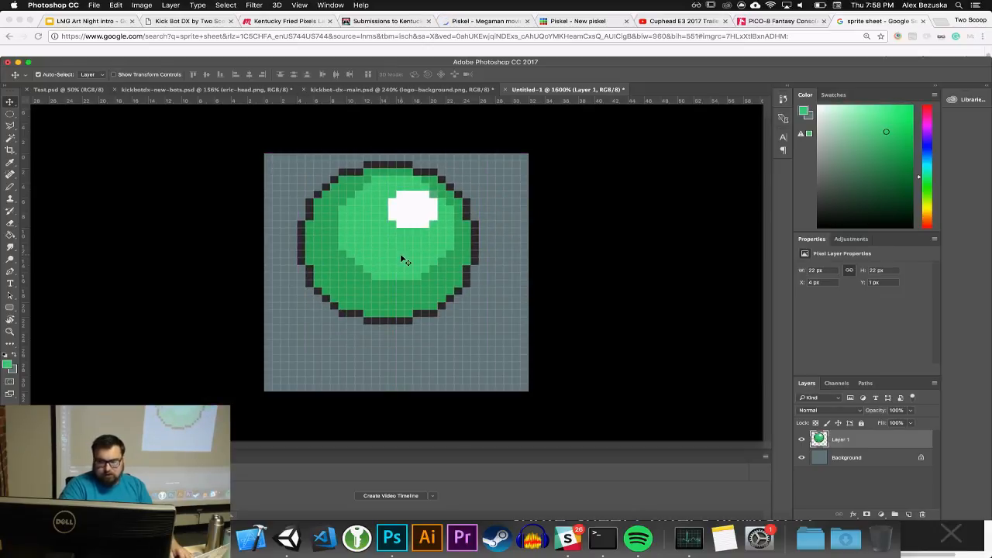
mouse_move(400, 259)
left_mouse_down()
mouse_move(415, 247)
mouse_move(416, 260)
left_mouse_up()
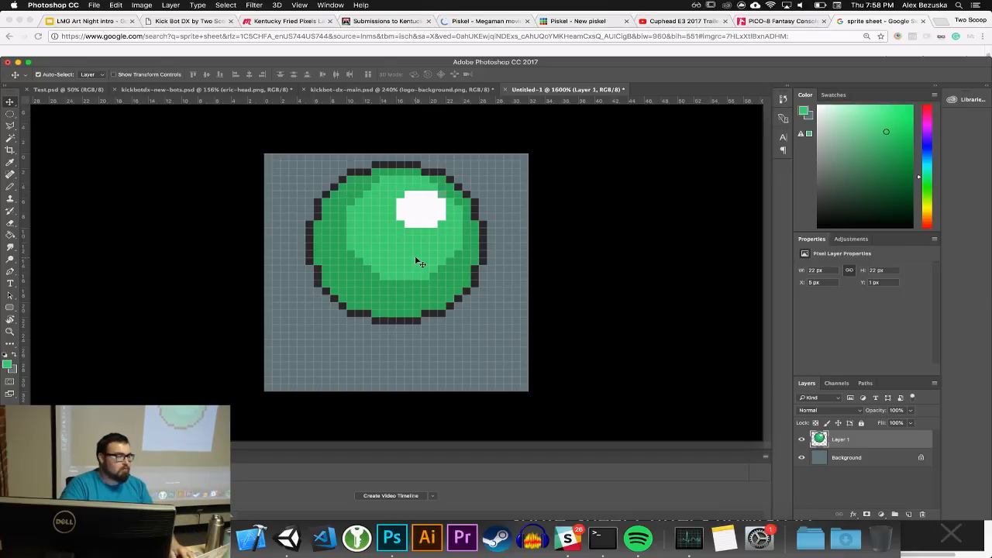
left_click_drag(401, 251, 406, 275)
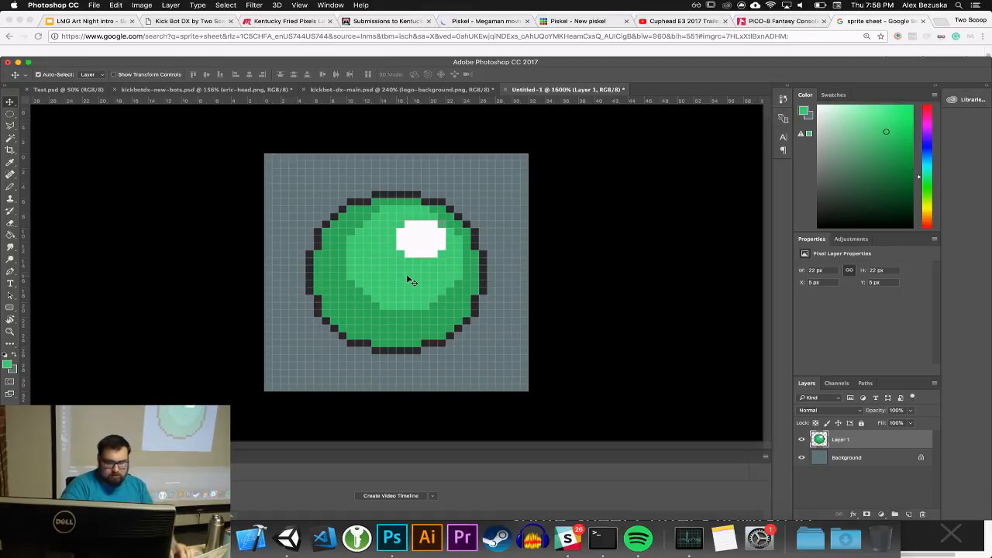
mouse_move(406, 273)
left_mouse_down()
mouse_move(408, 242)
mouse_move(408, 265)
left_mouse_up()
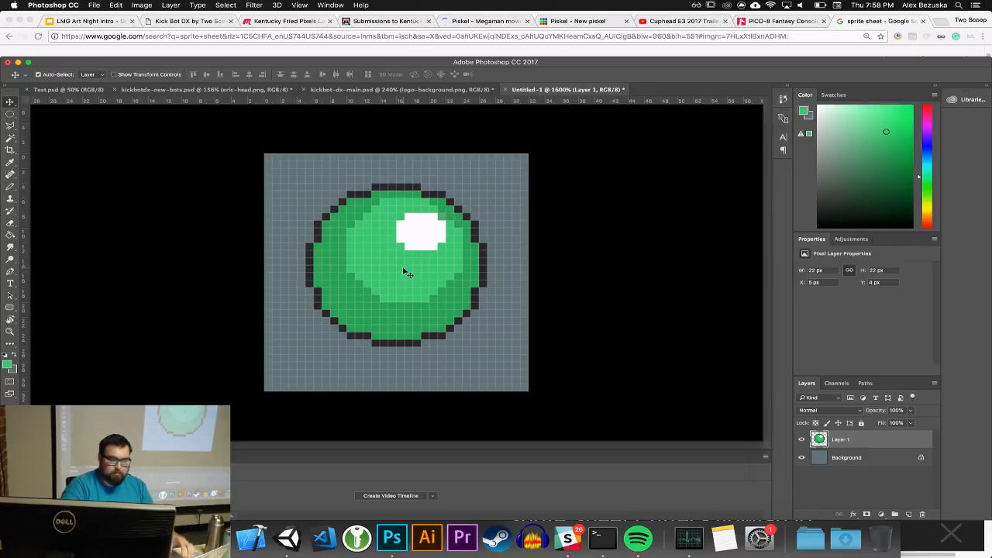
Hide the Background layer and move the circle on Layer 1 to X 6 px, Y 5 px
left_click(802, 458)
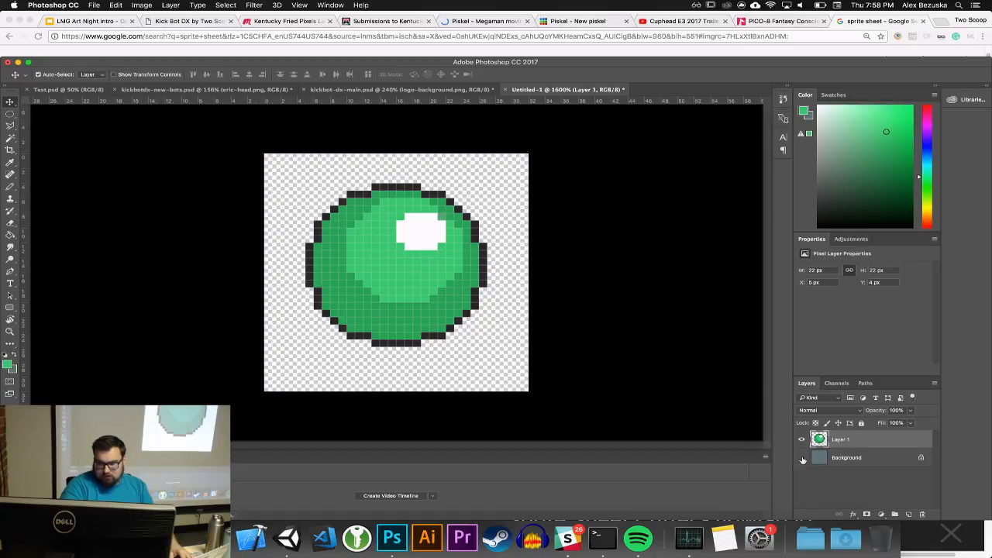
left_click_drag(385, 272, 406, 259)
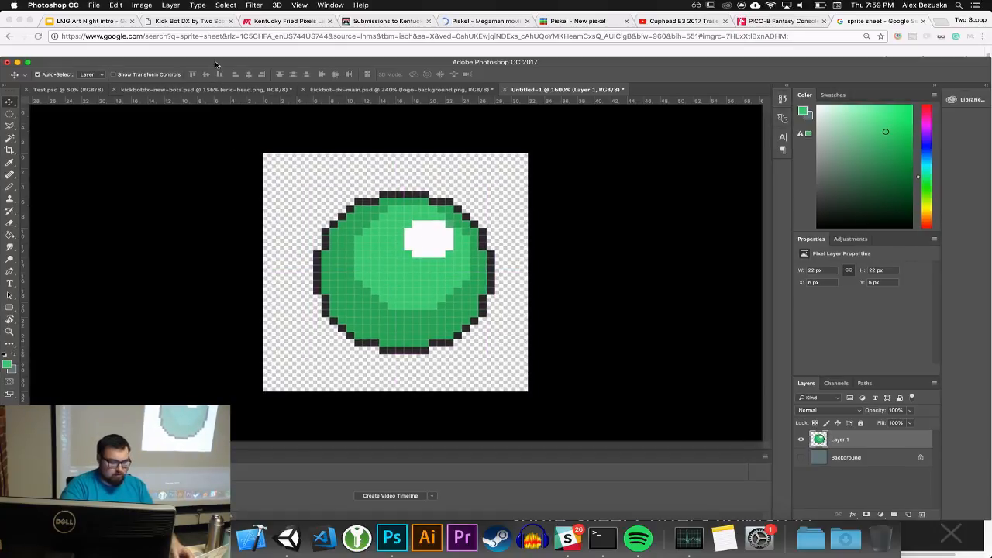
Trim the canvas around the circle based on transparent pixels, cutting away the top, bottom, left and right sides
left_click(142, 5)
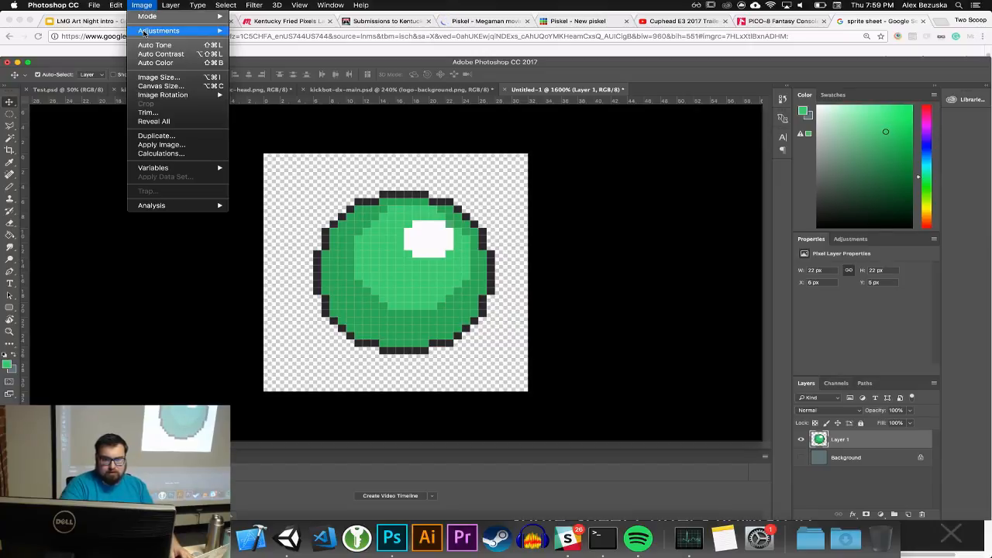
left_click(140, 6)
left_click(140, 5)
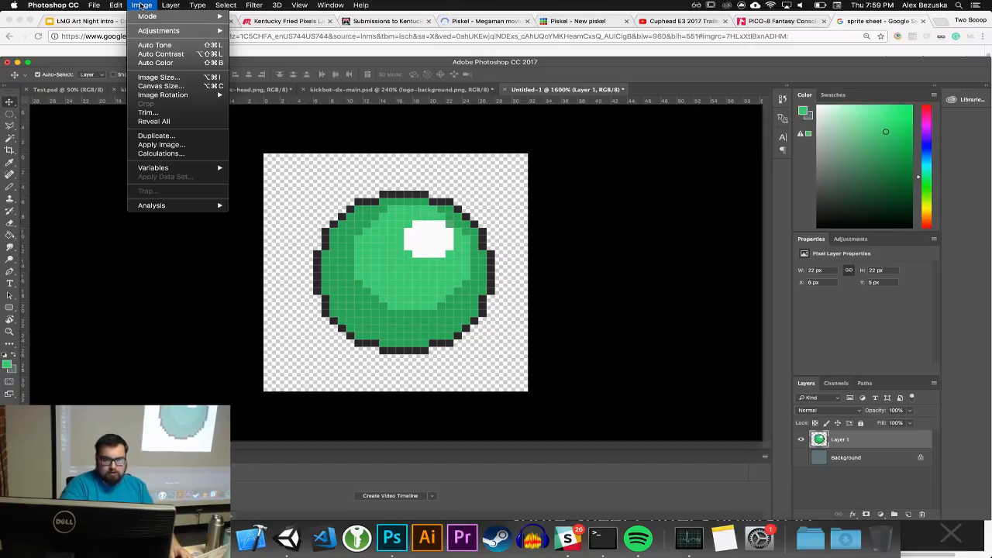
left_click(141, 5)
left_click(141, 5)
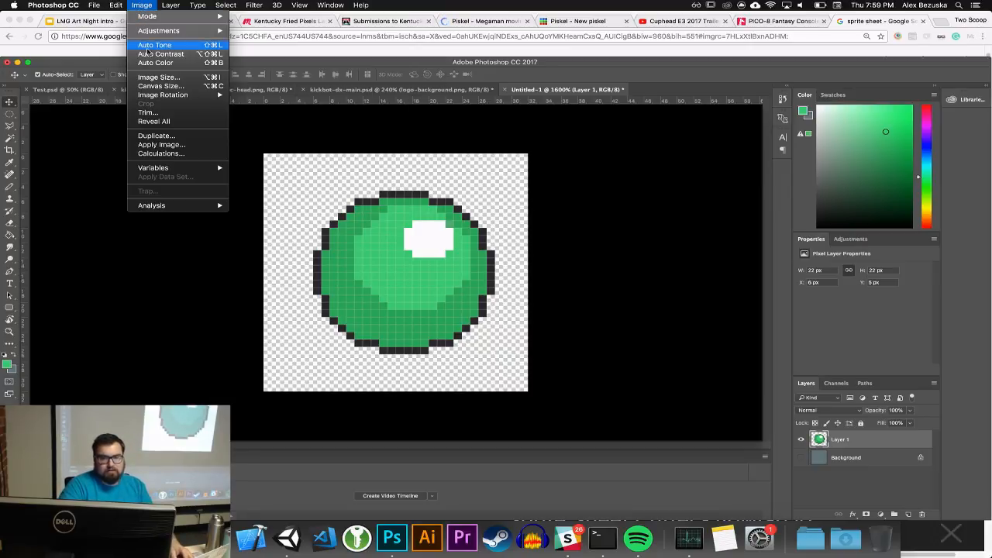
left_click(148, 114)
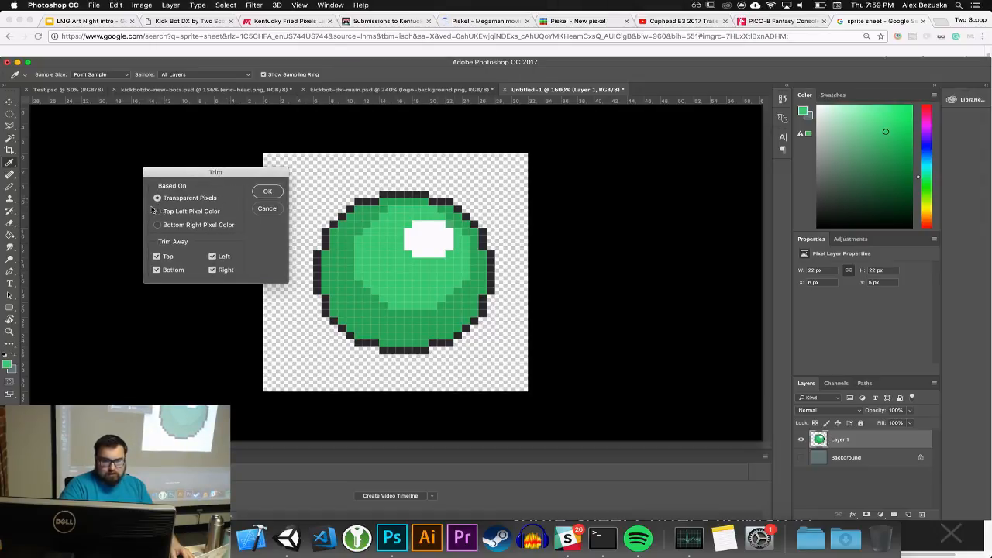
left_click(265, 192)
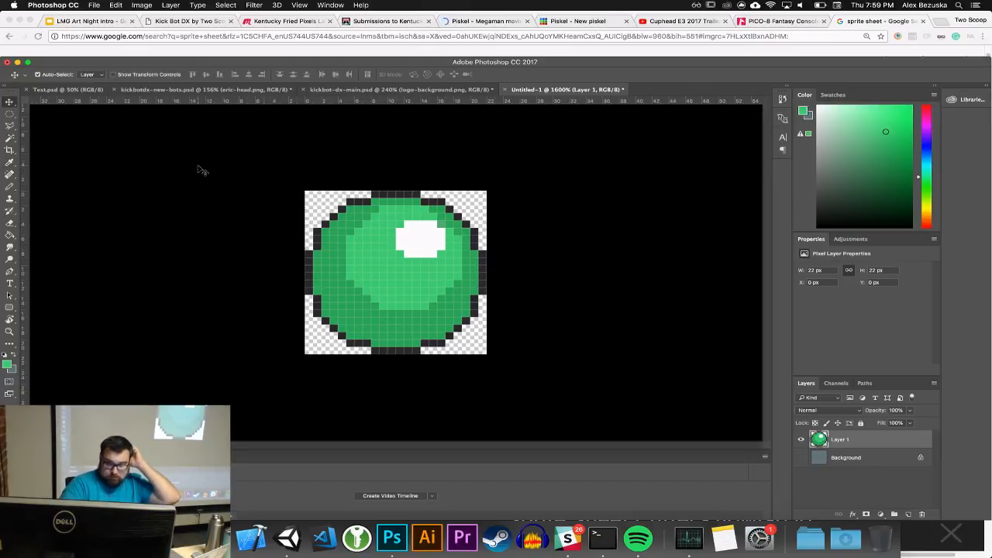
Open the trimmed circle in Save for Web and check the width and height of the PNG-24 export
left_click(93, 6)
mouse_move(122, 135)
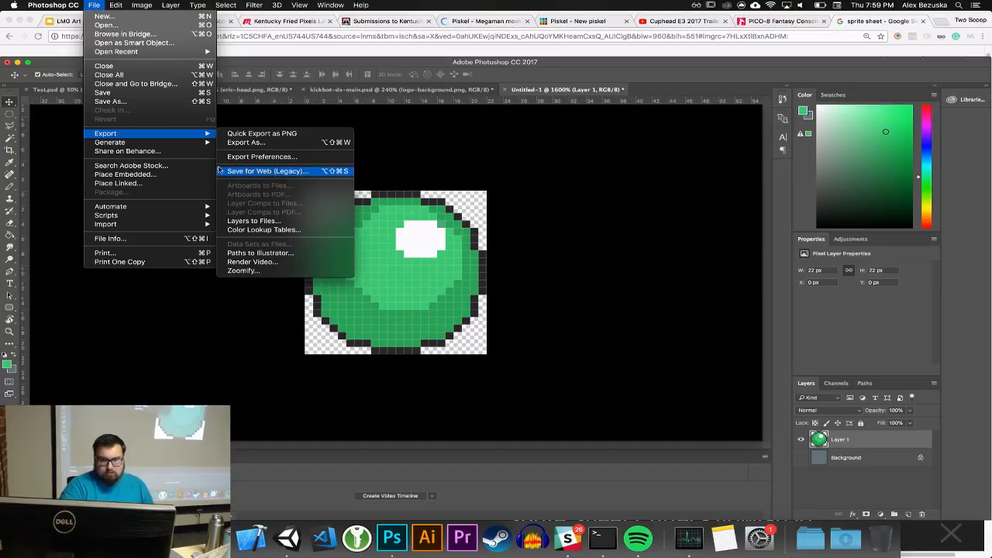
left_click(278, 172)
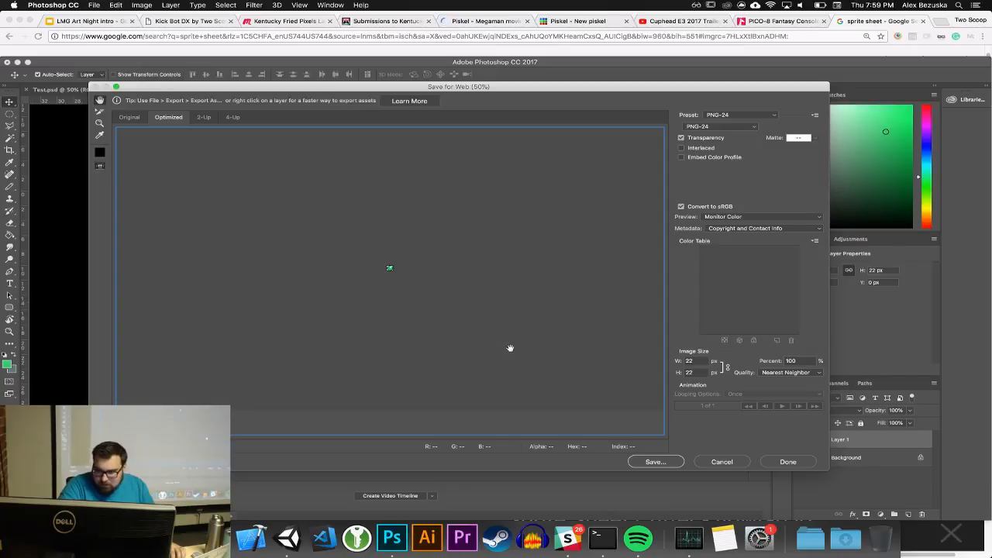
left_click(689, 361)
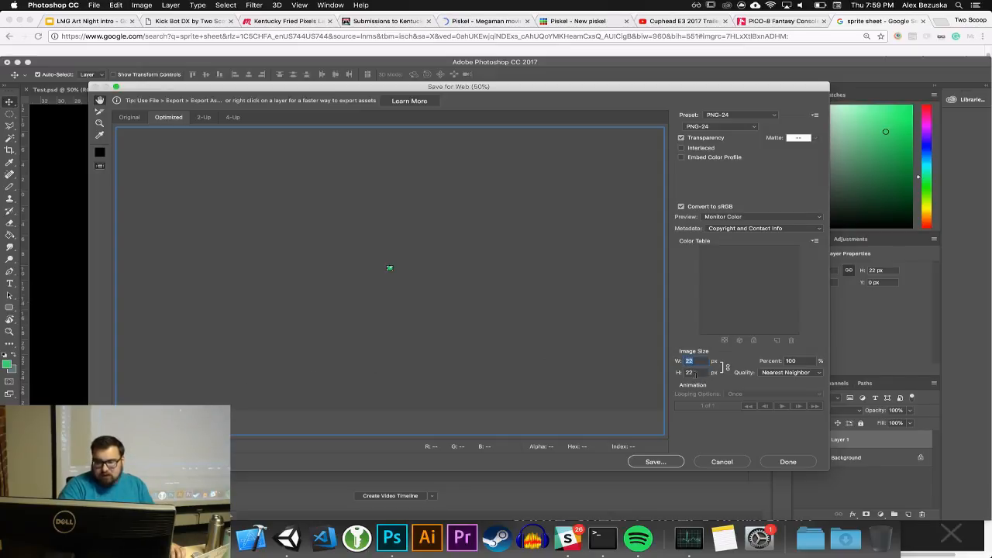
left_click(690, 372)
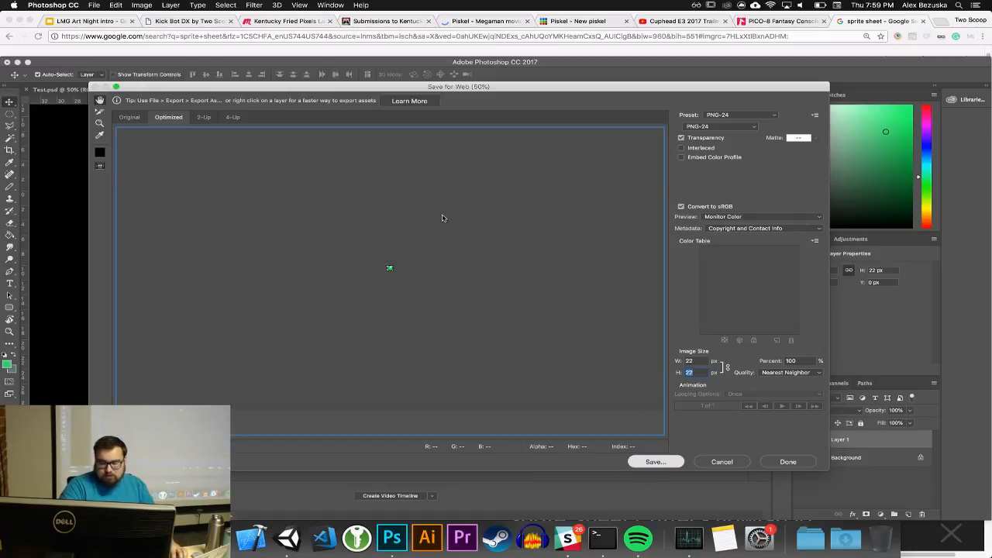
key("Return")
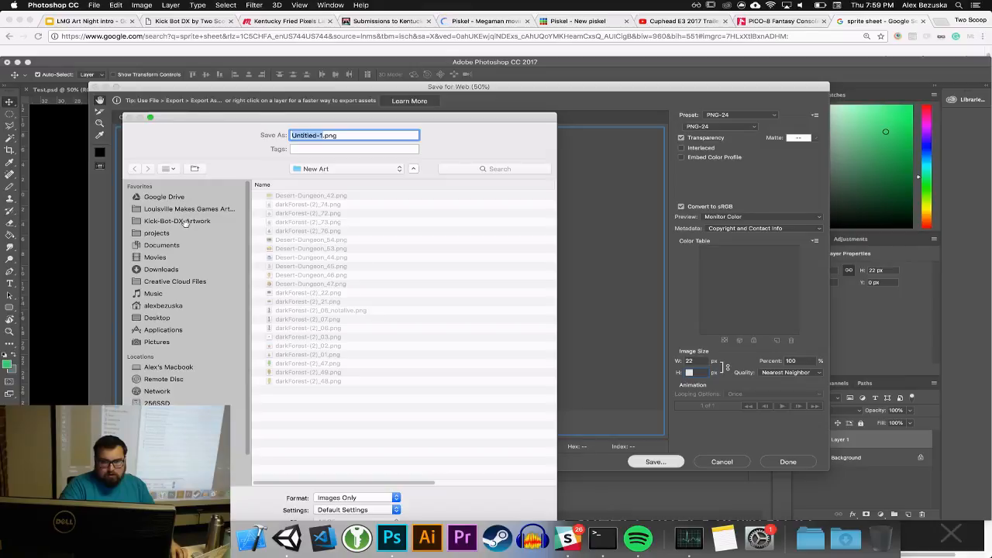
left_click(186, 223)
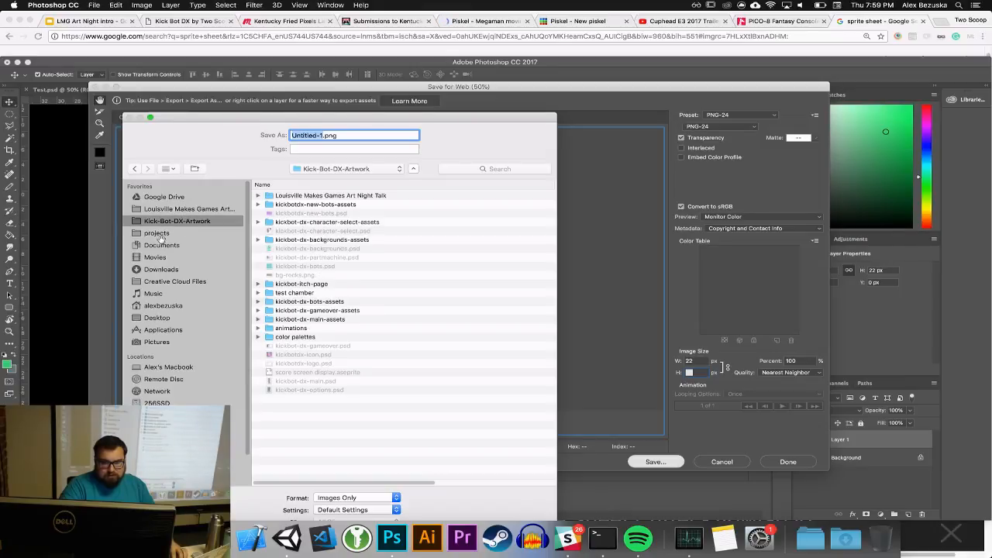
left_click(159, 234)
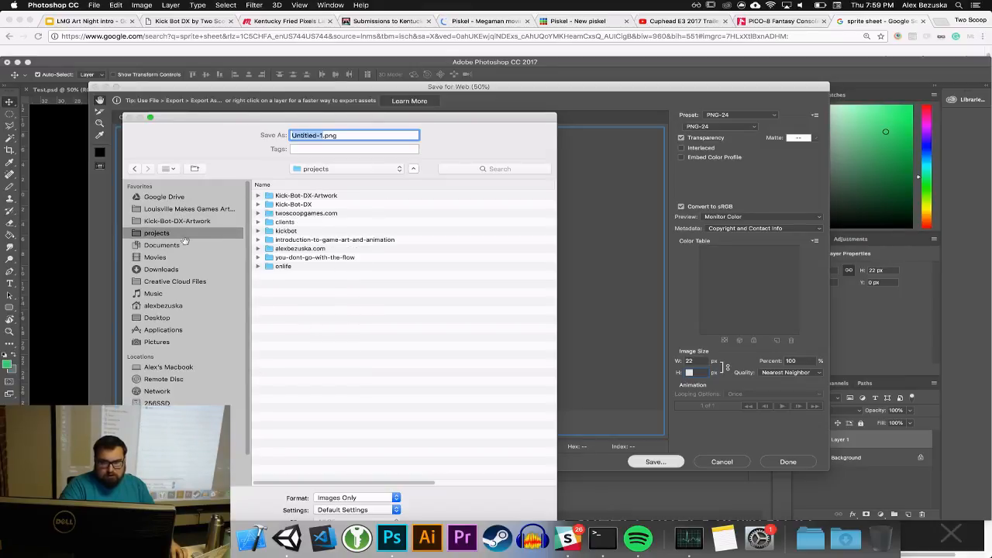
left_click(297, 204)
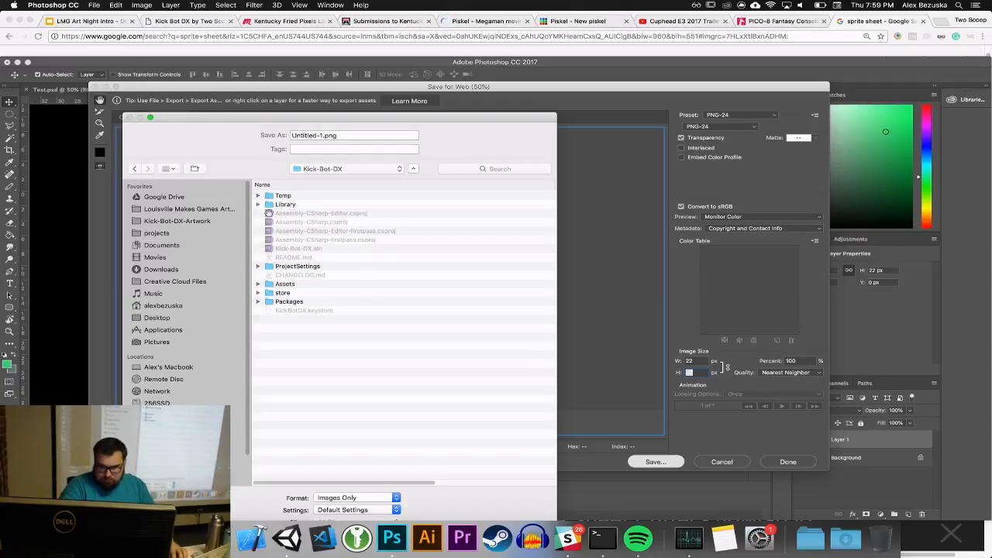
left_click_drag(427, 124, 448, 33)
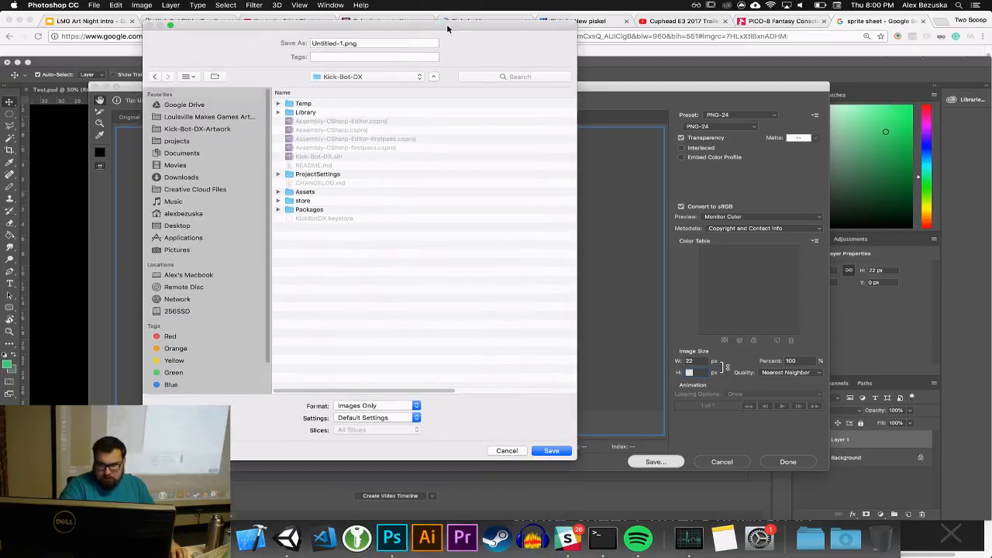
left_click(507, 451)
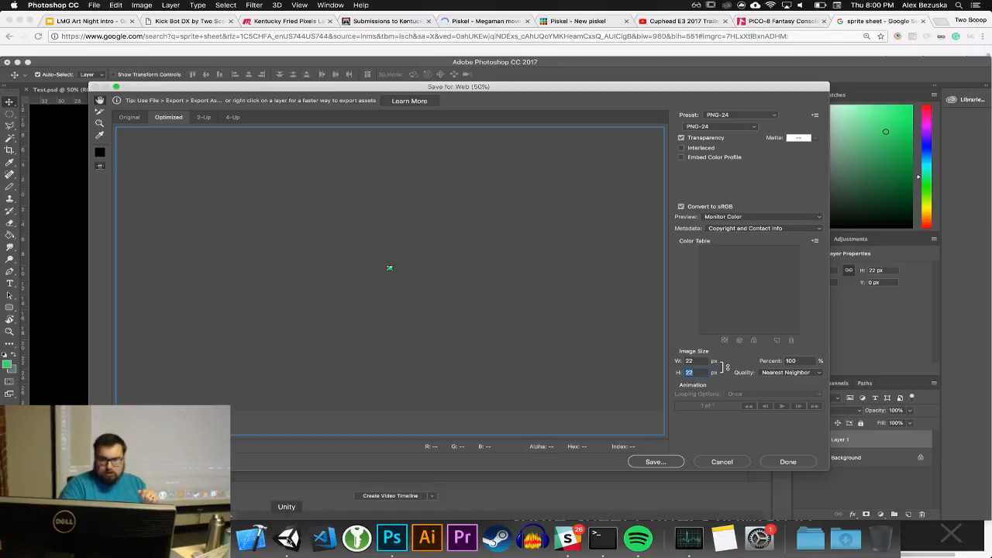
Switch to Unity, enlarge its window and start a new project
left_click(288, 537)
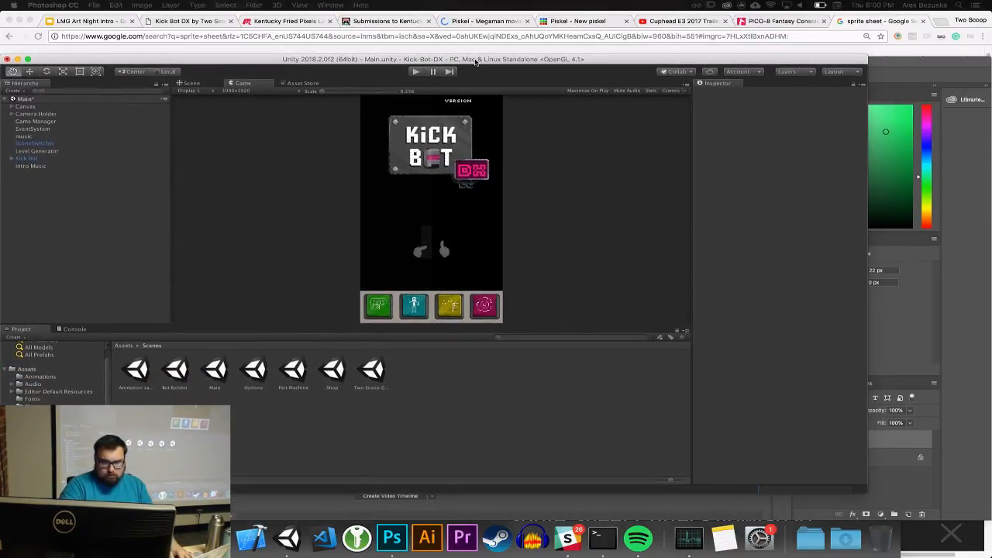
left_click_drag(878, 497, 985, 513)
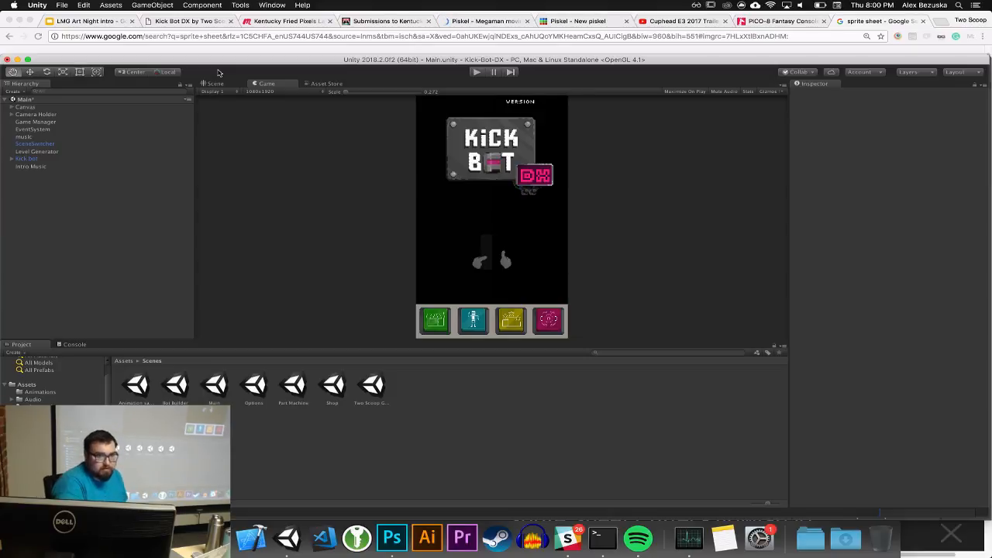
left_click(60, 7)
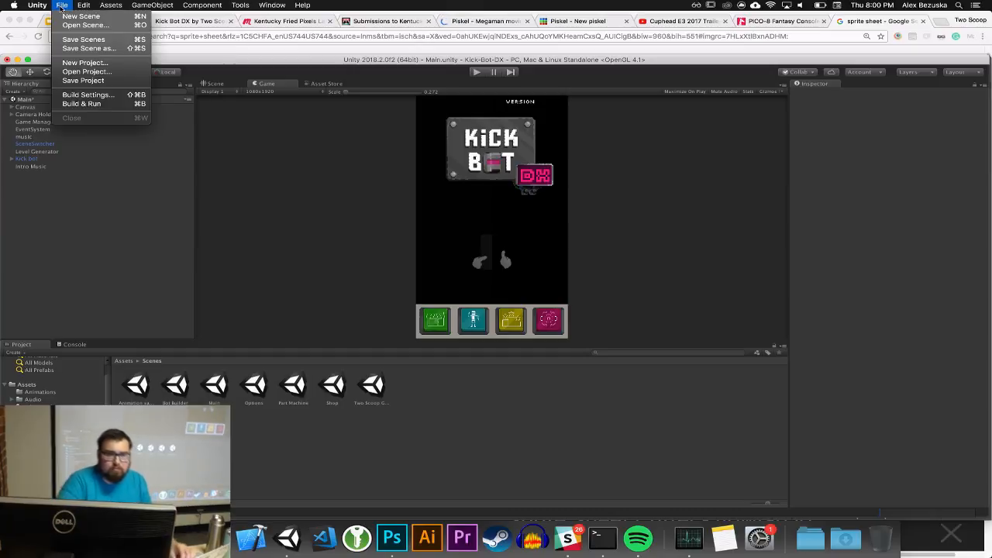
left_click(84, 62)
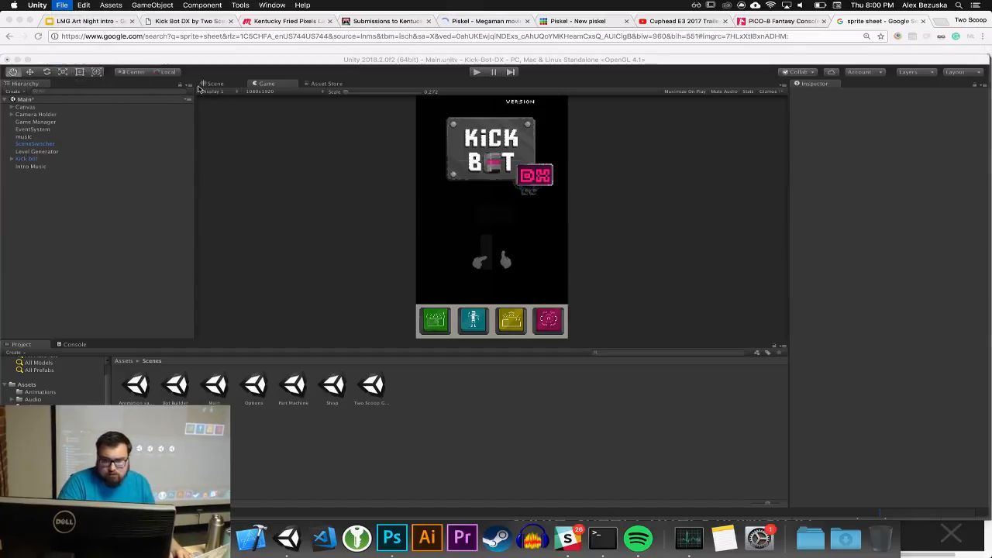
left_click_drag(437, 91, 433, 105)
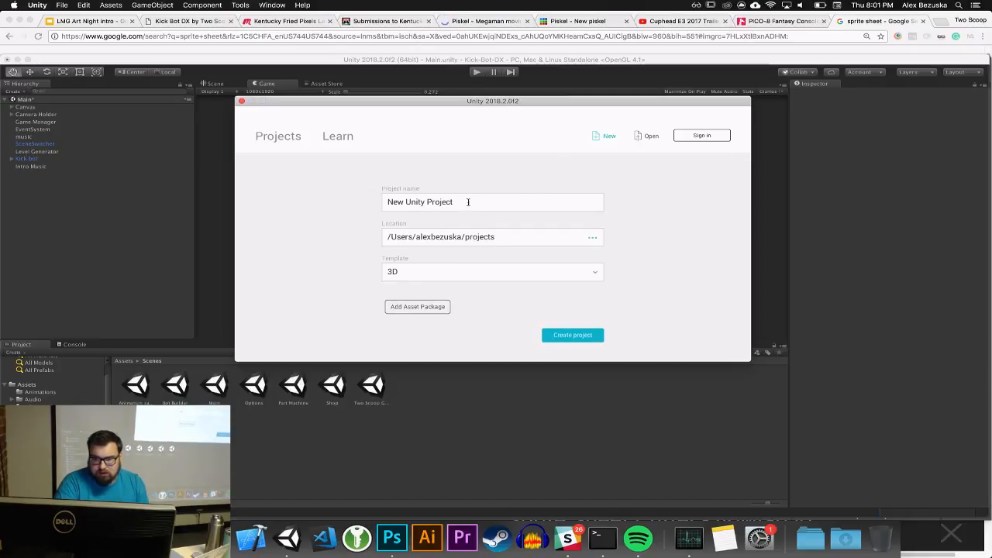
Create a project named Art Night from the 2D template, discarding the changes to the open Main scene
left_click(421, 273)
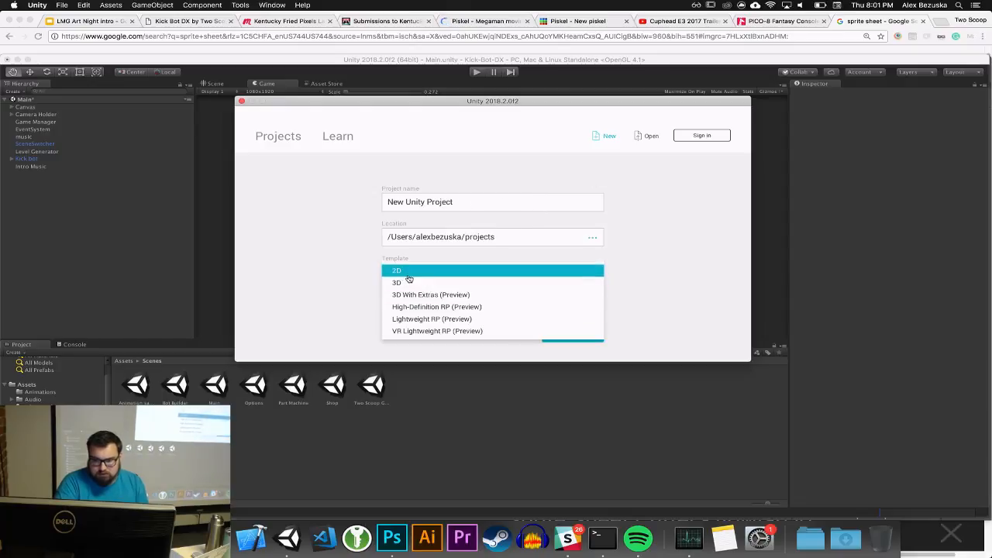
left_click(408, 273)
left_click_drag(457, 202, 407, 197)
type("Art Night")
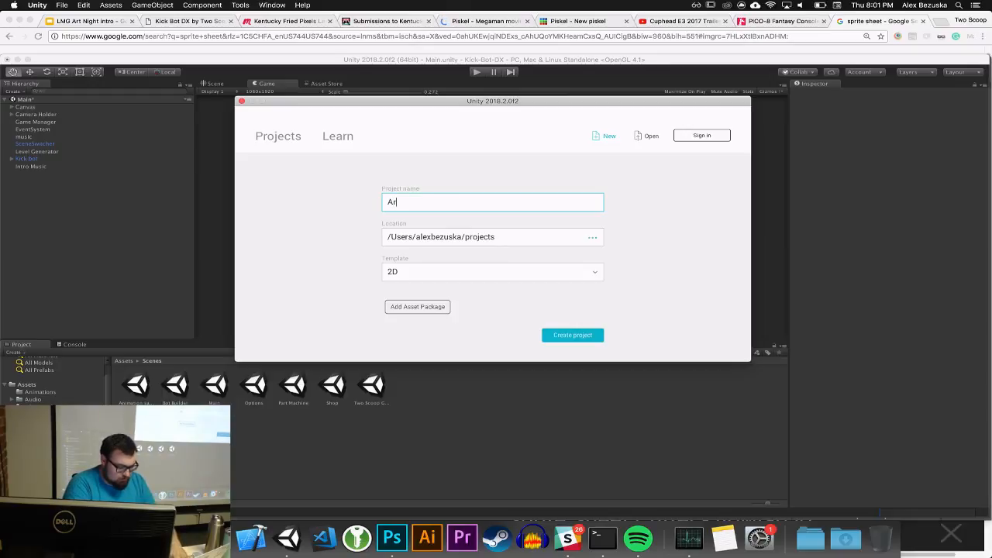
left_click(566, 331)
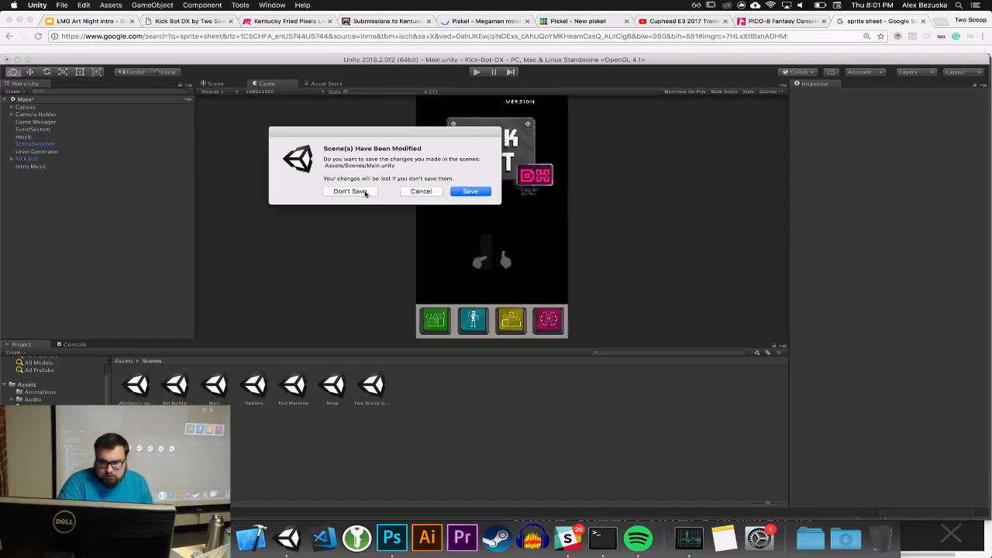
left_click(350, 191)
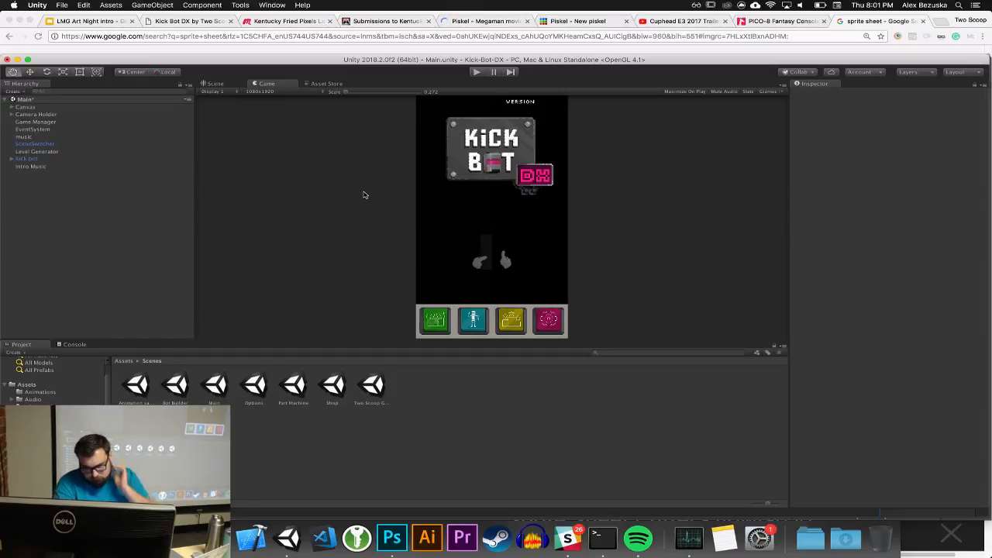
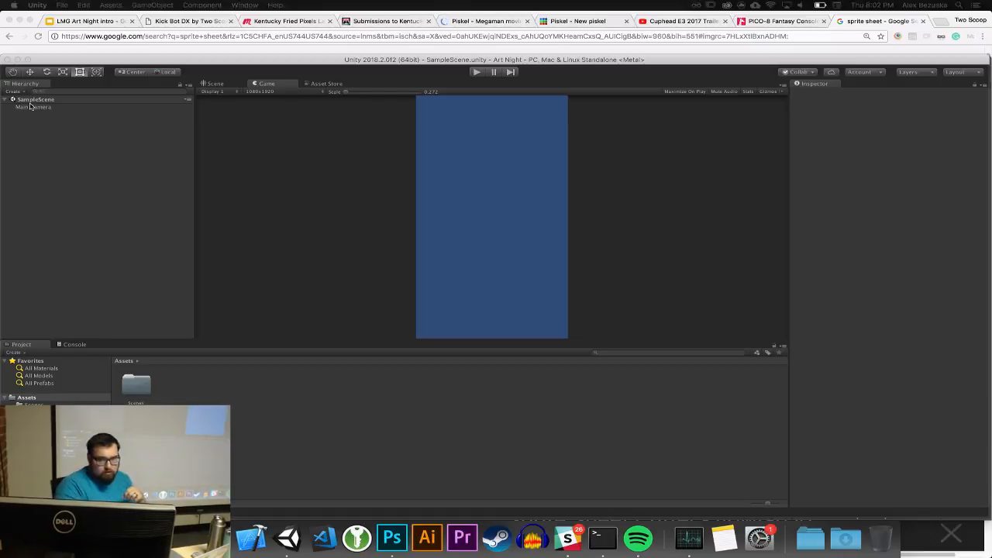
Show the Scene view and add a 2D Sprite object to SampleScene
left_click(220, 83)
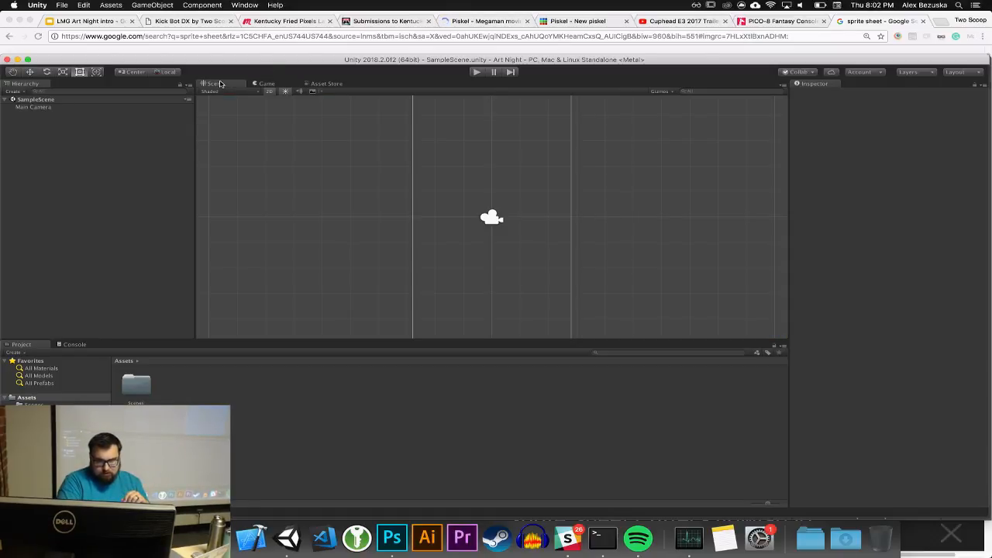
scroll(447, 243, "down", 3)
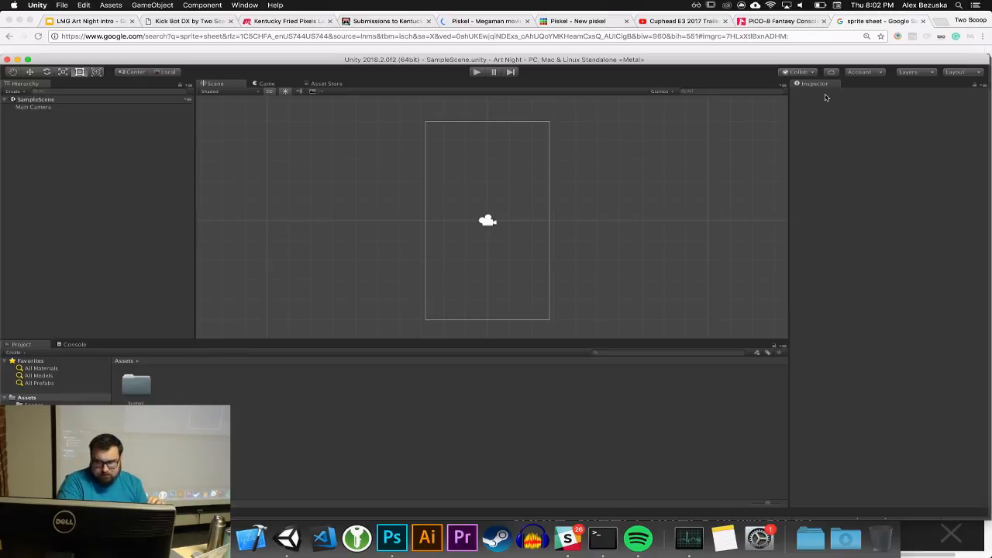
right_click(37, 132)
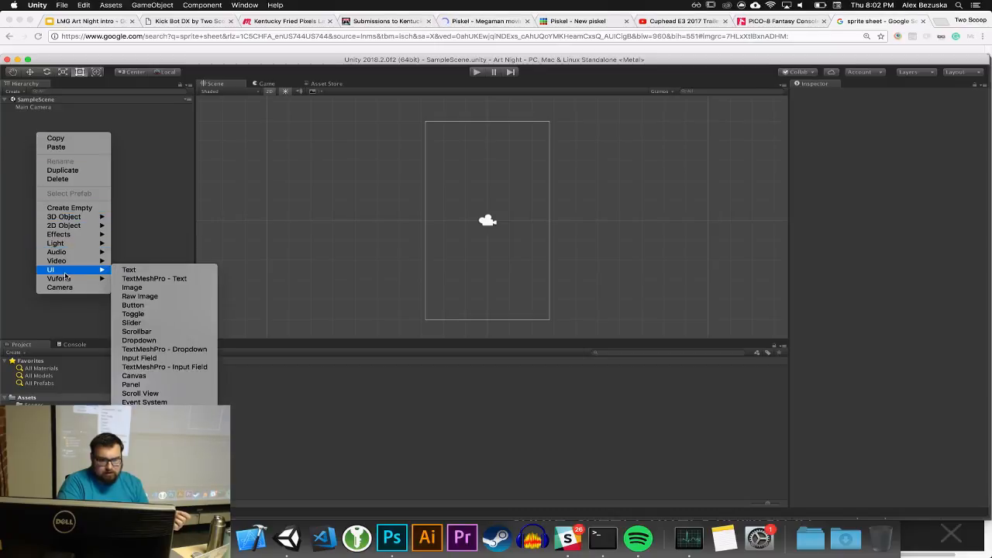
mouse_move(63, 250)
mouse_move(69, 226)
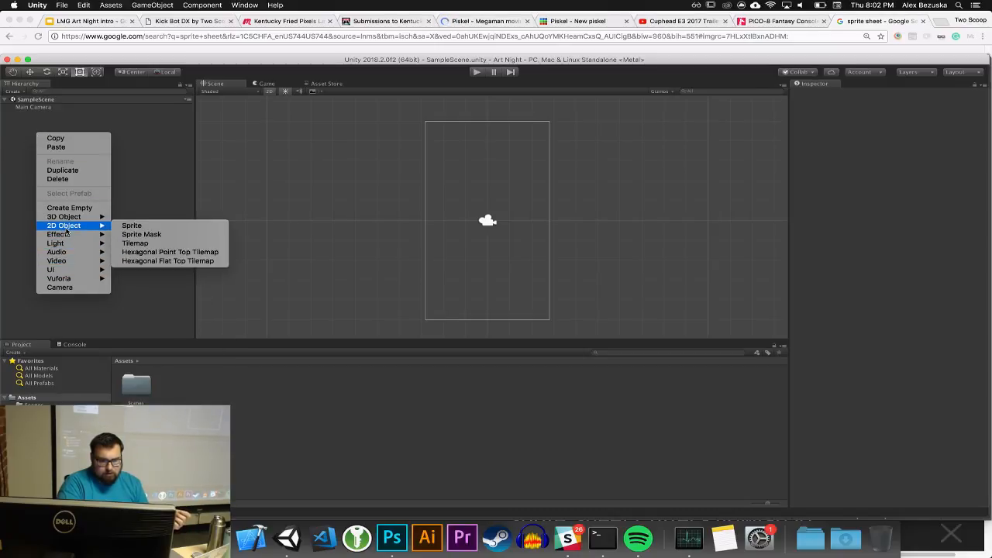
left_click(132, 225)
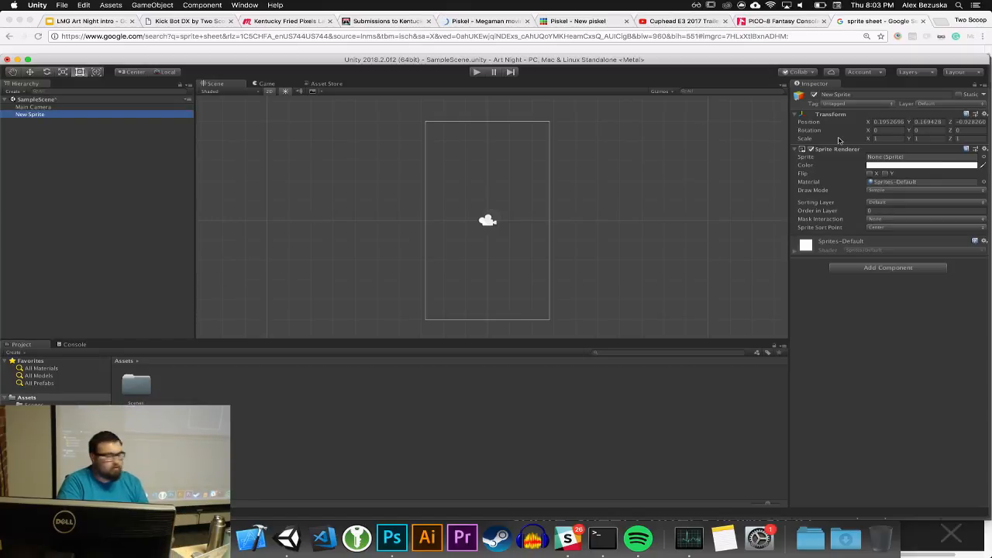
scroll(511, 246, "down", 3)
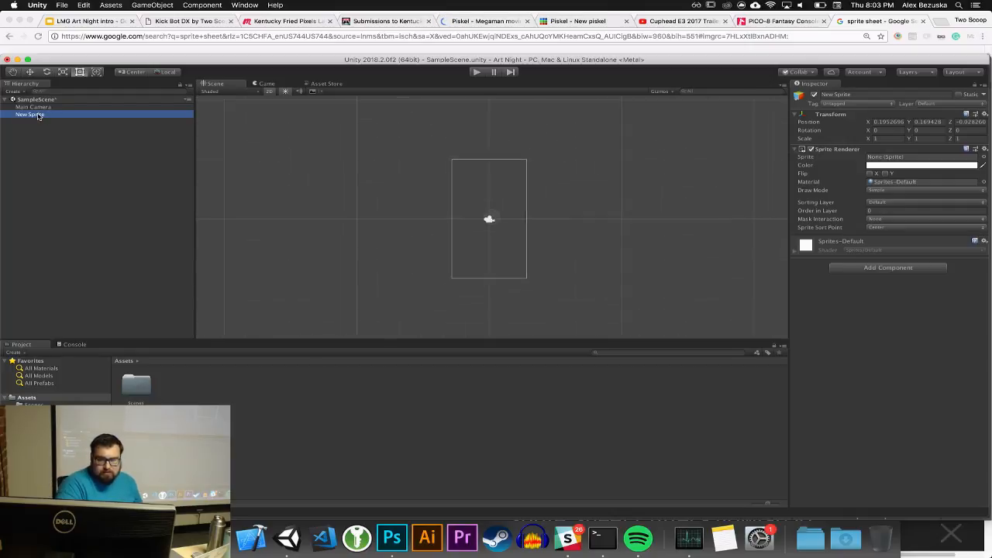
scroll(512, 244, "up", 5)
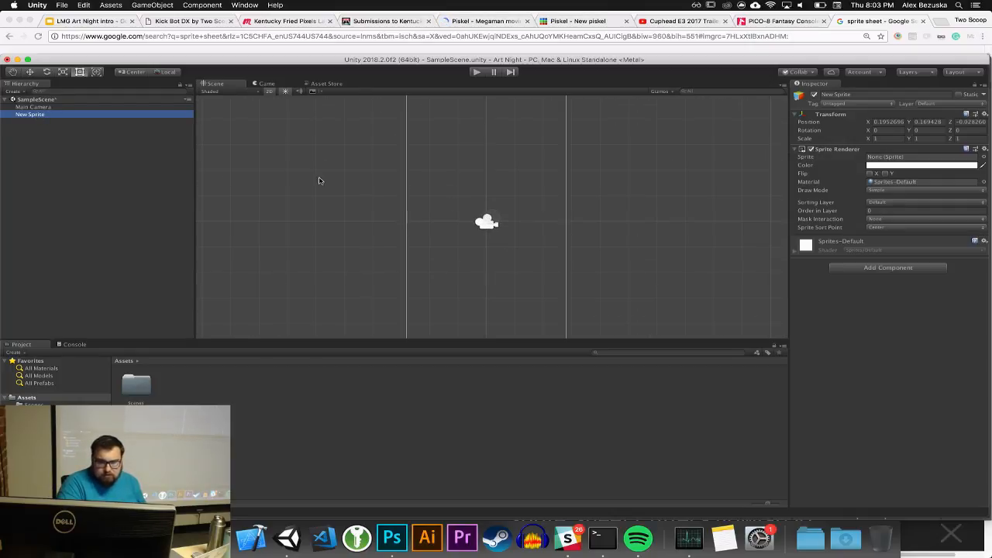
left_click(31, 115)
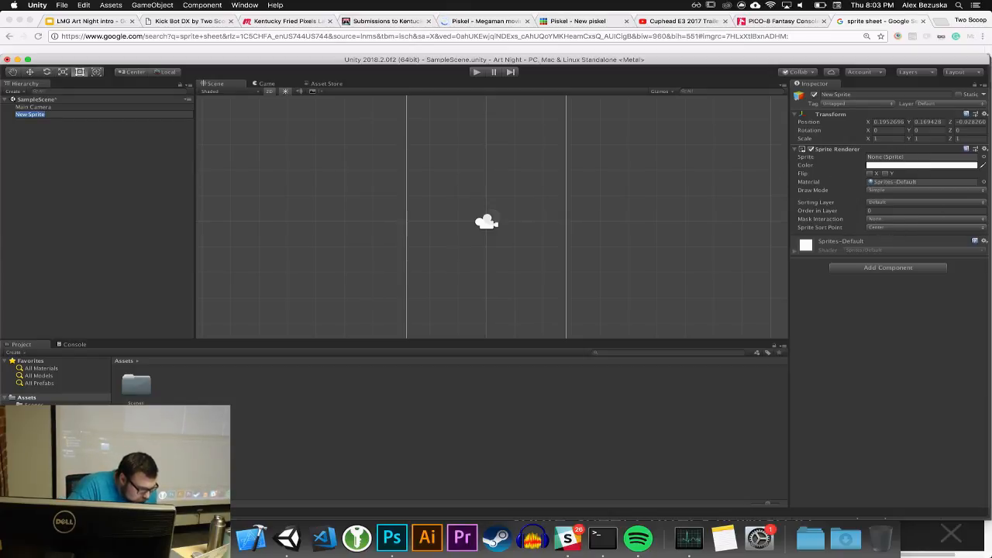
key("Return")
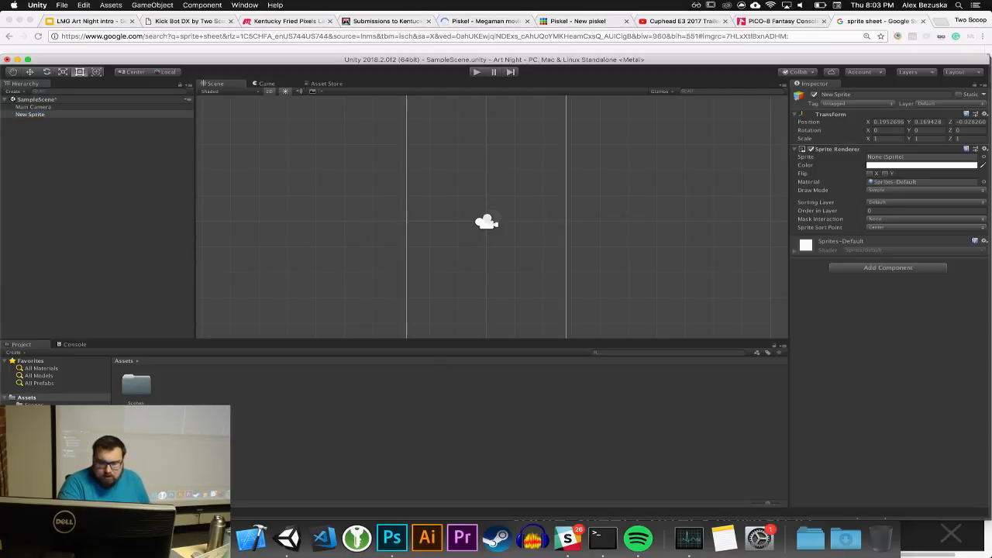
Switch to Photoshop and save the PNG-24 export as ball.png in the Louisville Makes Games Art Night Talk folder
key("super+Tab")
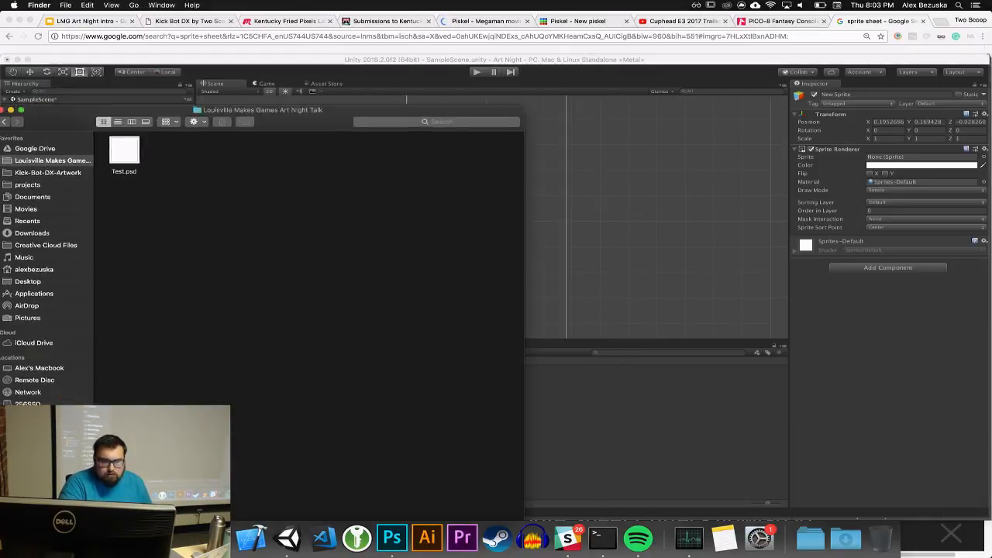
key("super+w")
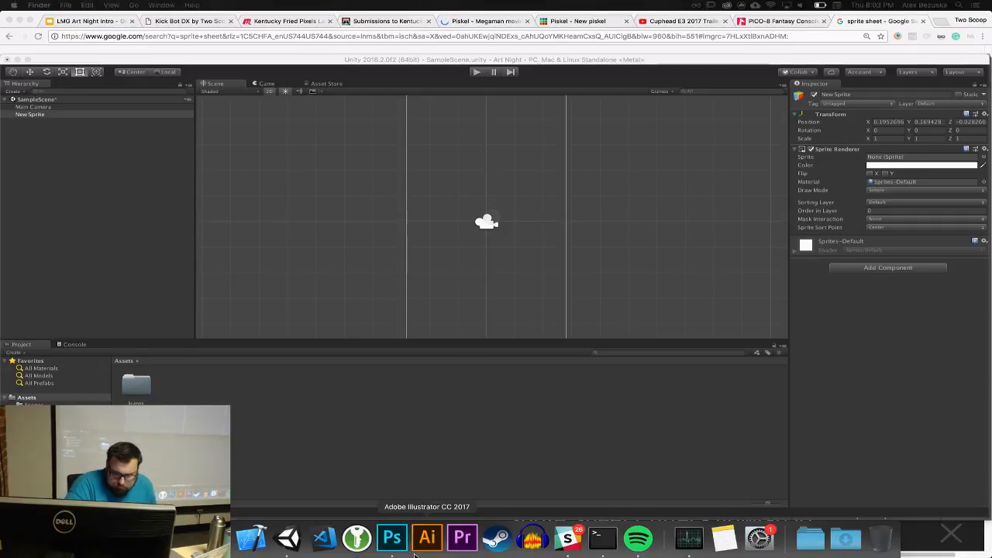
left_click(390, 540)
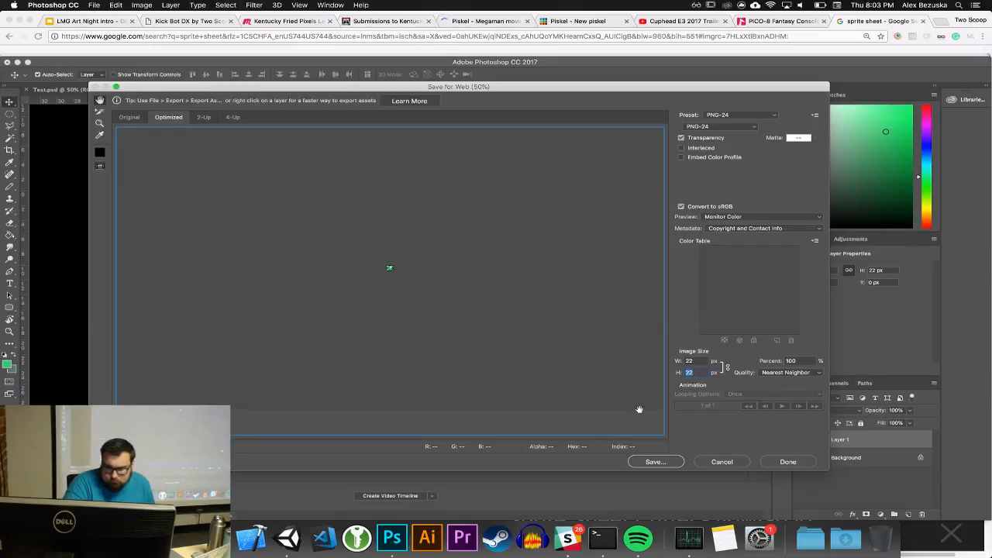
left_click(673, 465)
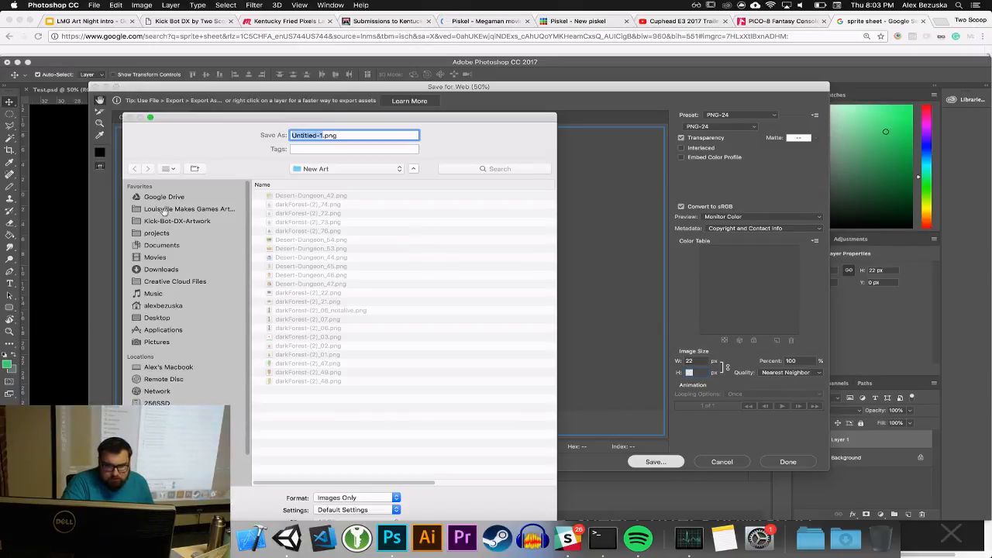
left_click(165, 209)
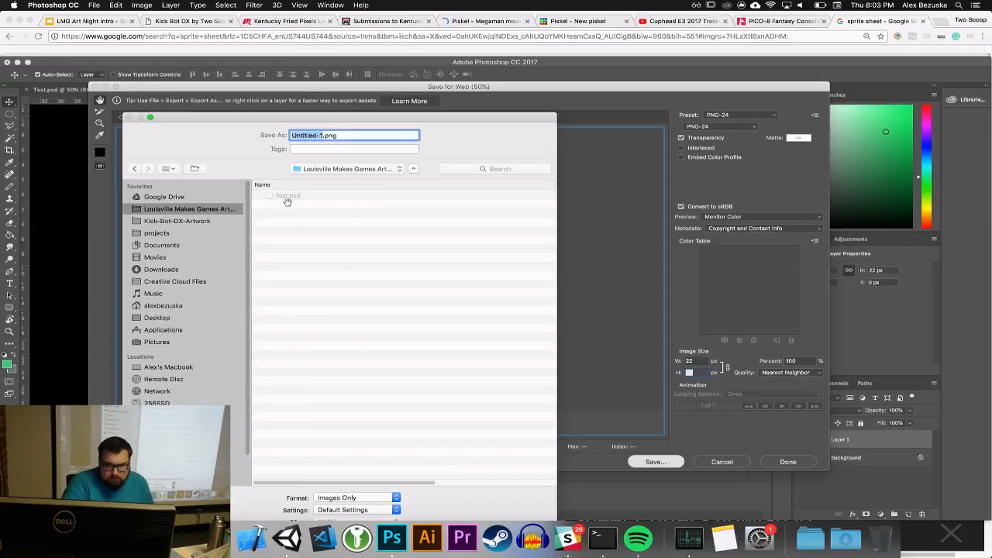
left_click_drag(400, 120, 379, 52)
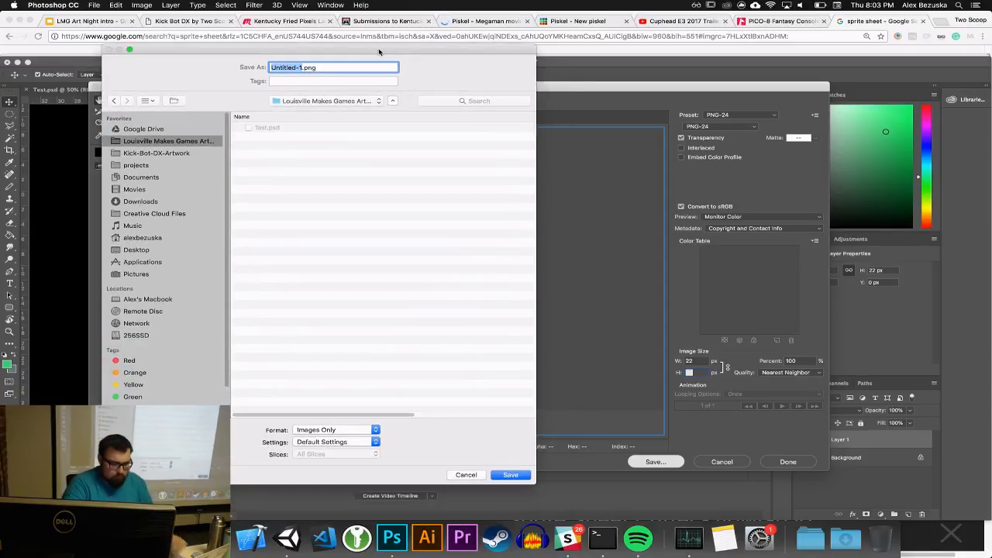
type("ball")
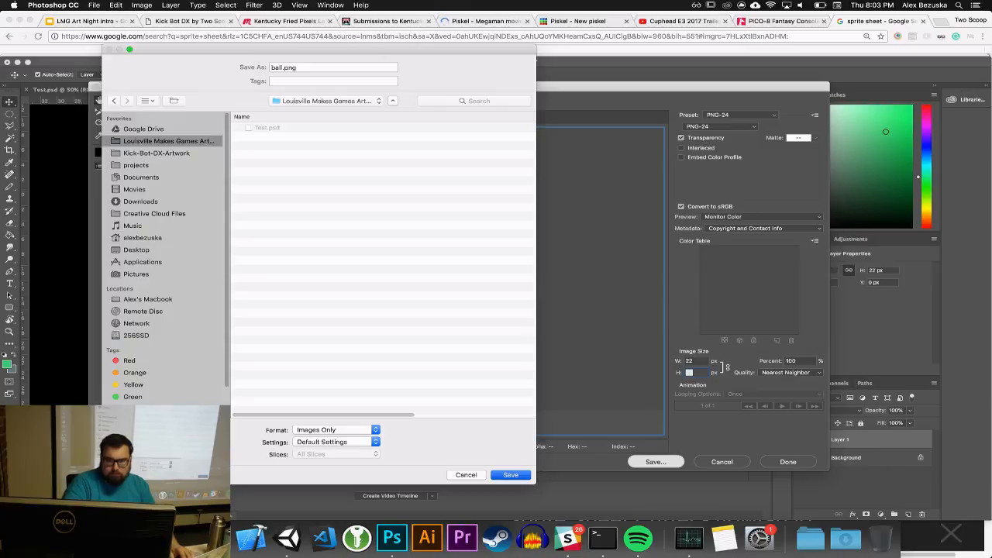
key("Return")
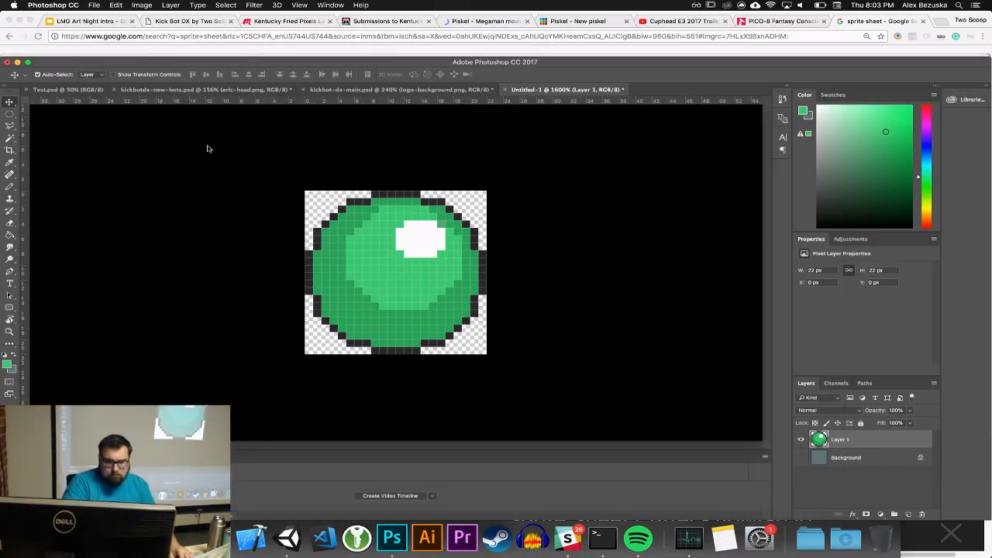
Switch to Unity, import ball.png from its Finder folder into the project's Assets and show its import settings
left_click(289, 541)
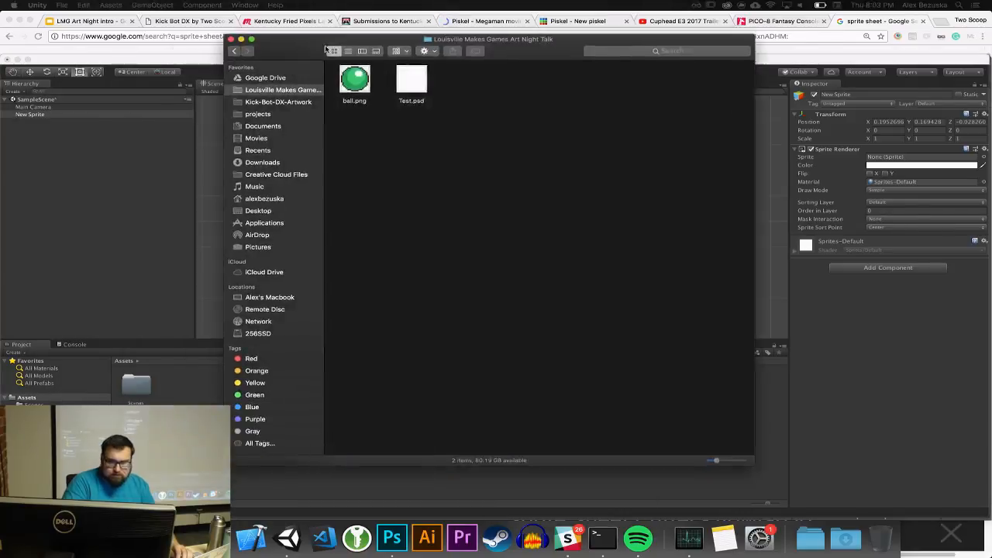
left_click_drag(274, 45, 438, 74)
left_click(517, 111)
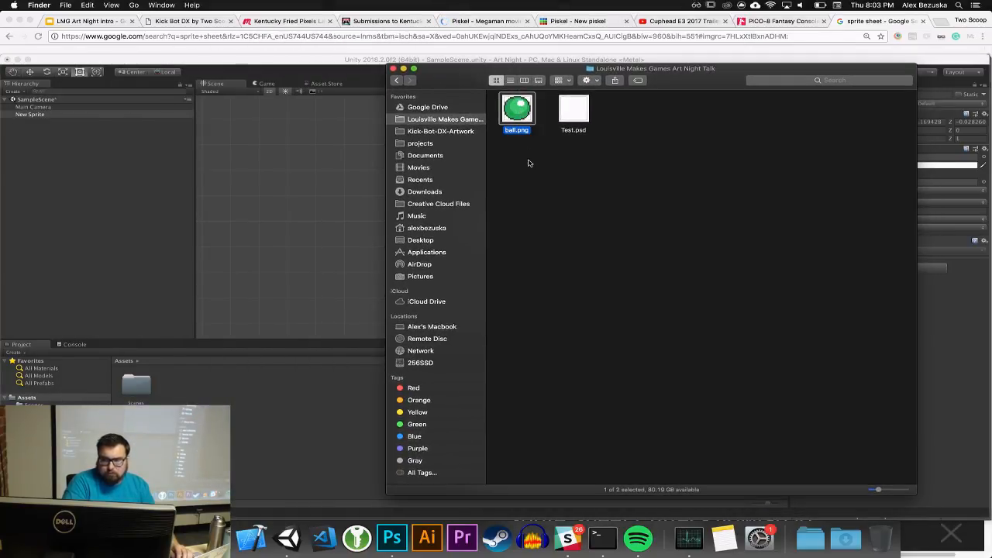
left_click_drag(517, 110, 223, 399)
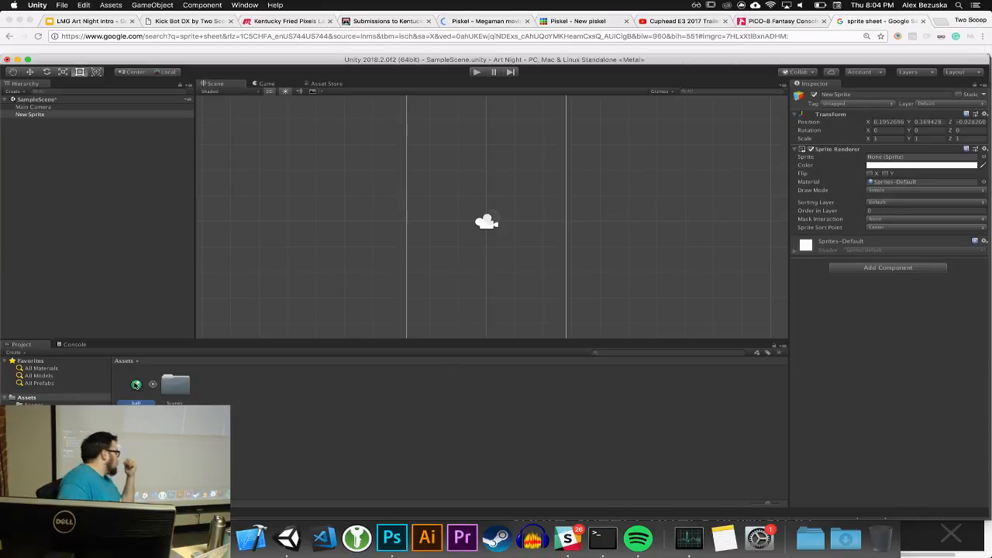
left_click(136, 384)
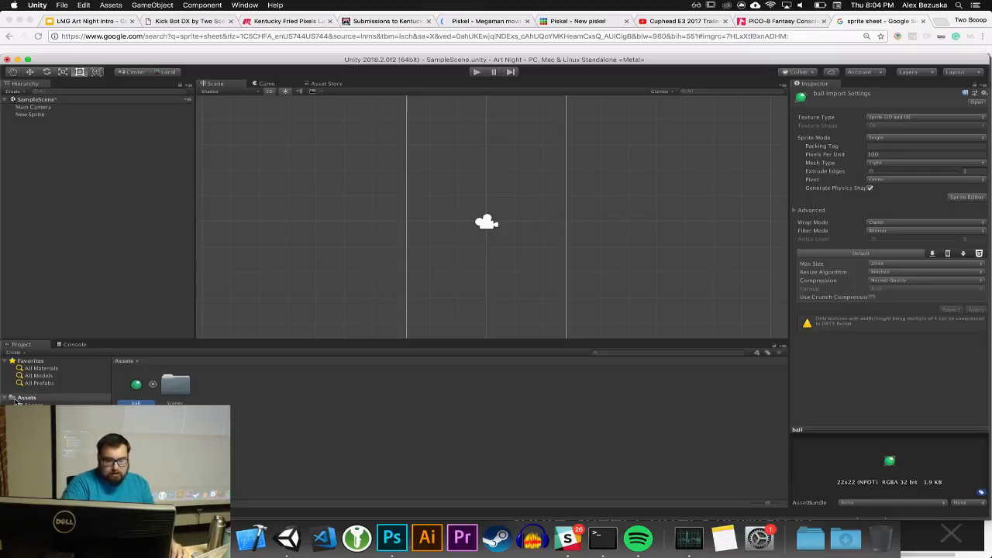
Create a folder named Sprites inside the project's Assets
left_click(244, 402)
right_click(244, 402)
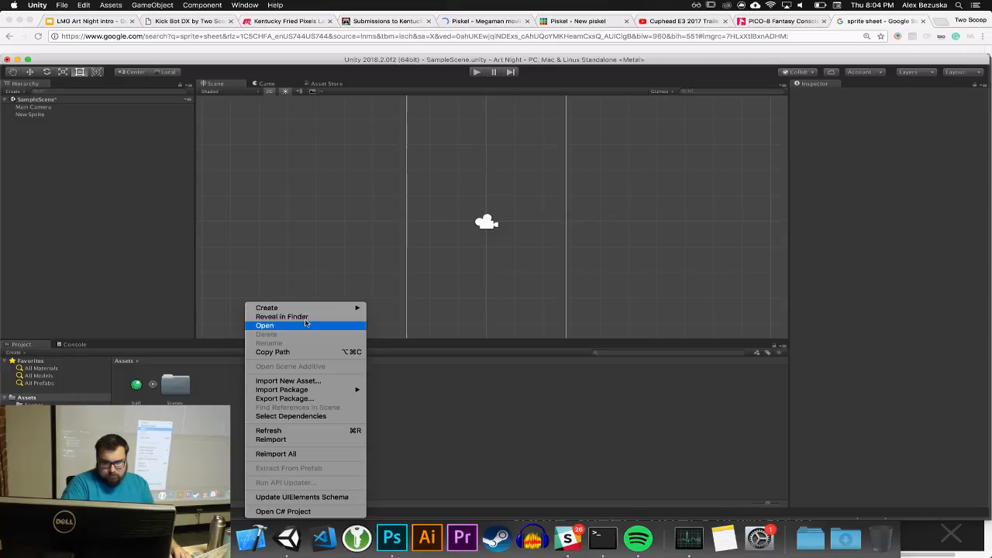
mouse_move(316, 309)
right_click(205, 386)
mouse_move(225, 393)
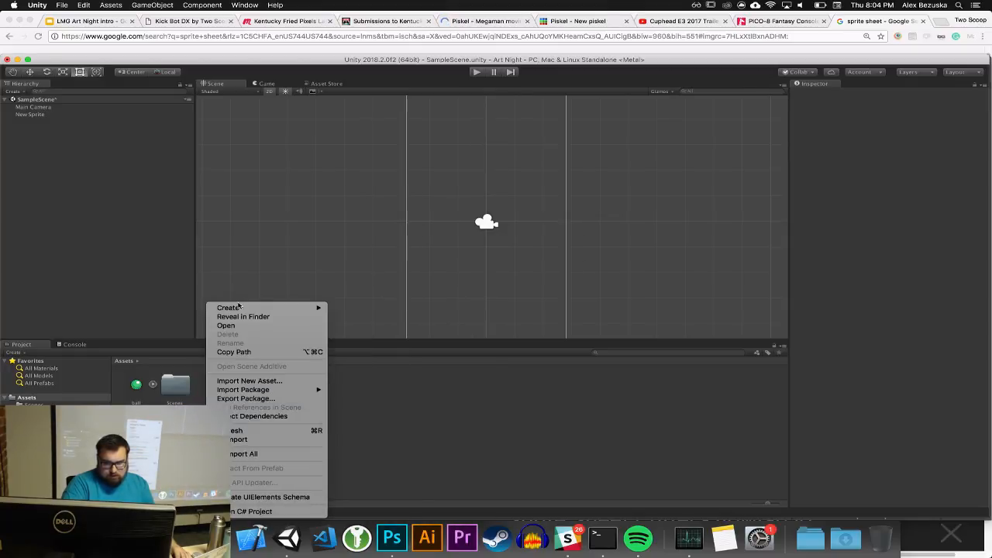
mouse_move(236, 308)
left_click(377, 204)
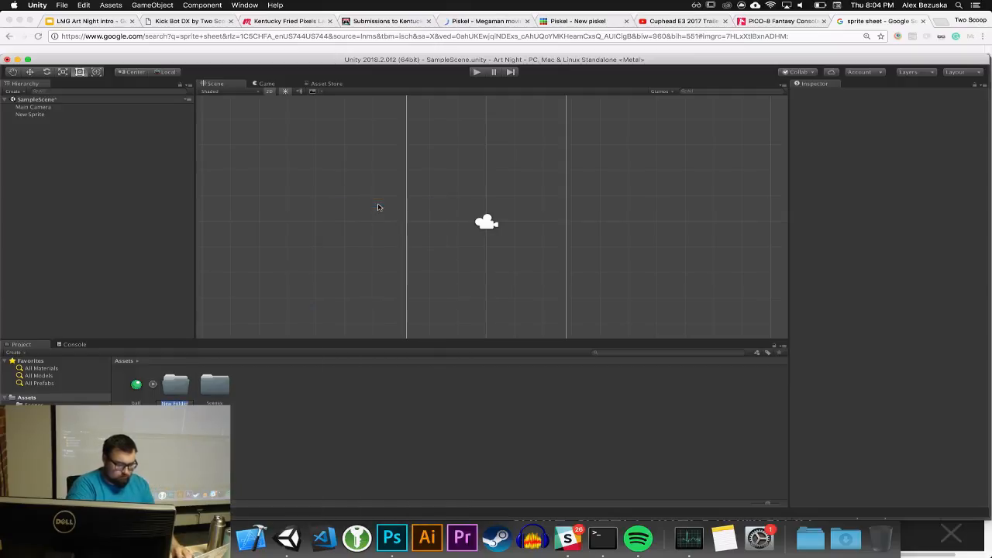
type("Sprites")
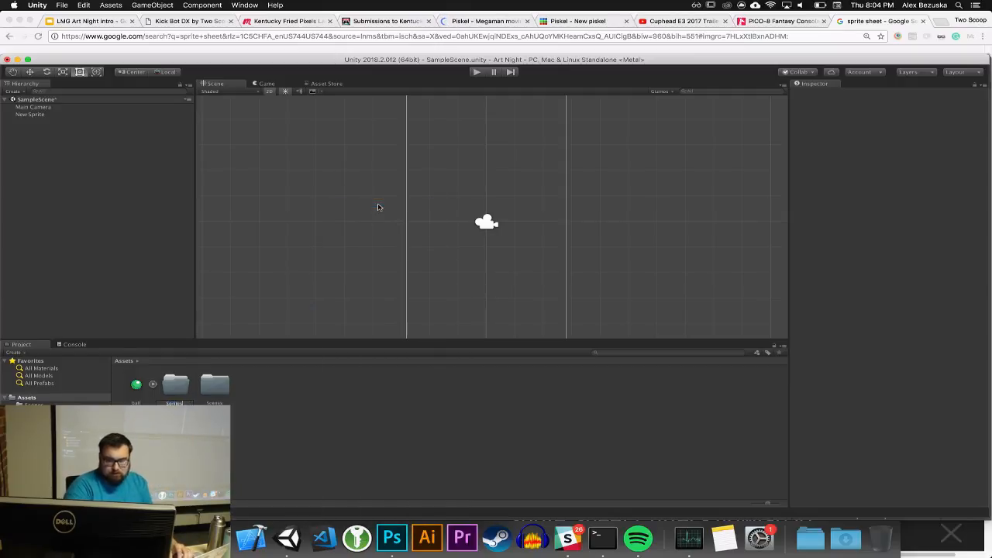
key("Return")
left_click(284, 405)
Move the ball image into the Sprites folder and select it there
left_click_drag(136, 386, 213, 385)
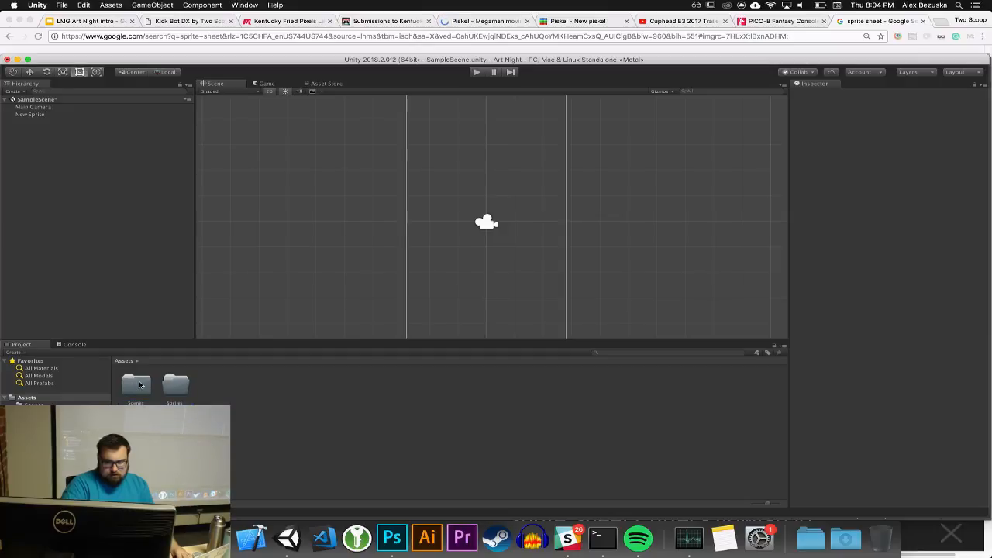
double_click(172, 388)
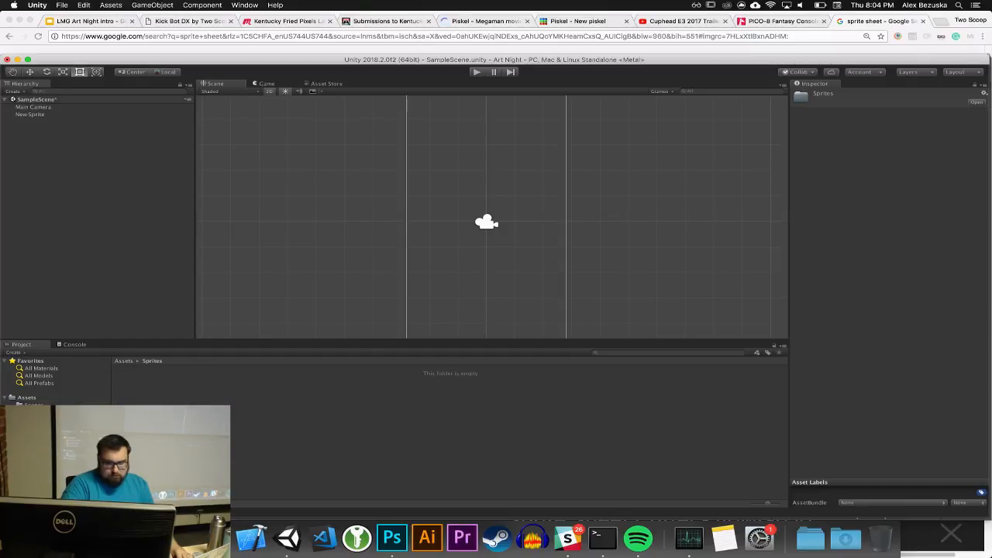
left_click(33, 404)
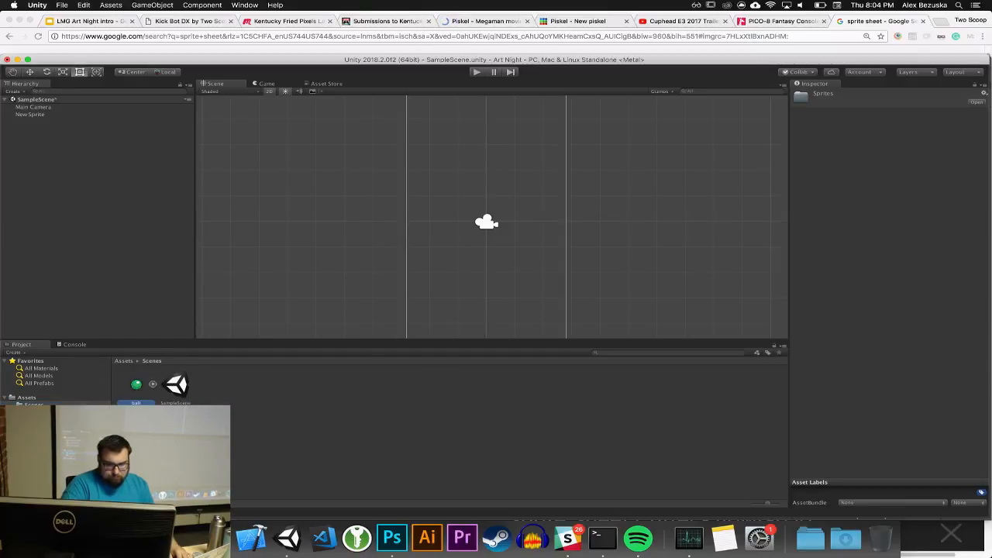
left_click_drag(136, 384, 32, 412)
left_click(32, 411)
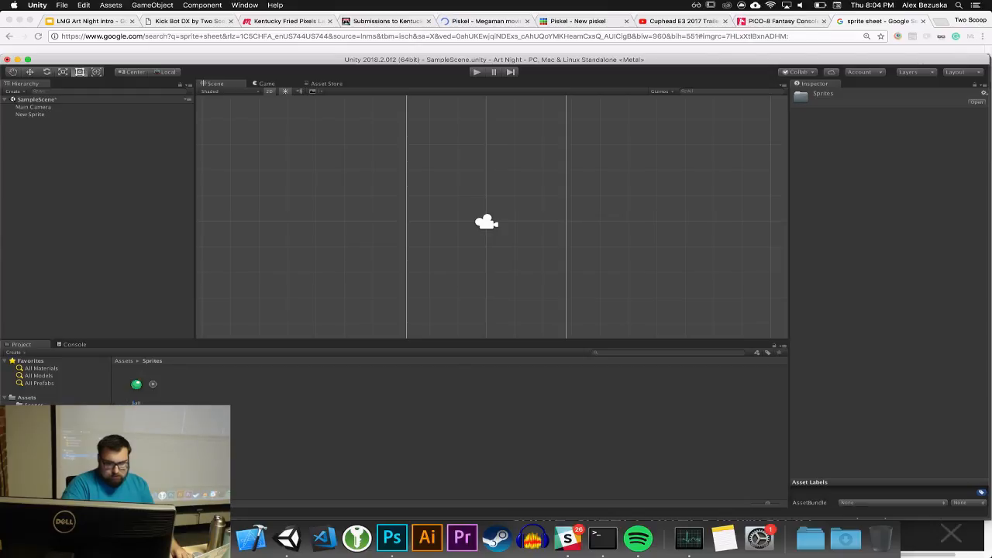
left_click(137, 385)
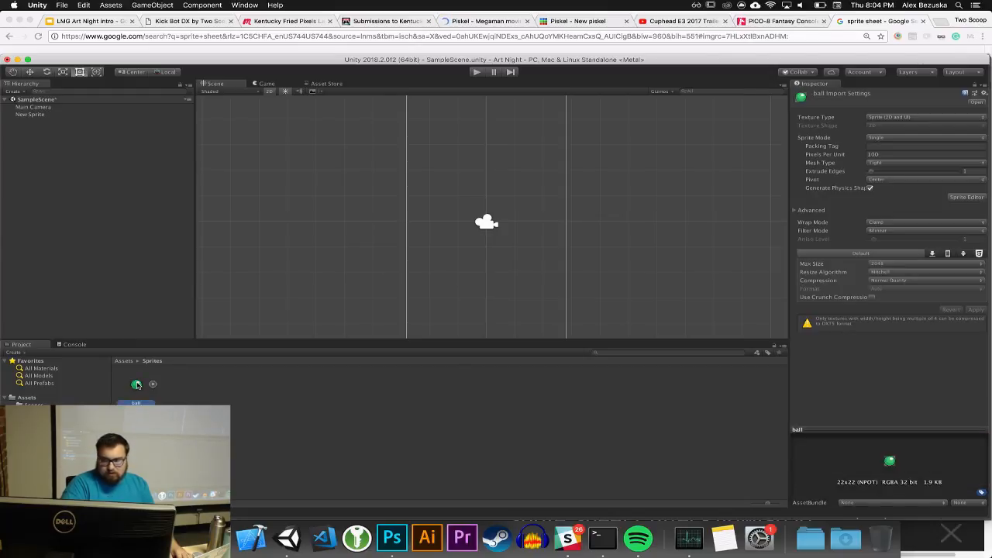
Rename the New Sprite object in SampleScene as Ball
left_click(22, 116)
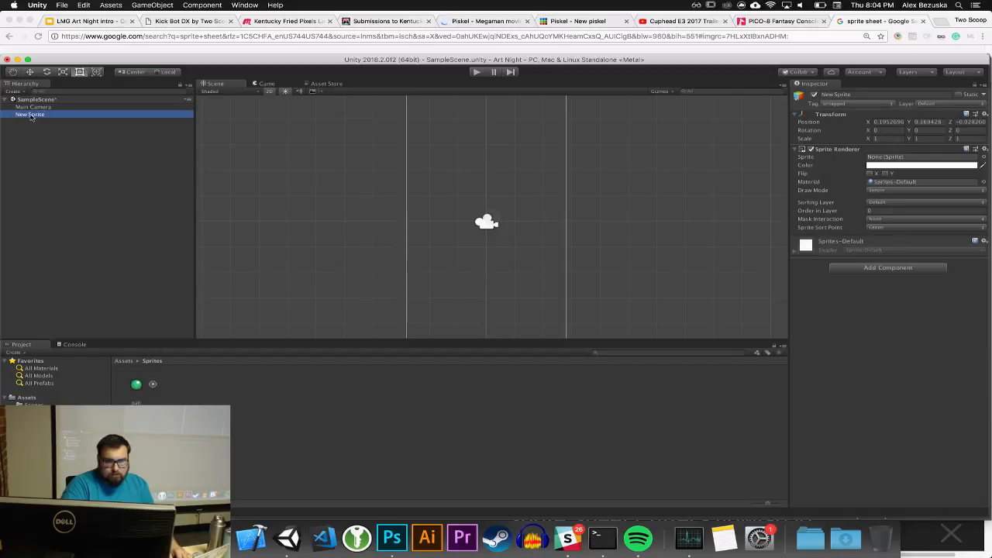
left_click(852, 93)
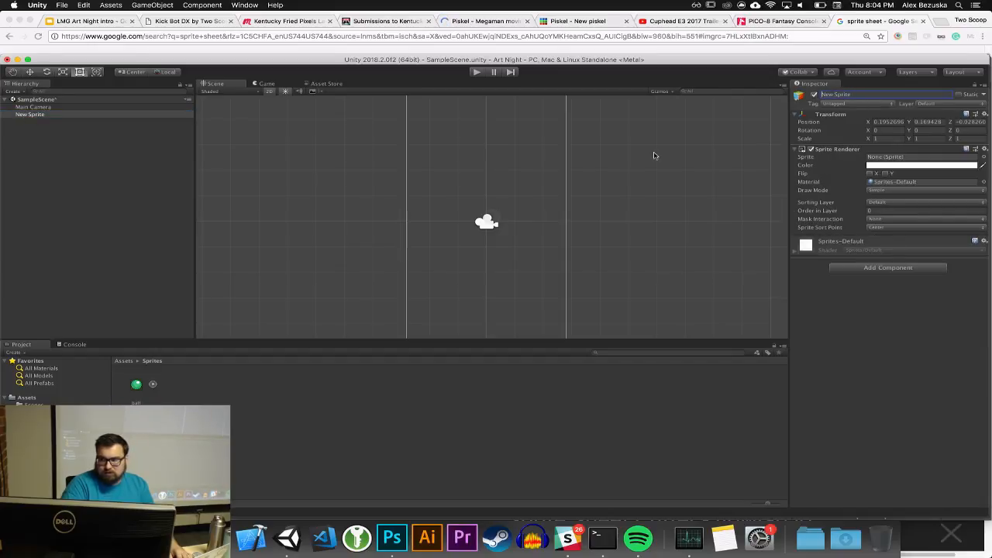
type("ball")
key("Return")
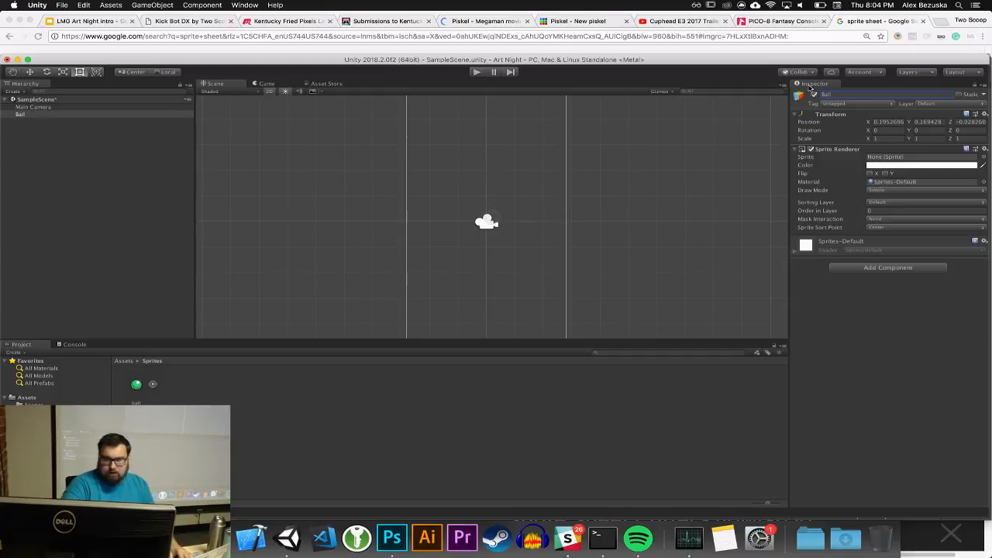
Assign the ball image as the sprite of the Ball object's Sprite Renderer
left_click(137, 386)
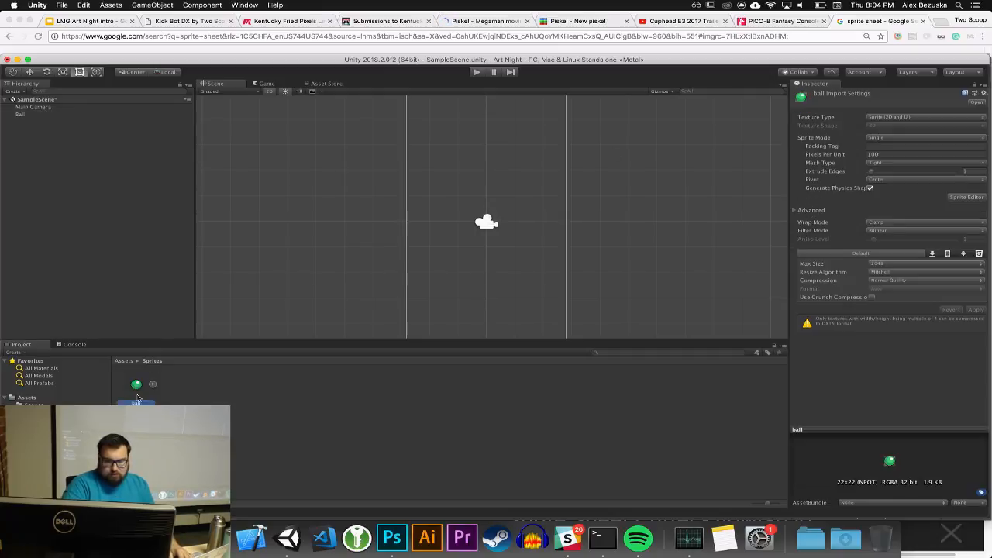
left_click(21, 115)
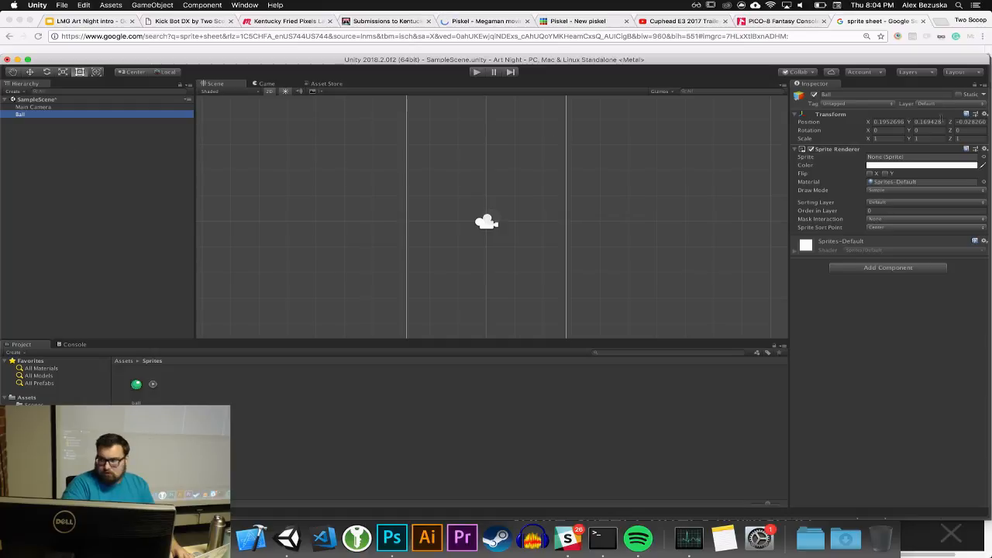
left_click_drag(137, 387, 879, 159)
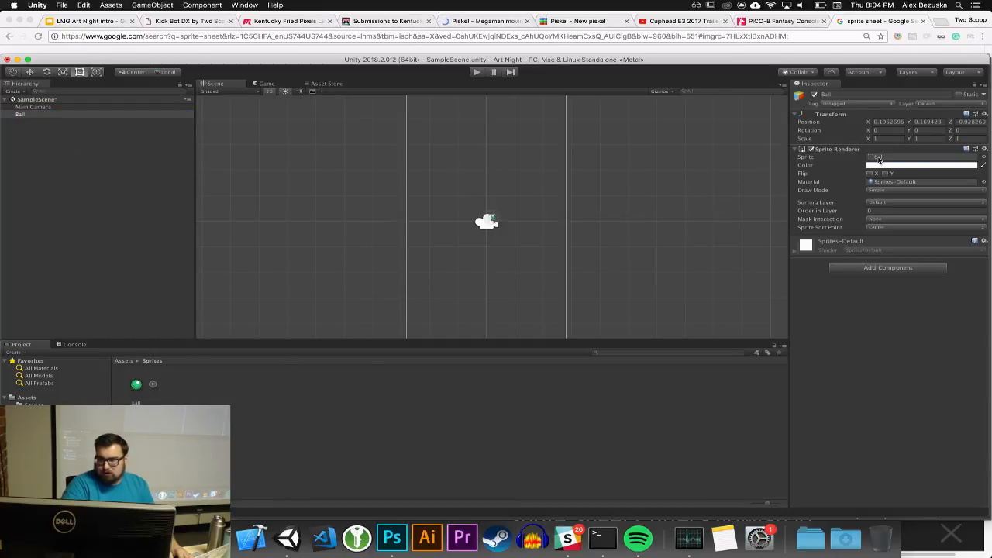
Set the ball texture's Filter Mode to Point (no filter) and apply the import settings
scroll(496, 237, "up", 5)
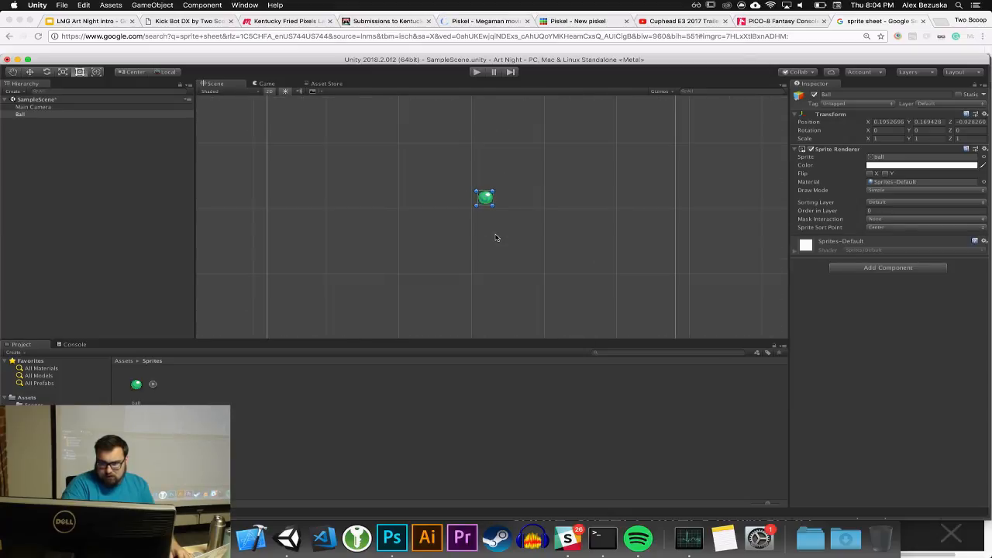
scroll(484, 203, "up", 5)
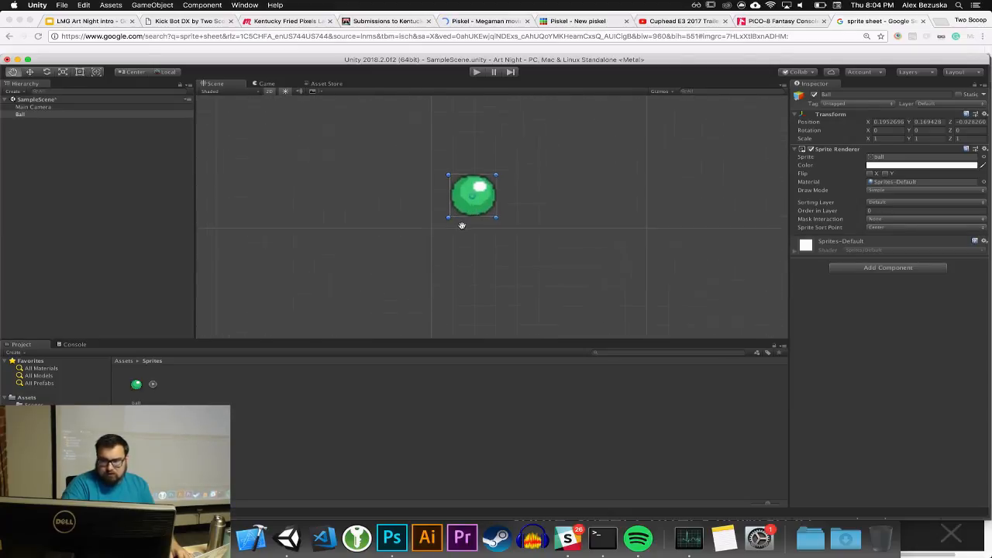
scroll(434, 248, "up", 6)
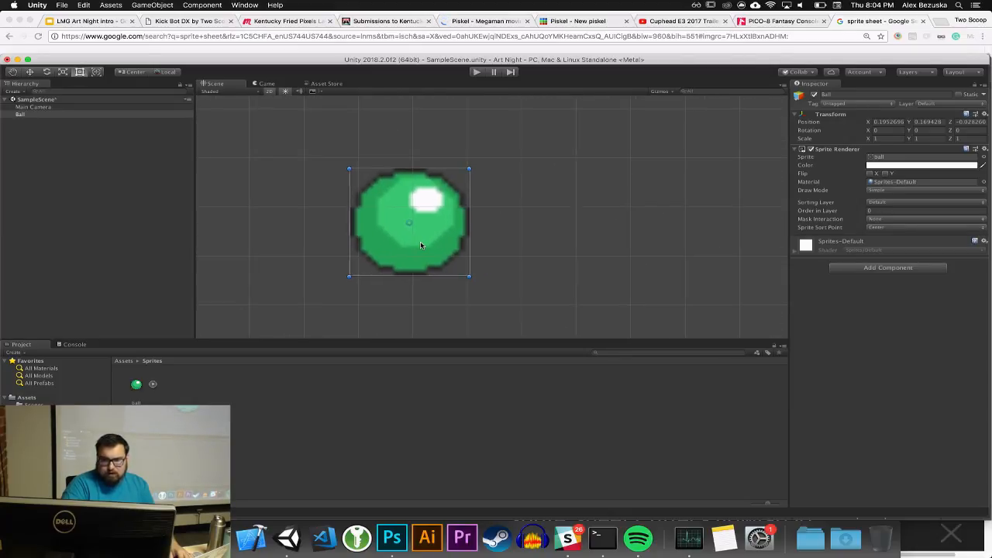
scroll(425, 228, "up", 2)
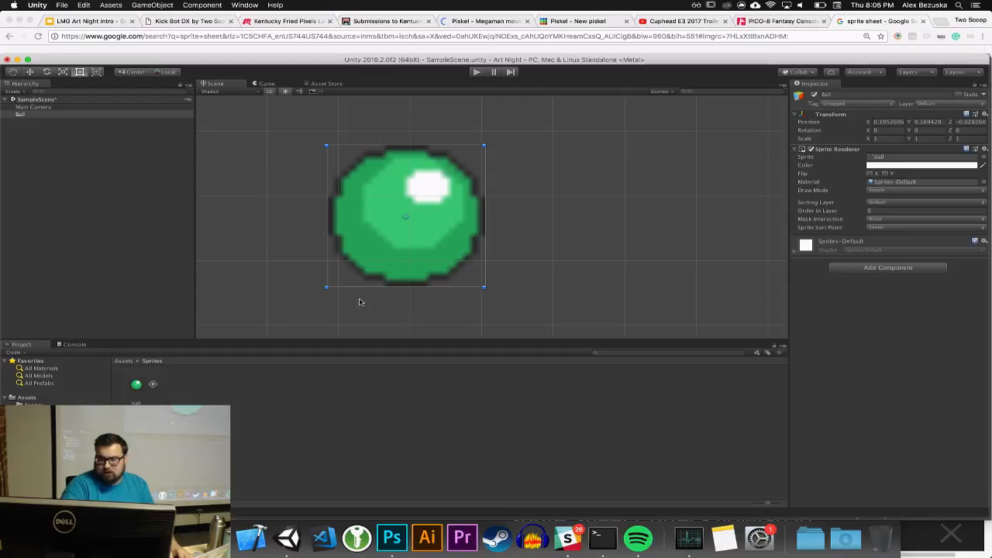
left_click(137, 388)
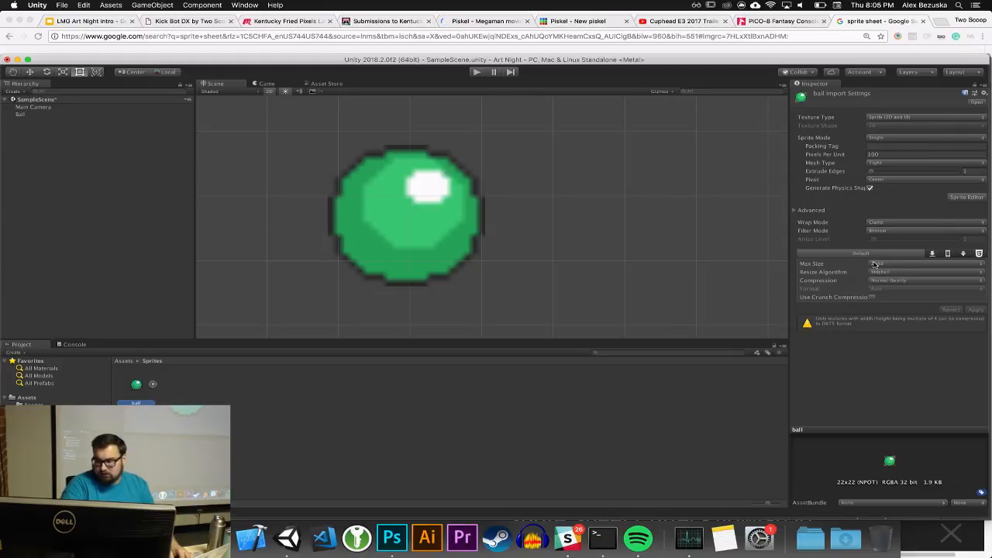
left_click(878, 233)
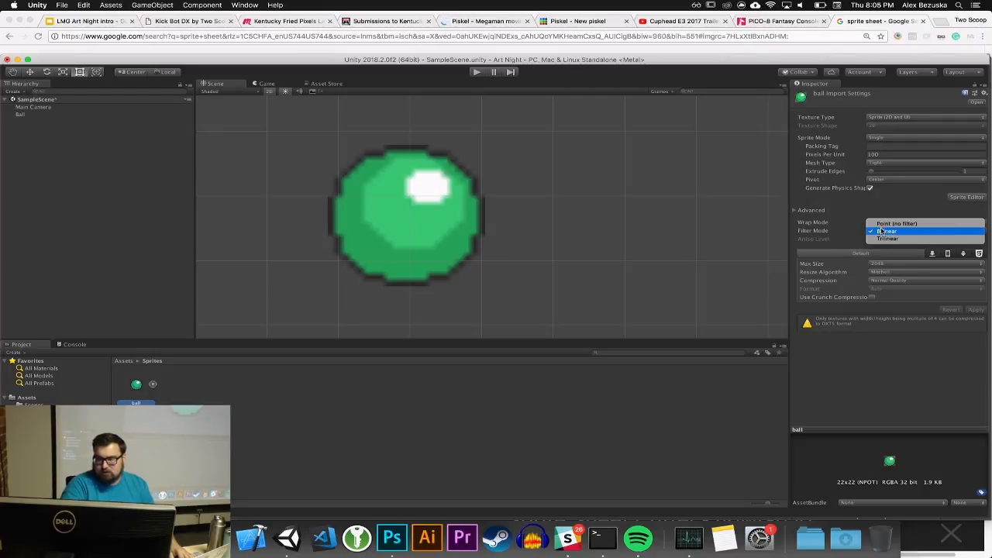
left_click(887, 223)
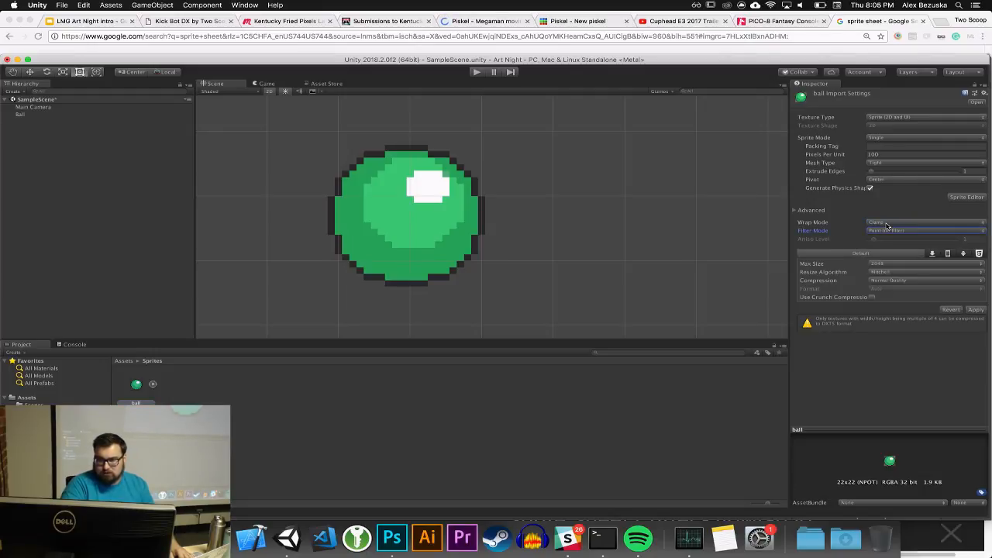
left_click(975, 310)
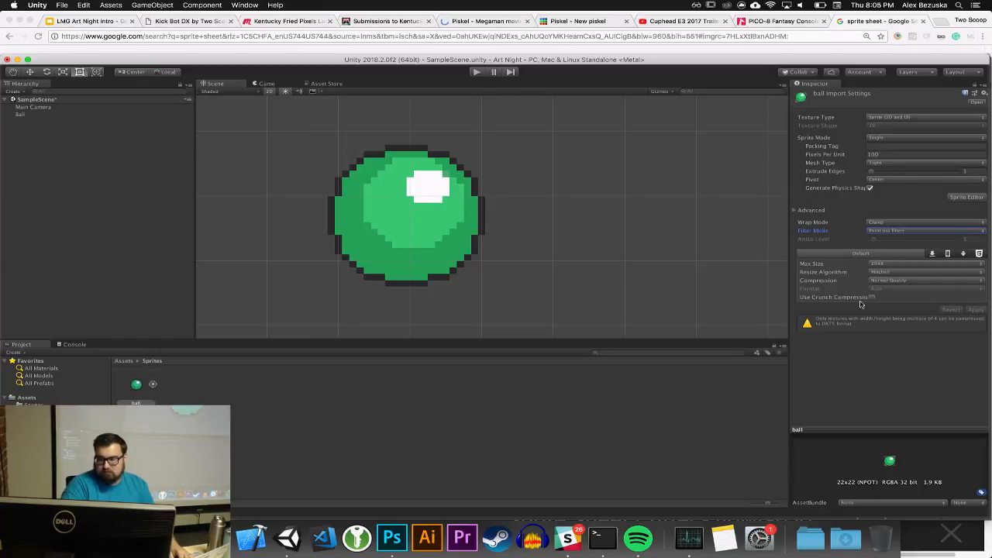
Select the Ball in the scene and move it to about X 0.179, Y 0.146
left_click(407, 221)
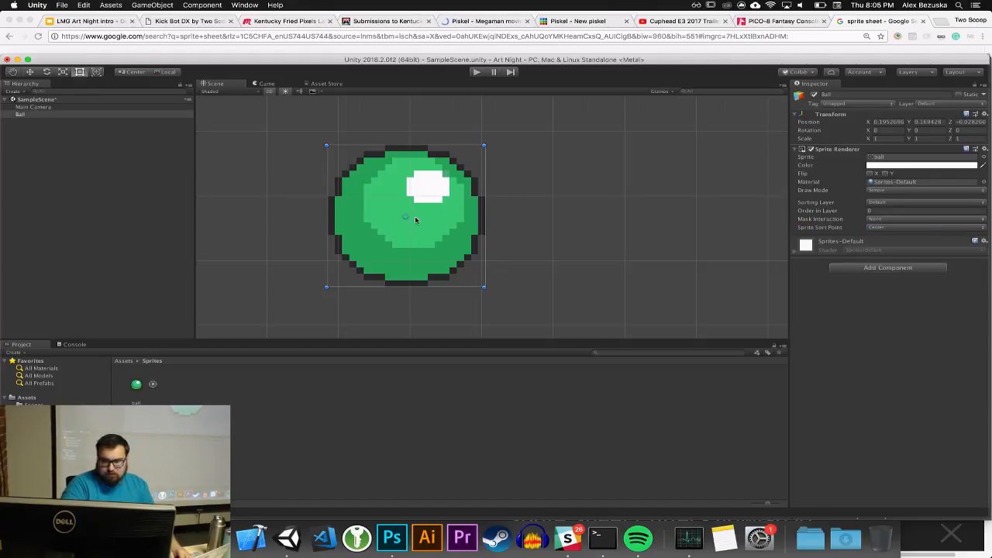
scroll(456, 233, "down", 5)
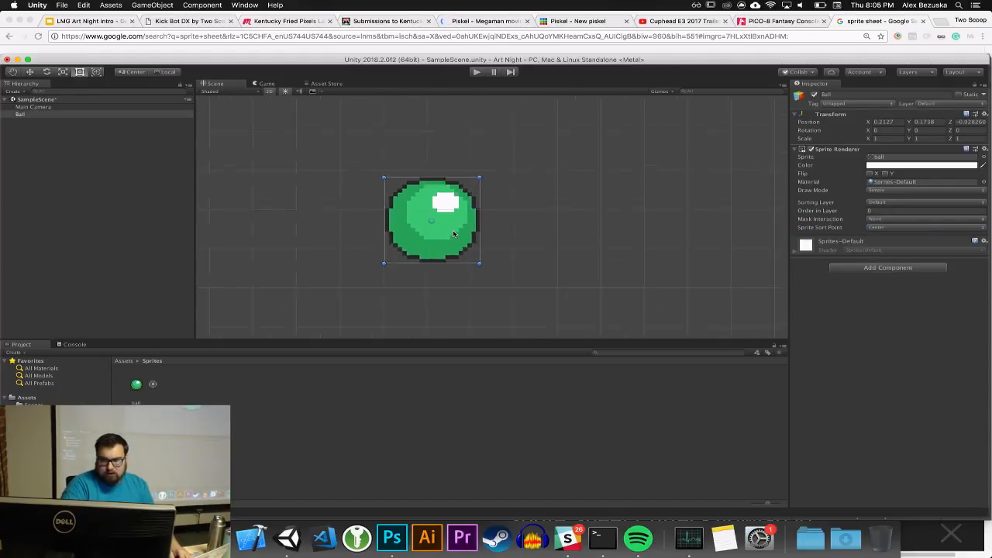
scroll(452, 234, "up", 8)
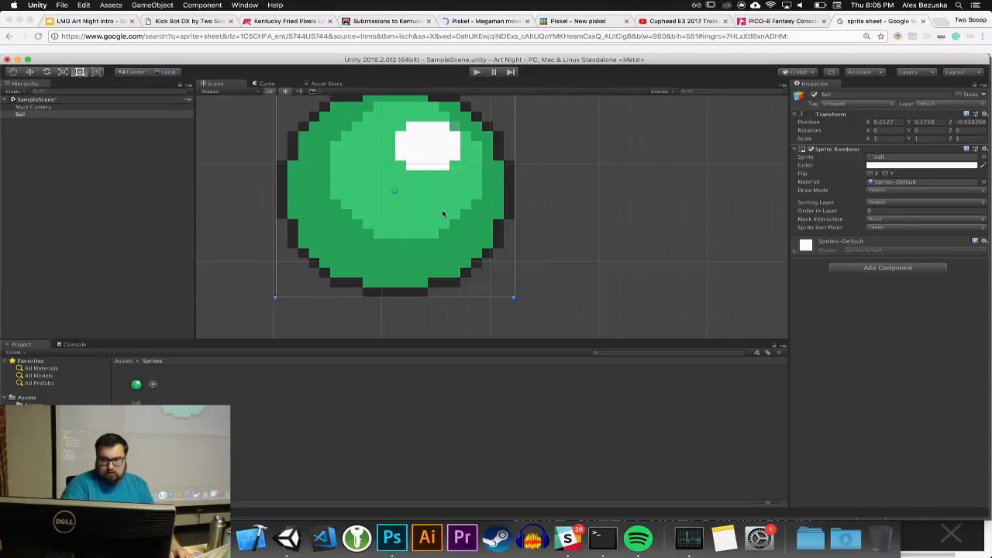
scroll(443, 221, "down", 2)
scroll(442, 221, "down", 3)
left_click_drag(436, 214, 424, 225)
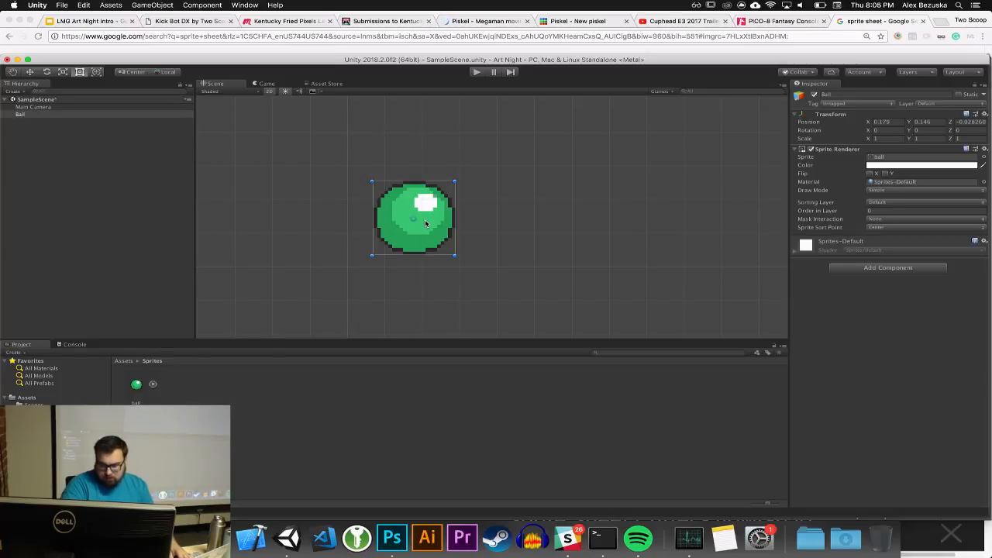
Switch to Photoshop, enlarge the layer list area and duplicate Layer 1 with the green ball
left_click(393, 536)
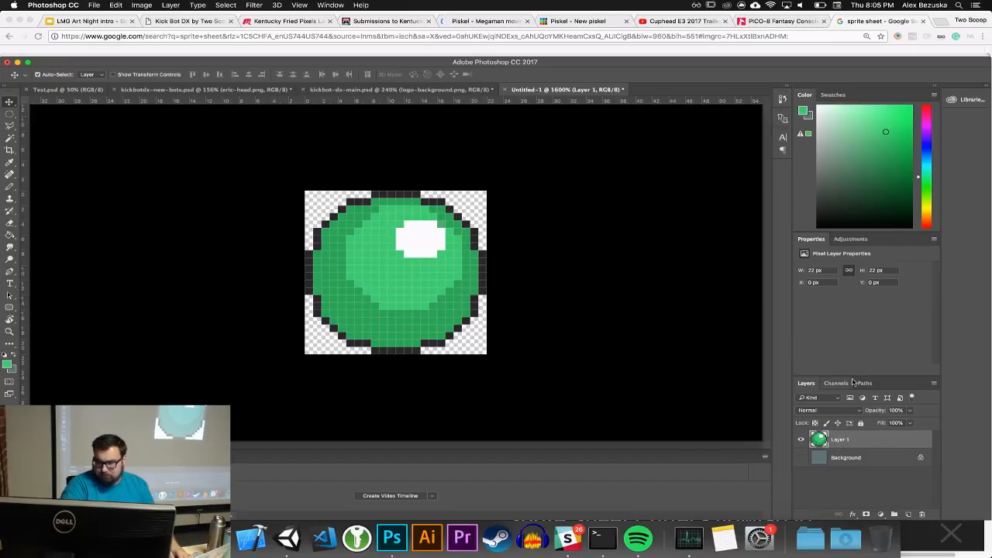
left_click_drag(855, 377, 851, 258)
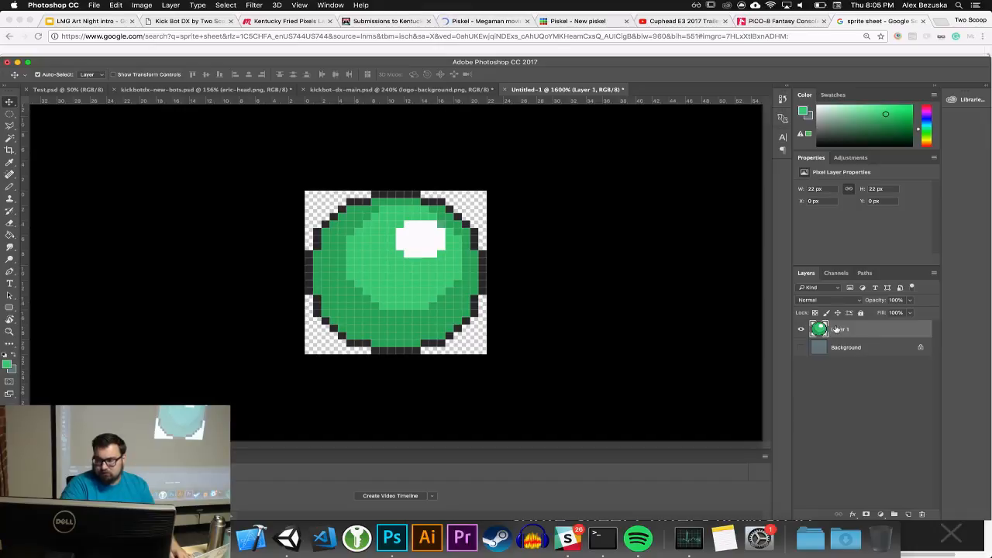
left_click_drag(819, 330, 910, 513)
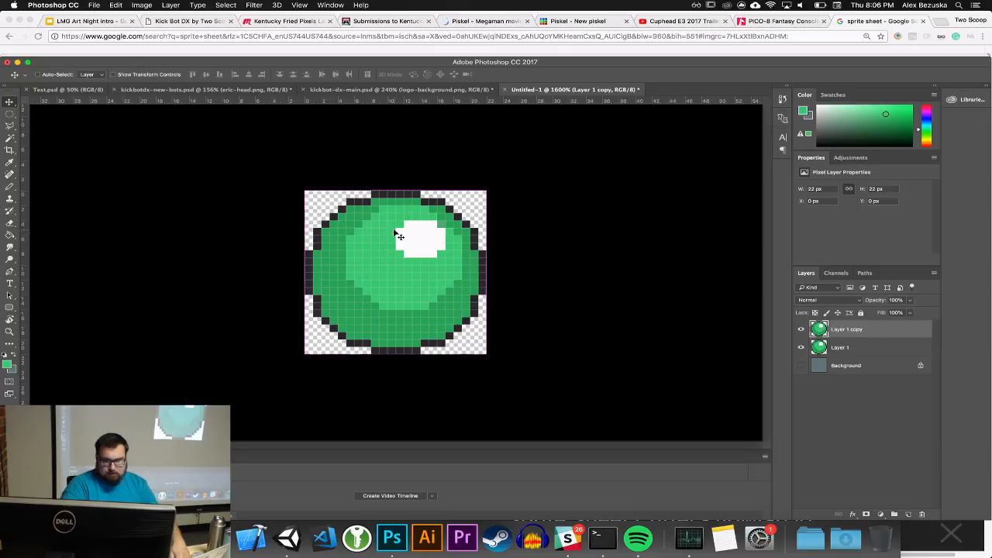
key("super+t")
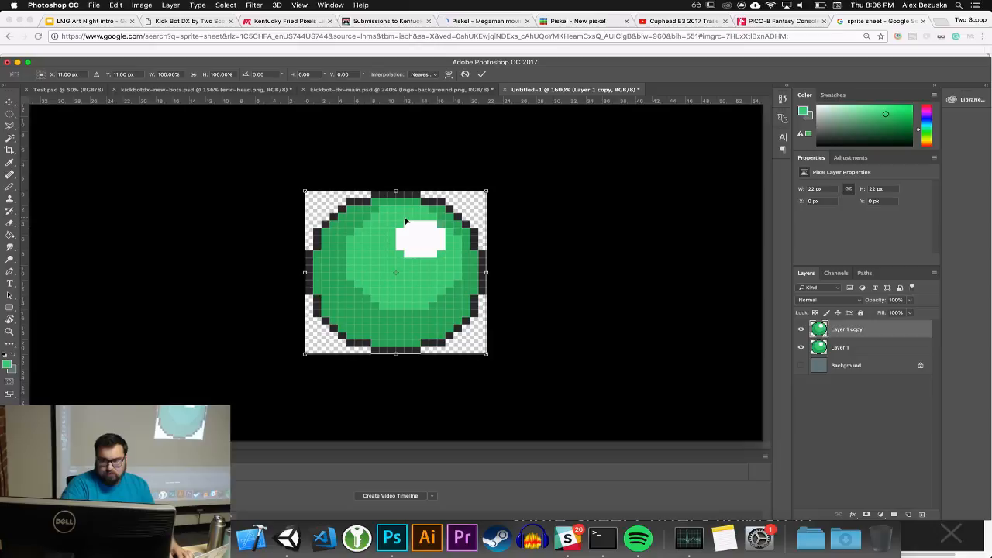
key("Return")
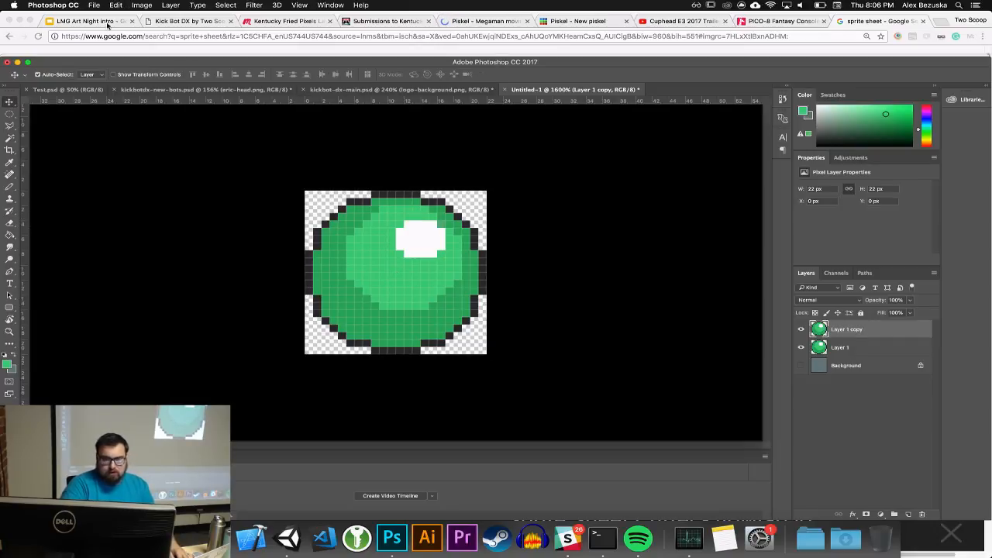
Enlarge the canvas to 128 by 128 pixels with the ball kept at the centre
left_click(144, 5)
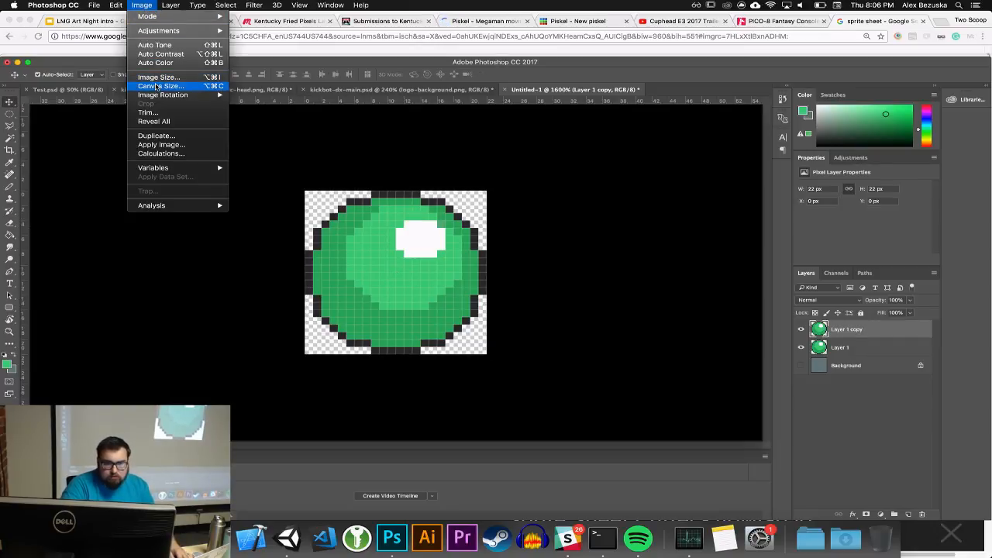
left_click(156, 86)
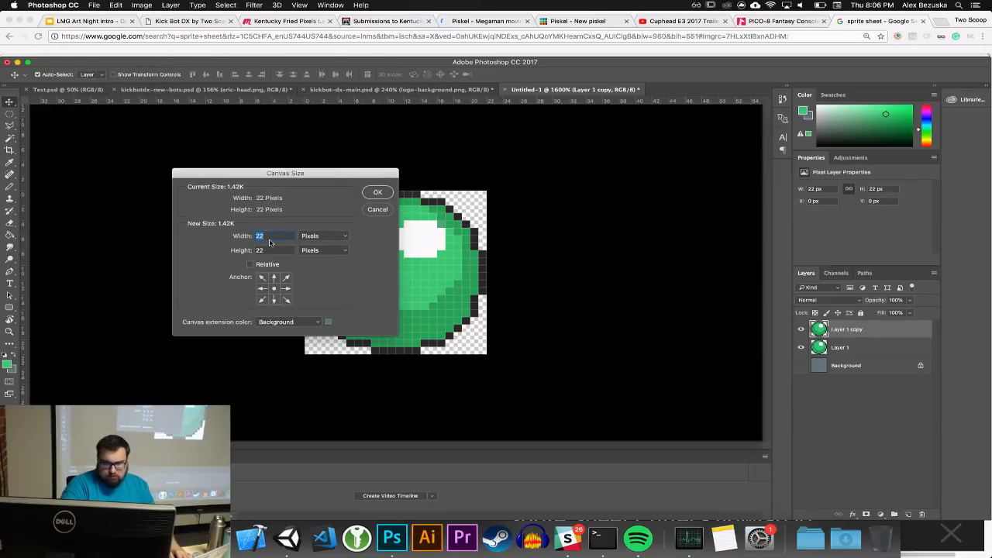
type("128")
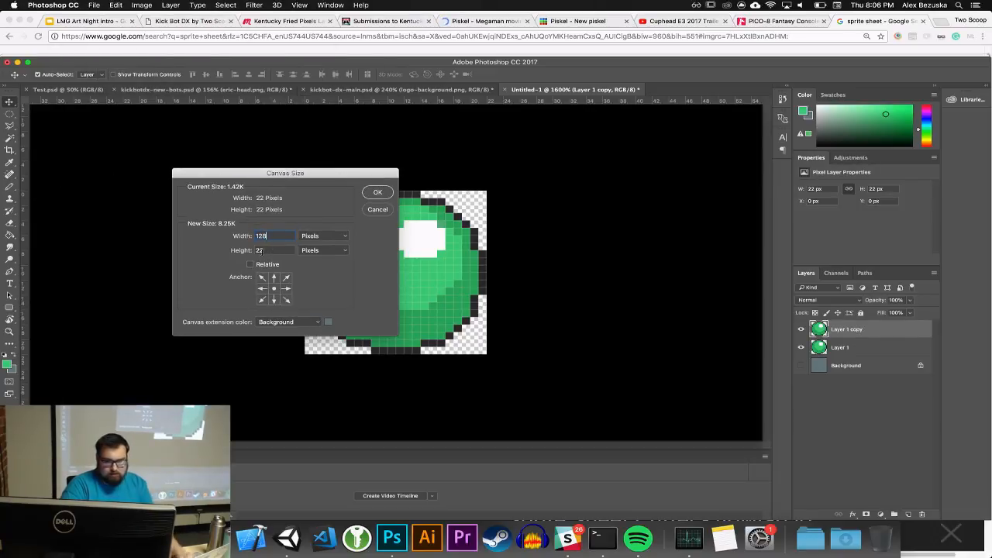
type("128")
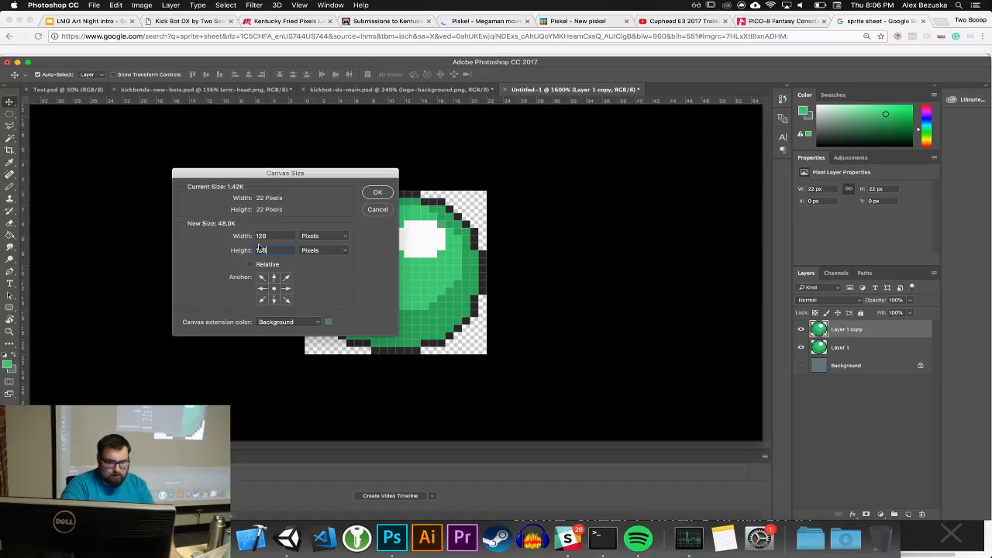
left_click(378, 192)
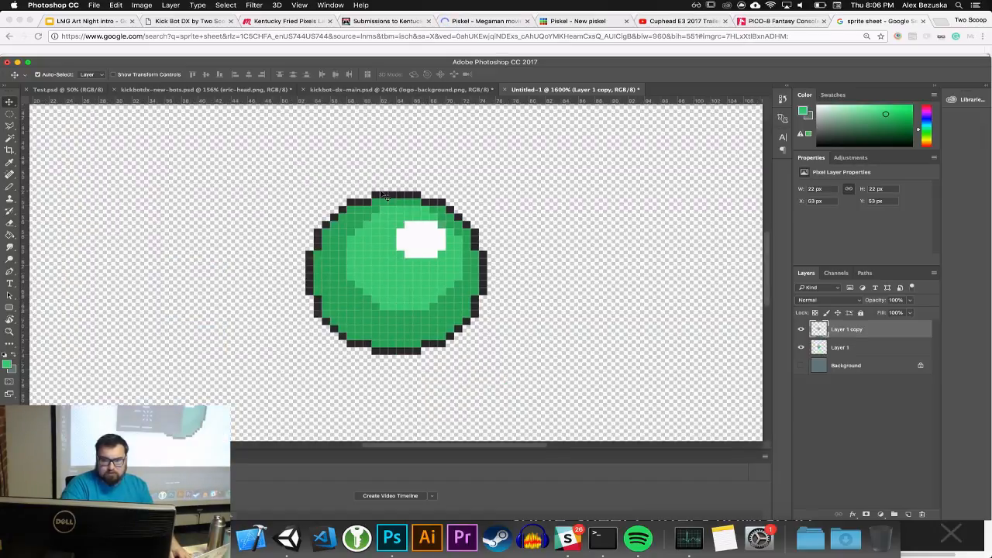
Rename Layer 1 as frame 1
key("super+minus")
key("super+minus")
key("super+minus")
key("super+minus")
key("super+minus")
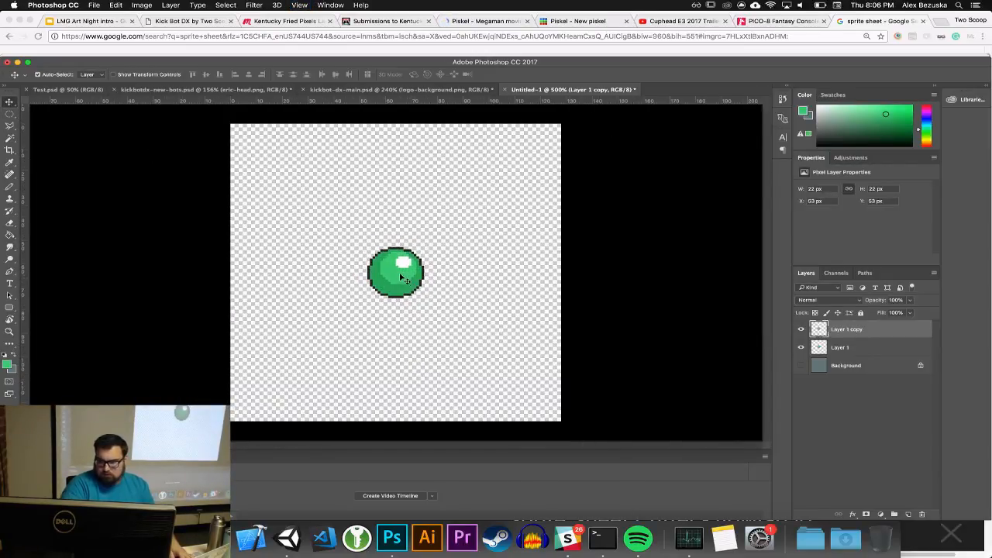
left_click(841, 348)
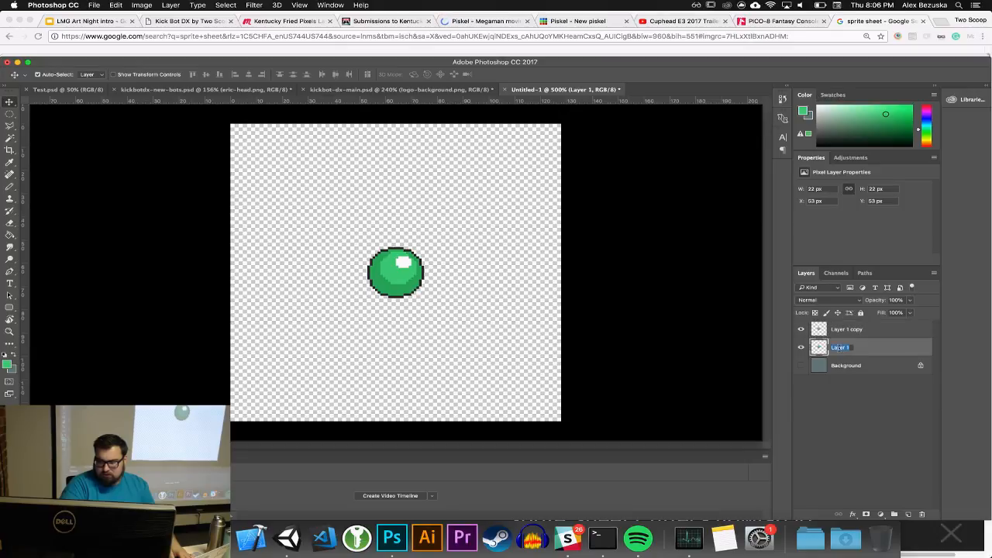
type("flam")
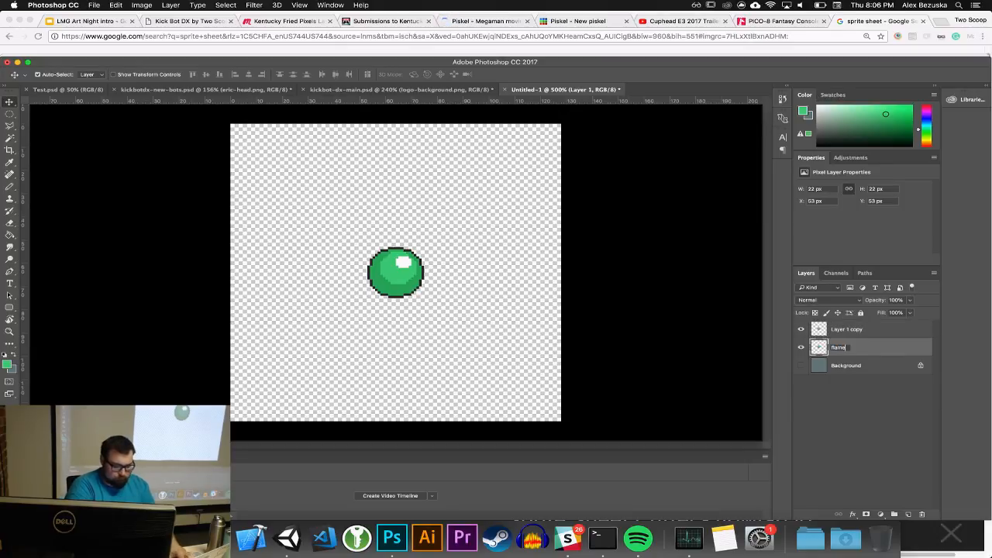
key("Return")
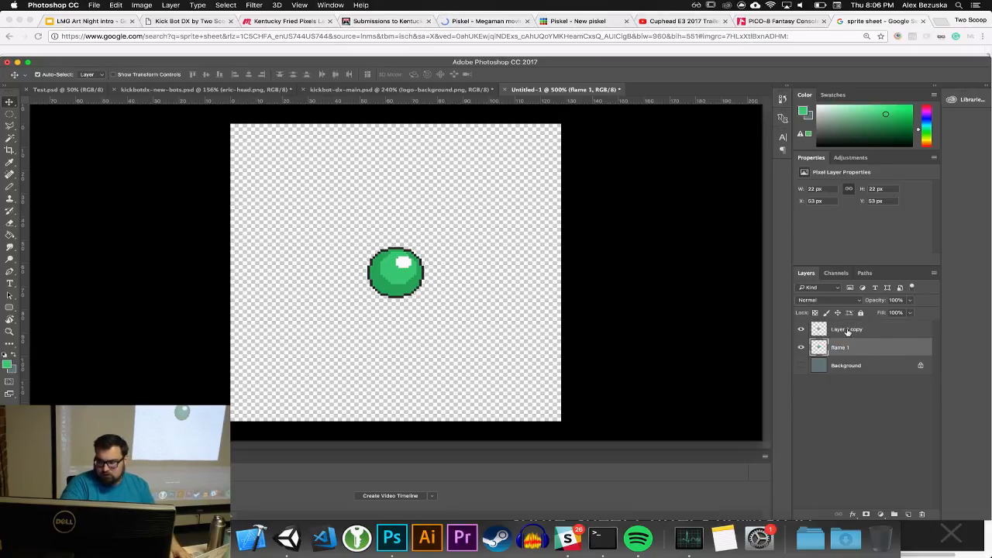
Rename the Layer 1 copy layer as frame 10
left_click(848, 330)
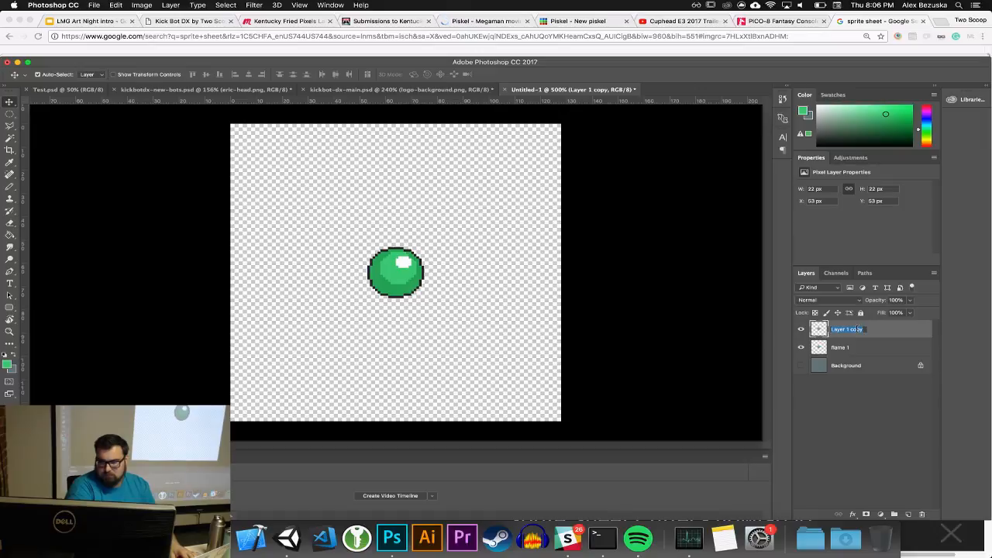
type("flame 2")
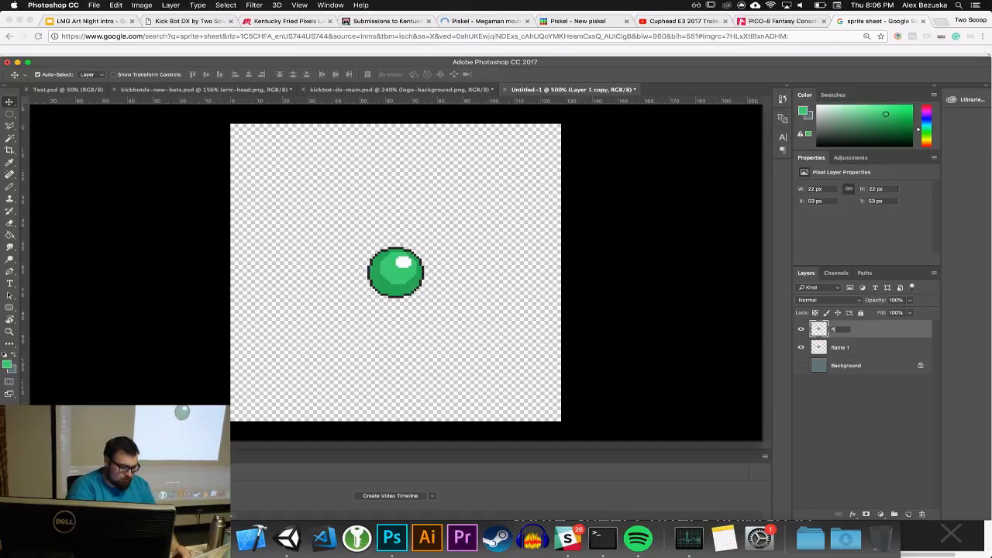
type("0")
key("Return")
Move the frame 1 ball straight up to Y 2 px, near the canvas's upper edge
left_click(852, 353)
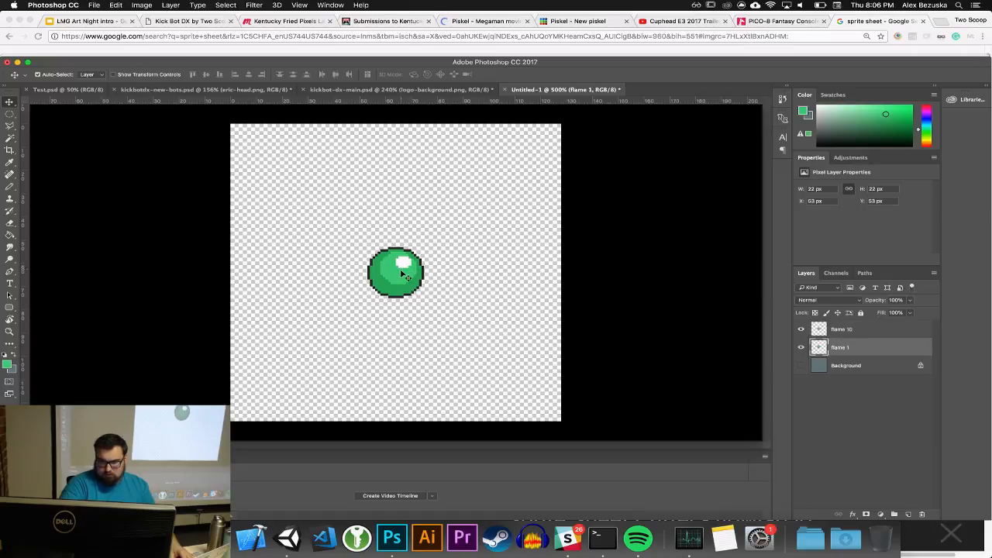
key("Up")
left_click_drag(401, 261, 399, 141)
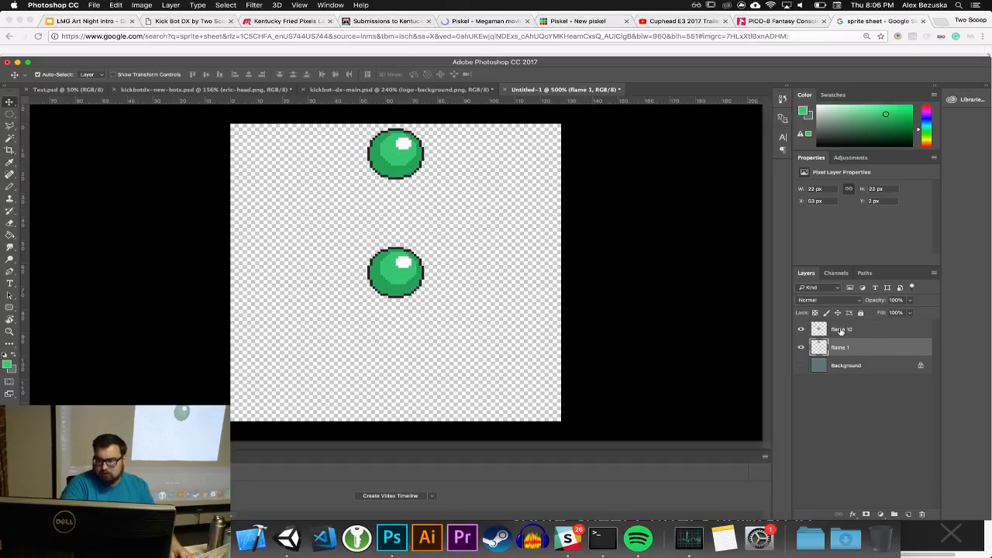
Move the frame 10 ball up to Y 15 px so it overlaps the frame 1 ball
left_click(840, 331)
left_click_drag(409, 277, 407, 189)
left_click(841, 346)
right_click(839, 351)
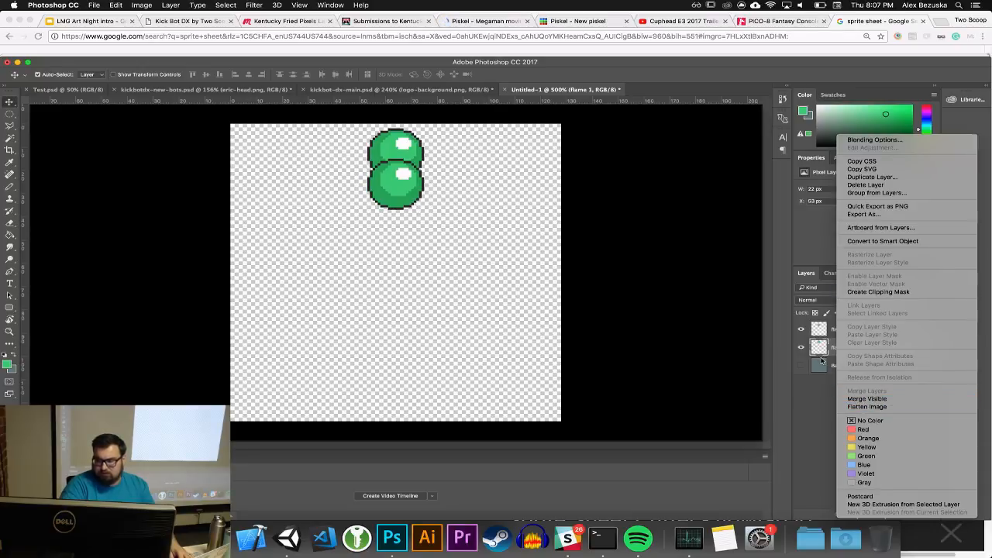
key("Escape")
Rename the frame 10 layer as frame 5 and move its ball straight down to Y 103 px, near the canvas's lower edge
left_click(843, 330)
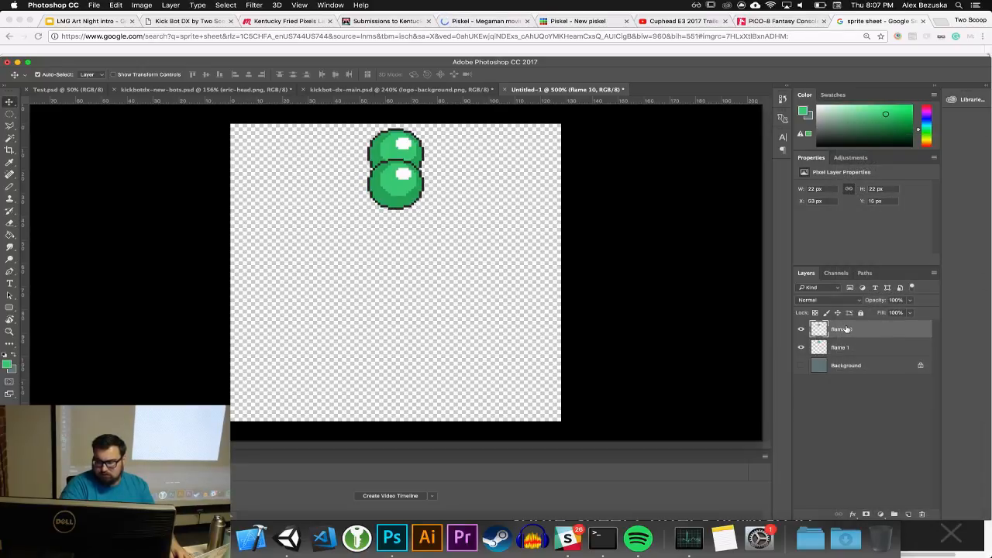
type("flame")
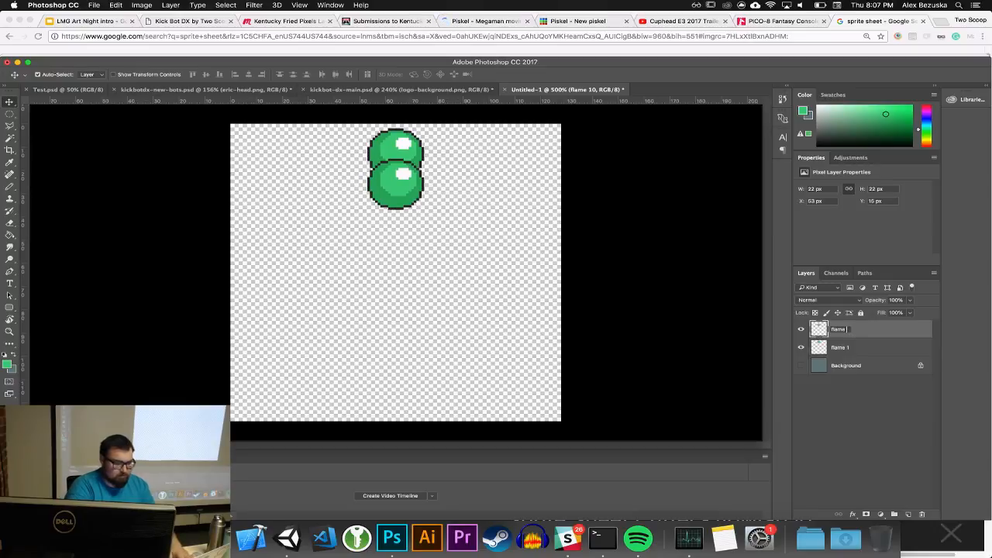
type(" 5")
key("Return")
left_click_drag(404, 185, 404, 391)
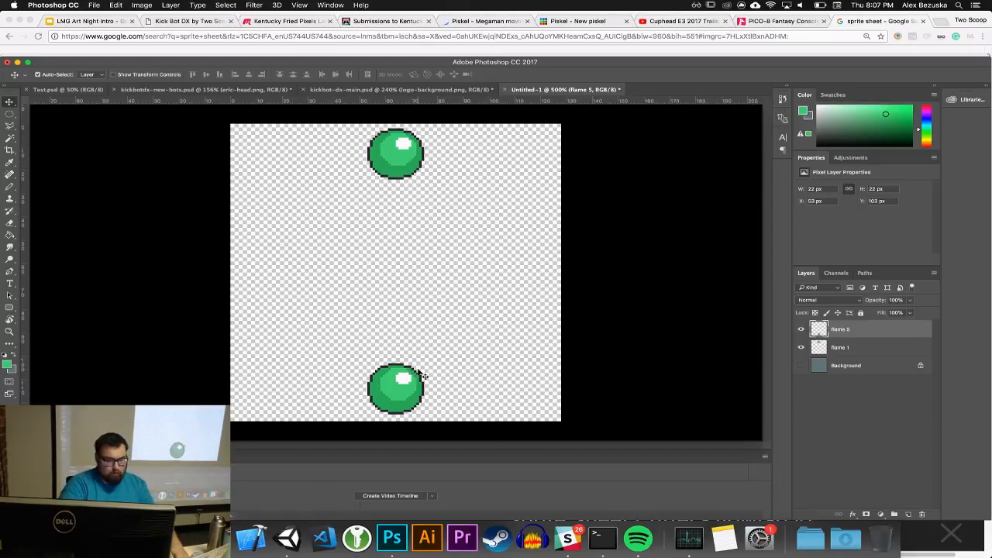
Switch to Chrome and search Google for "12 principles of animation"
key("super+Tab")
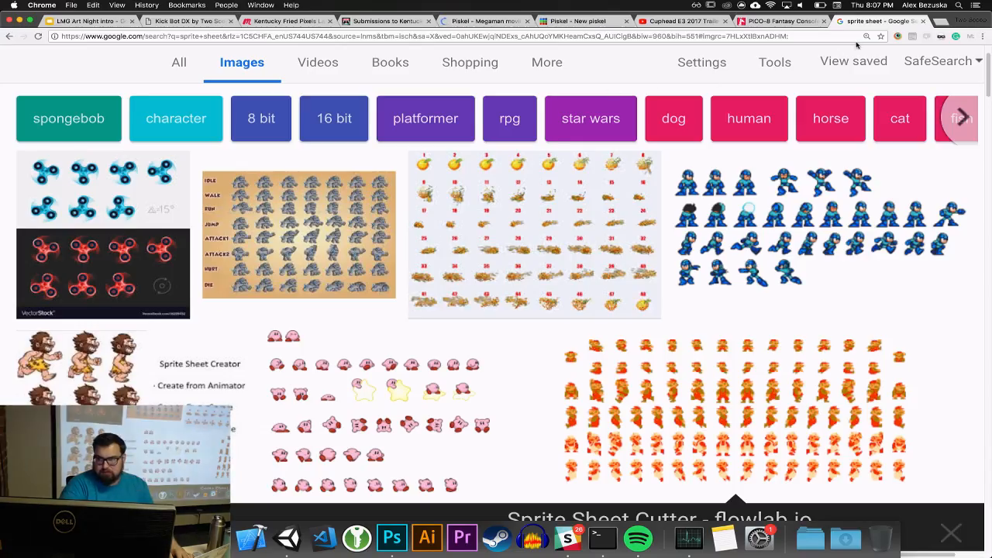
left_click(828, 36)
type("12 prim")
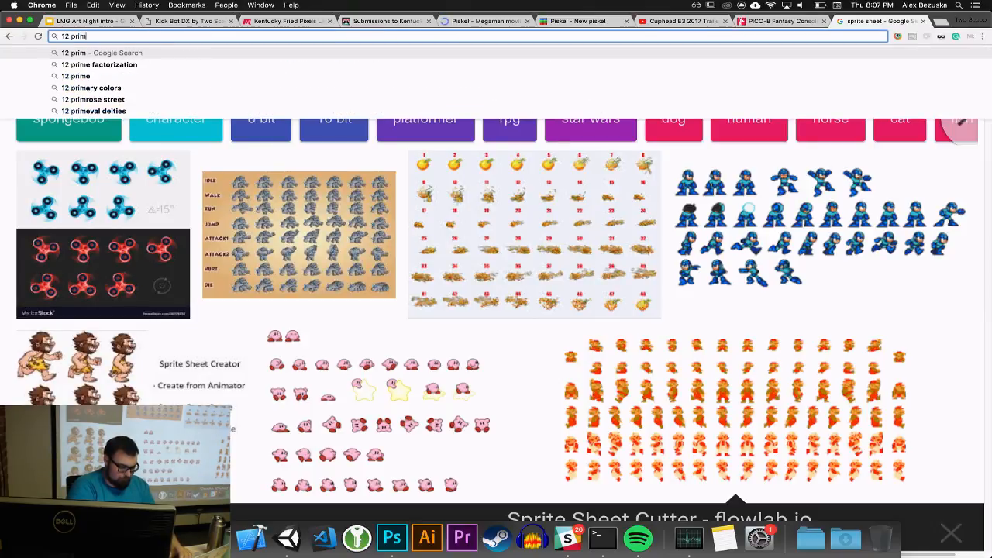
key("BackSpace")
type("nci")
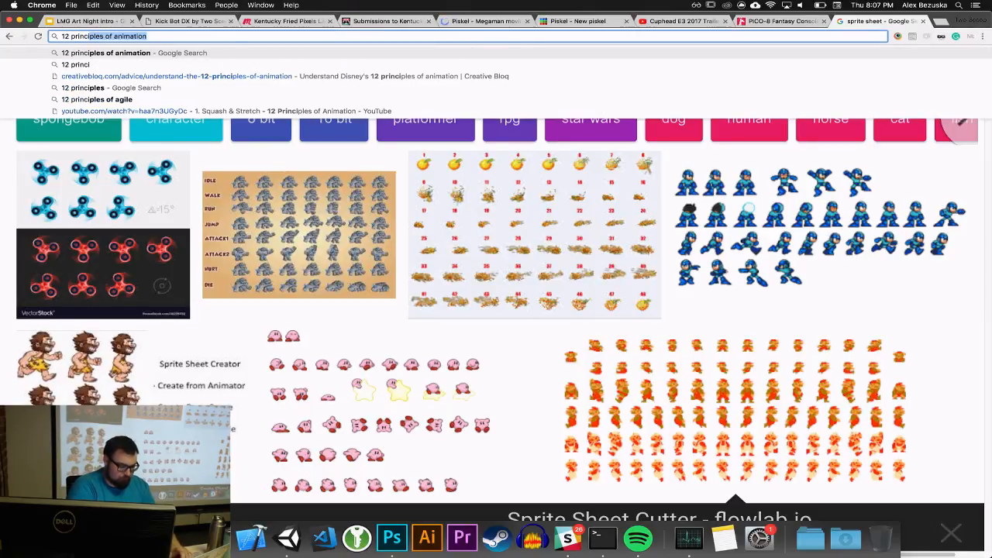
type("ples of animation")
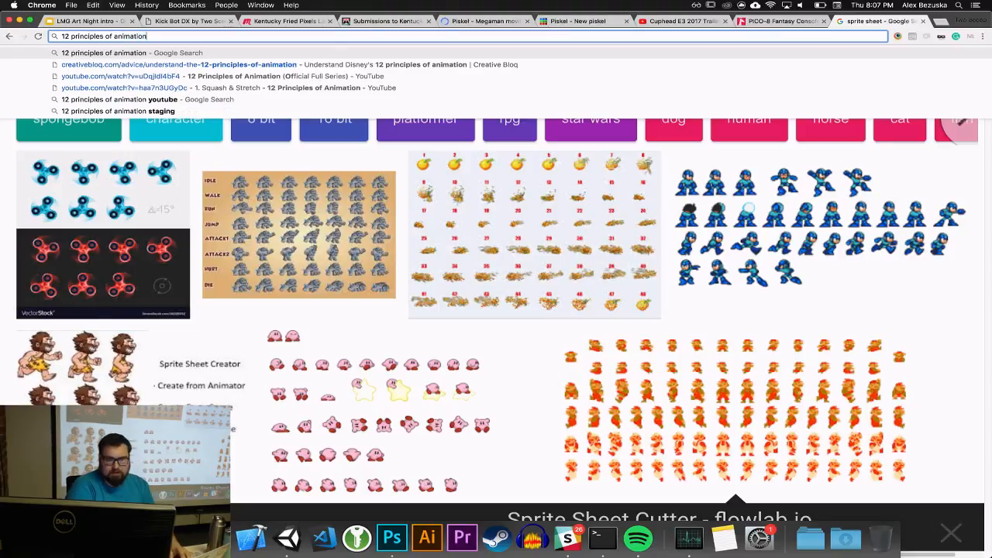
key("Return")
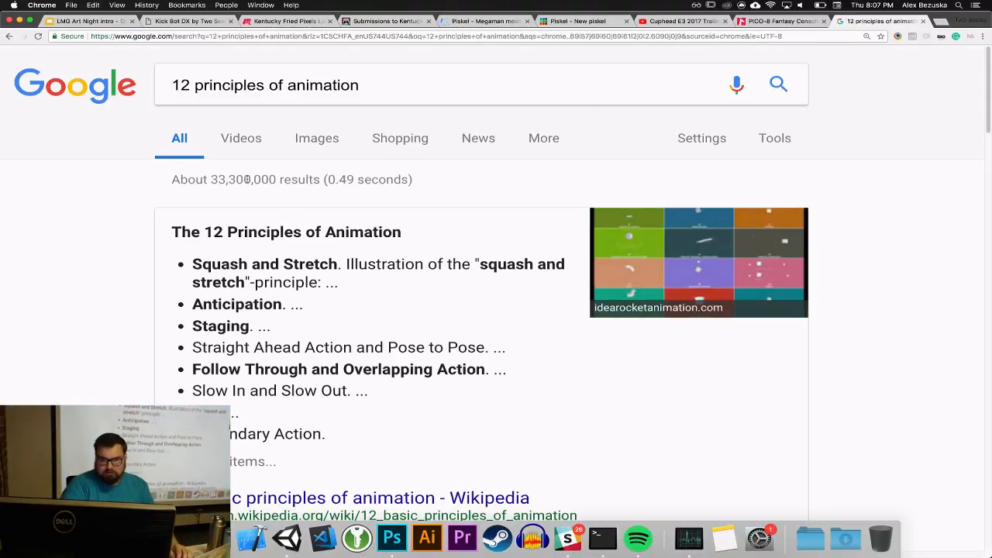
Look through the results on the animation principles and refine the search to "12 principles of animation tumblr"
scroll(303, 232, "down", 5)
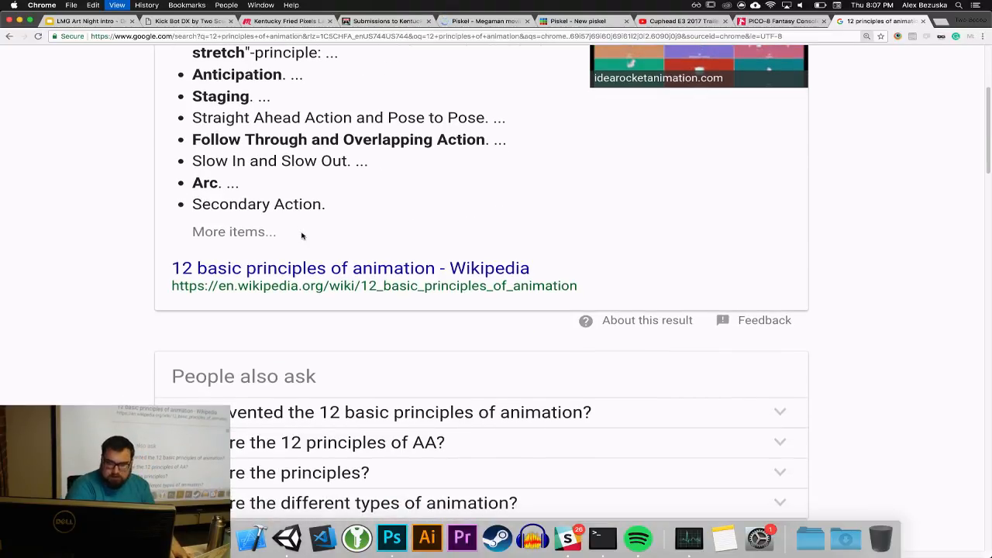
key("super+minus")
scroll(303, 236, "down", 10)
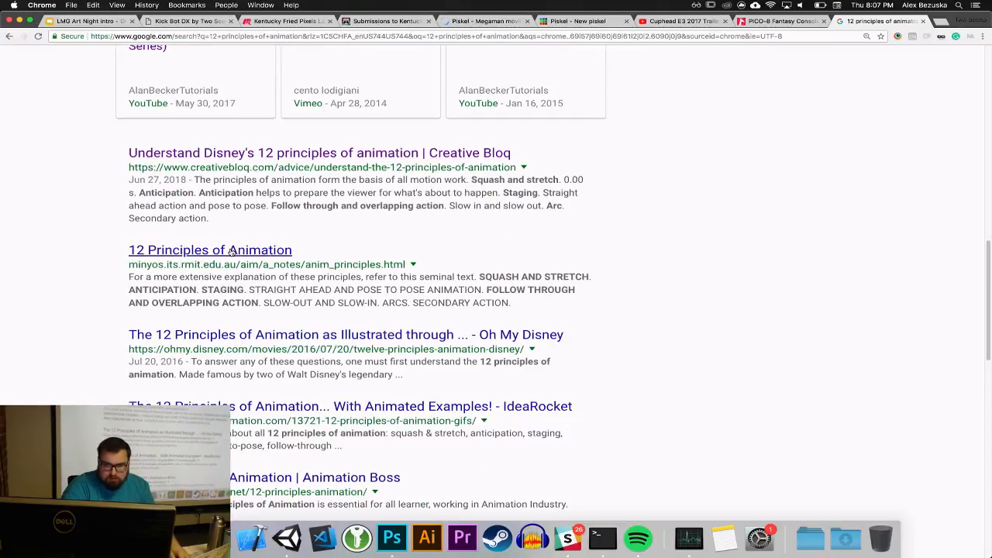
scroll(231, 251, "up", 15)
left_click(289, 77)
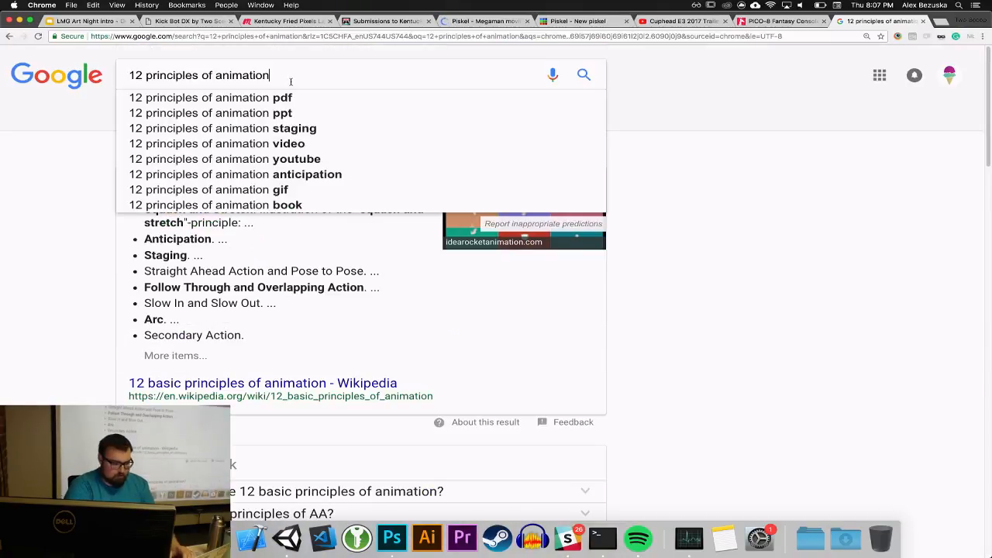
type("tumblr")
key("Return")
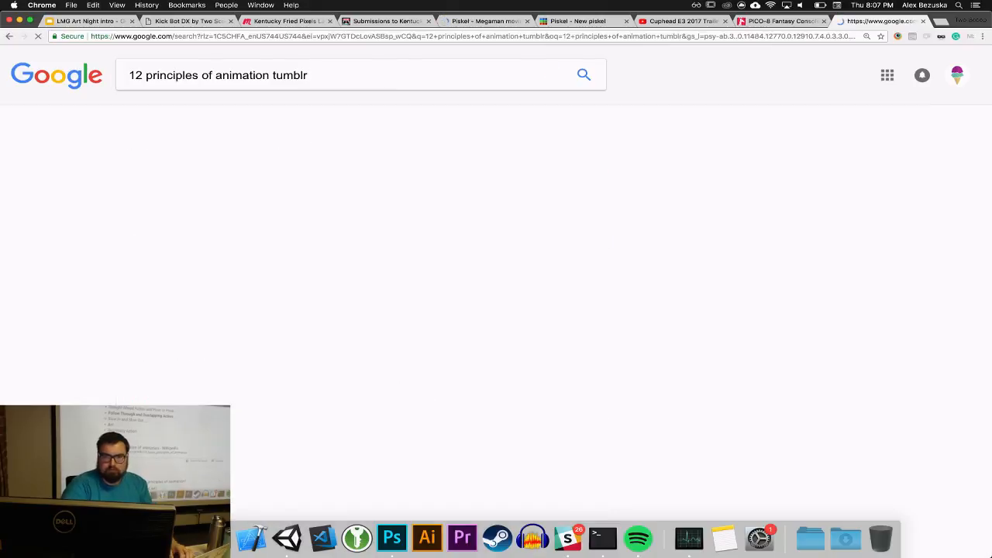
Open the12principles.tumblr.com from the search results and look over its animated examples of the animation principles
left_click(203, 175)
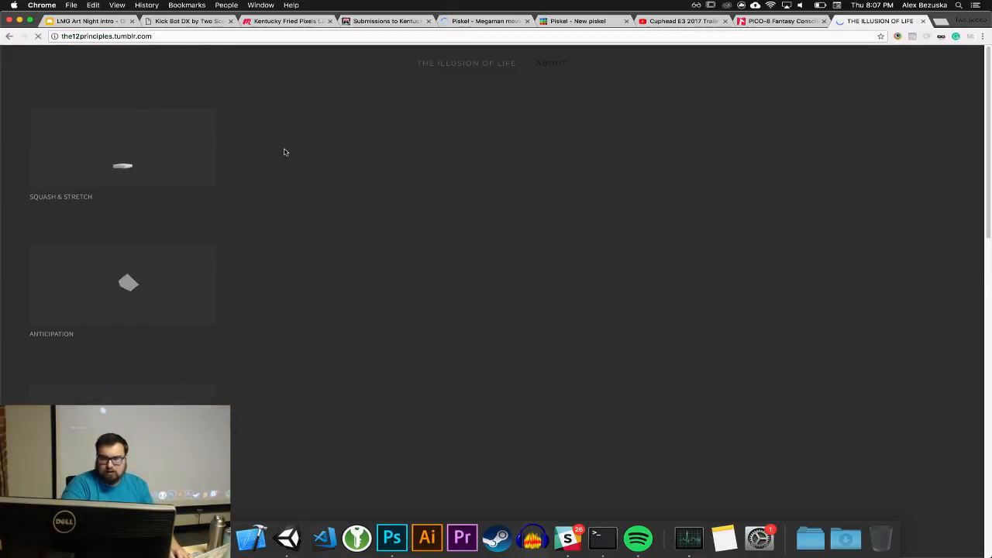
scroll(336, 214, "down", 5)
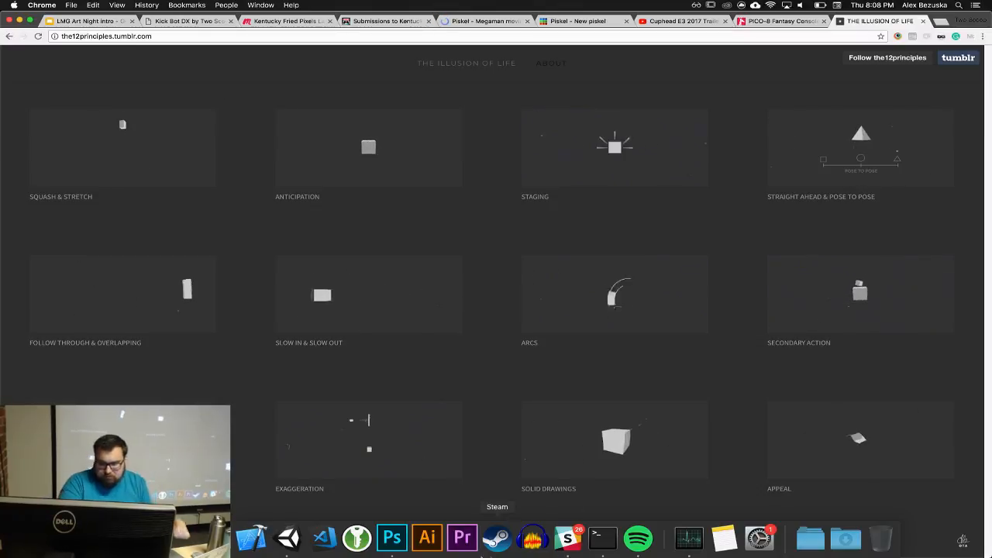
Switch to Photoshop and squash the frame 5 ball into a flat ellipse 34 px wide and 8 px high
left_click(392, 537)
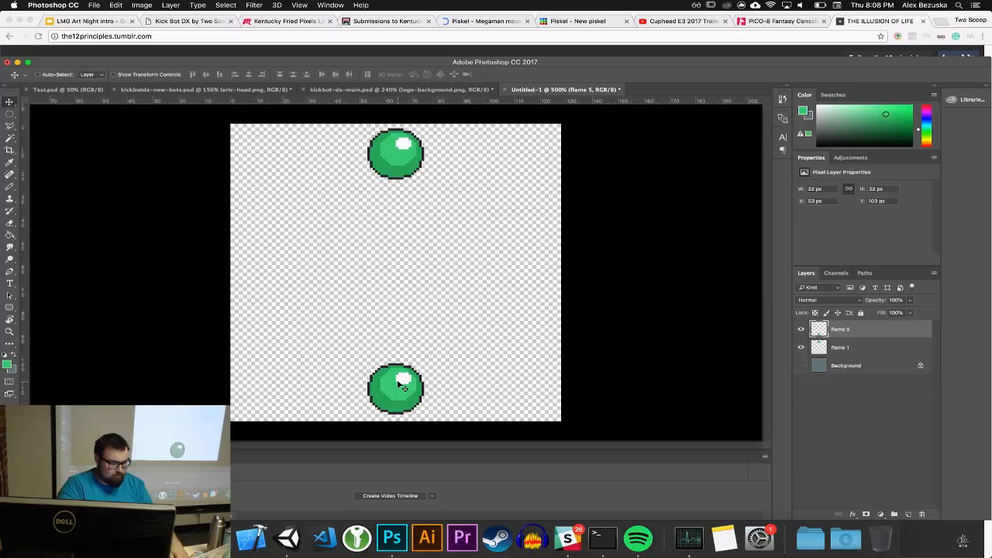
key("super+t")
left_click_drag(395, 362, 398, 395)
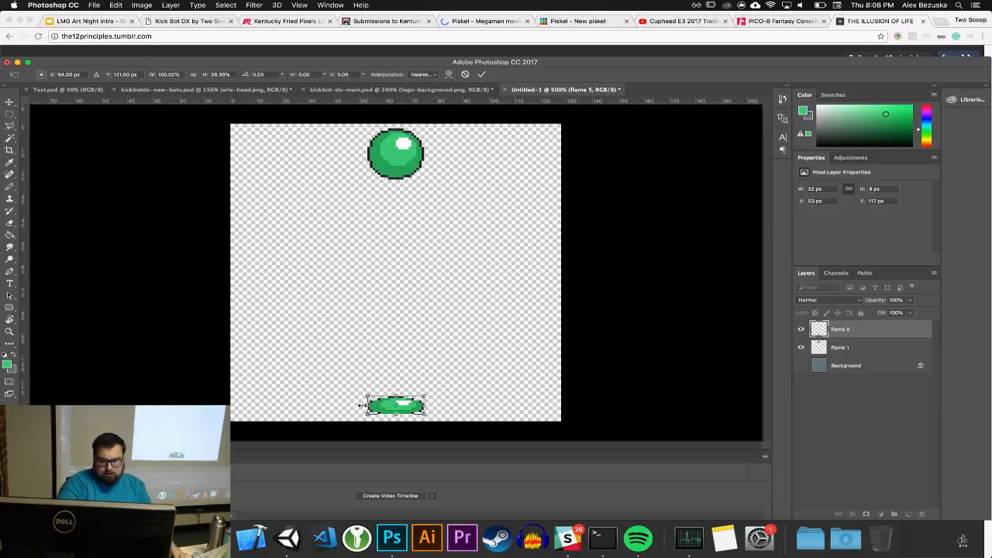
left_click_drag(367, 405, 348, 405)
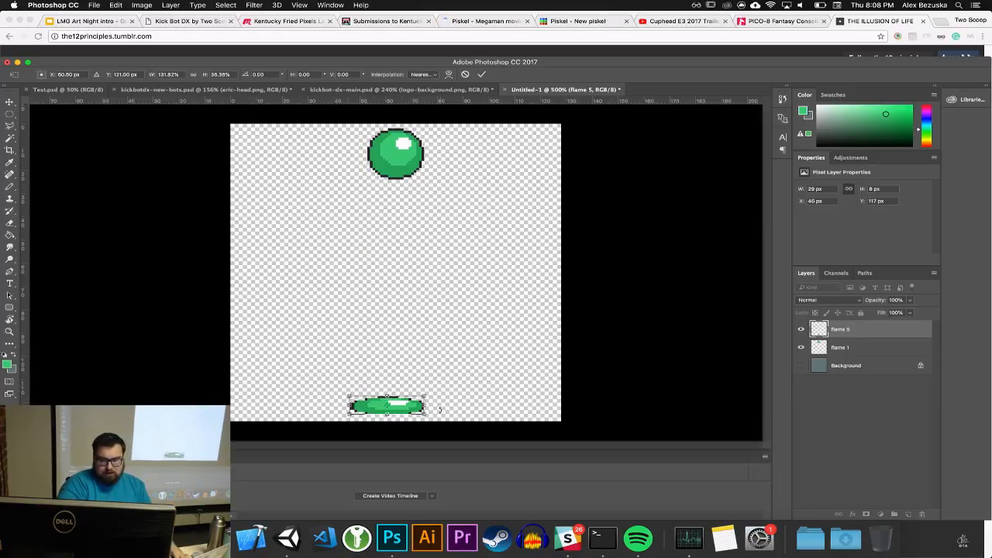
left_click_drag(425, 406, 439, 406)
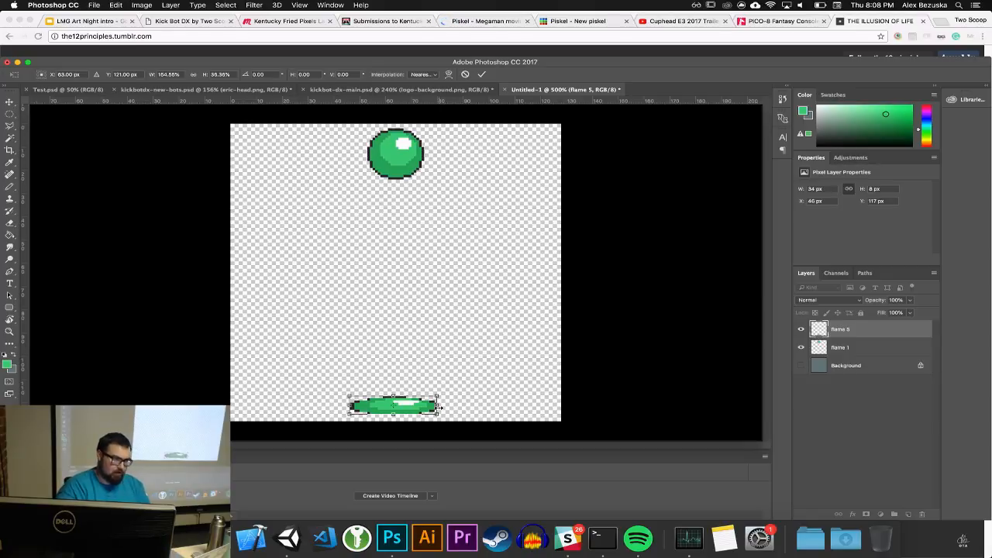
key("Return")
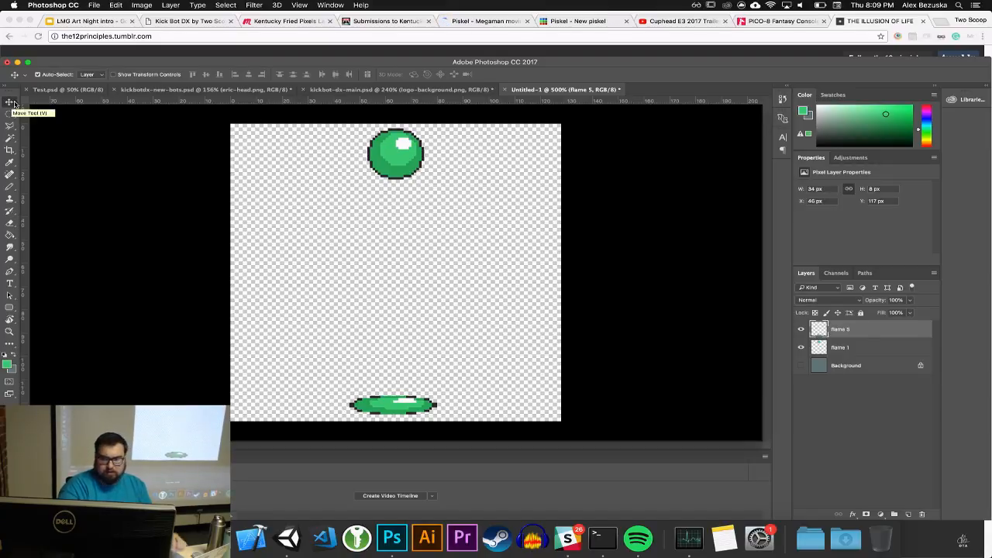
Select the frame 1 ball's layer and create a frame animation in the timeline
left_click(410, 166)
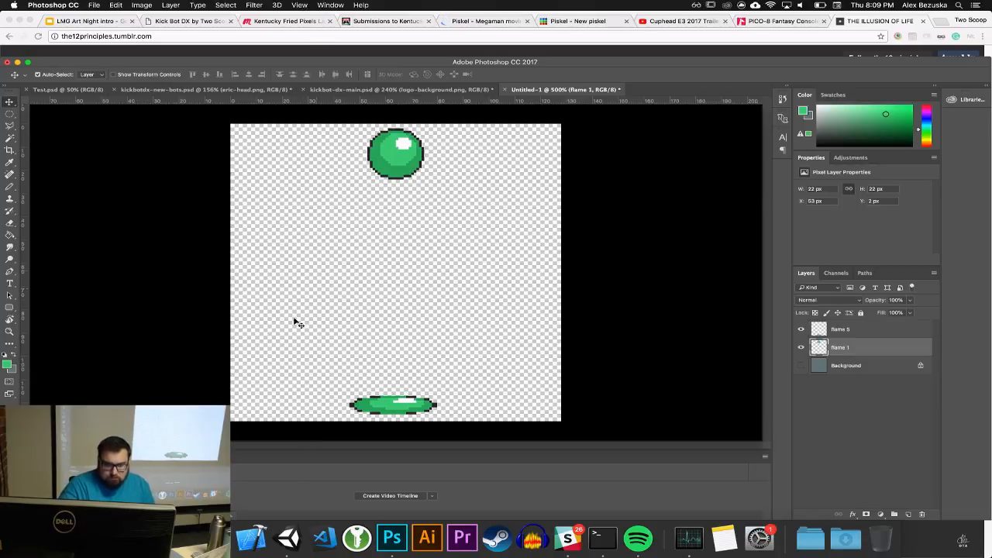
left_click(324, 5)
left_click(325, 5)
left_click(327, 7)
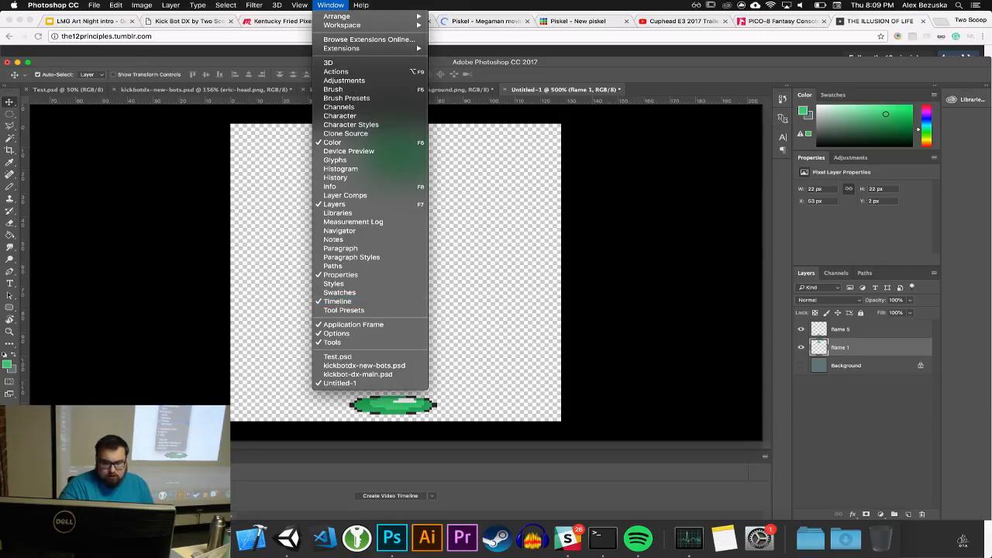
left_click(355, 504)
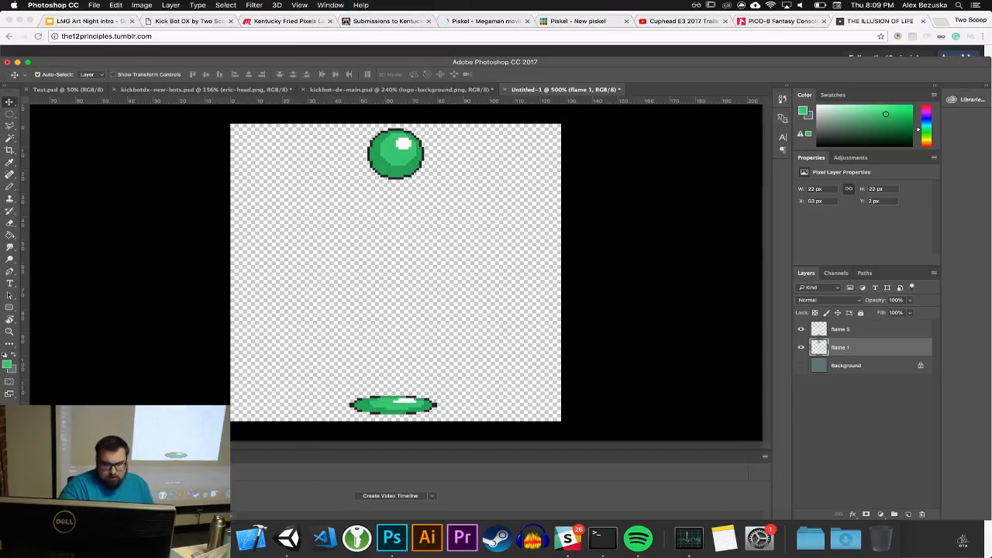
left_click(372, 496)
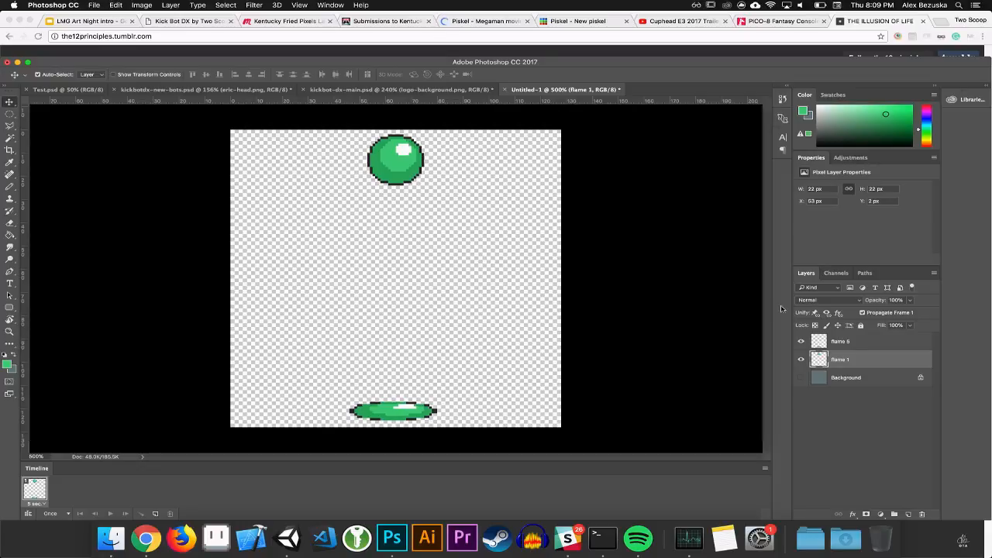
Duplicate the frame 1 layer and rename the copy as frame 2
left_click(826, 346)
left_click(828, 364)
left_click_drag(840, 361, 908, 514)
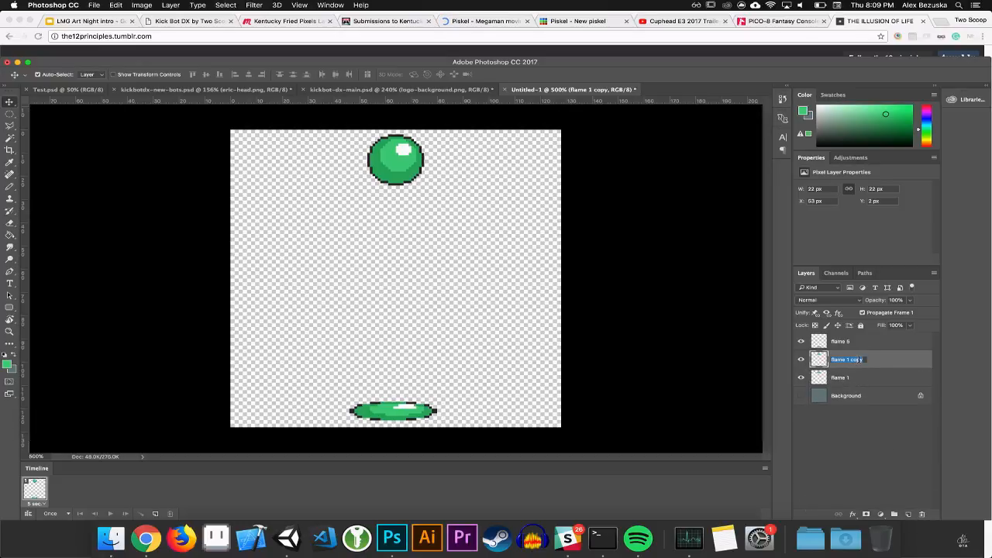
left_click(862, 360)
key("Return")
Move the frame 2 ball down and stretch it to 16 px wide by 27 px high, at X 56 px, Y 13 px
left_click_drag(386, 162, 395, 223)
key("ctrl+t")
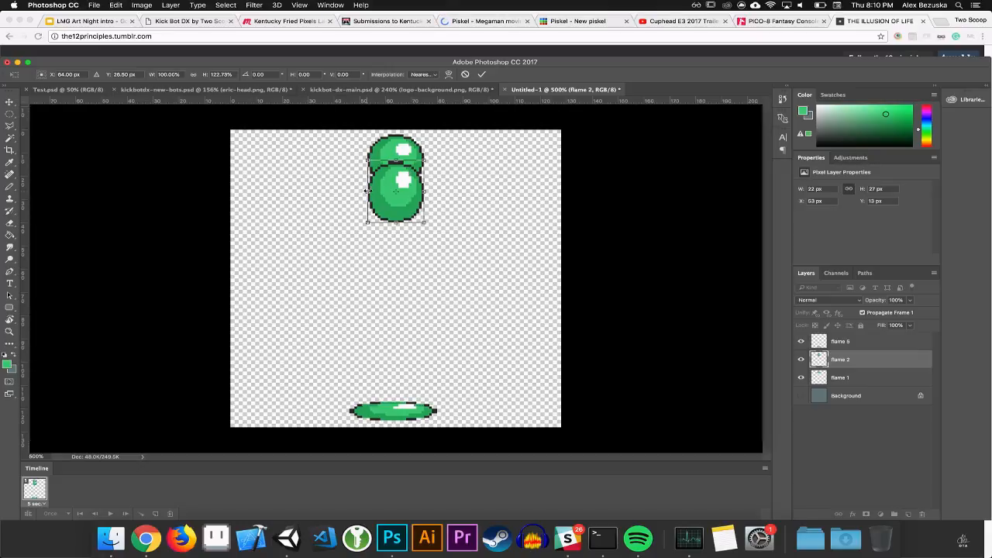
mouse_move(368, 190)
left_mouse_down()
mouse_move(417, 190)
mouse_move(372, 193)
left_mouse_up()
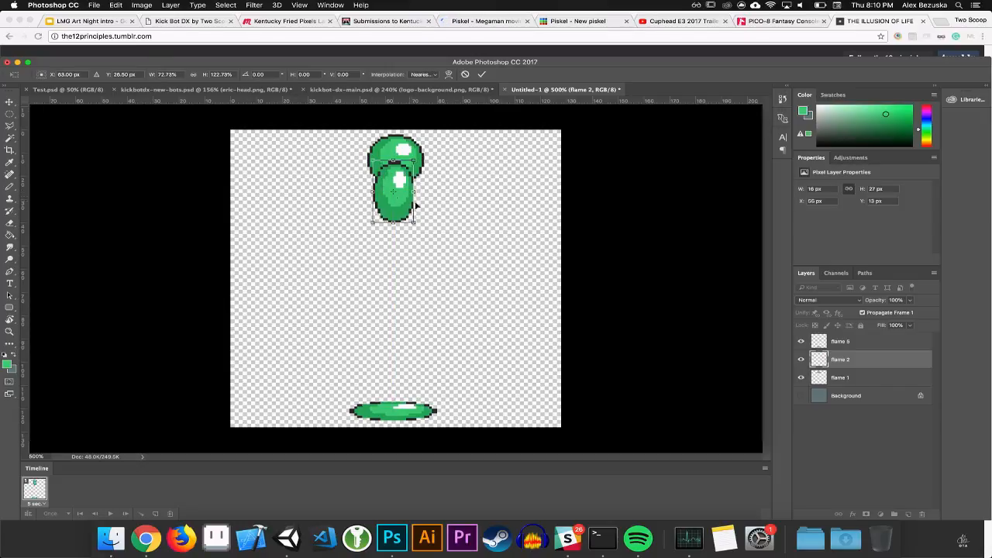
key("Return")
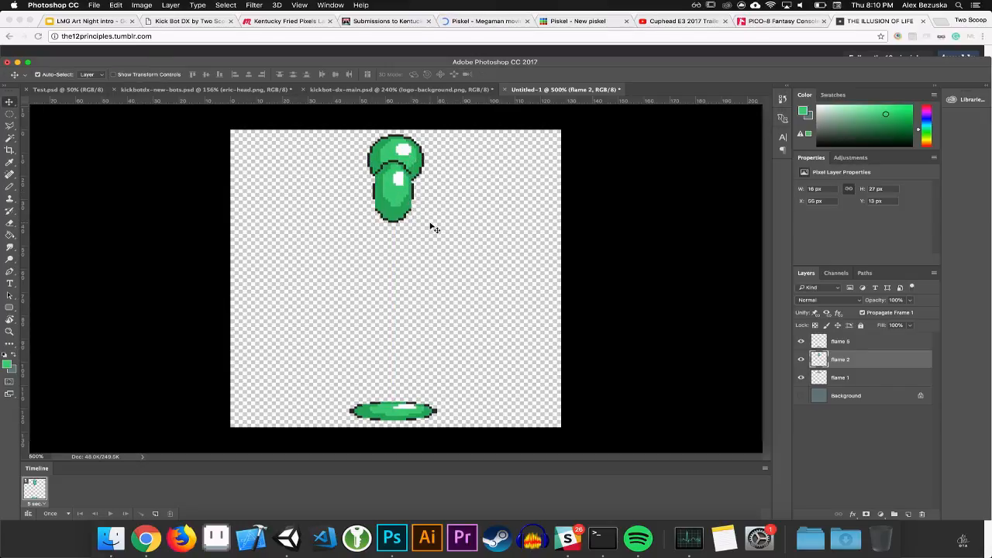
left_click_drag(406, 199, 409, 199)
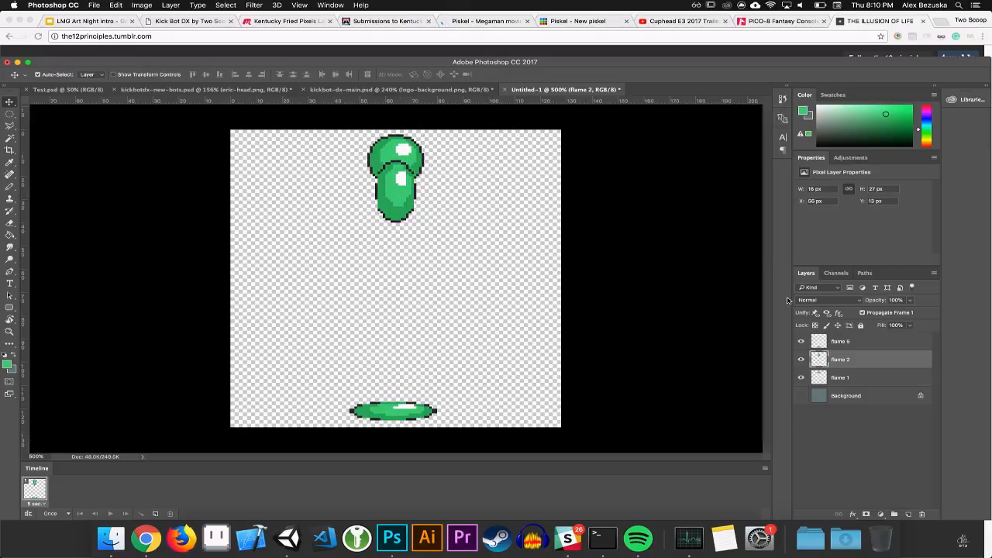
Duplicate the frame 2 layer as layer 3, with its ball lowered to Y 32 px and stretched to 13 px wide by 34 px high
left_click_drag(844, 364, 906, 514)
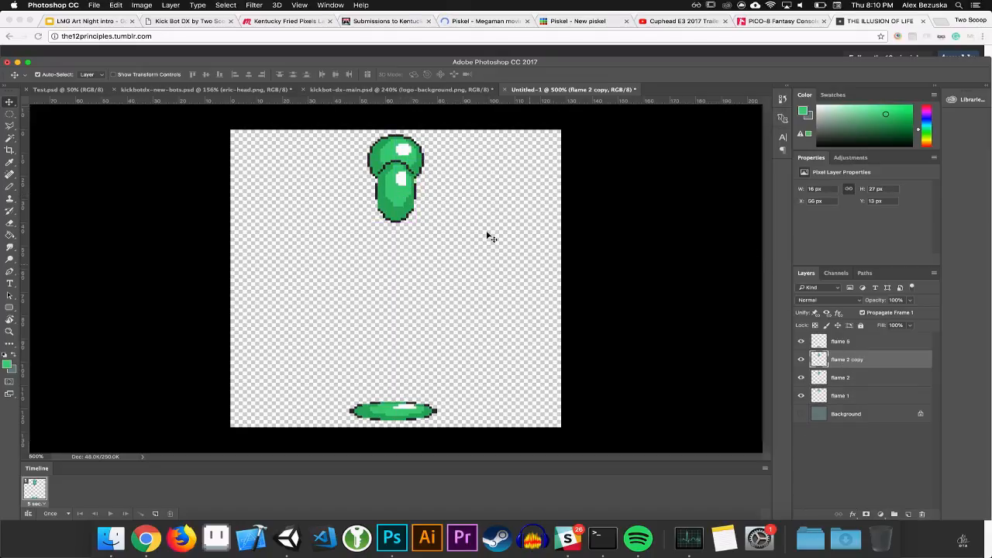
left_click_drag(397, 196, 398, 284)
key("ctrl+t")
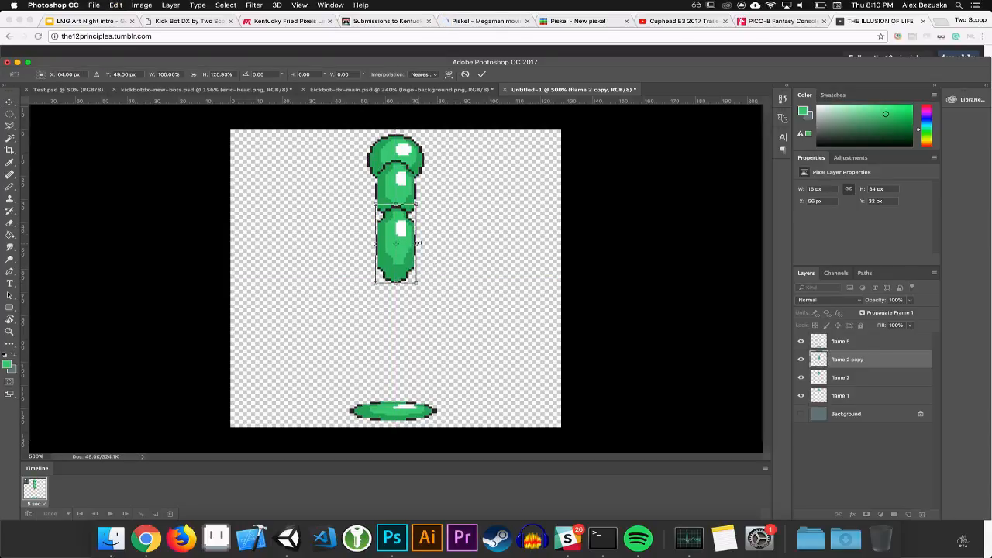
left_click_drag(415, 243, 410, 244)
key("Right")
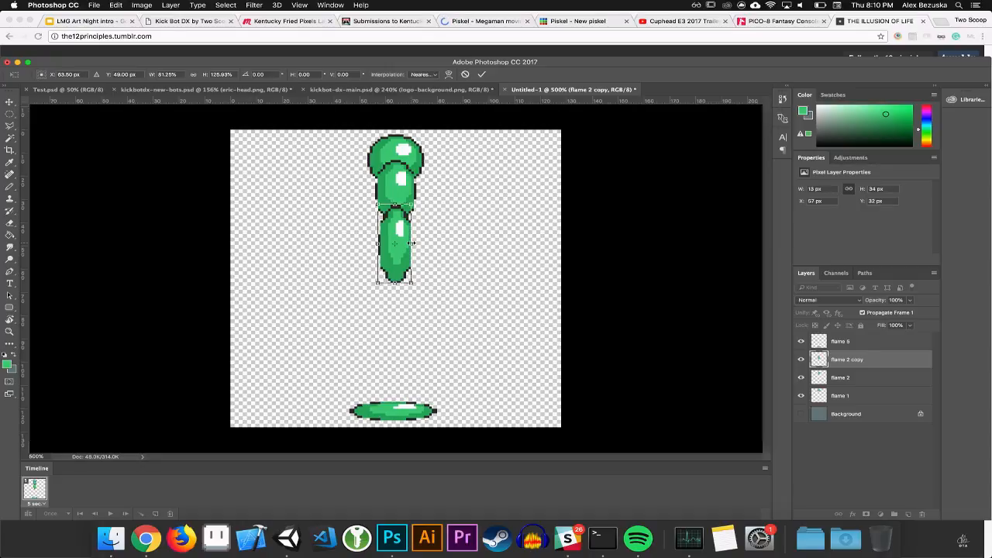
key("Return")
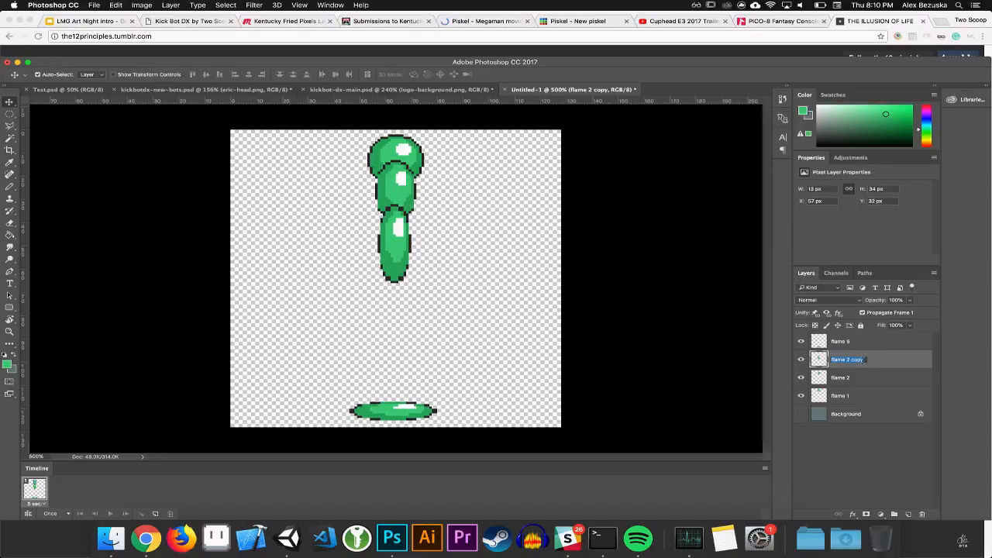
type("3")
key("Return")
Duplicate layer 3 and lower the copy's ball to X 59 px, Y 52 px, stretched to 10 px wide by 43 px high
left_click_drag(854, 368, 909, 514)
left_click_drag(405, 232, 402, 278)
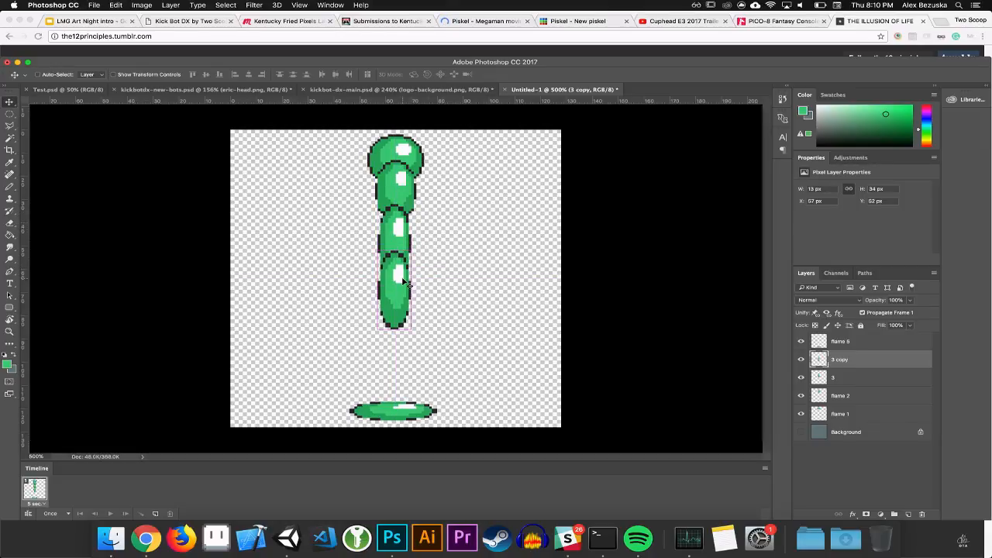
key("ctrl+t")
left_click_drag(397, 336, 395, 355)
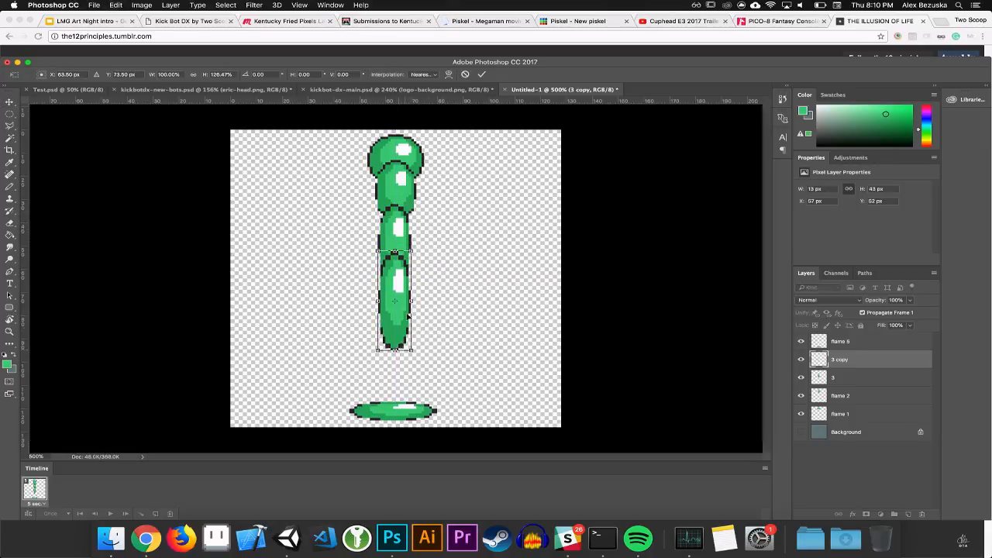
left_click_drag(411, 300, 403, 300)
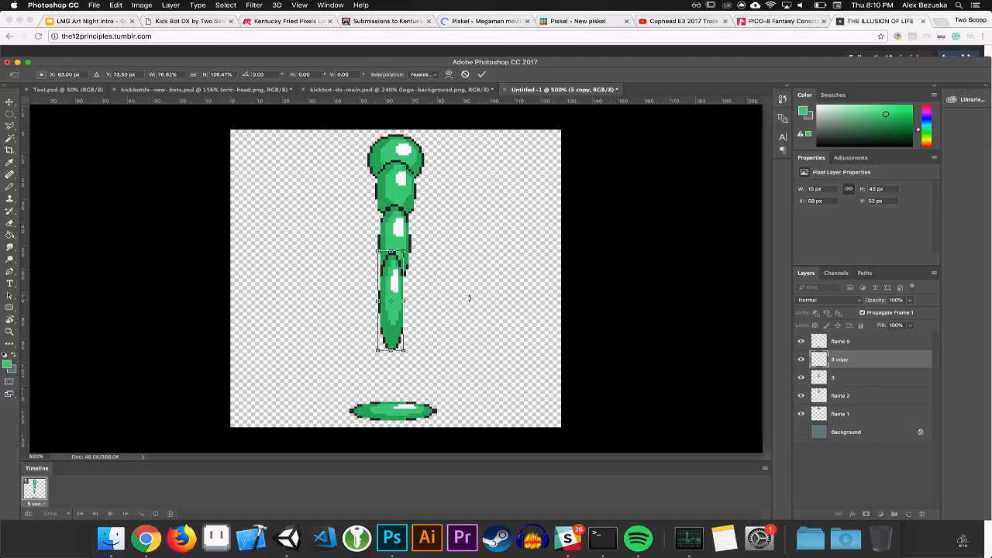
key("Return")
key("Right")
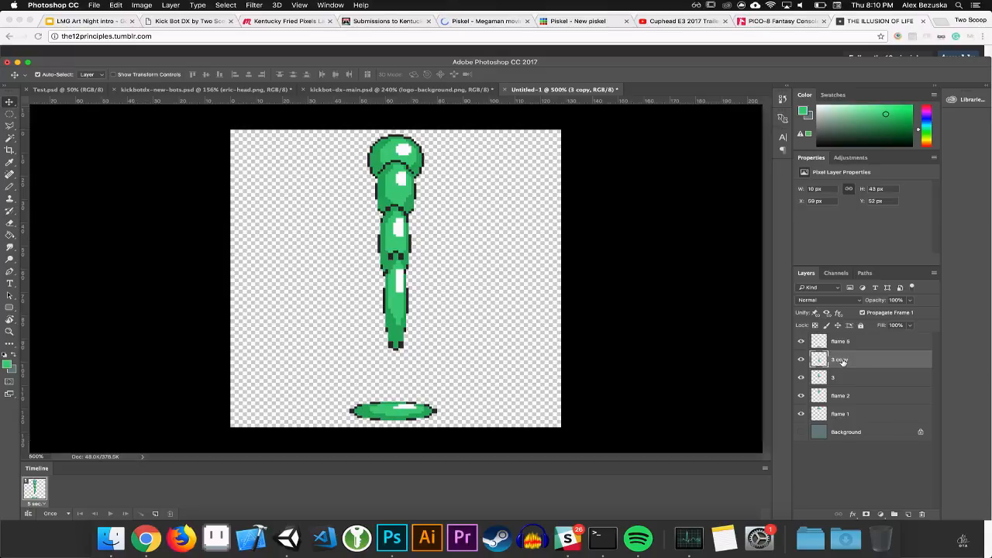
Rename the duplicated layer "3 copy" to 4 and the "flame 5" layer above it to 5
type("4")
key("Return")
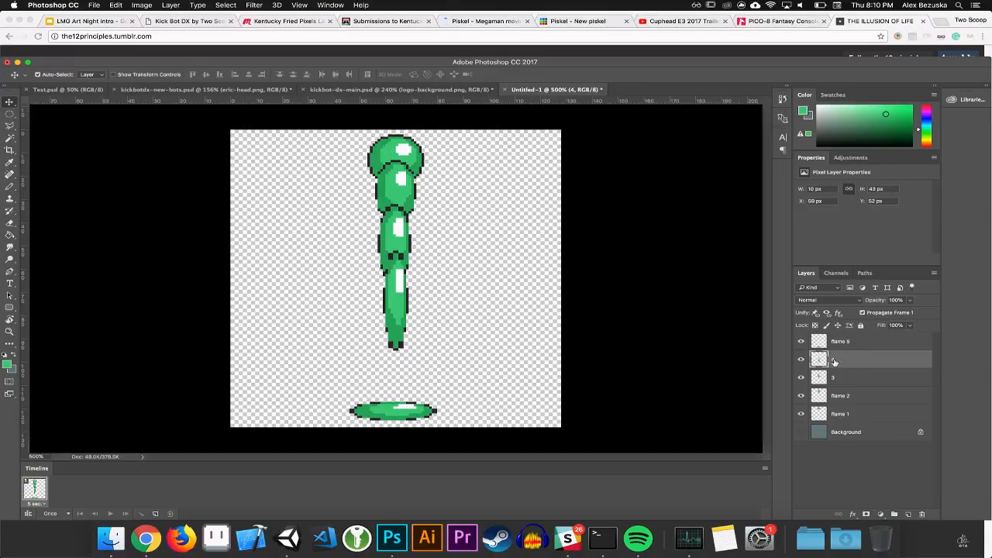
left_click(846, 344)
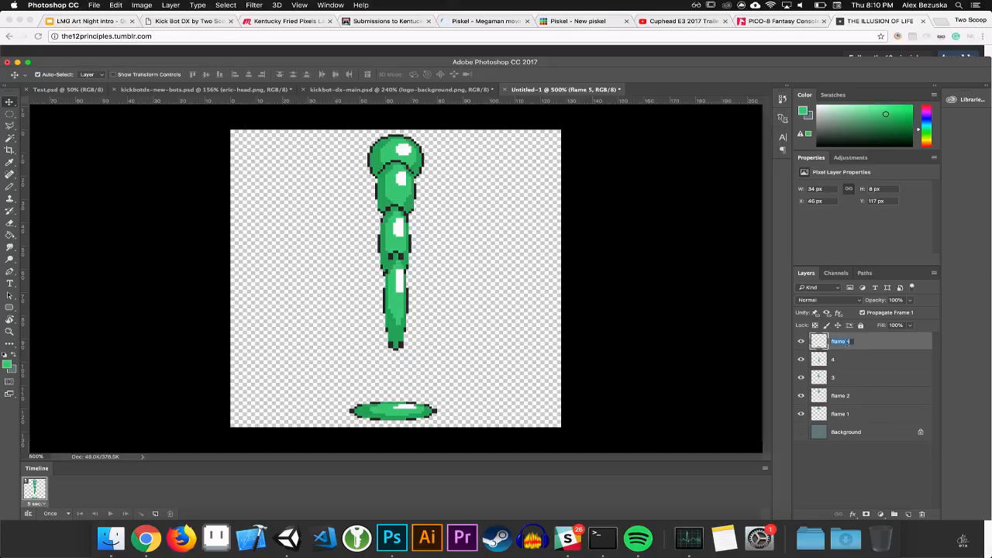
type("5")
key("Return")
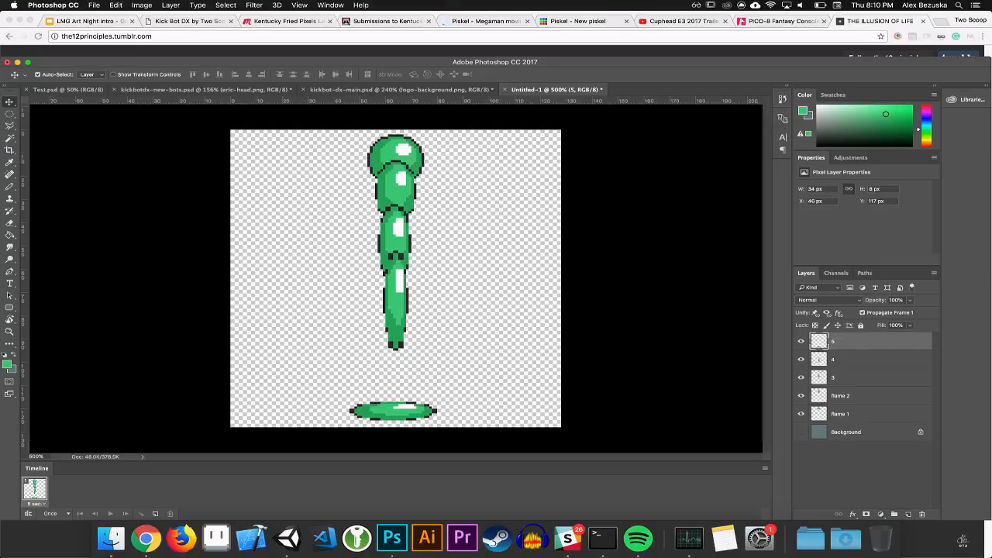
Rename the two lowest ball layers, "flame 2" and "flame 1", to 2 and 1
left_click(847, 397)
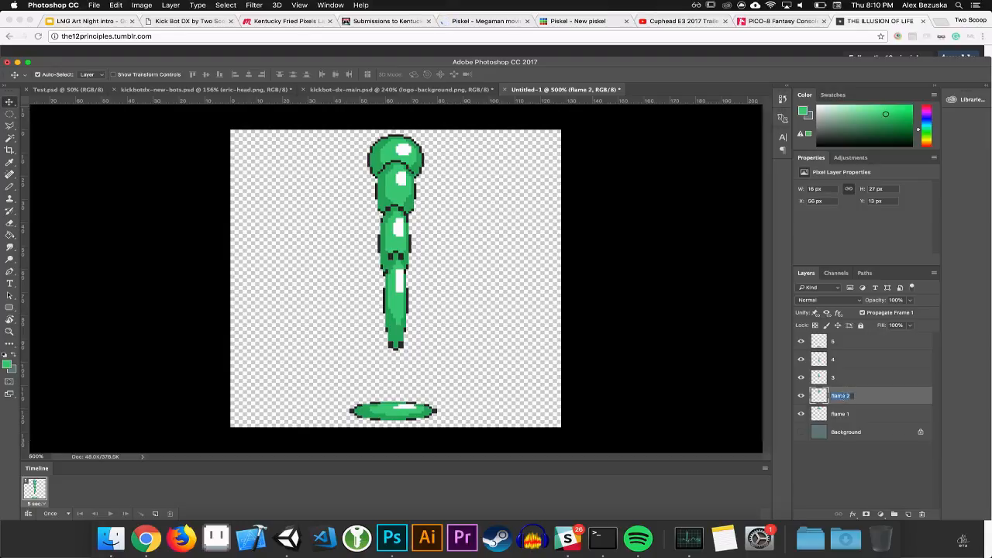
type("2")
key("Return")
double_click(840, 413)
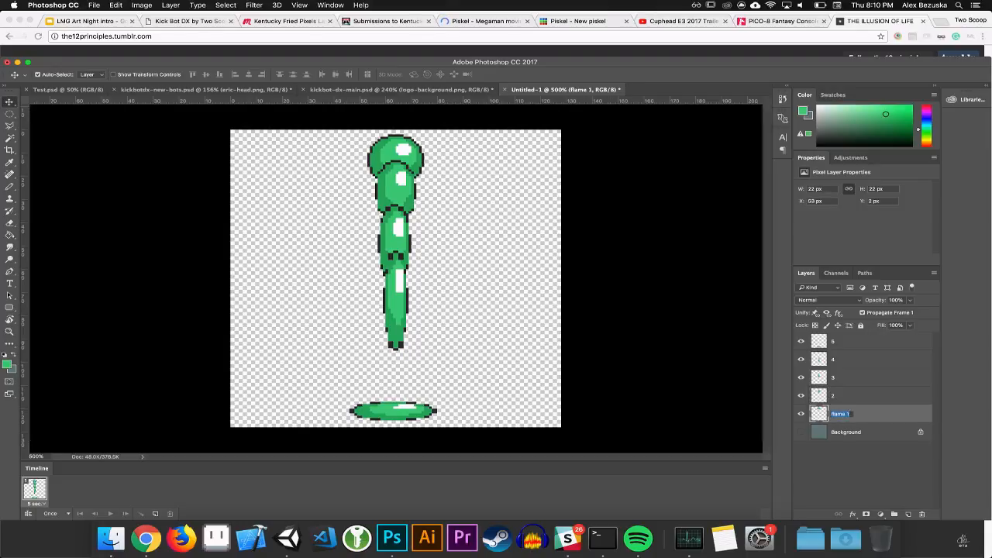
type("1")
key("Return")
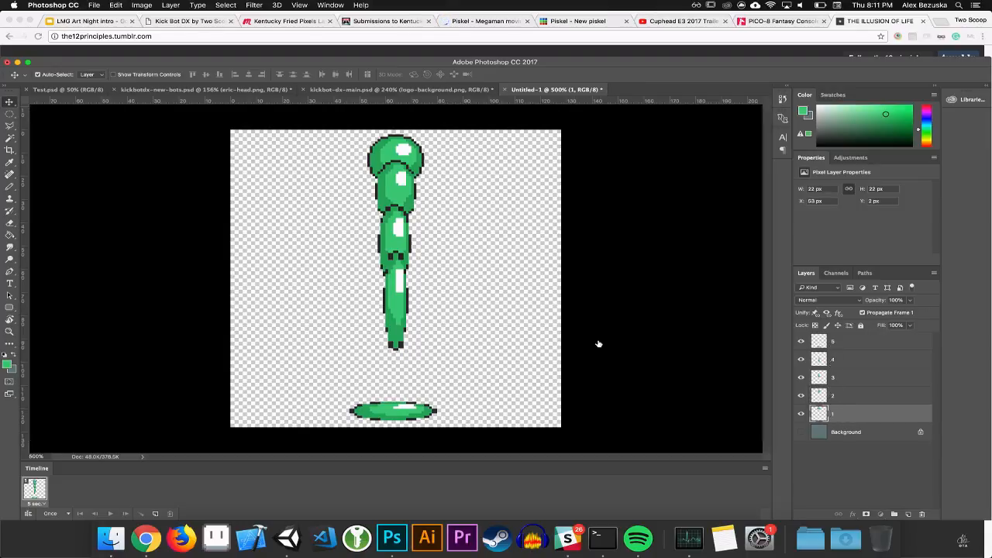
Space out the ball's fall by moving layers 4, 3 and 2 down and raising the squashed layer 5 to Y 113 px
left_click_drag(403, 306, 400, 352)
left_click_drag(409, 411, 409, 401)
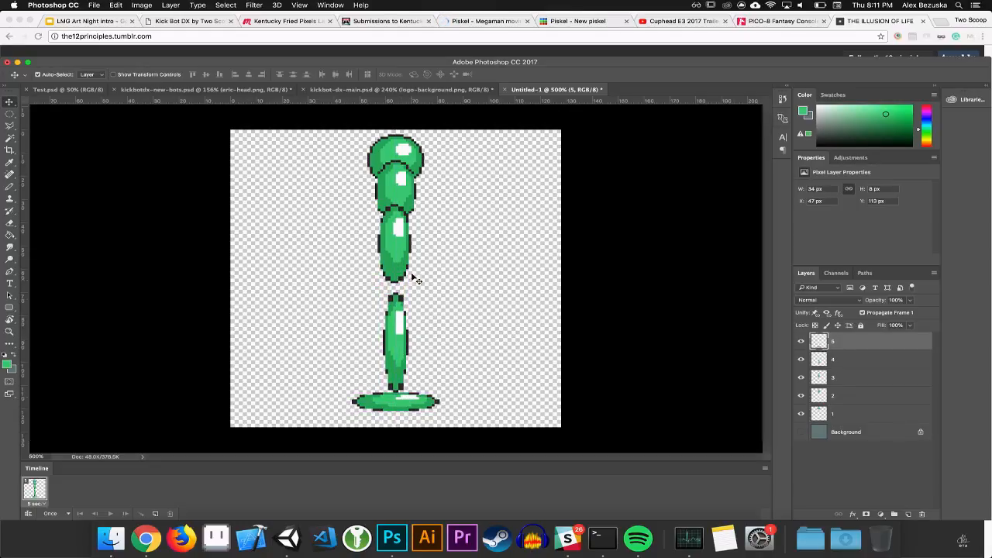
left_click_drag(402, 256, 402, 267)
left_click_drag(400, 190, 401, 205)
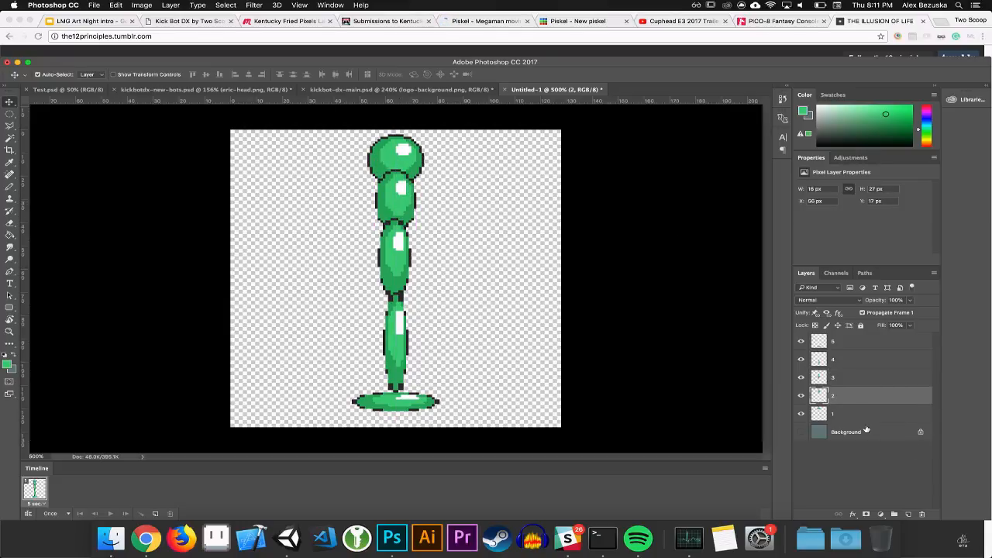
Duplicate layer 5 and name the copy 6
left_click(835, 341)
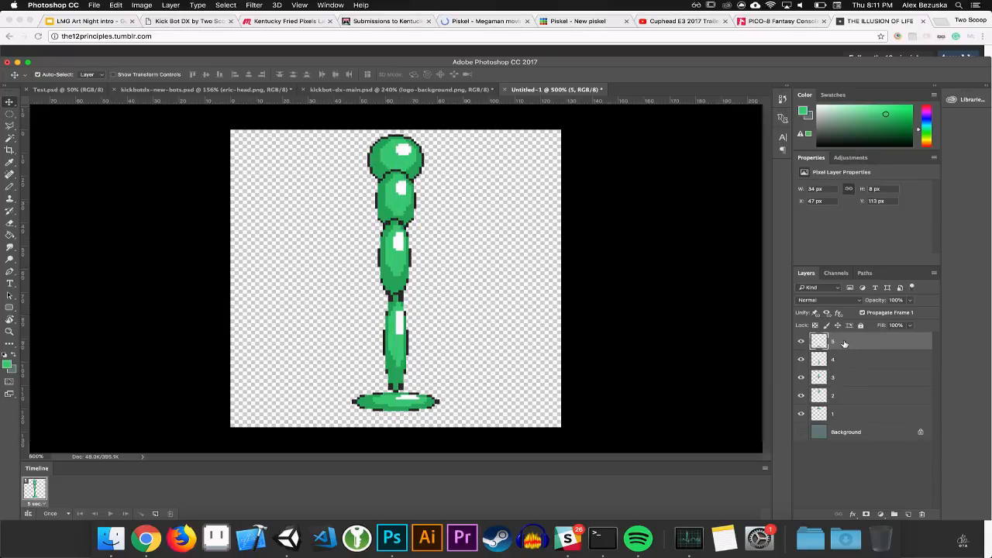
left_click_drag(845, 344, 908, 513)
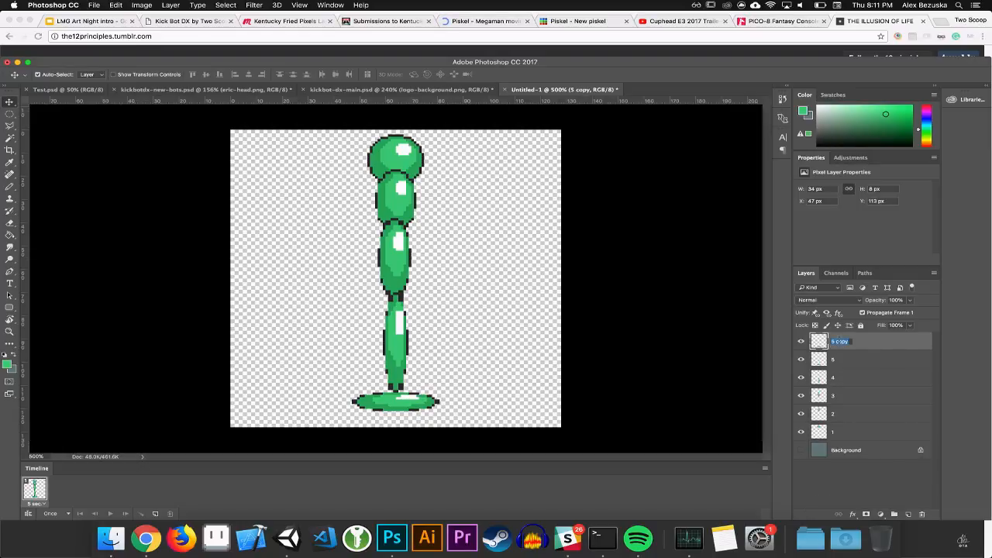
type("6")
key("Return")
Squash the ball on layer 6 with Free Transform to about 118% width and 75% height, keeping it on the ground
key("super+t")
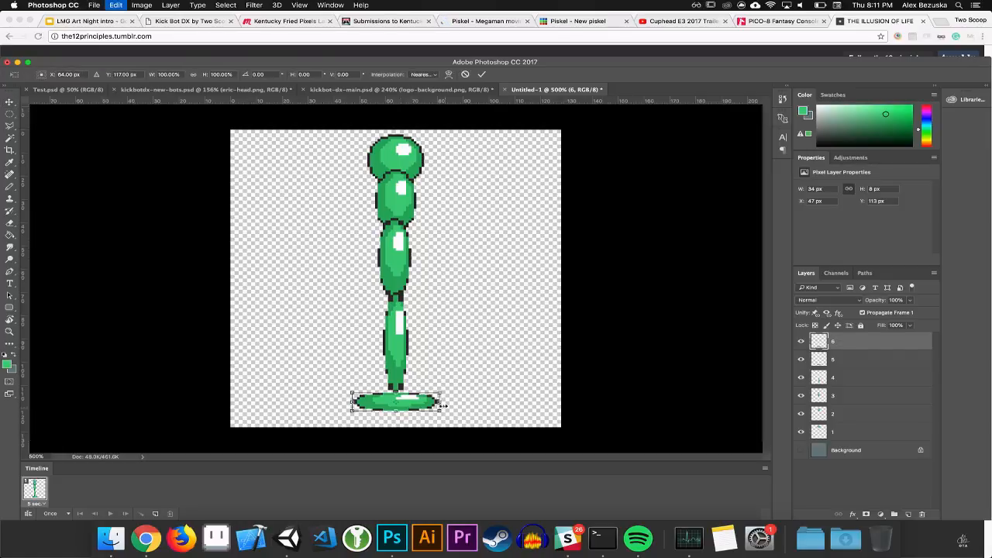
left_click_drag(442, 404, 449, 402)
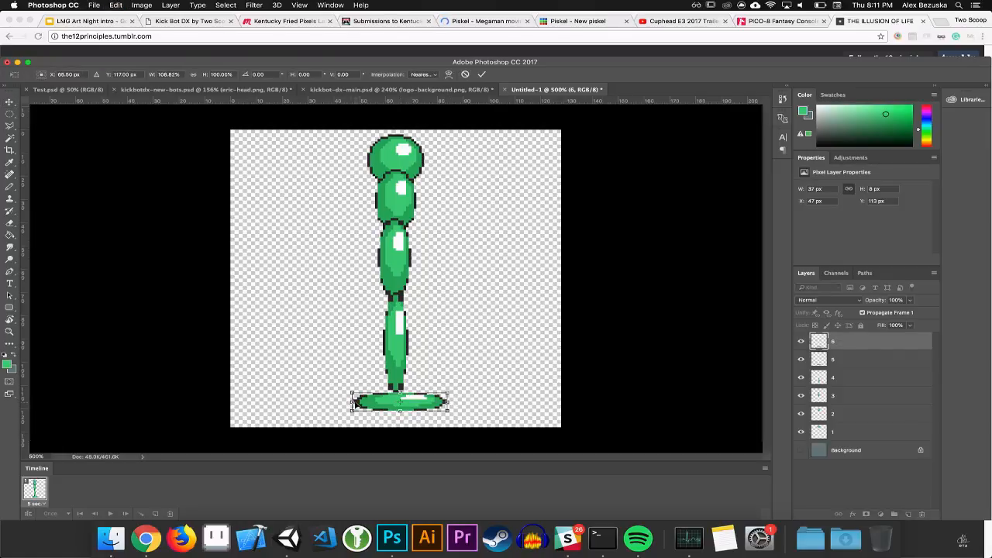
left_click_drag(350, 401, 396, 400)
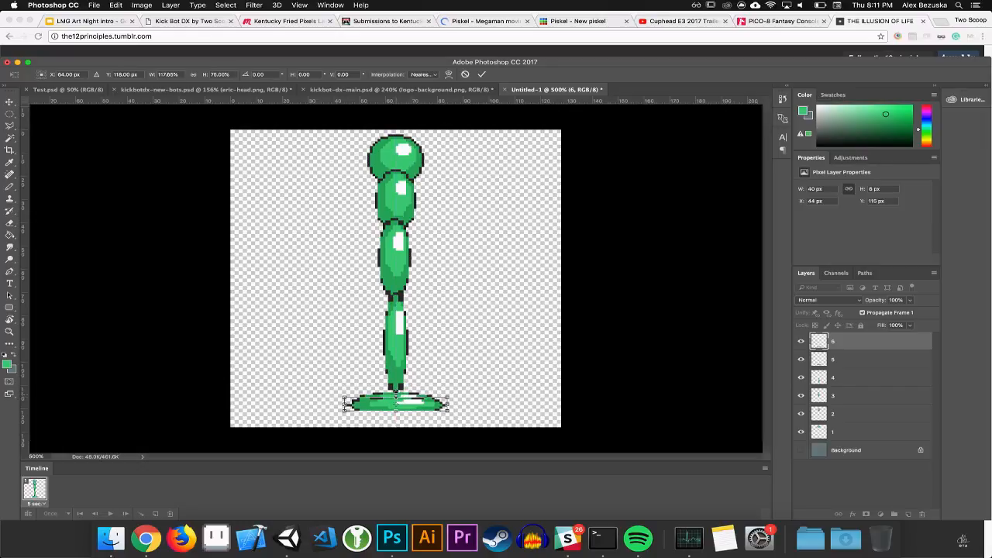
key("Return")
left_click_drag(834, 341, 908, 514)
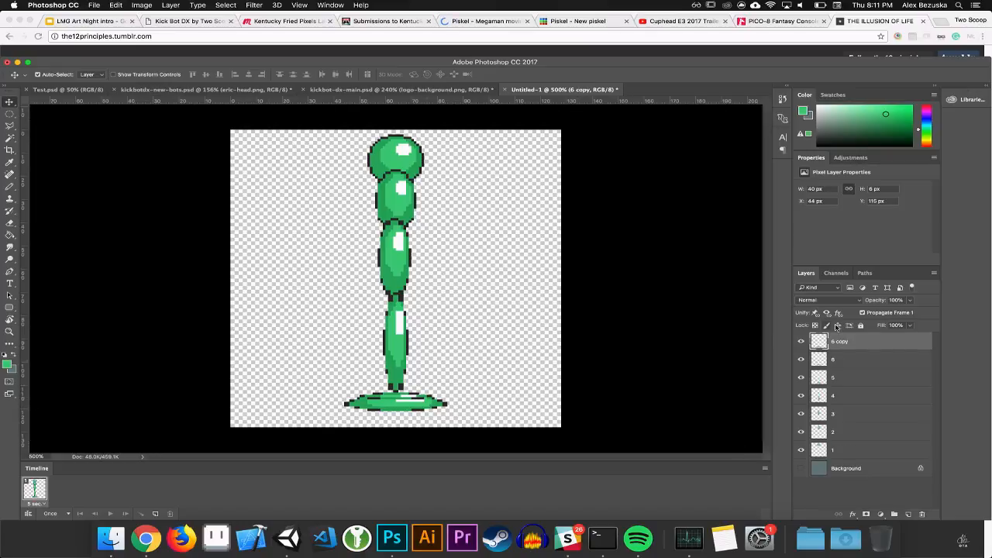
right_click(841, 345)
left_click(816, 342)
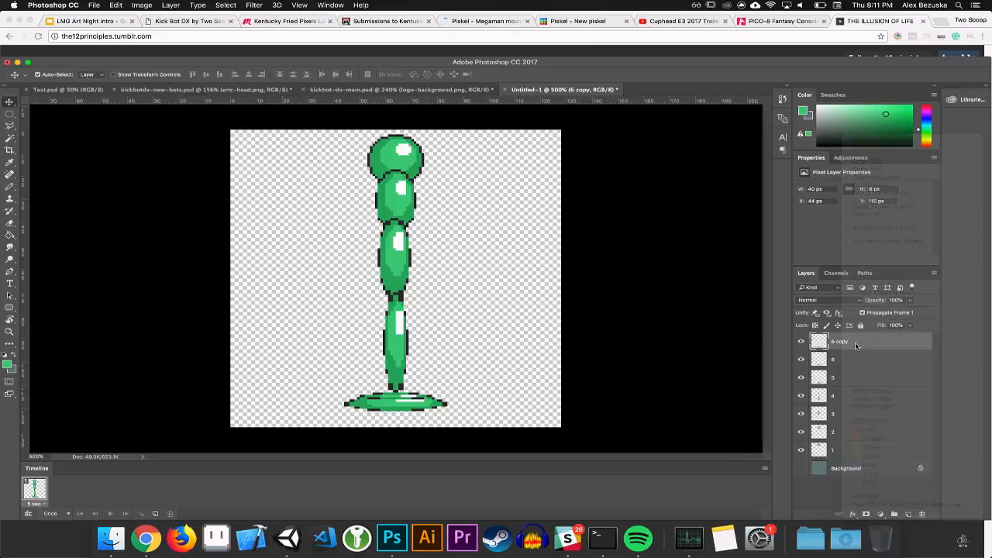
left_click_drag(856, 343, 921, 515)
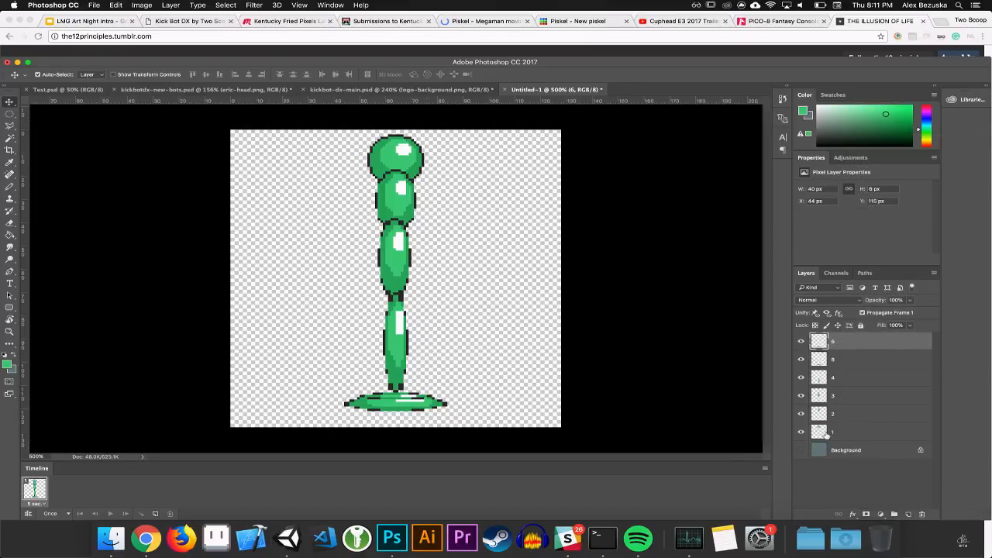
Duplicate layer 5, place the copy at the top of the layer stack and name it 7
left_click(830, 431)
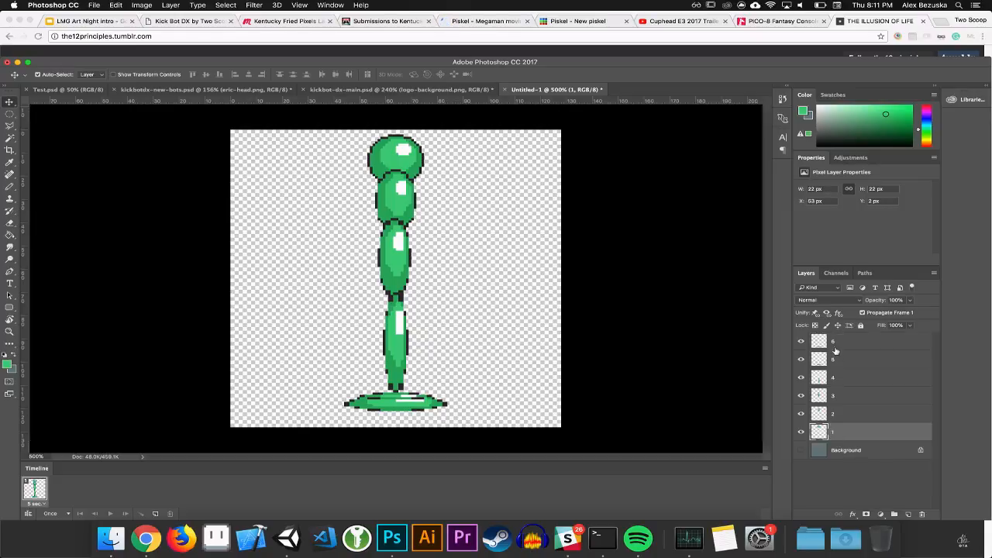
left_click(833, 341)
left_click(834, 358)
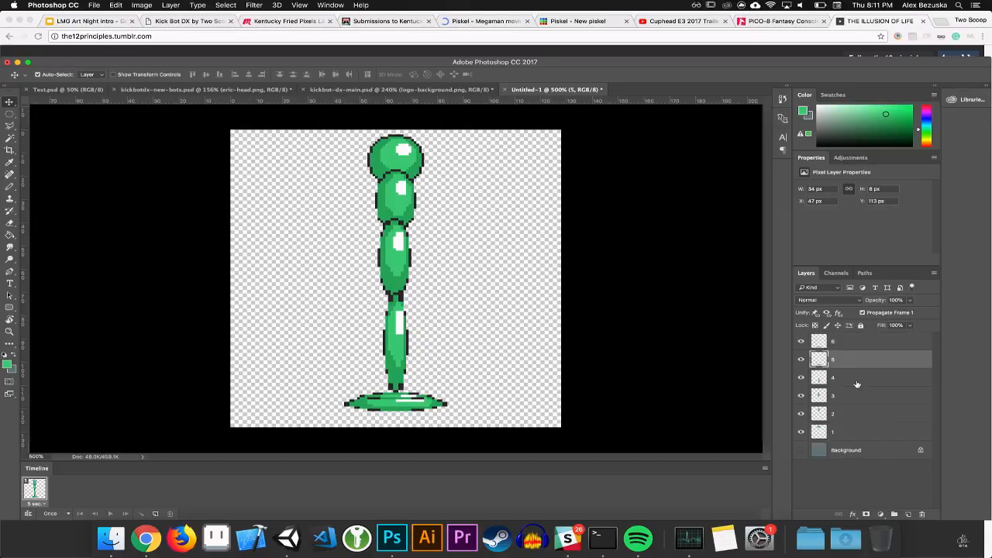
left_click_drag(851, 361, 911, 514)
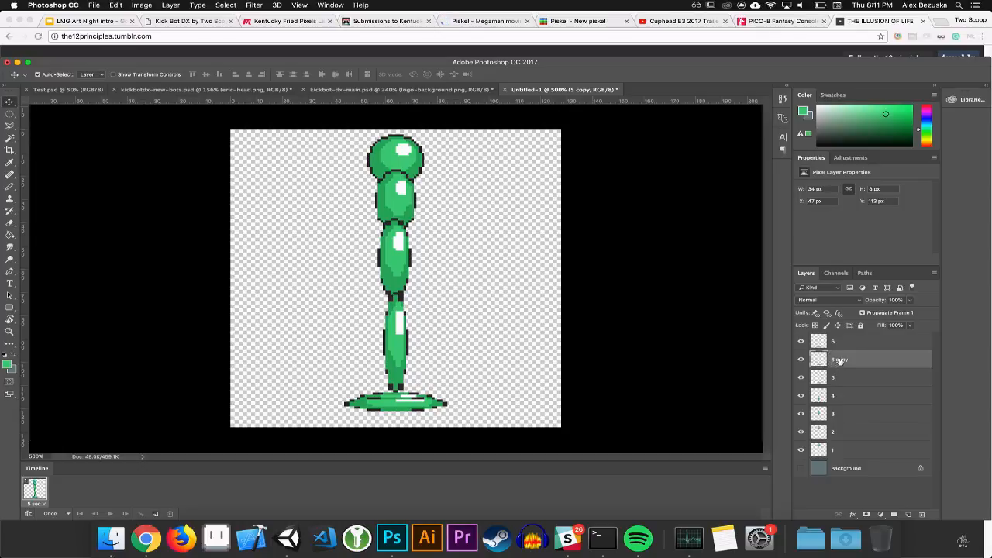
left_click_drag(841, 358, 833, 341)
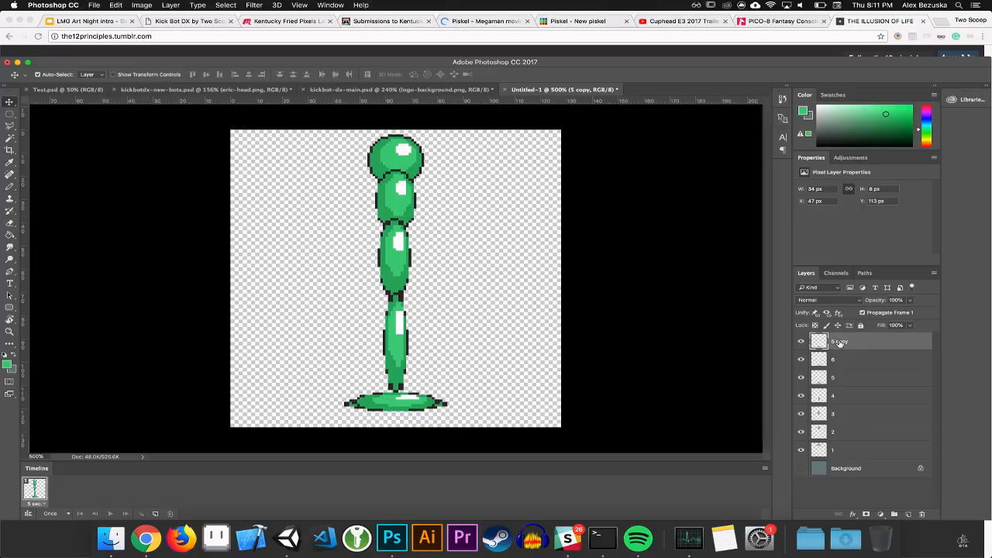
type("7")
key("Return")
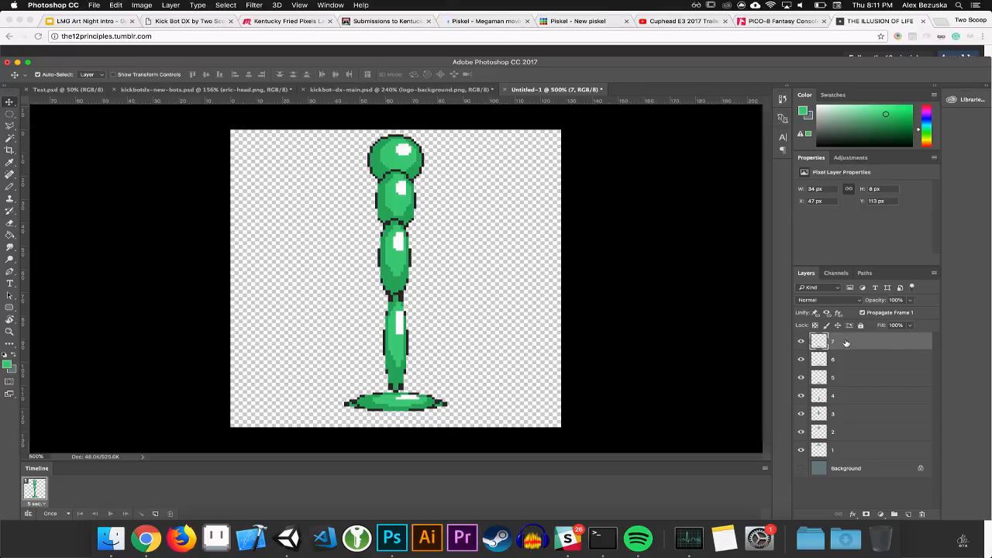
Duplicate layer 1 to the top of the stack, move its ball down 80 px and name the layer 8
left_click(839, 452)
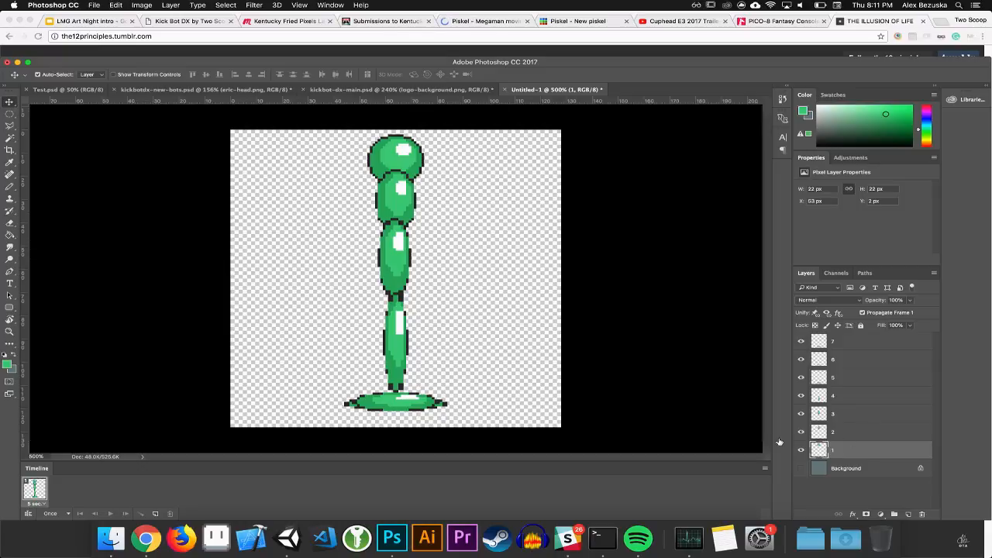
left_click_drag(858, 455, 908, 514)
left_click_drag(846, 453, 843, 341)
left_click_drag(401, 176, 398, 369)
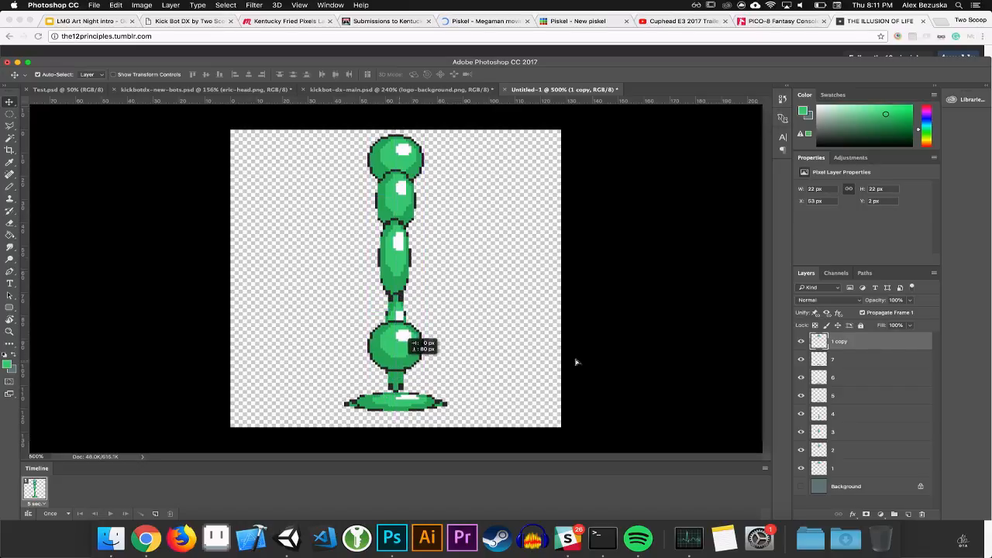
double_click(839, 341)
type("8")
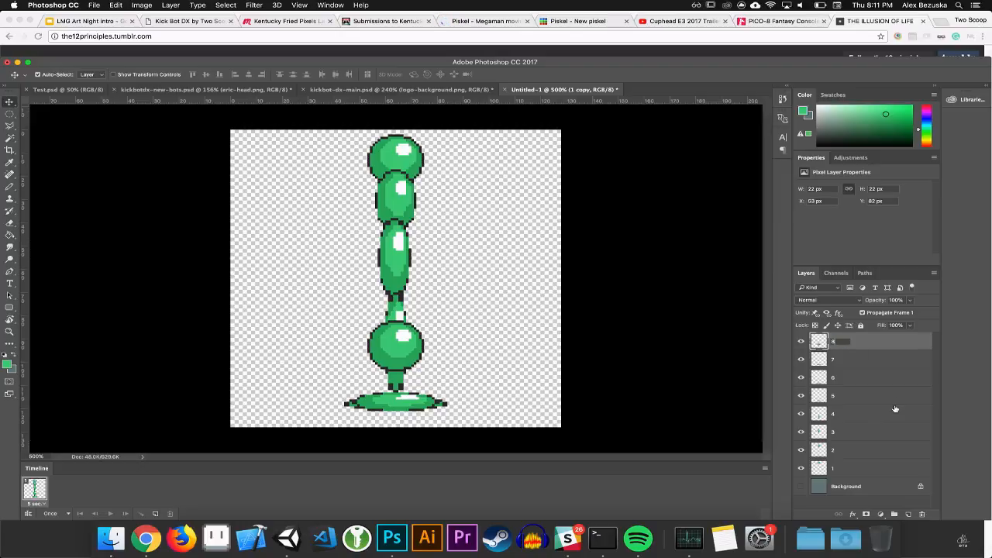
key("Return")
Make two duplicates of layer 8 and name them 9 and 10
left_click_drag(852, 344, 908, 514)
left_click(839, 357)
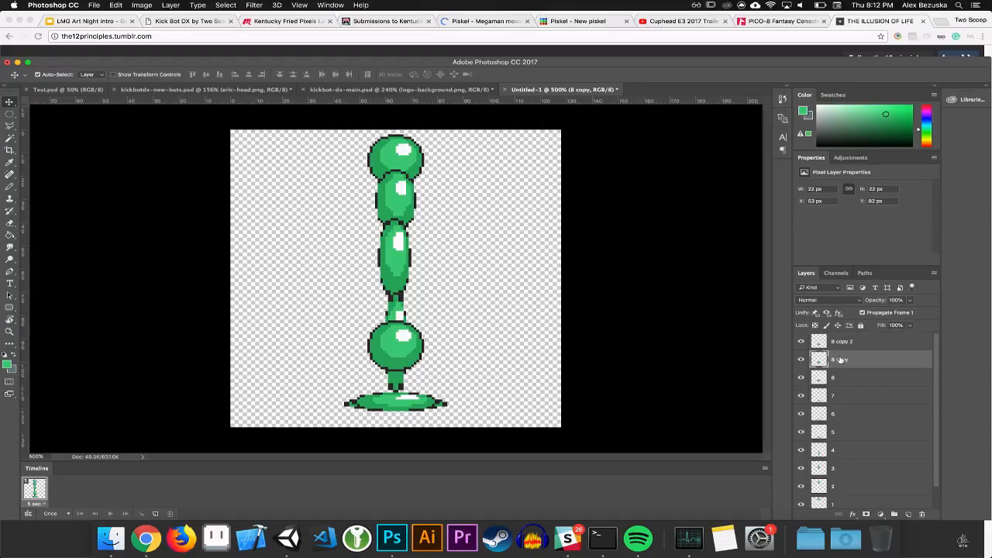
key("space")
type("9")
key("Return")
left_click(842, 344)
key("space")
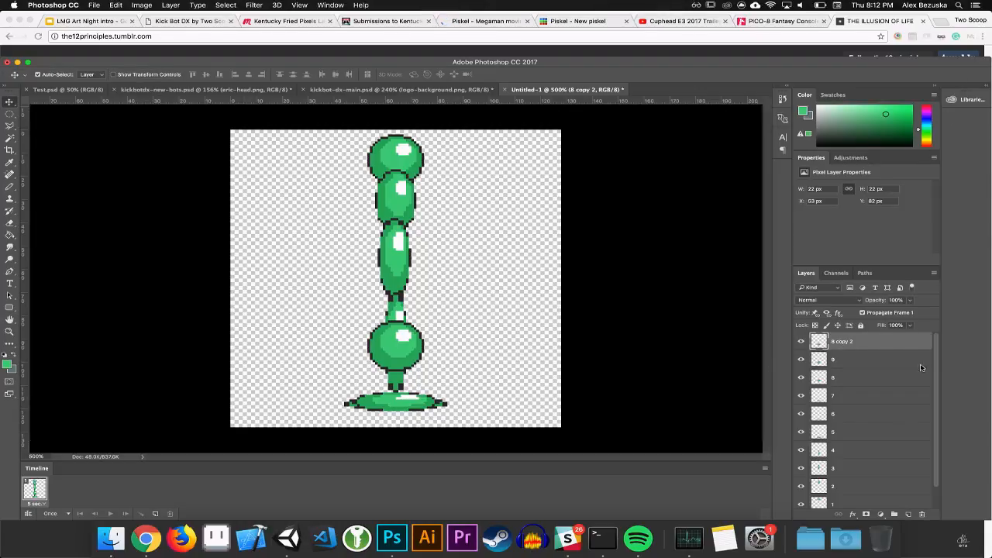
right_click(842, 346)
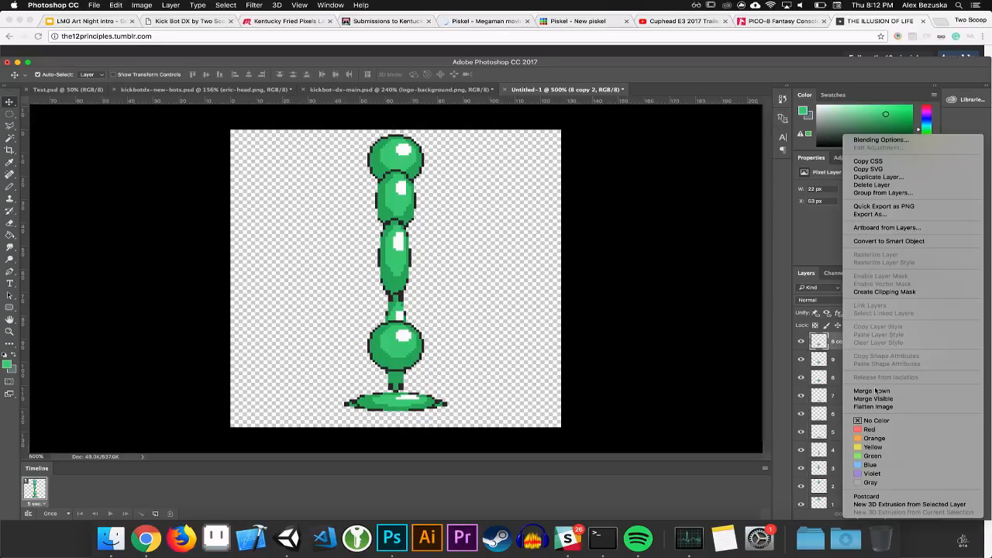
left_click(841, 342)
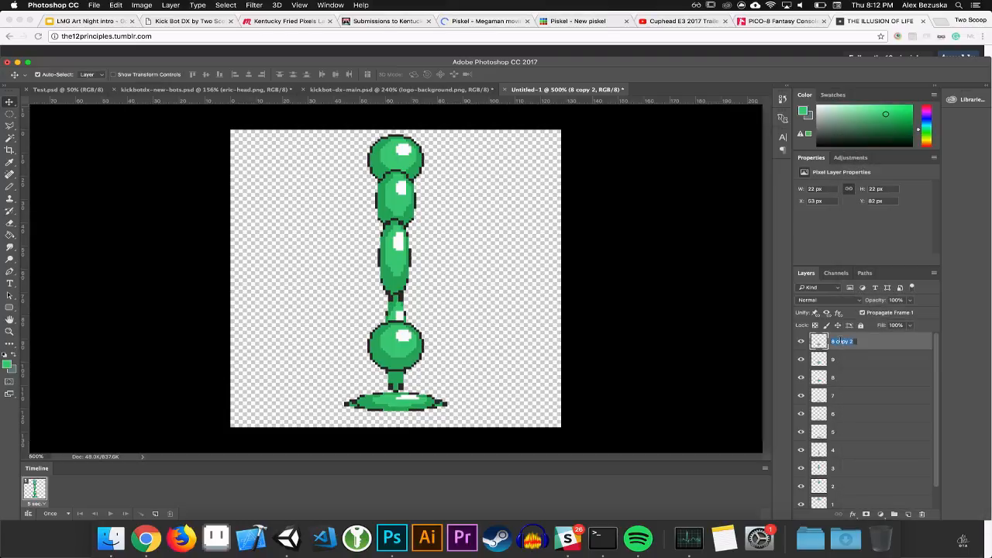
type("10")
key("Return")
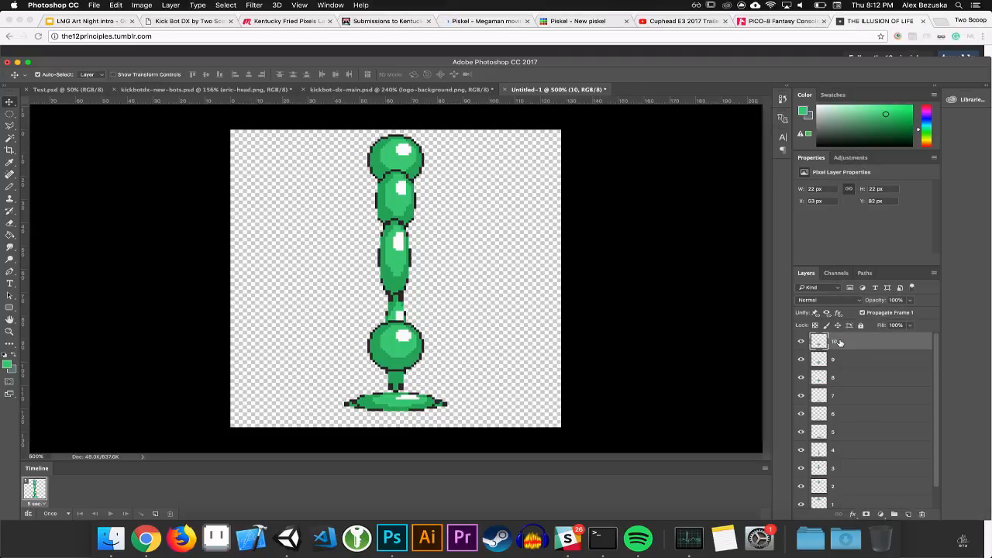
Nudge the round ball on layer 8 up to Y 77 px
left_click(843, 379)
key("Up")
key("Up")
key("Up")
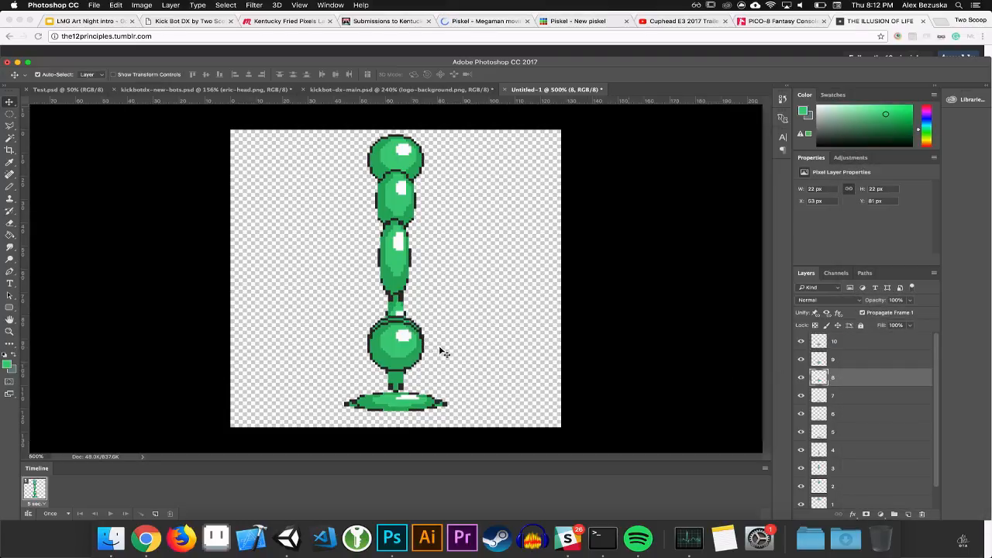
key("Down")
key("Down")
key("Down")
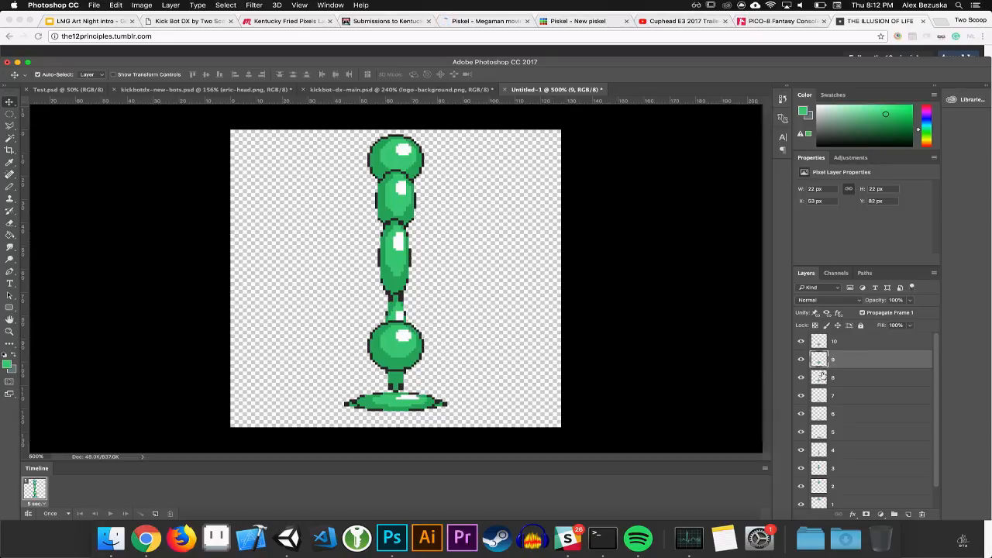
key("Up")
key("Up")
key("Up")
key("Up")
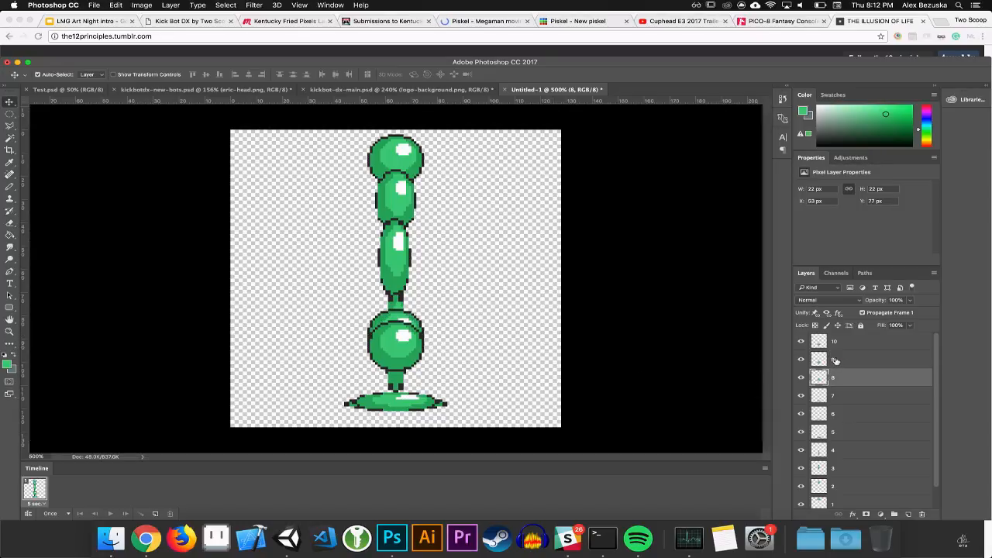
Raise the ball on layer 9 to Y 51 px and the ball on layer 10 to Y 24 px
left_click(835, 360)
key("Up")
key("Up")
key("Up")
key("Up")
key("Up")
key("Up")
left_click_drag(405, 317, 411, 257)
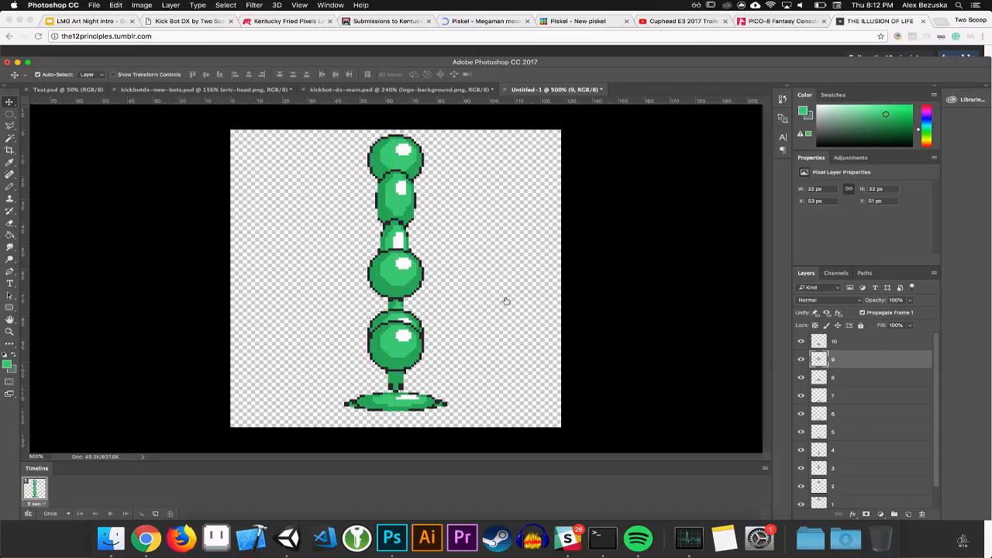
left_click_drag(409, 338, 405, 203)
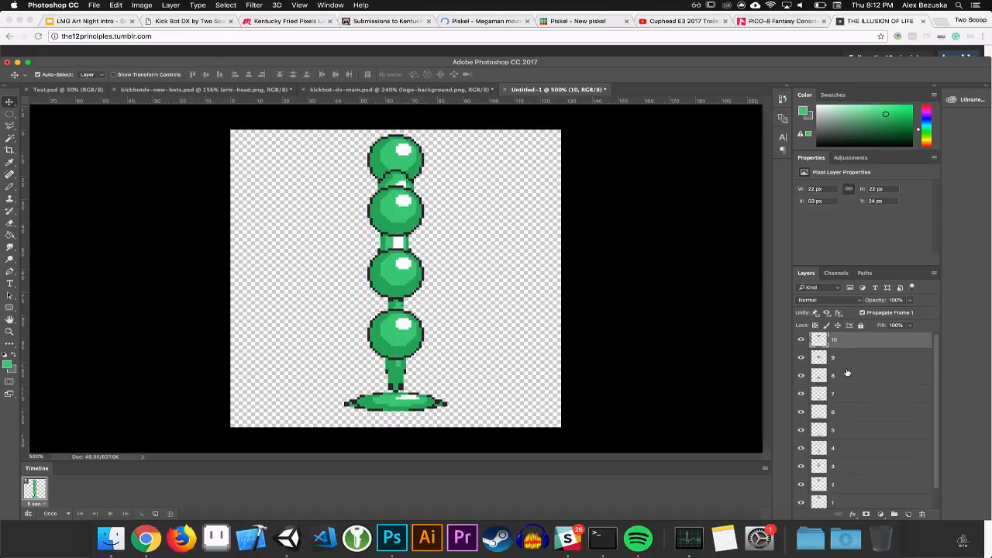
Select layers 1 to 10 and add nine more animation frames, making a ten-frame timeline
scroll(844, 376, "down", 2)
left_click(836, 481, "shift")
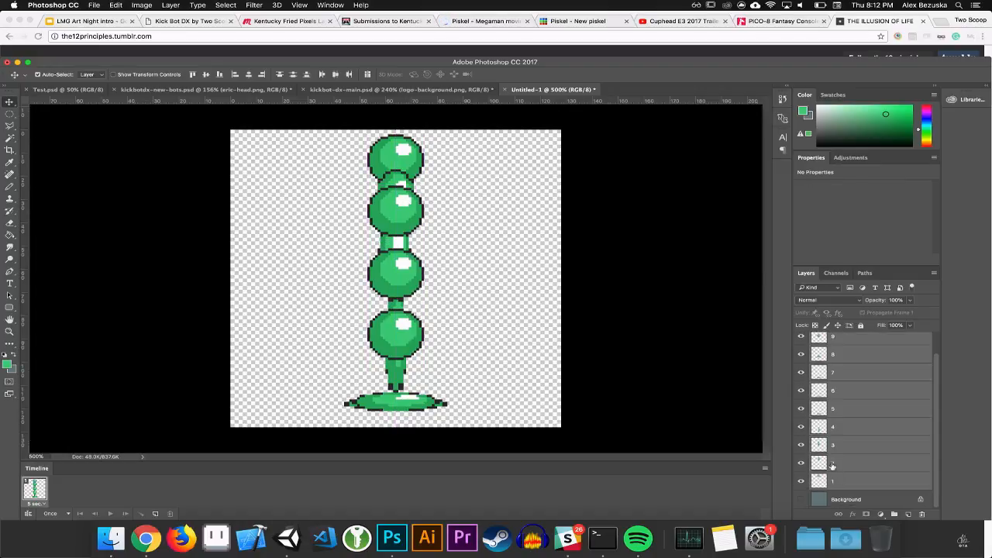
left_click(155, 515)
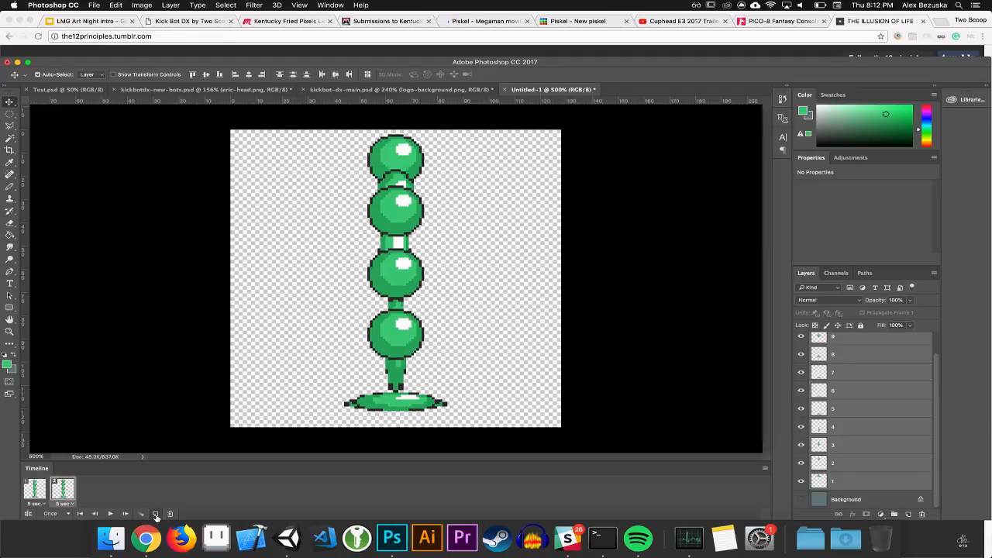
left_click(155, 515)
left_click(155, 514)
left_click(155, 514)
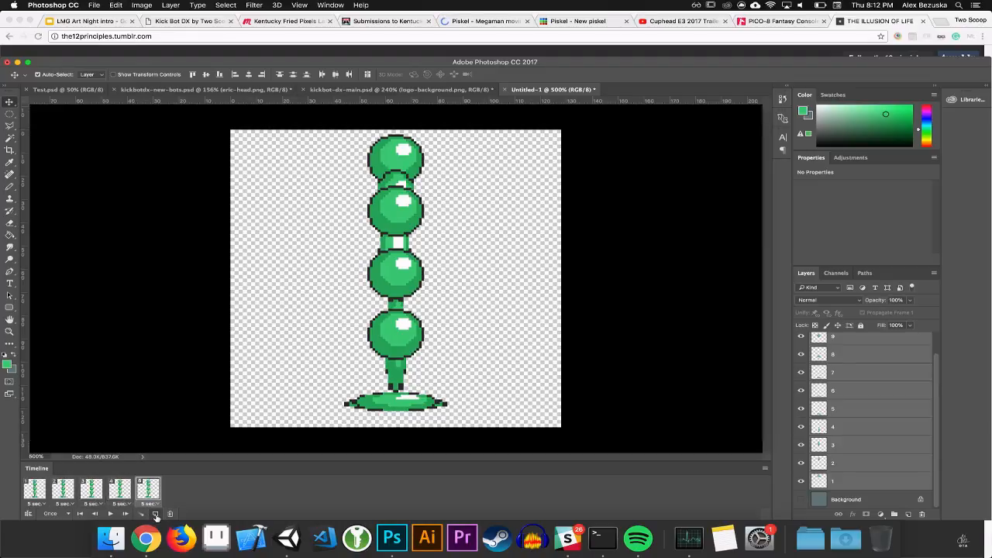
left_click(154, 515)
left_click(155, 514)
left_click(155, 514)
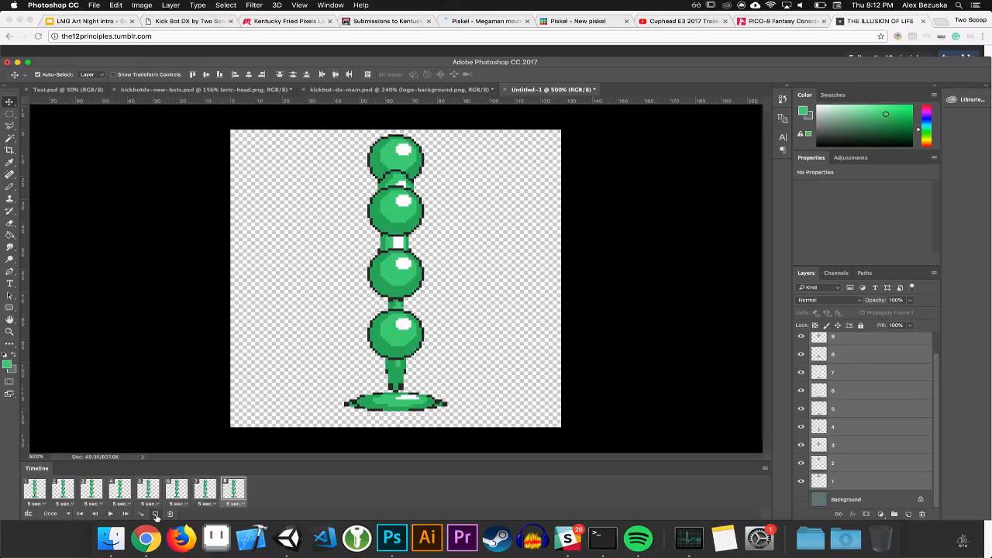
left_click(154, 515)
left_click(155, 515)
Hide layers 2 to 10 in frame 1 so only layer 1 shows, and close the Properties panel to make room
left_click(35, 489)
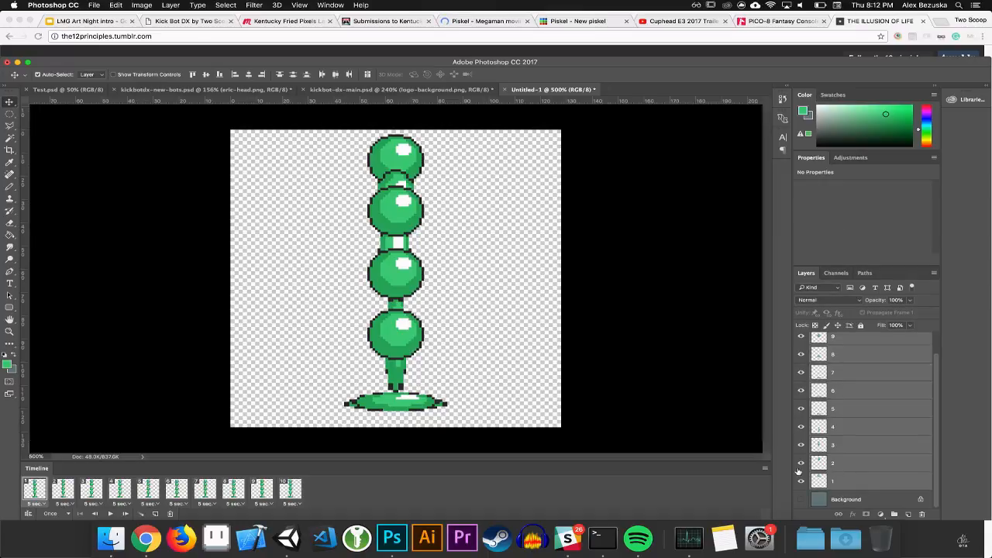
left_click_drag(800, 465, 801, 336)
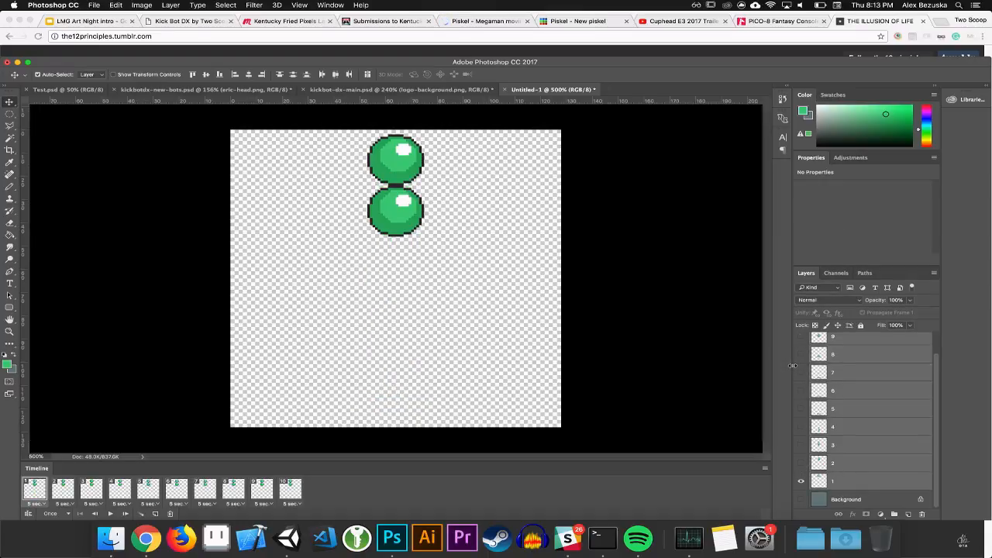
scroll(825, 371, "up", 2)
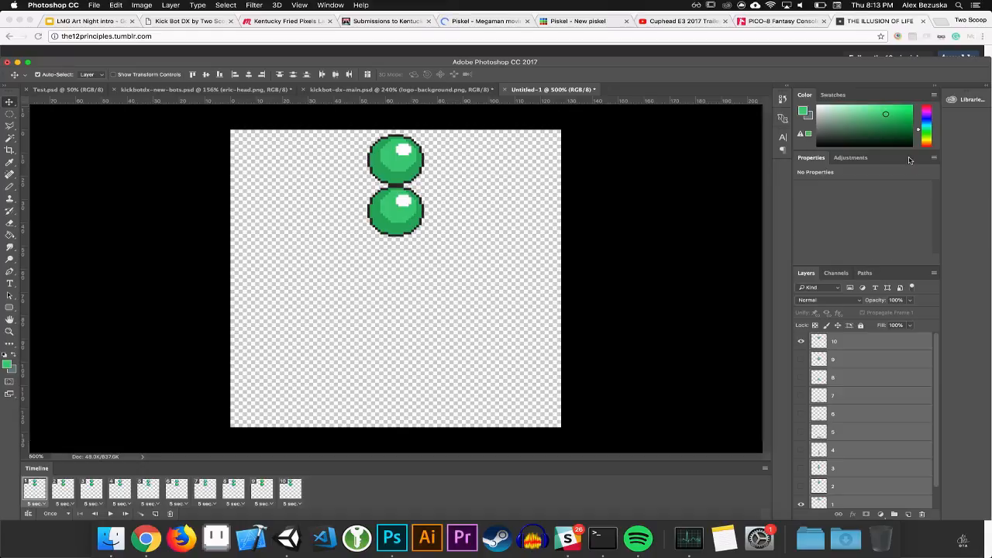
right_click(813, 160)
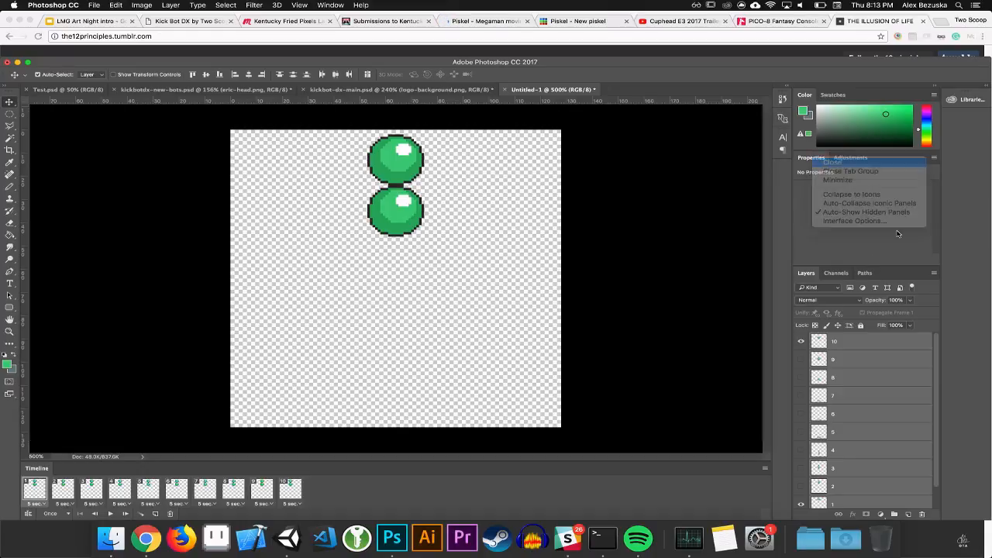
left_click(801, 288)
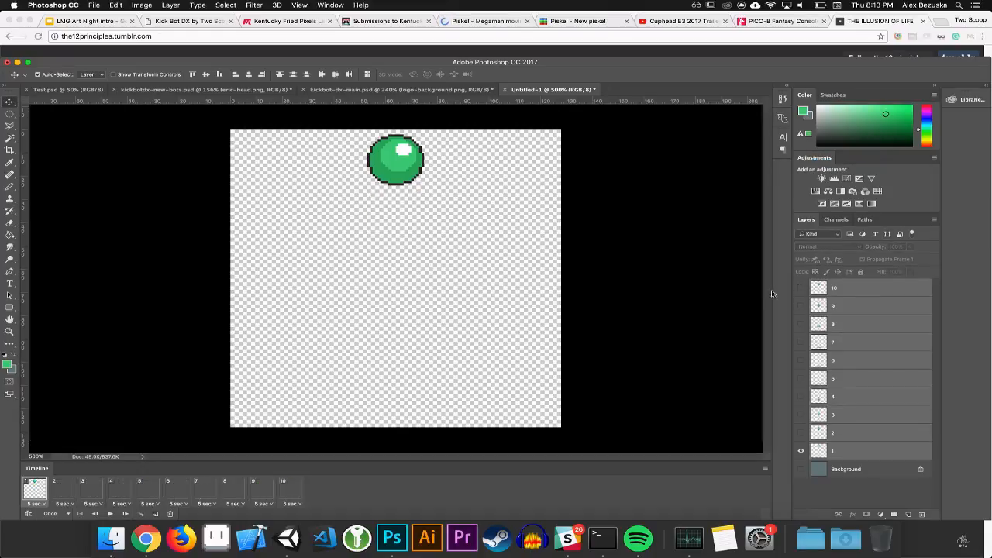
Show only layer 2 in frame 2 and only layer 3 in frame 3
left_click(63, 488)
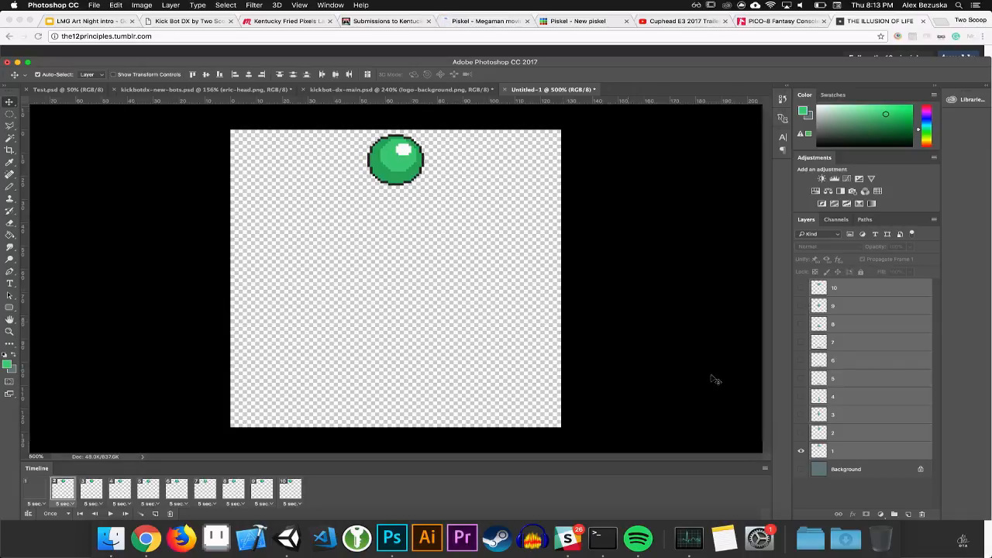
left_click(801, 434)
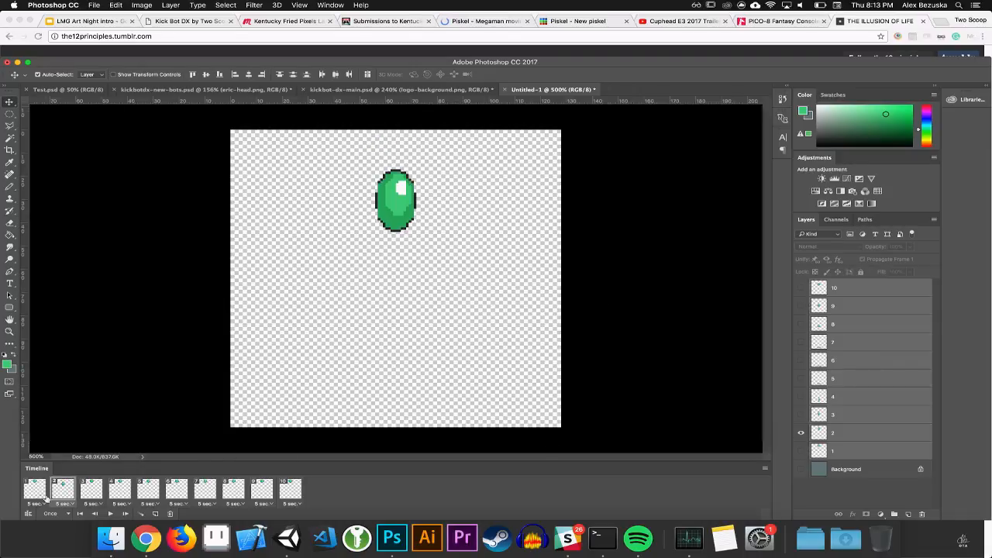
left_click(83, 494)
left_click(801, 450)
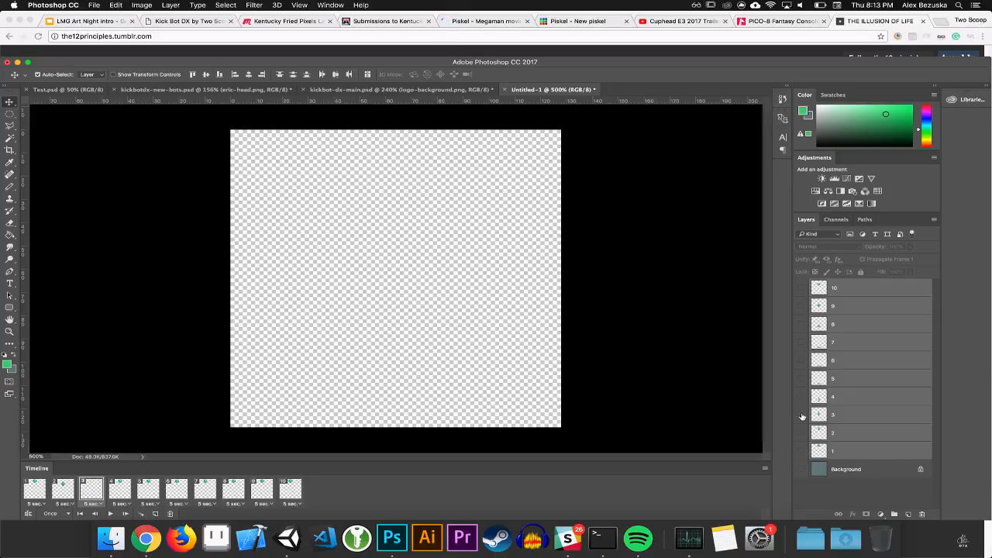
left_click(800, 415)
Show only layer 4 in frame 4 and only layer 5 in frame 5
left_click(119, 487)
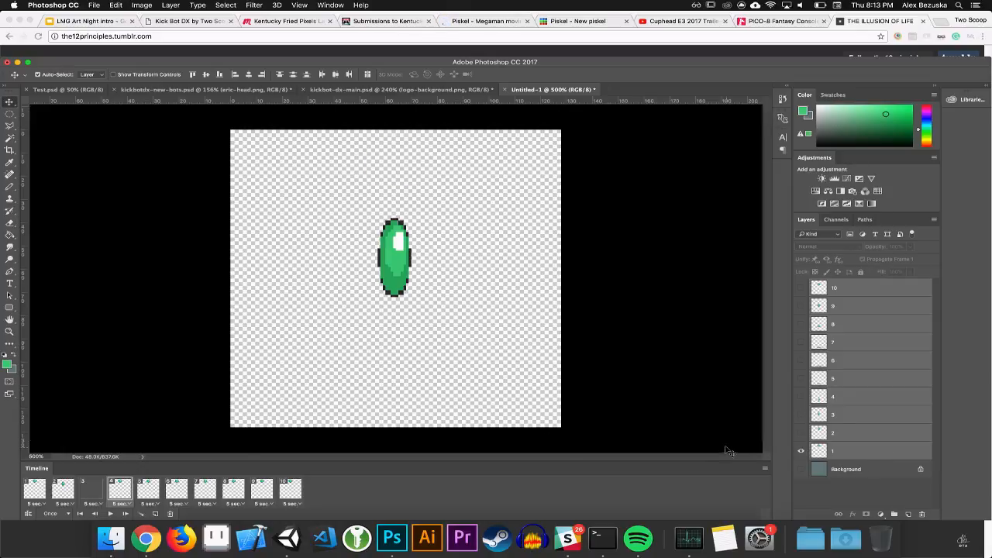
left_click(802, 452)
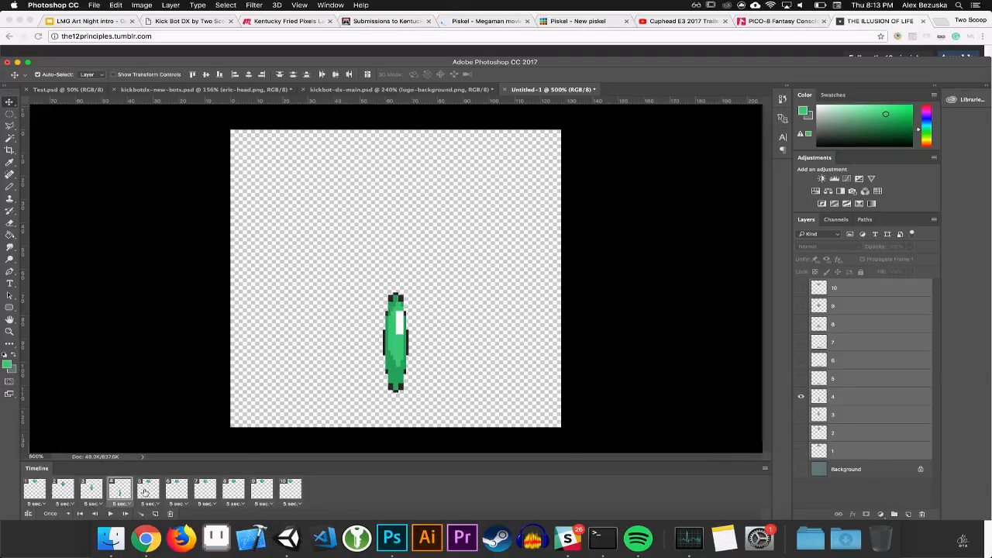
left_click(146, 491)
left_click(802, 453)
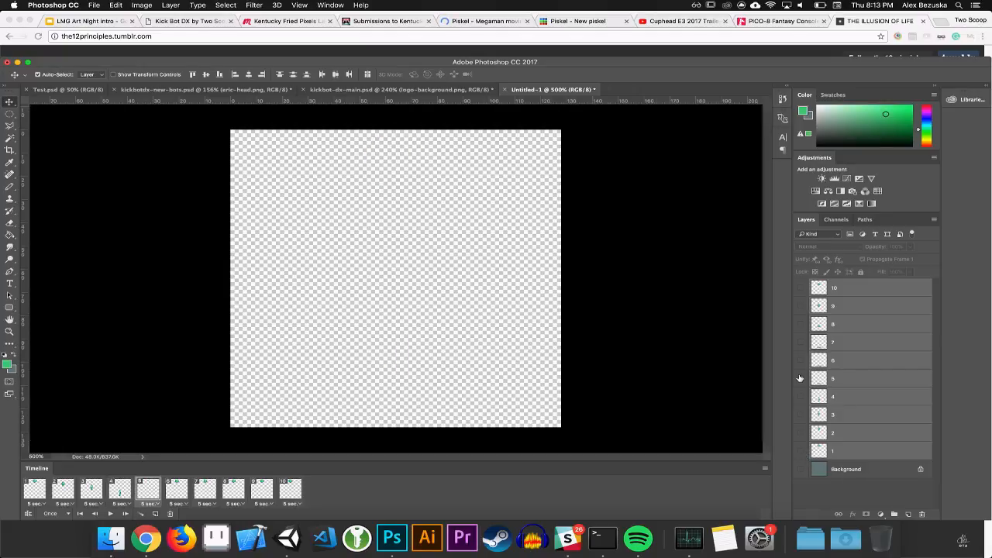
left_click(801, 378)
Show only layer 6 in frame 6 and only layer 7 in frame 7
left_click(178, 487)
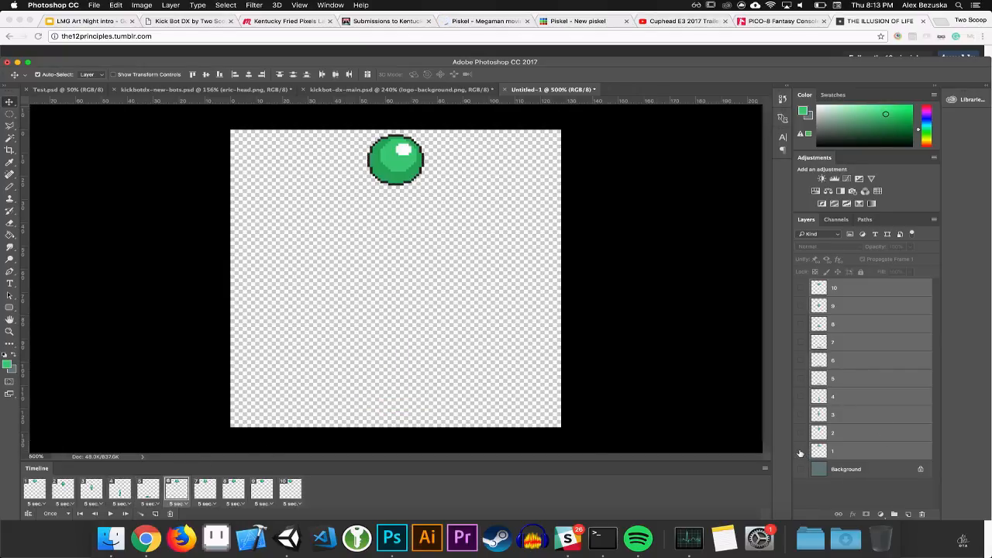
left_click(801, 452)
left_click(801, 361)
left_click(205, 490)
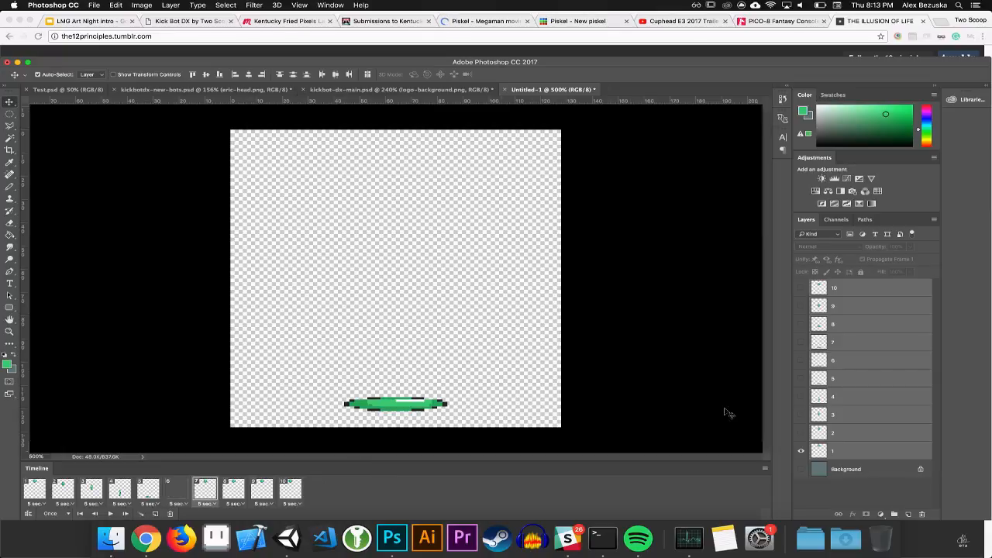
left_click(802, 415)
left_click(801, 341)
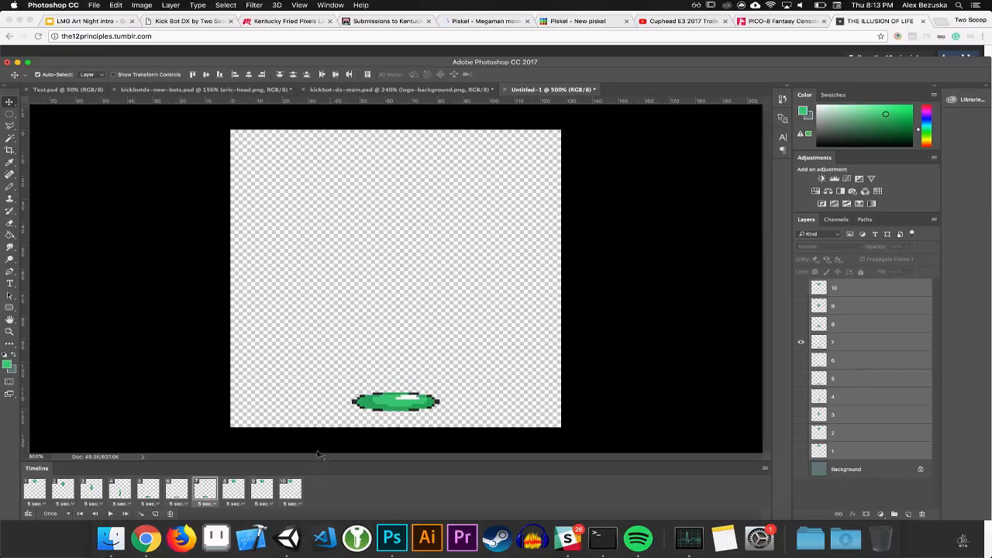
Show only layer 8 in frame 8 and only layer 9 in frame 9
left_click(232, 489)
left_click(802, 453)
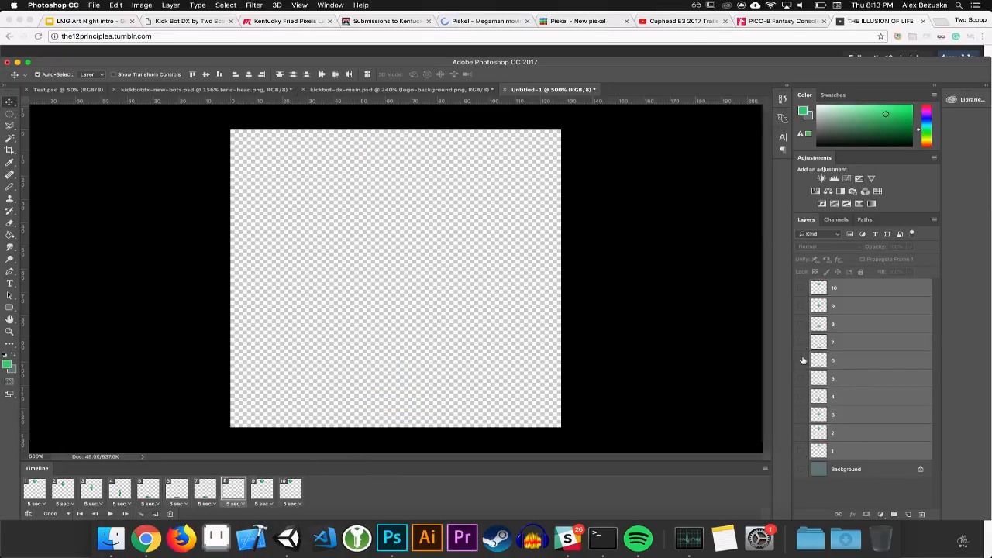
left_click(801, 324)
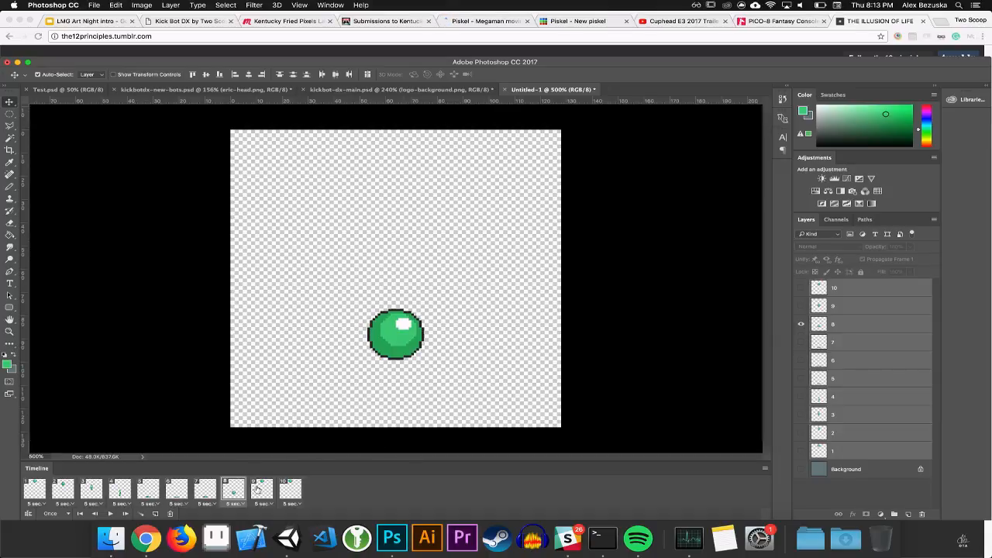
left_click(260, 489)
left_click(801, 450)
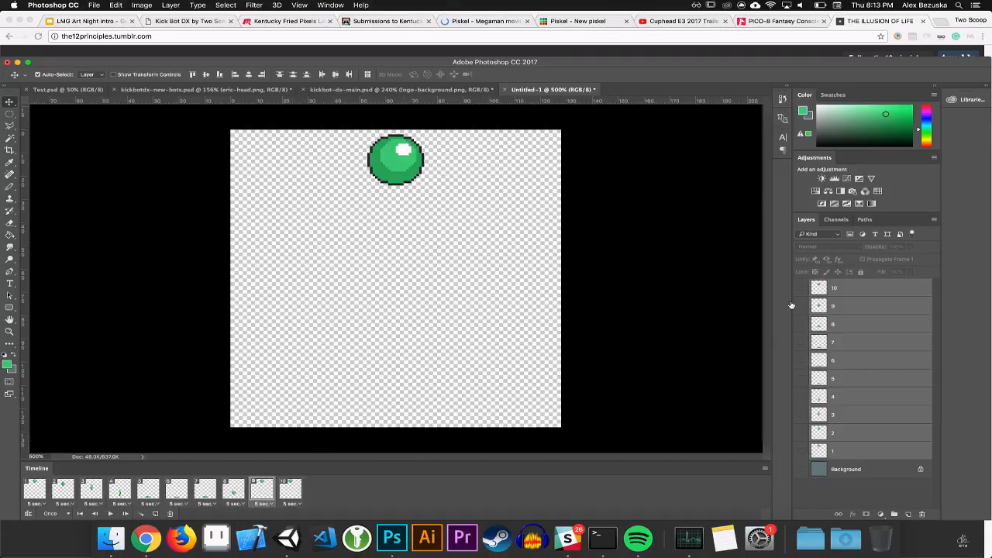
left_click(802, 307)
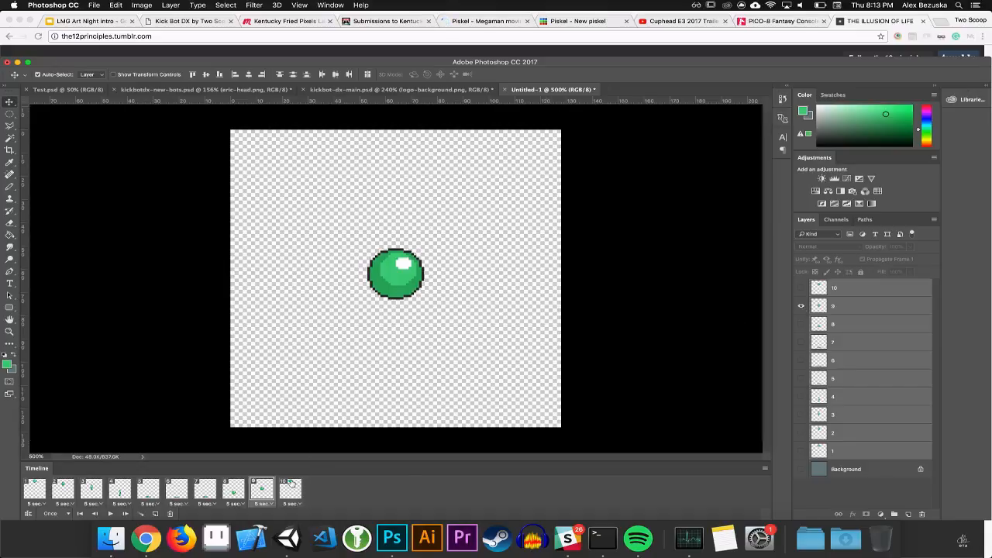
Show only layer 10 in frame 10
left_click(290, 488)
left_click(801, 451)
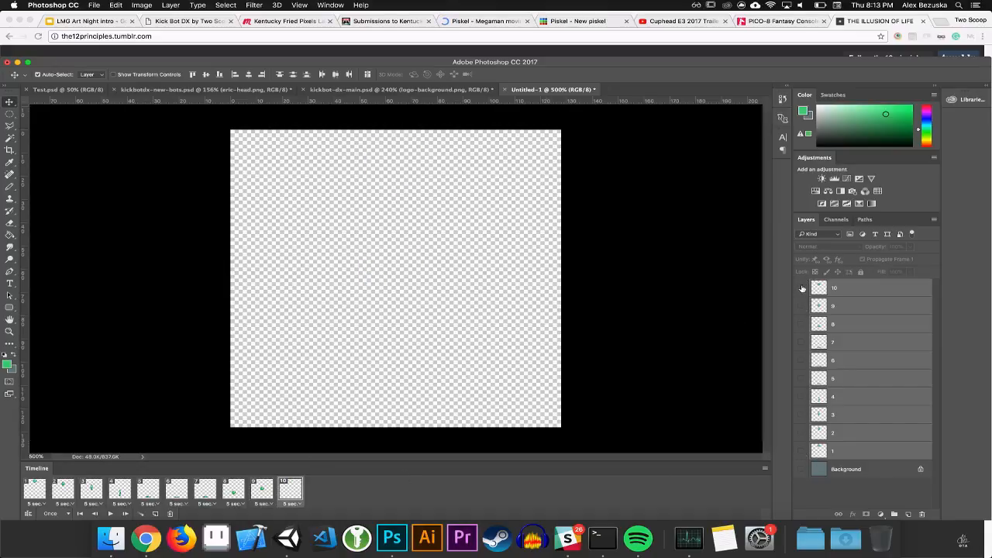
left_click(801, 288)
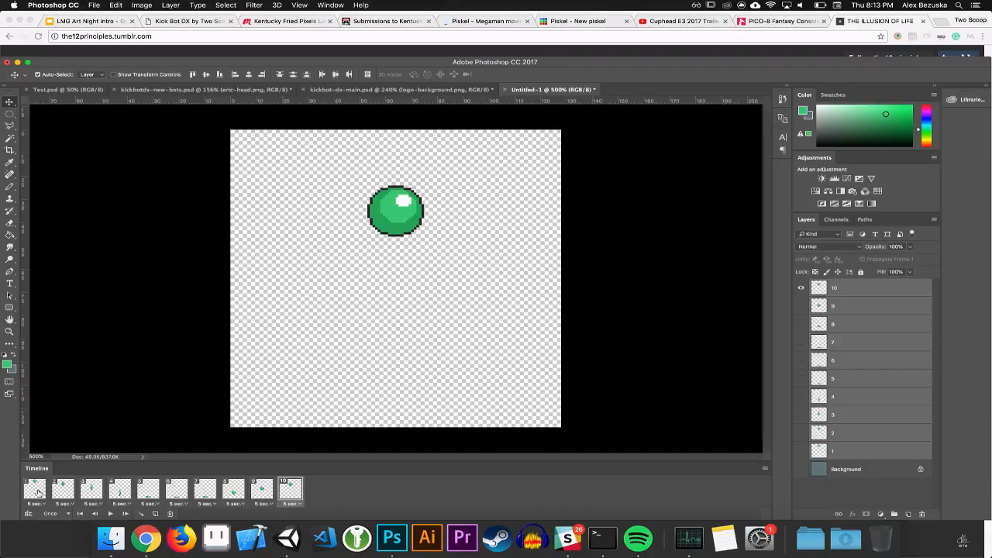
Set the delay of all ten frames to 0.2 seconds
left_click(38, 493, "shift")
left_click(42, 504)
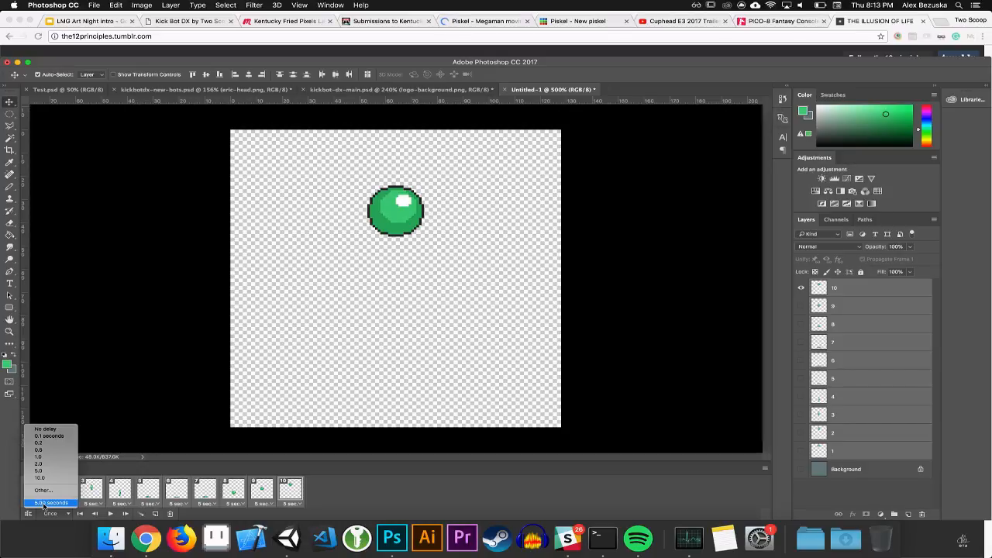
left_click(45, 442)
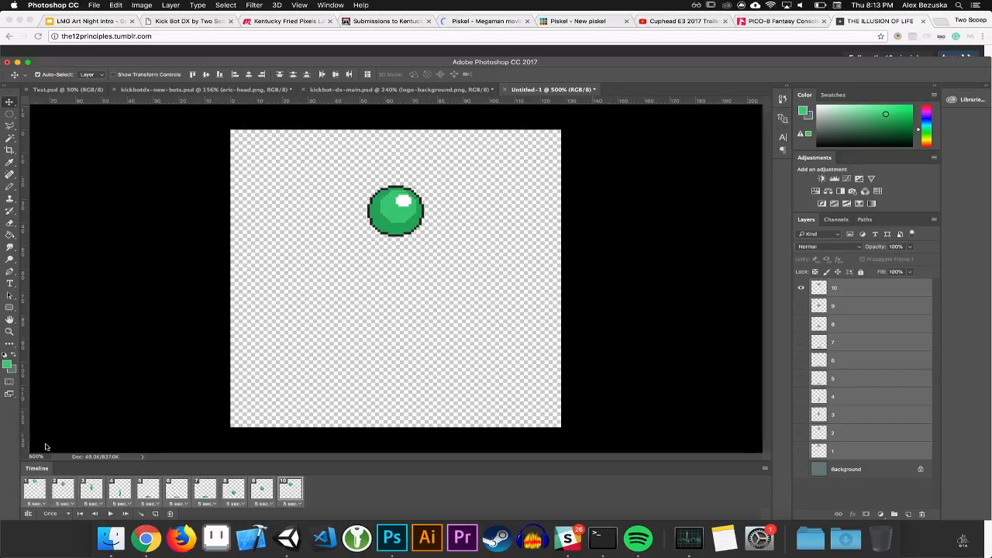
Preview the animation, set its looping to Forever, and play it again before stopping it
left_click(110, 514)
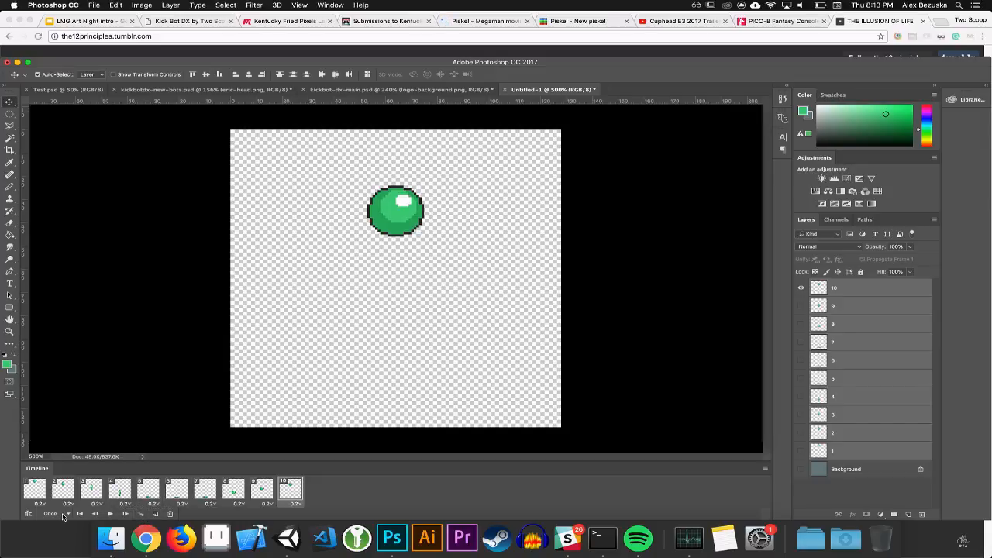
left_click(64, 514)
left_click(49, 496)
left_click(110, 513)
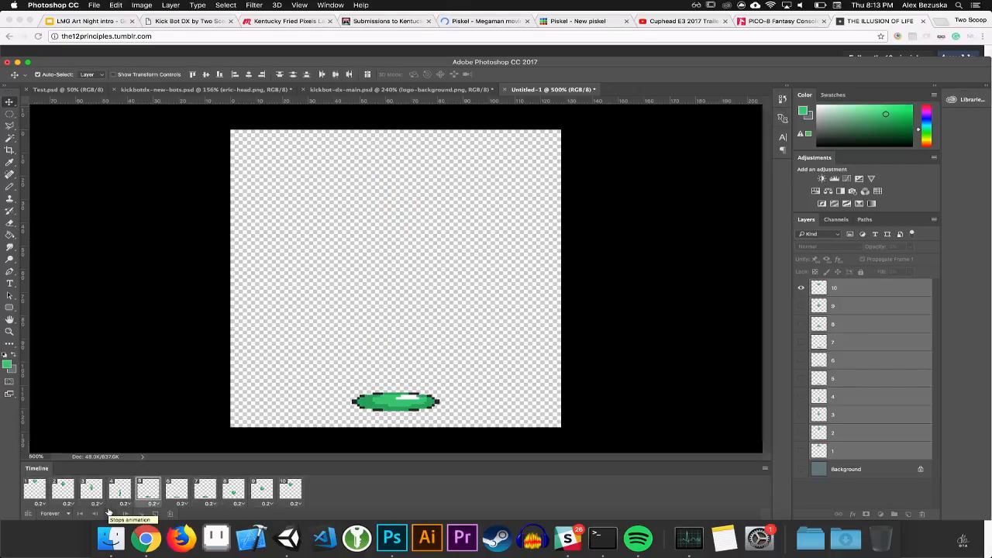
left_click(109, 514)
Set the delay of all ten frames to 0.1 seconds, then play and stop the animation
left_click(37, 496)
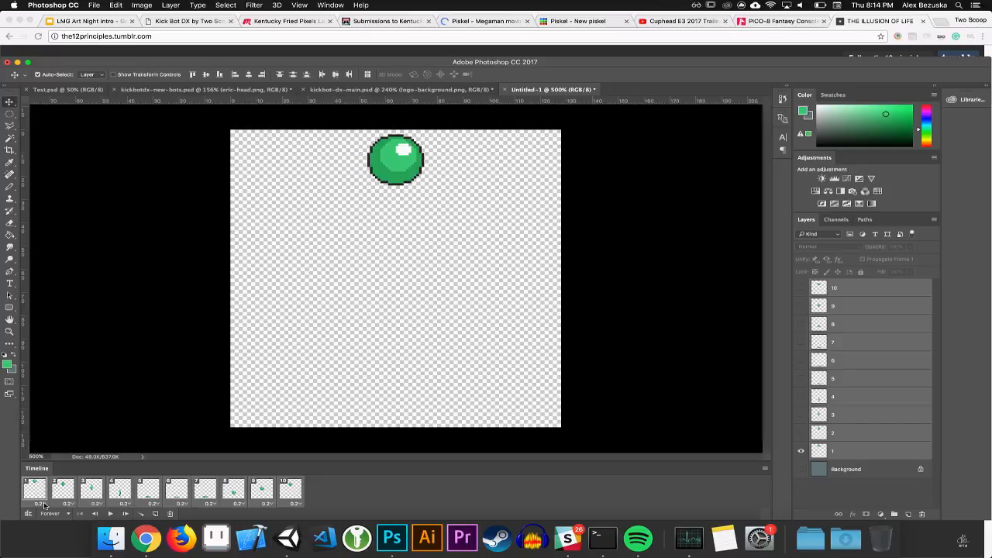
left_click(45, 504)
left_click(35, 443)
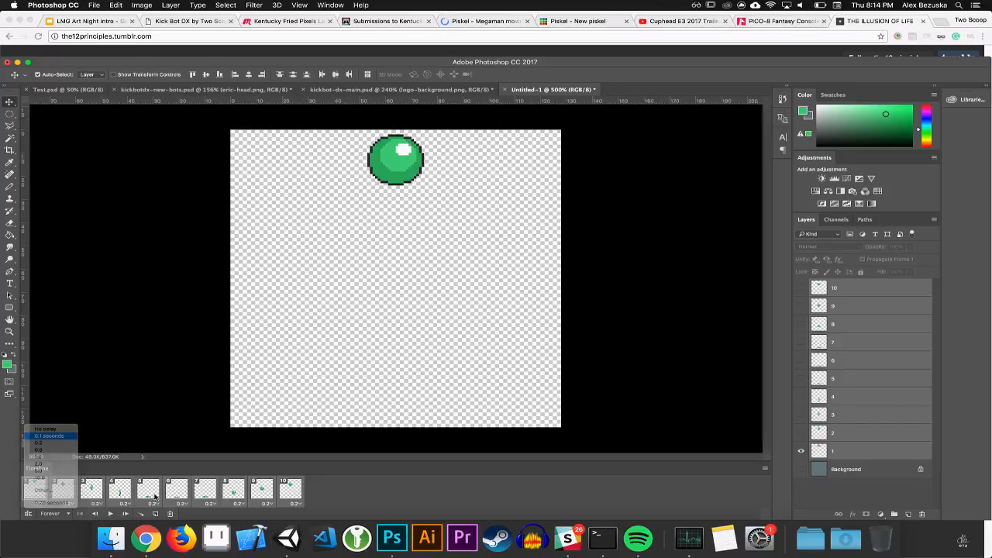
left_click(110, 513)
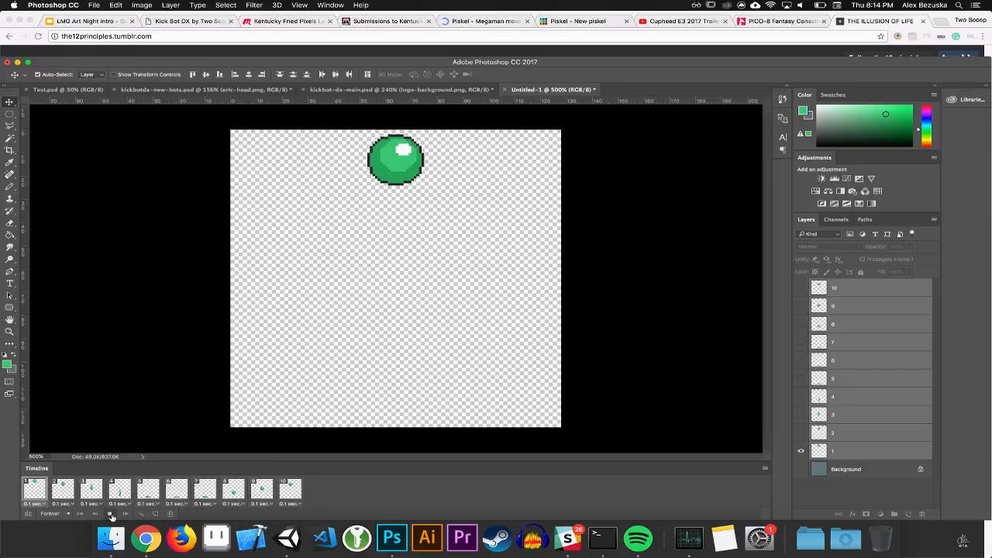
left_click(112, 515)
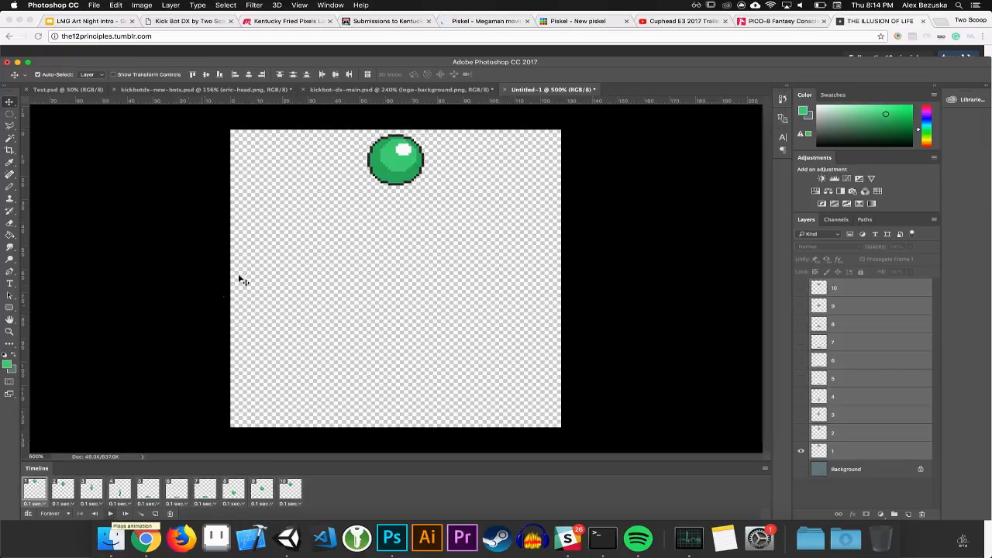
Show frame 2, zoom in on its ball, and open the foreground color for editing
left_click(69, 485)
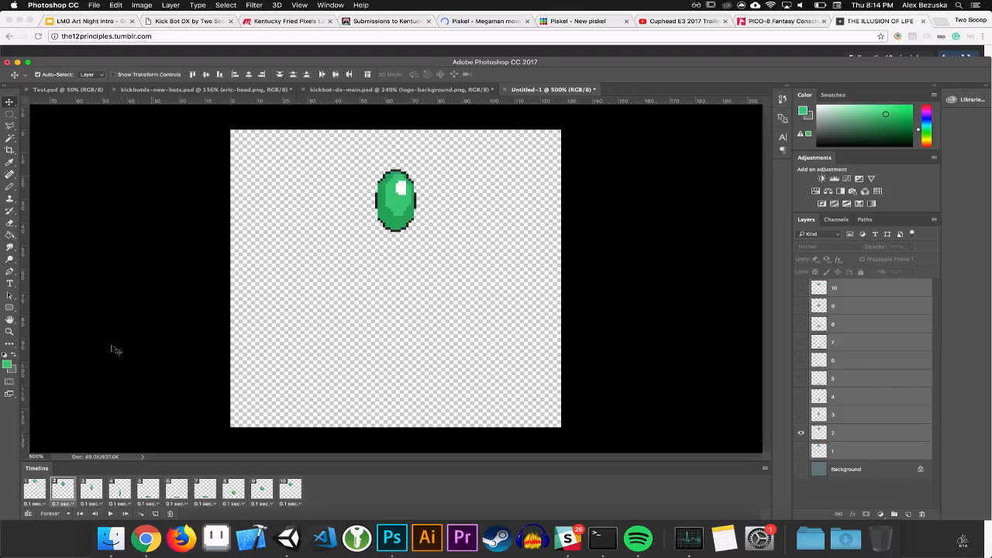
left_click(9, 331)
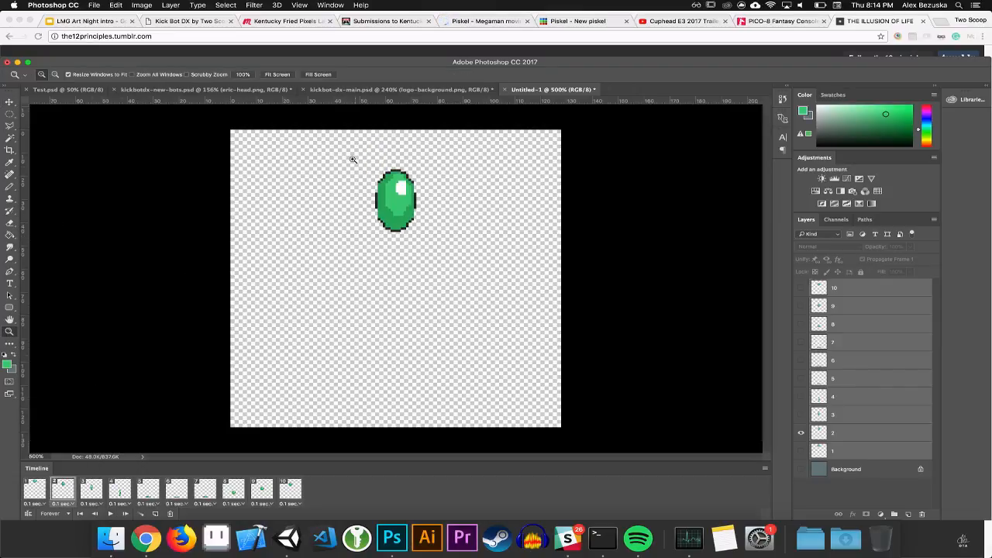
left_click_drag(352, 159, 462, 260)
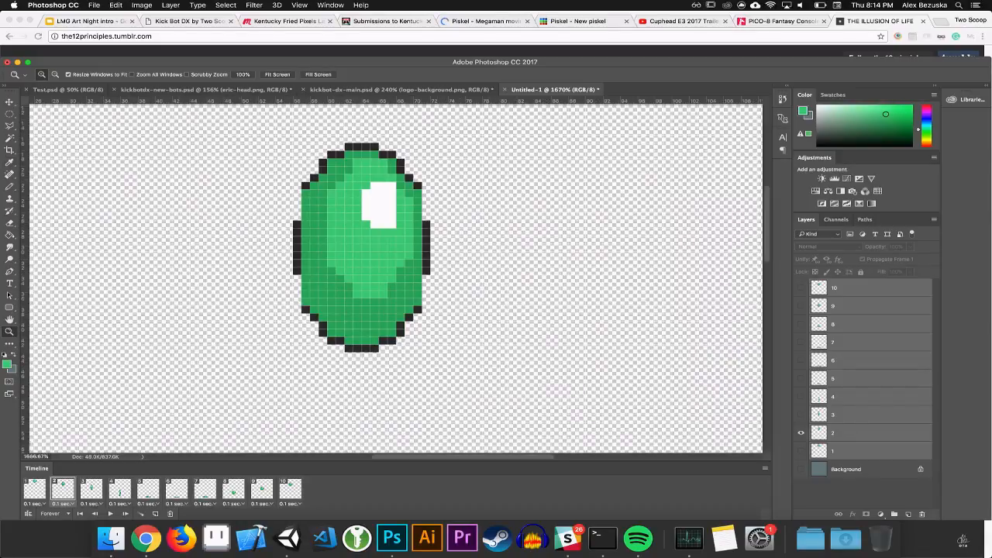
left_click(10, 102)
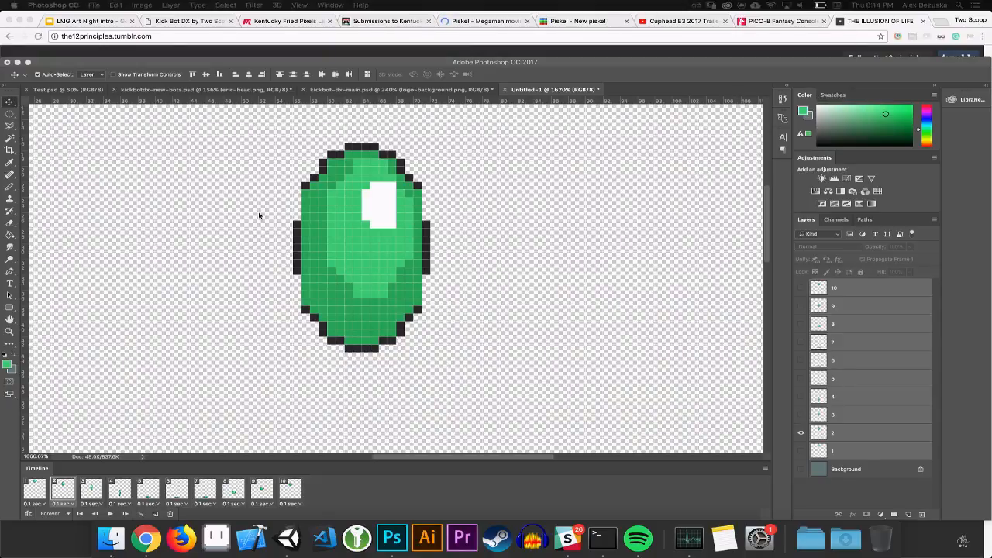
left_click(350, 213)
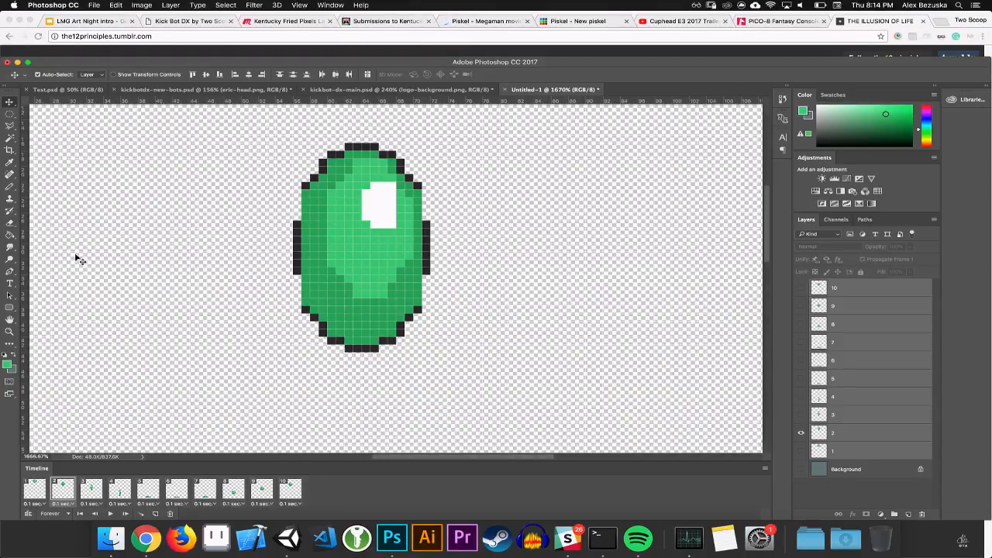
left_click(8, 365)
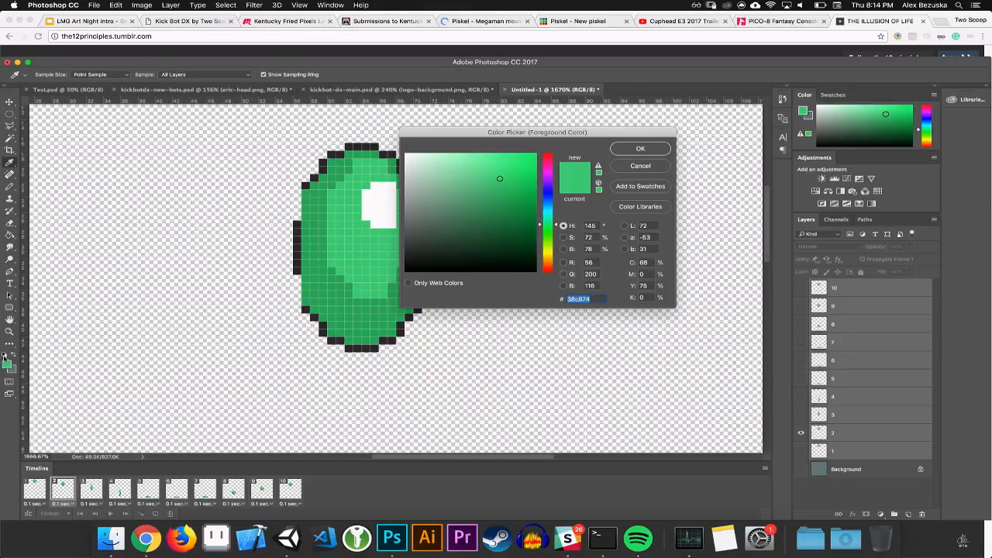
In System Preferences, set the Wacom tablet's screen area for Adobe Photoshop CC 2017 to Monitor 2 and close the settings
left_click(16, 5)
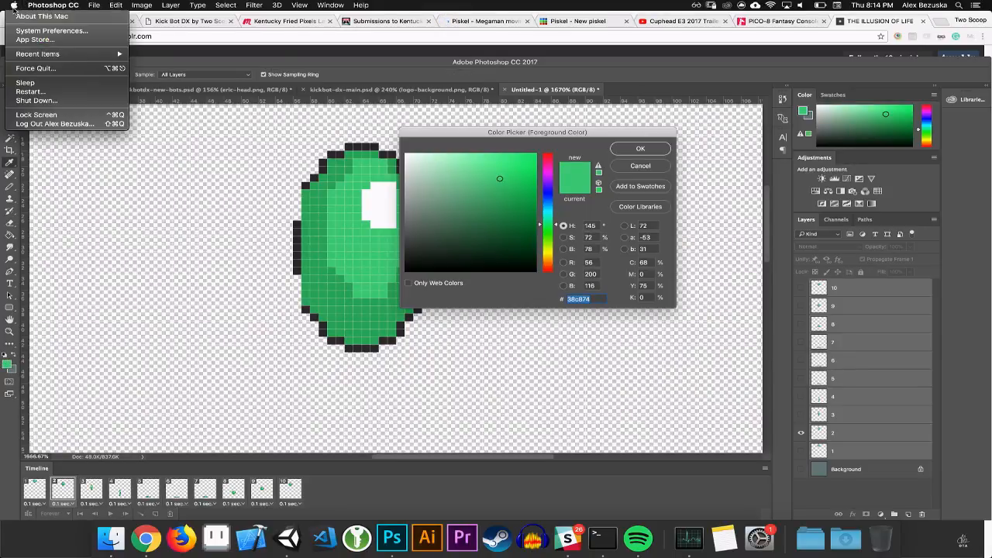
left_click(31, 32)
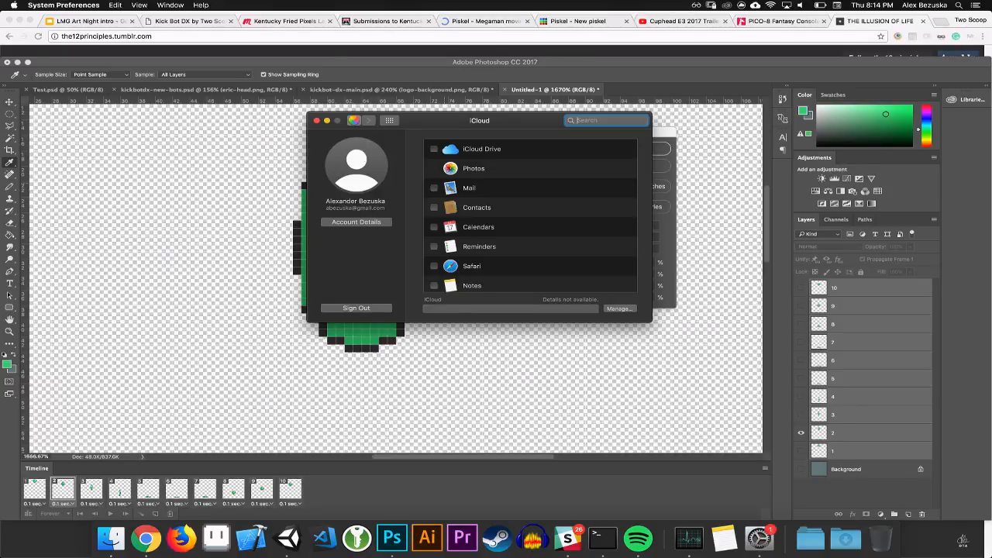
left_click(353, 120)
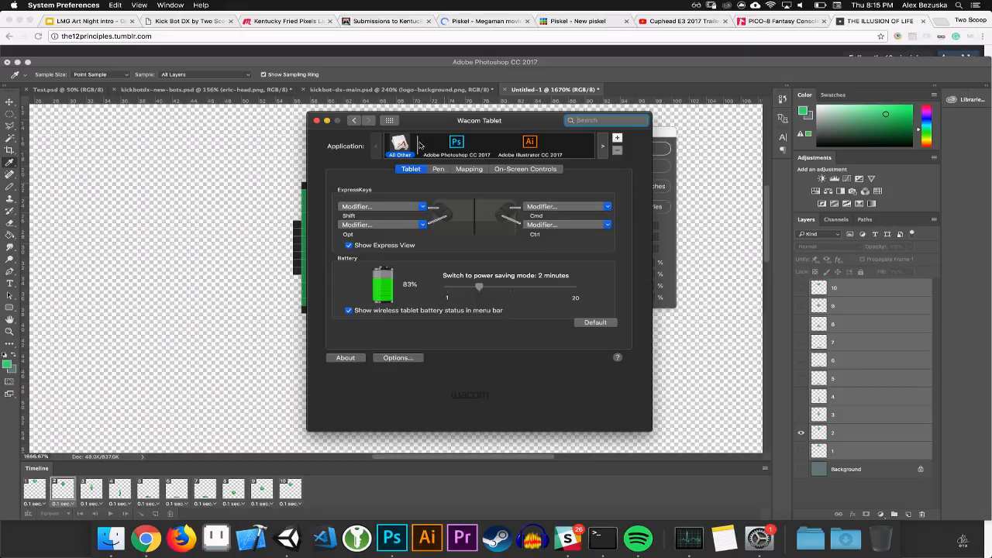
left_click(453, 150)
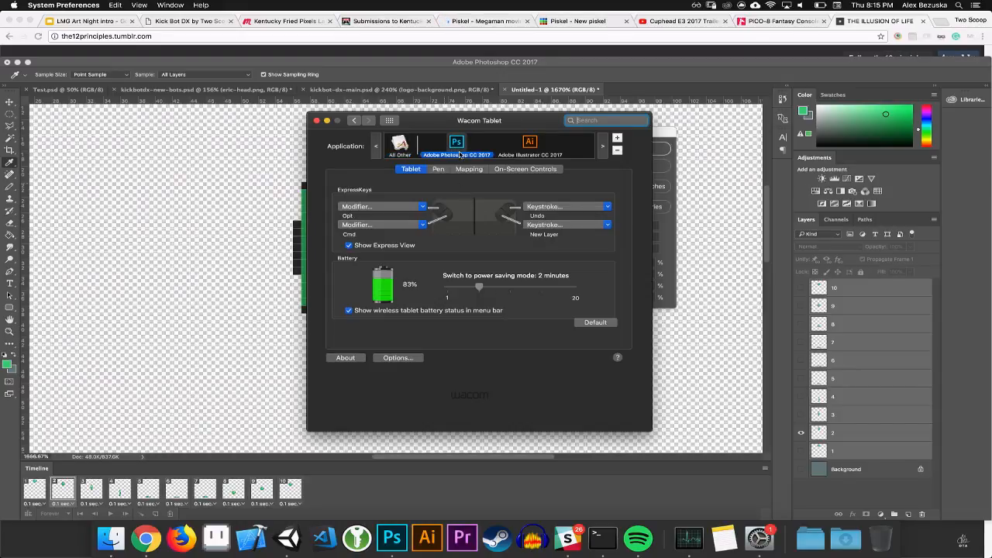
left_click(468, 169)
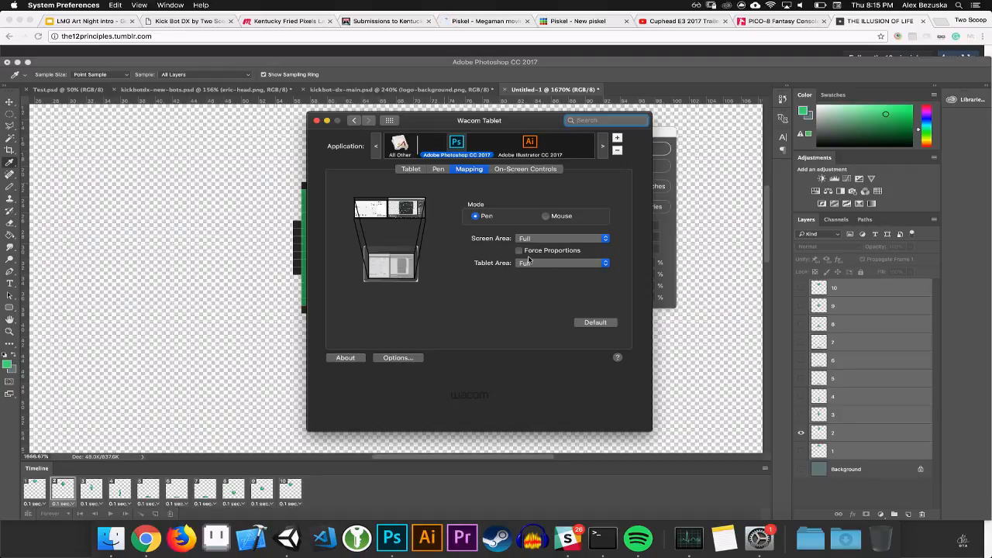
left_click(526, 241)
left_click(530, 249)
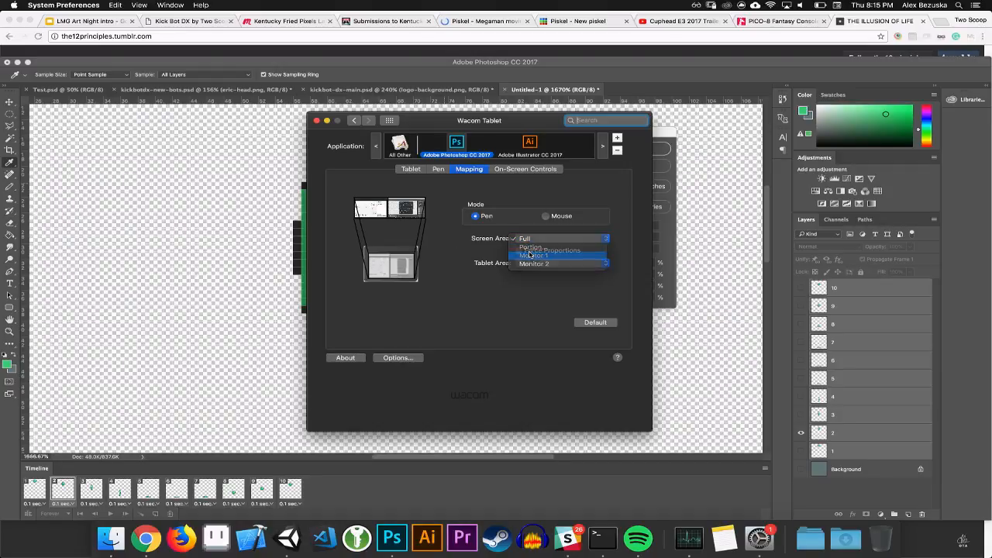
left_click(525, 237)
left_click(531, 249)
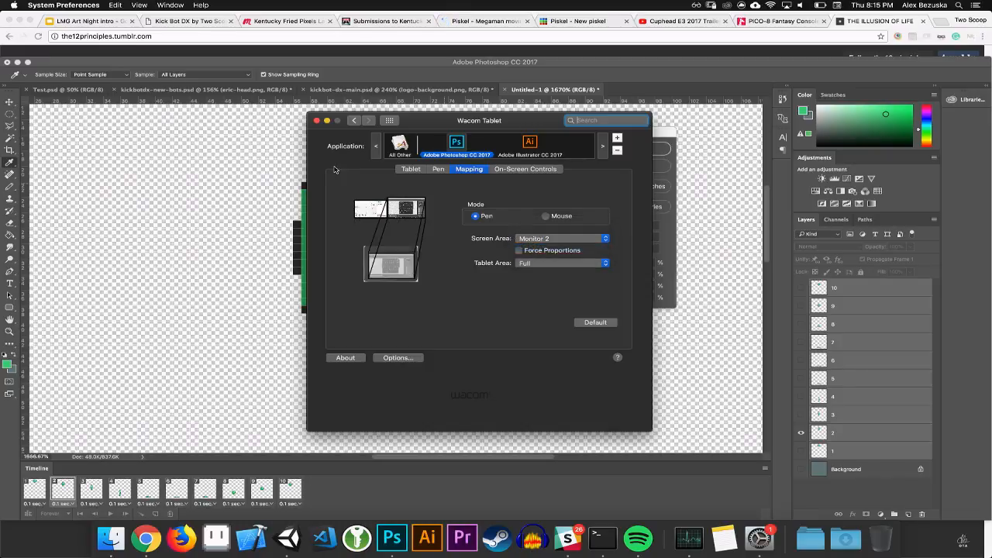
left_click(316, 121)
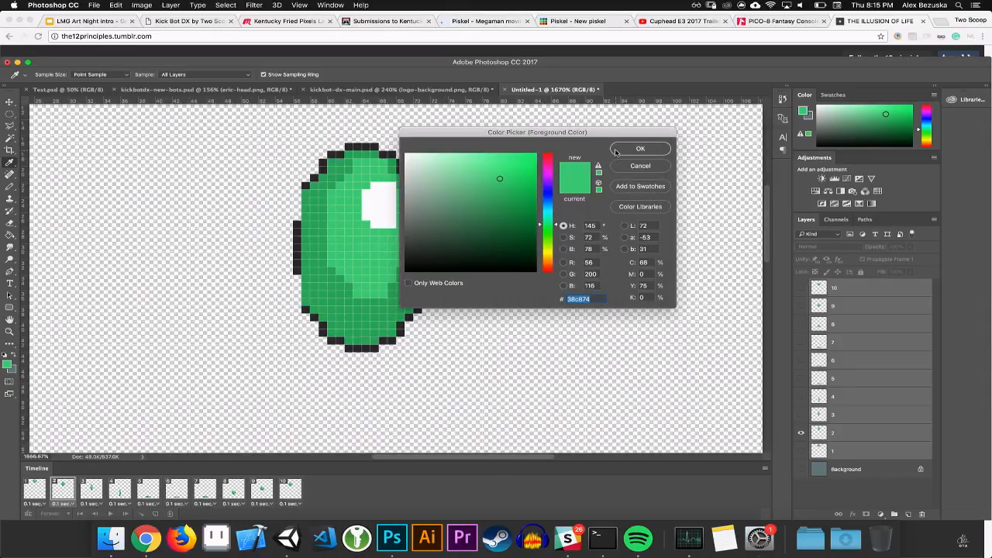
Sample the ball's dark outline color and pencil in the missing outline pixels along both sides of the ball on layer 2
left_click(296, 256)
key("Return")
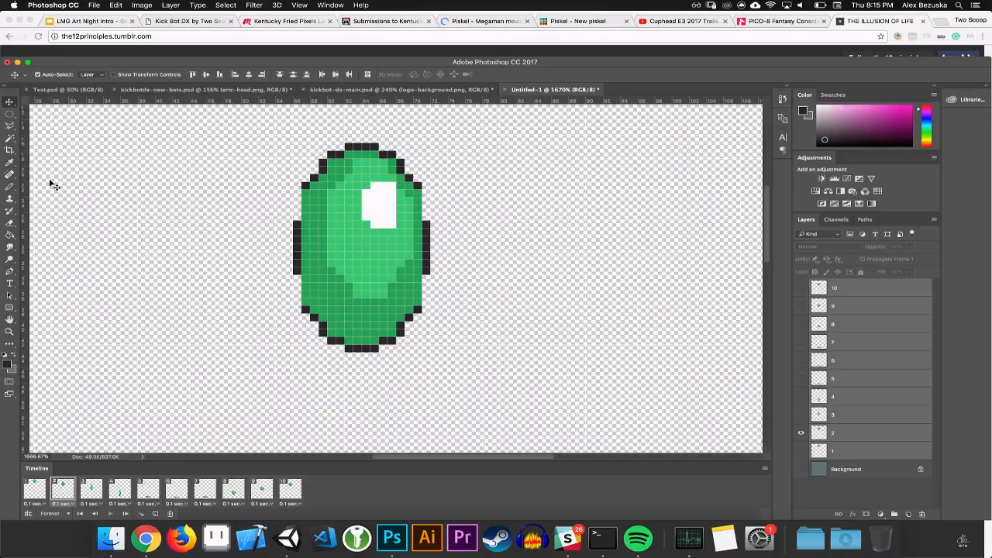
left_click(13, 187)
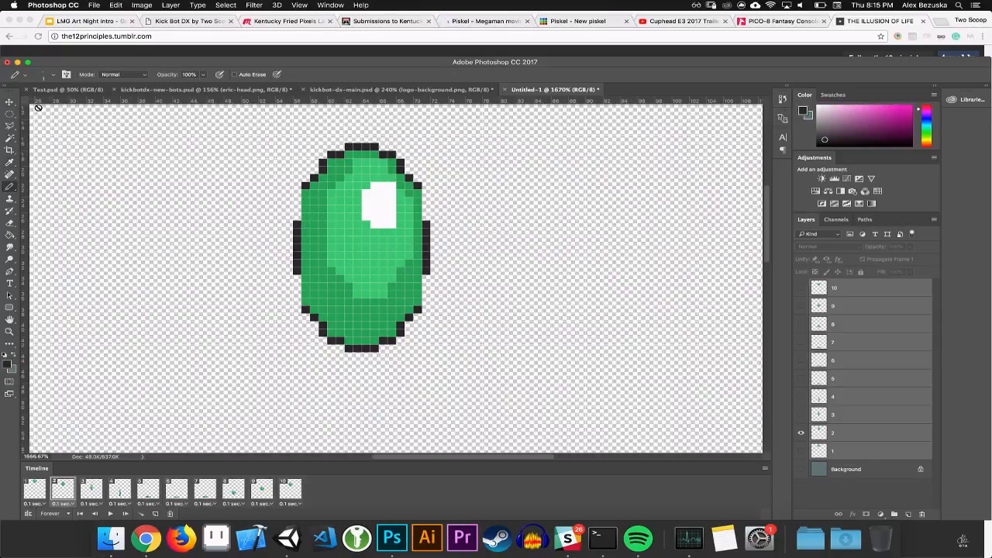
left_click(9, 102)
left_click(372, 304)
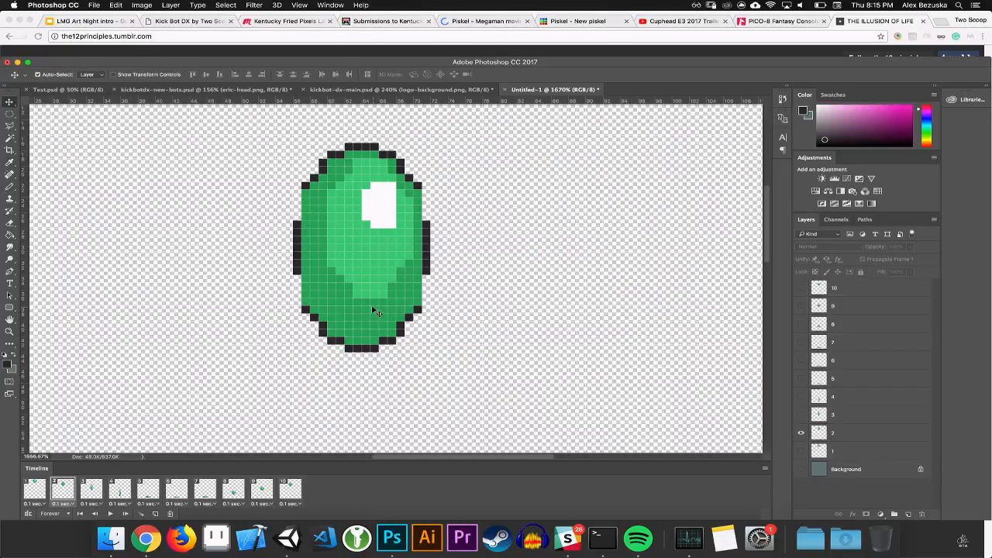
left_click(11, 186)
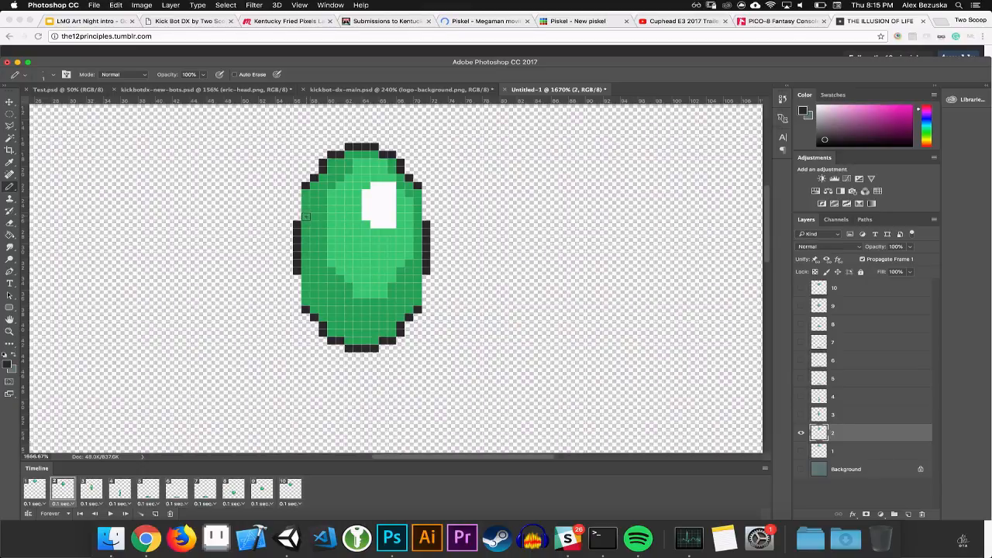
left_click_drag(306, 216, 305, 202)
left_click_drag(418, 192, 419, 216)
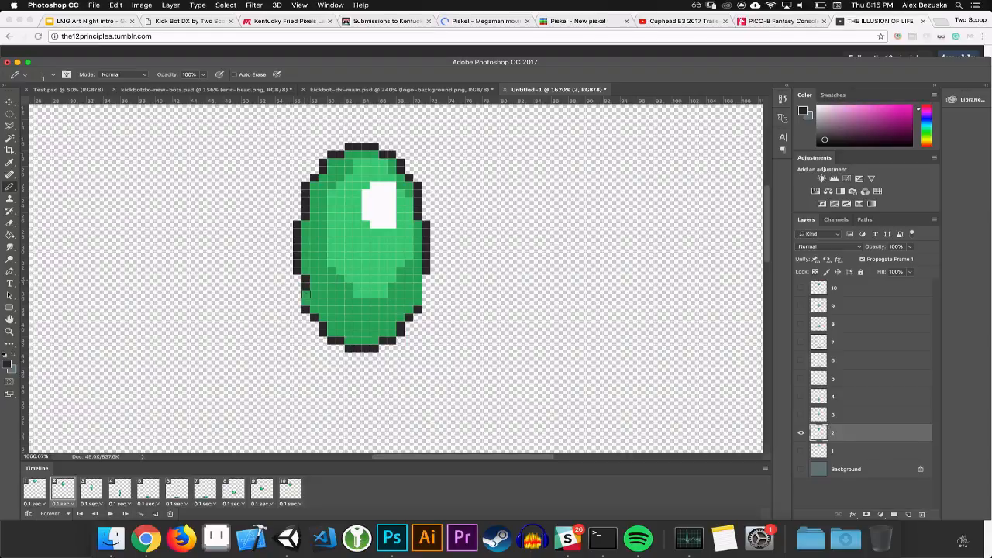
left_click_drag(418, 278, 420, 302)
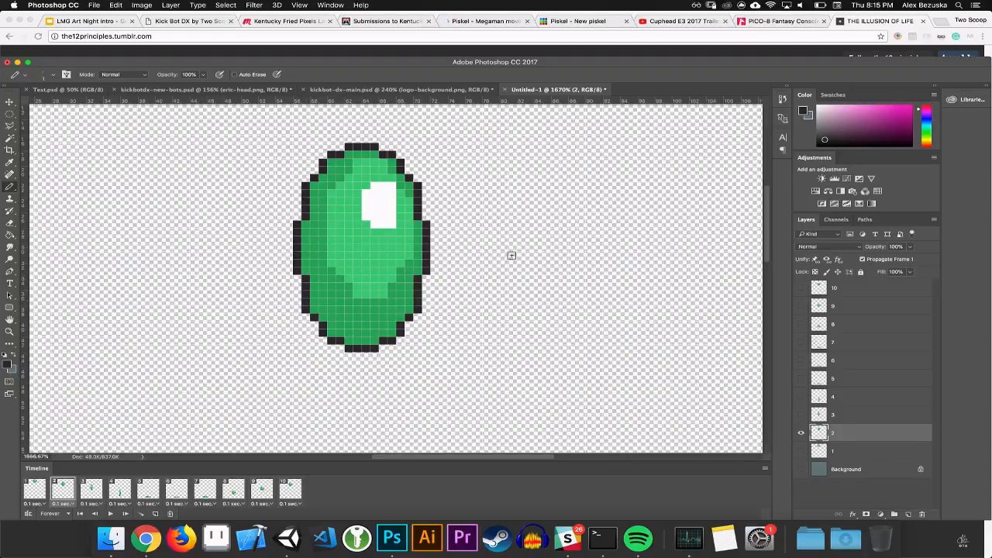
On layer 3 in frame 3, pencil in the missing upper-left outline pixels of the stretched ball
left_click(92, 494)
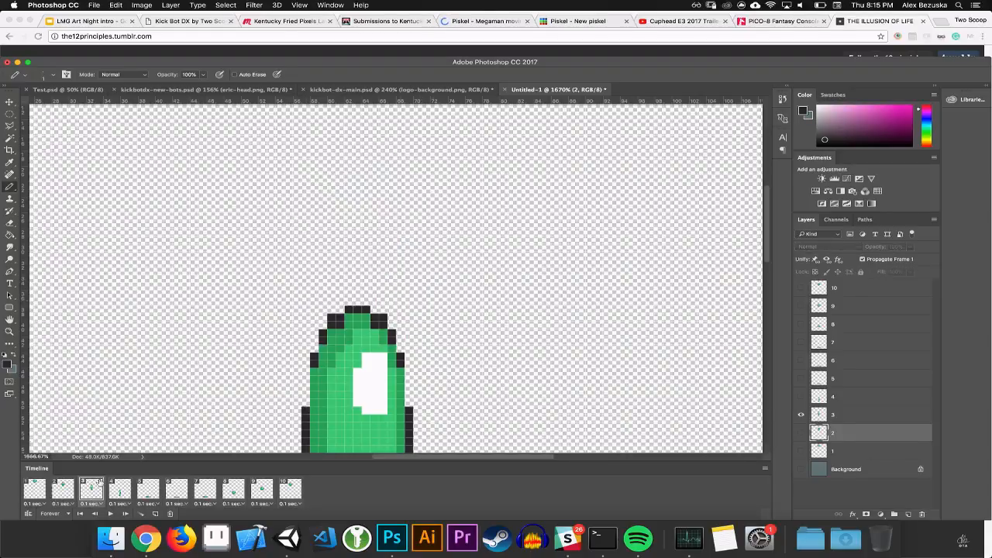
left_click_drag(351, 395, 323, 217)
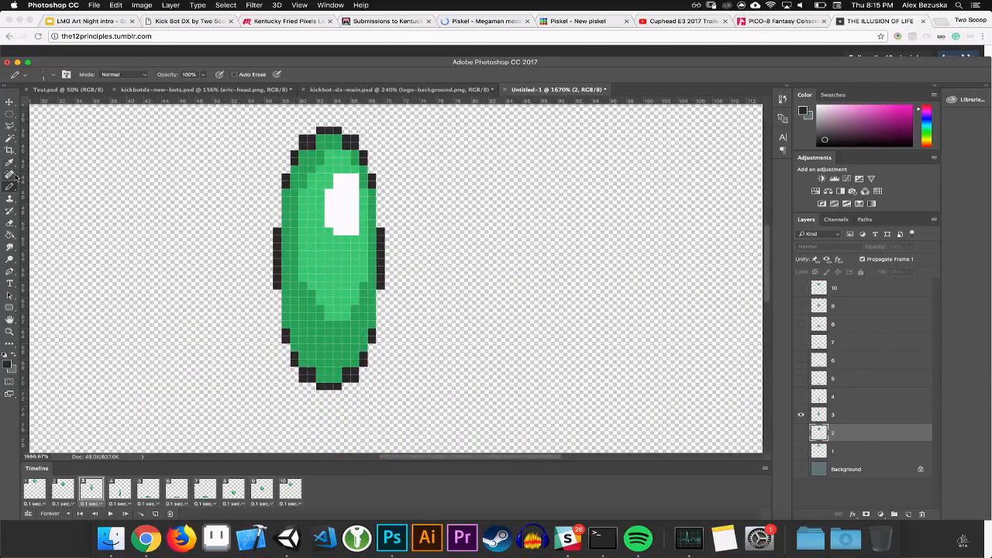
left_click(9, 102)
left_click(308, 251)
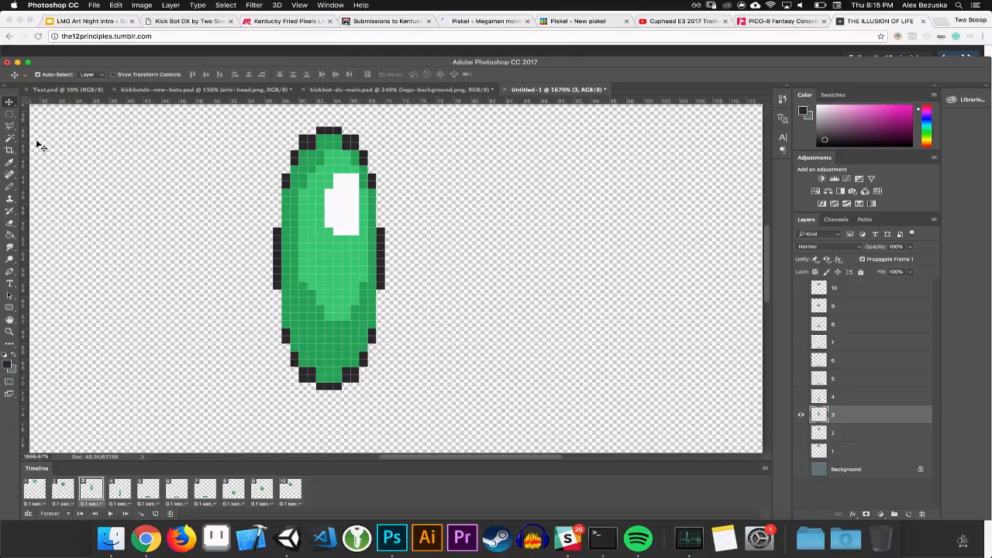
left_click(9, 187)
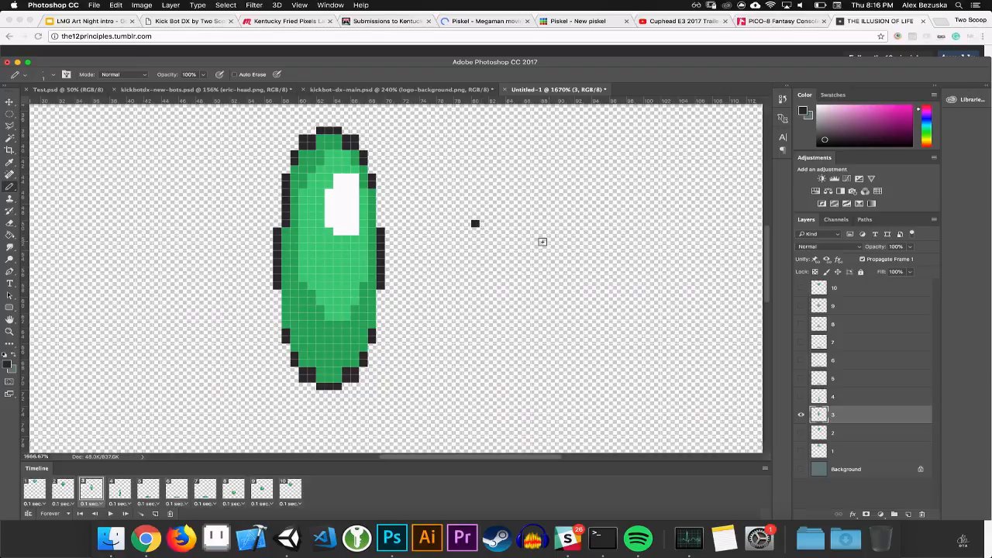
Pencil three separate test pixels and a diagonal line on the empty canvas right of the ball, and undo the line
left_click(475, 224)
left_click(578, 223)
left_click(483, 270)
left_click_drag(586, 270, 479, 346)
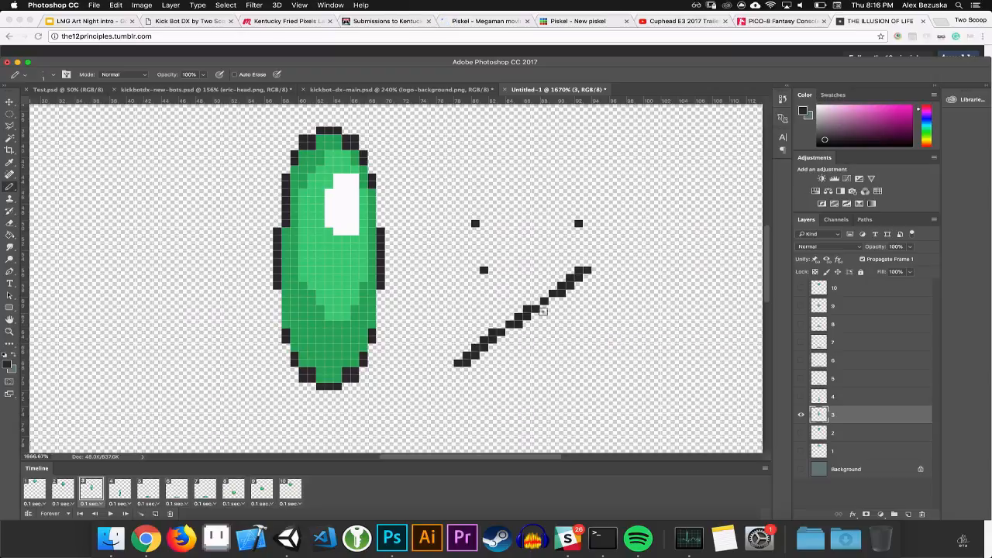
key("super+z")
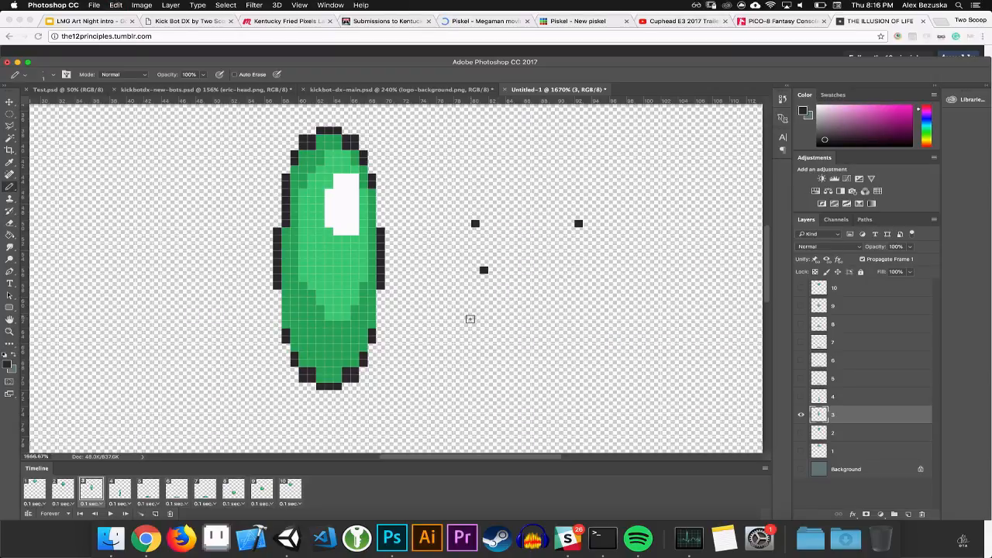
Draw four straight point-to-point pencil test lines at different angles right of the ball on layer 3
left_click(466, 324)
left_click(592, 271, "shift")
left_click(501, 347)
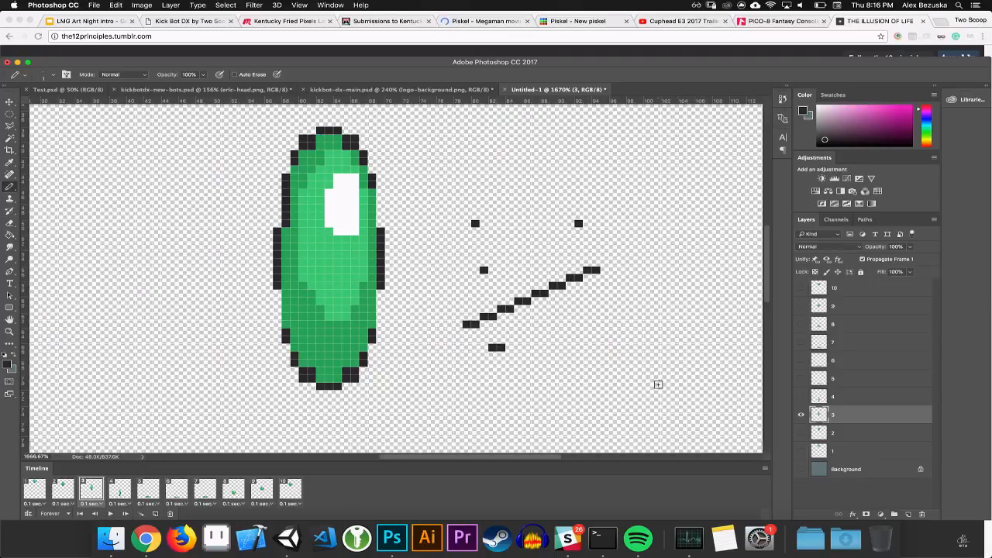
left_click(660, 393, "shift")
left_click(660, 309)
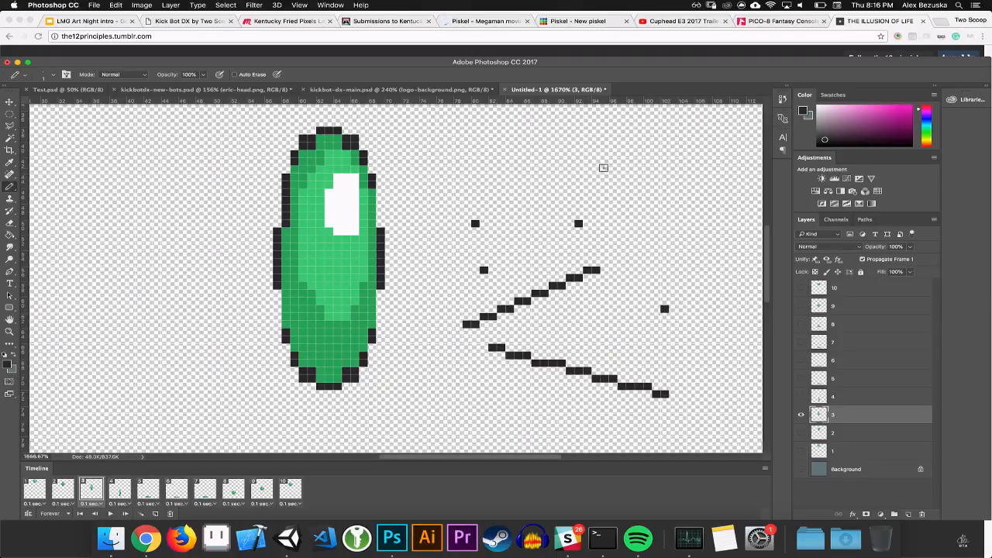
left_click(587, 170, "shift")
left_click(638, 156)
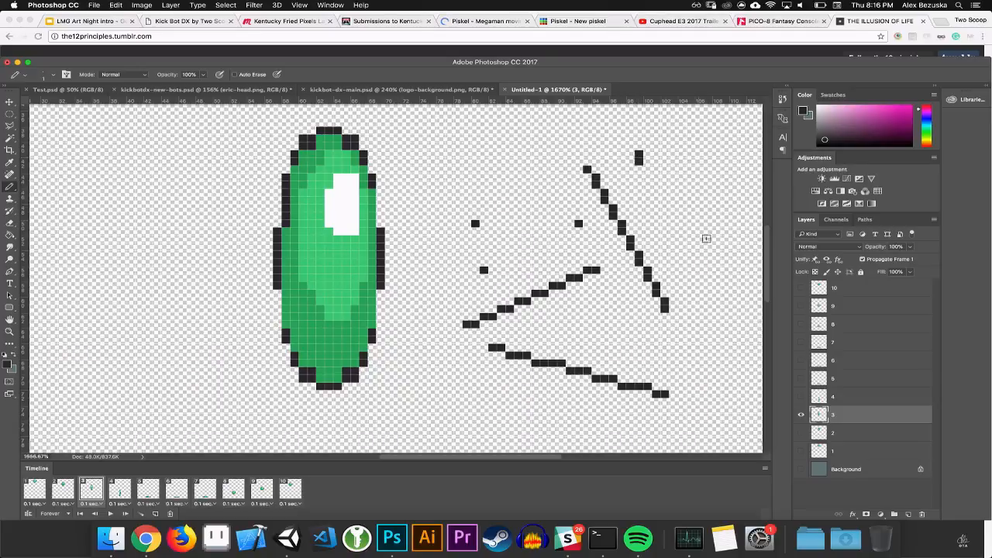
left_click(724, 307, "shift")
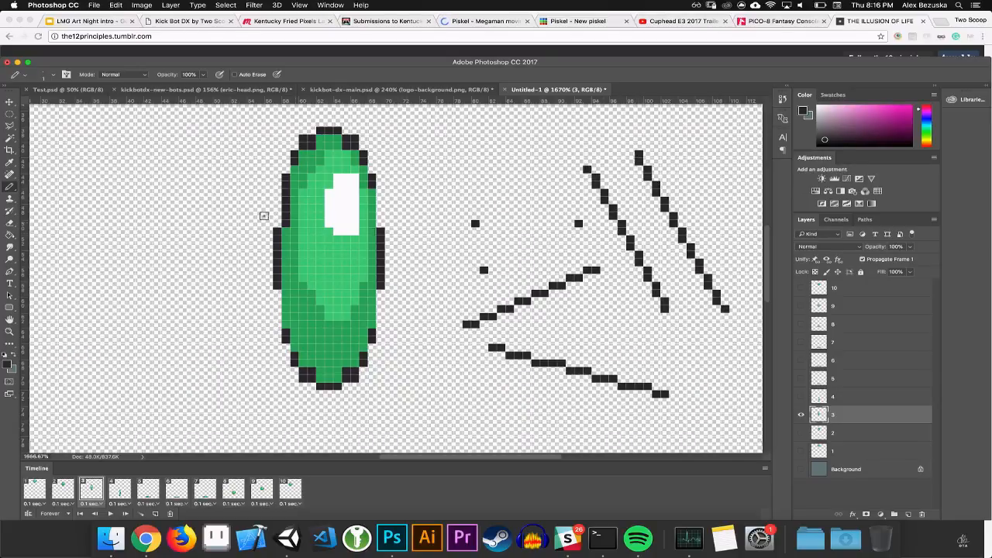
Draw several straight point-to-point pencil test lines at slightly different diagonal slopes left of the ball on layer 3, undoing one of them
left_click(53, 161)
left_click(197, 285, "shift")
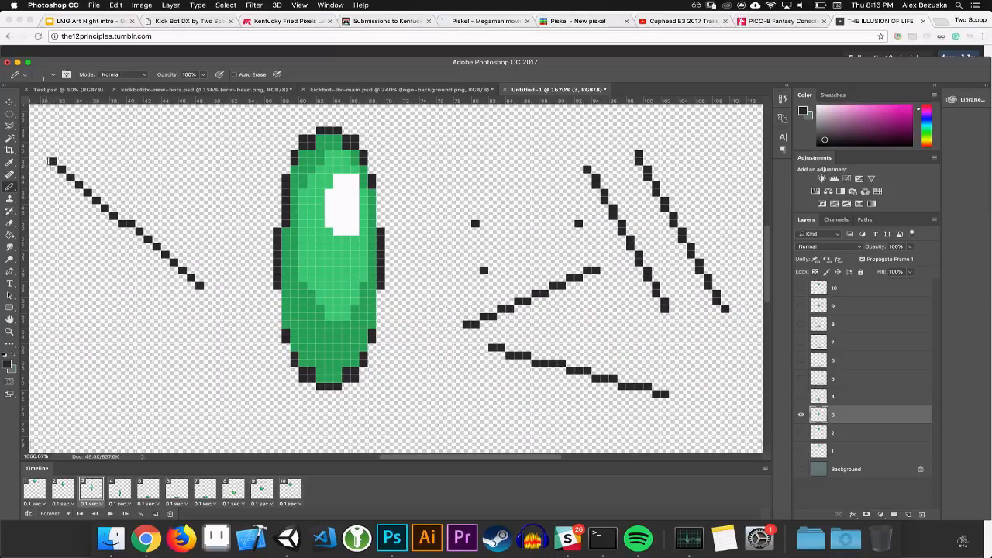
left_click(53, 161)
left_click(199, 292, "shift")
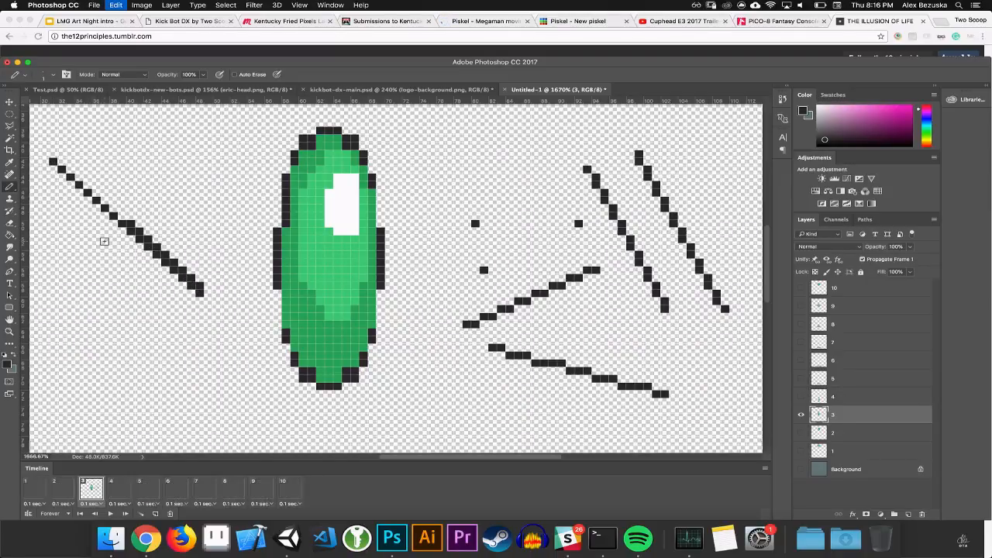
key("super+z")
left_click(88, 139)
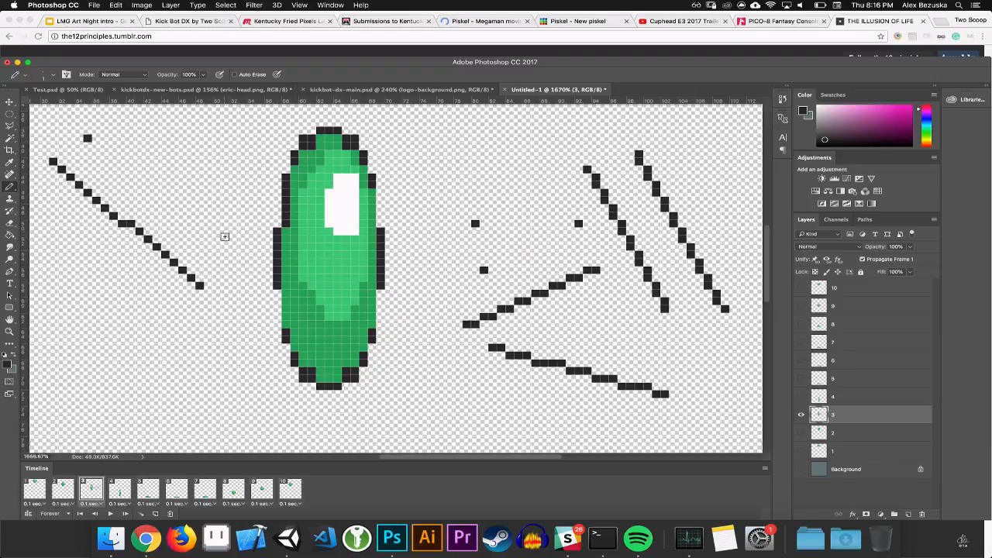
left_click(225, 239, "shift")
left_click(78, 285)
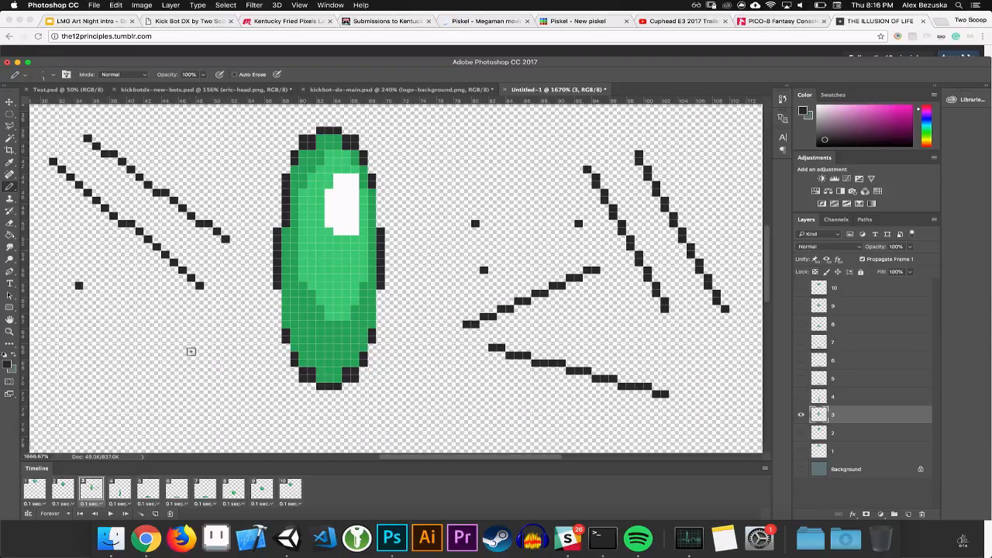
left_click(199, 361, "shift")
left_click(69, 347)
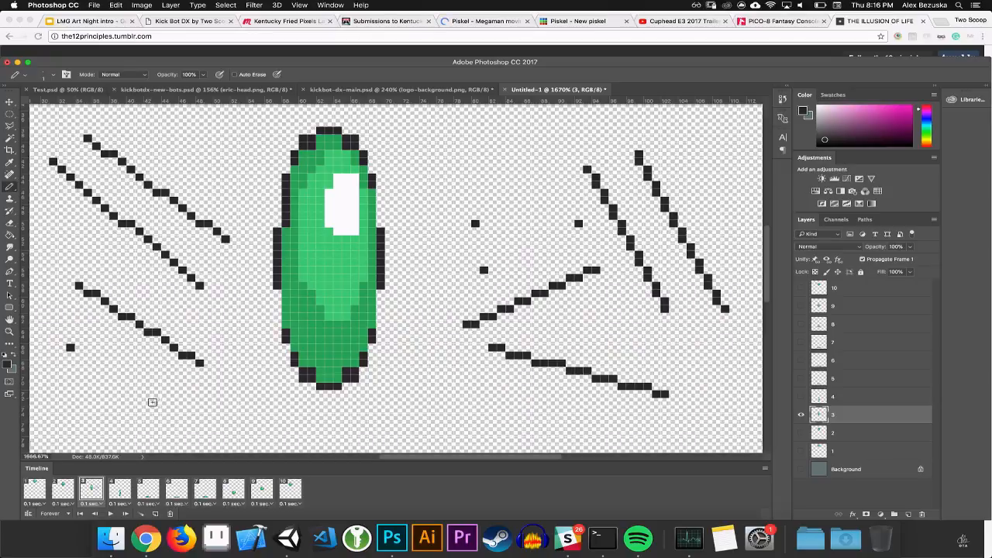
left_click(165, 417, "shift")
Step back through the history to remove all pencil test lines and dots around the ball on layer 3
key("super+z")
key("super+z")
key("super+z")
key("super+alt+z")
key("super+alt+z")
key("super+alt+z")
key("super+alt+z")
key("super+alt+z")
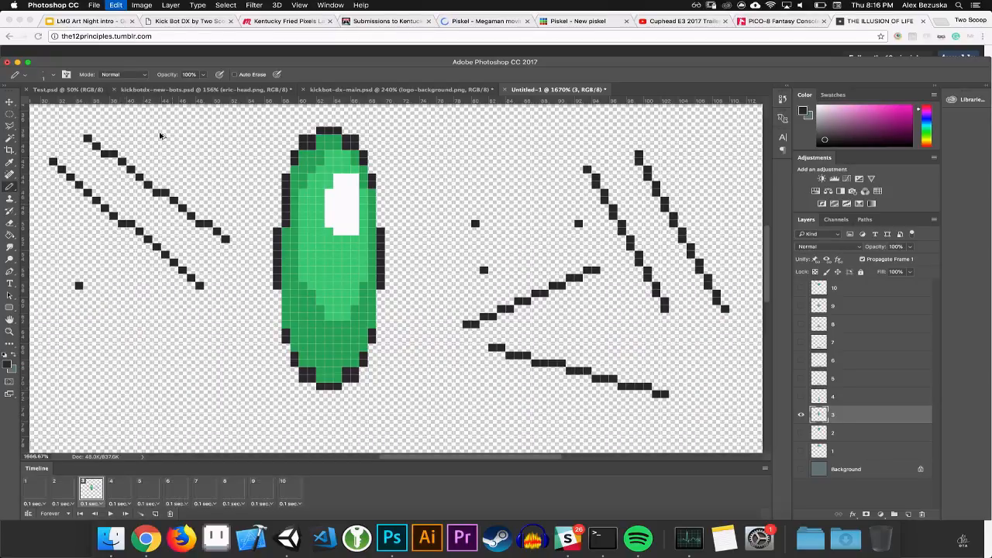
key("super+alt+z")
key("super+alt+z")
key("super+alt+z")
key("super+alt+z")
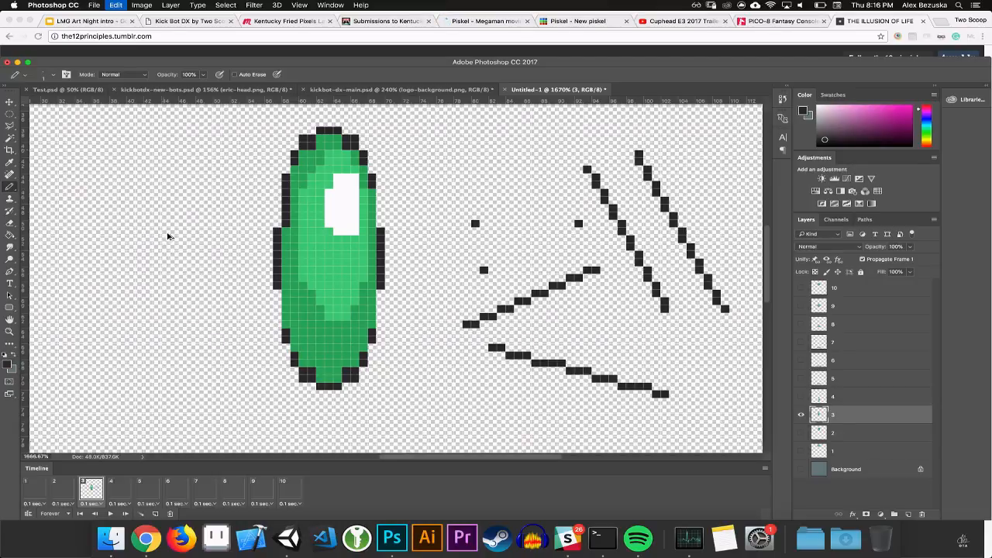
key("super+alt+z")
key("super+alt+z")
key("super+alt+z")
key("super+alt+z")
key("super+alt+z")
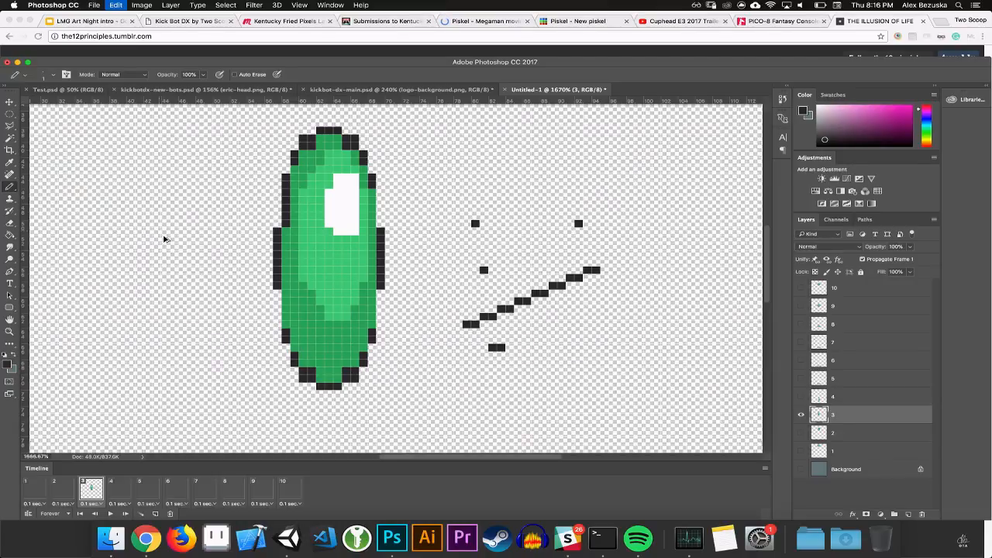
key("super+alt+z")
key("super+alt+z")
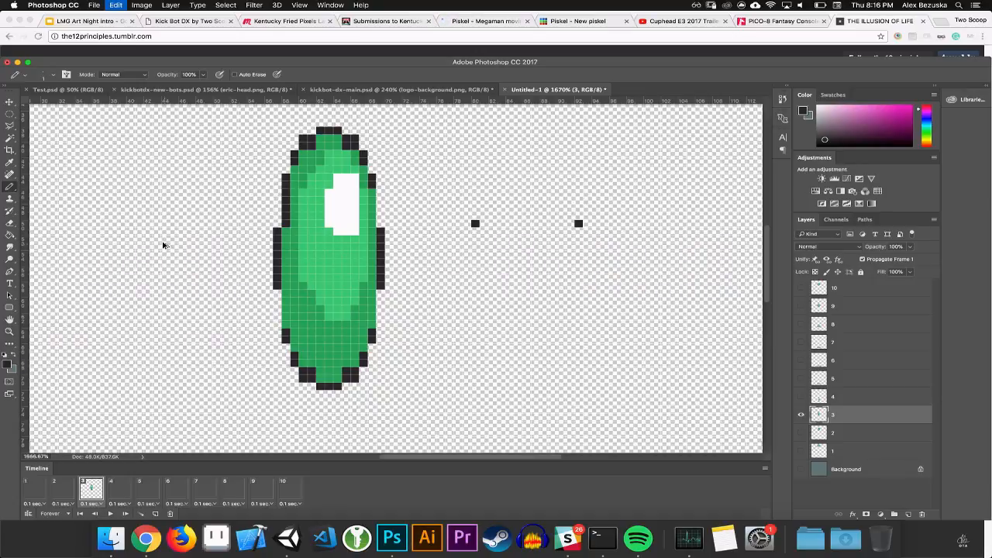
key("super+alt+z")
key("super+alt+z")
key("super+alt+z")
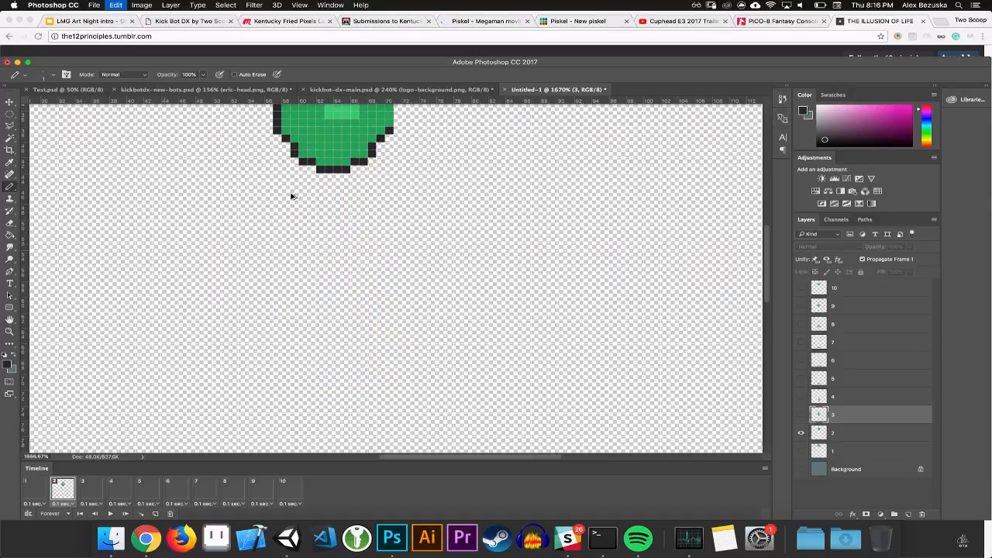
Step back further through the history, past the frame delays, looping, last added frames and per-frame layer visibility settings
key("super+alt+z")
key("super+alt+z")
key("super+alt+z")
key("super+alt+z")
key("super+alt+z")
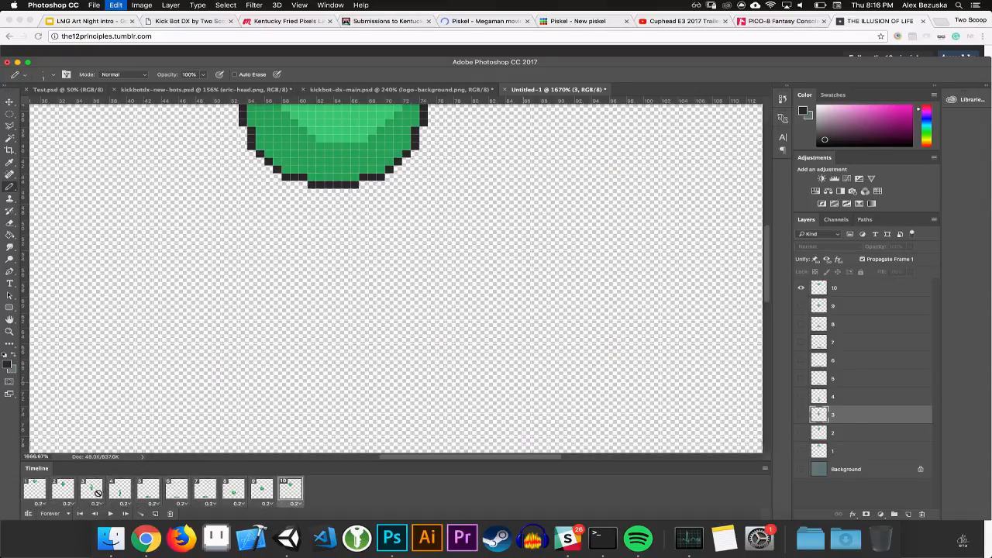
key("super+alt+z")
key("super+alt+z")
key("super+alt+z")
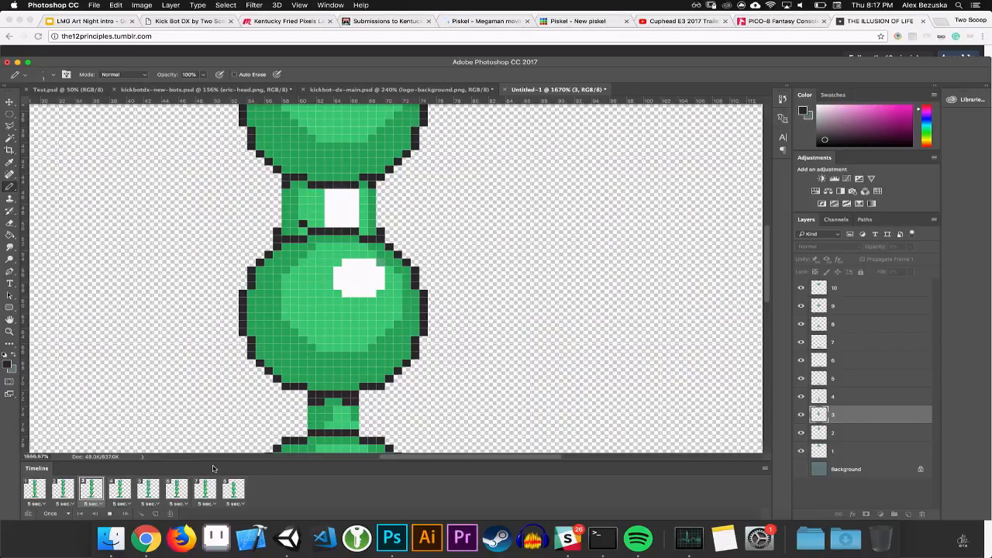
key("super+alt+z")
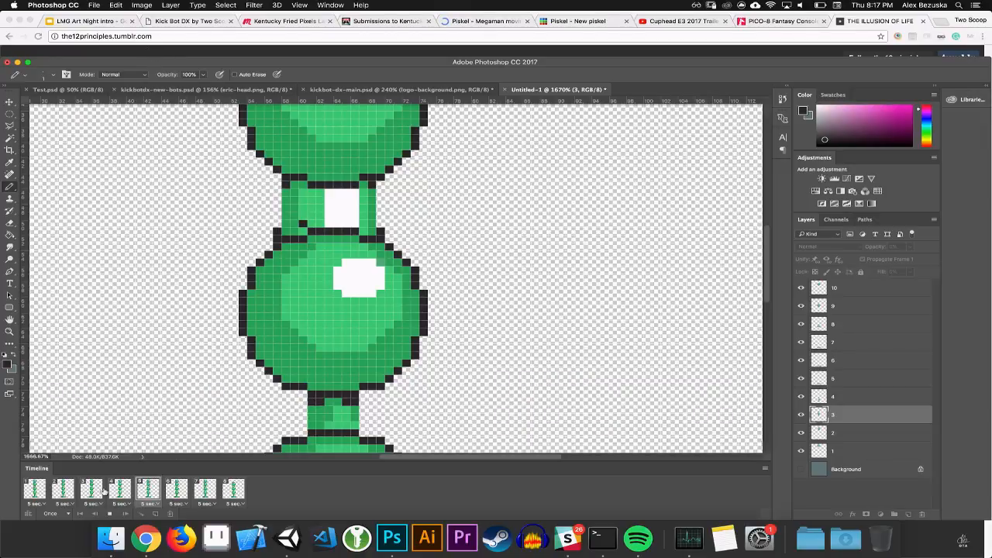
Set the delay of all eight animation frames to 0.1 seconds
left_click(42, 494)
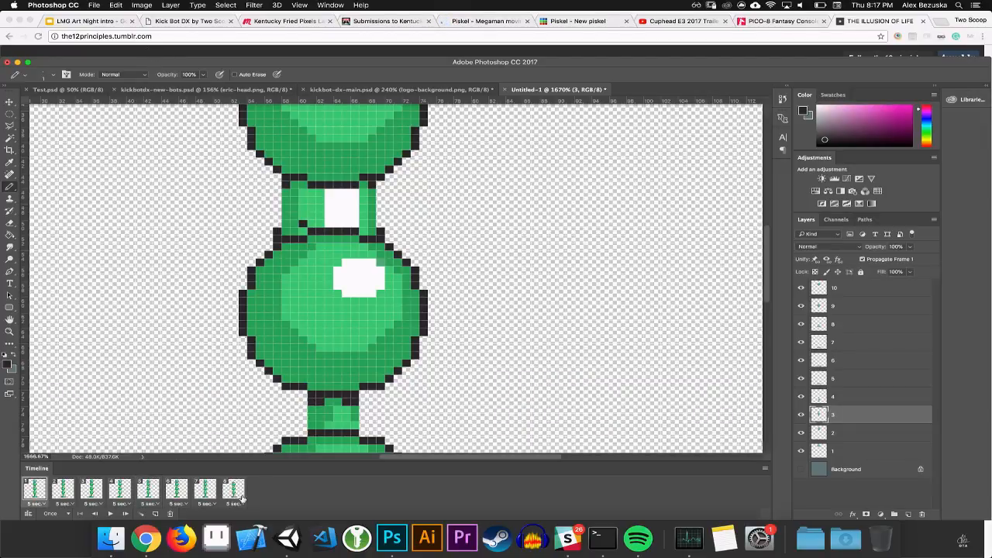
left_click(242, 499, "shift")
left_click(241, 505)
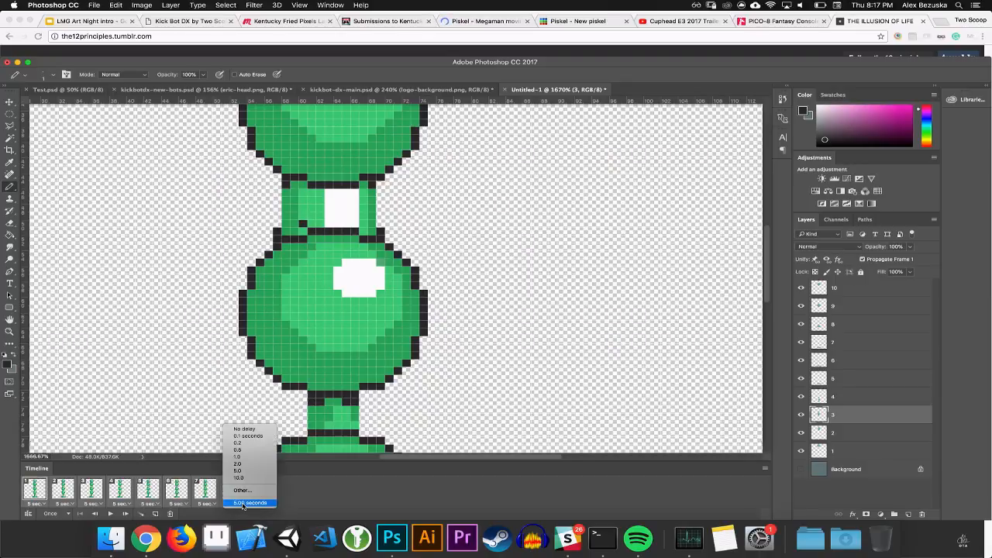
left_click(240, 435)
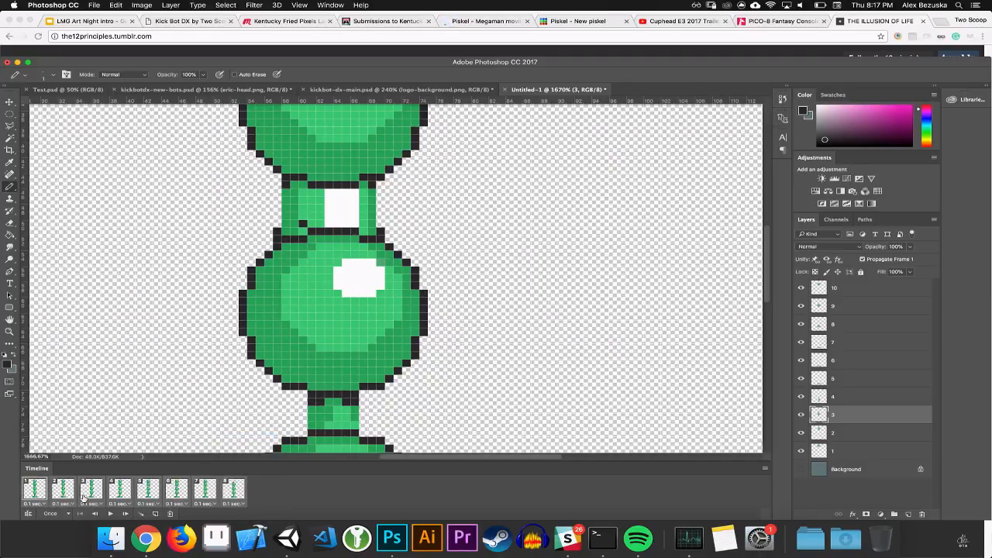
Hide layers 2 to 10 in frame 1 so only layer 1 shows, and show only layer 2 in frame 2
left_click(63, 492)
left_click(35, 490)
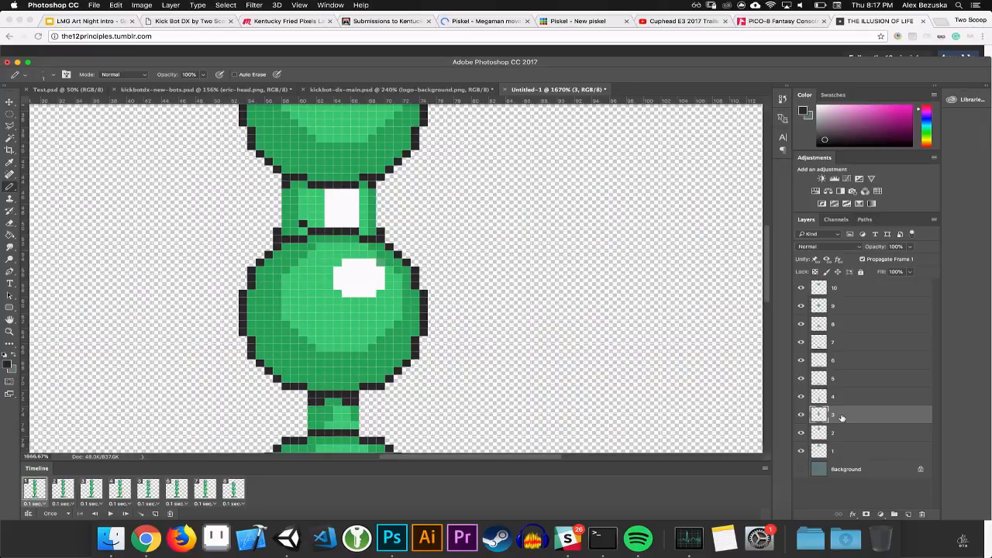
left_click_drag(801, 433, 802, 291)
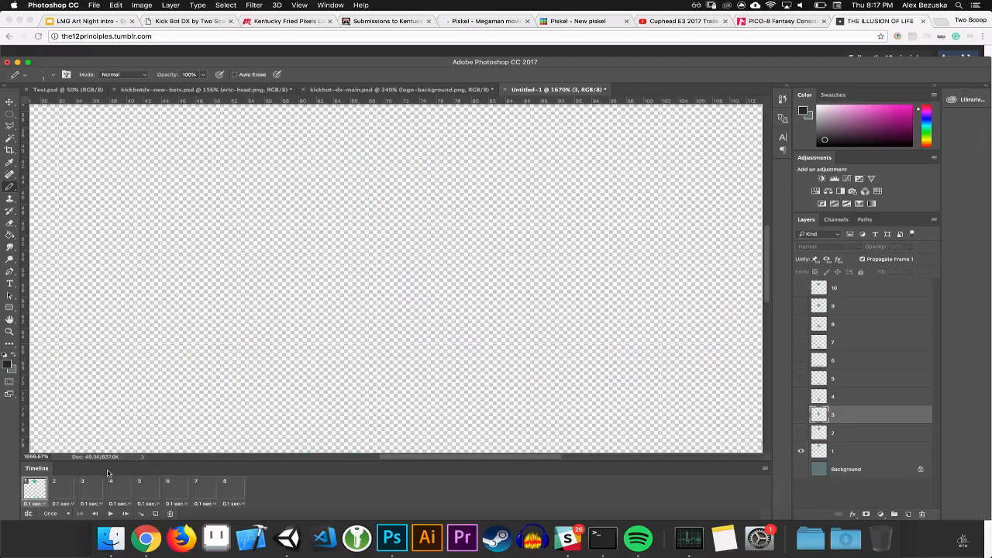
left_click(60, 496)
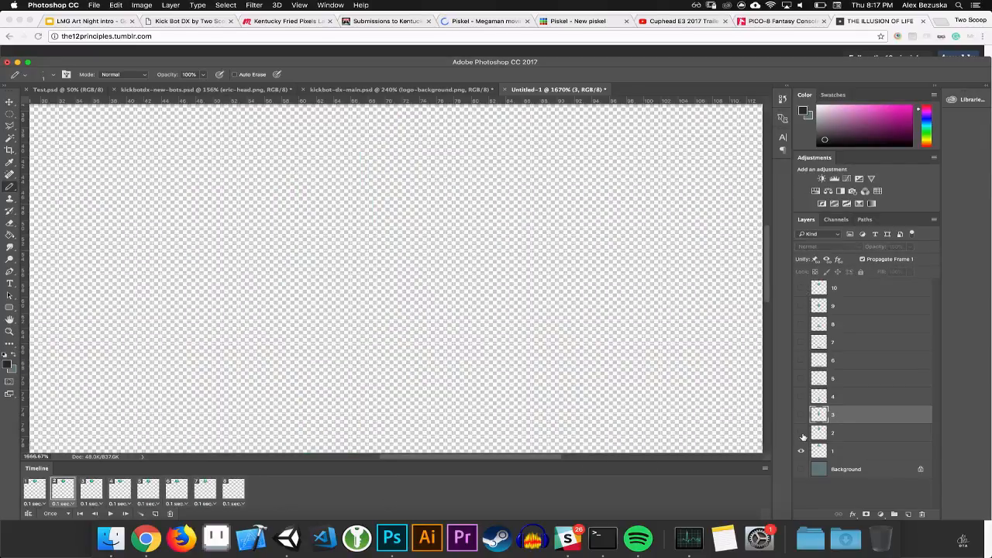
left_click(802, 435)
In frame 3, show layer 3 and hide layer 1
left_click(92, 494)
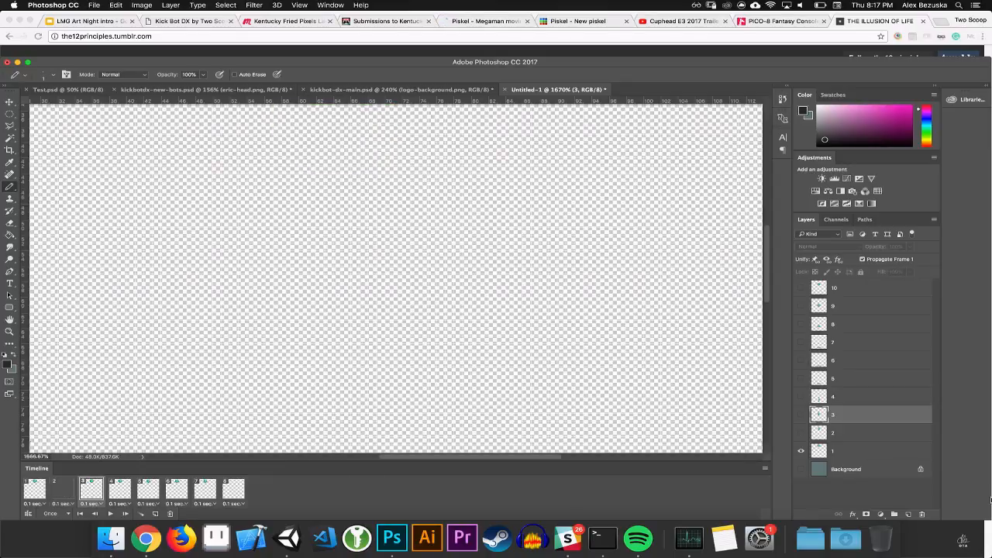
left_click(801, 414)
left_click(801, 451)
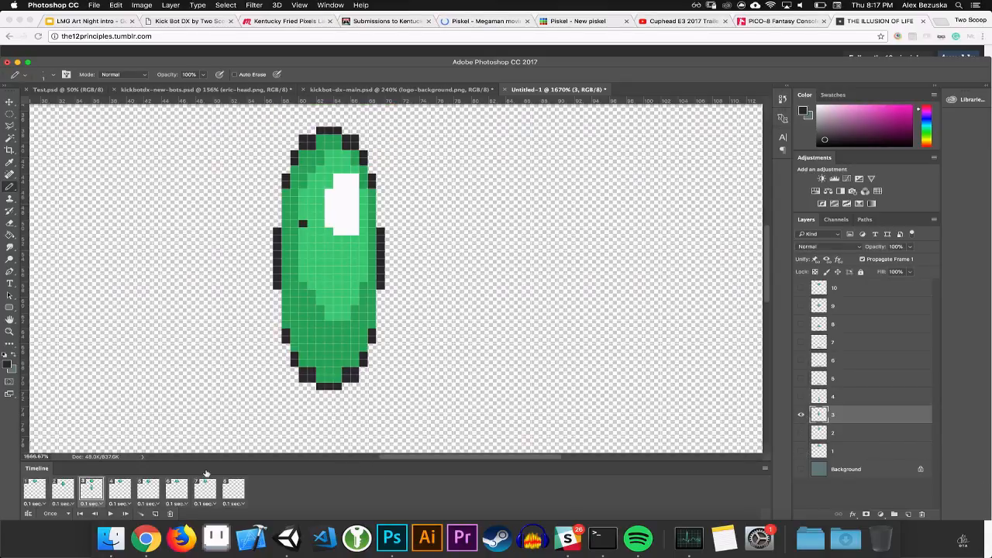
left_click(800, 415)
left_click(801, 395)
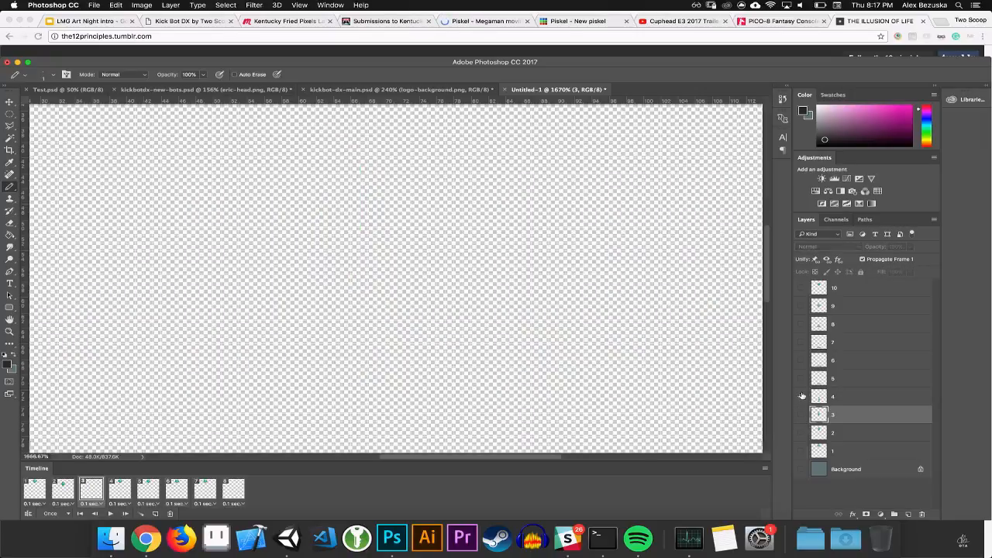
left_click(112, 497)
left_click(98, 495)
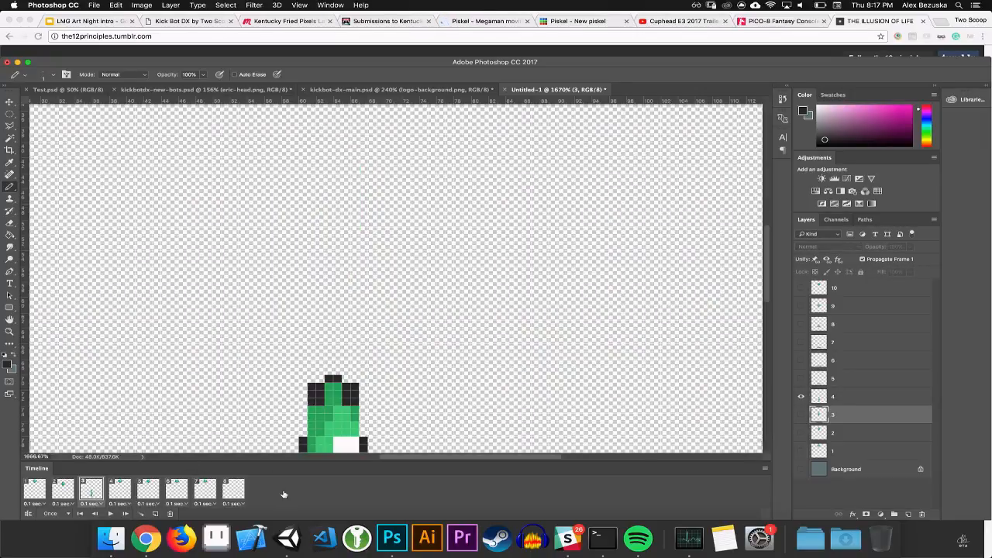
left_click(801, 414)
left_click(801, 395)
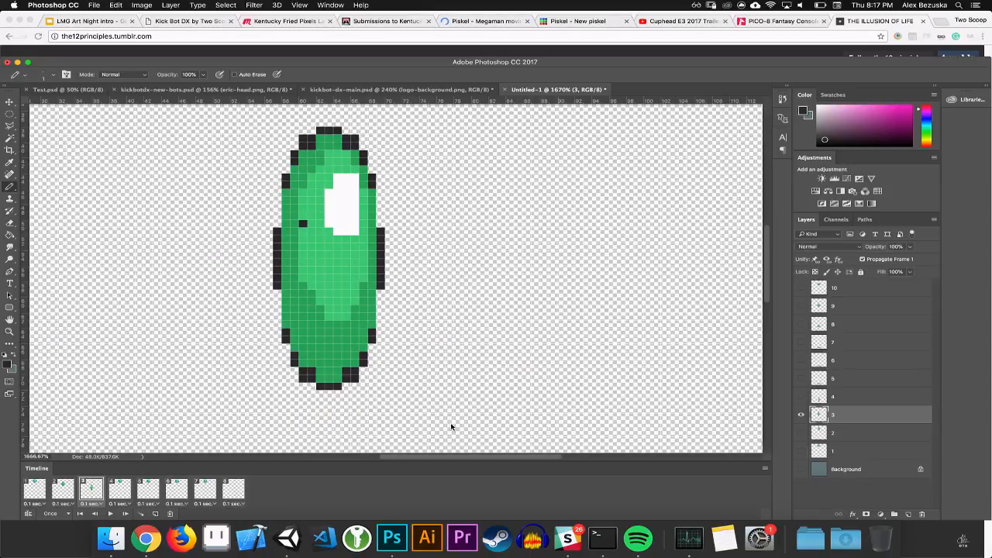
In frame 4, hide layer 1 and show only layer 4
left_click(132, 485)
left_click(801, 450)
left_click(801, 415)
left_click(801, 415)
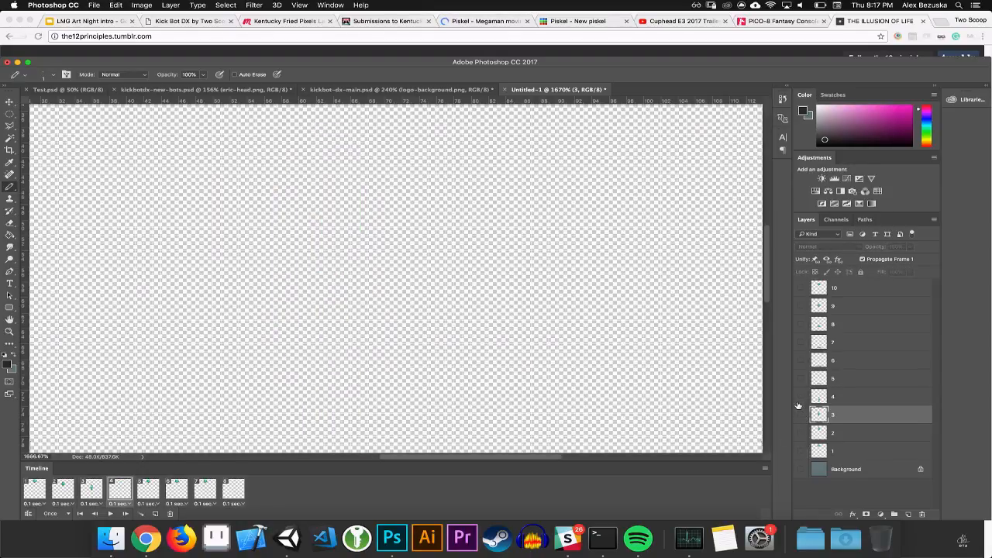
left_click(800, 398)
Make layer 5 the only visible layer in frame 5, and hide layer 1 in frame 6
left_click(149, 488)
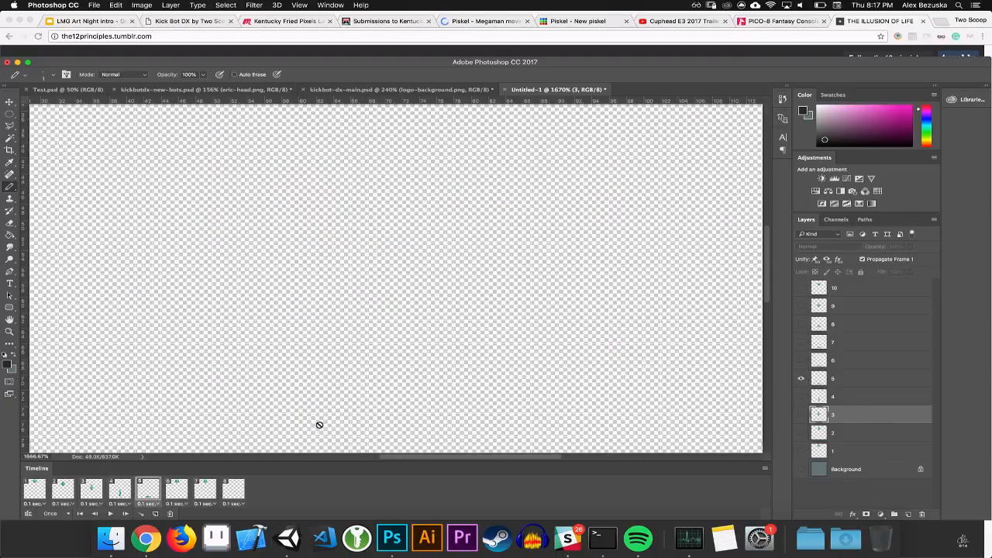
left_click(171, 492)
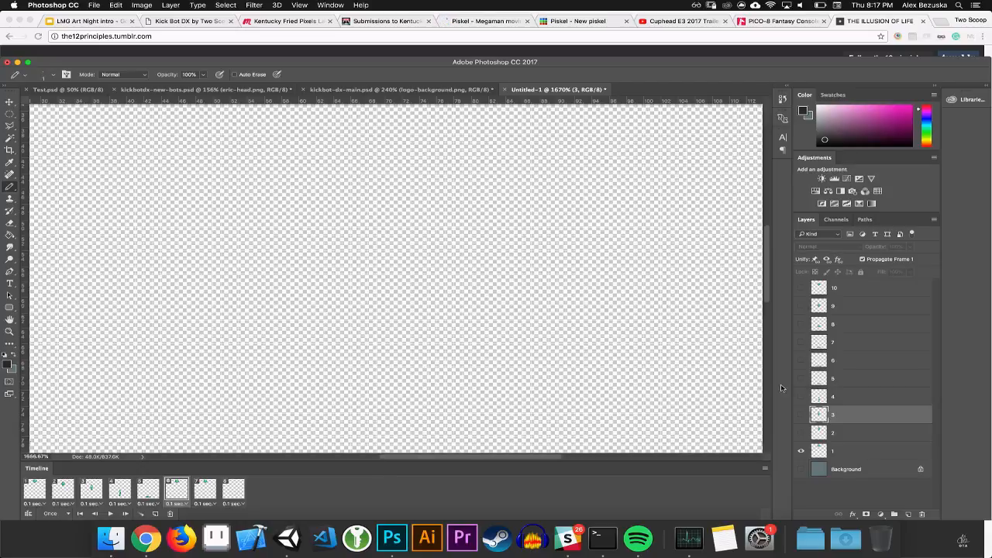
left_click(801, 452)
left_click(149, 488)
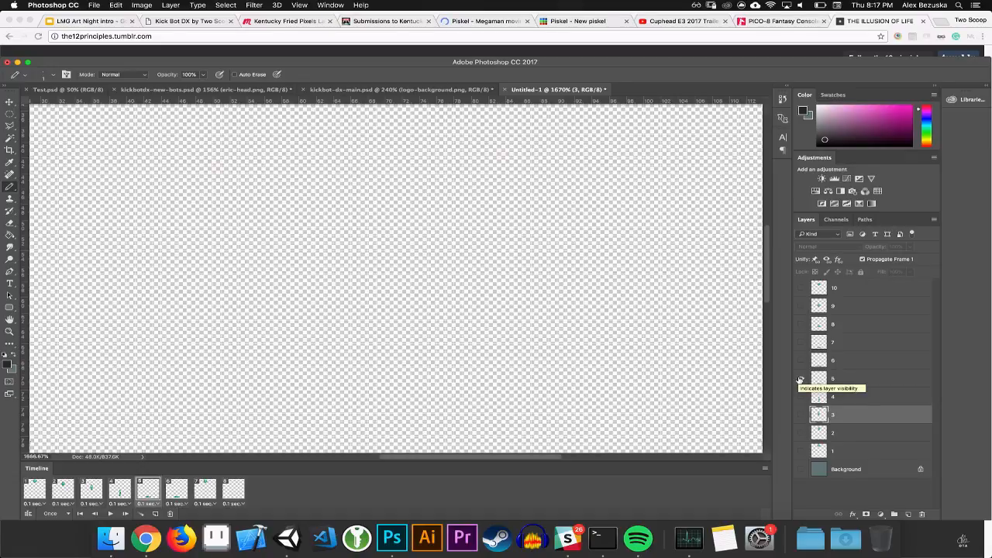
left_click(801, 378)
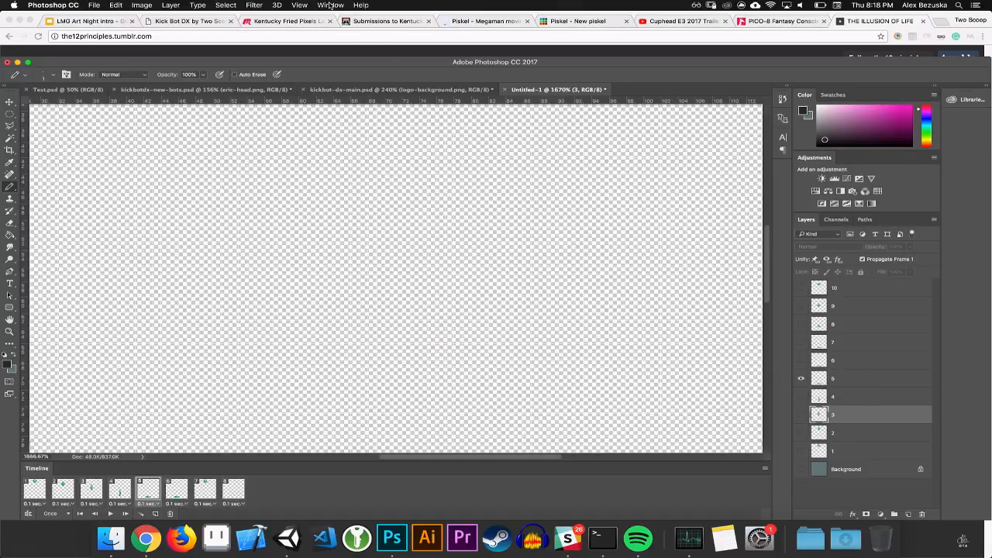
left_click(329, 5)
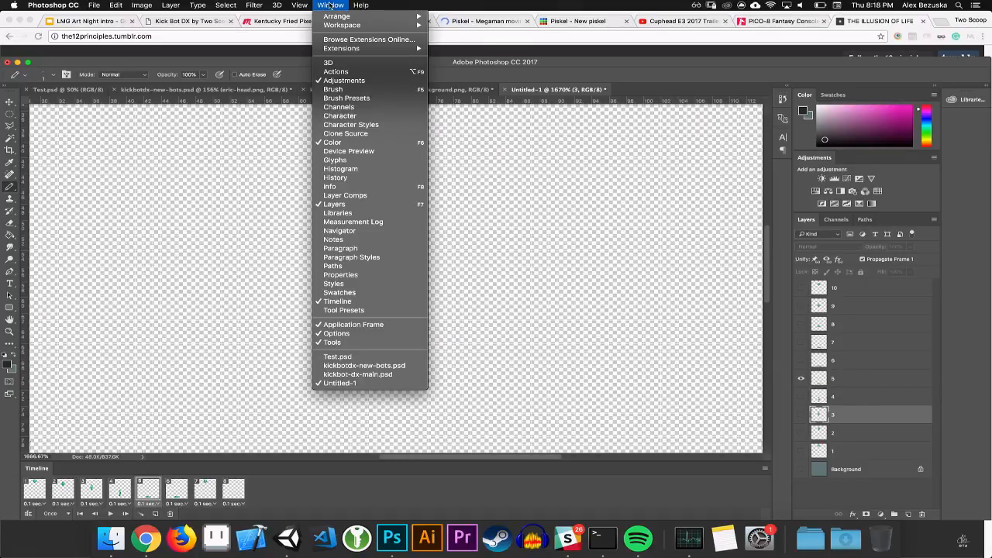
left_click(340, 500)
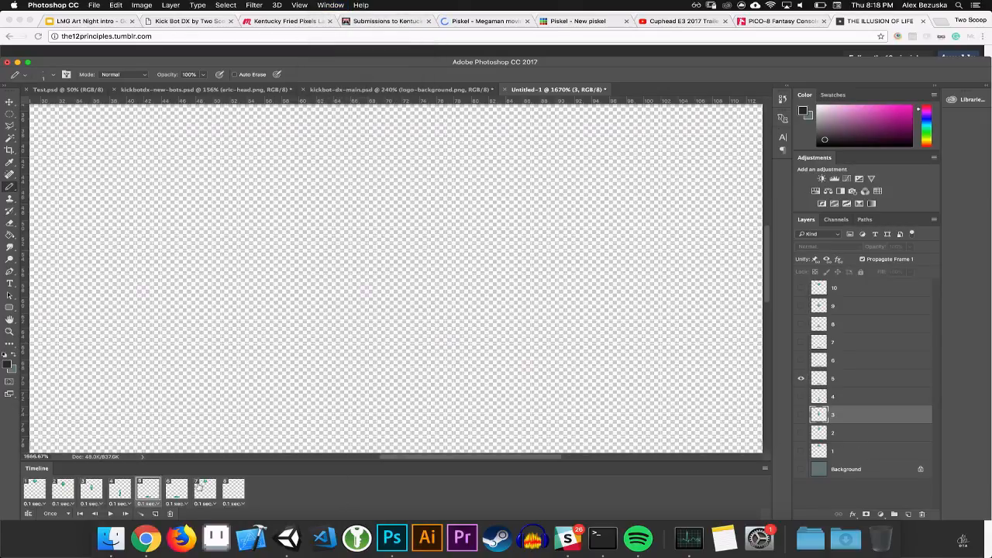
Show layer 6 instead of layer 5 in frame 6, and hide layer 1 in frame 7
left_click(182, 491)
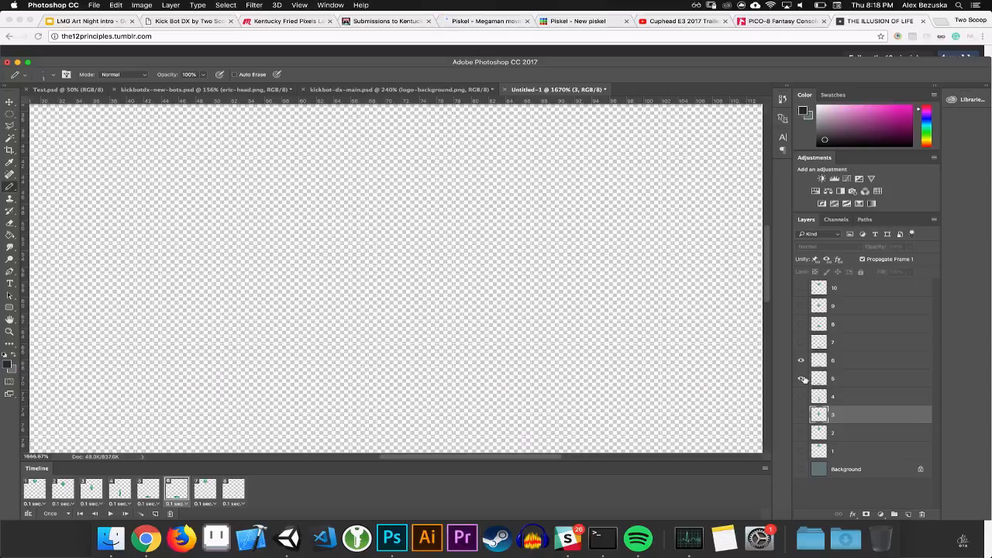
left_click(207, 491)
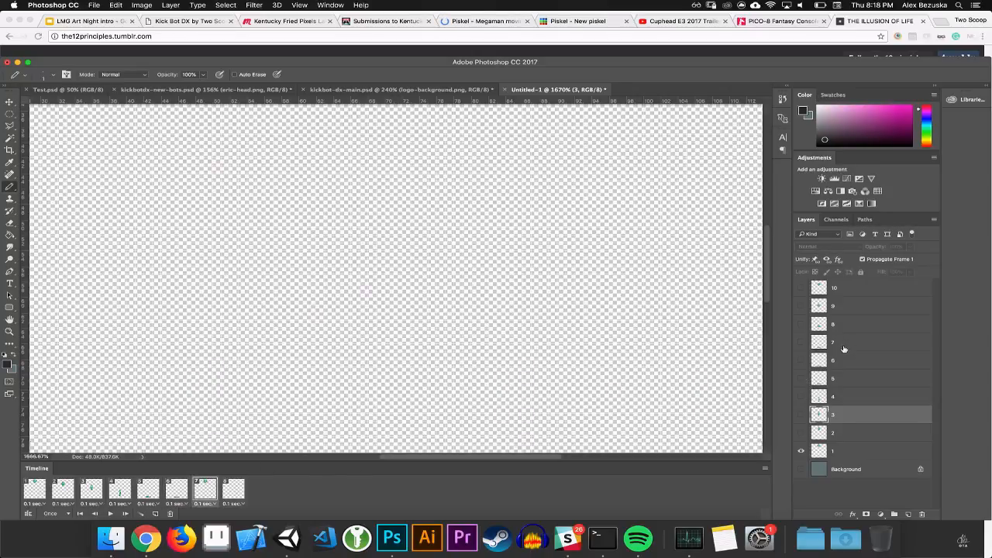
left_click(800, 451)
Convert the frame animation to a video timeline and back to a frame animation
left_click(27, 515)
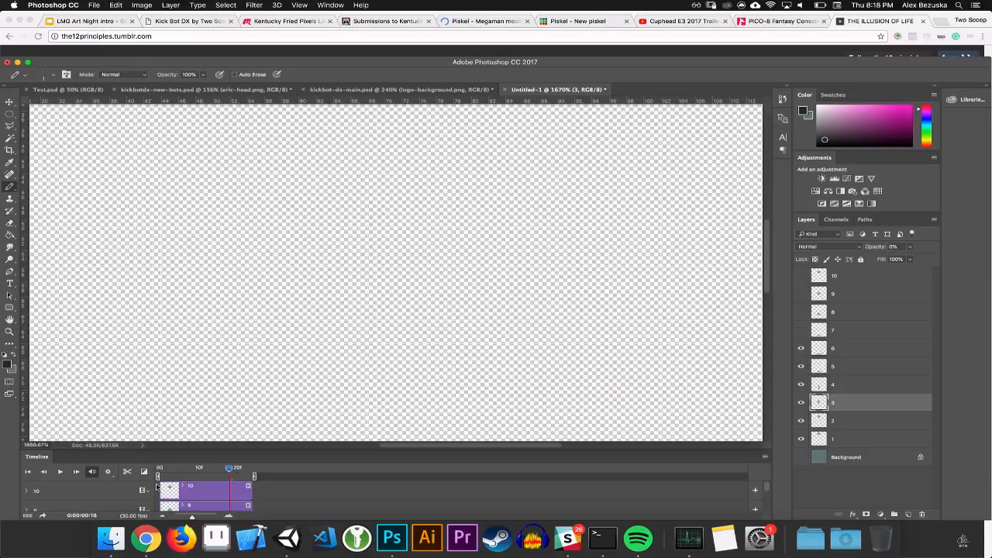
left_click(28, 516)
left_click(568, 207)
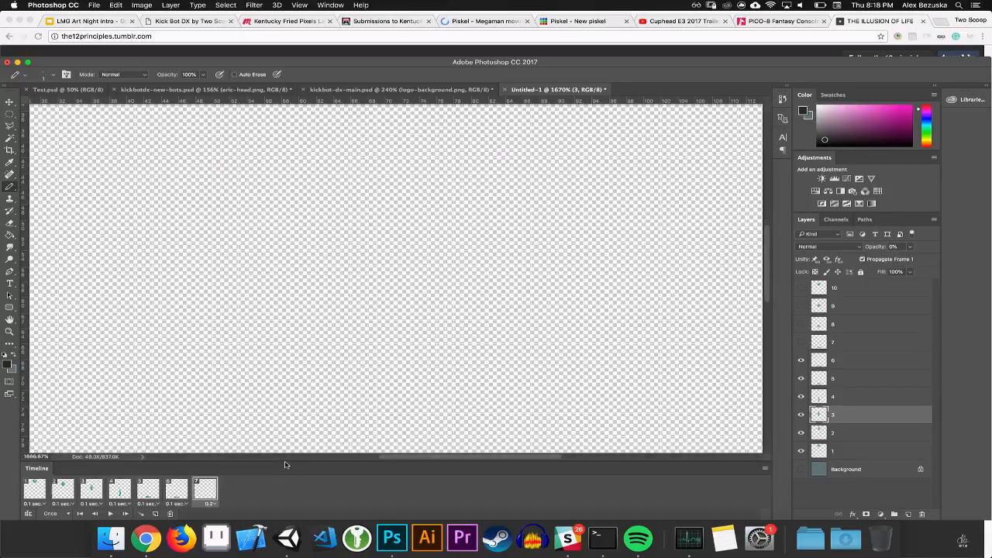
In frame 4, hide layers 1, 2, 3, 5 and 6 so that only layer 4 shows
left_click(169, 491)
left_click(93, 491)
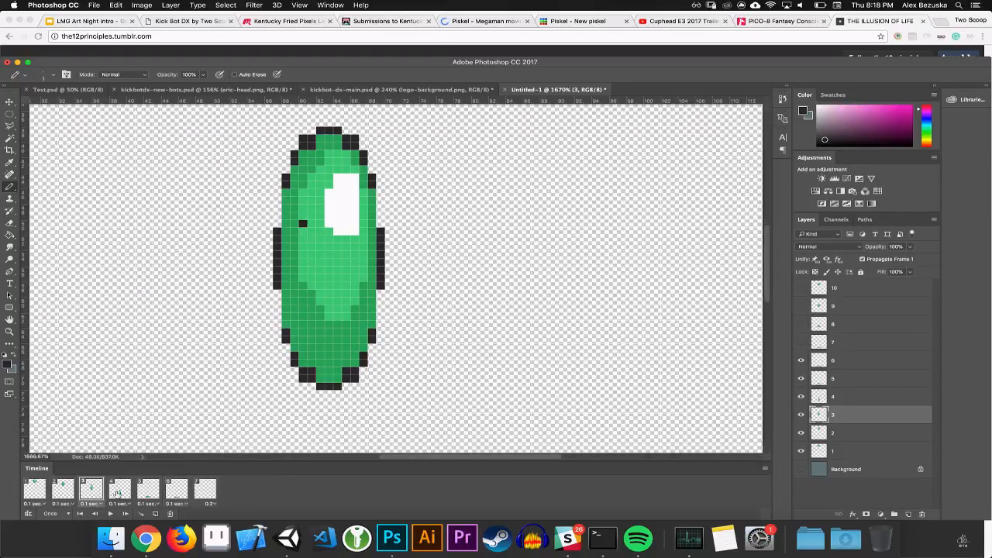
left_click(120, 492)
key("super+minus")
key("super+minus")
key("super+minus")
key("super+minus")
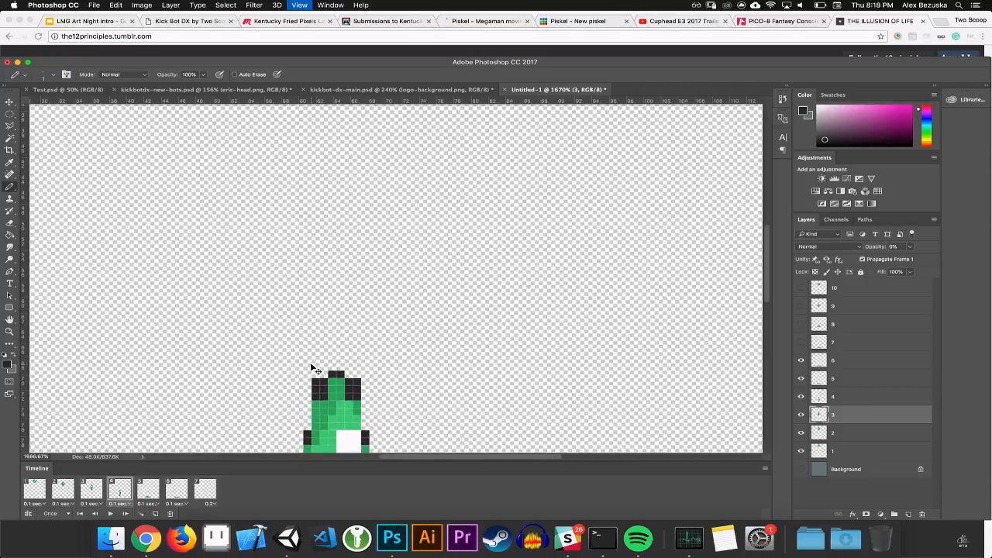
key("super+minus")
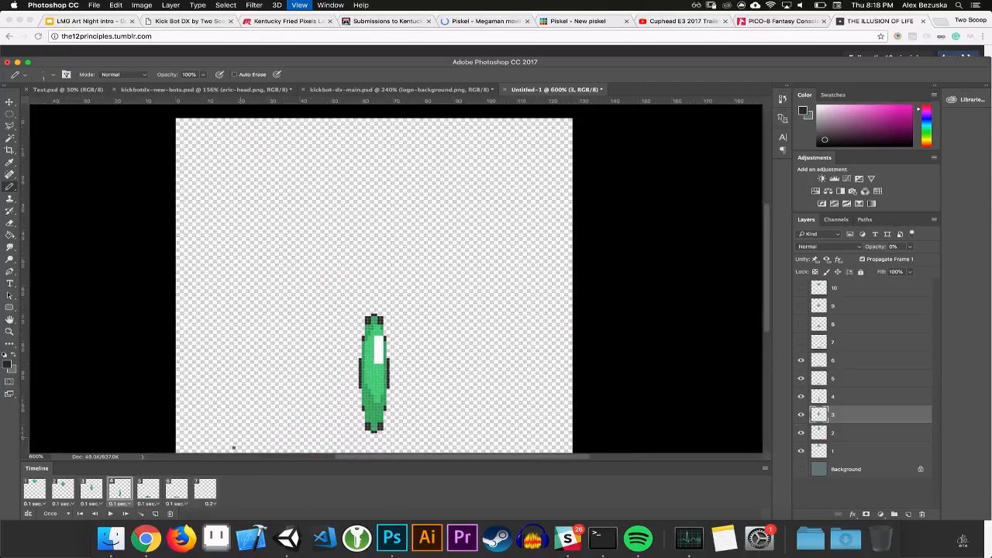
left_click_drag(801, 380, 801, 361)
left_click_drag(801, 416, 801, 451)
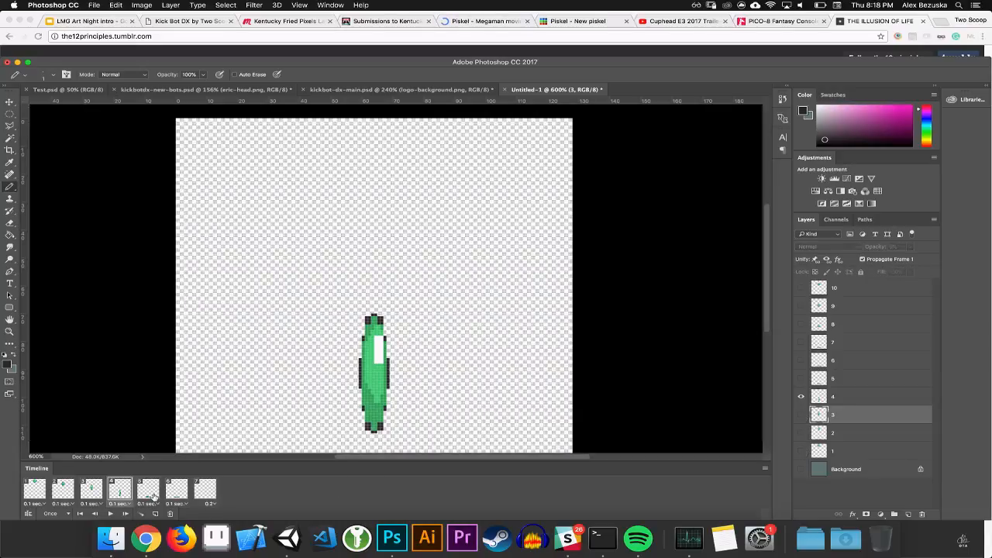
Leave only layer 5 visible in frame 5, only layer 6 in frame 6, and only layer 7 in frame 7
left_click(151, 493)
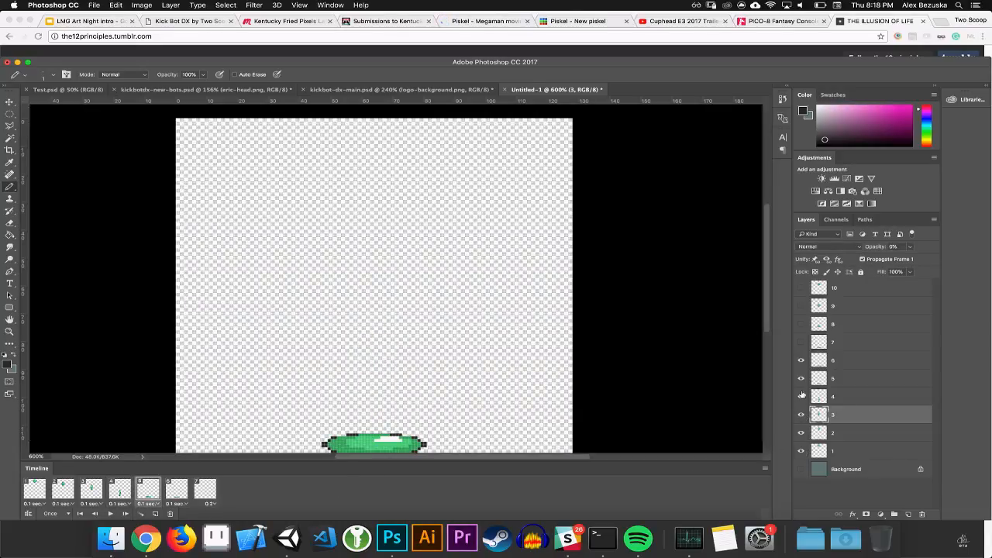
left_click(801, 360)
left_click(176, 490)
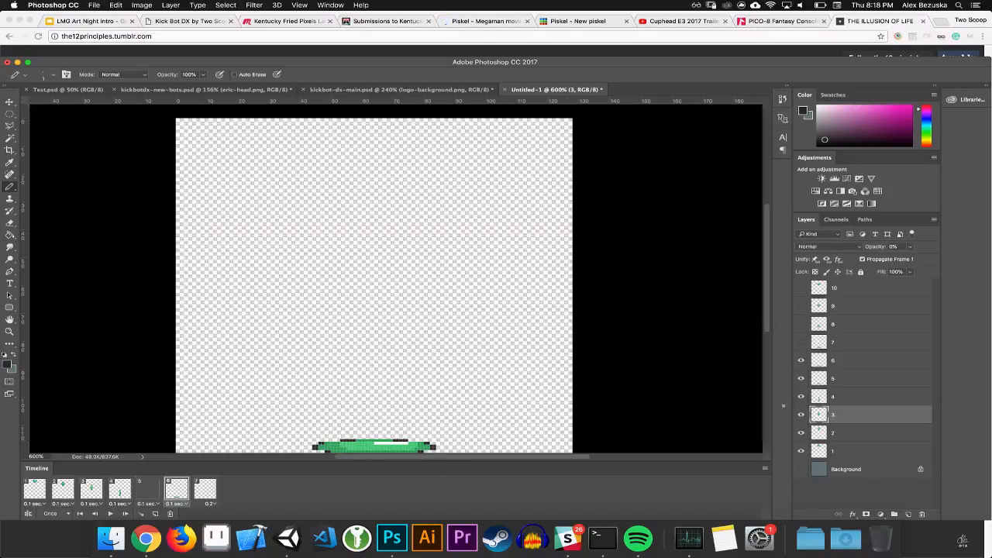
left_click_drag(802, 378, 795, 447)
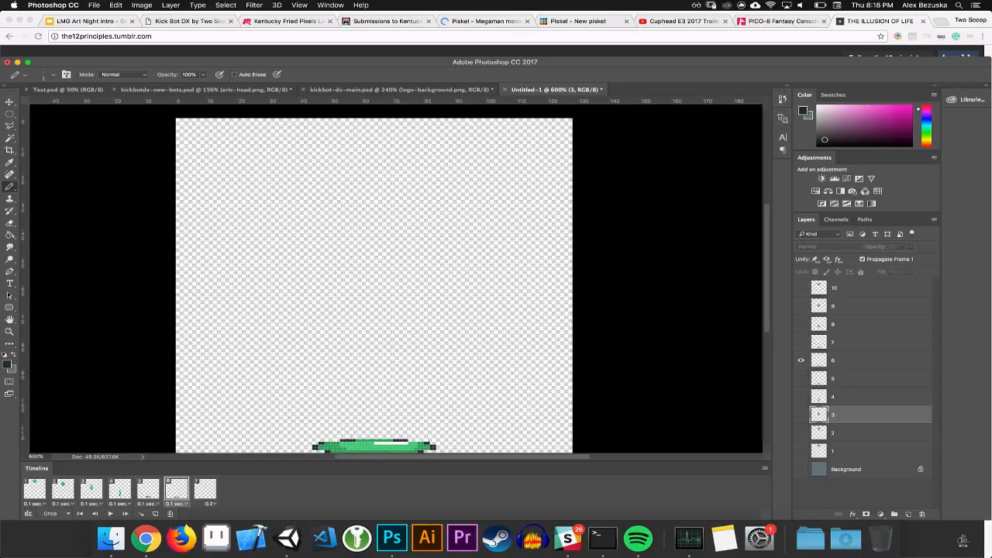
left_click(203, 490)
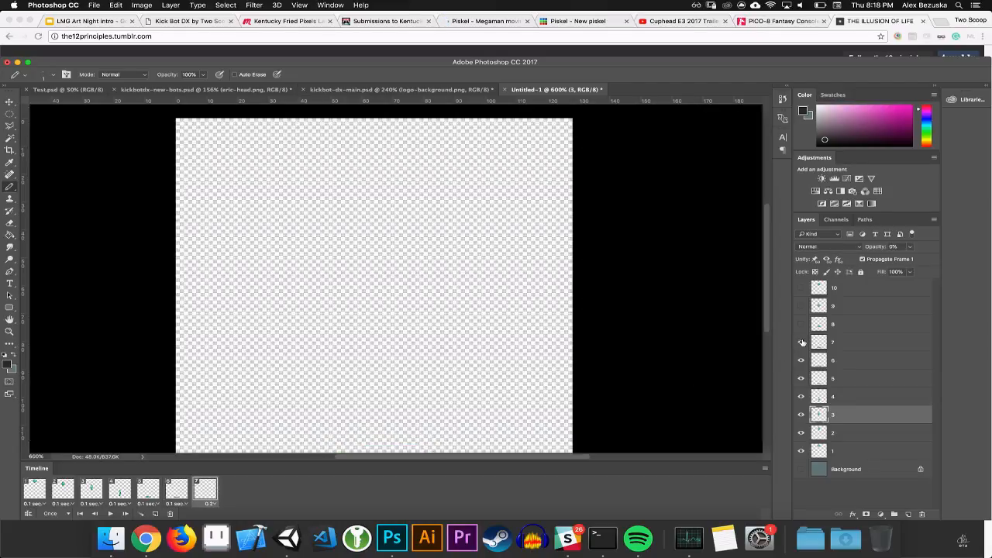
left_click_drag(801, 360, 800, 449)
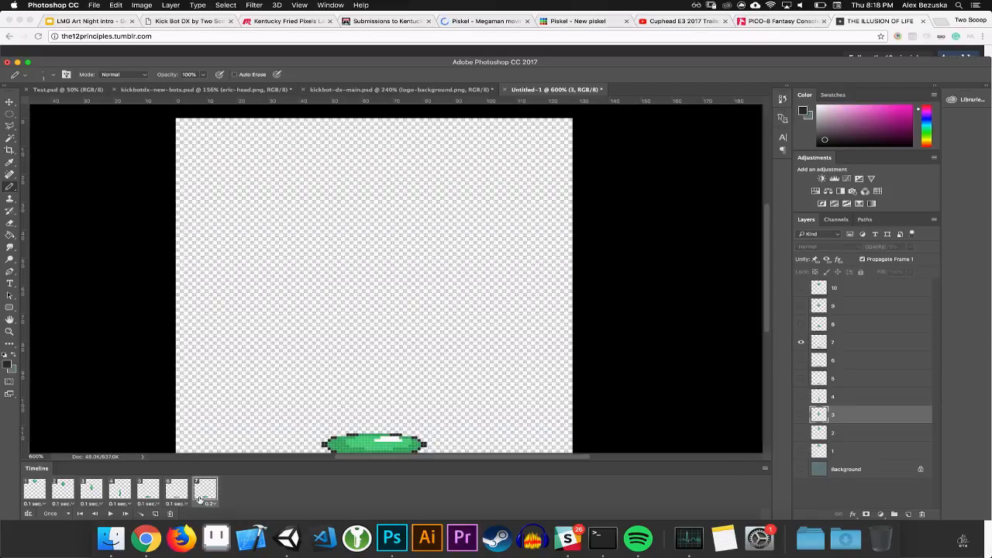
Duplicate frame 7 twice, and show layer 8 instead of layer 7 in frame 8
left_click(155, 513)
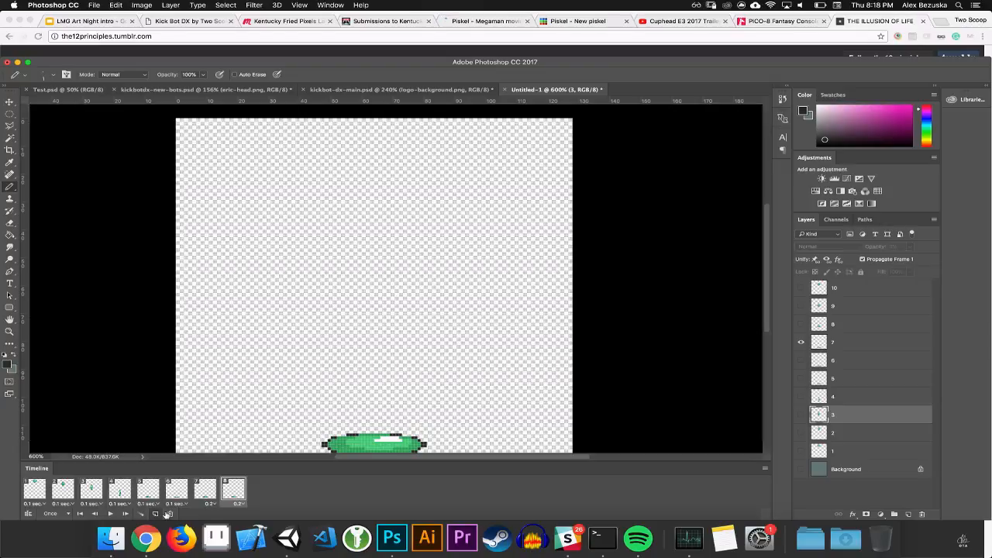
left_click(155, 514)
left_click(234, 490)
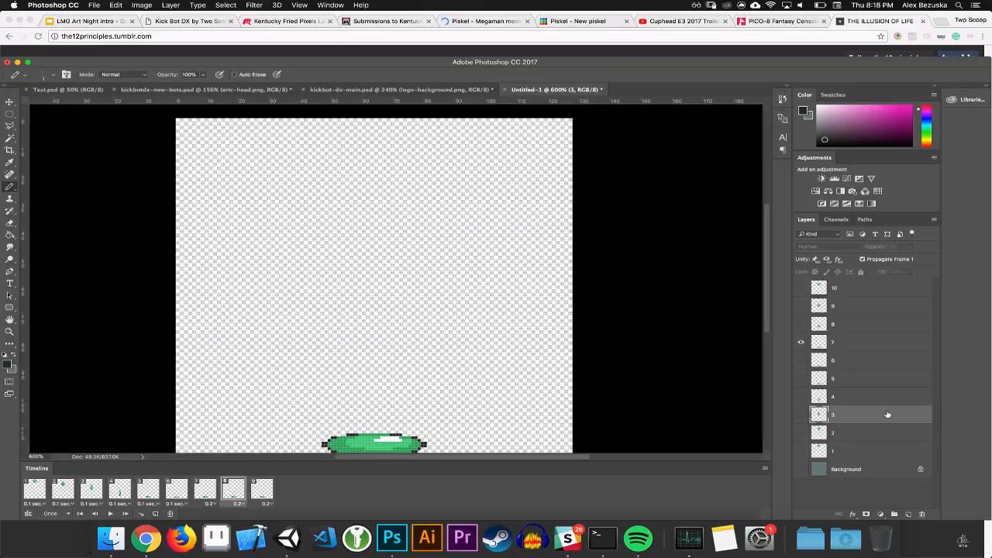
left_click(801, 324)
left_click(801, 342)
Show layer 9 instead of layer 7 in frame 9
left_click(261, 489)
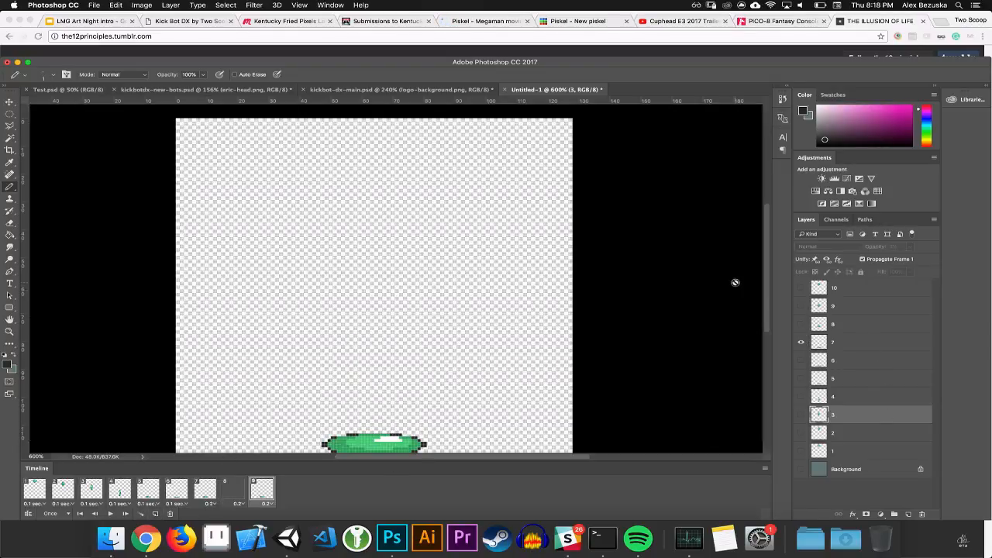
left_click(801, 306)
left_click(801, 341)
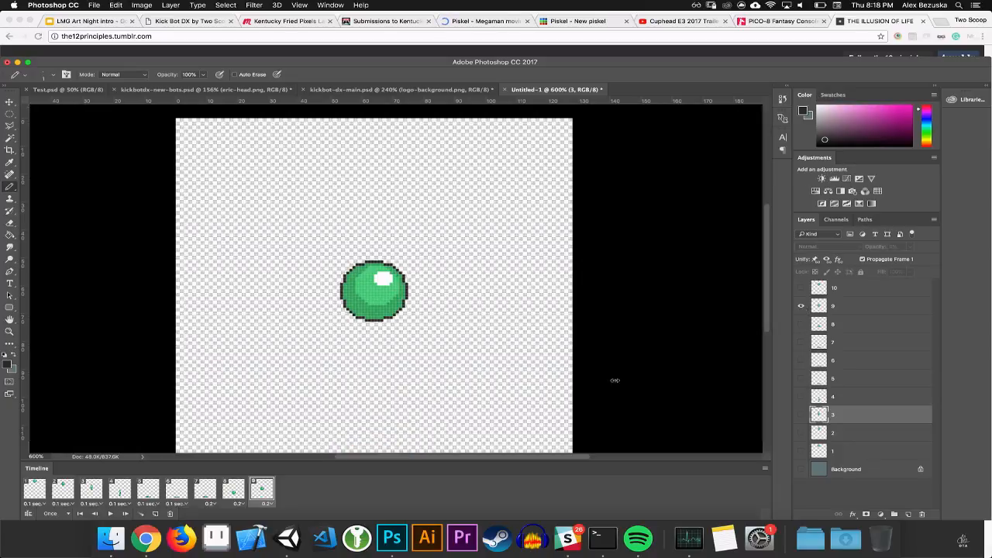
Add frame 10 as a copy of frame 9 and show layer 10 in it instead of layer 9
left_click(155, 514)
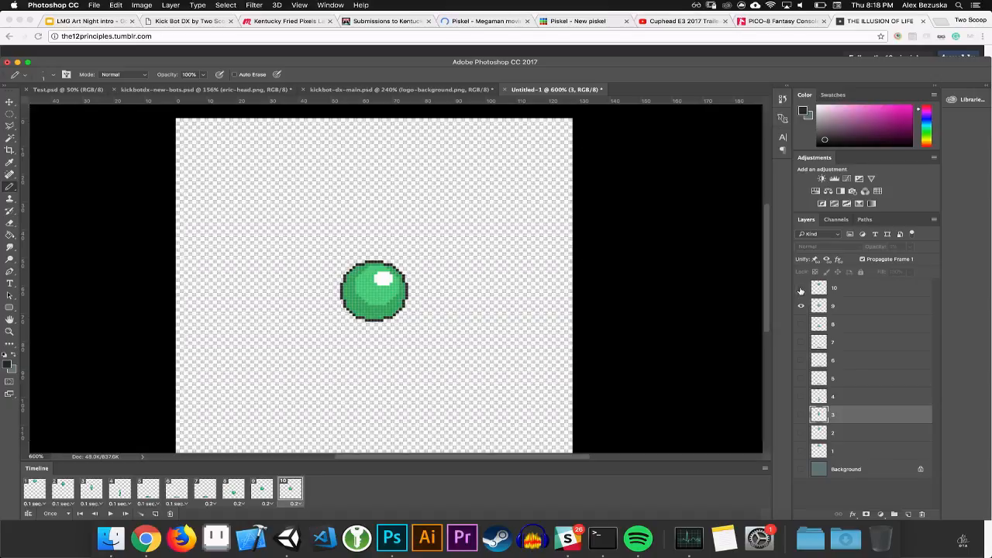
left_click(801, 288)
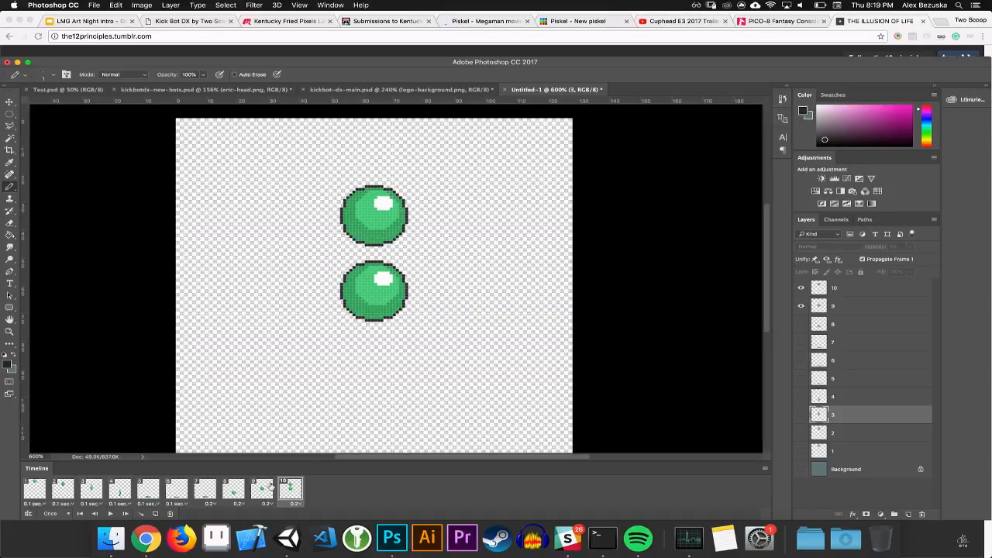
left_click(801, 305)
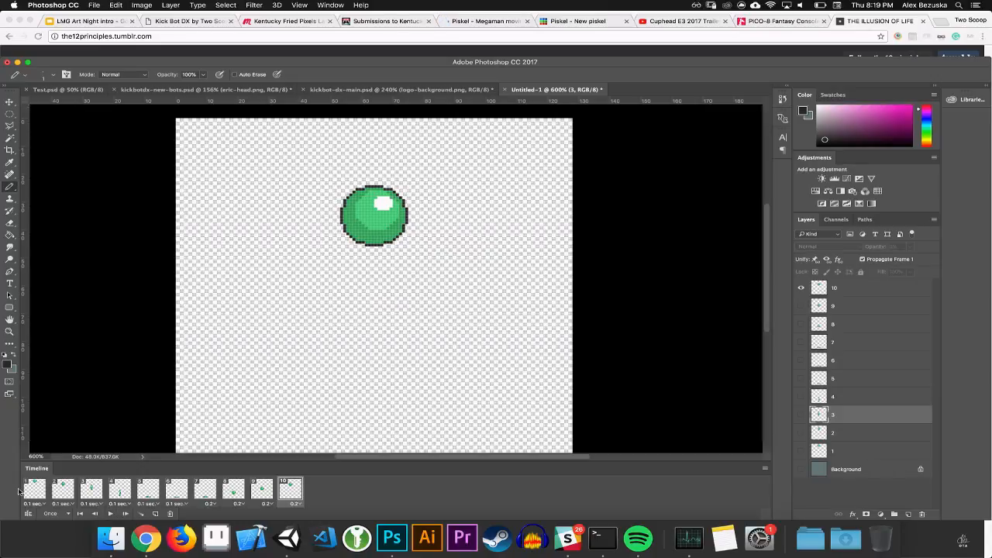
Set the delay of all ten frames to 0.1 seconds and play the animation
left_click(43, 503)
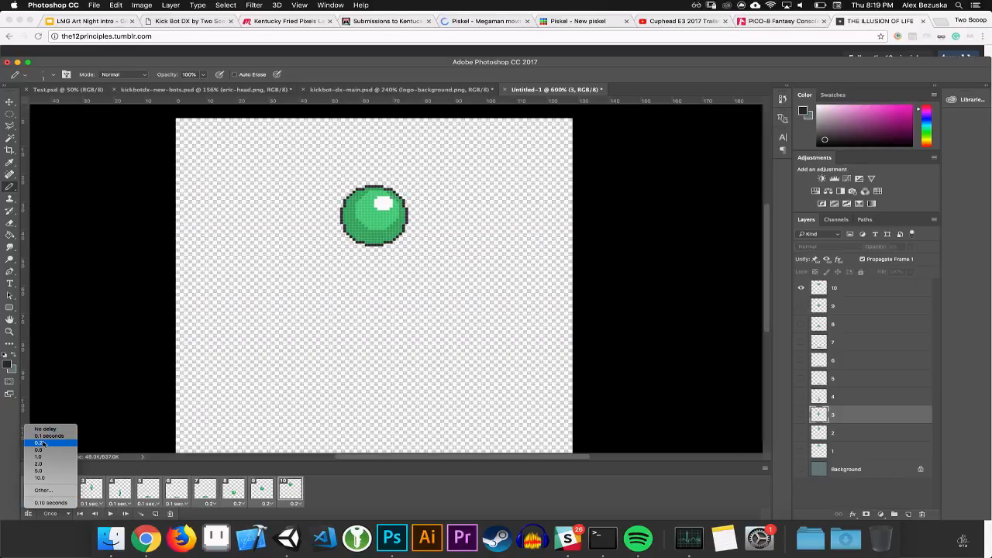
left_click(46, 436)
left_click(110, 514)
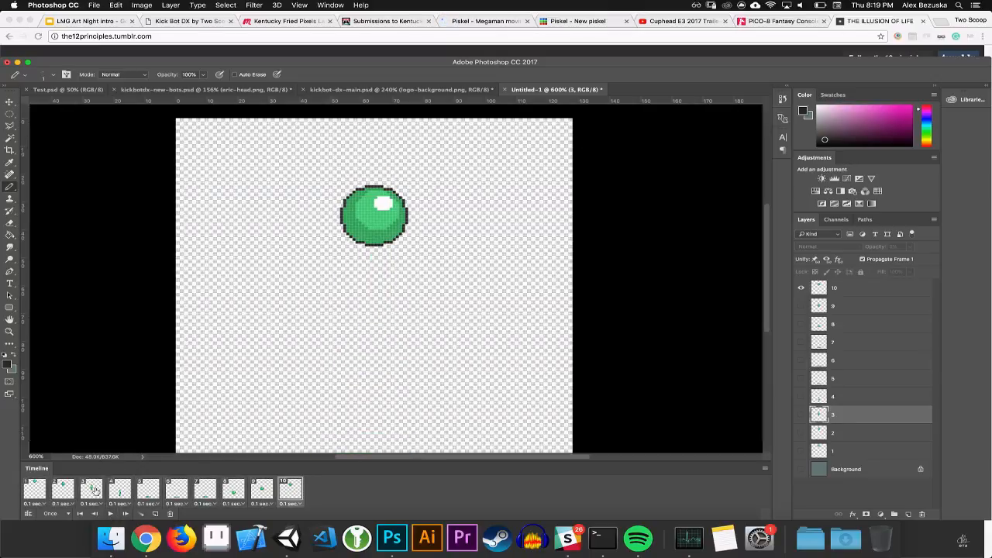
Select frame 3 and save the document as ball.psd
left_click(91, 488)
left_click(94, 5)
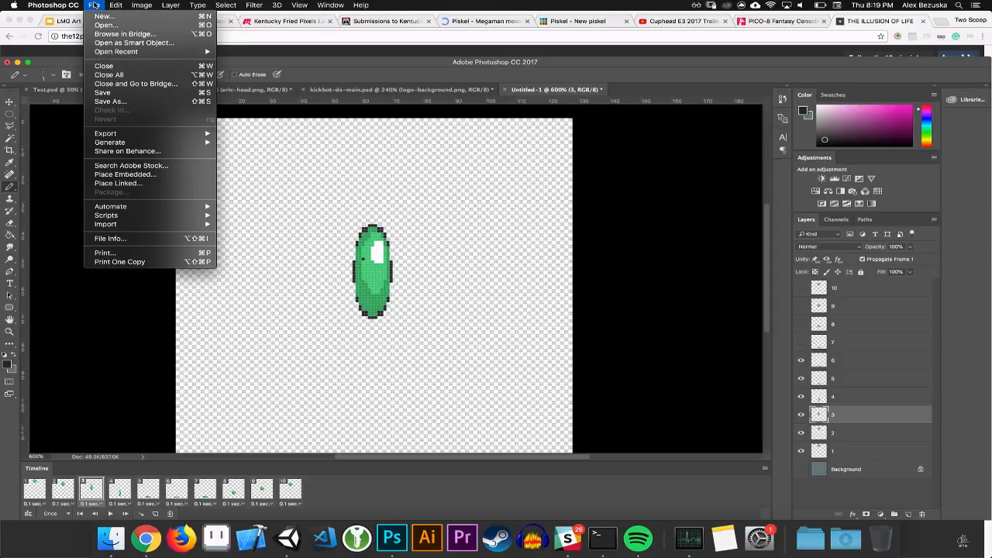
left_click(94, 5)
left_click(94, 5)
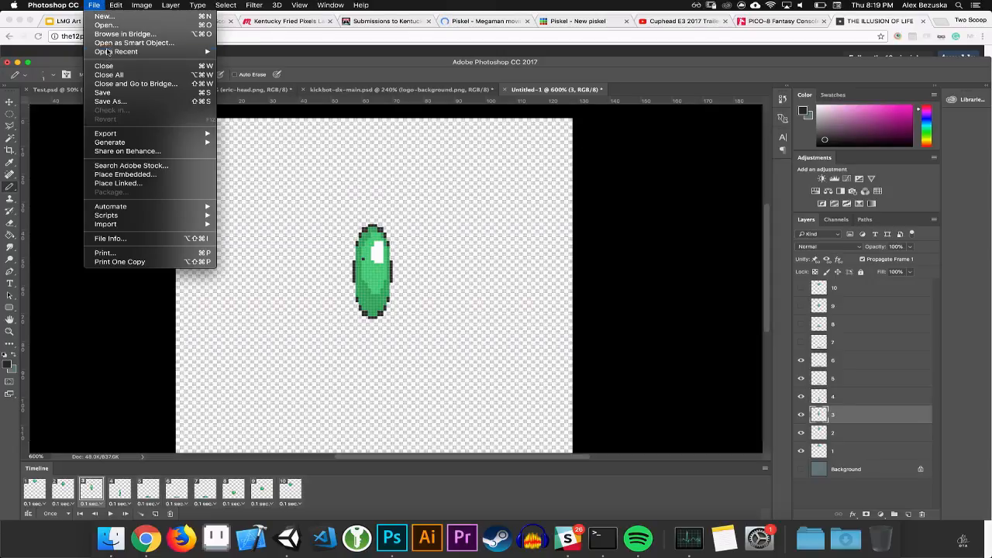
left_click(106, 102)
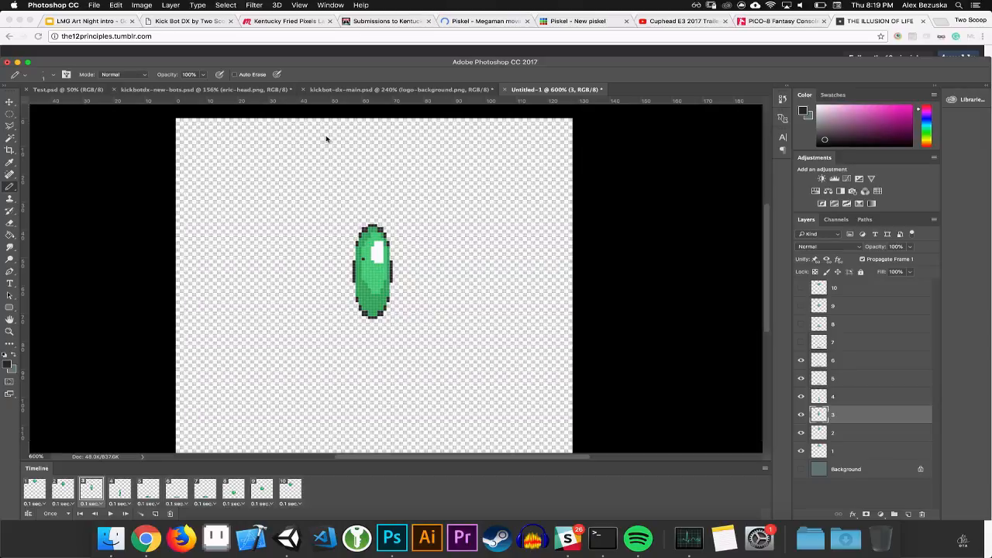
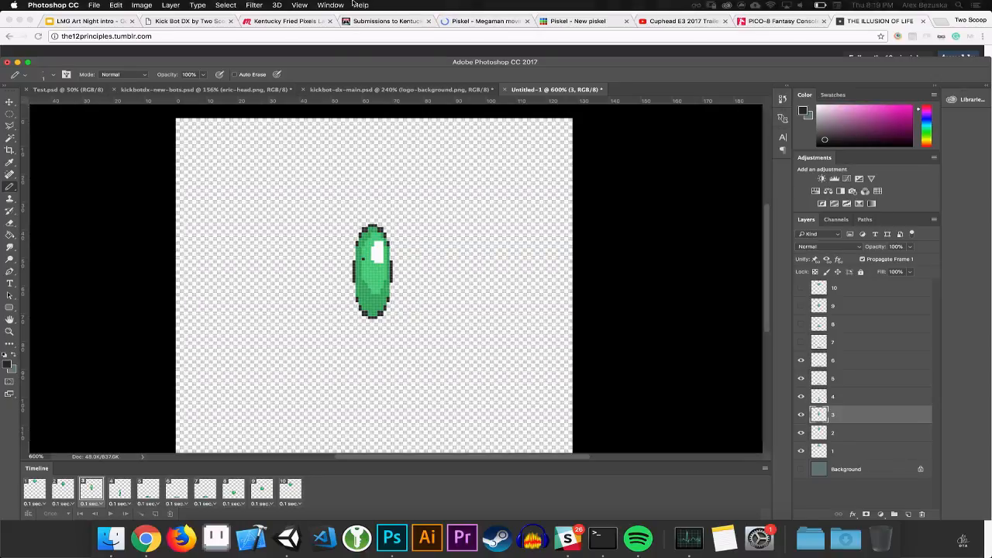
Switch to Chrome, close the Illusion of Life and PICO-8 pages, and return to Photoshop
left_click(336, 52)
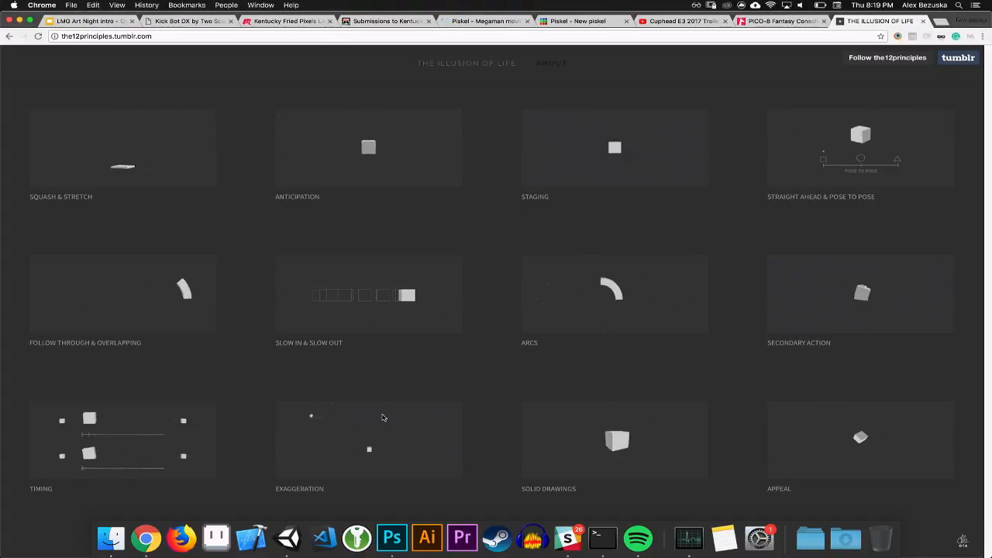
key("super+w")
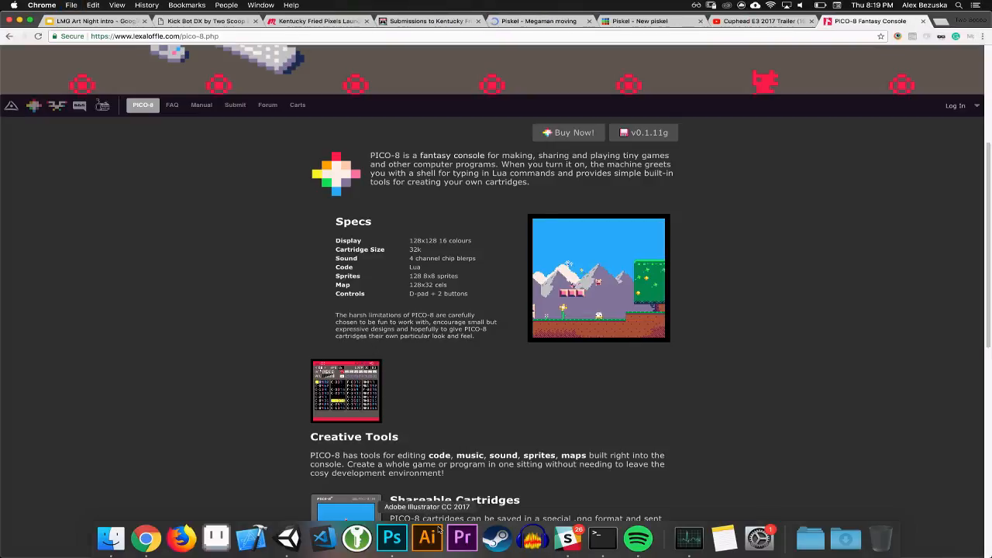
key("super+w")
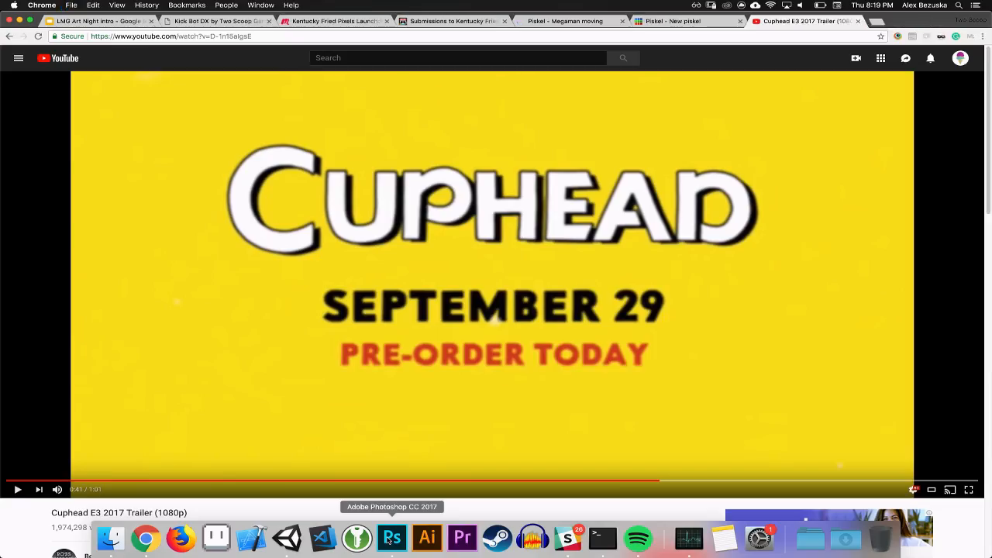
left_click(392, 537)
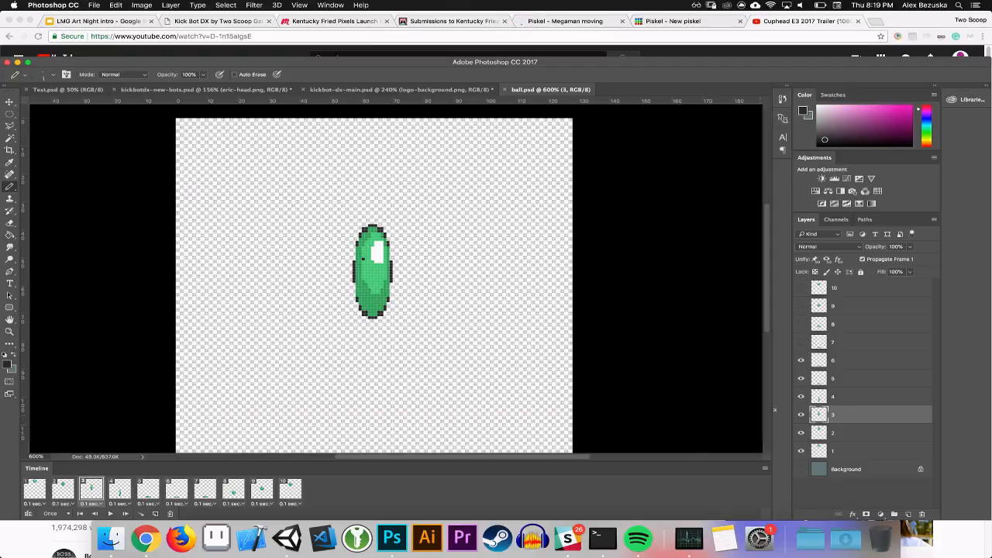
In frame 3, hide layers 1, 2, 4, 5 and 6, and check the frame against frames 2 and 4
left_click_drag(802, 397, 801, 361)
left_click_drag(801, 439, 802, 450)
left_click(62, 489)
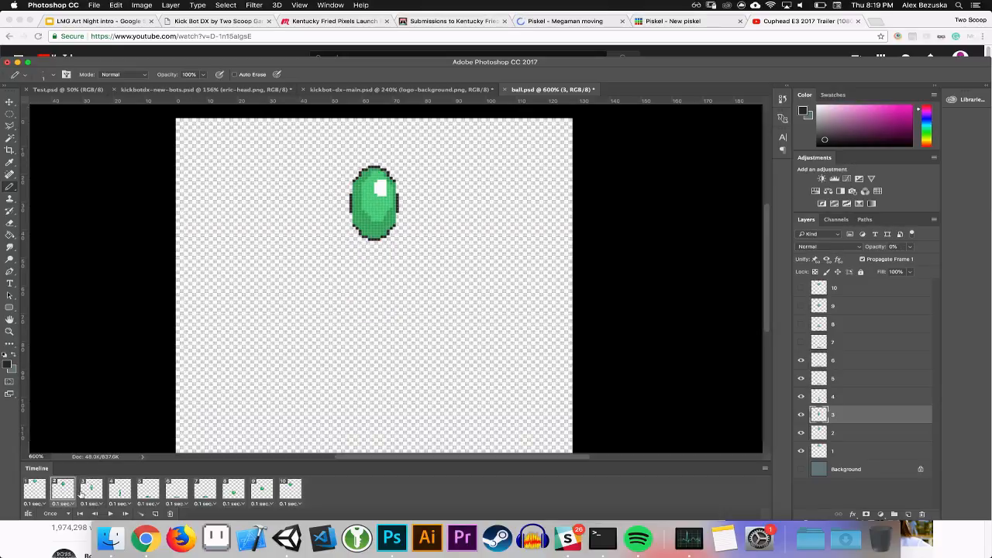
left_click(91, 490)
left_click(121, 489)
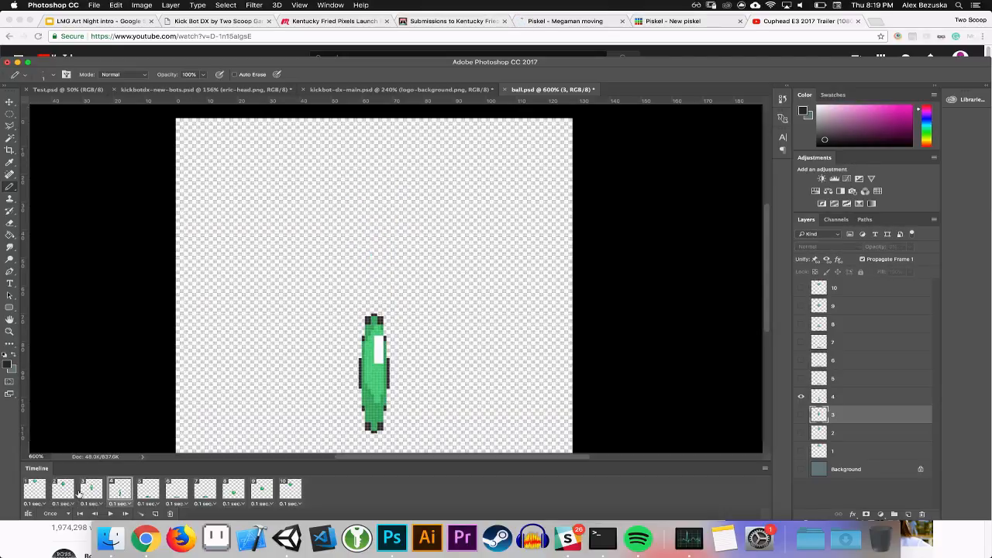
left_click(91, 490)
Sample the ball's light green (#38c874) as foreground color and paint over the stray dark pixel on layer 3 with the Pencil tool
left_click(10, 113)
key("super+=")
key("super+=")
key("super+=")
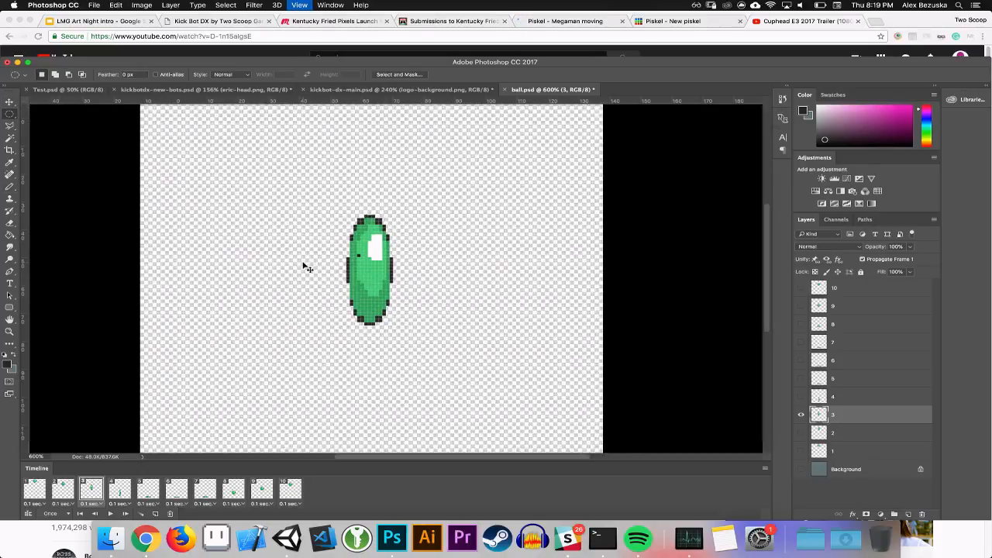
left_click(9, 102)
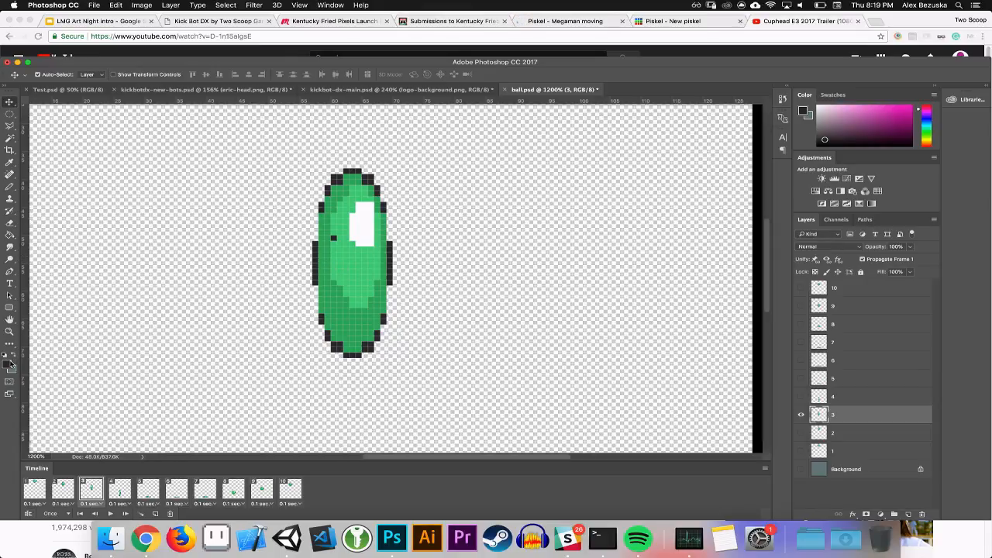
left_click(11, 363)
left_click(352, 262)
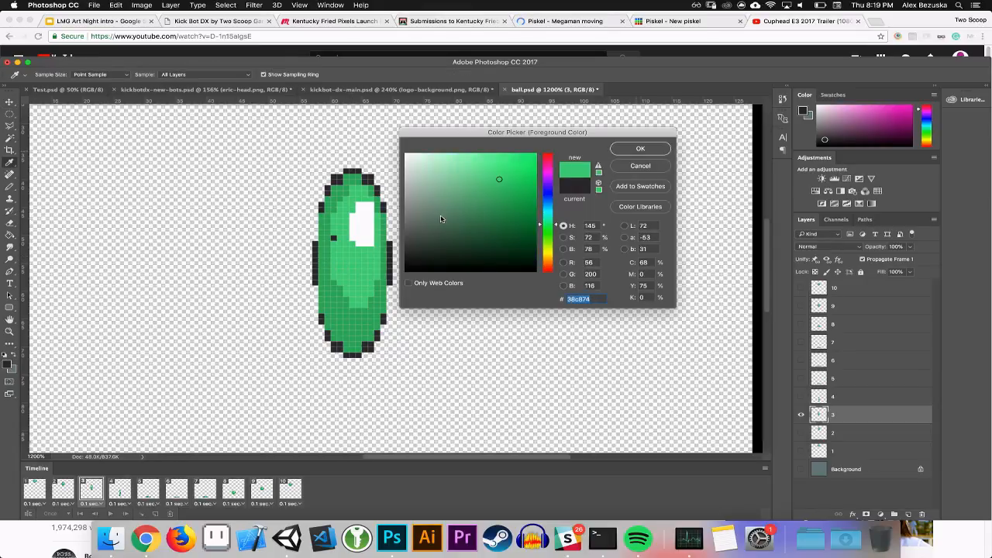
key("Return")
left_click(9, 186)
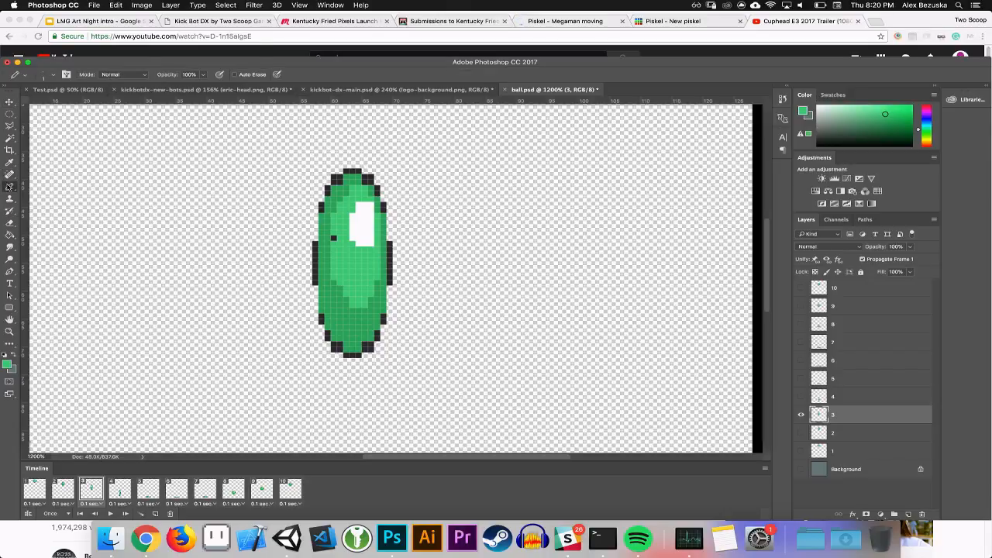
left_click(334, 238)
Sample the dark outline color (#2b272a) and fill the gaps in the stretched ball's outline along both sides on layer 3
left_click(7, 363)
left_click(317, 258)
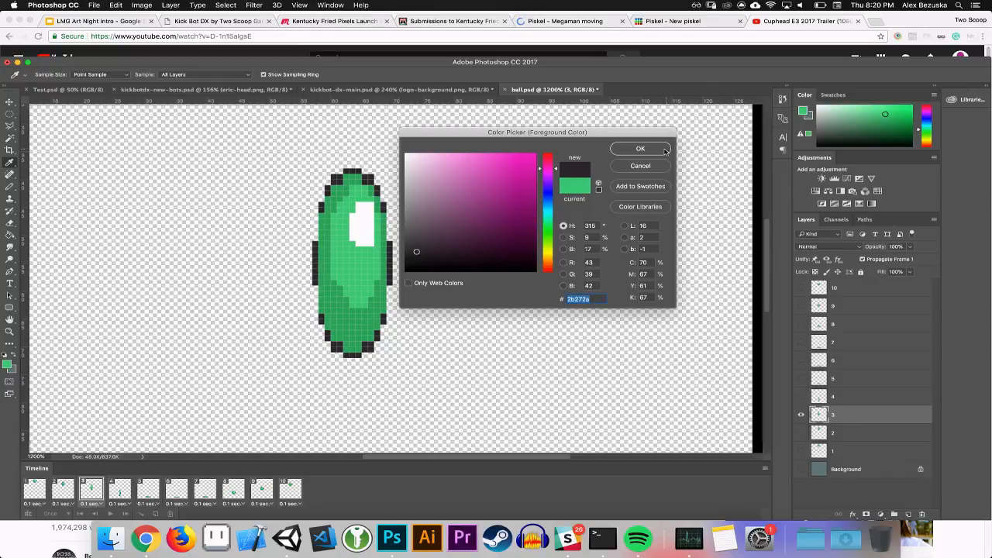
key("Return")
left_click_drag(320, 215, 320, 248)
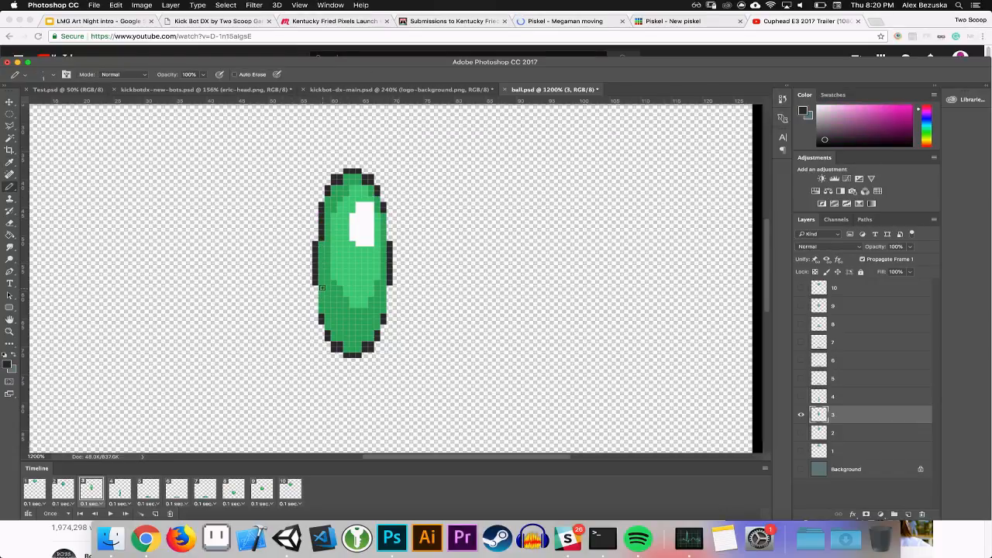
left_click_drag(321, 288, 320, 309)
left_click(327, 329)
left_click_drag(381, 311, 383, 287)
left_click_drag(383, 224, 383, 214)
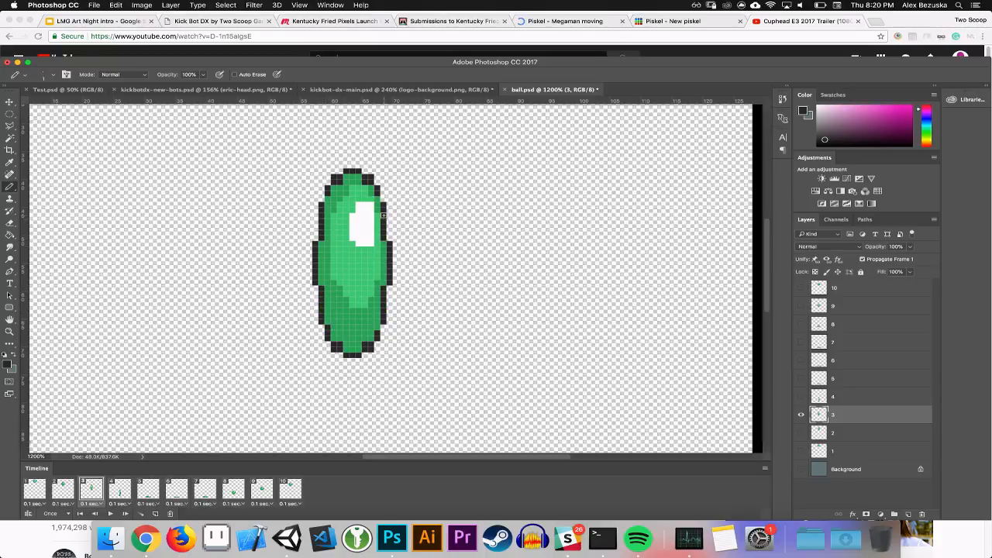
Sample the ball's darker green (#24a359) as foreground color and paint over the surplus inner outline pixels on layer 3
left_click(380, 198)
left_click(8, 363)
left_click(339, 197)
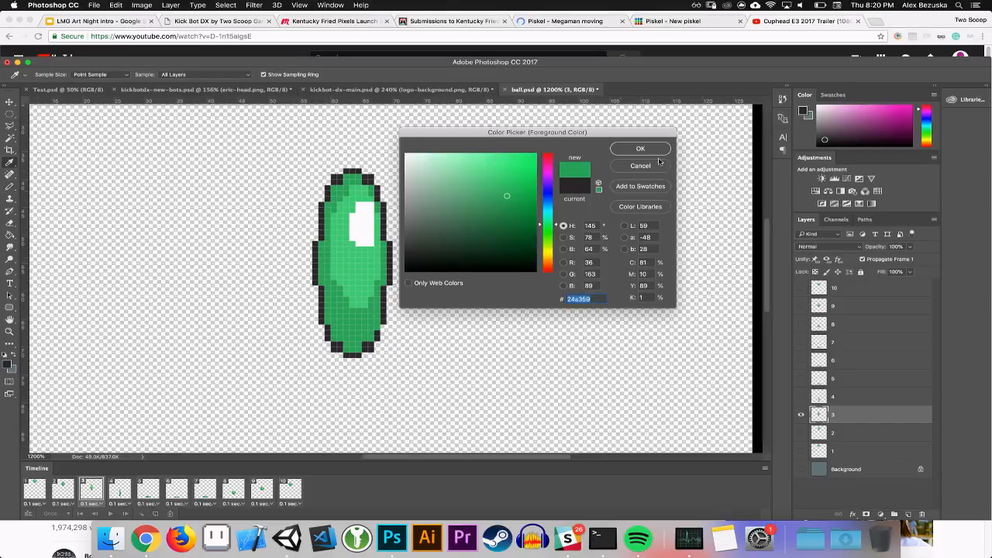
left_click(634, 151)
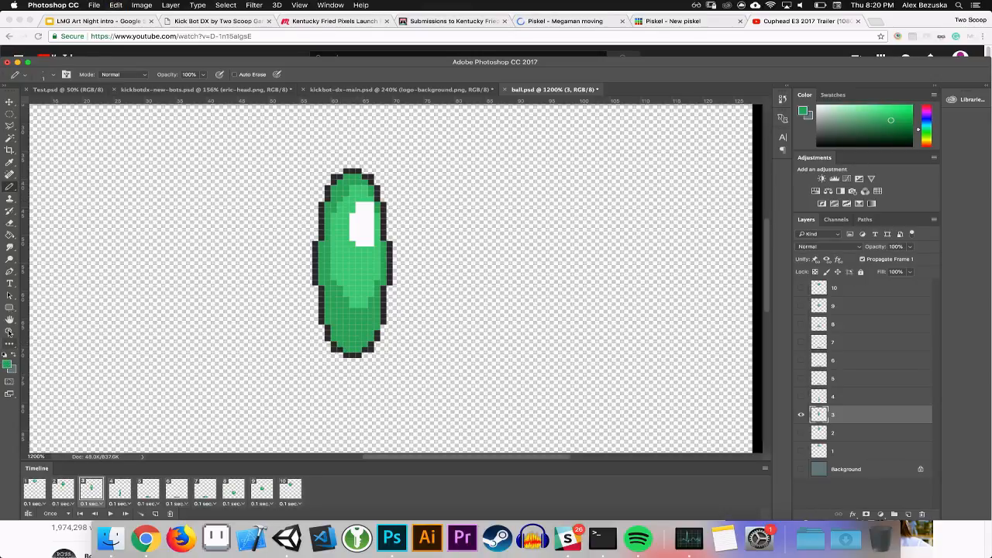
Erase the surplus outer corner pixels from the stretched ball's outline on layer 3 with the Eraser in Pencil mode
left_click(10, 224)
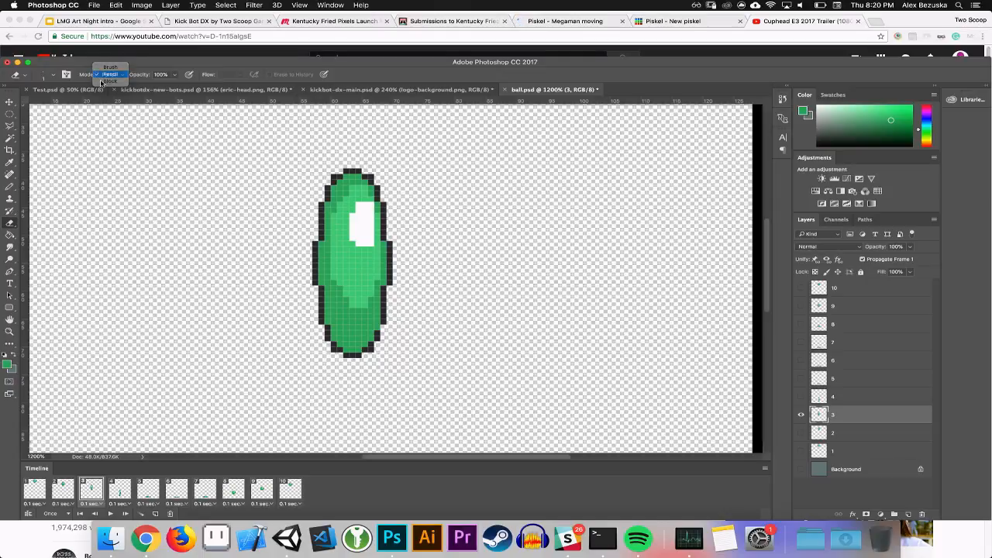
left_click(51, 78)
left_click(52, 76)
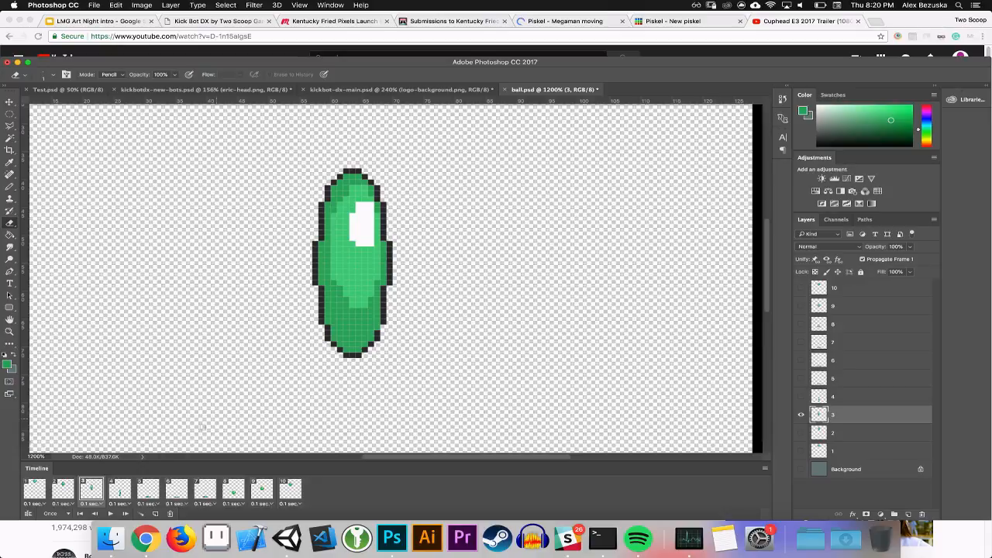
In frame 4, select layer 4 and erase the outer corner pixels of the thick outline at the ball's upper and lower ends
left_click(117, 492)
left_click_drag(358, 392, 333, 226)
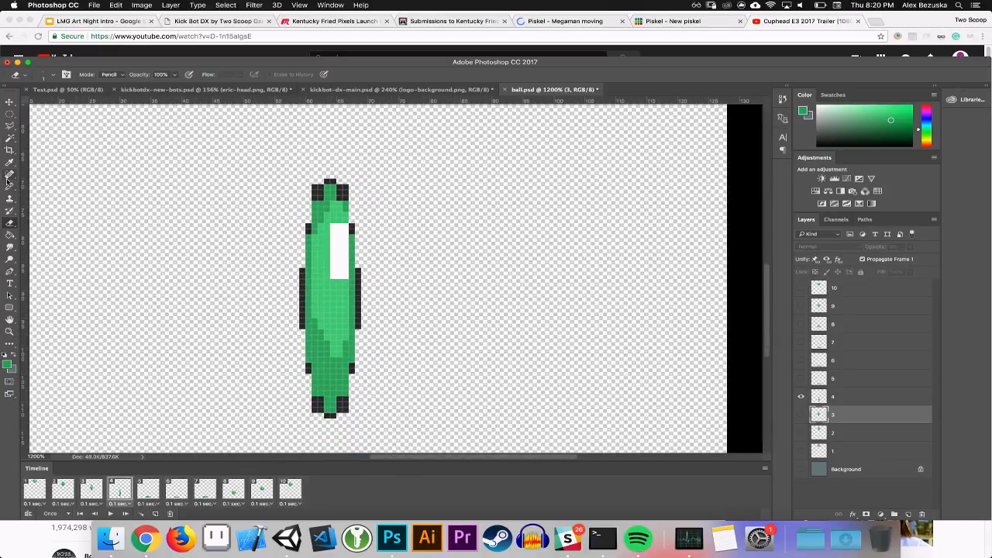
left_click(9, 188)
left_click(9, 102)
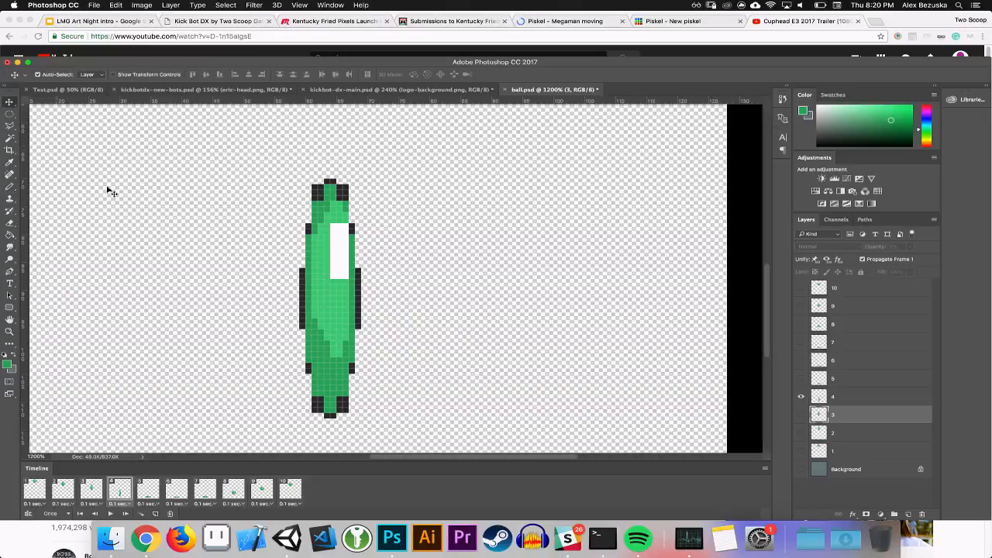
left_click(163, 248)
left_click(10, 223)
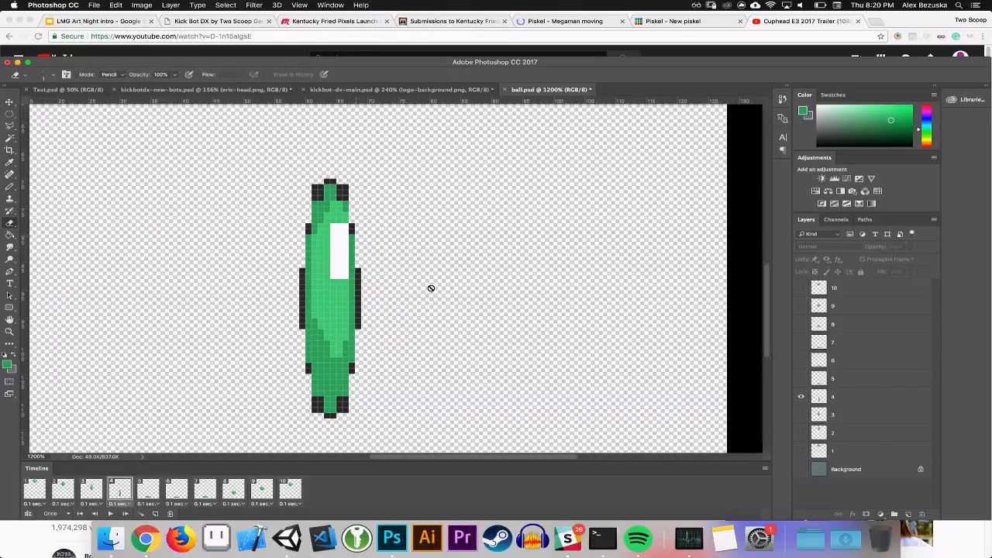
left_click(819, 396)
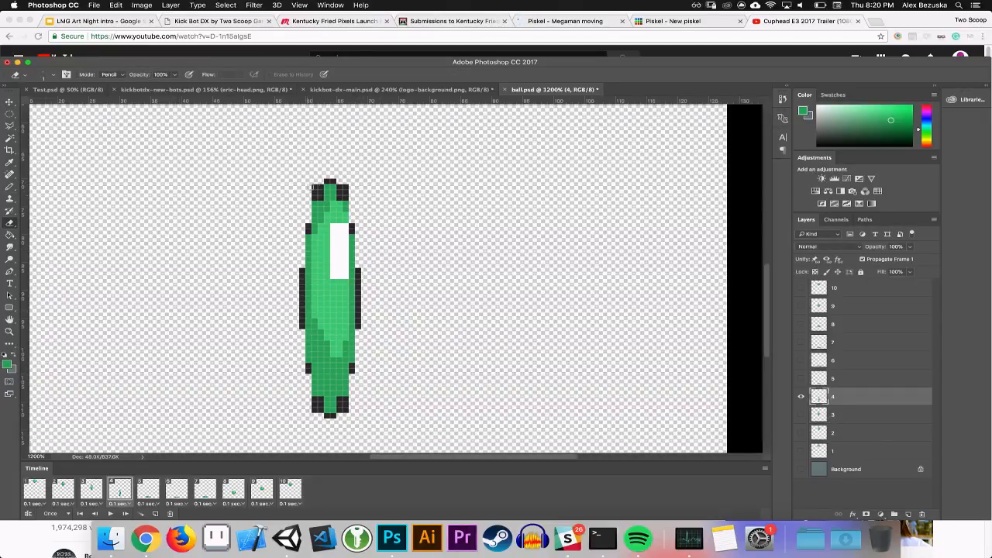
left_click(316, 186)
Keep the darker green (#24a359) as foreground color and paint over the inner corner outline pixels on layer 4 with the Pencil tool
left_click(7, 365)
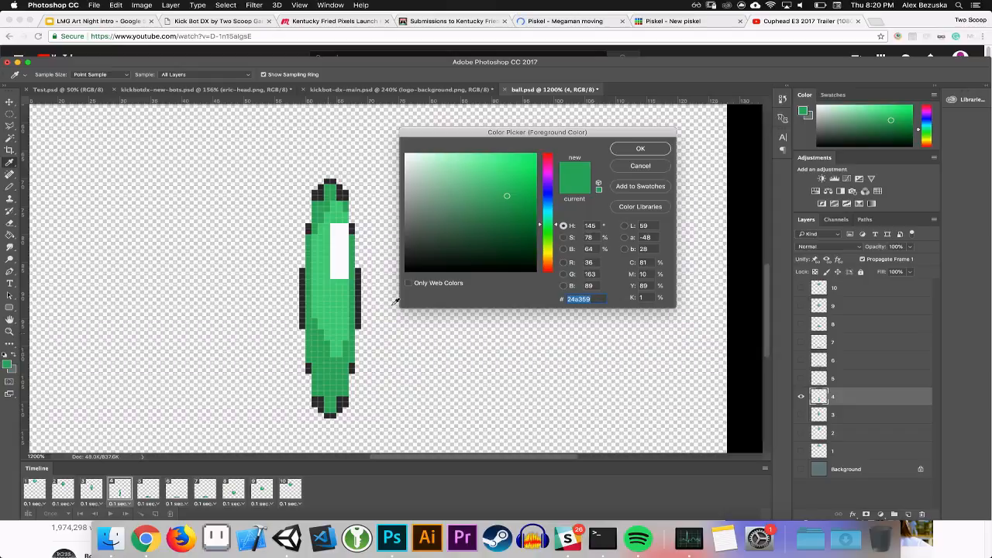
left_click(637, 150)
left_click(10, 190)
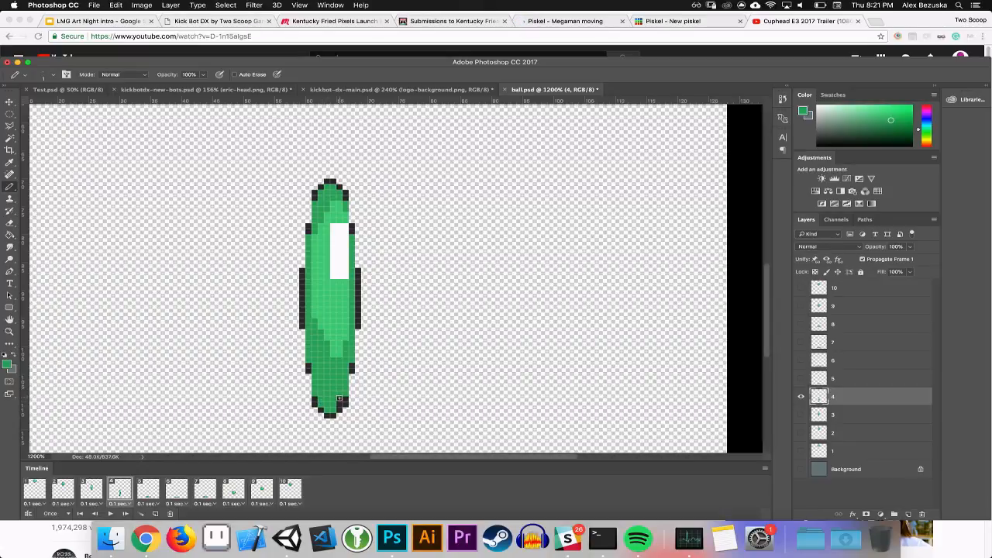
Sample the dark outline color and fill the gaps along both sides of the stretched ball's outline on layer 4
left_click(9, 363)
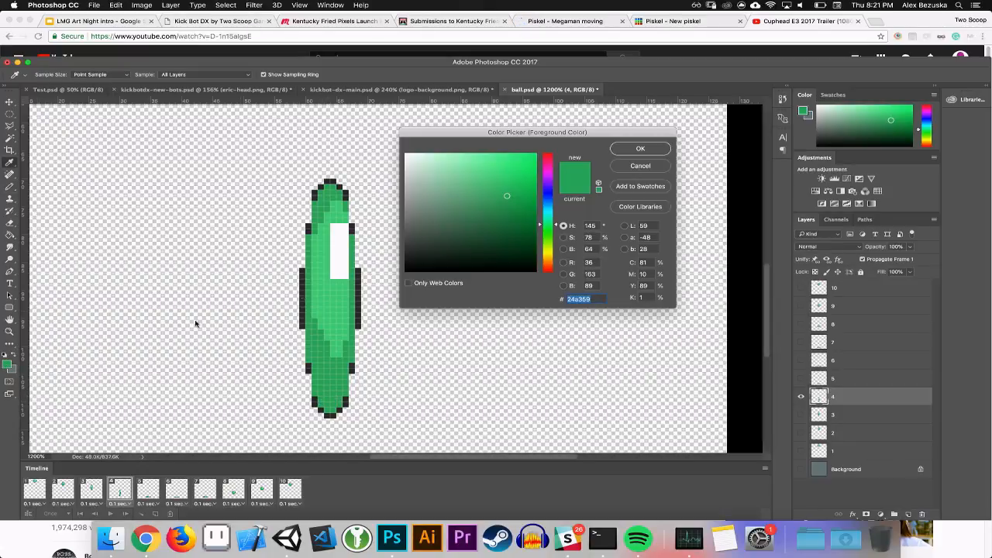
left_click(303, 279)
left_click(664, 150)
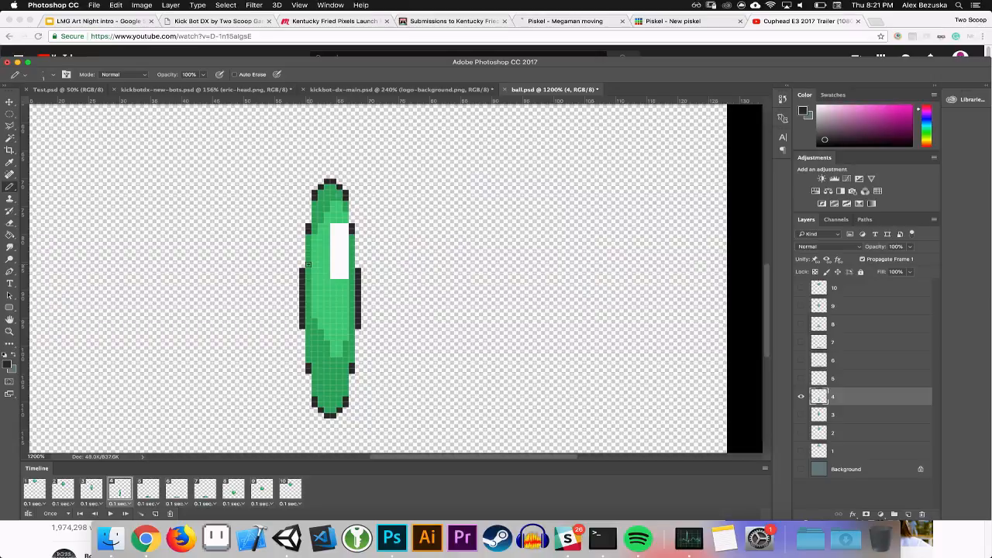
left_click_drag(308, 238, 312, 220)
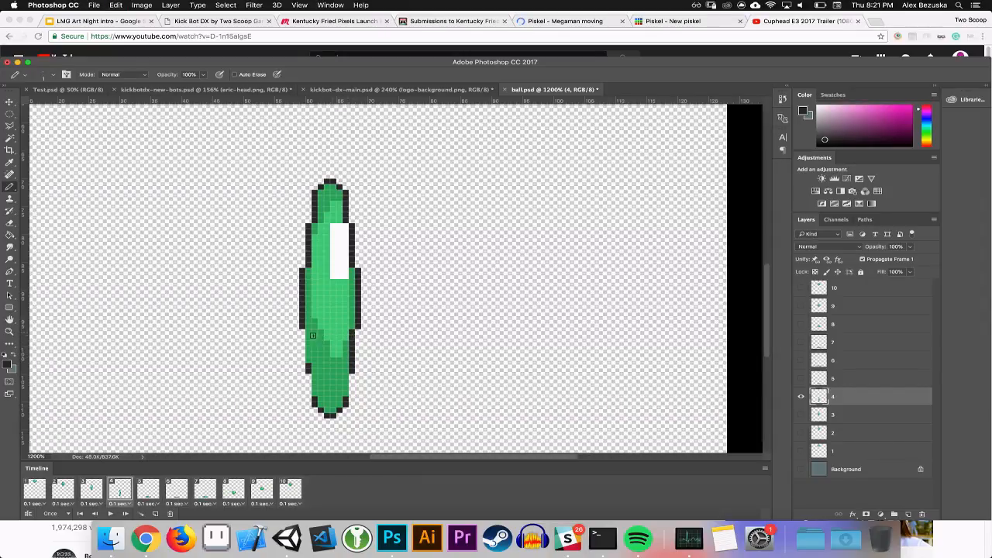
left_click_drag(309, 361, 315, 398)
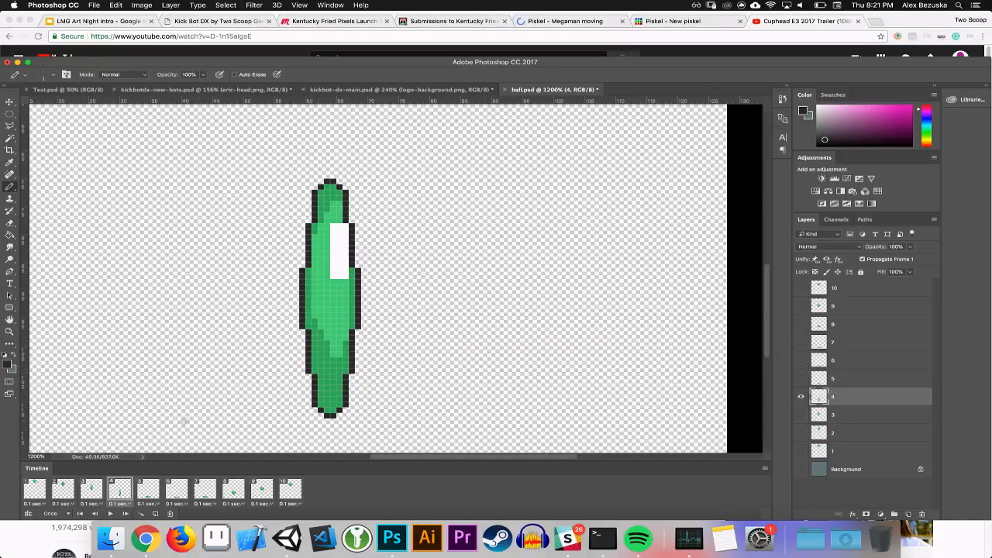
In frame 5, select layer 5 and fill the gaps along the upper and lower outline of the squashed ball with dark pixels
left_click(151, 491)
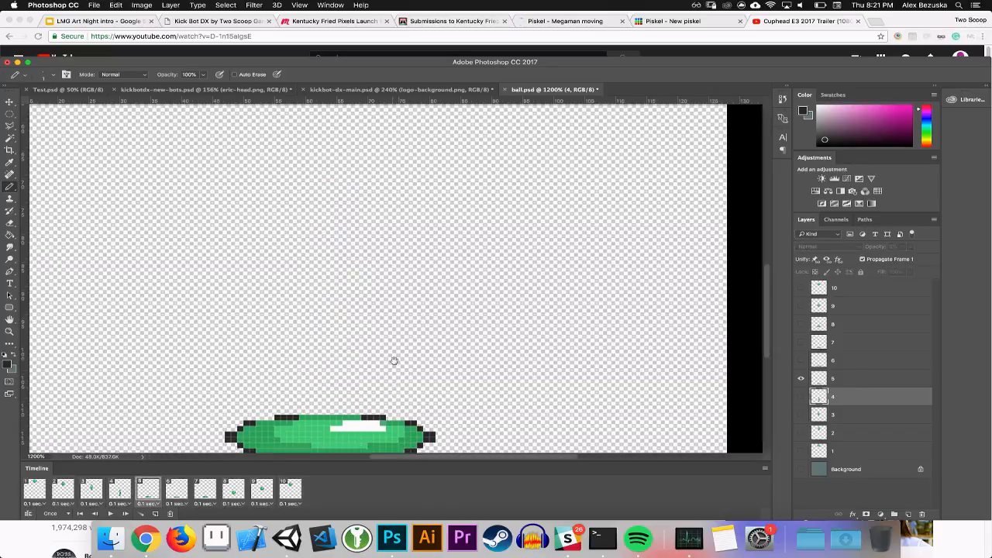
left_click_drag(393, 360, 396, 333)
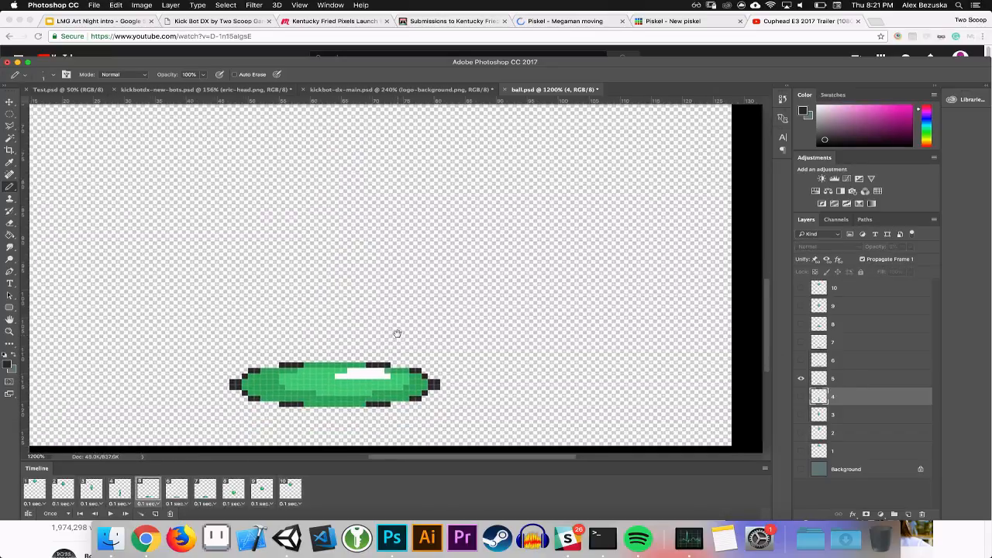
left_click(832, 376)
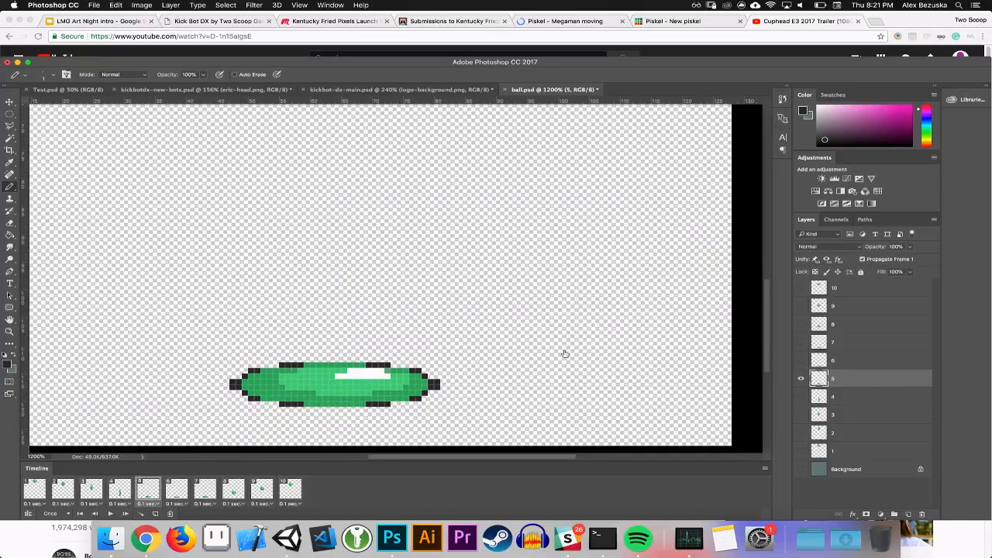
left_click(307, 364)
left_click(362, 364, "shift")
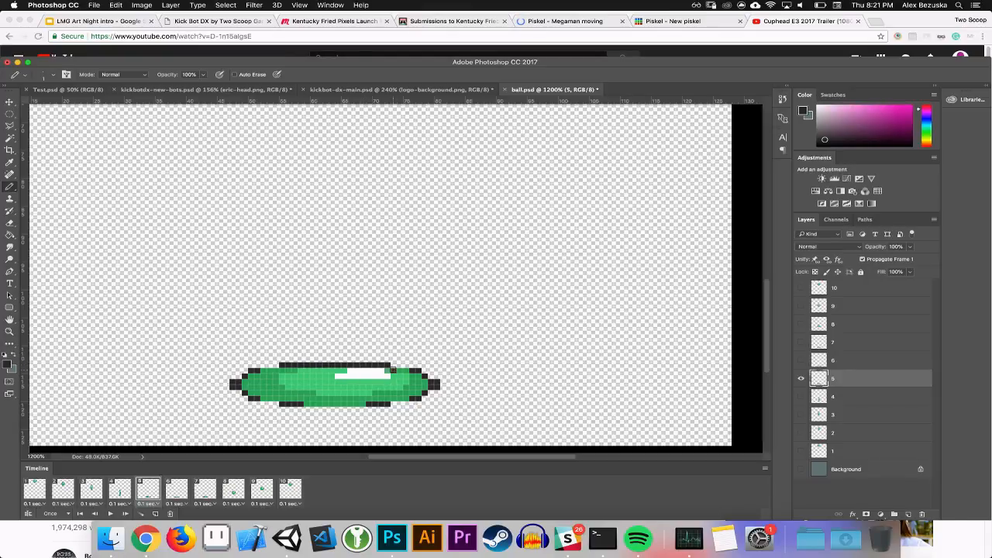
left_click(410, 370, "shift")
left_click(394, 399)
left_click(407, 398, "shift")
left_click(306, 404, "shift")
left_click(275, 399)
left_click(264, 397)
left_click(278, 370)
left_click(264, 370)
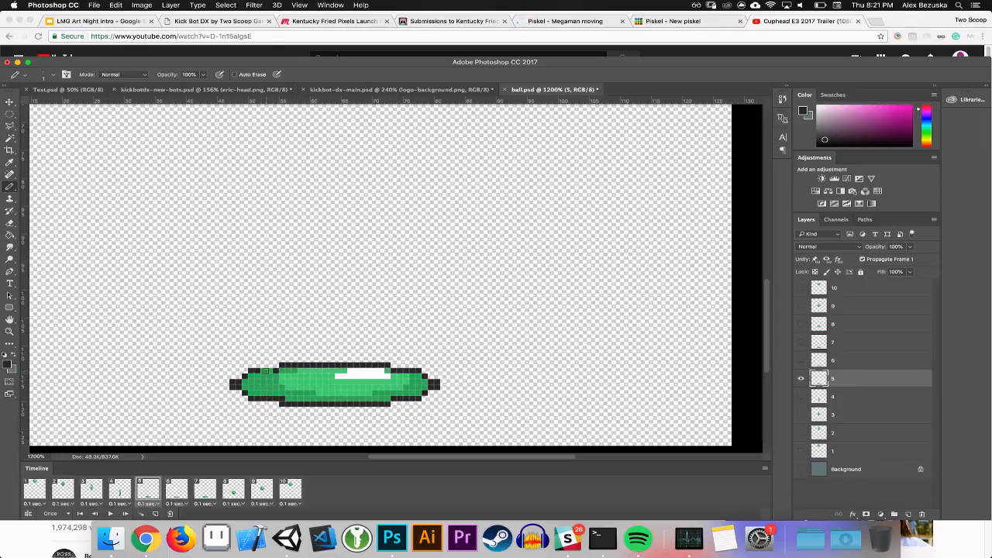
Sample the darker green (#24a359) as foreground color and erase the outermost dark pixels at both ends of the layer 5 ball
left_click(8, 364)
left_click(258, 382)
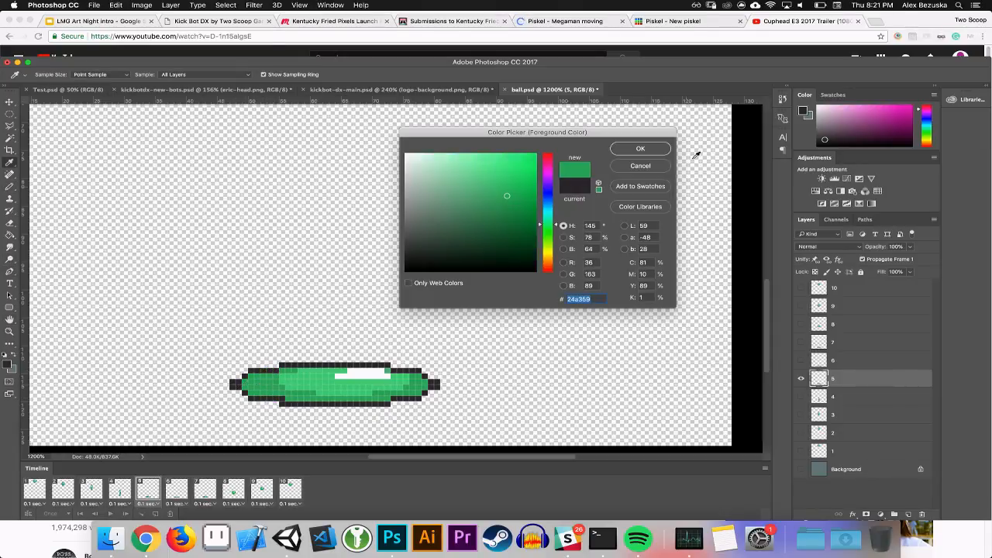
left_click(640, 149)
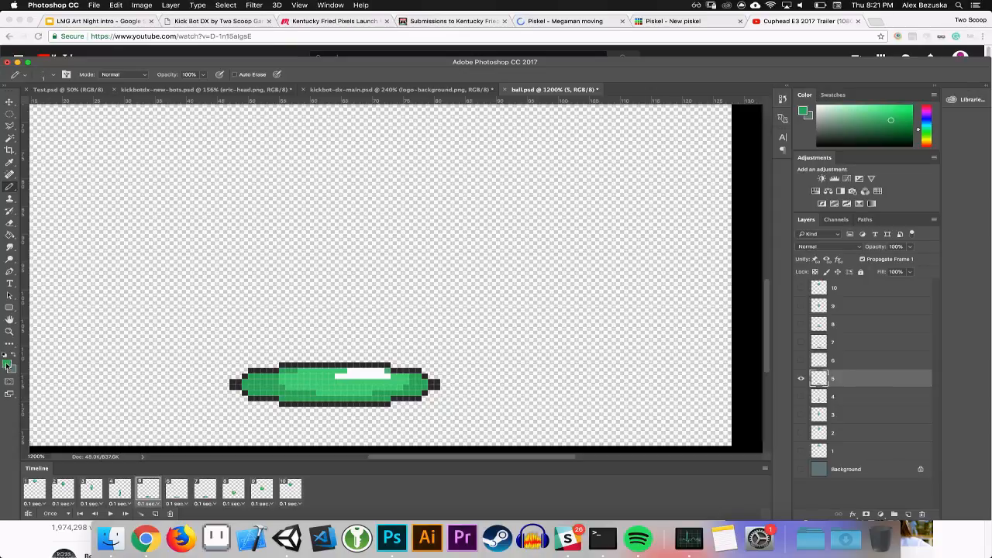
left_click(9, 223)
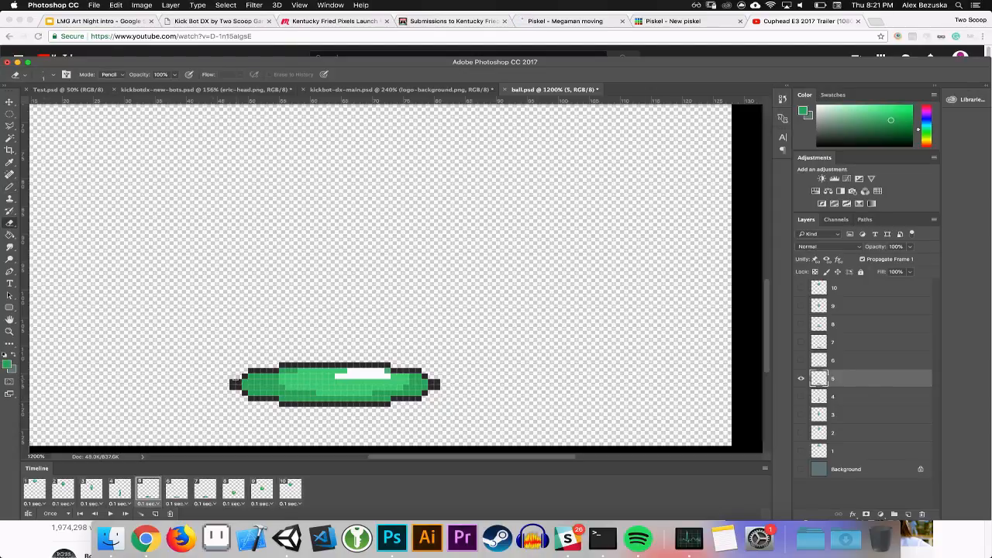
left_click_drag(234, 383, 233, 394)
left_click_drag(436, 381, 439, 399)
In frame 6, sample the dark outline color and fill the gaps in the flattened ball's outline on layer 6, undoing the stray stroke
left_click(176, 490)
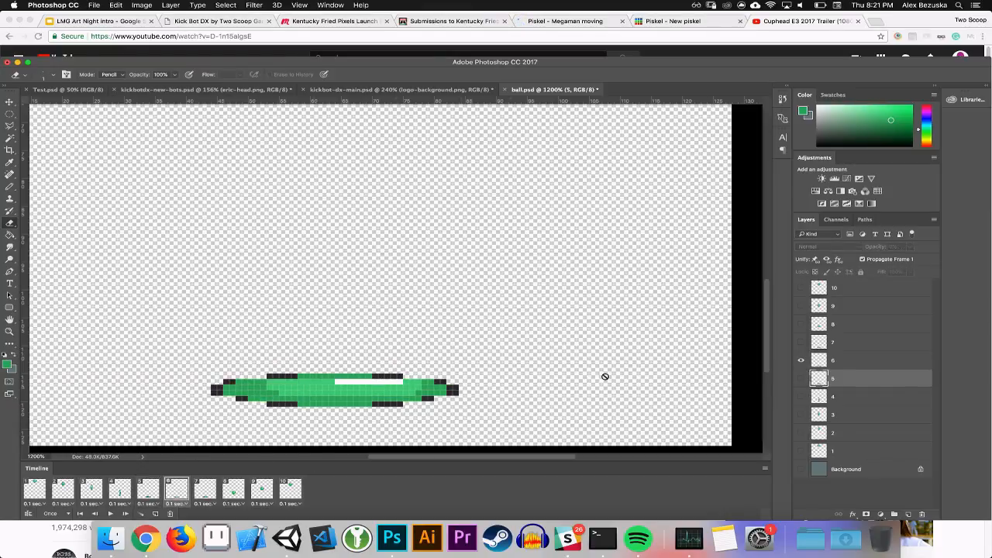
left_click(8, 363)
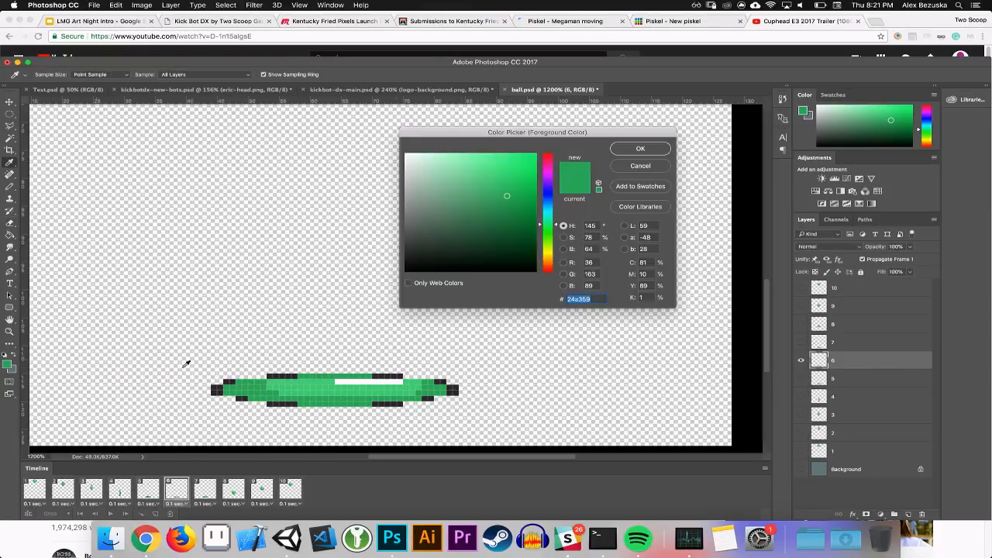
left_click(235, 382)
left_click(640, 148)
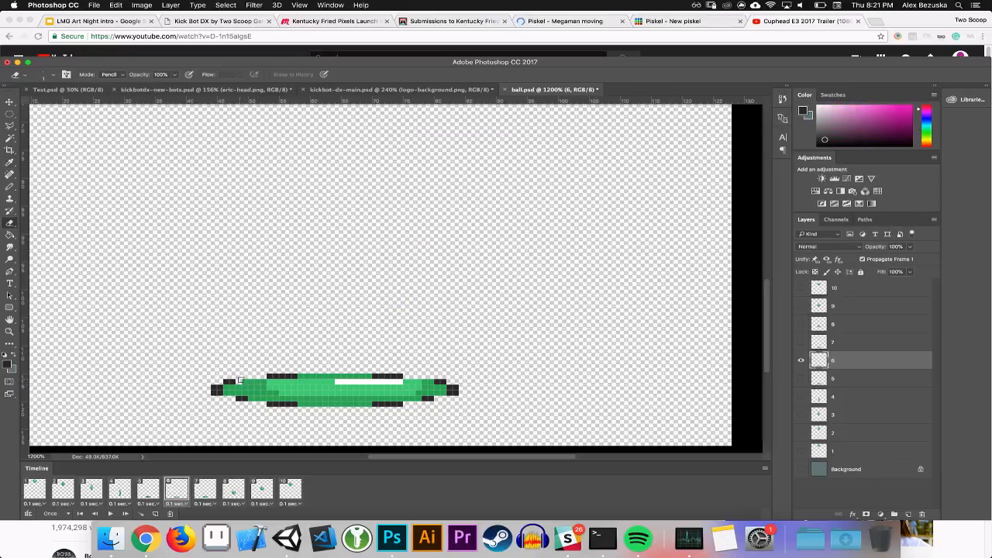
key("b")
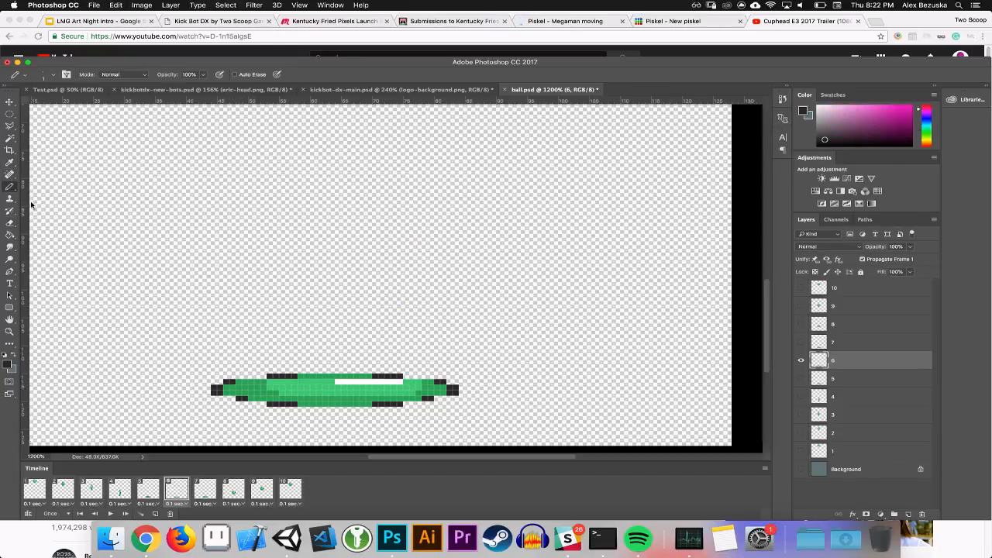
left_click_drag(237, 382, 283, 380)
mouse_move(371, 377)
left_mouse_down()
mouse_move(428, 380)
mouse_move(441, 394)
left_mouse_up()
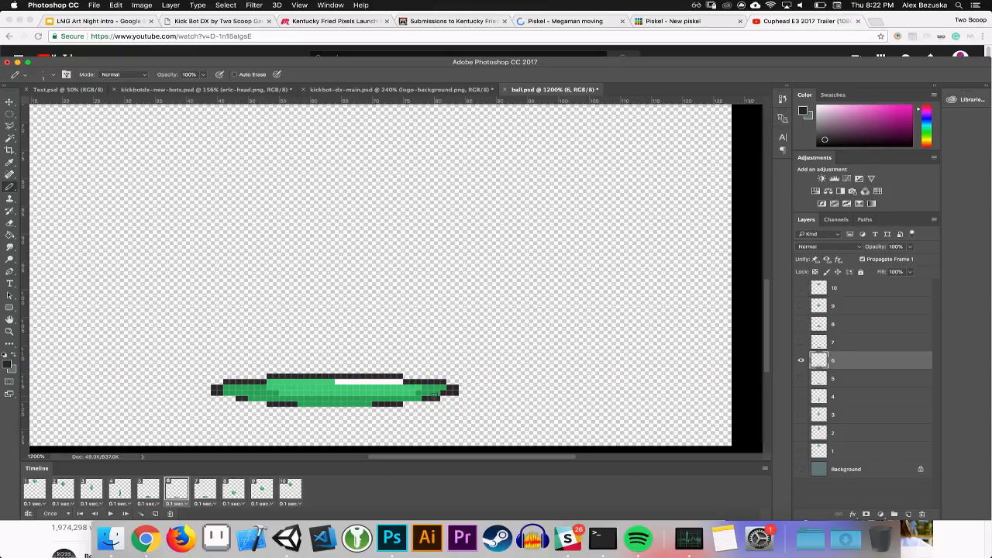
key("super+z")
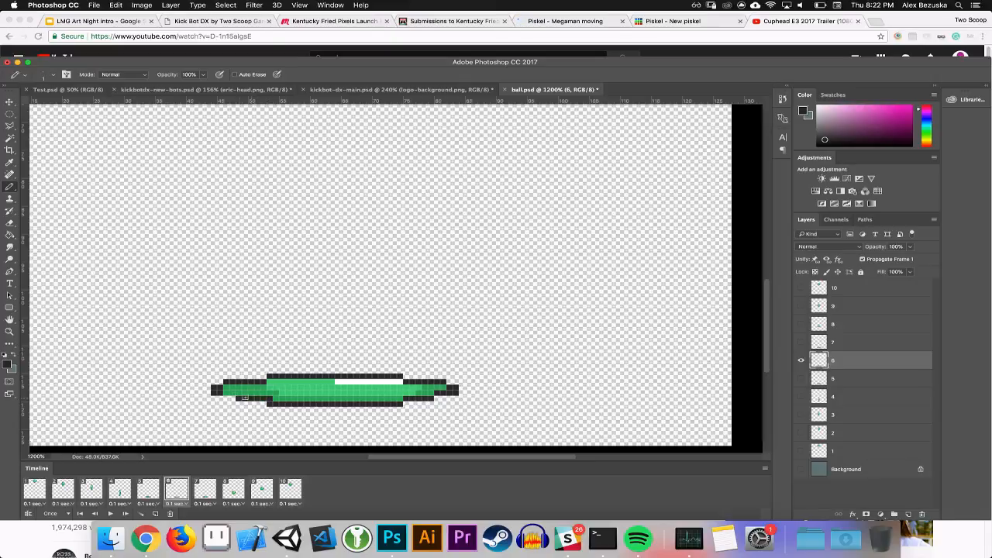
Erase the outermost dark pixels at both ends of the flattened ball on layer 6
left_click(9, 223)
left_click(214, 389)
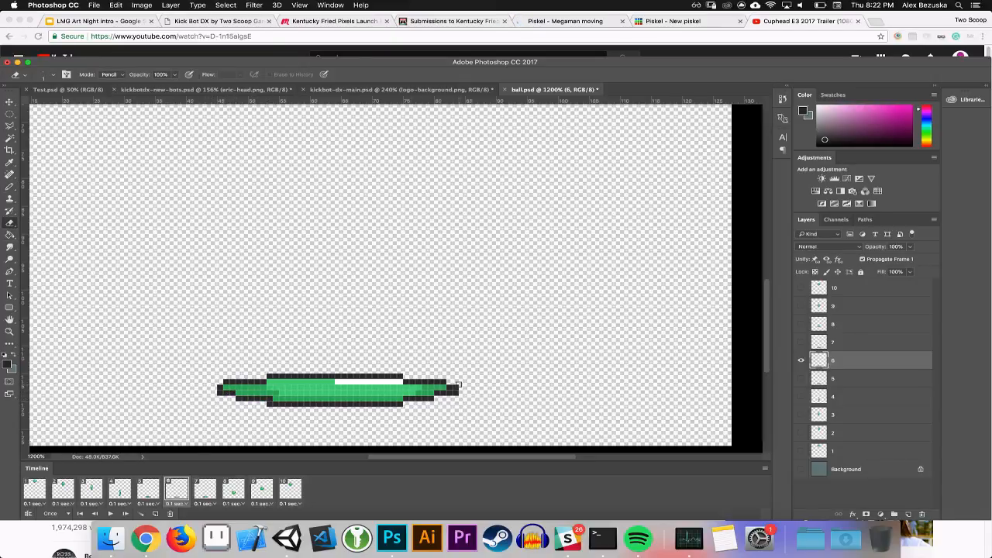
left_click(456, 393)
Sample the darker green (#24a359) as foreground color and erase the surplus lower corner pixel at the end of the layer 6 ball
left_click(8, 362)
left_click(259, 380)
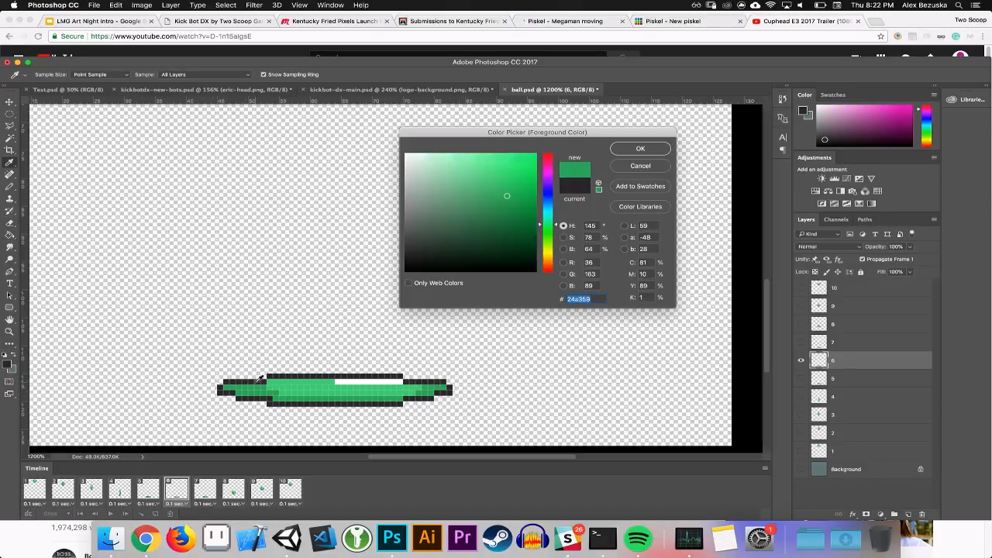
left_click(635, 150)
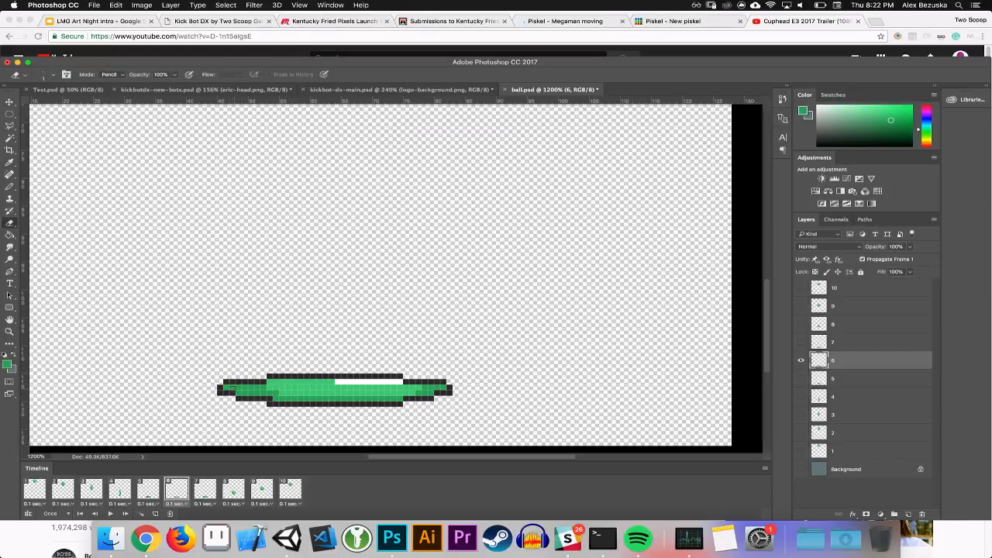
left_click(10, 187)
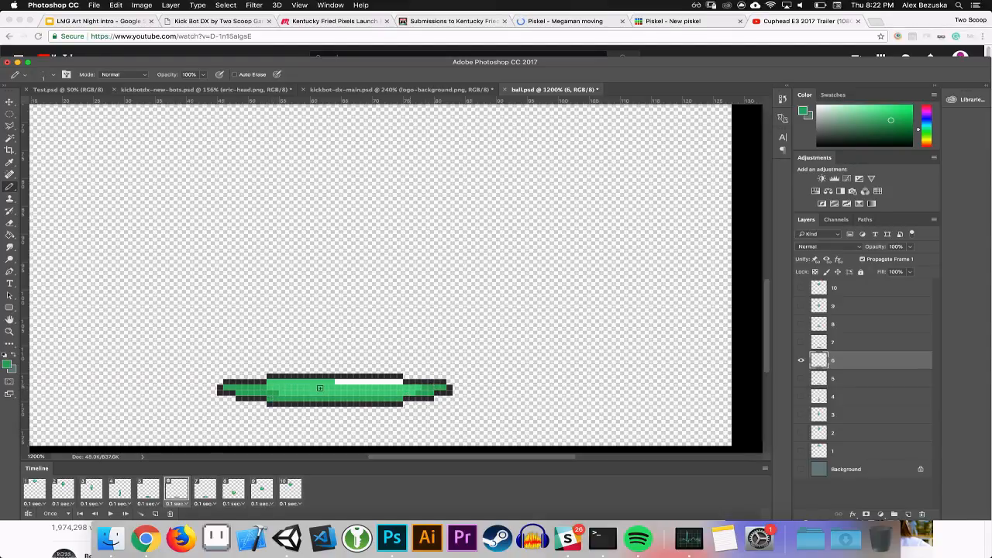
left_click(10, 222)
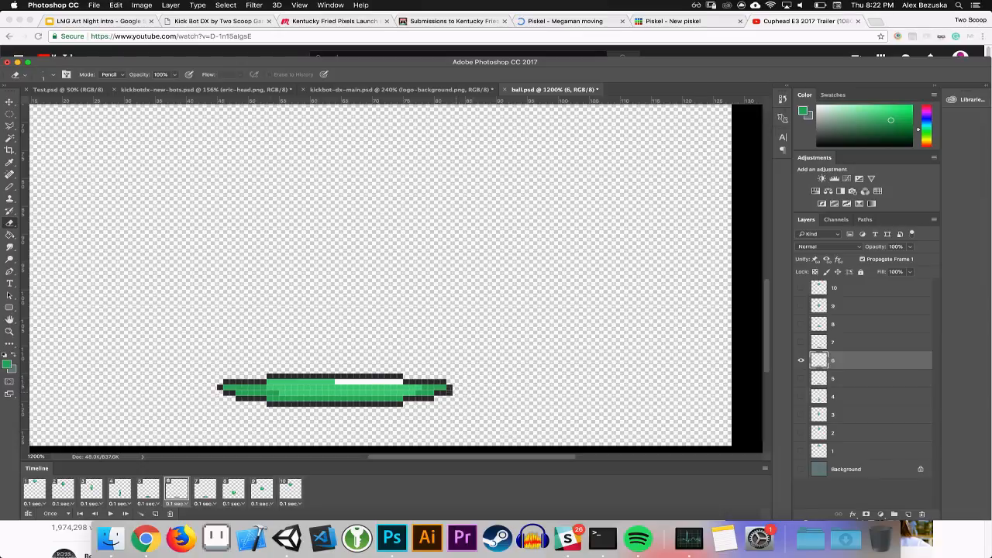
Copy the flattened ball from layer 5 in frame 5 and paste it as a new layer in frame 7
left_click(10, 102)
left_click(204, 491)
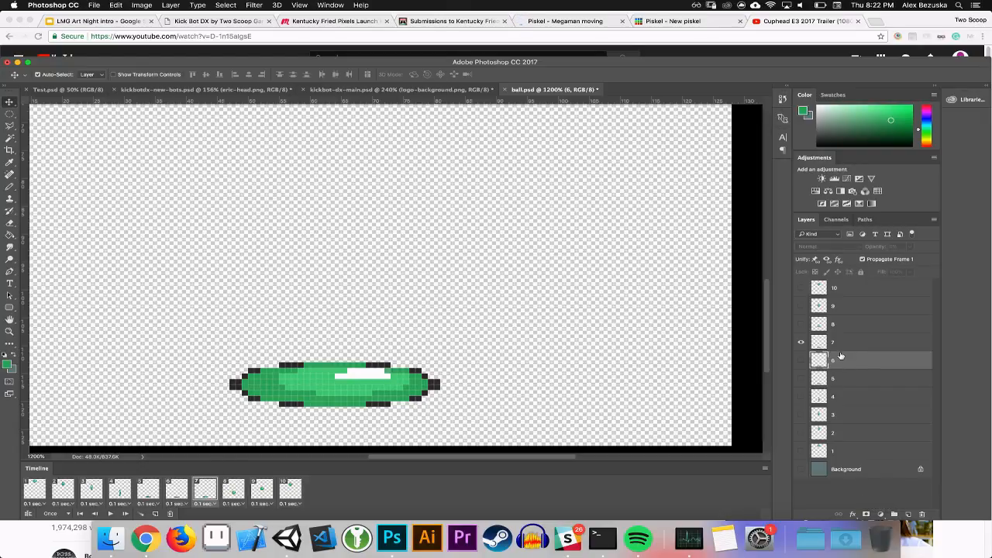
left_click(152, 488)
key("super+a")
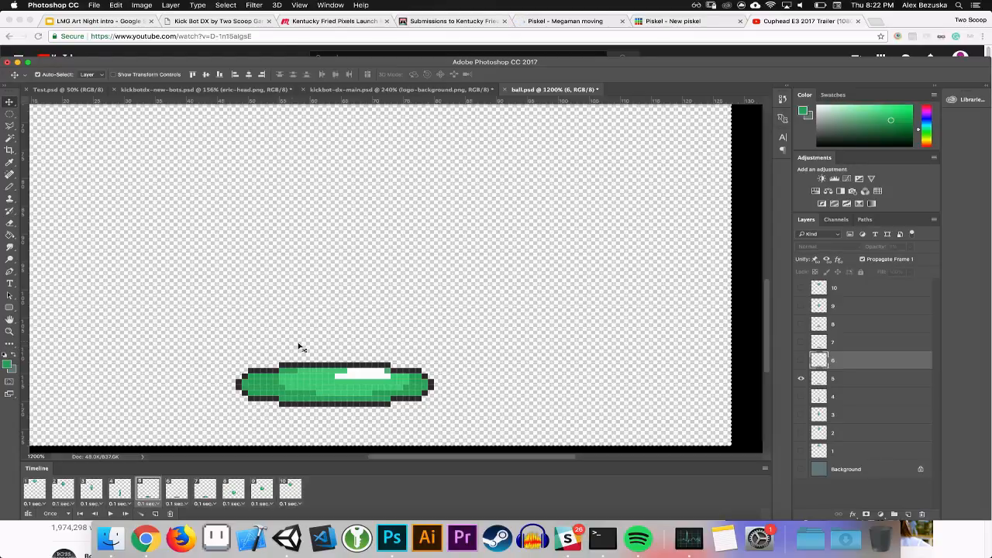
left_click(574, 396)
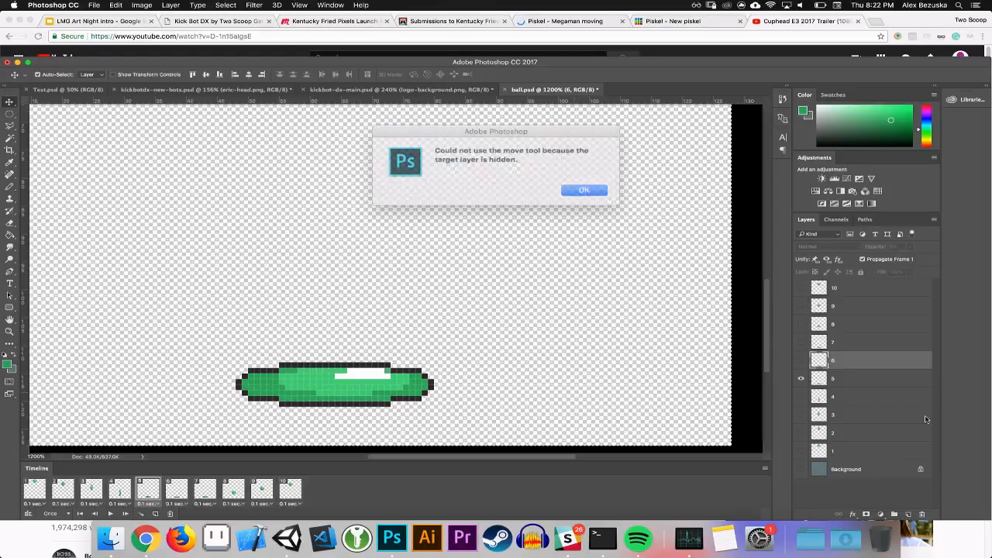
left_click(591, 188)
left_click(833, 378)
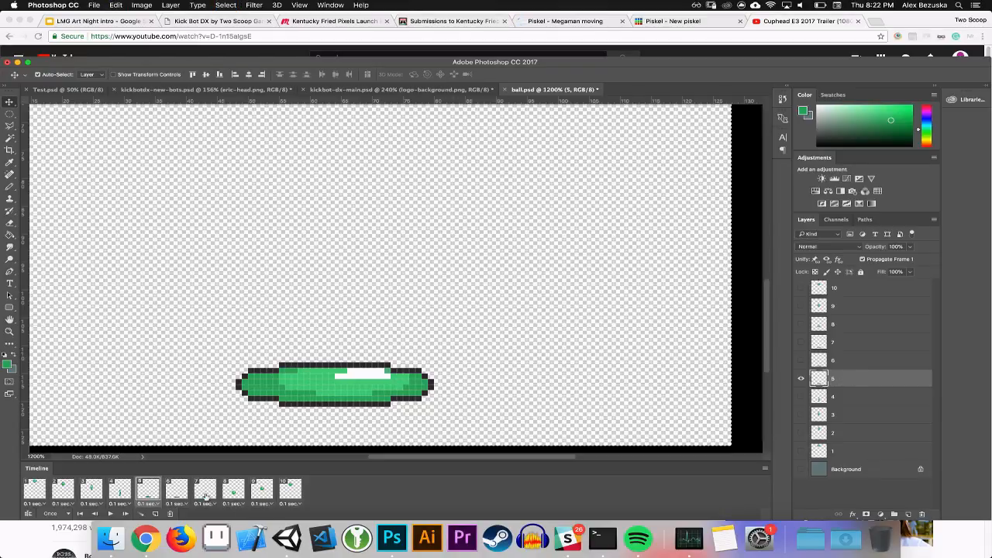
left_click(204, 488)
key("super+v")
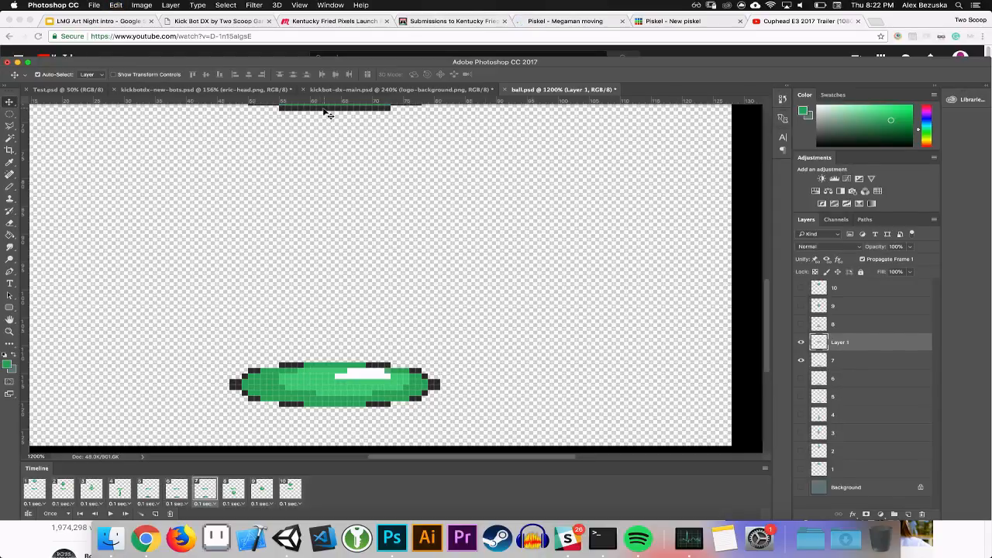
Move the pasted ball down over the old frame 7 ball and nudge it two pixels left to align their left ends
left_click_drag(324, 110, 334, 438)
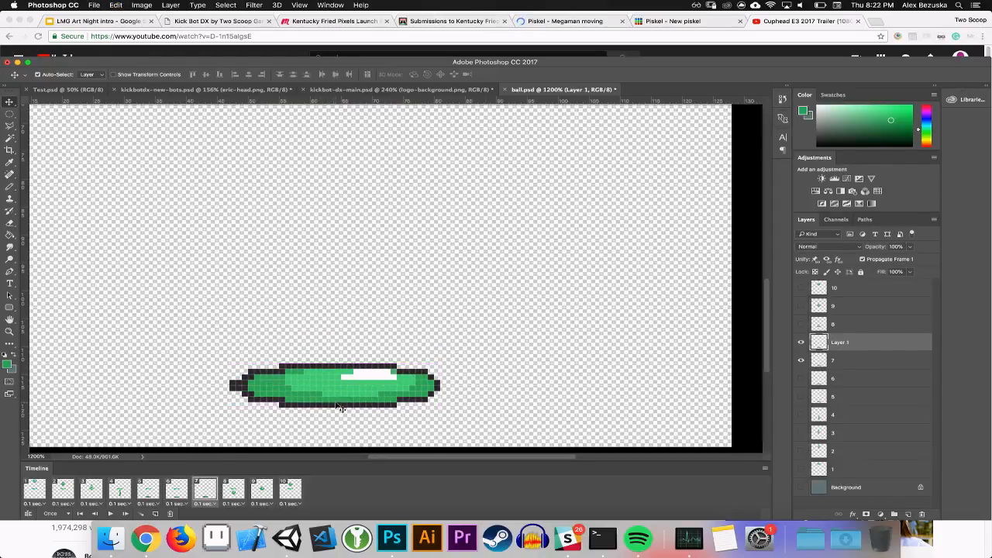
key("Left")
key("Left")
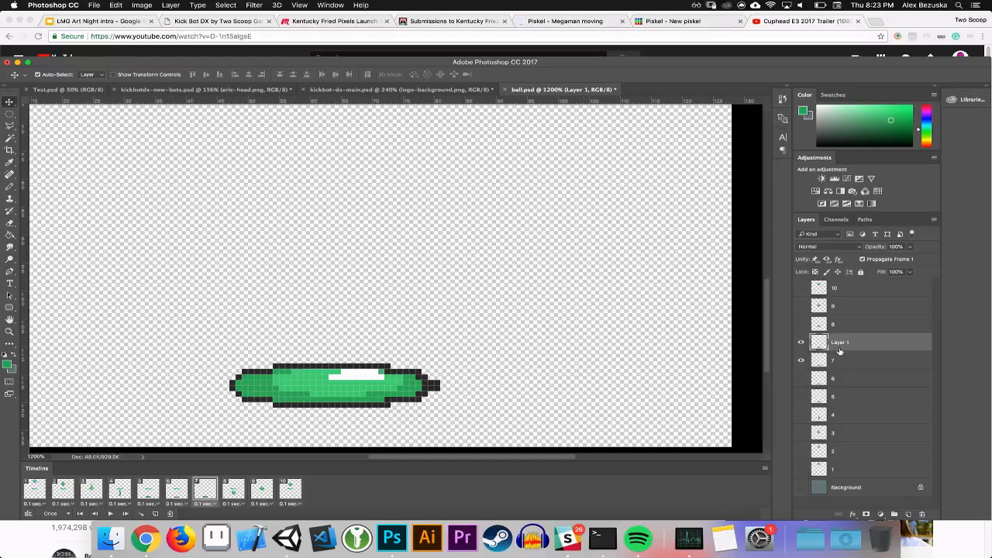
Rename the pasted layer as 7 and delete the old layer 7 beneath it
key("super+a")
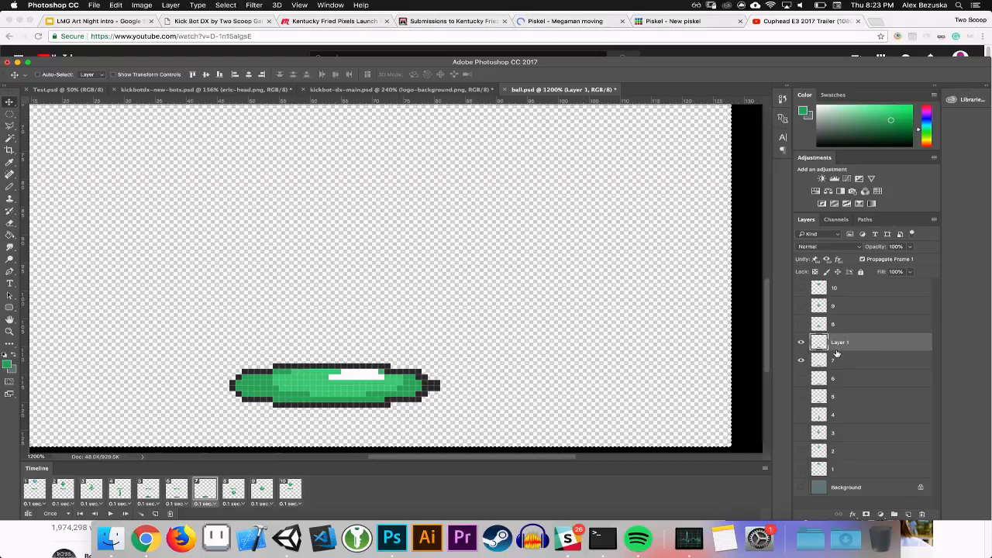
type("7")
key("Return")
left_click_drag(851, 361, 922, 515)
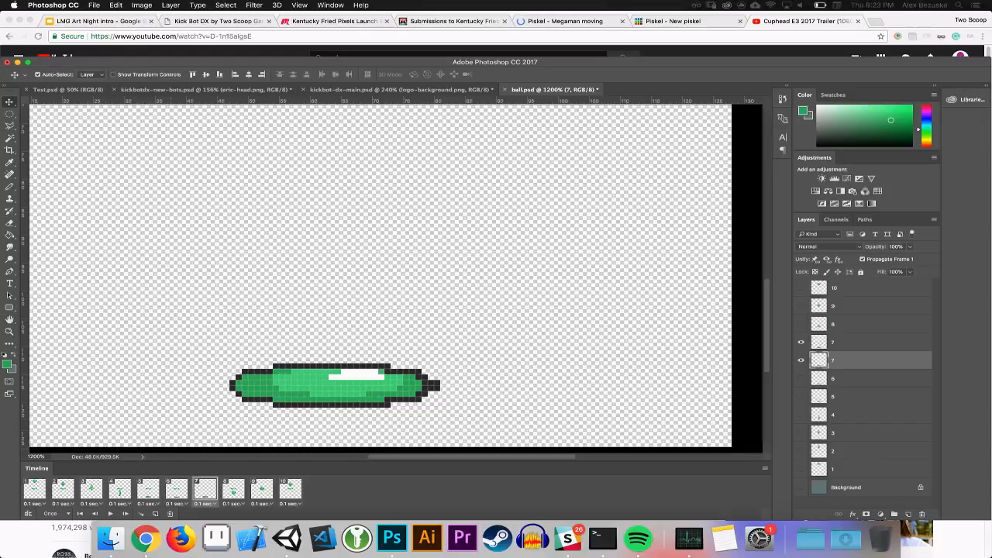
left_click_drag(847, 364, 922, 516)
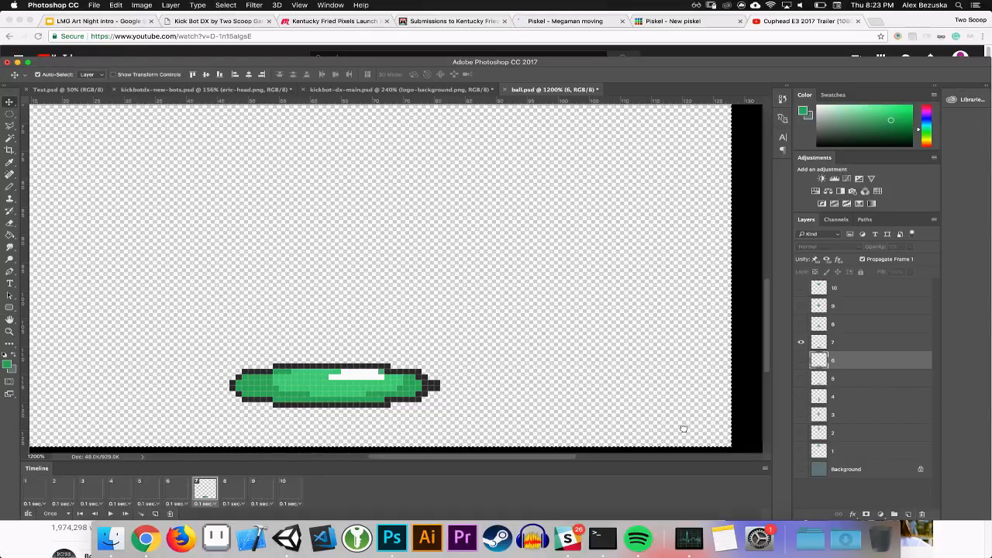
Check the neighbouring frames for the stray pasted ball and hide layer 7 in frames 10, 9 and 8
left_click(233, 490)
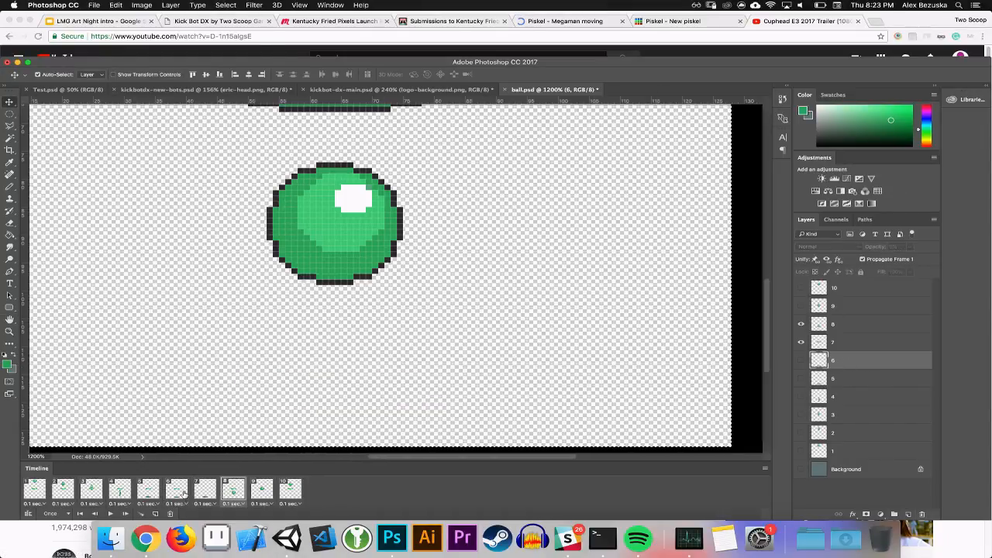
left_click(184, 497)
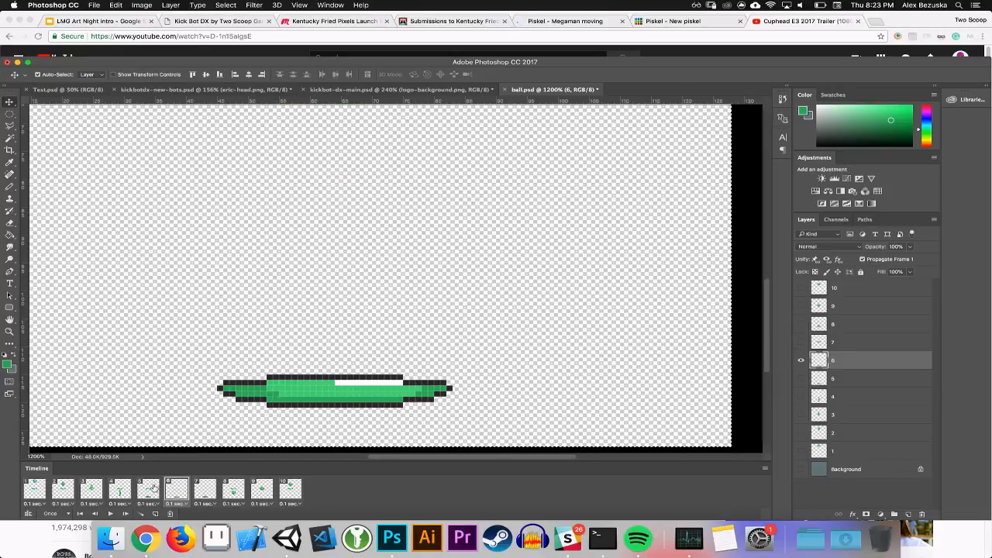
left_click(153, 489)
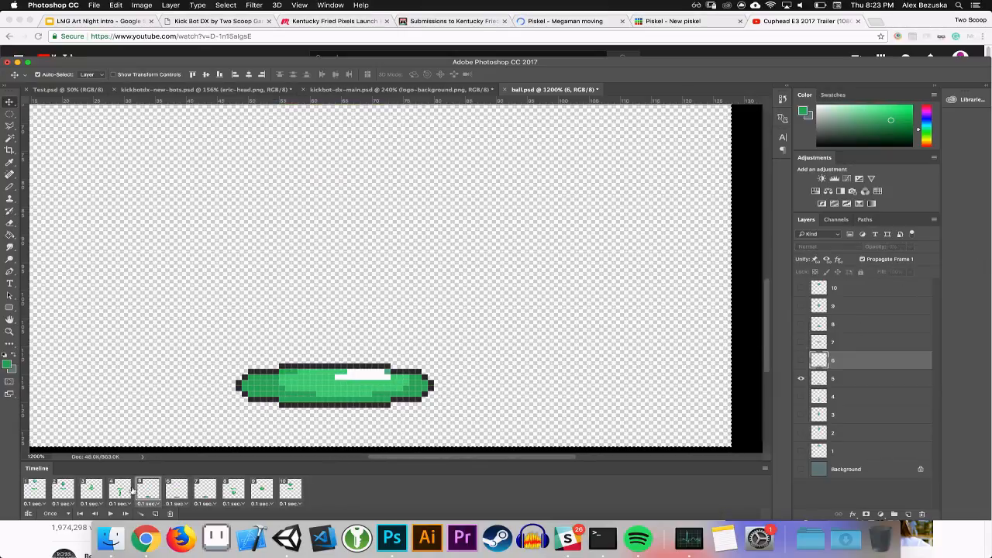
left_click(262, 488)
left_click(290, 488)
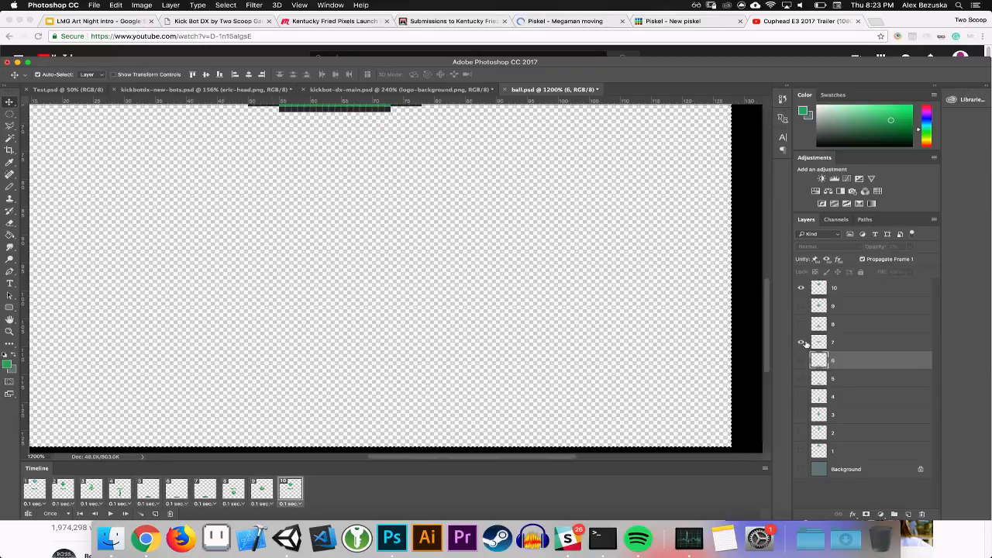
left_click(801, 342)
left_click(265, 489)
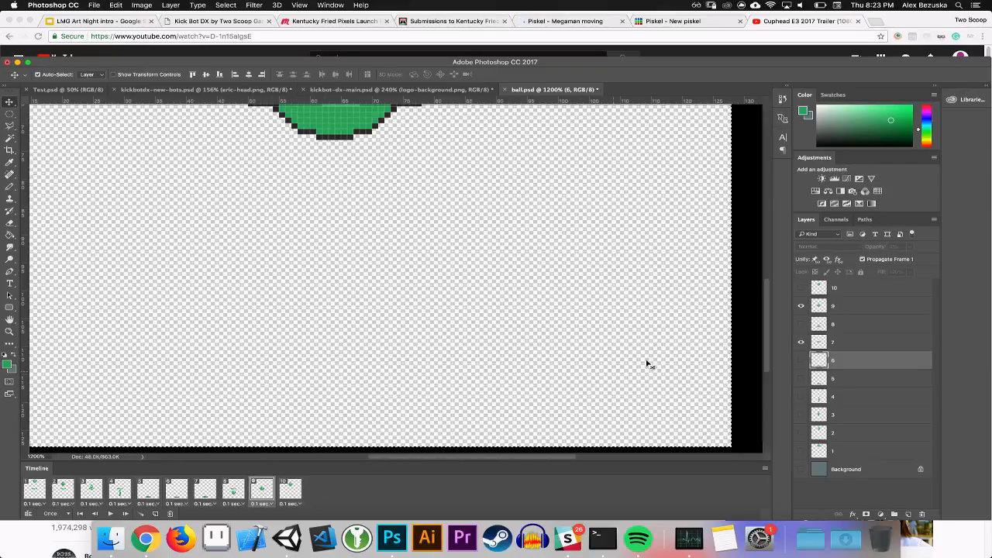
left_click(800, 341)
left_click(233, 489)
left_click(802, 342)
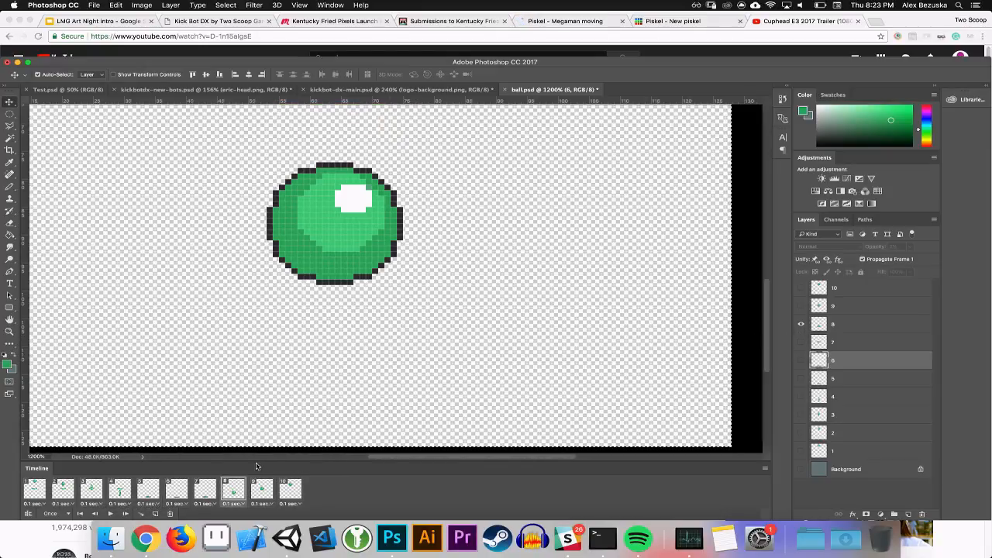
Hide layer 7 in frames 4 and 3
left_click(132, 490)
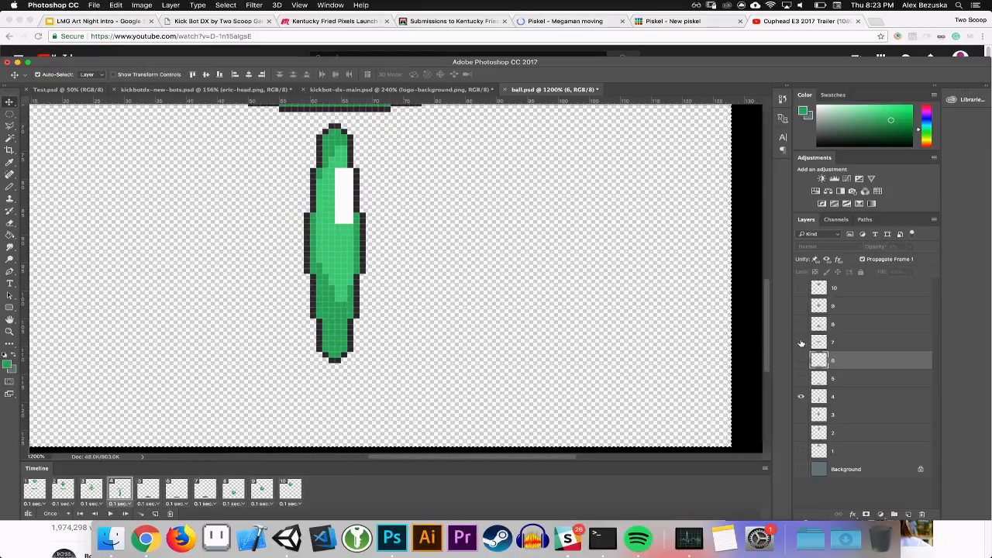
left_click(801, 341)
left_click(91, 489)
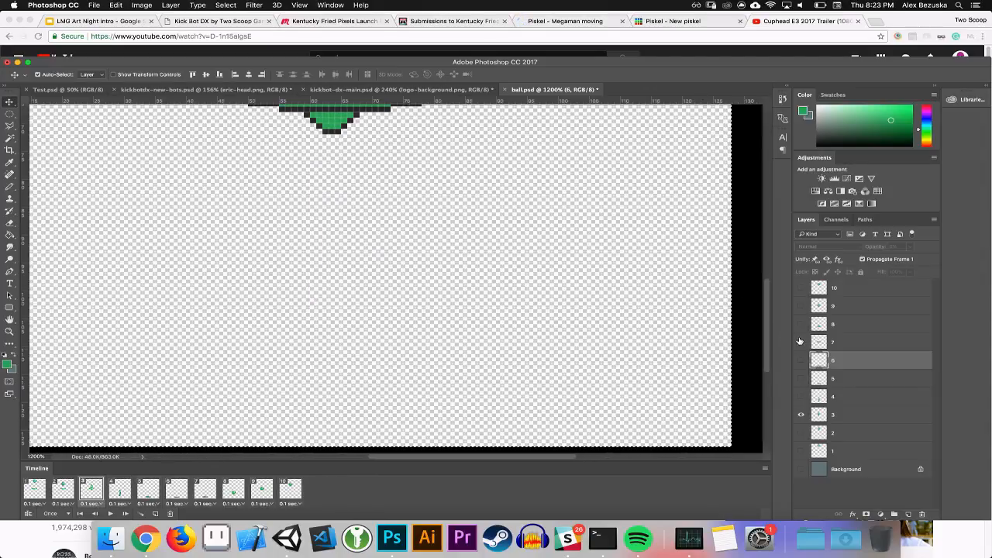
left_click(800, 341)
Leave only layer 2 visible in frame 2 and only layer 1 visible in frame 1
left_click(62, 488)
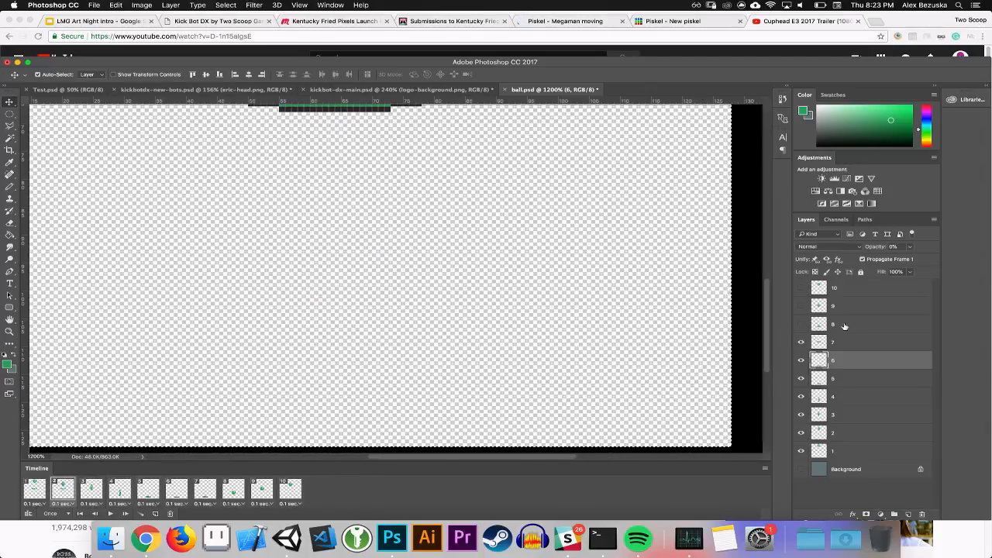
left_click(801, 341)
left_click_drag(801, 359, 799, 413)
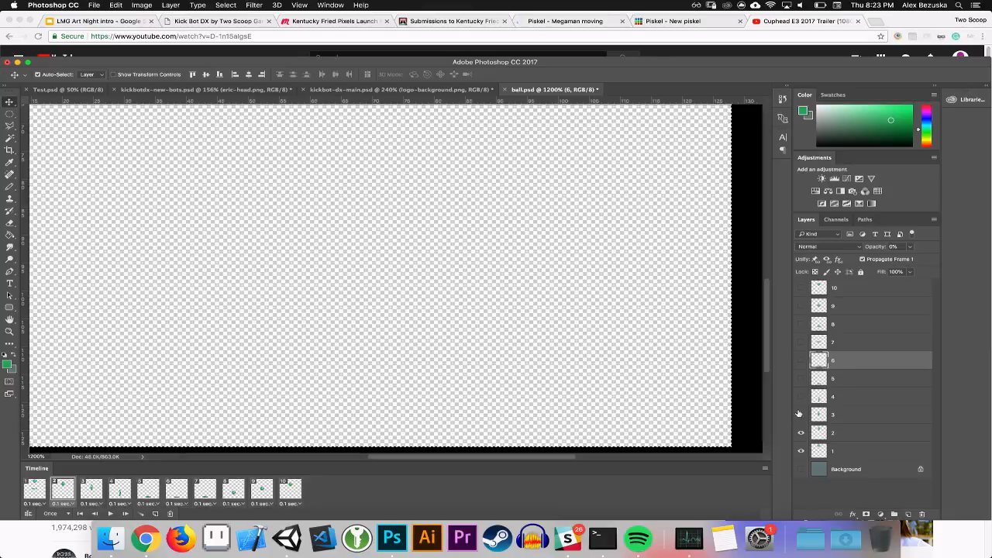
left_click(800, 452)
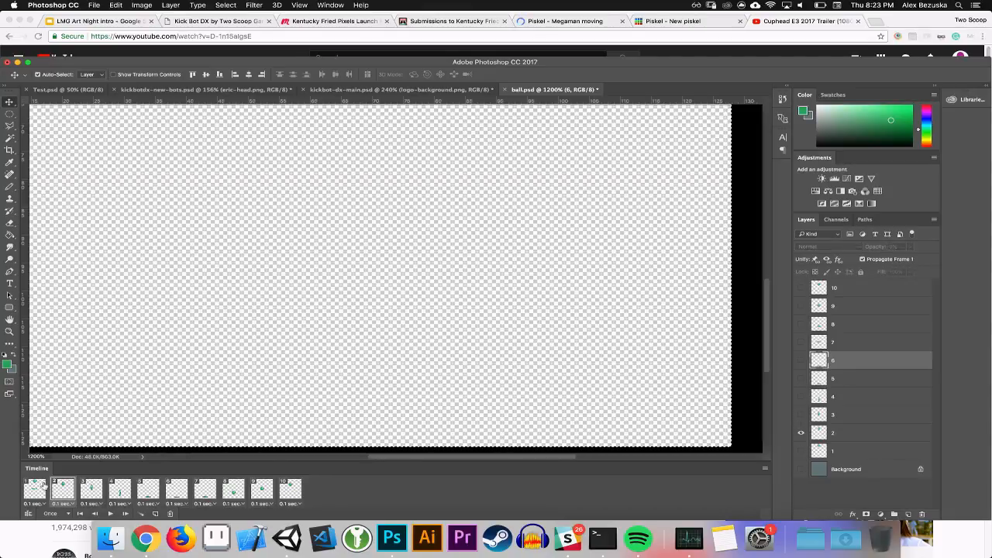
left_click(34, 488)
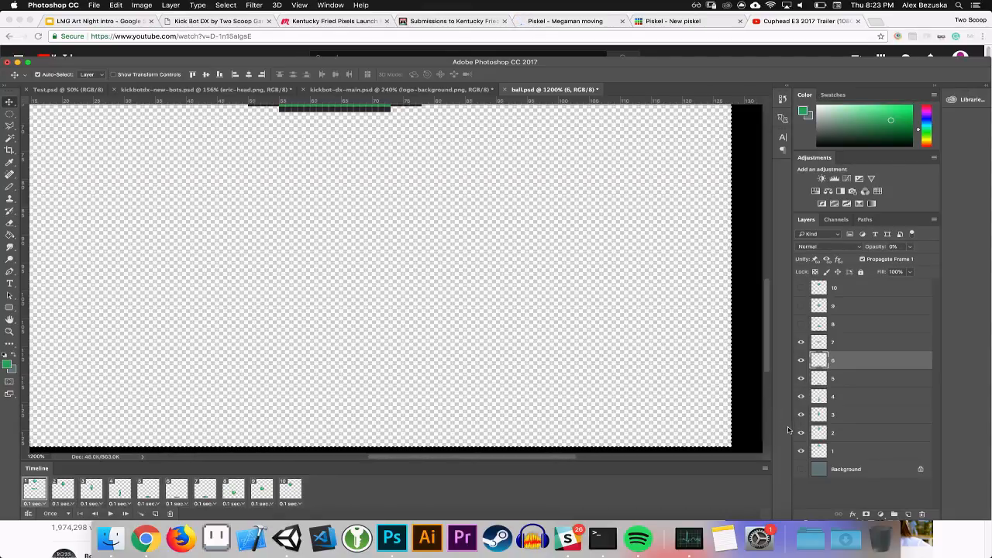
left_click_drag(801, 432, 801, 342)
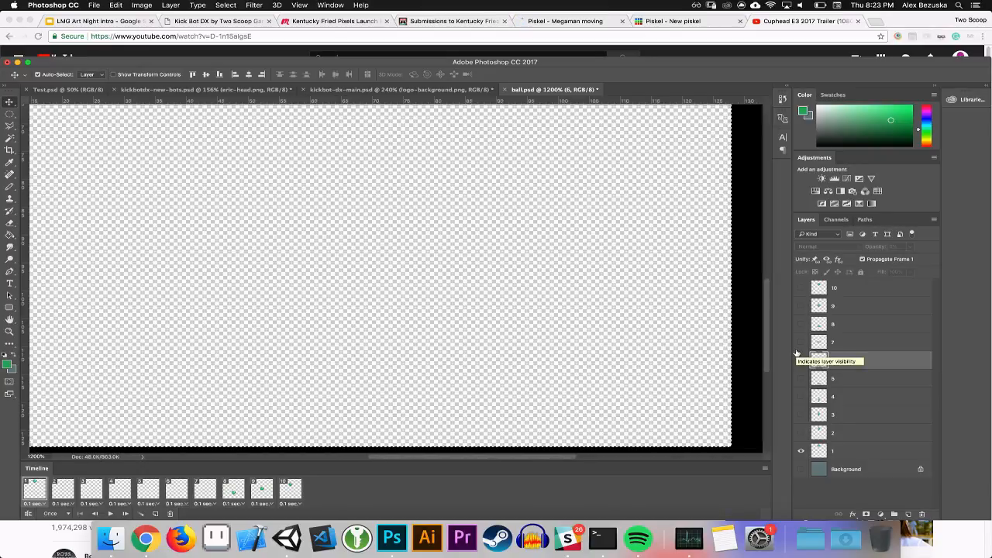
Turn the matching layer's visibility back on in frames 2, 3 and 4, using layers 2, 3 and 4 respectively
left_click(66, 495)
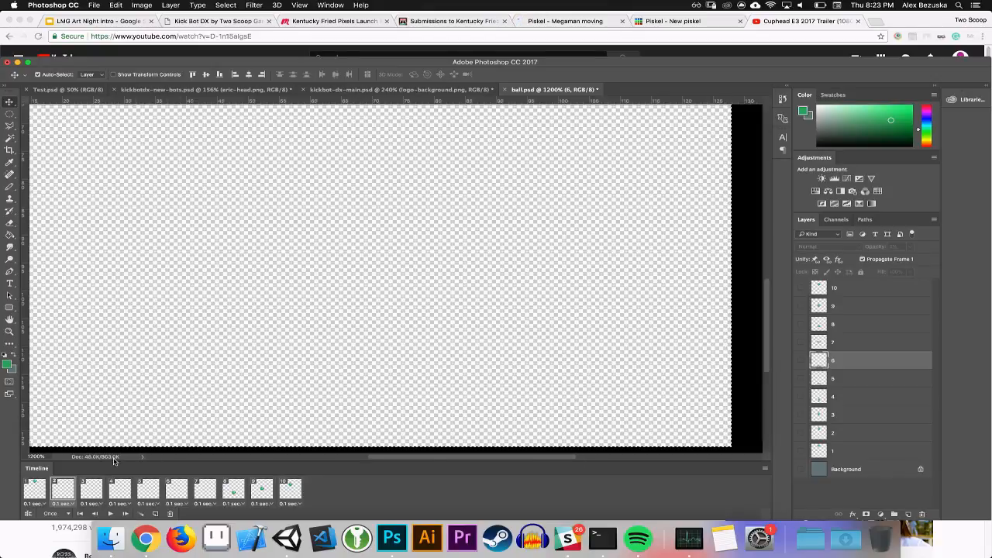
left_click(802, 433)
left_click(98, 494)
left_click(801, 415)
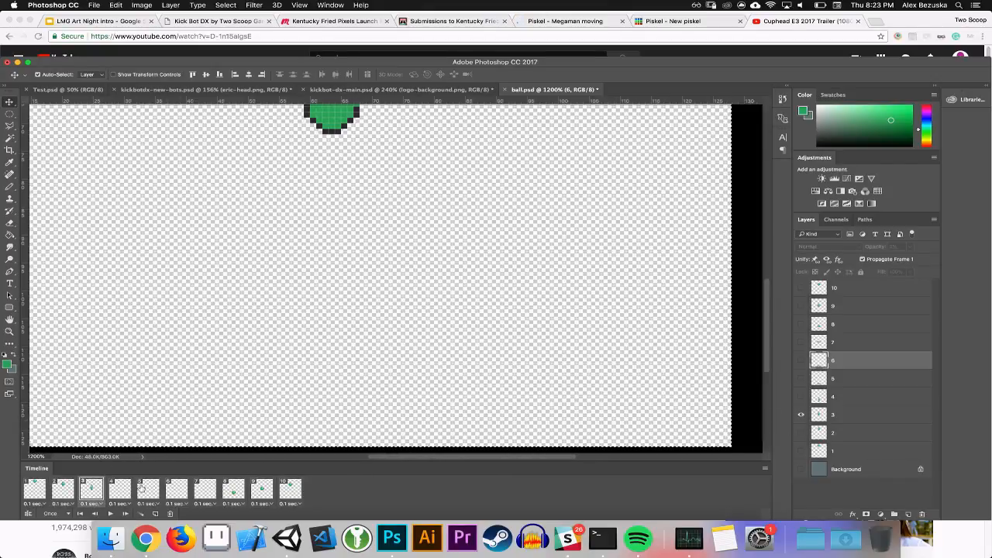
left_click(120, 488)
left_click(801, 396)
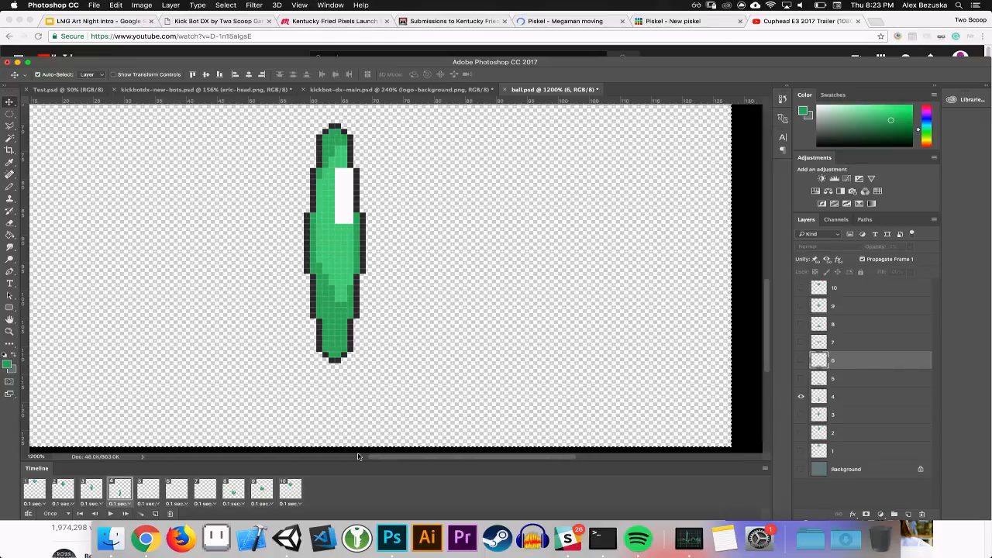
Show layer 5 in frame 5, layer 6 in frame 6 and layer 7 in frame 7
left_click(148, 488)
left_click(801, 378)
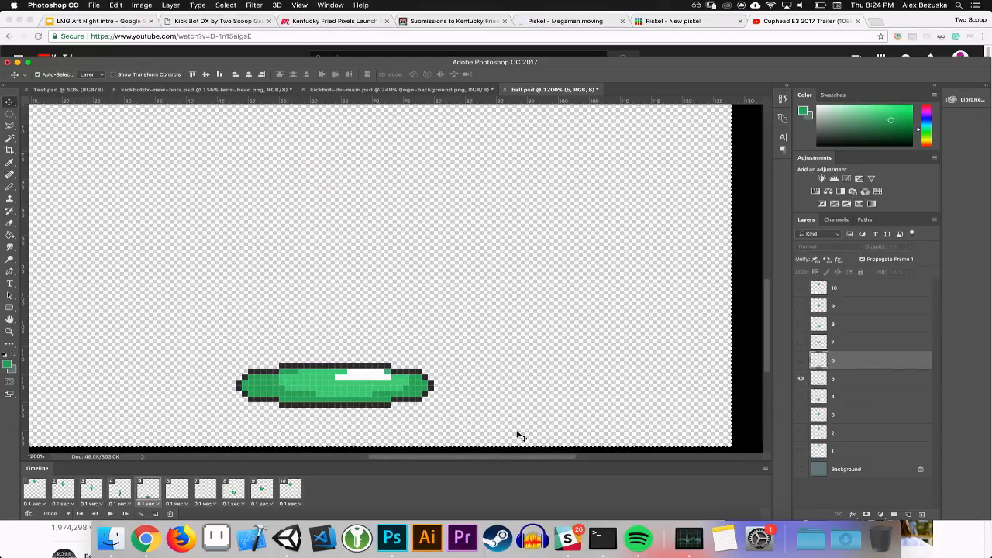
left_click(173, 490)
left_click(801, 359)
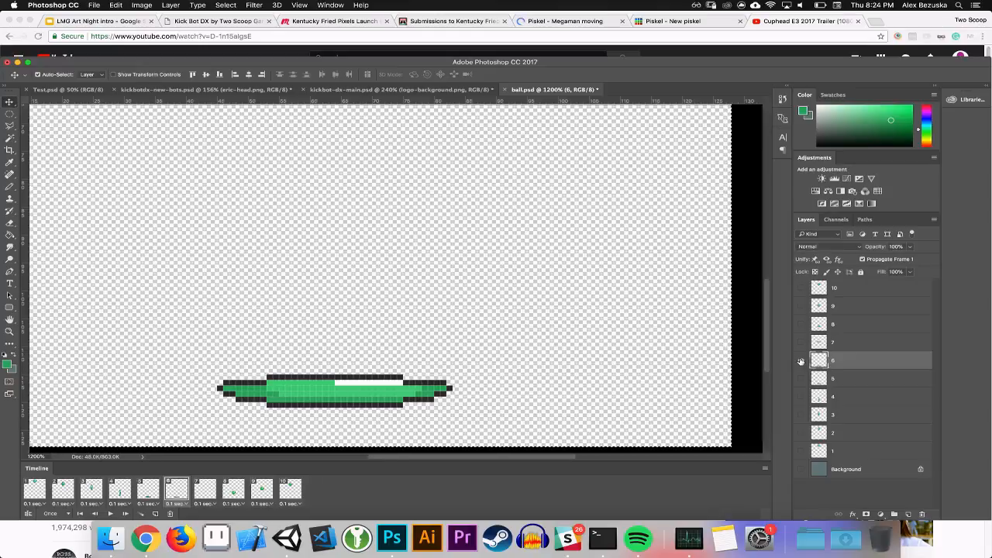
left_click(205, 488)
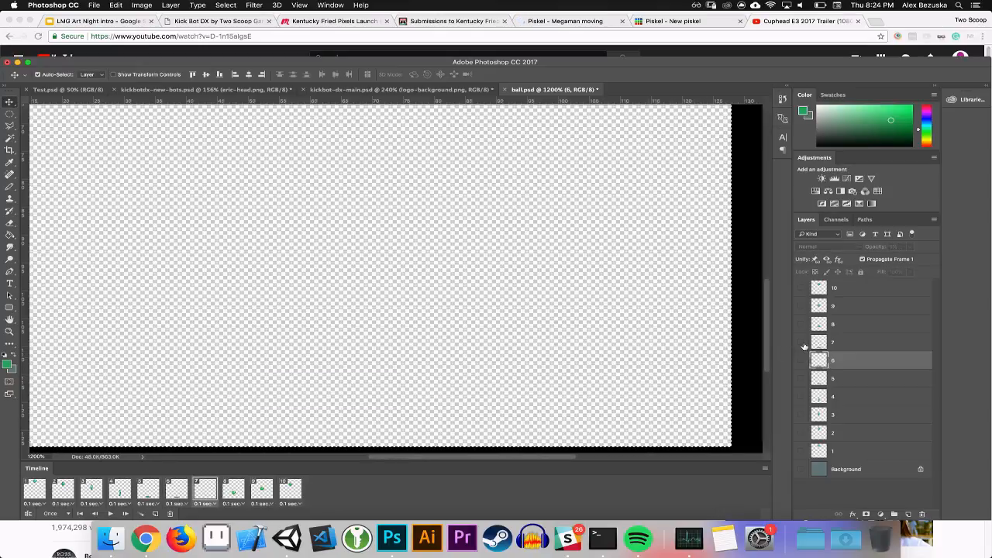
left_click(802, 342)
Check that frames 8, 9 and 10 each show only their own layer, and play the animation with the whole canvas in view at 400%
left_click(233, 488)
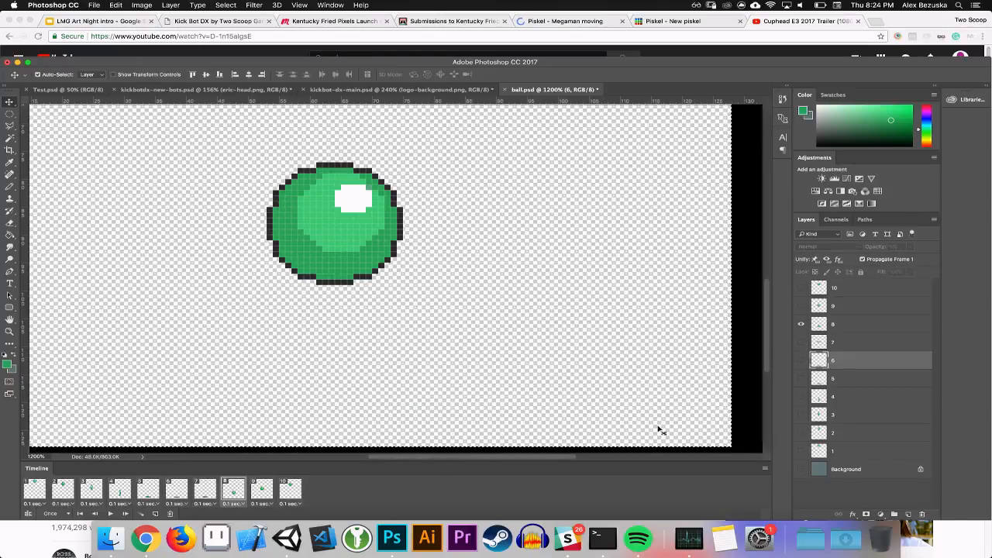
left_click(262, 488)
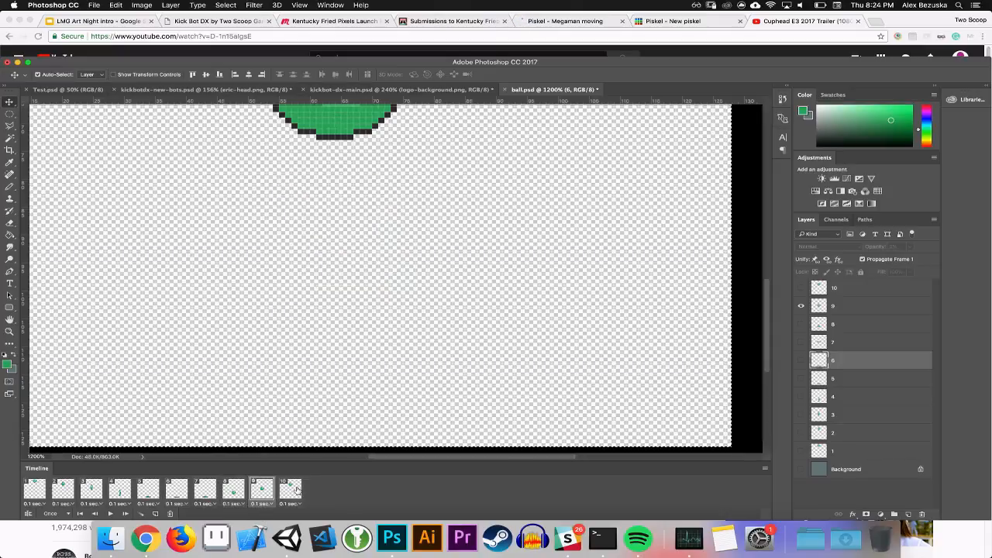
left_click(293, 488)
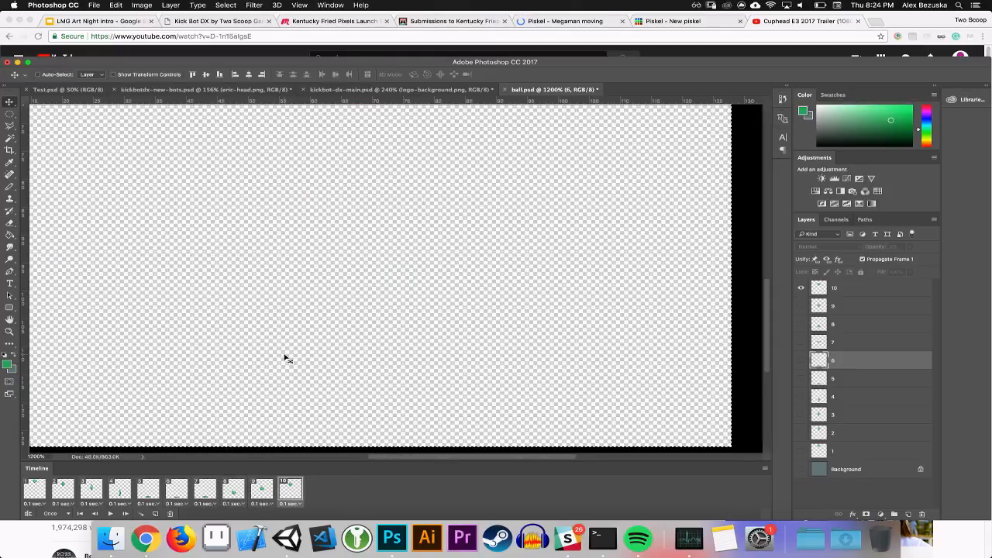
key("super+minus")
key("super+minus")
key("super+minus")
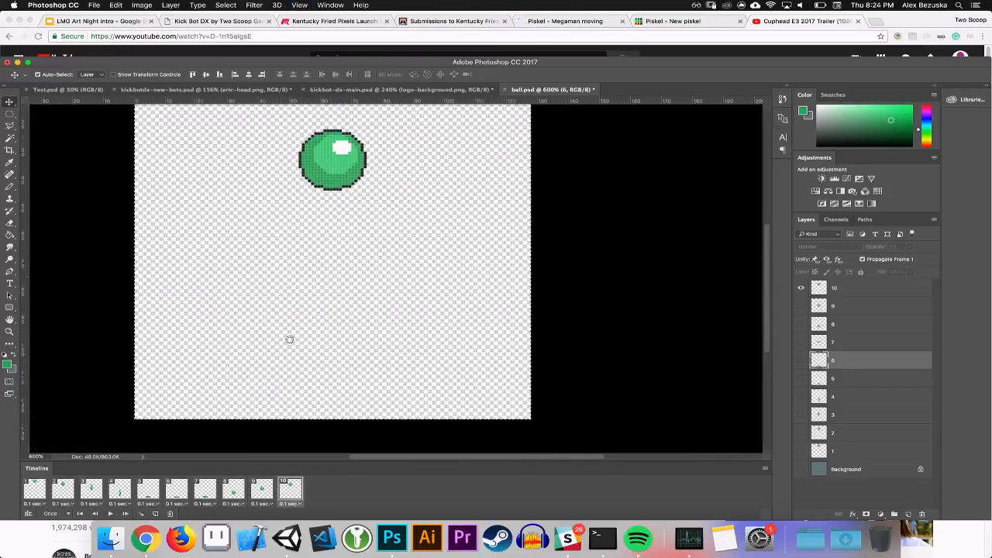
key("super+minus")
key("super+minus")
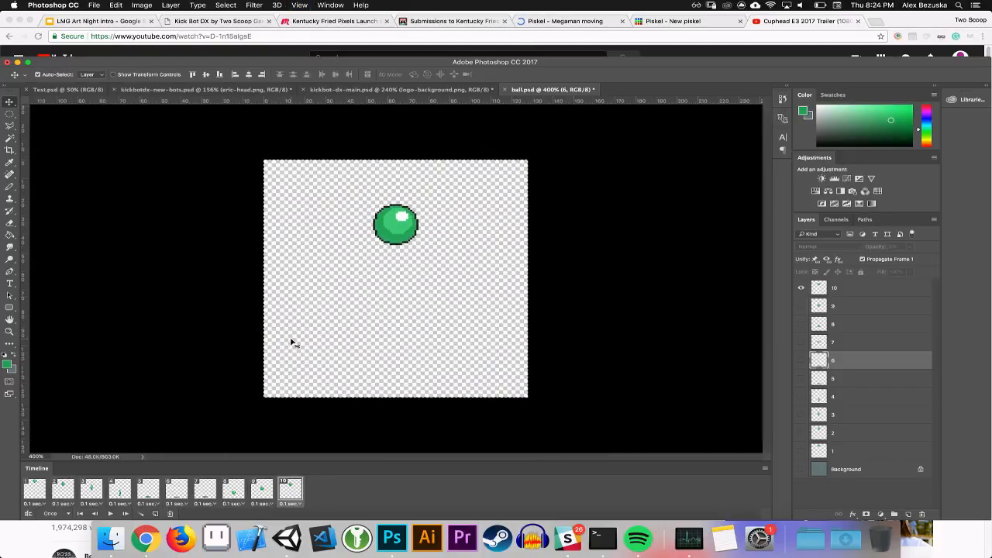
left_click(110, 513)
left_click_drag(174, 66, 174, 67)
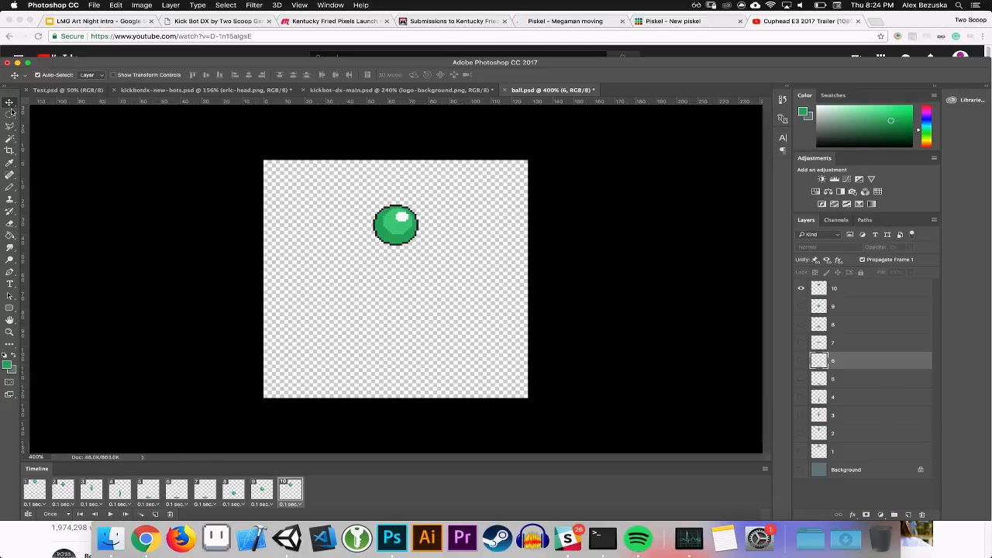
Check frames 1, 2, 3 and 10 to compare which layer each one shows
left_click(42, 489)
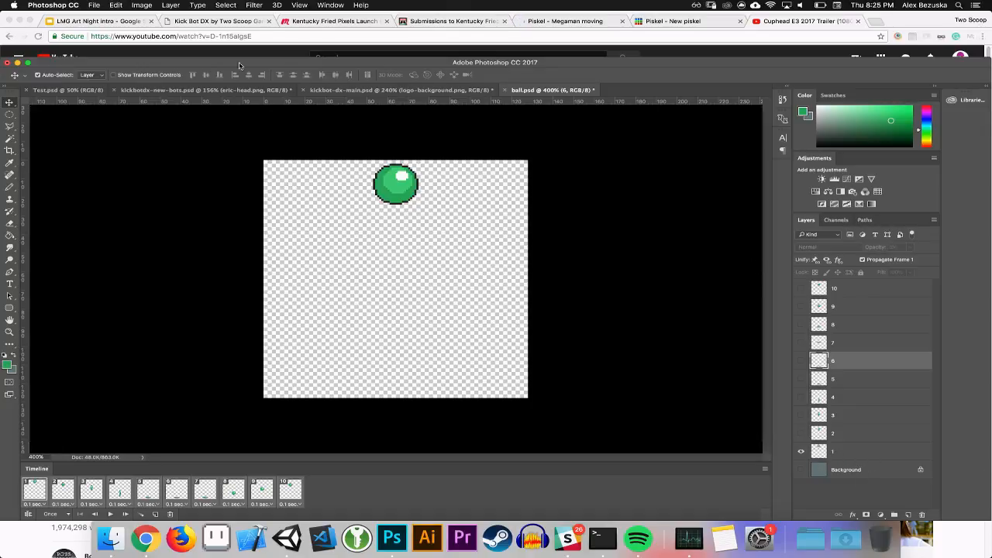
left_click(94, 5)
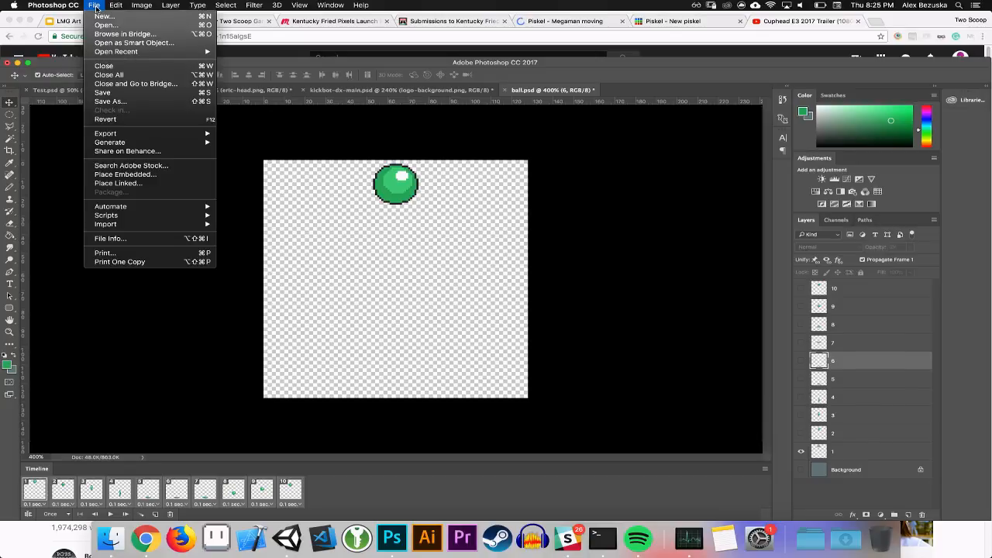
left_click(96, 6)
left_click(35, 491)
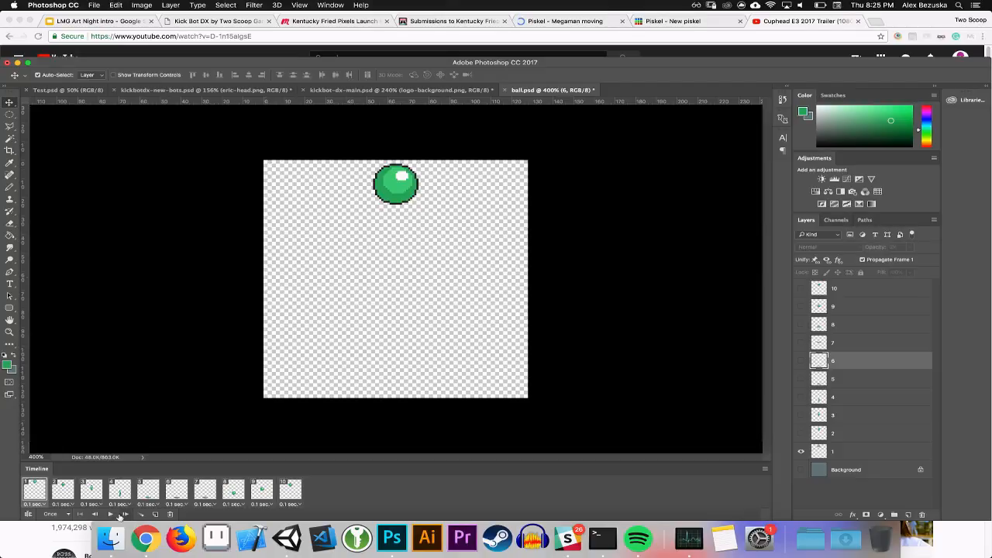
left_click(75, 494)
left_click(91, 493)
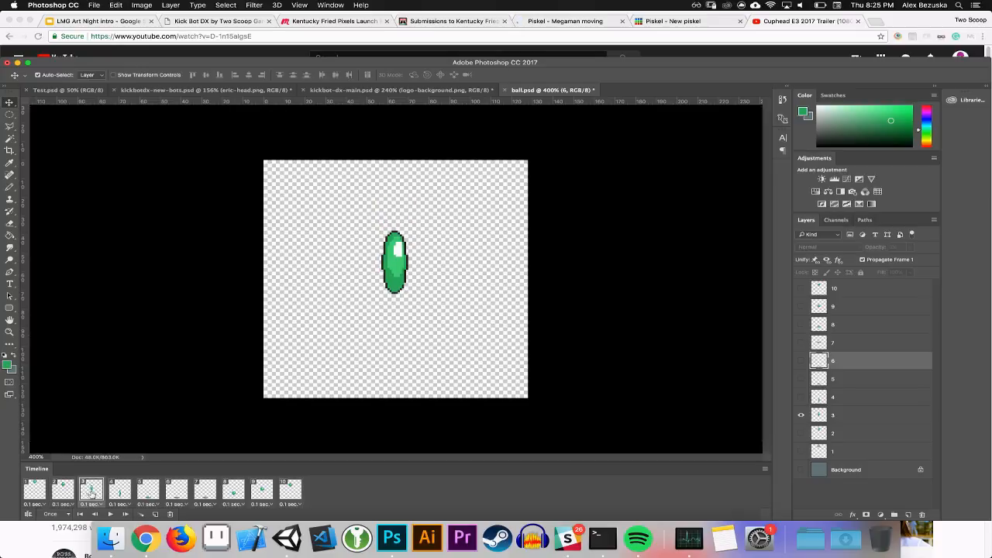
left_click(289, 489)
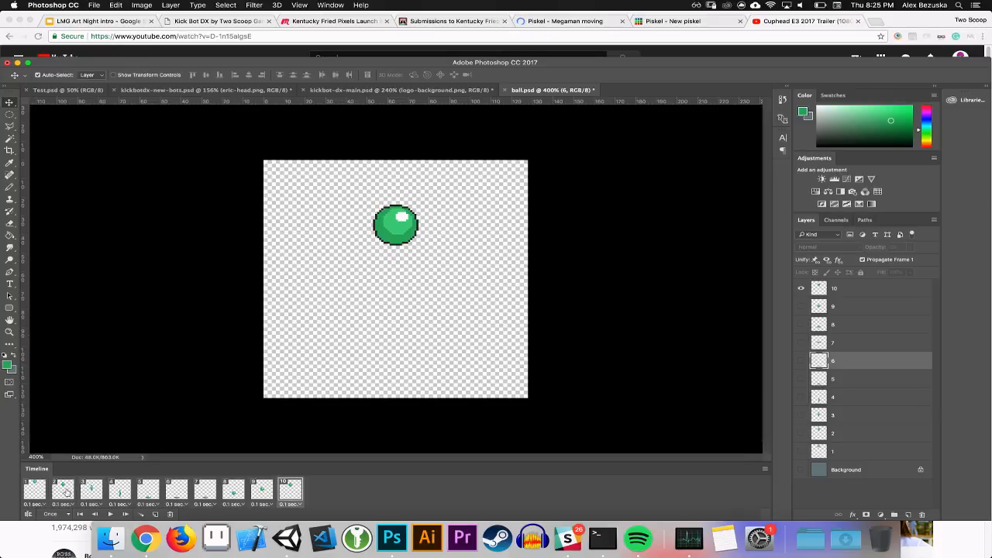
left_click(34, 489)
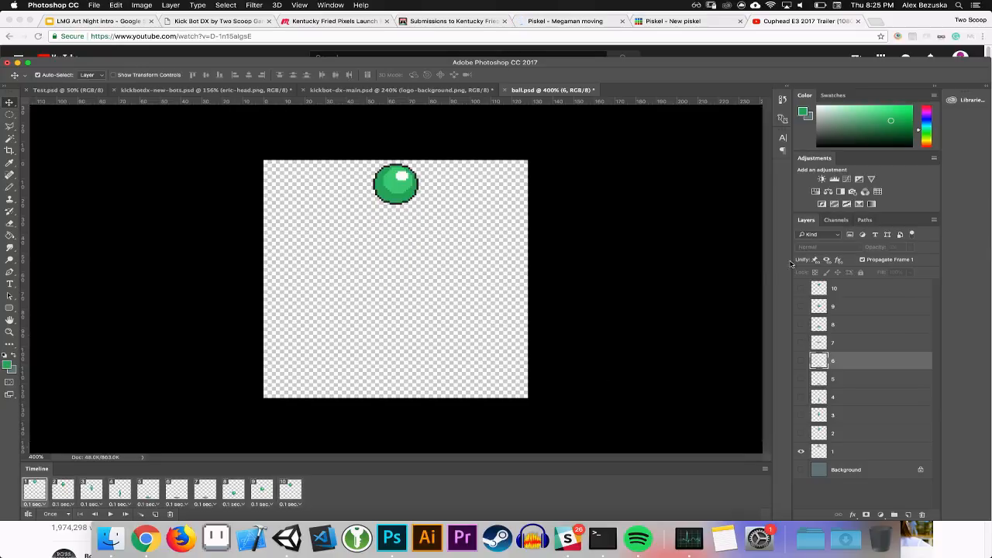
Show layers 2 to 10 together with layer 1 in frame 1, and compare the result with frame 2
left_click_drag(804, 416, 802, 434)
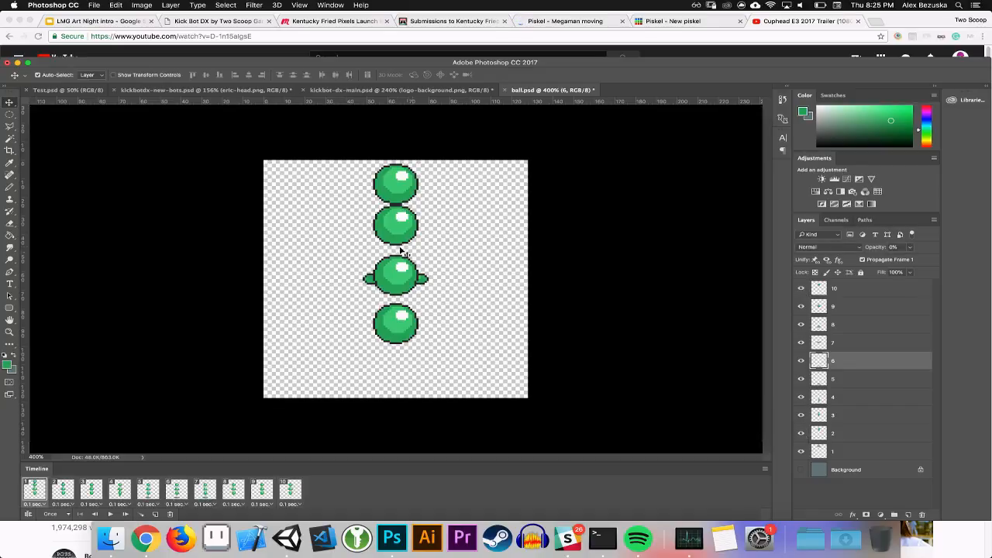
left_click(849, 452)
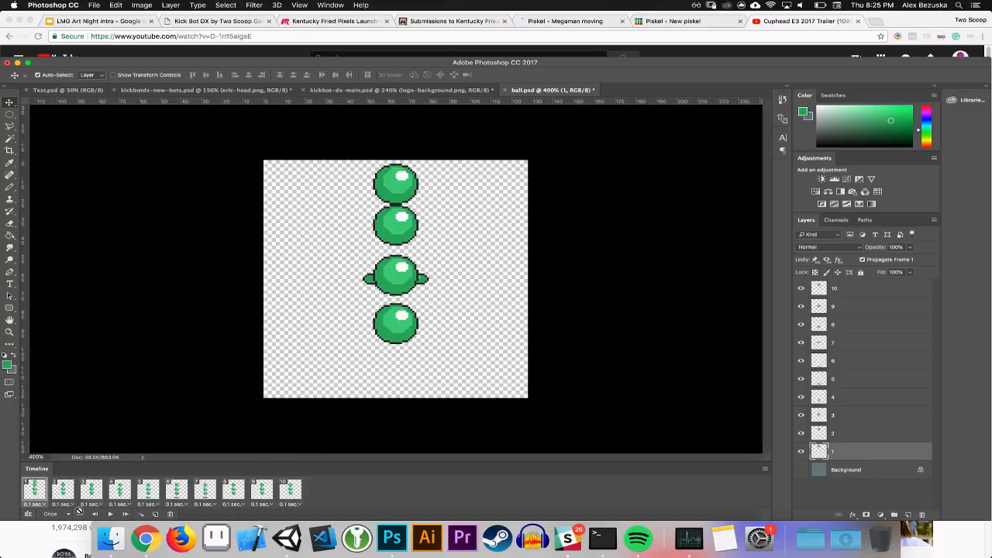
left_click(216, 406)
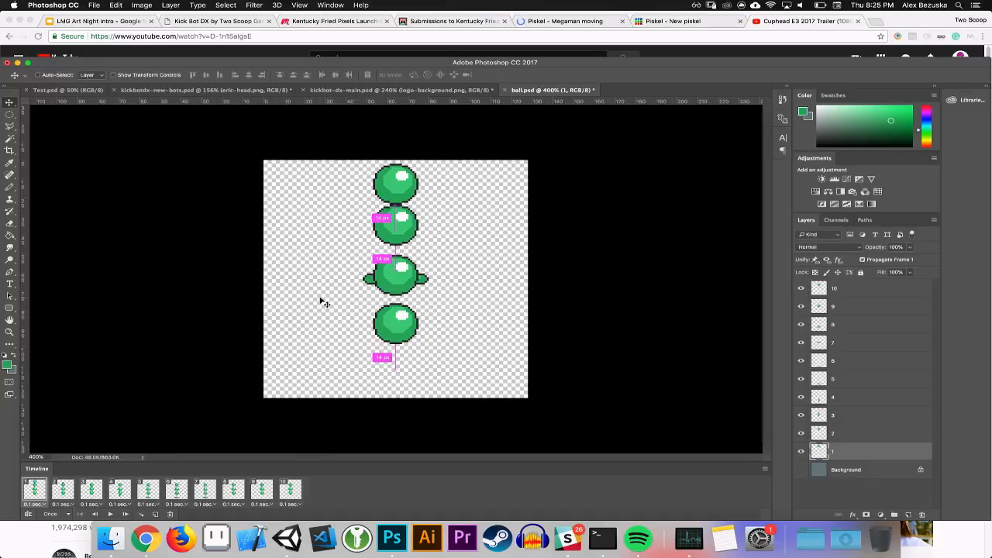
left_click(839, 386)
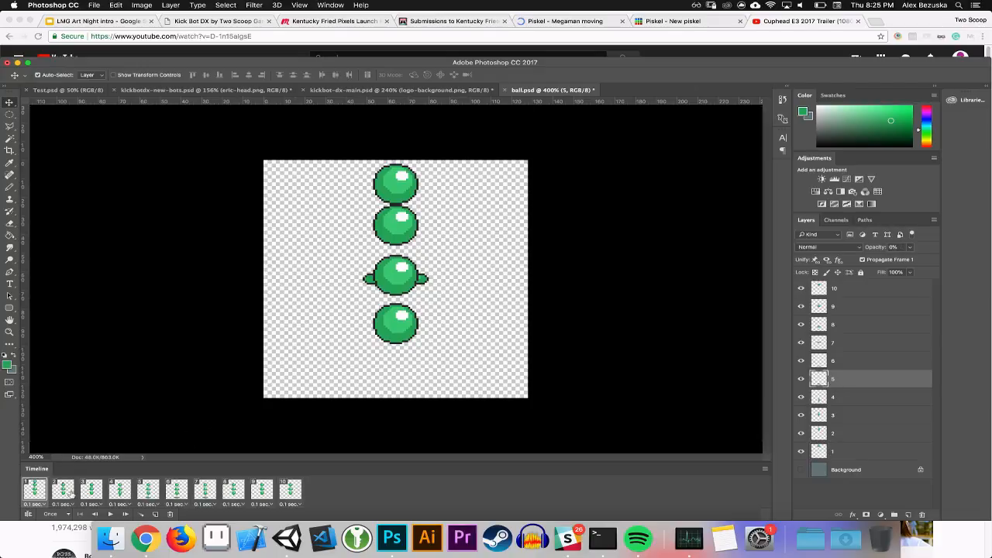
left_click(64, 492)
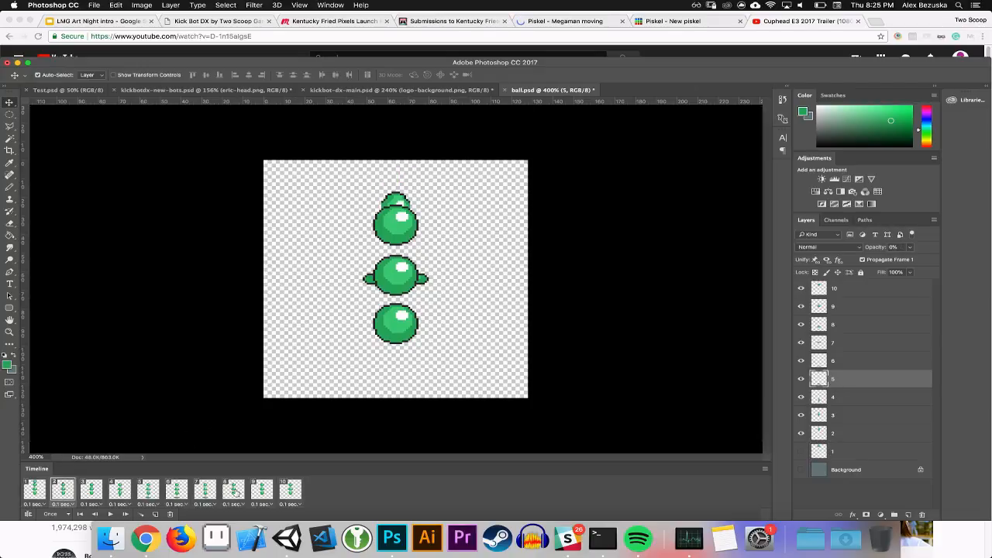
Select all the animation frames and delete them, leaving a single frame in the timeline
right_click(294, 494)
left_click(324, 482)
left_click(170, 513)
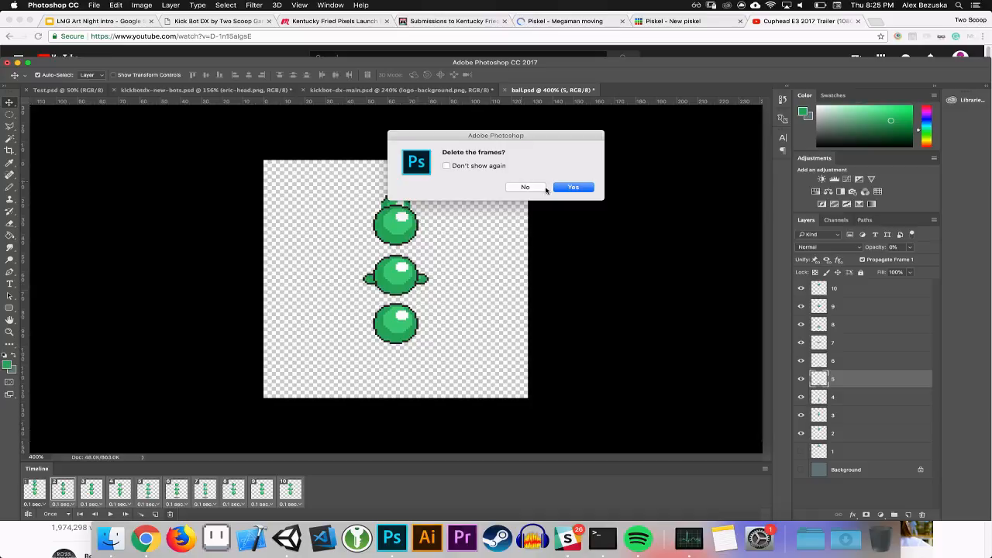
left_click(572, 186)
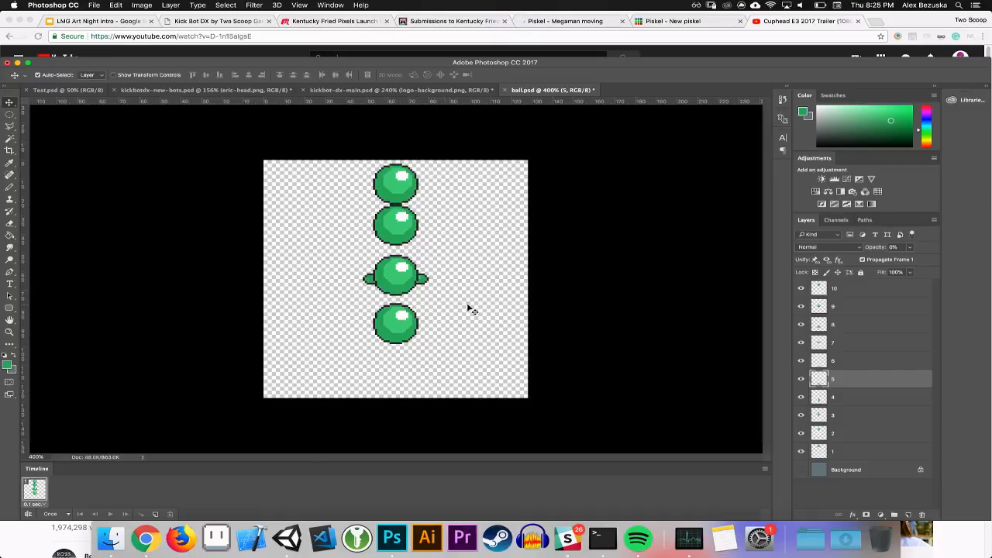
Toggle the visibility of layers 7 and 8 to identify which ball drawing each one holds
left_click(801, 323)
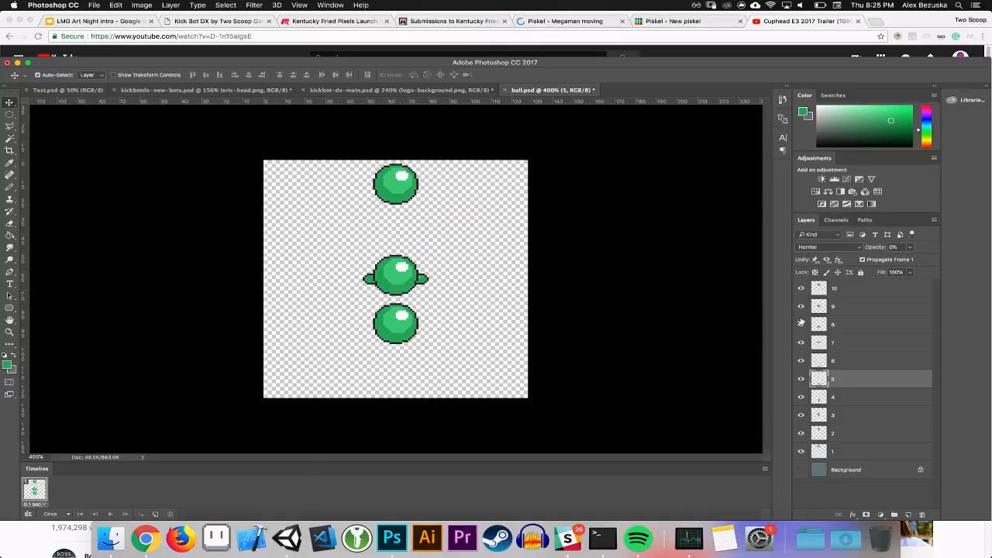
left_click(820, 454)
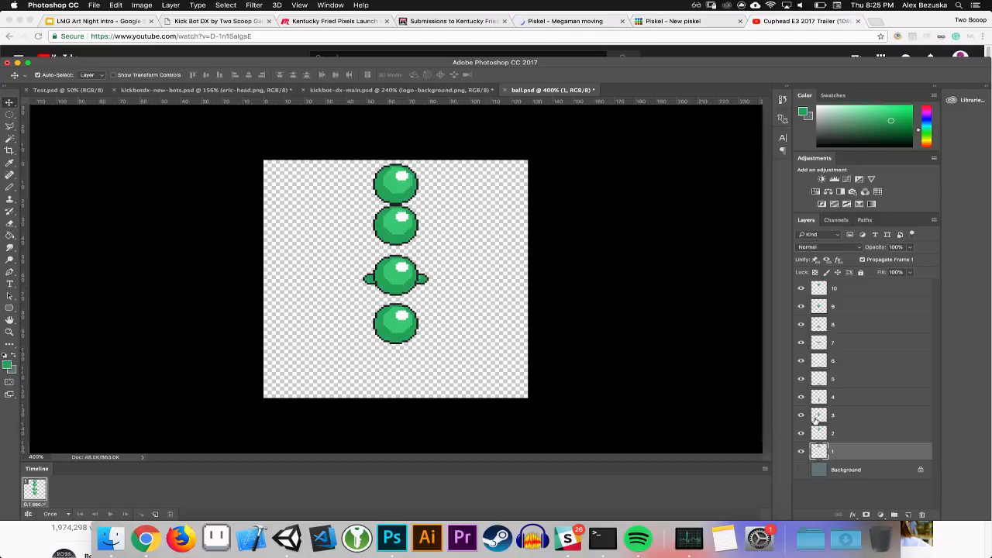
left_click(800, 343)
left_click(800, 344)
left_click(800, 342)
left_click(800, 325)
left_click(800, 325)
left_click(801, 343)
Undo the frame deletion and step back through the earlier layer visibility and layer edits
key("super+z")
key("super+z")
key("super+z")
key("super+z")
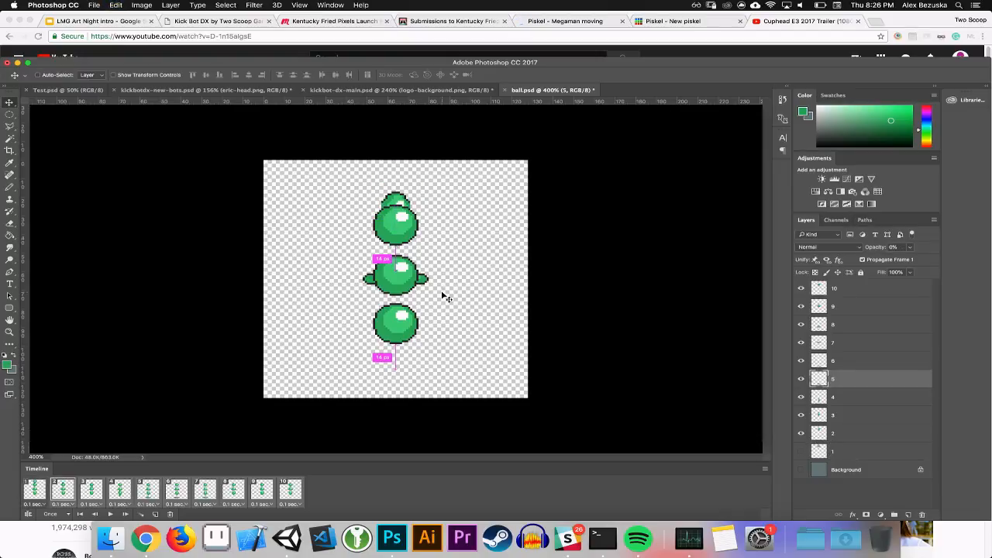
key("alt+super+z")
key("alt+super+z")
key("alt+super+z")
key("alt+super+z")
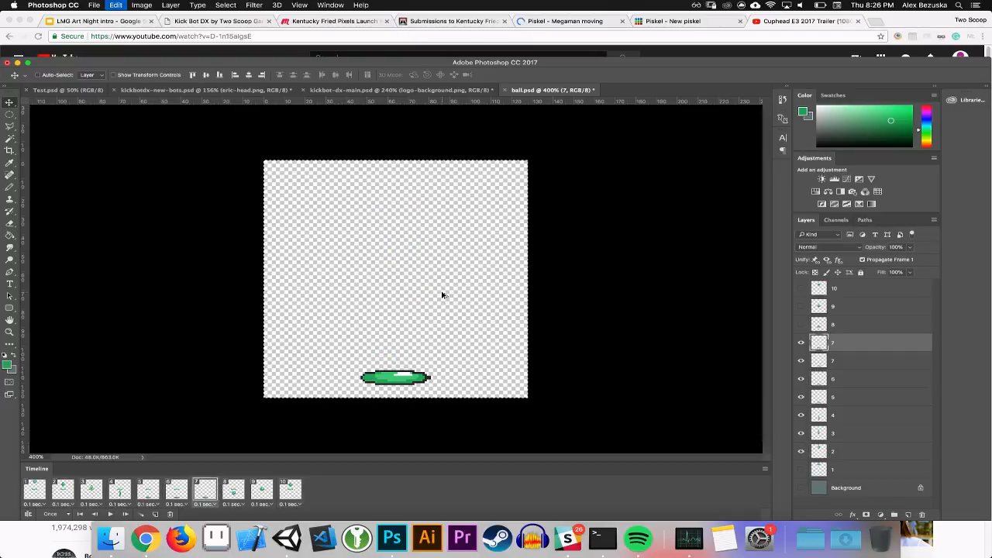
key("alt+super+z")
key("alt+super+z")
key("alt+super+z")
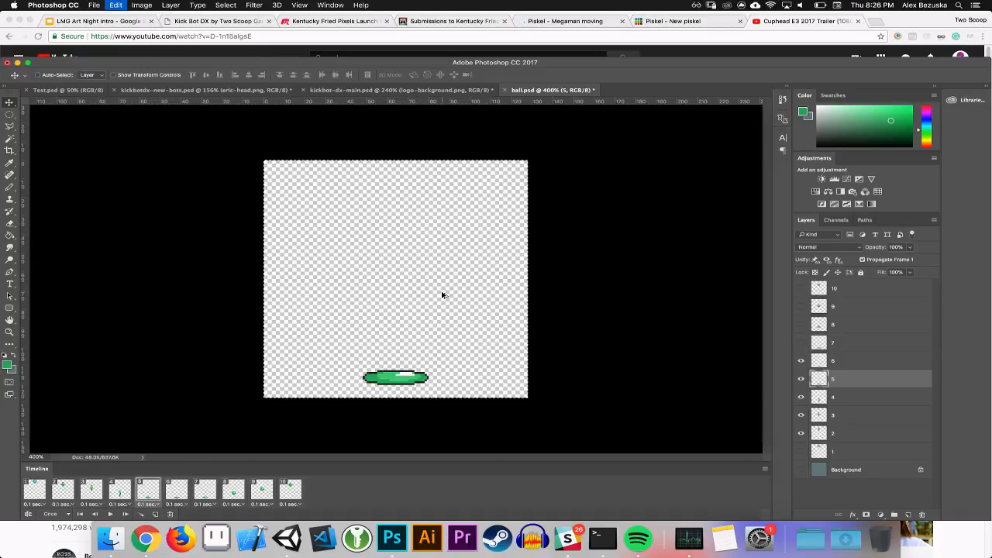
key("alt+super+z")
key("alt+super+z")
key("alt+super+z")
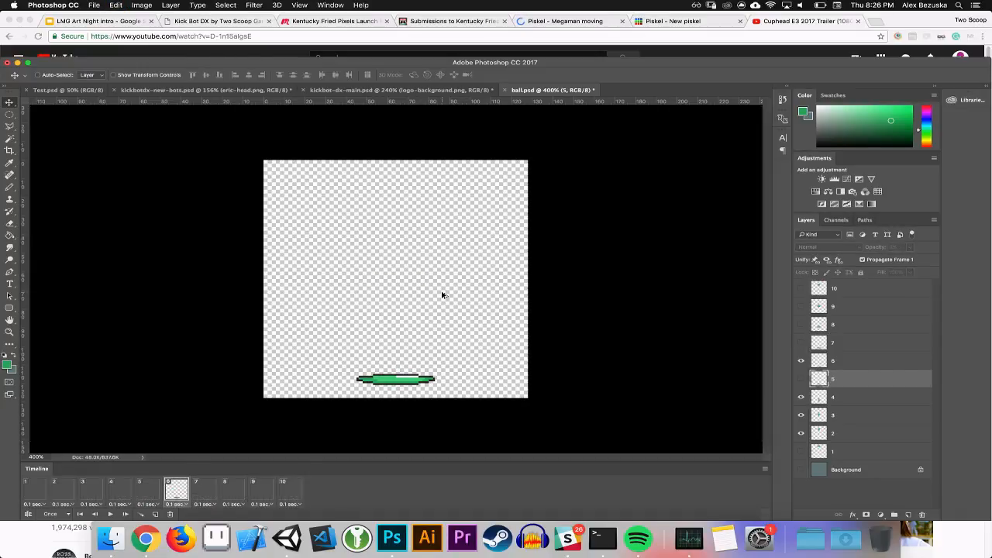
key("alt+super+z")
key("alt+super+z")
key("alt+super+z")
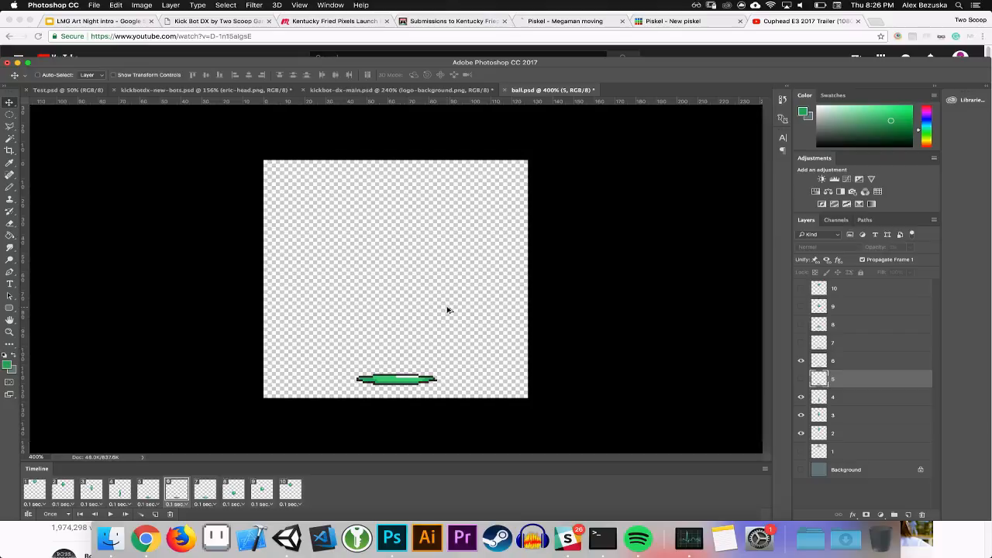
Go through frames 1 to 10 in order to check which layers each frame shows
left_click(37, 491)
left_click(73, 492)
left_click(90, 489)
left_click(119, 489)
left_click(148, 489)
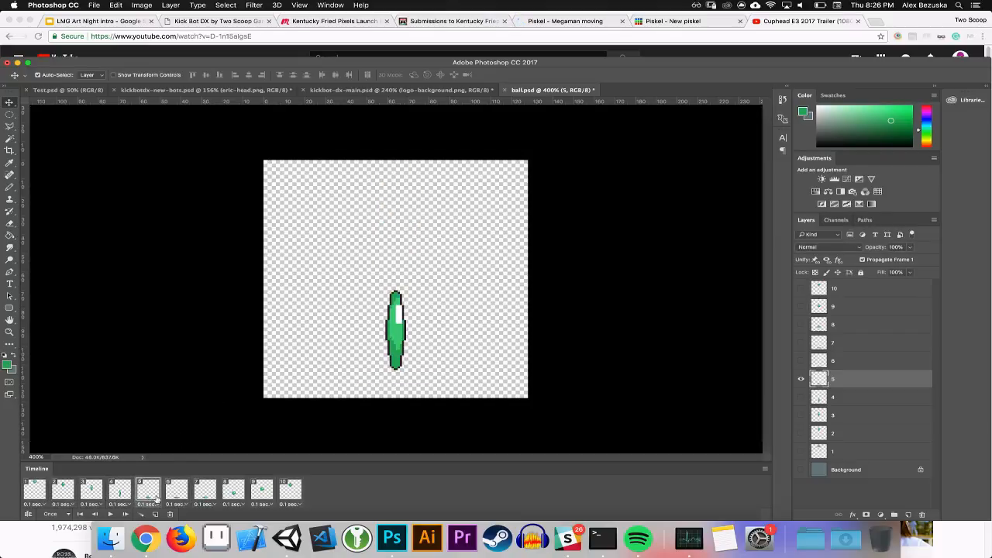
left_click(176, 490)
left_click(206, 489)
left_click(234, 490)
left_click(262, 490)
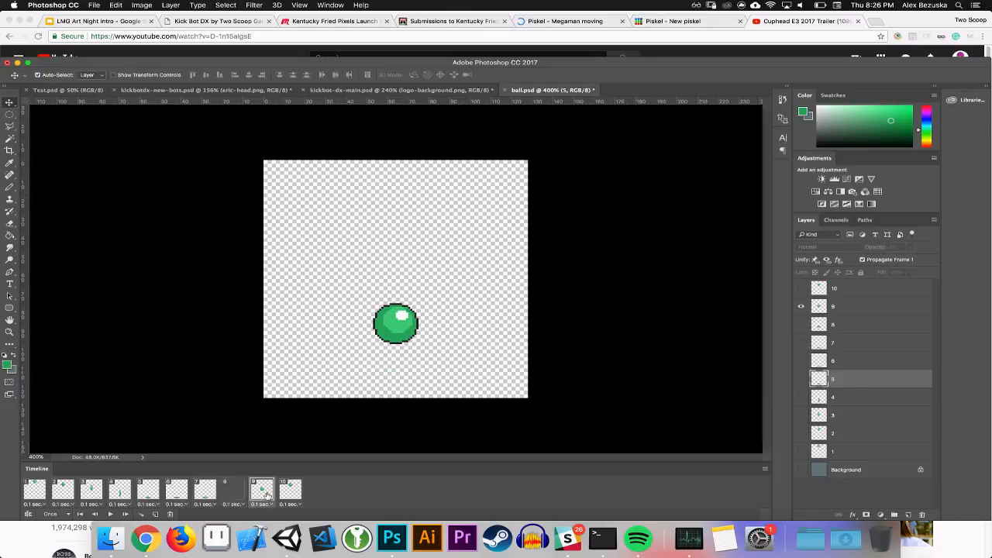
left_click(289, 490)
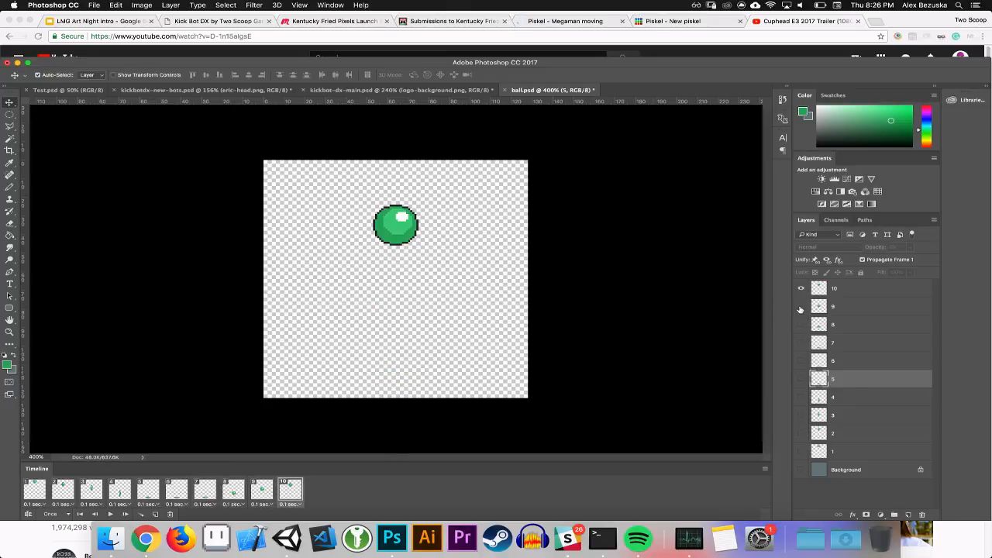
Show layers 1 to 9 in frame 10, and hide them again so only layer 10 remains
left_click_drag(800, 309, 802, 450)
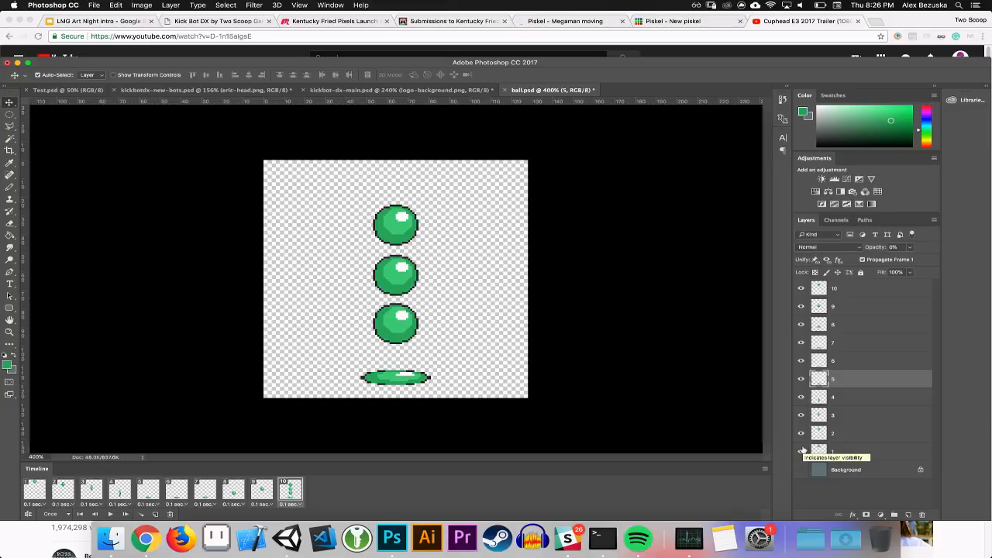
left_click_drag(802, 449, 801, 306)
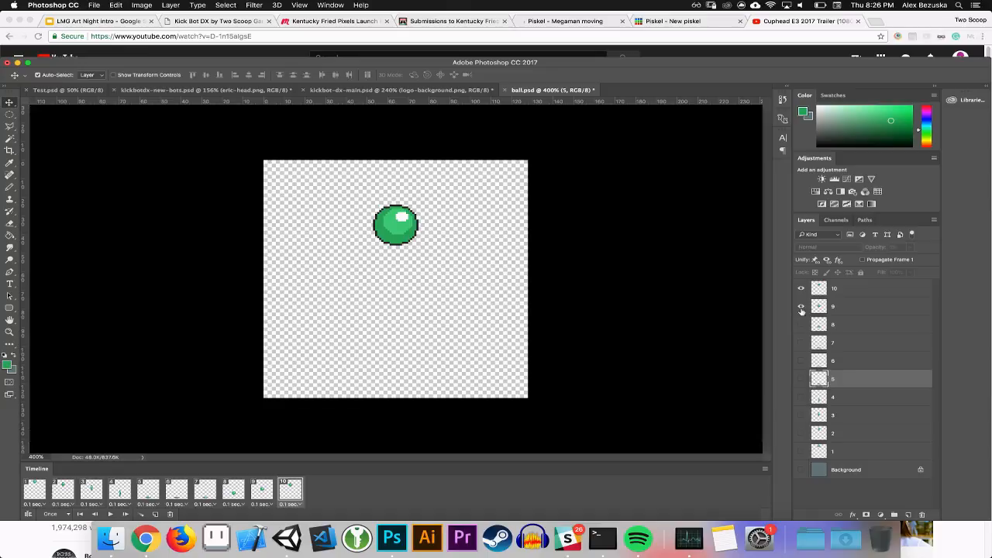
mouse_move(801, 310)
left_mouse_down()
mouse_move(801, 450)
mouse_move(800, 306)
left_mouse_up()
Add an eleventh frame, show layers 1 to 9 together with layer 10 in it, and select layer 10
left_click(156, 514)
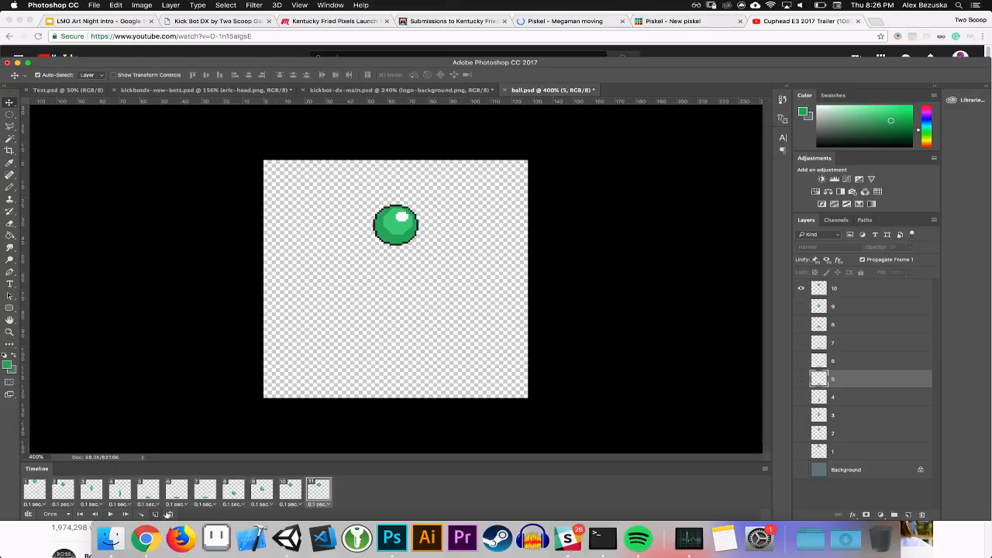
left_click_drag(803, 306, 802, 469)
left_click(801, 470)
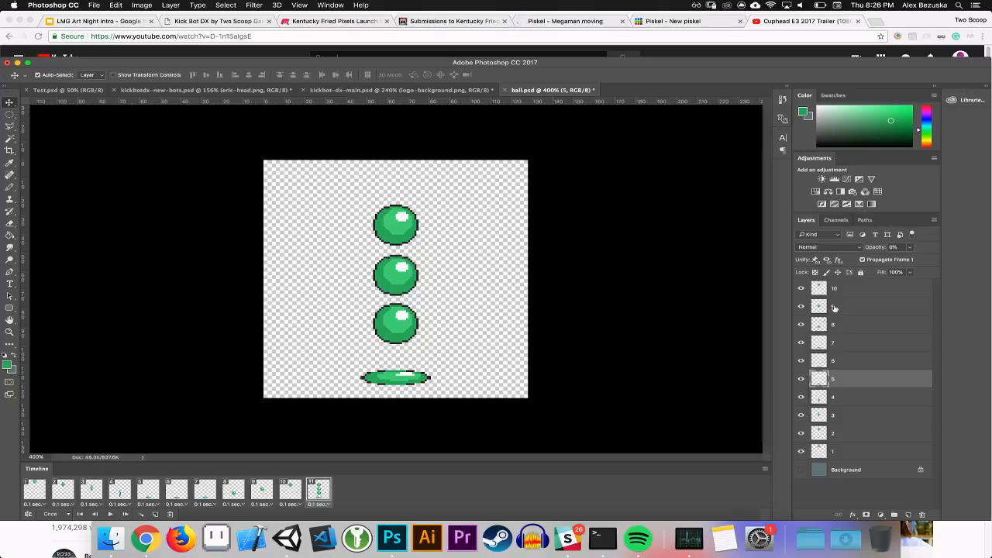
left_click(845, 288)
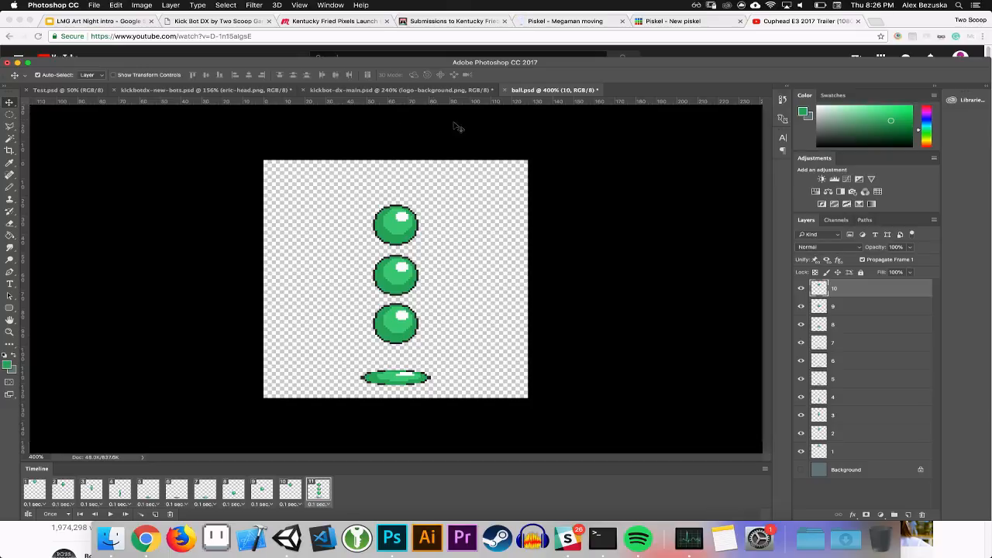
Close ball.psd without saving the changes and reopen its last saved version from the recent files
left_click(505, 92)
left_click(460, 189)
left_click(93, 4)
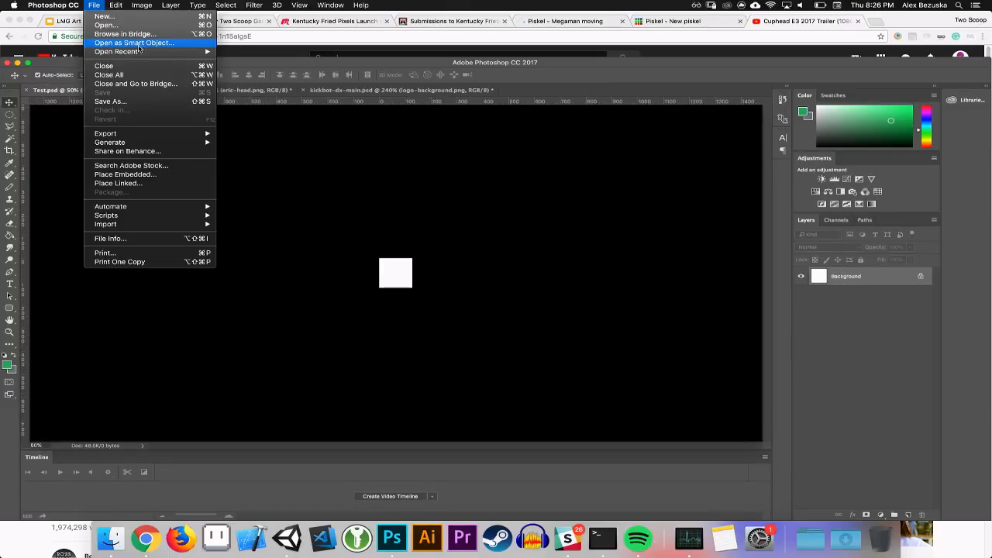
mouse_move(147, 51)
left_click(232, 51)
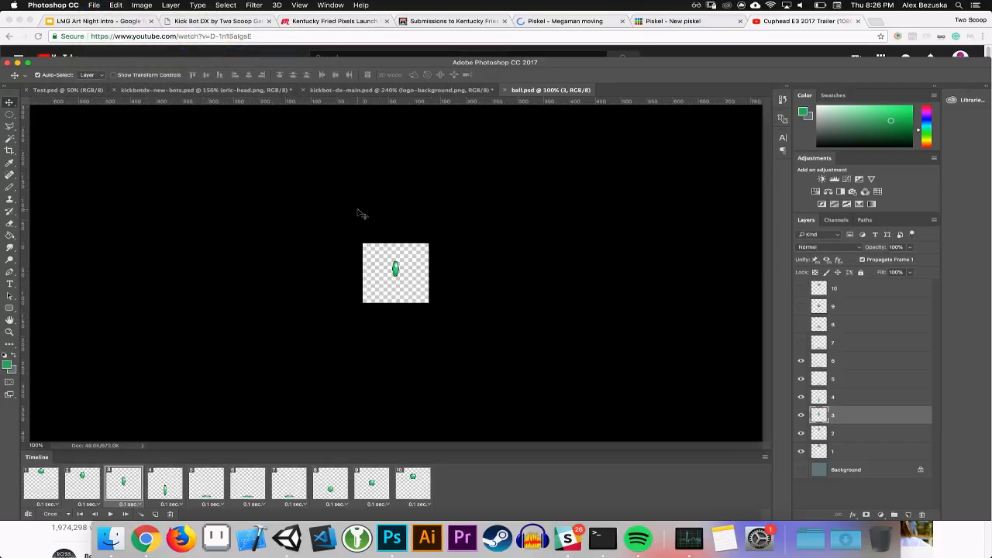
In frame 1, turn on the visibility of layers 7 to 10 and view the canvas at 400%
left_click(34, 488)
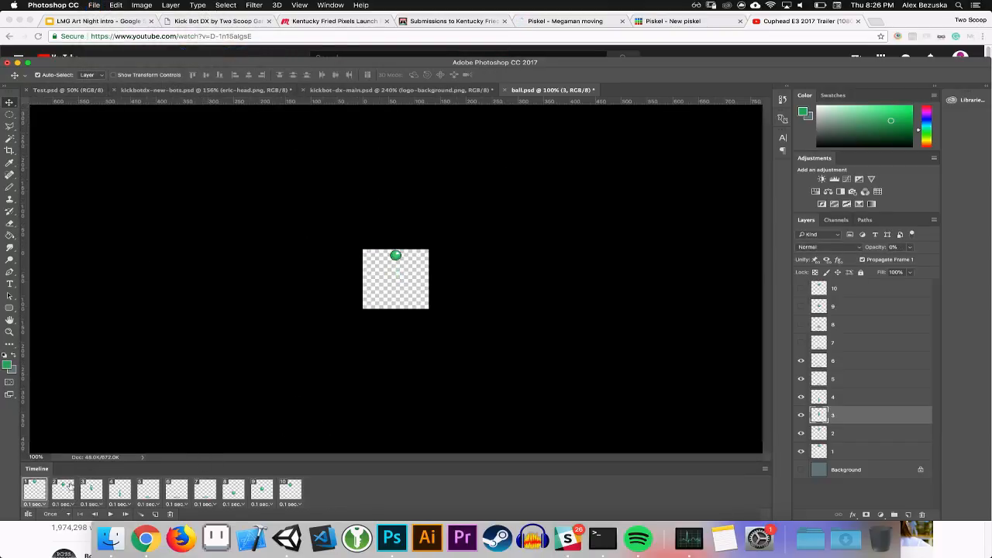
left_click_drag(801, 288, 802, 347)
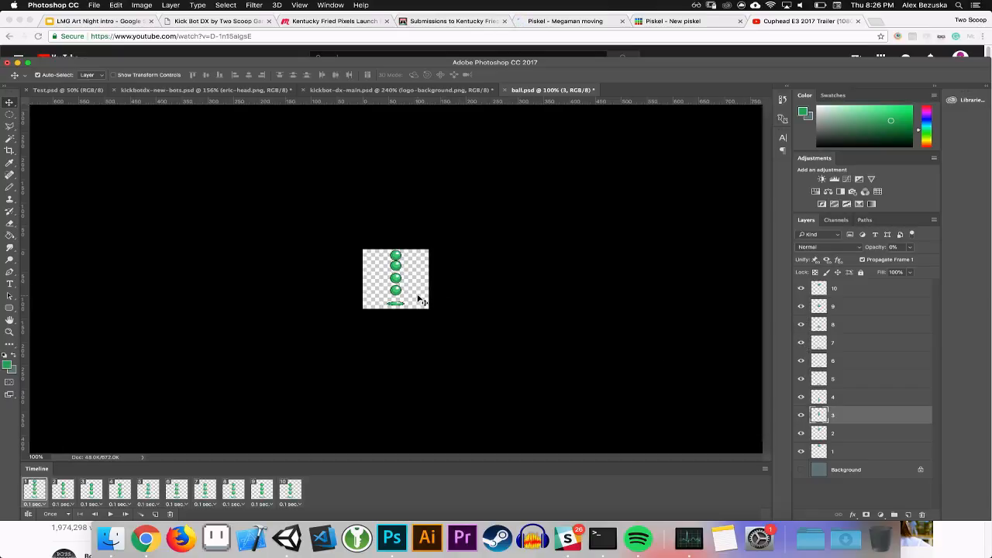
key("super+plus")
key("super+plus")
key("super+plus")
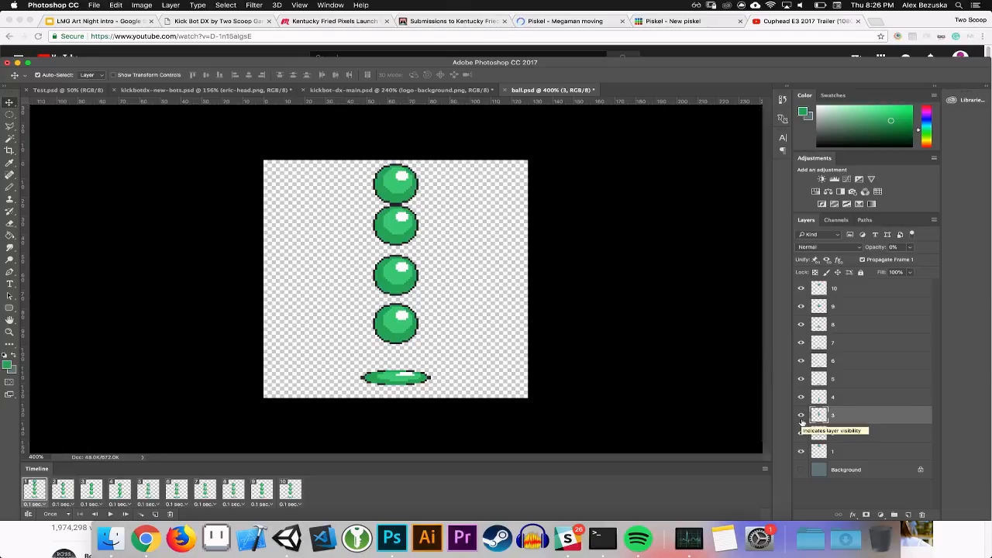
In frame 1, hide layers 10, 9 and 8 one after another and turn all three back on
left_click(404, 225)
left_click(801, 287)
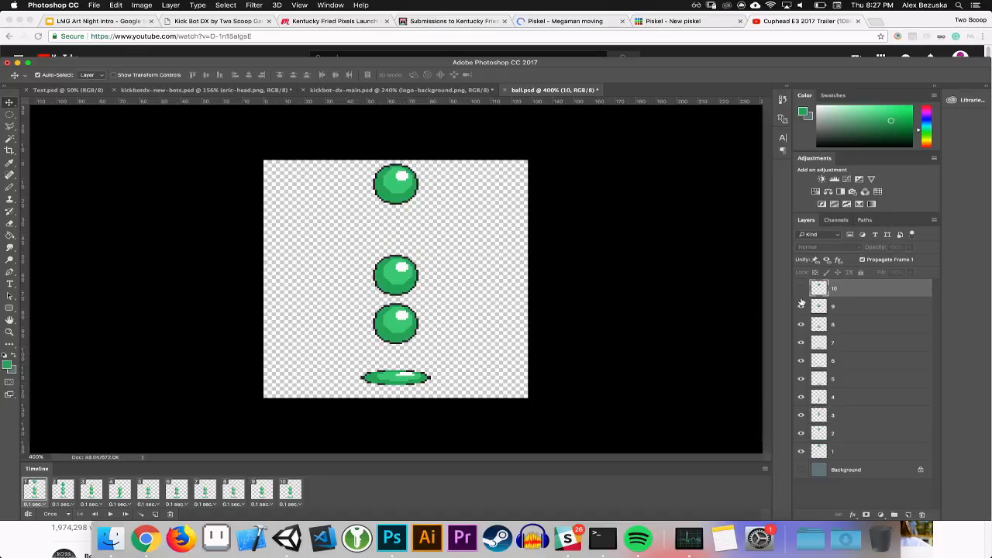
left_click(801, 307)
left_click(801, 325)
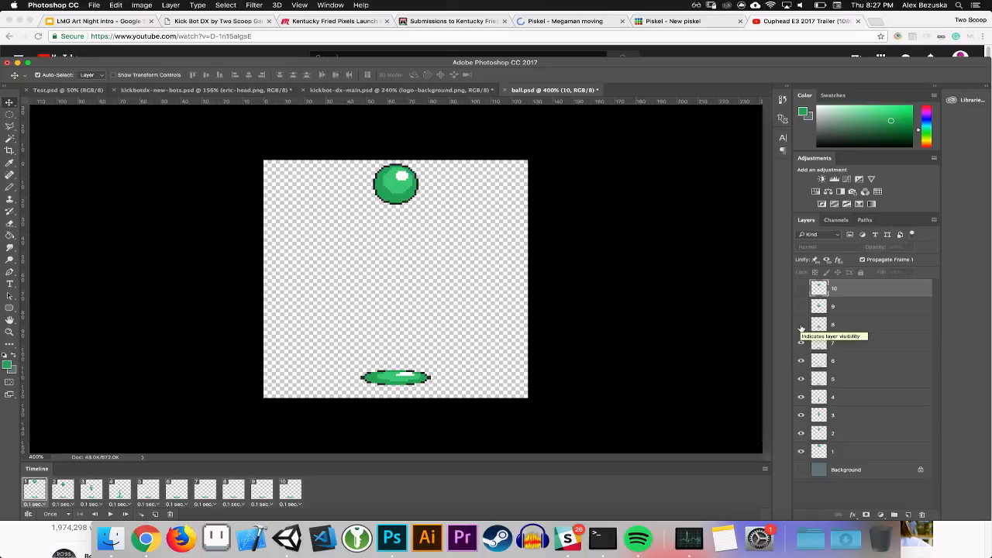
left_click(801, 325)
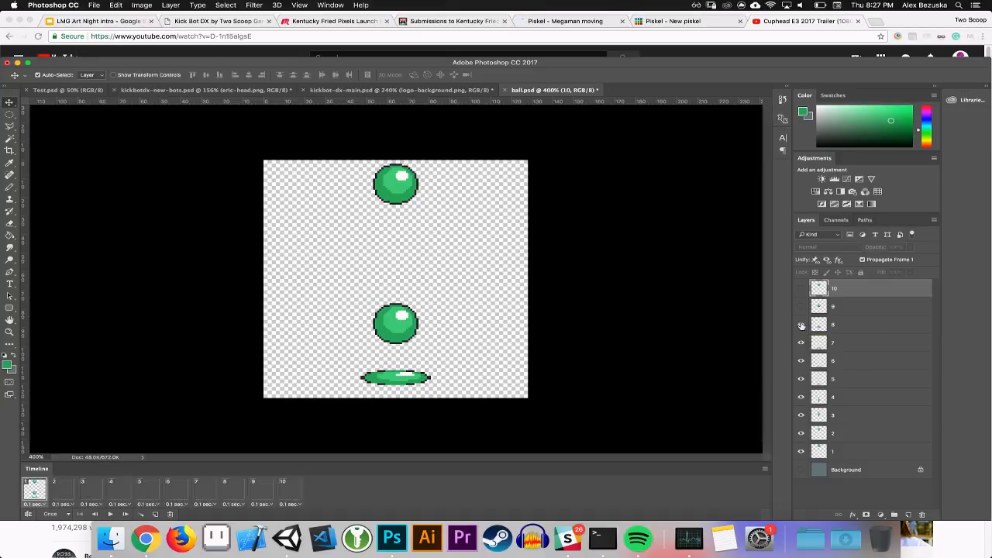
left_click(801, 307)
left_click(801, 288)
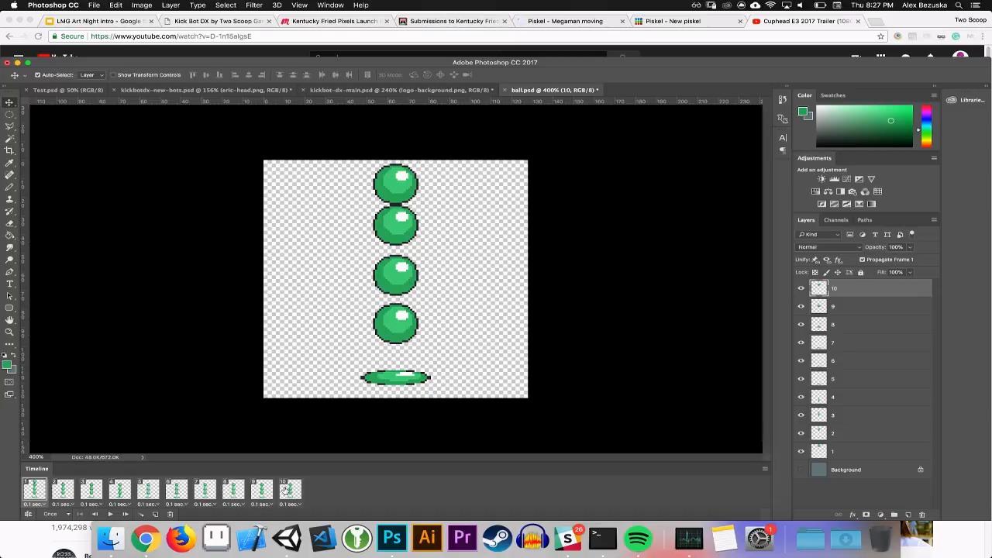
Create a new document 128 by 128 pixels at 72 pixels/inch, in RGB colour with a white background
left_click(844, 449)
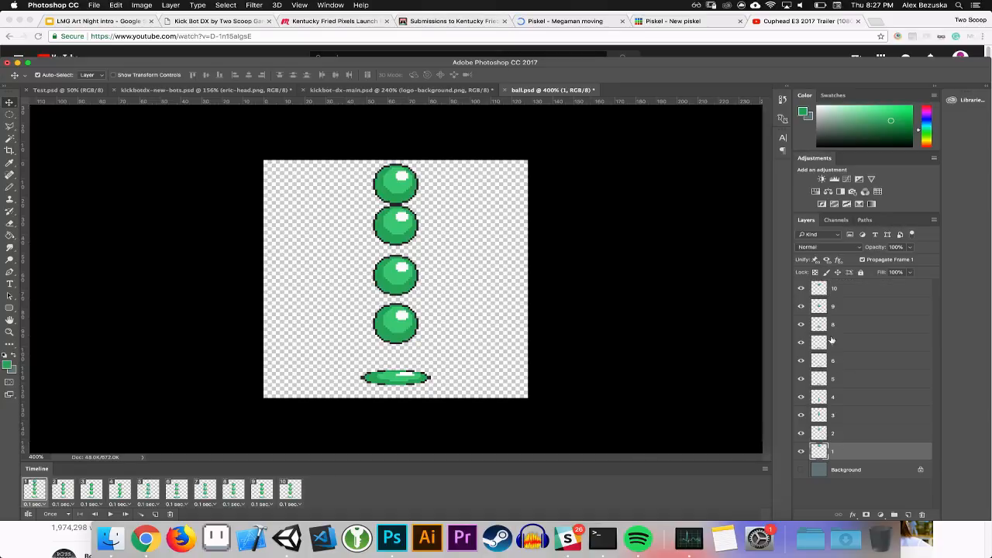
left_click(93, 4)
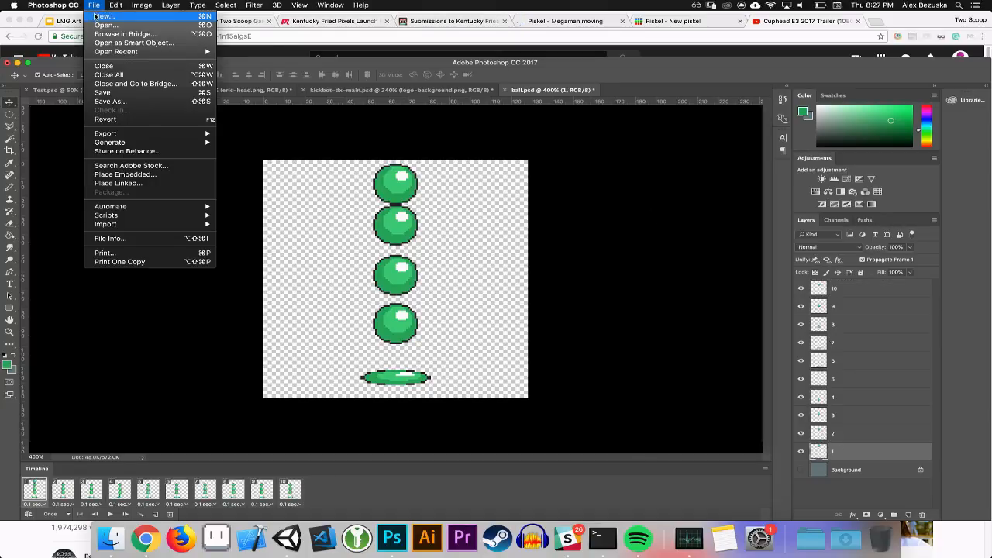
key("Escape")
key("super+n")
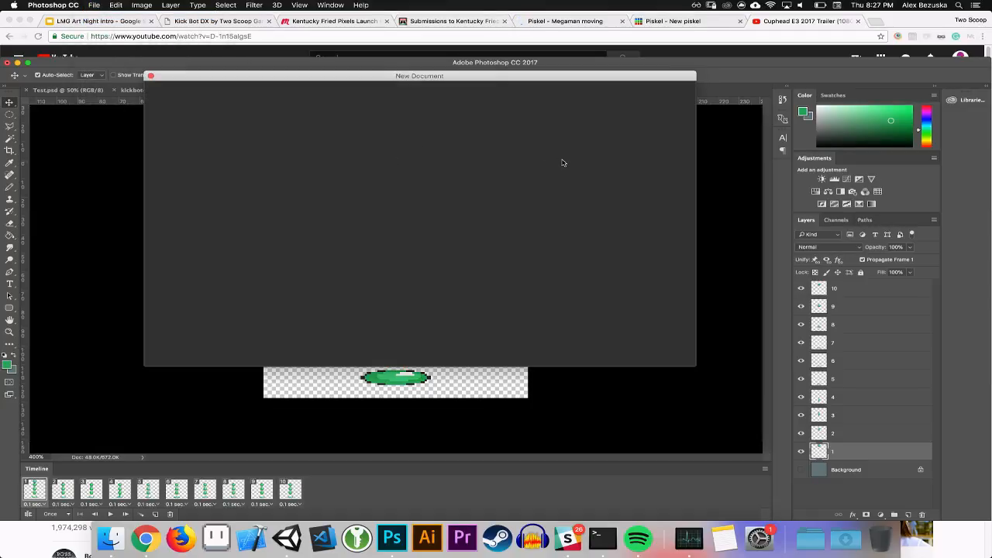
left_click_drag(570, 163, 540, 158)
type("1")
key("Tab")
type("128")
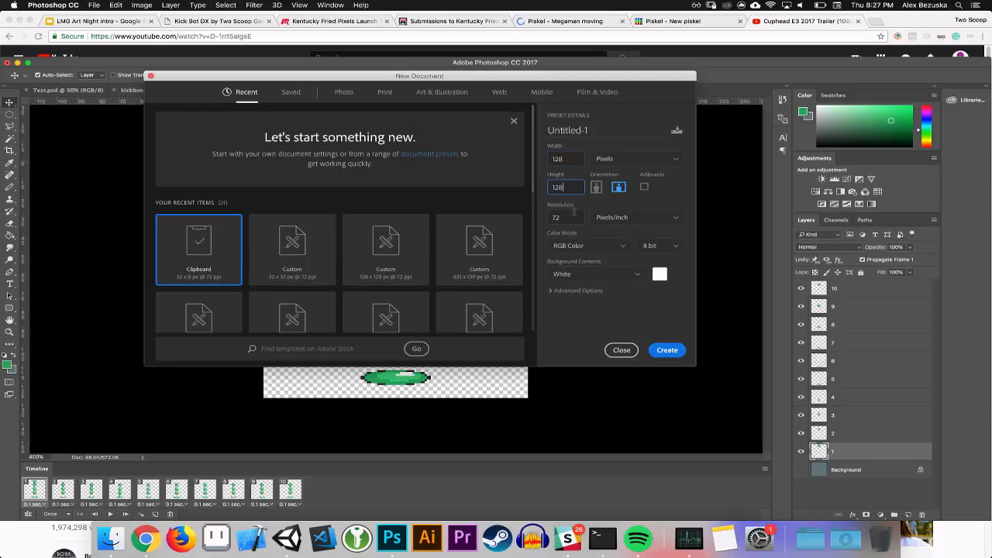
left_click(663, 349)
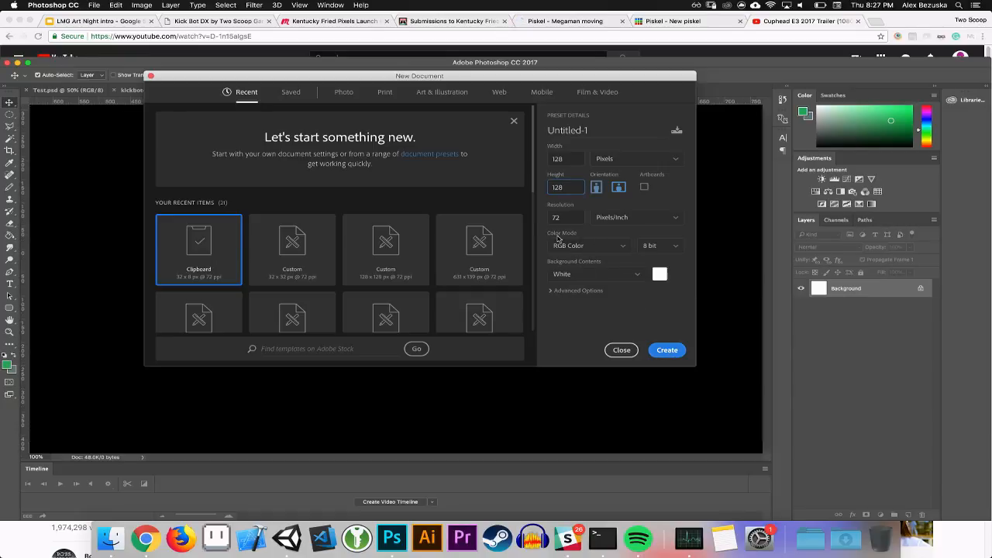
View the new canvas at 300% and float the ball.psd window partly over it
key("super+minus")
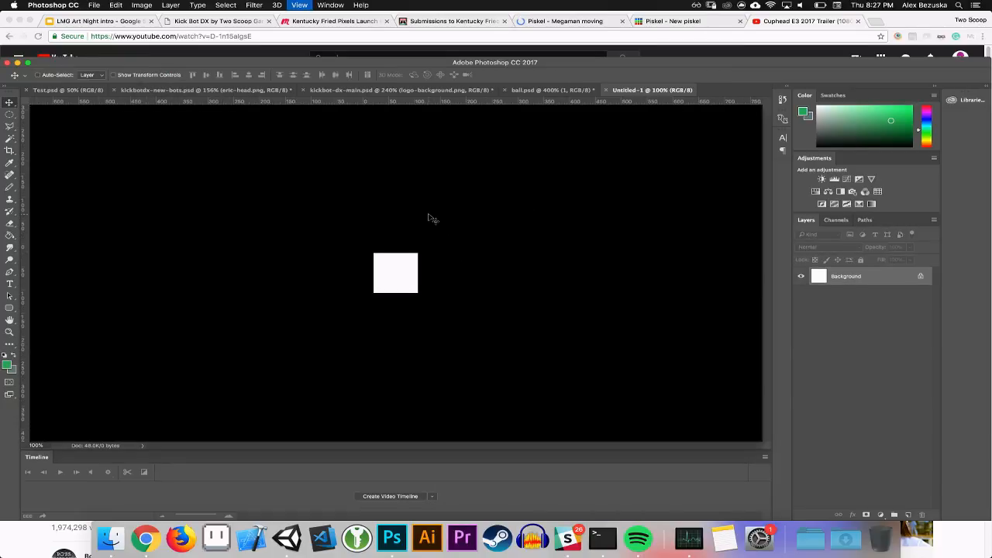
key("super+equal")
key("super+equal")
key("super+equal")
left_click_drag(536, 92, 573, 169)
left_click_drag(666, 172, 370, 256)
Select layers 1 to 10 in ball.psd and copy them into the new document
left_click(846, 291)
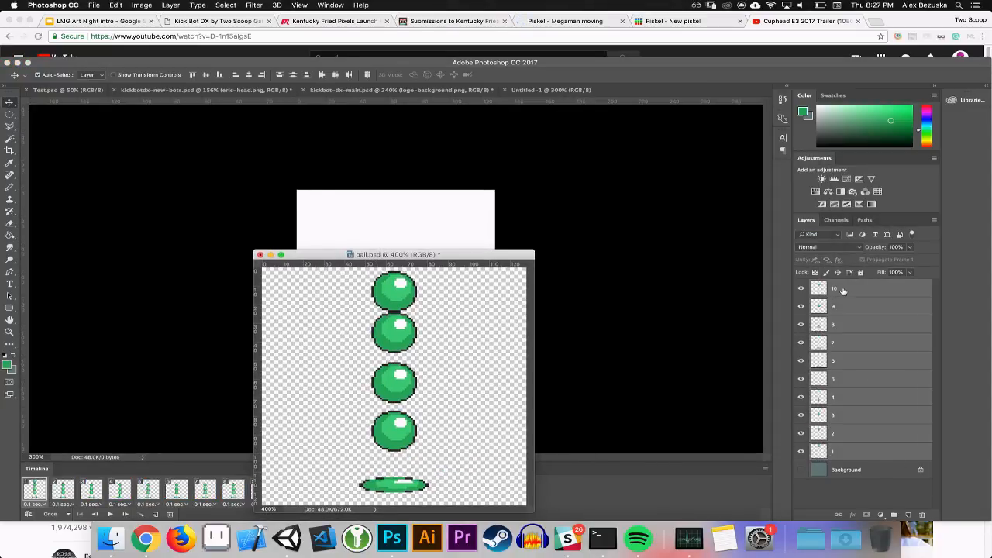
key("space")
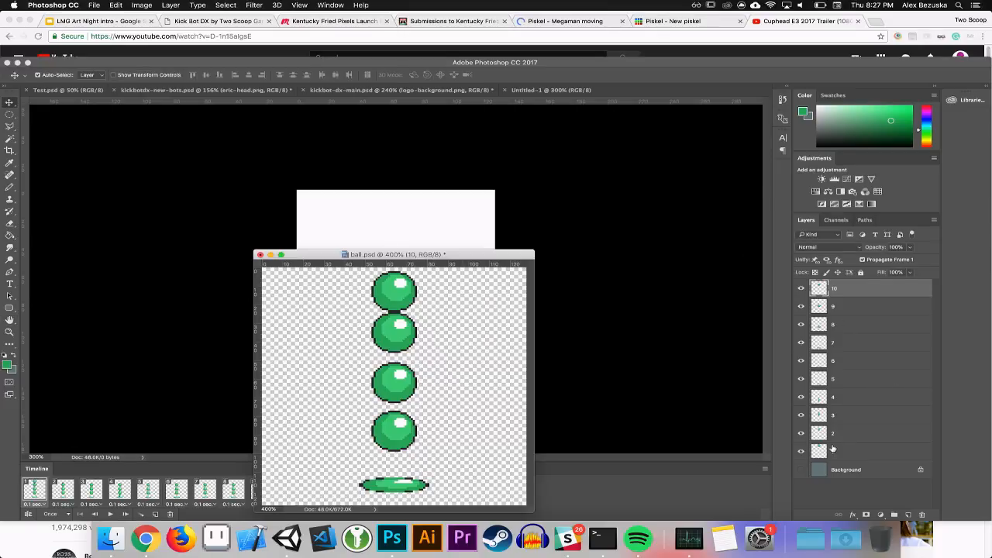
left_click(834, 450)
left_click(834, 288, "shift")
left_click_drag(834, 289, 400, 276)
Toggle layer 1 off and on to check it, and shift the ten copied layers slightly down on the canvas
left_click(800, 439)
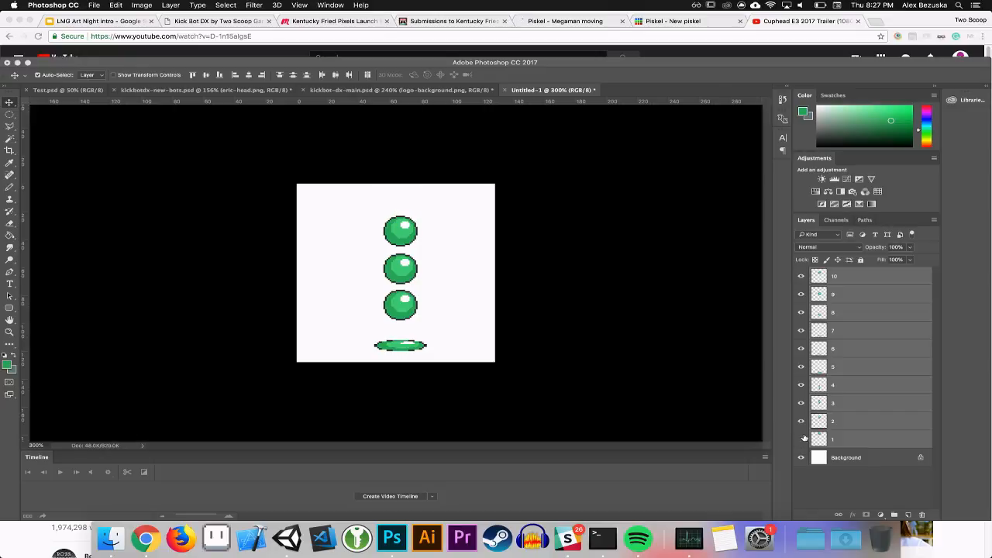
left_click(801, 439)
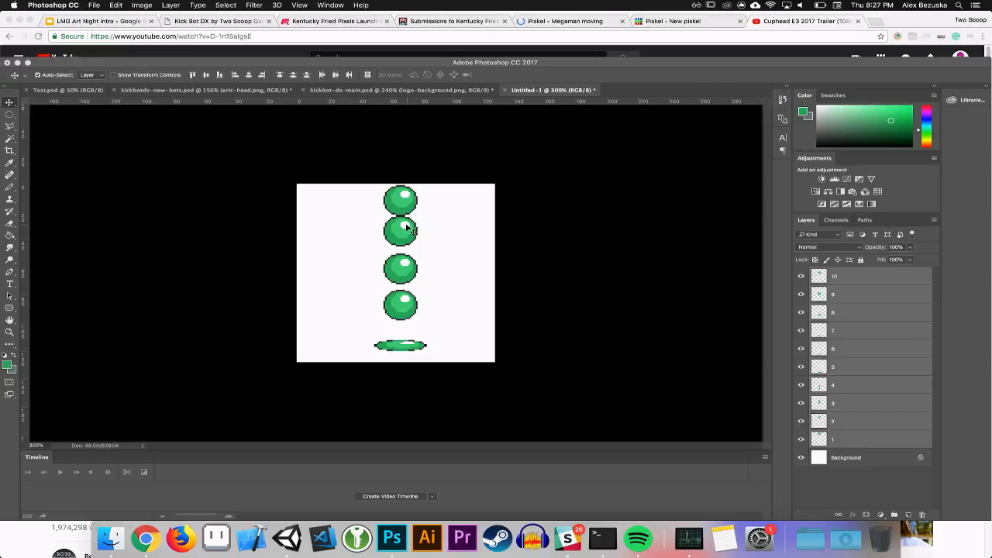
left_click_drag(411, 229, 409, 235)
Hide layers 3 to 10 so only layers 1 and 2 are turned on above the Background, and select layer 2
left_click(802, 439)
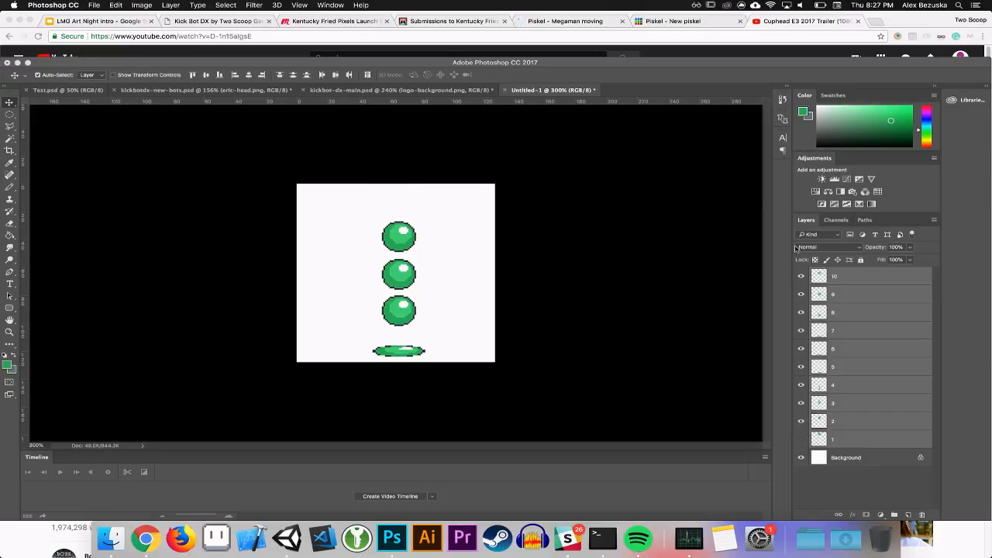
left_click_drag(803, 276, 808, 442)
left_click(802, 439)
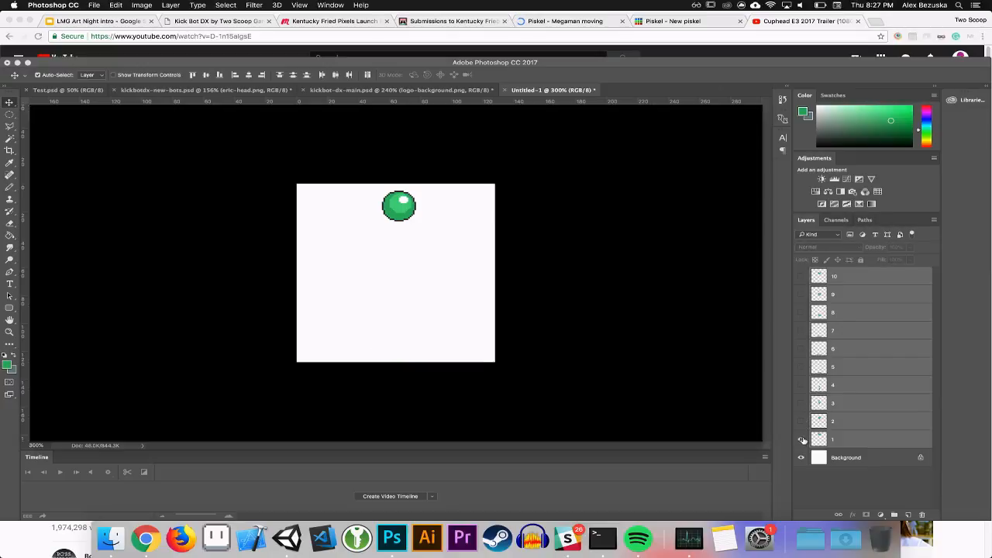
left_click(846, 439)
left_click(801, 421)
left_click(821, 419)
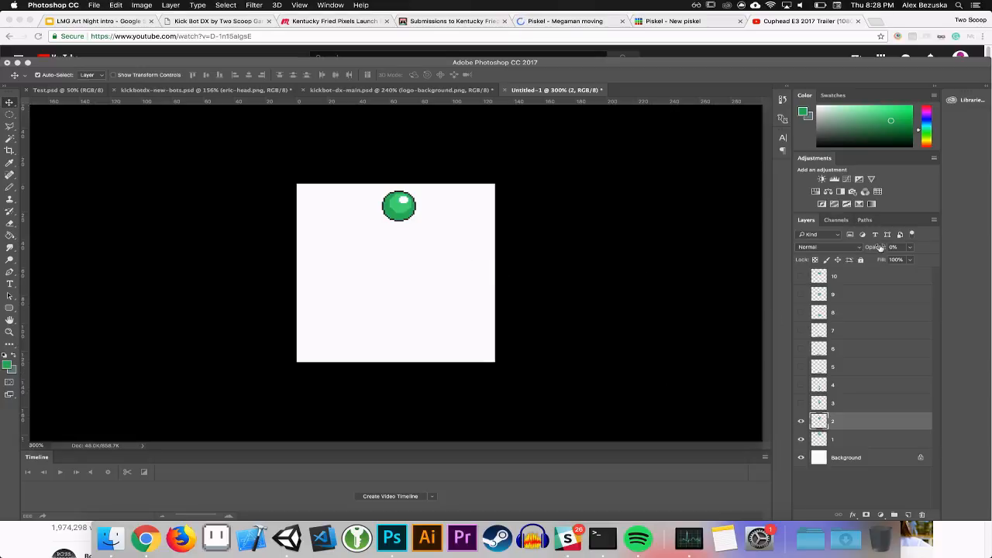
Select layers 1 to 10, turn on their visibility and set their opacity to 100%
left_click(844, 276)
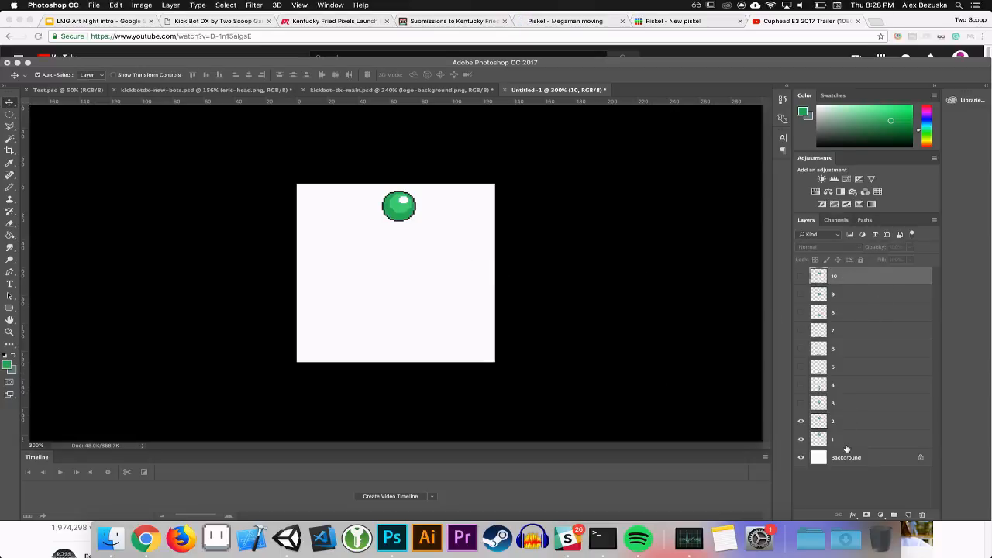
left_click(845, 441, "shift")
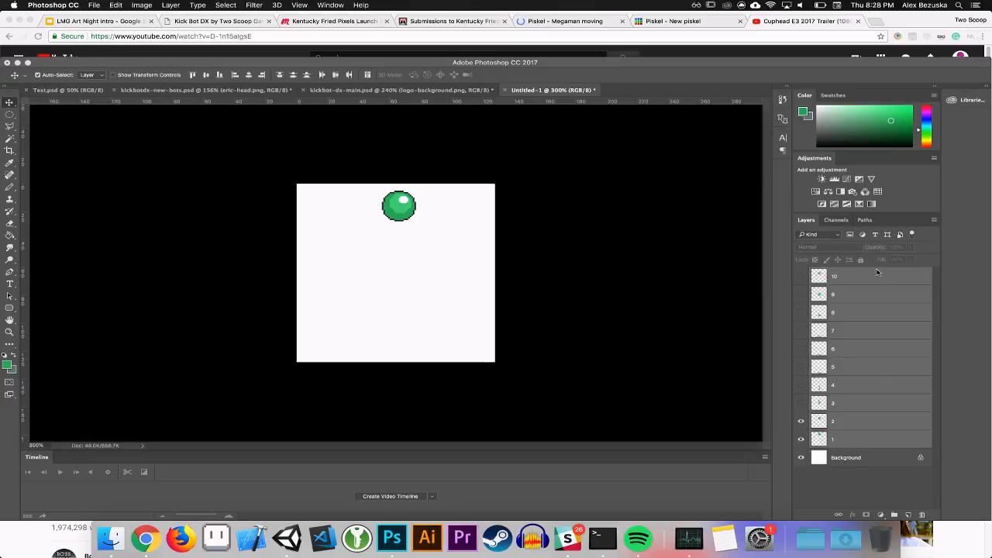
left_click_drag(802, 284, 802, 405)
left_click_drag(910, 261, 930, 260)
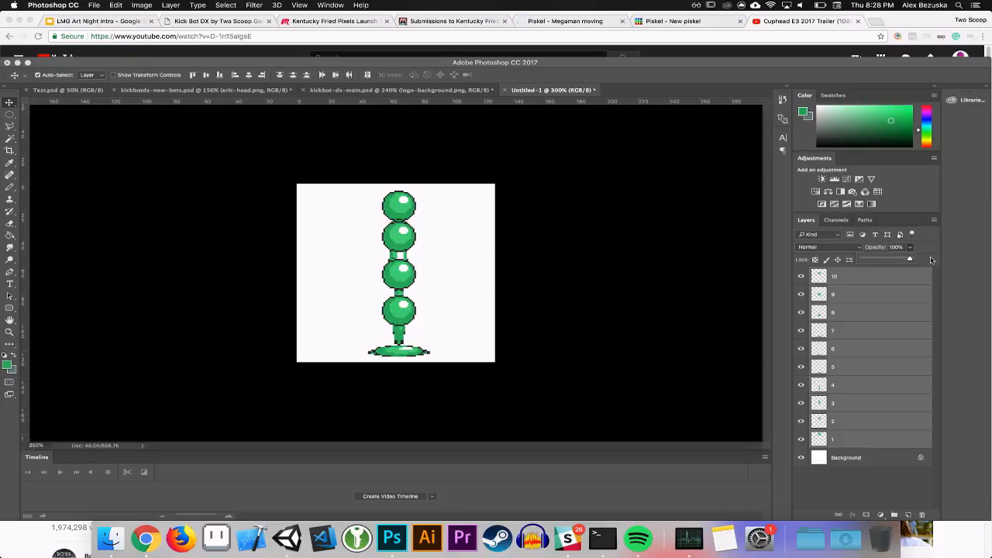
Hide the white Background layer and add an empty layer directly beneath layer 1
left_click(839, 419)
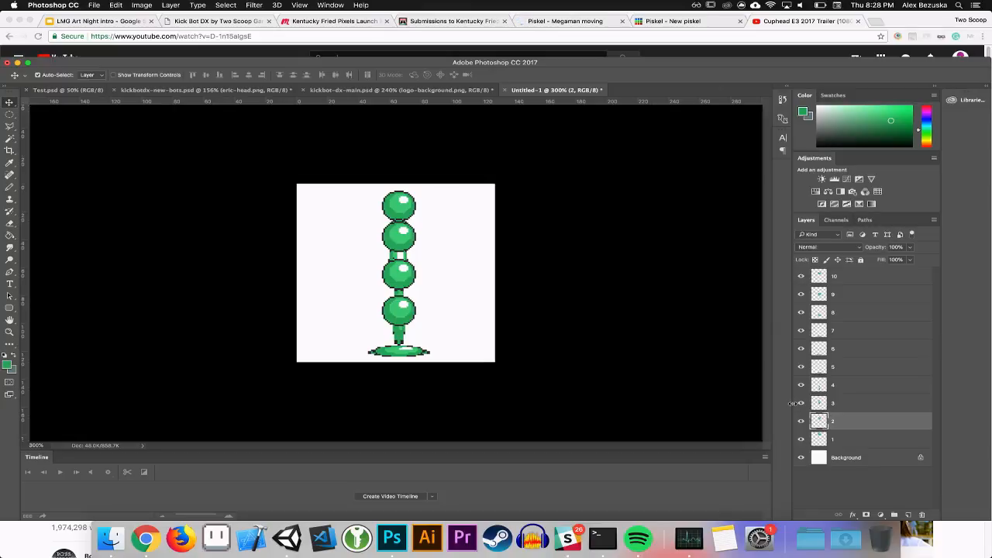
key("super+equal")
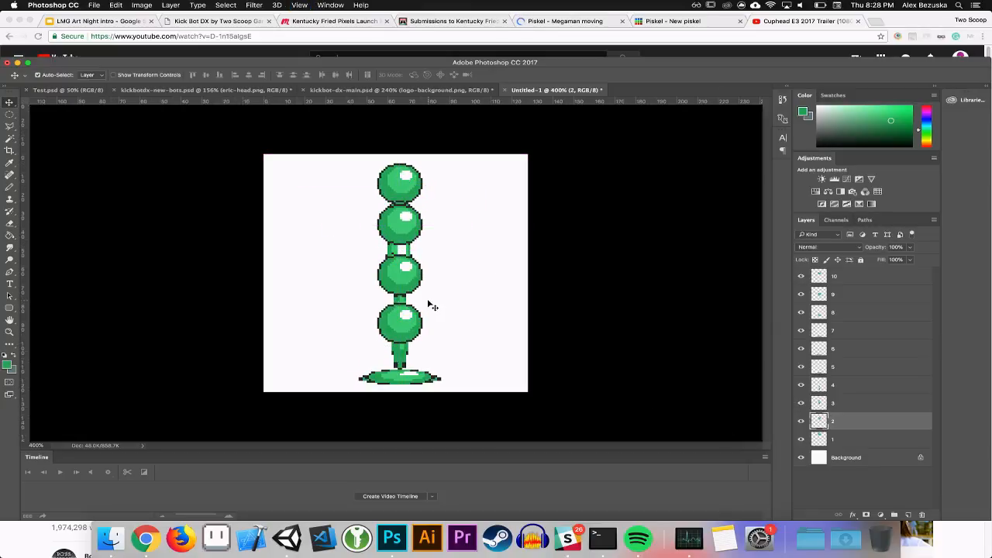
left_click(801, 458)
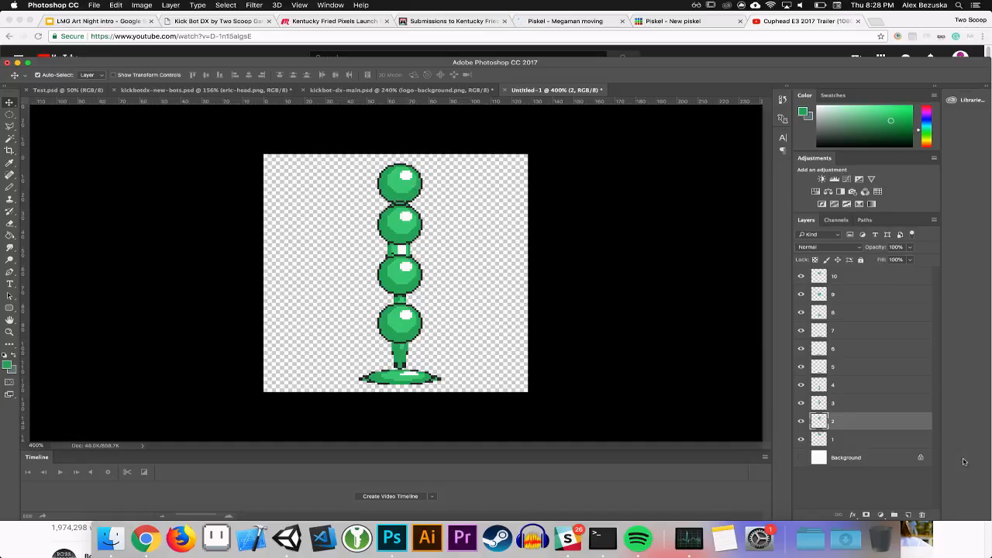
left_click(851, 447)
left_click(908, 514, "super")
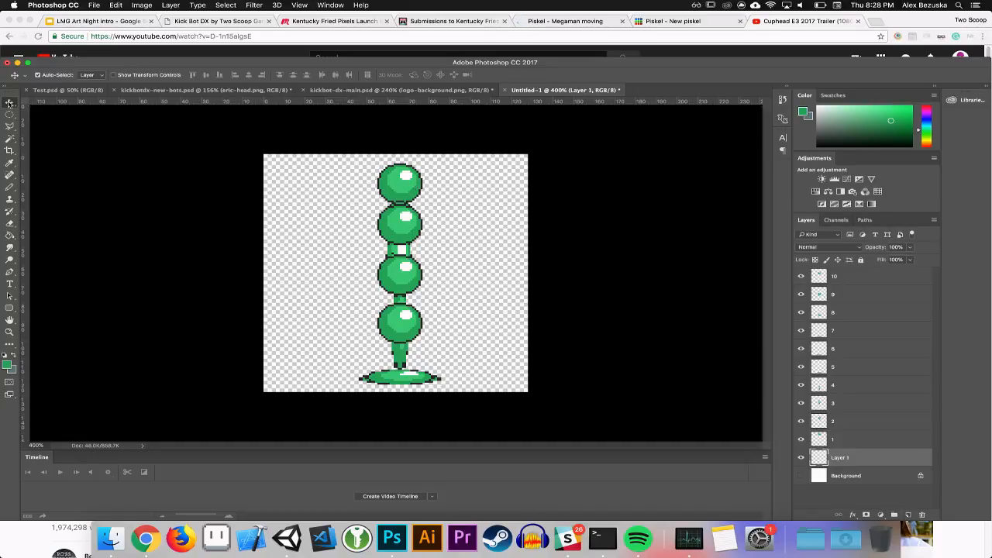
Draw a rectangular marquee selection tightly enclosing the whole column of balls, including the flattened one
left_click(9, 114)
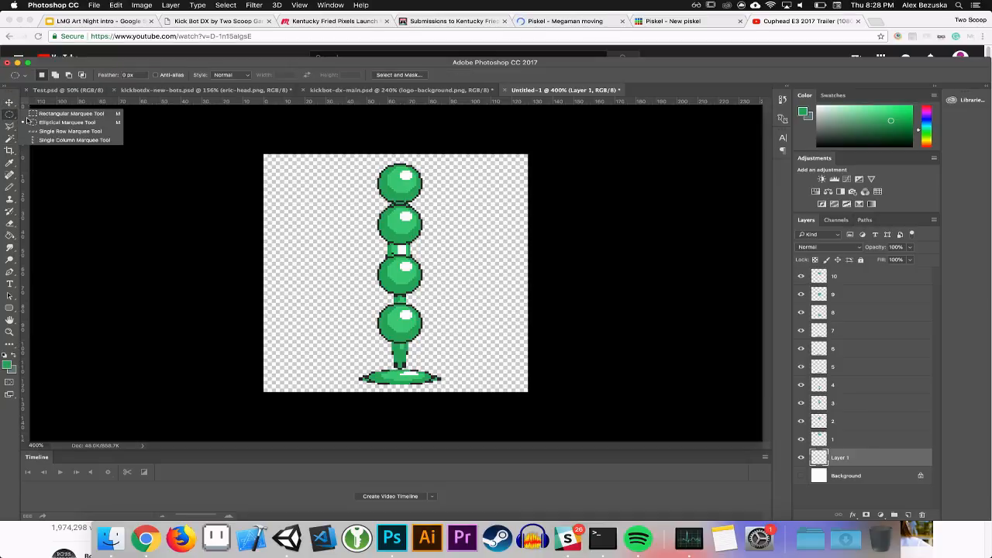
left_click(62, 114)
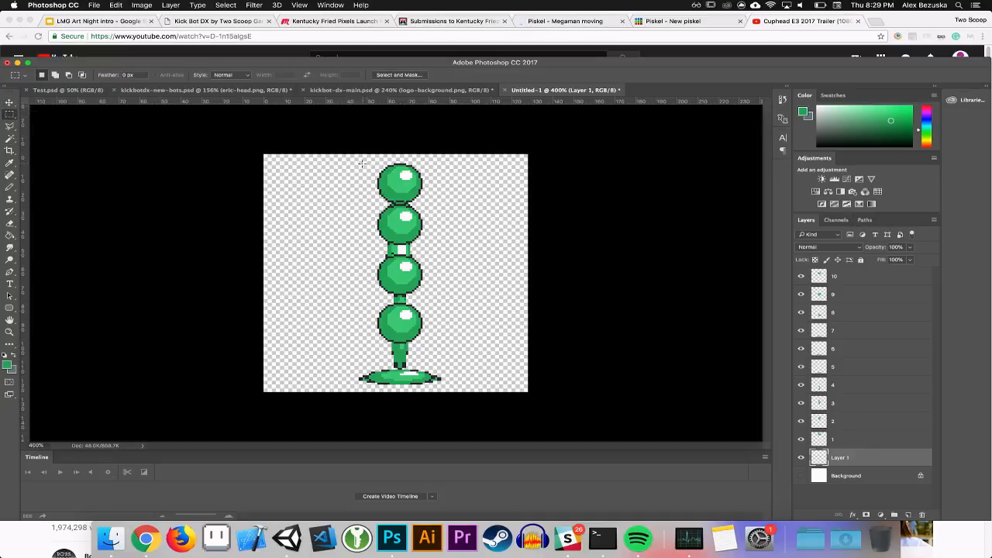
left_click_drag(364, 164, 440, 380)
left_click_drag(368, 382, 442, 383)
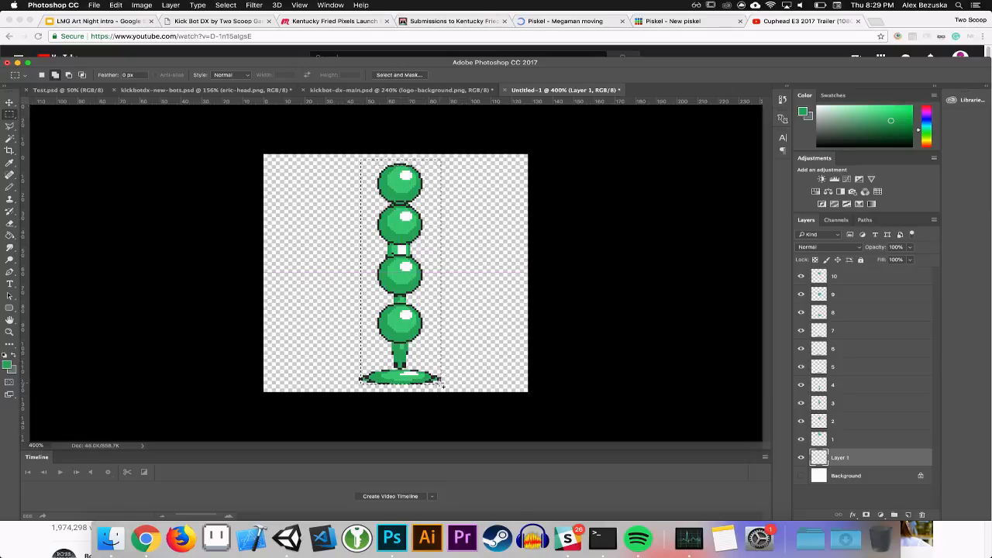
key("super+equal")
left_click(452, 415)
left_click_drag(451, 413, 345, 135)
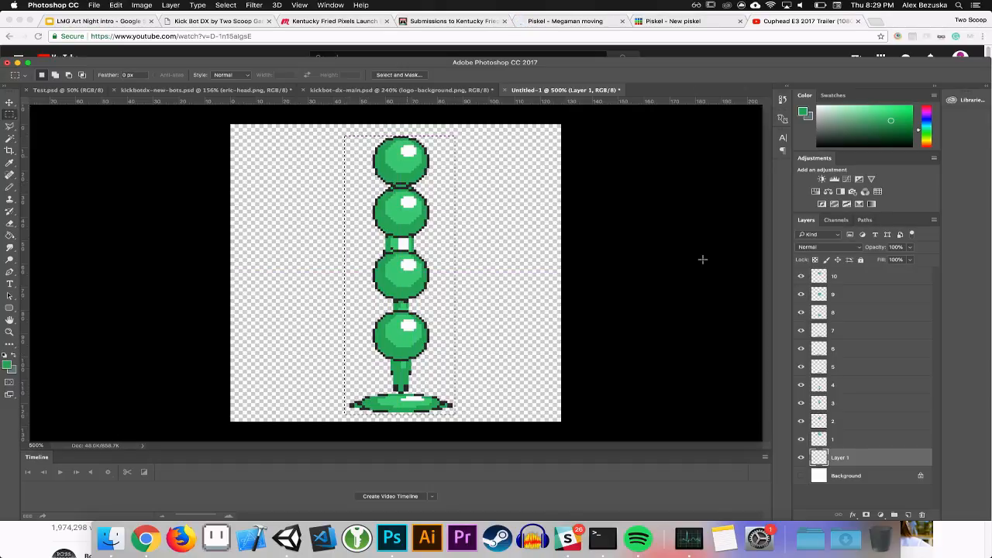
Add a new layer directly above the Background and fill the rectangular selection on it with magenta #ff00d8
left_click(868, 475)
left_click(894, 513)
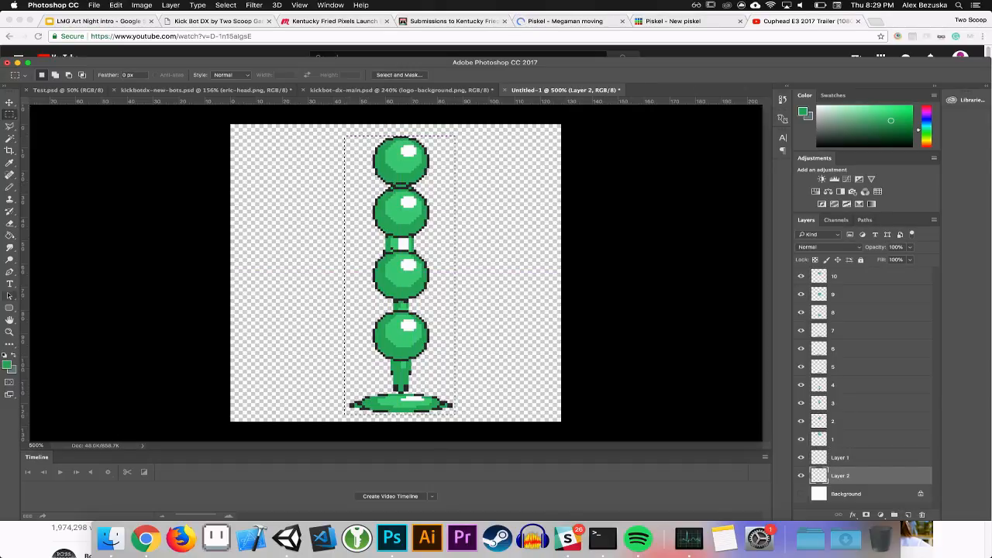
key("g")
left_click(9, 366)
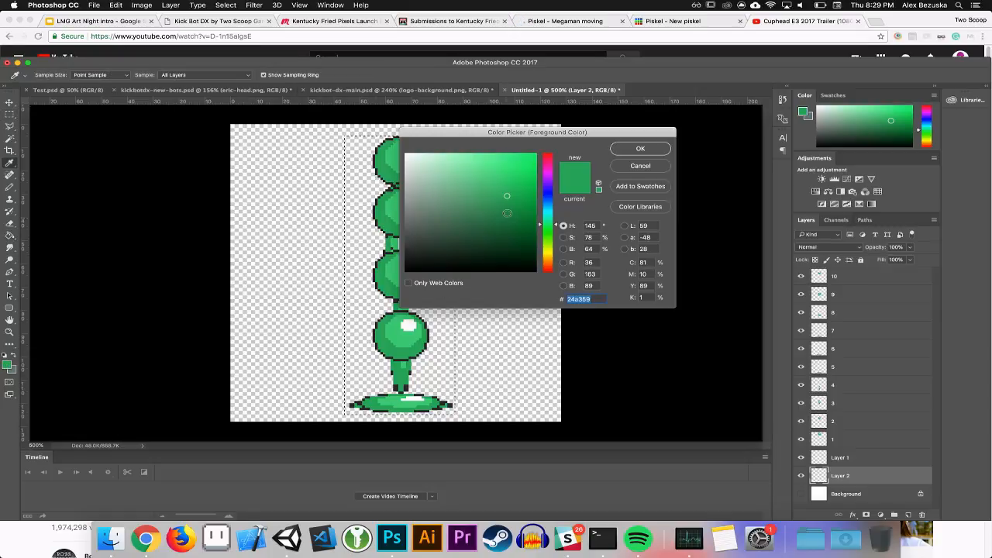
left_click(548, 170)
left_click_drag(518, 171, 559, 148)
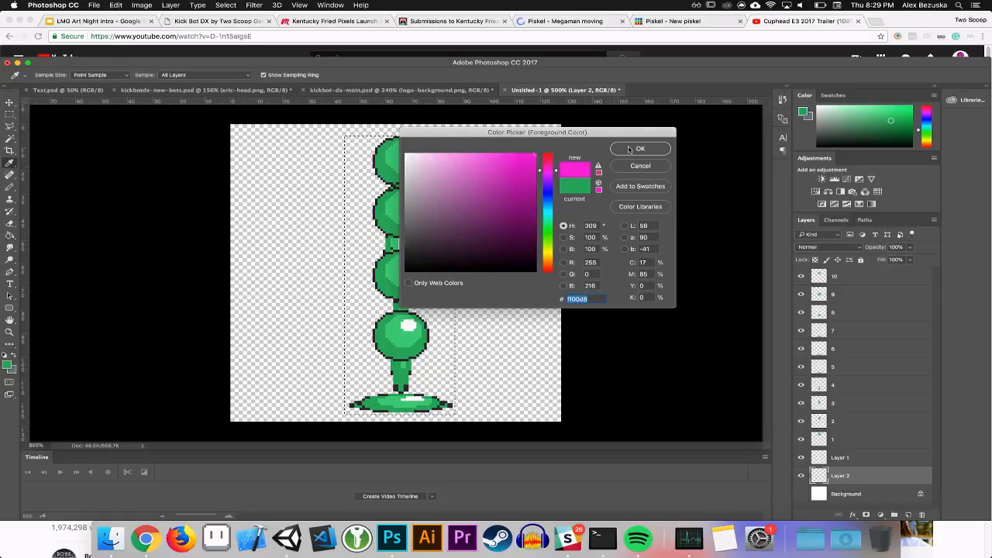
left_click(631, 148)
left_click(392, 209)
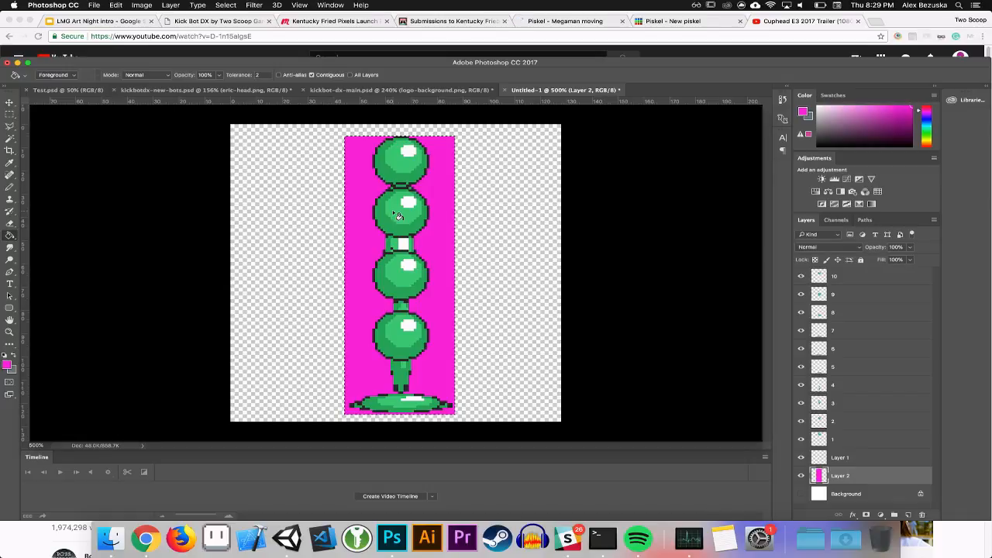
Clear the selection and trim the canvas to the magenta rectangle
key("v")
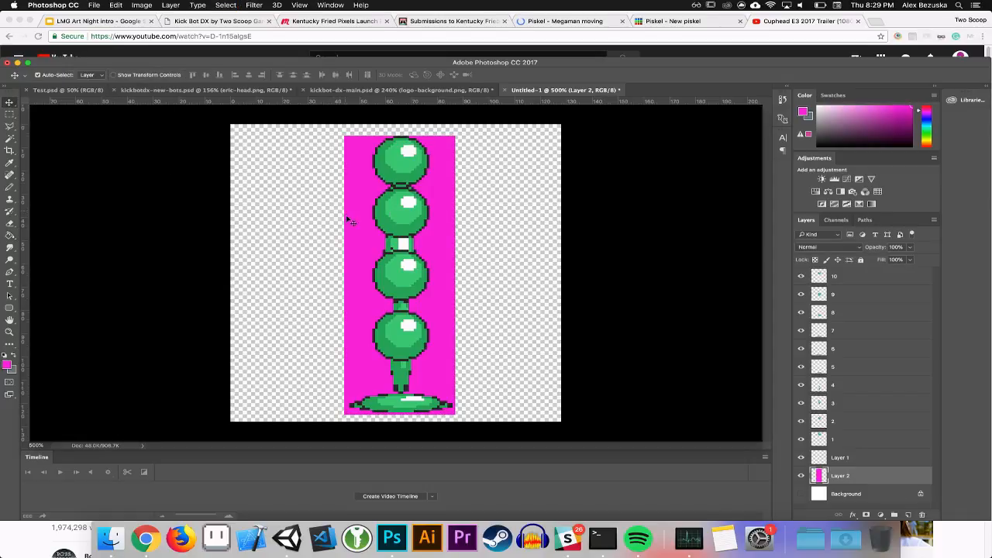
left_click(143, 5)
left_click(155, 116)
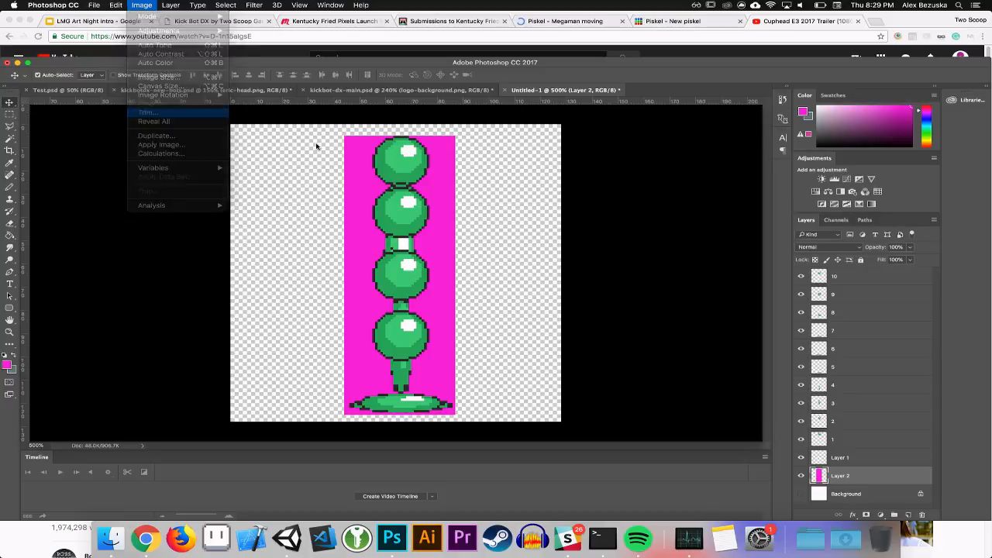
left_click(268, 191)
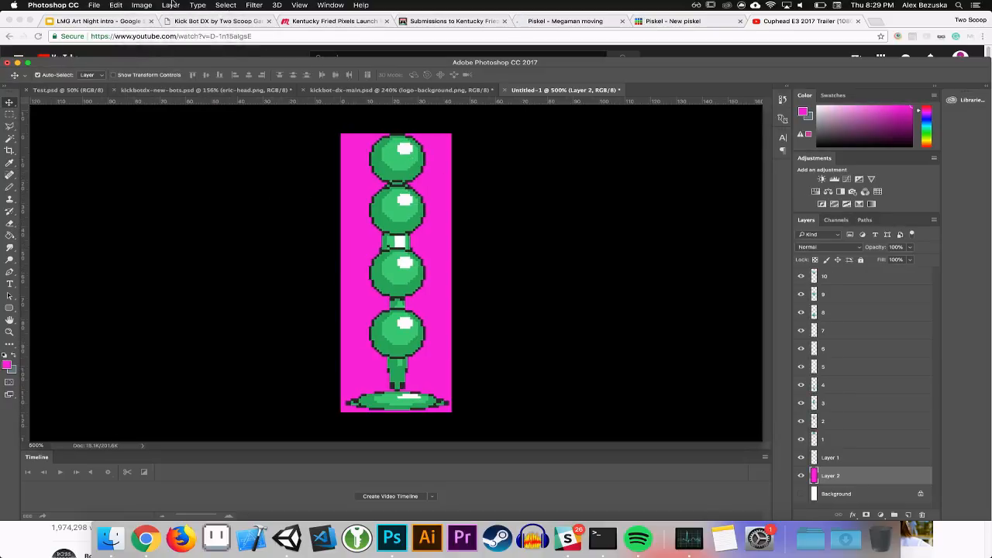
Open the Canvas Size settings for the trimmed document
left_click(142, 5)
left_click(141, 5)
left_click(141, 6)
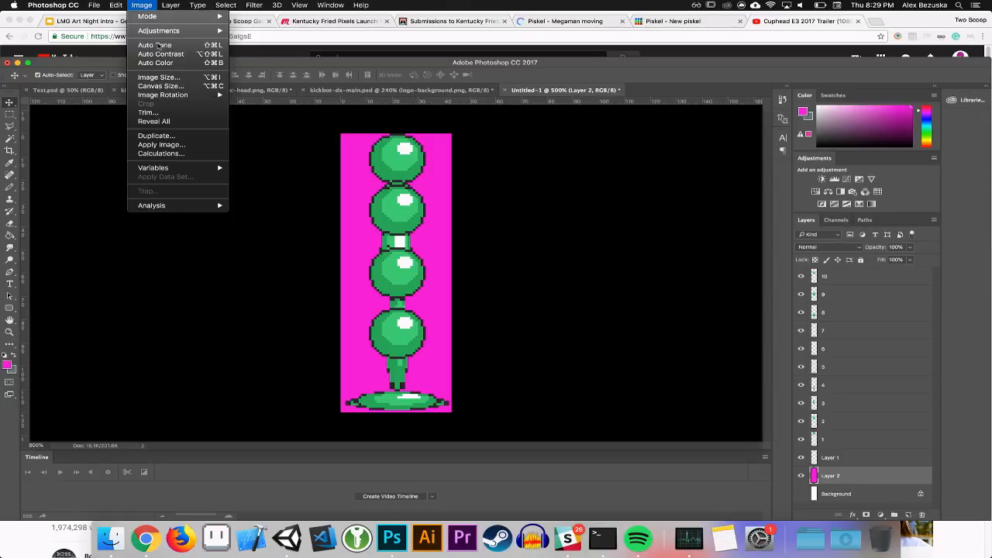
left_click(160, 86)
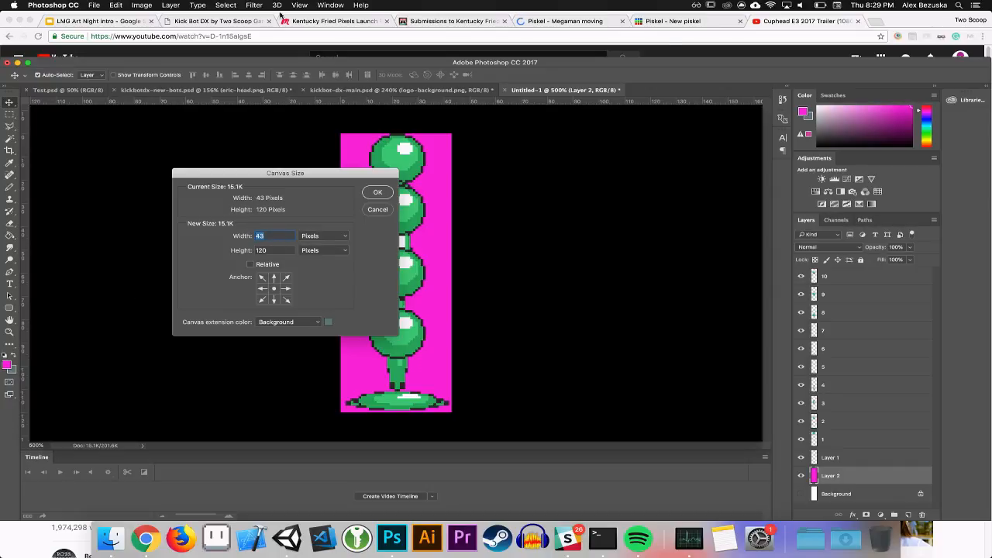
left_click(858, 32)
left_click(874, 22)
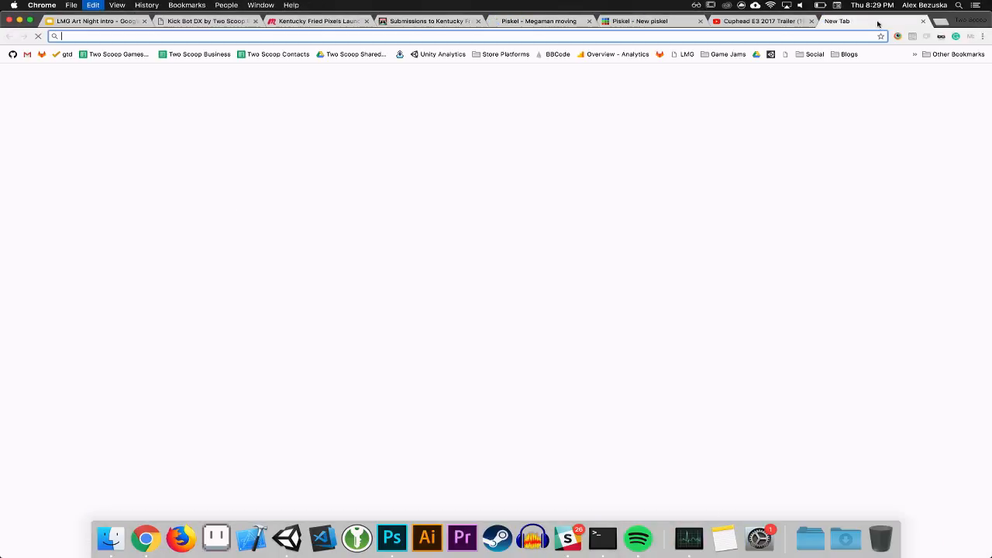
type("43 *")
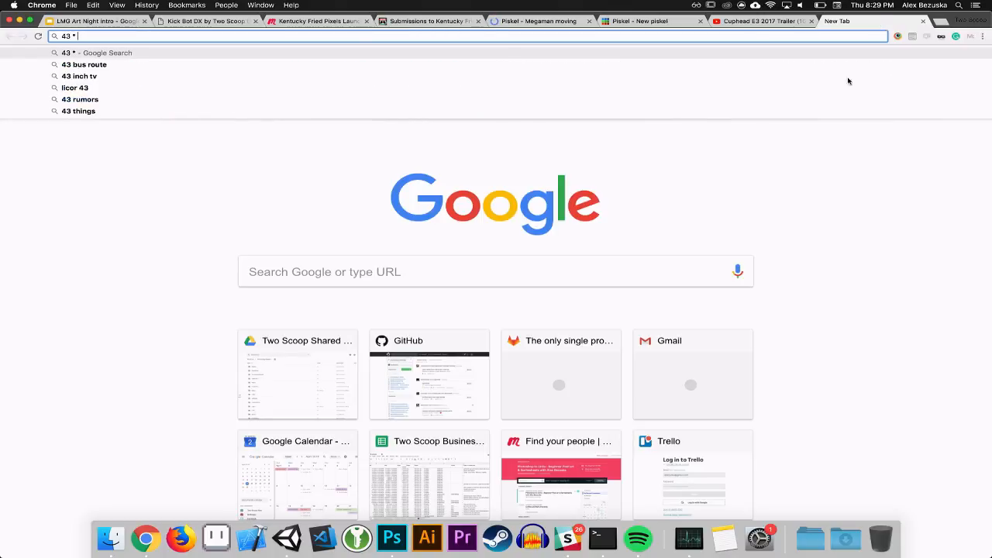
left_click(391, 537)
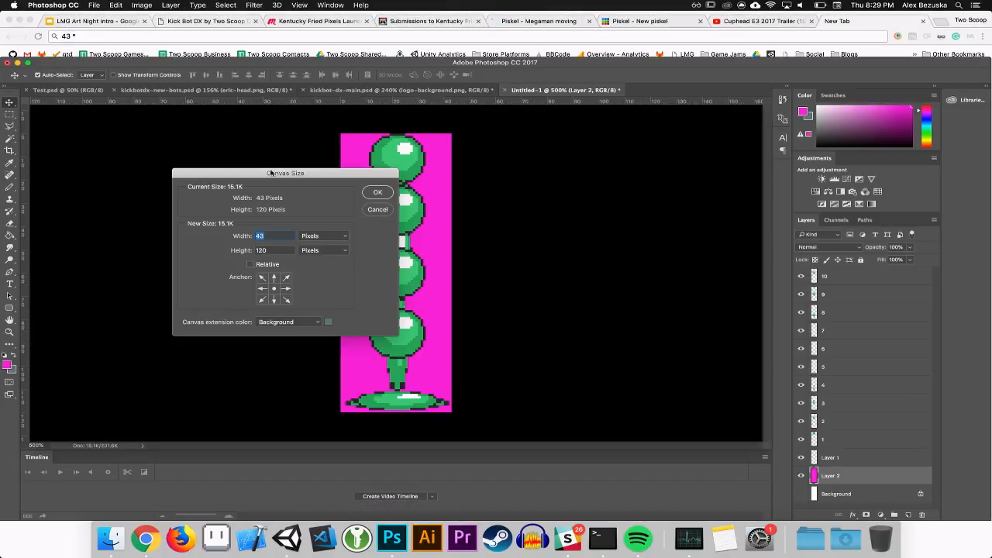
Widen the canvas to 430 pixels, anchored at the middle of the left edge so the extra space extends to the right
left_click(268, 237)
type("430")
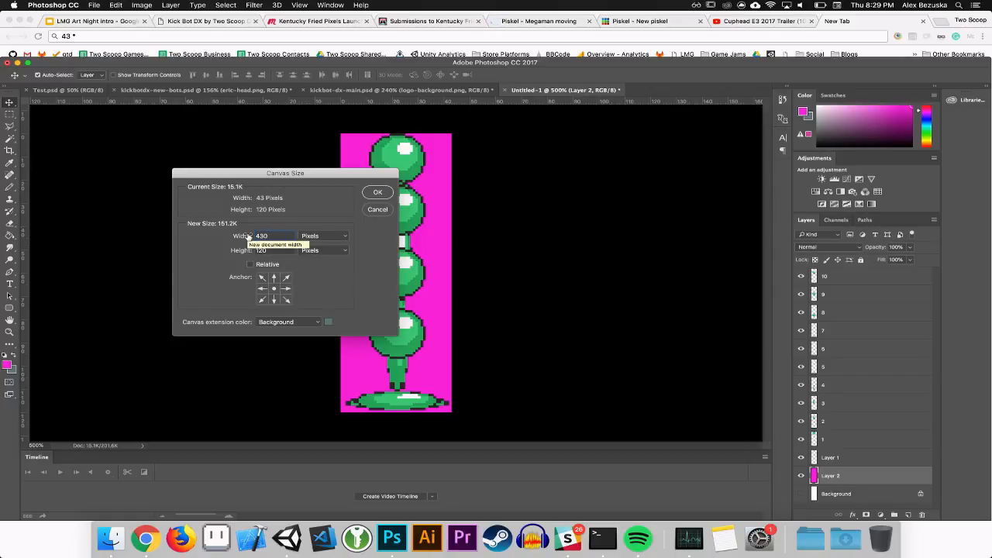
left_click(261, 289)
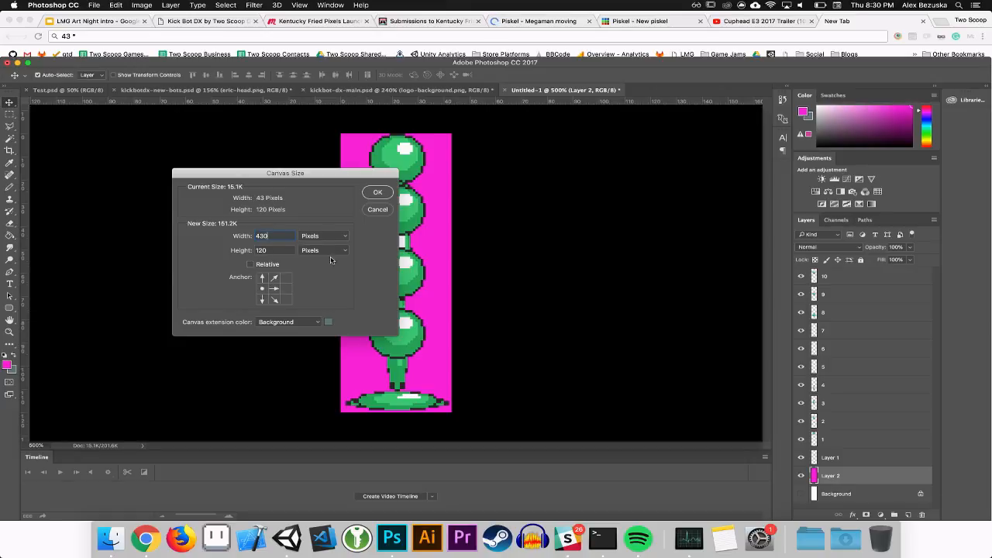
left_click(376, 193)
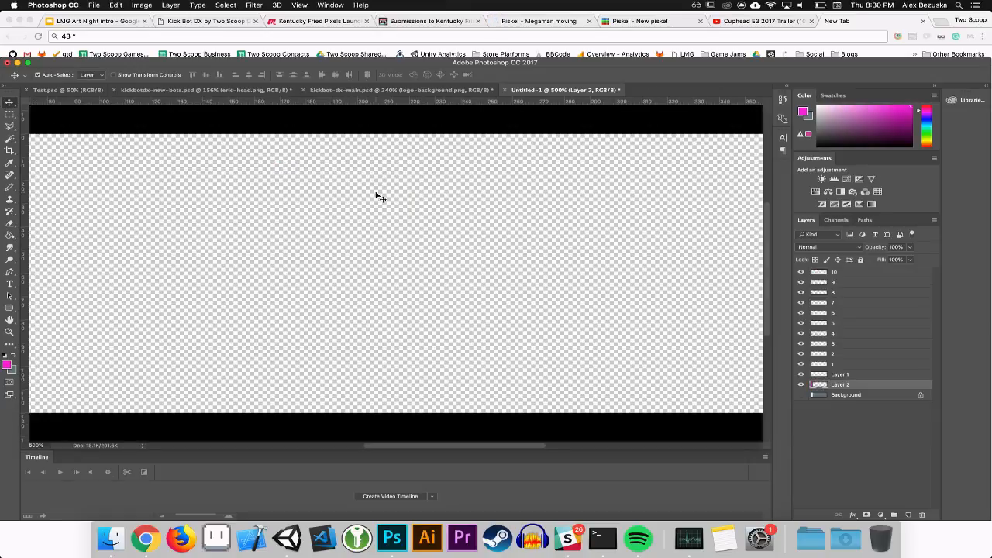
key("super+minus")
key("super+minus")
key("super+plus")
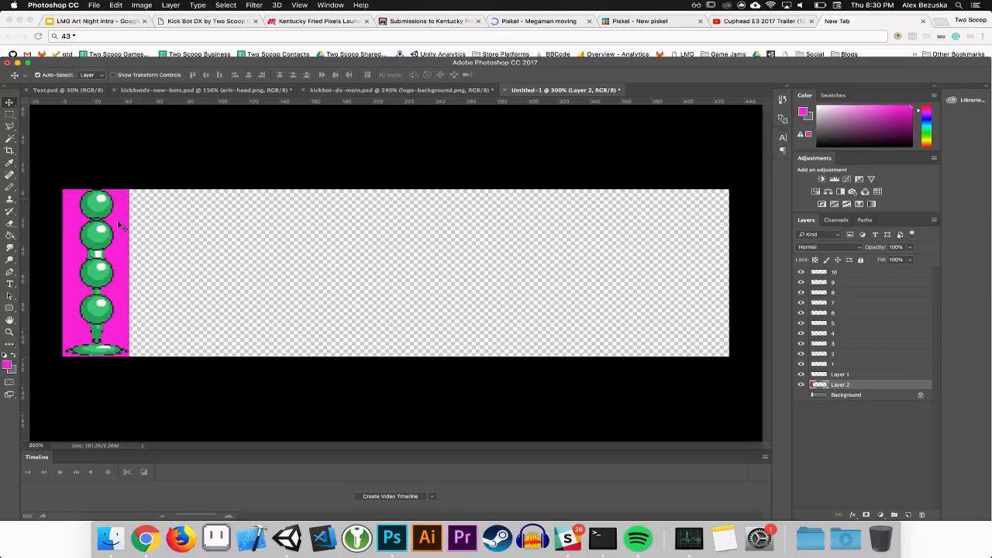
Duplicate the magenta Layer 2 repeatedly, copying five of the duplicates together at the end, up to Layer 2 copy 11
left_click_drag(842, 383, 907, 514)
left_click_drag(858, 385, 907, 515)
left_click_drag(855, 389, 908, 515)
left_click_drag(851, 389, 907, 514)
left_click_drag(868, 403, 907, 514)
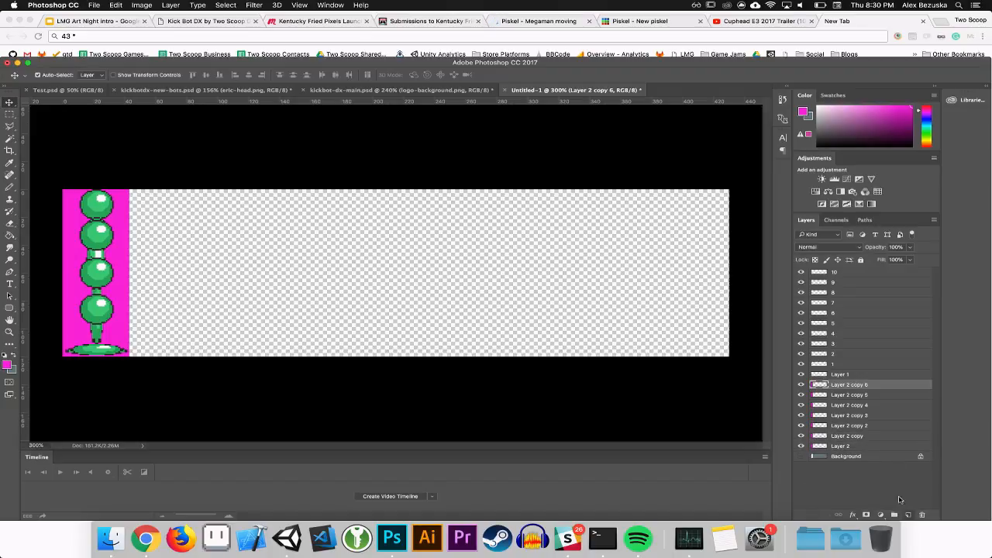
left_click(862, 426, "shift")
left_click_drag(858, 391, 907, 514)
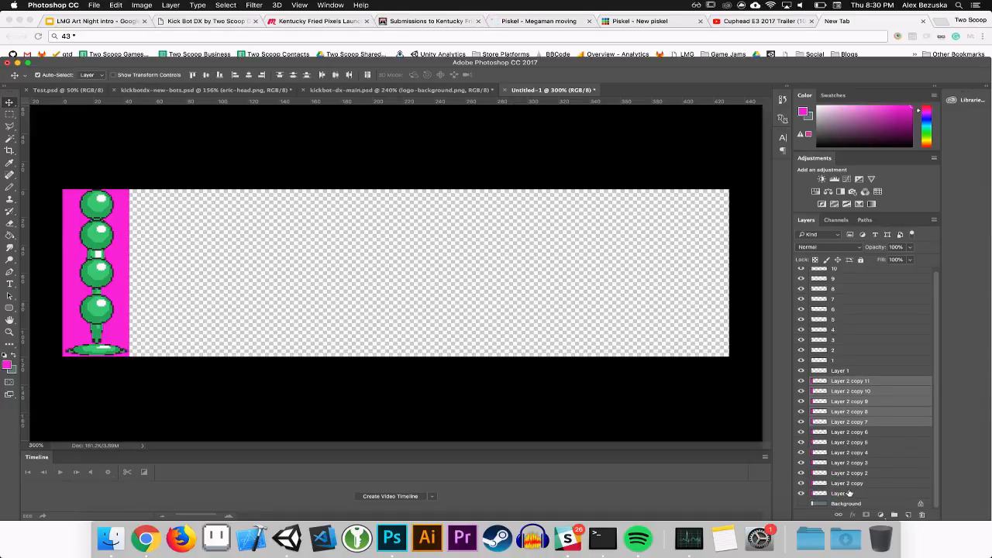
Delete the two surplus magenta layers, Layer 2 and Layer 2 copy
left_click(848, 492)
left_click(852, 483, "shift")
left_click_drag(884, 487, 921, 513)
left_click(855, 480)
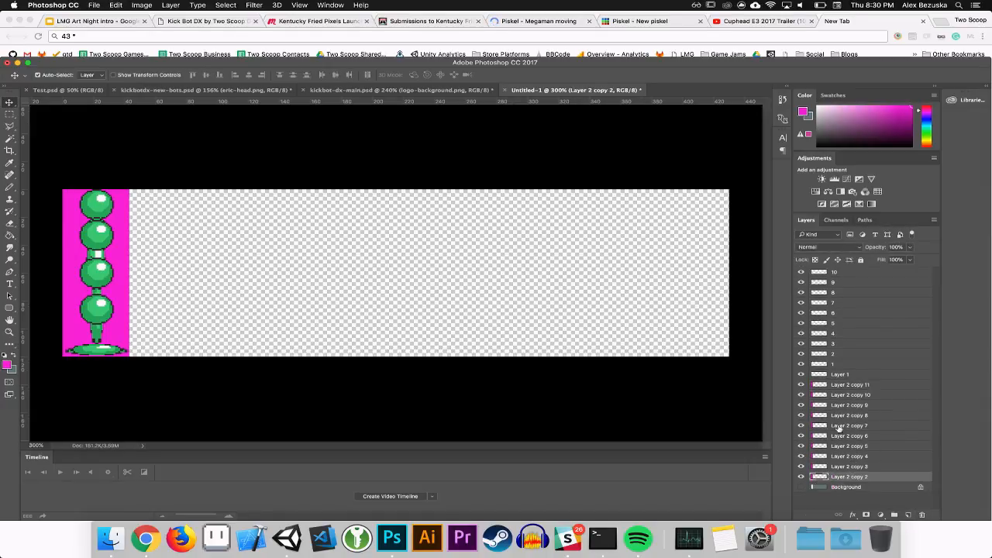
Delete the empty Layer 1 beneath ball layer 1
left_click(838, 375, "super")
left_click(827, 364)
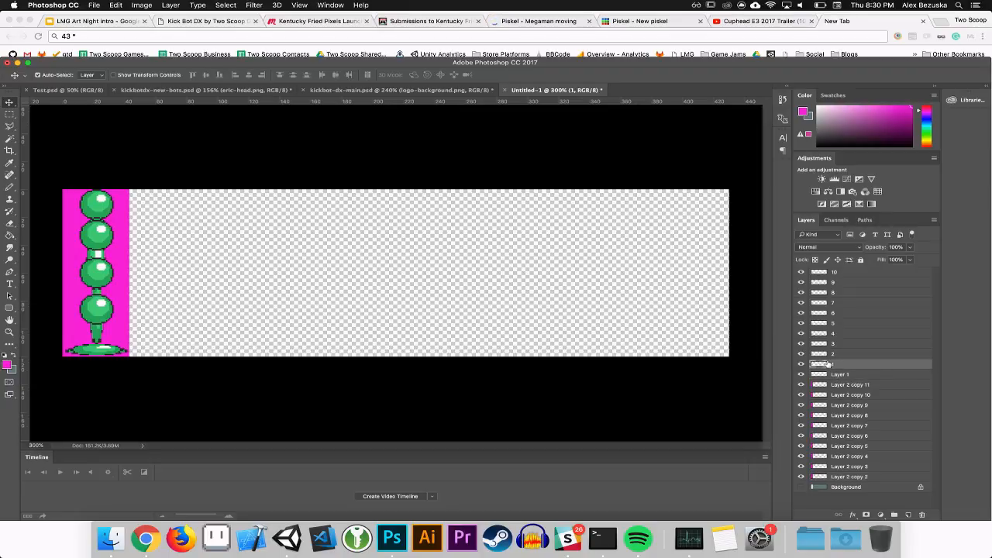
left_click(820, 375)
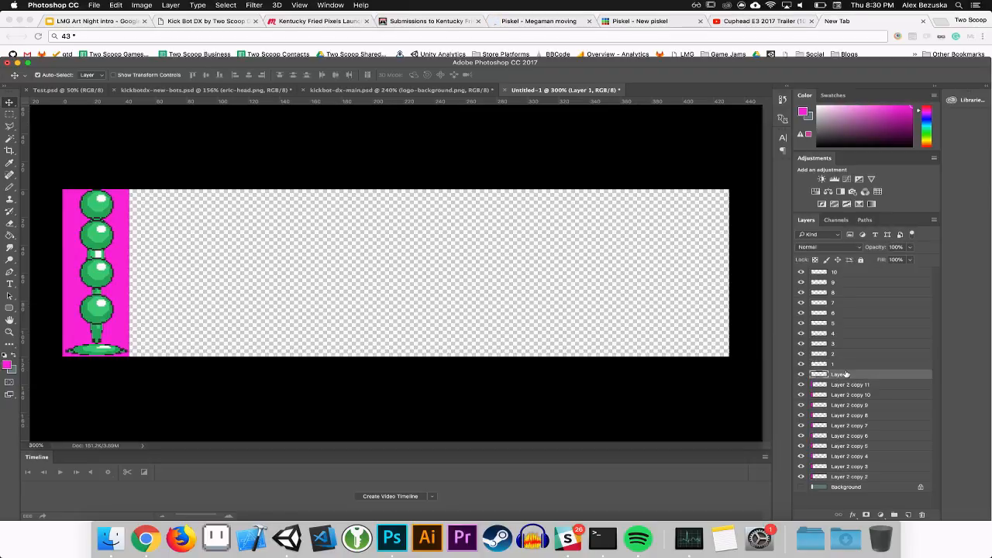
left_click_drag(845, 372, 922, 515)
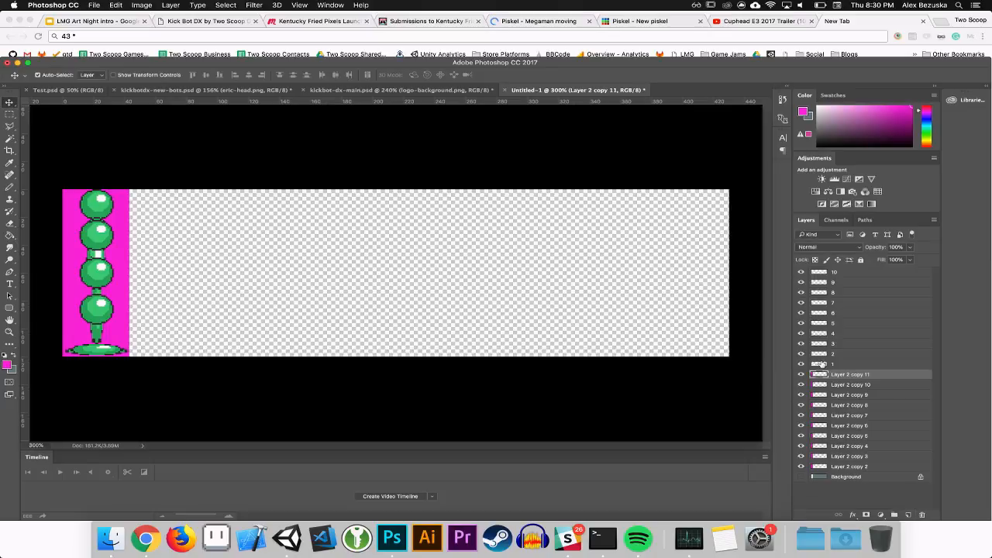
Move ball layer 2 together with Layer 2 copy 3 right into the second frame, beside the first magenta strip
left_click(832, 364)
left_click(848, 468)
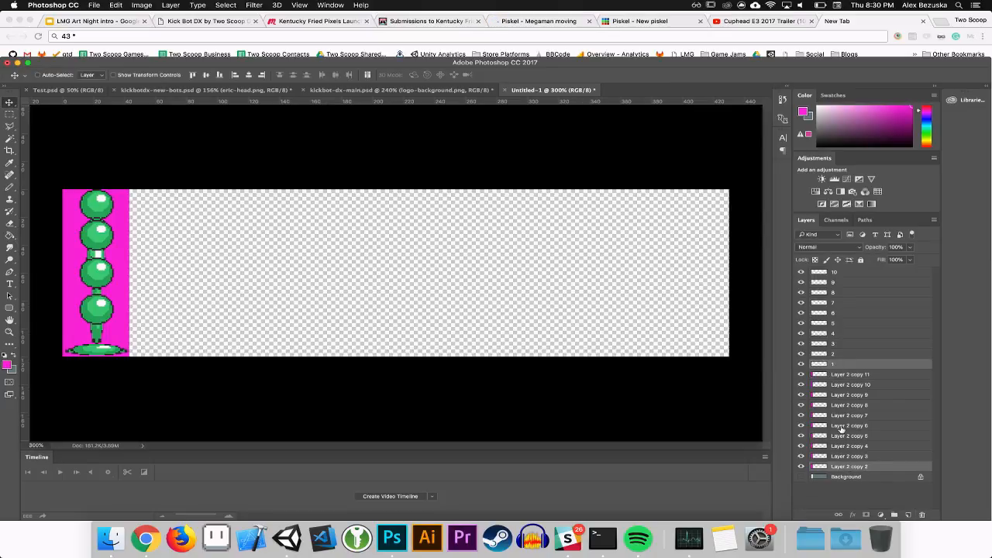
left_click(835, 354)
left_click(846, 456, "super")
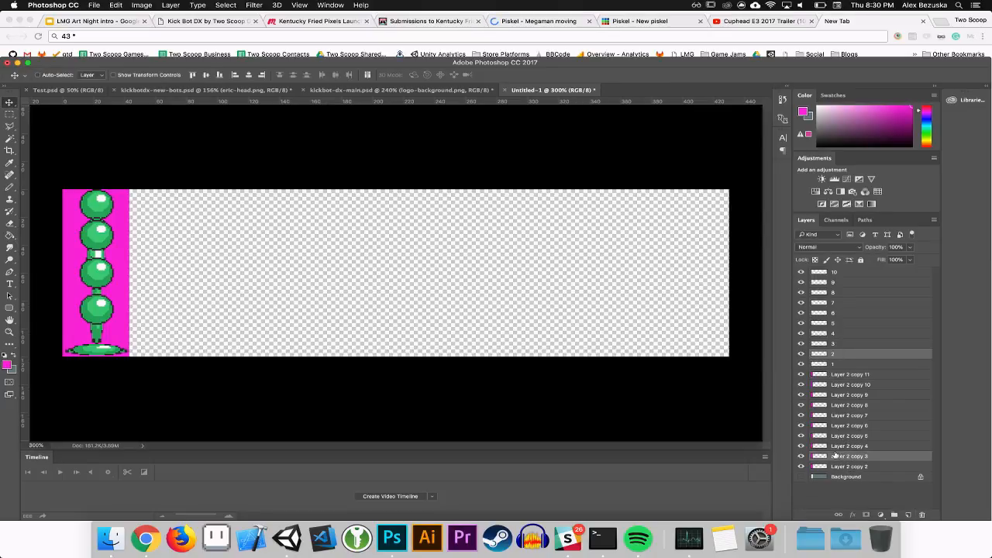
key("Right")
key("Right")
key("Right")
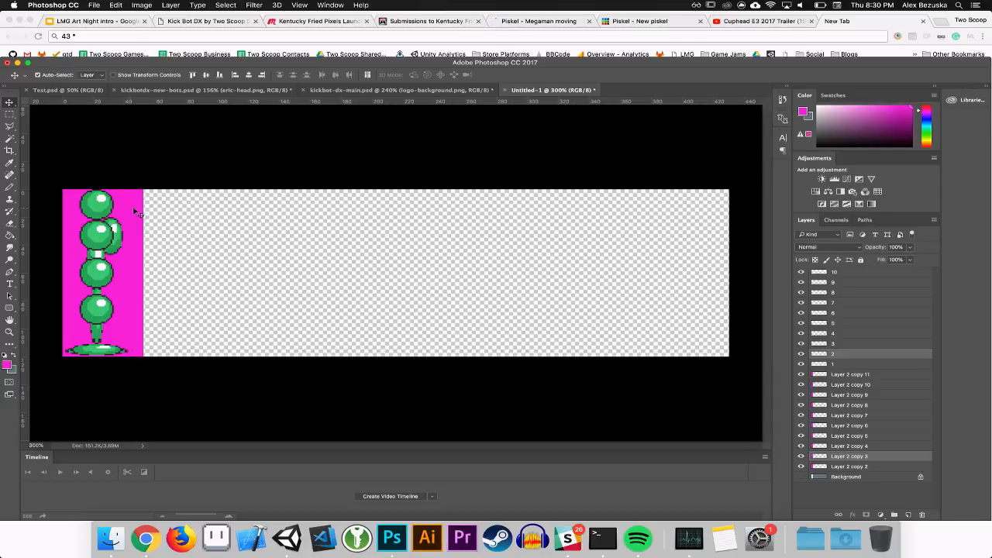
left_click_drag(134, 215, 186, 207)
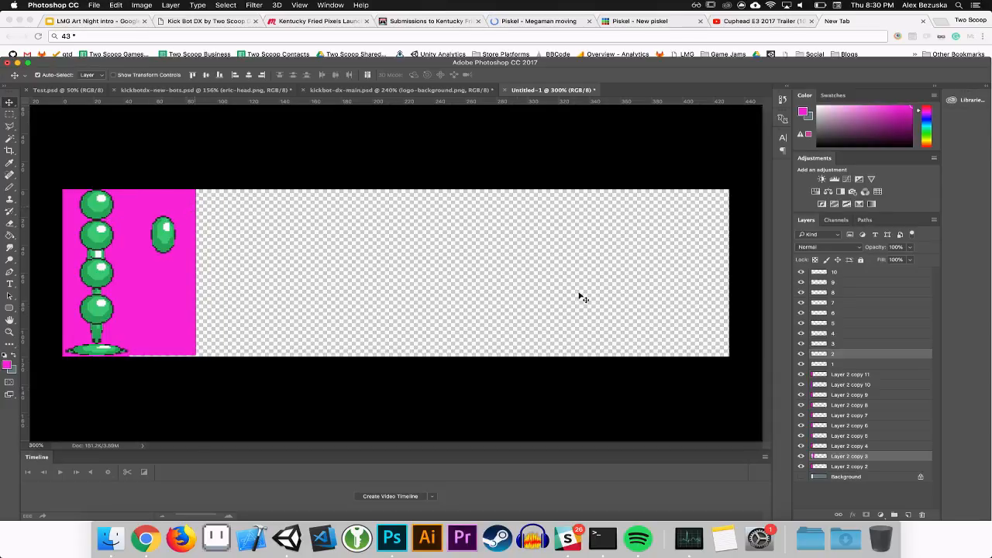
Move ball layer 3 with Layer 2 copy 4 into the third frame, and nudge the second frame down flush with the canvas bottom
left_click(859, 446)
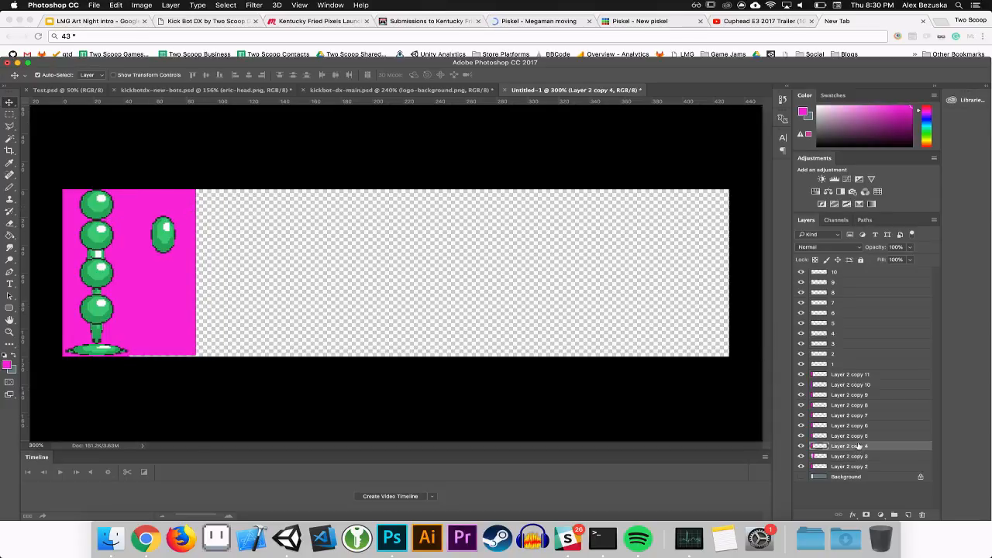
left_click(830, 342)
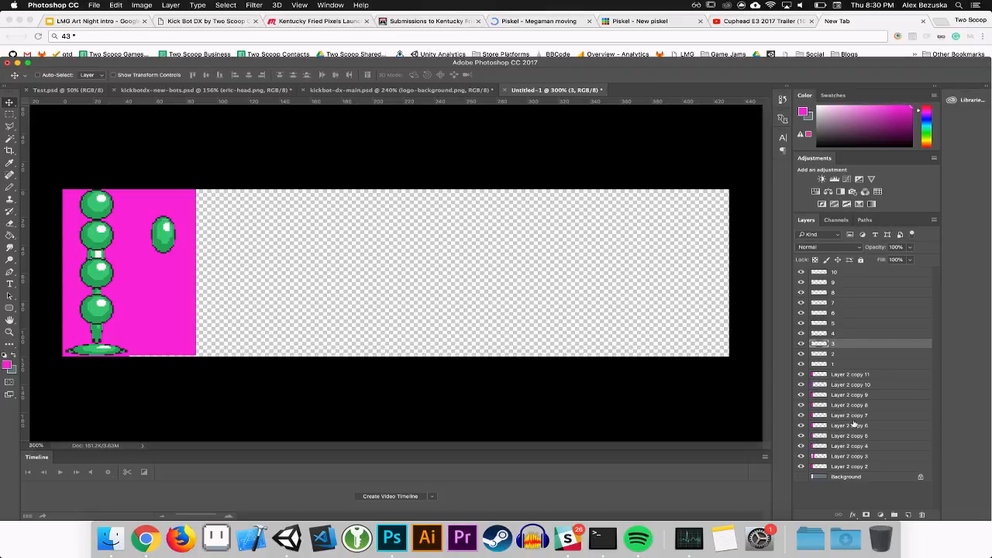
left_click(857, 446, "super")
left_click_drag(255, 263, 264, 264)
left_click_drag(124, 263, 221, 265)
left_click(174, 278)
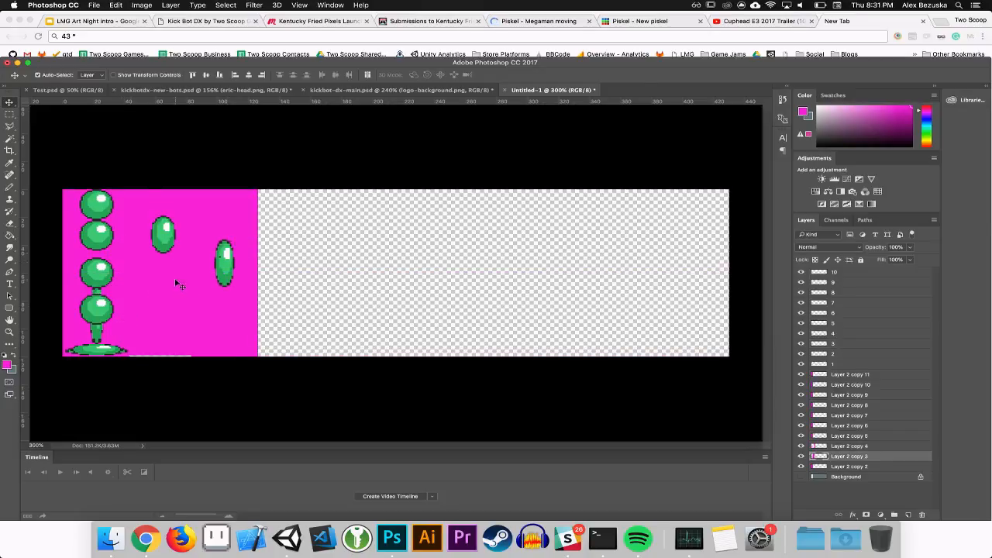
left_click(168, 235, "shift")
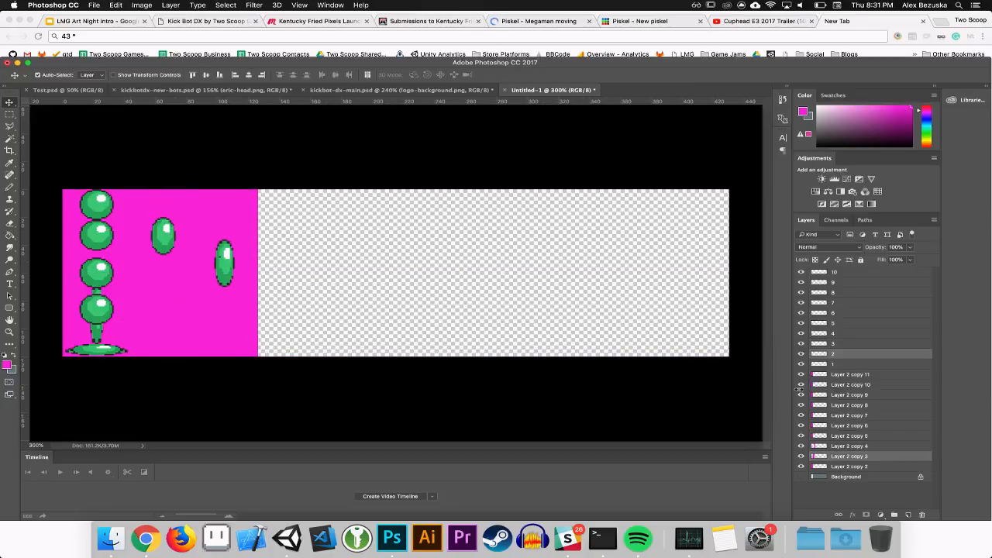
Move ball layer 4 together with Layer 2 copy 5 right into the fourth frame, beside the third magenta strip
left_click(854, 436)
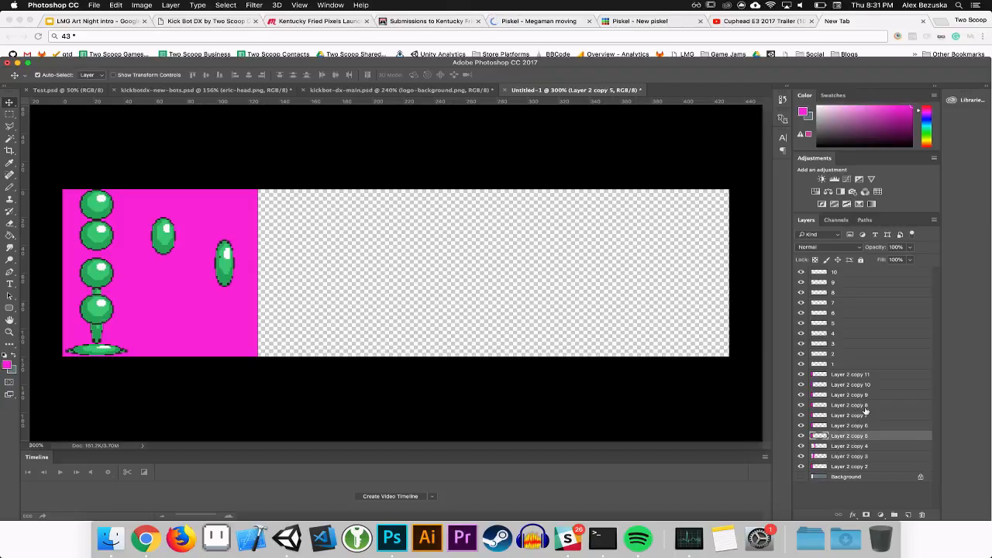
left_click(832, 335)
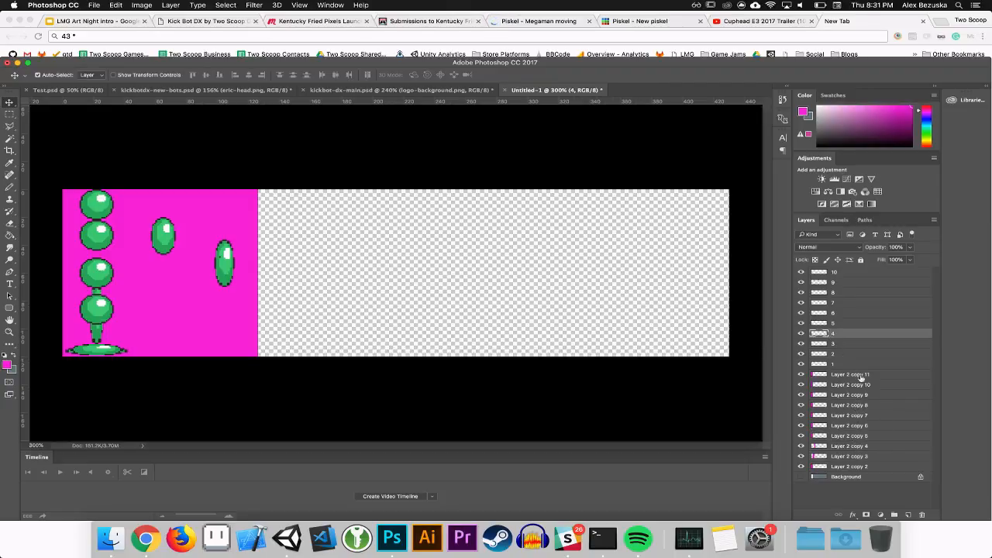
left_click(857, 437)
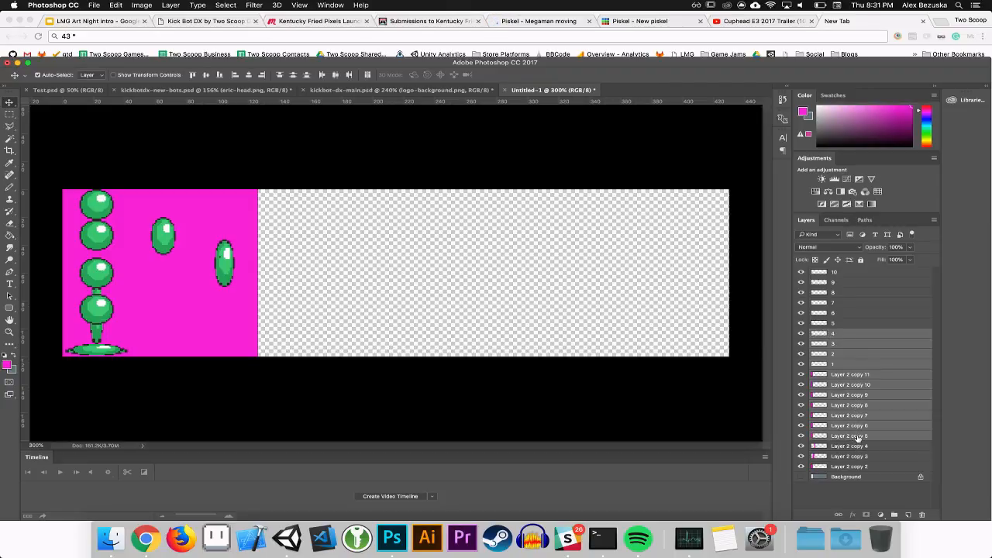
left_click(833, 334, "super")
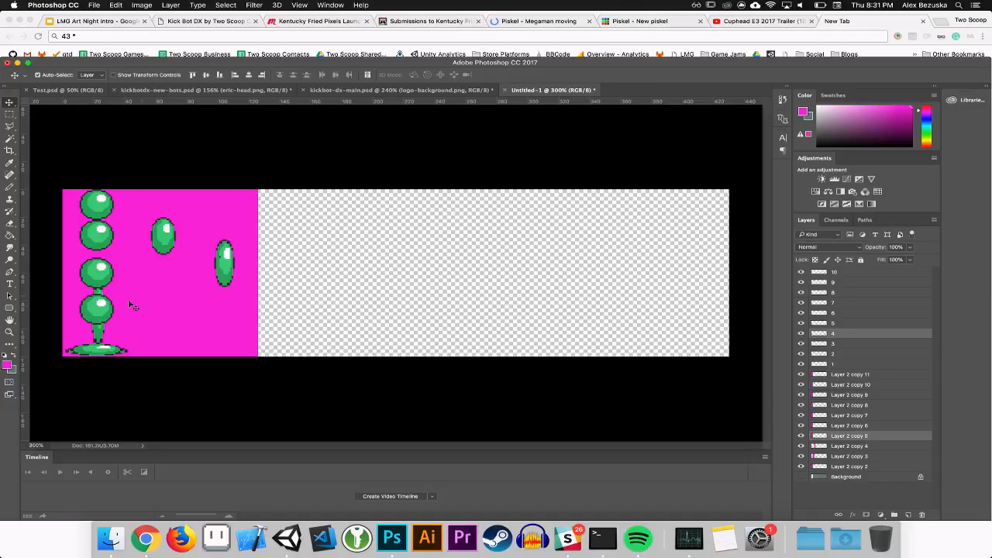
left_click_drag(112, 297, 291, 297)
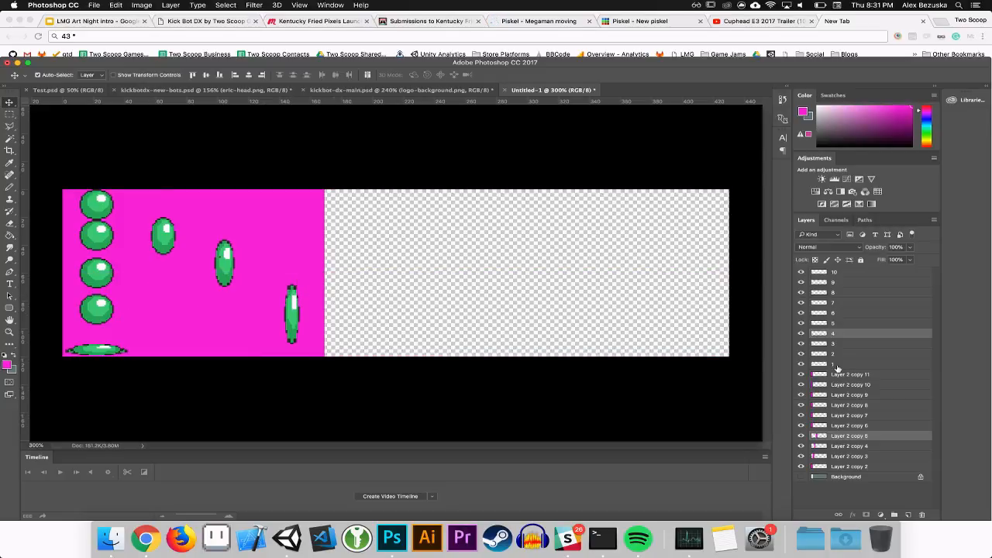
Select ball layer 5 together with its magenta backing, Layer 2 copy 6
left_click(833, 325)
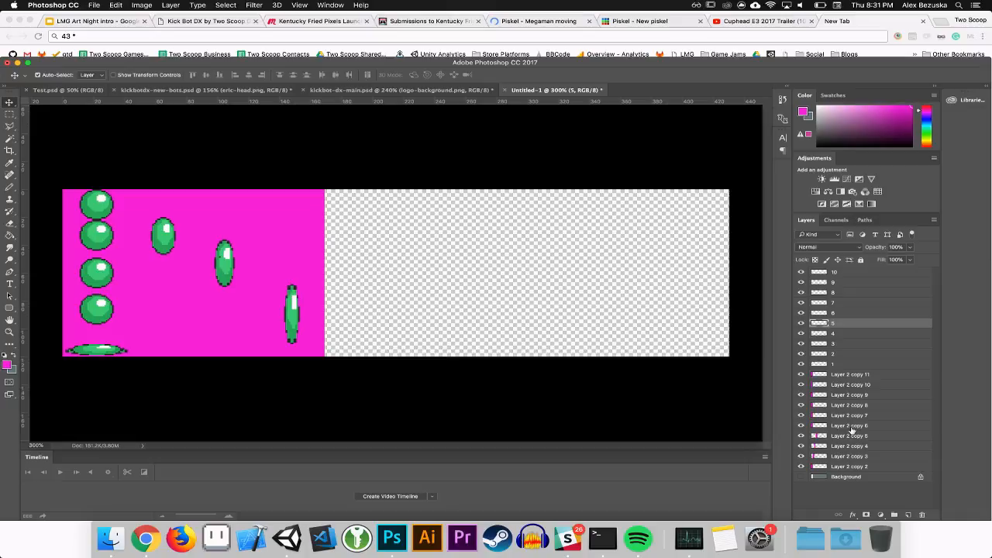
left_click(851, 426, "super")
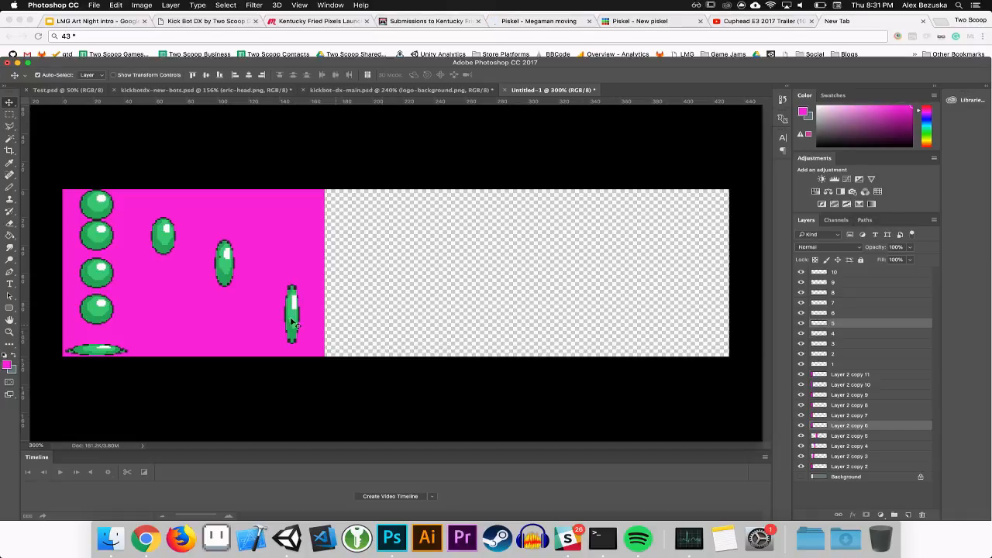
left_click_drag(126, 324, 389, 336)
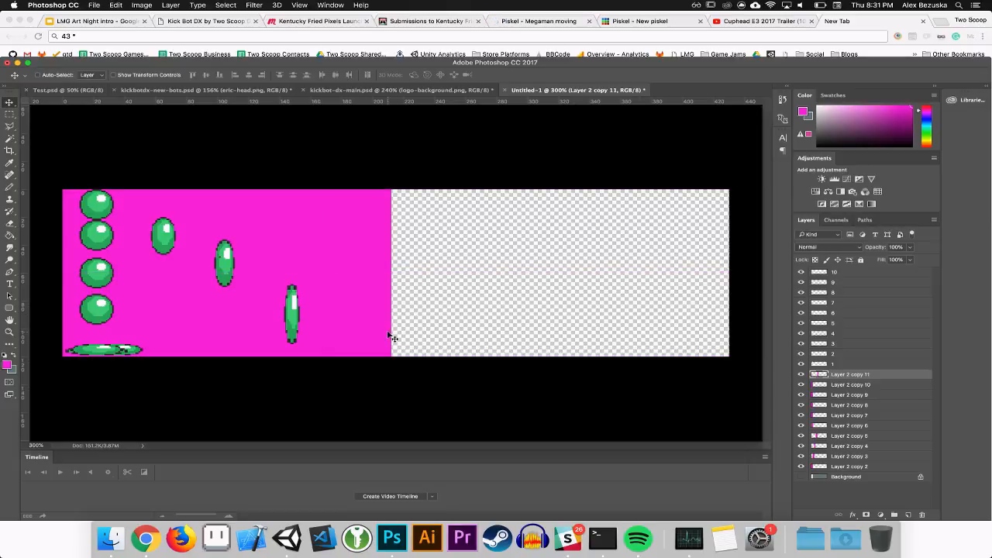
key("ctrl+z")
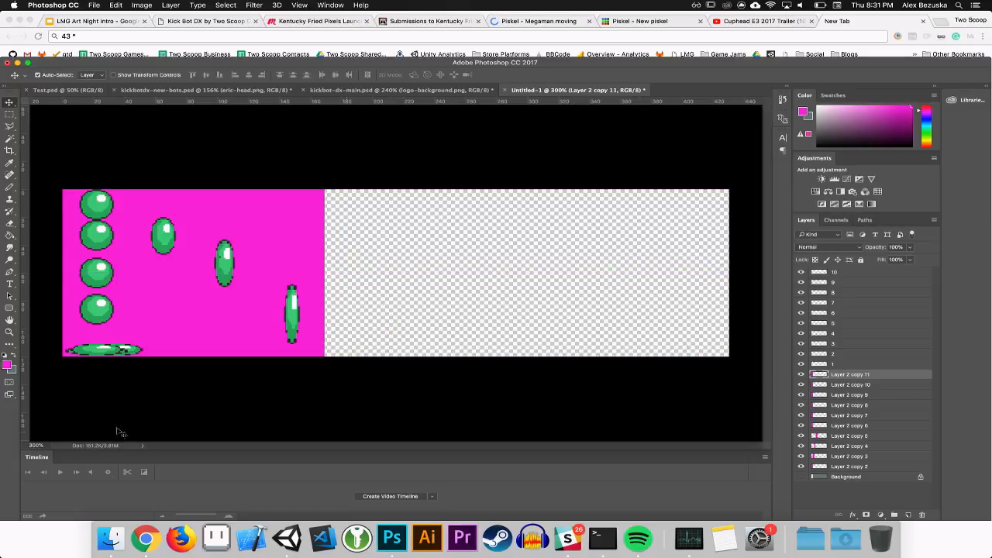
key("super+z")
key("super+z")
Move layer 5 and its pink background, Layer 2 copy 6, directly to the right of the fourth ball frame
left_click(837, 324)
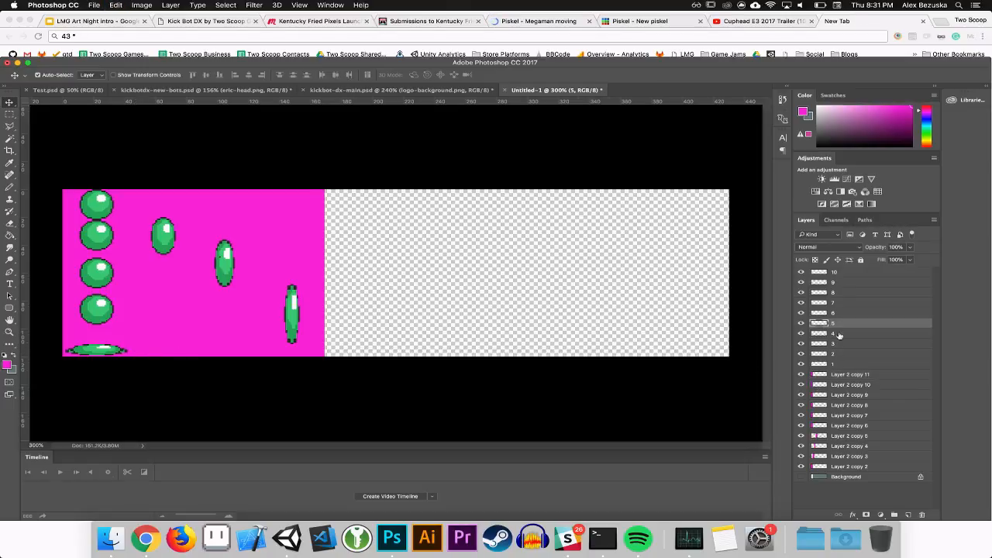
left_click(853, 426, "super")
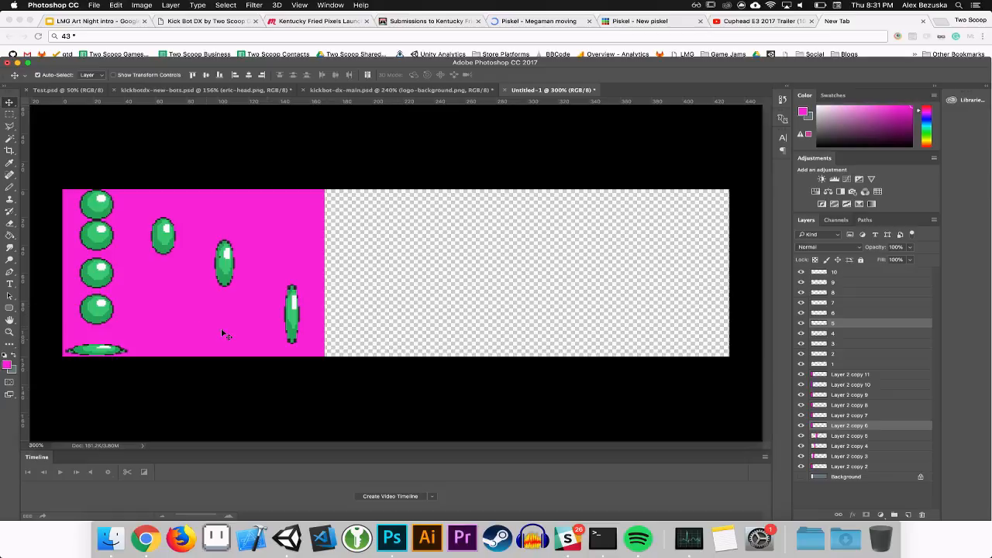
left_click_drag(140, 346, 366, 351)
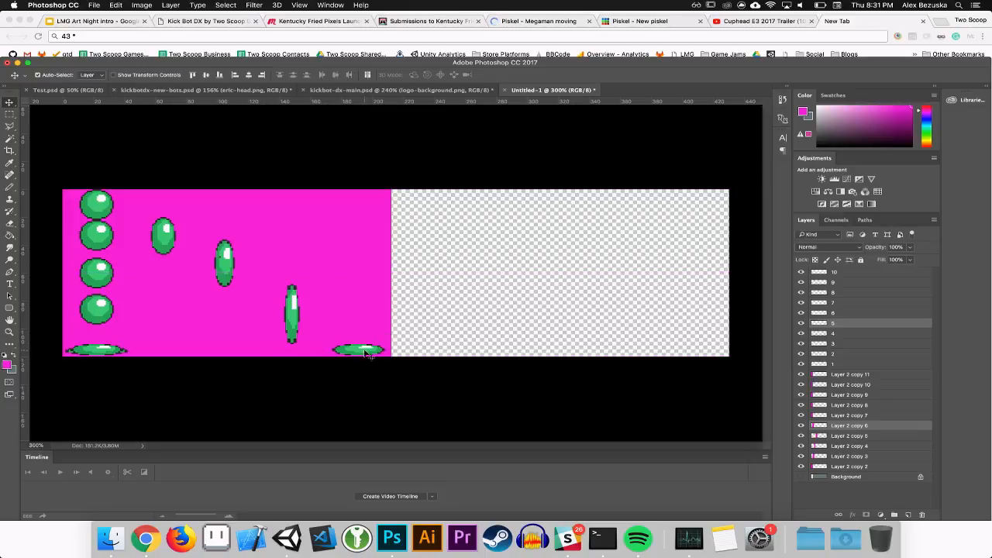
Move layer 6 together with its pink background, Layer 2 copy 11, to the right of the fifth frame
left_click(126, 352)
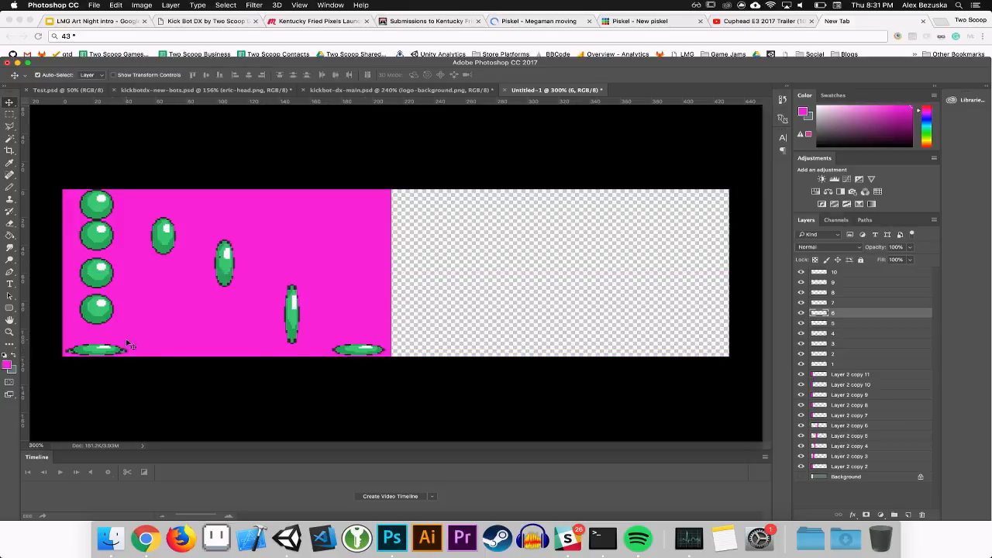
left_click(122, 343, "shift")
key("Right")
key("Right")
key("Right")
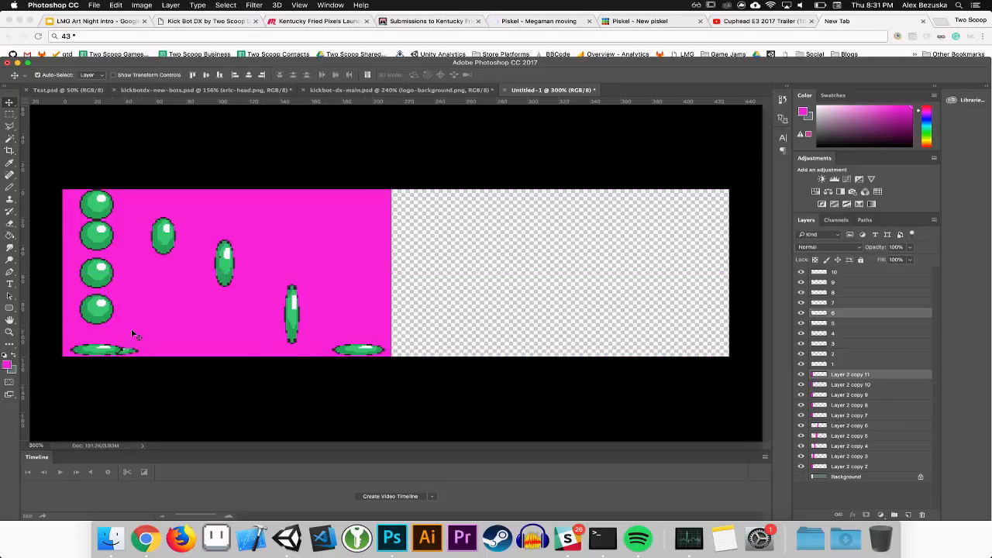
left_click_drag(170, 325, 443, 339)
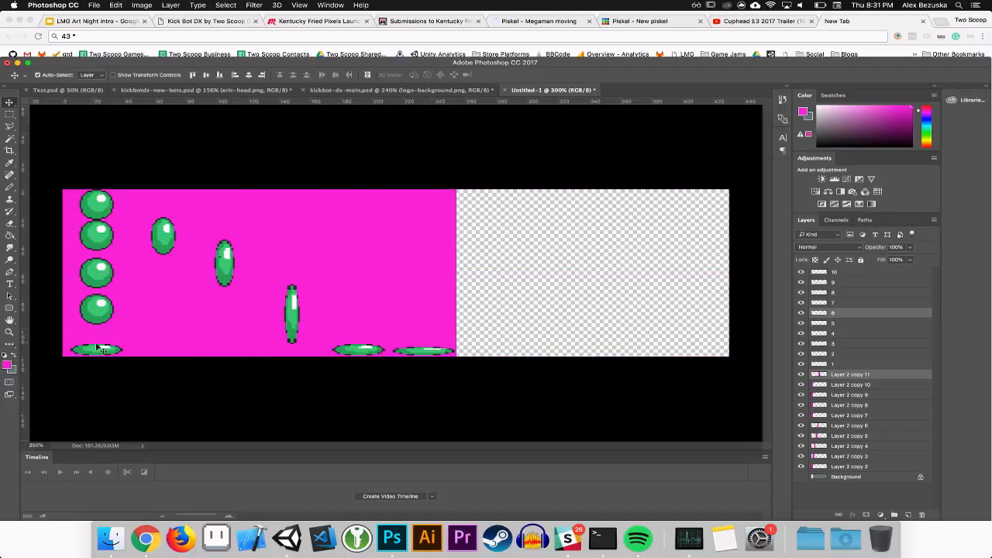
Move ball layers 7 and 8 with their pink backgrounds to the right as the seventh and eighth frames of the strip
left_click(122, 343)
left_click_drag(123, 343, 508, 344)
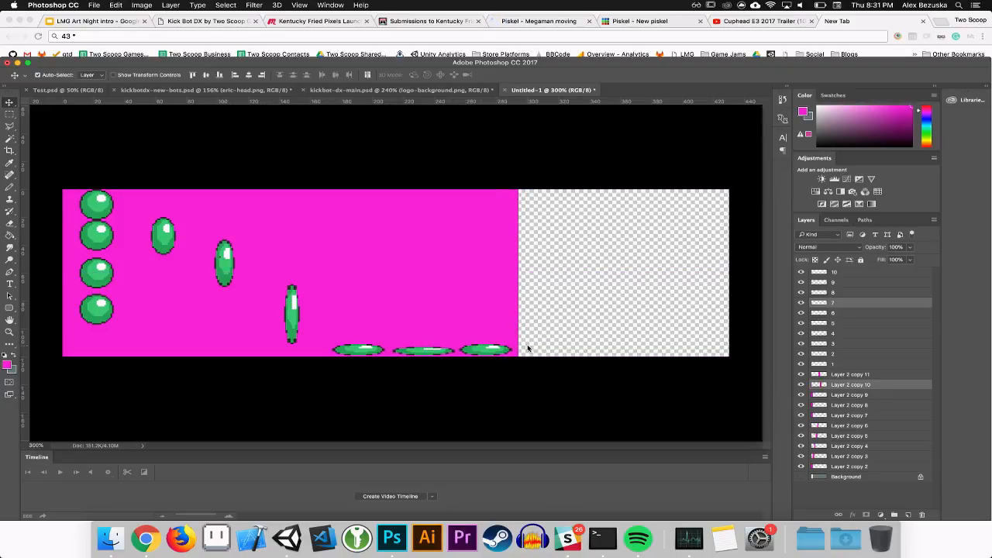
left_click(107, 304)
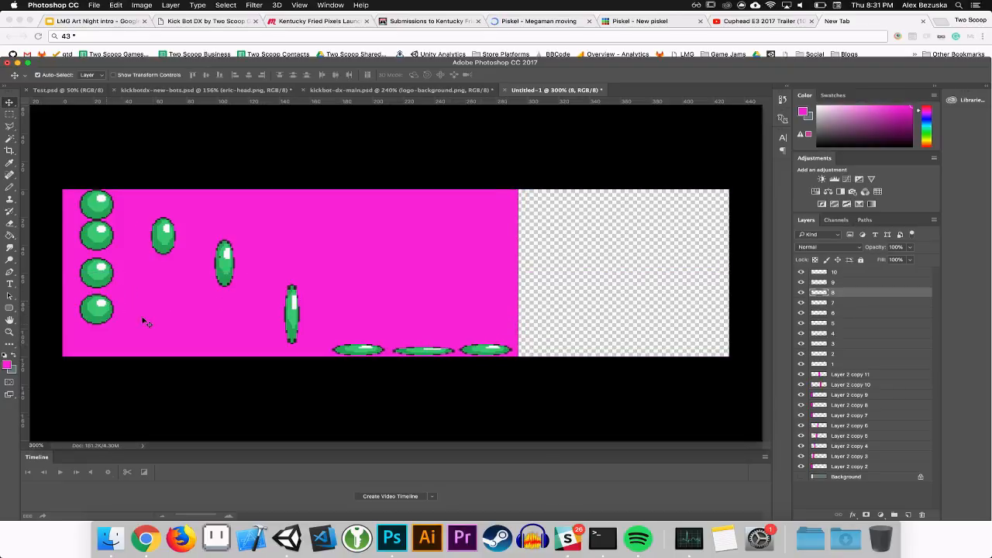
left_click_drag(117, 332, 575, 330)
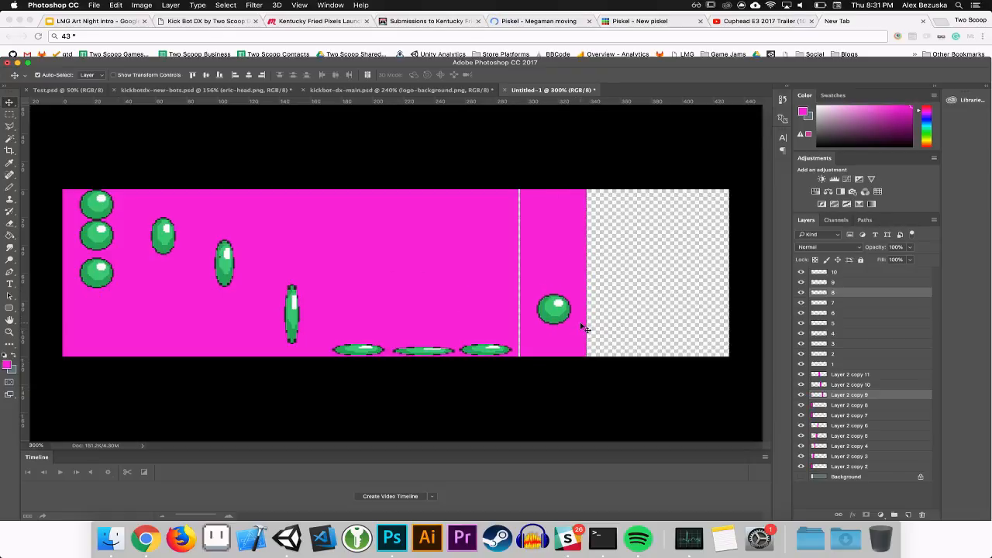
Move ball layers 9 and 10 with their pink backgrounds to the right as the ninth and tenth frames
left_click(100, 280)
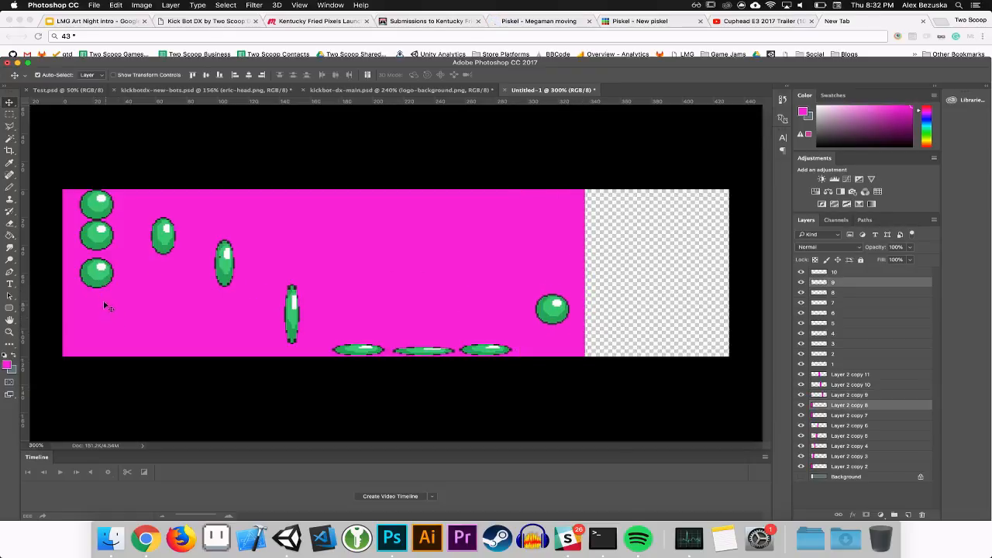
left_click_drag(100, 286, 622, 281)
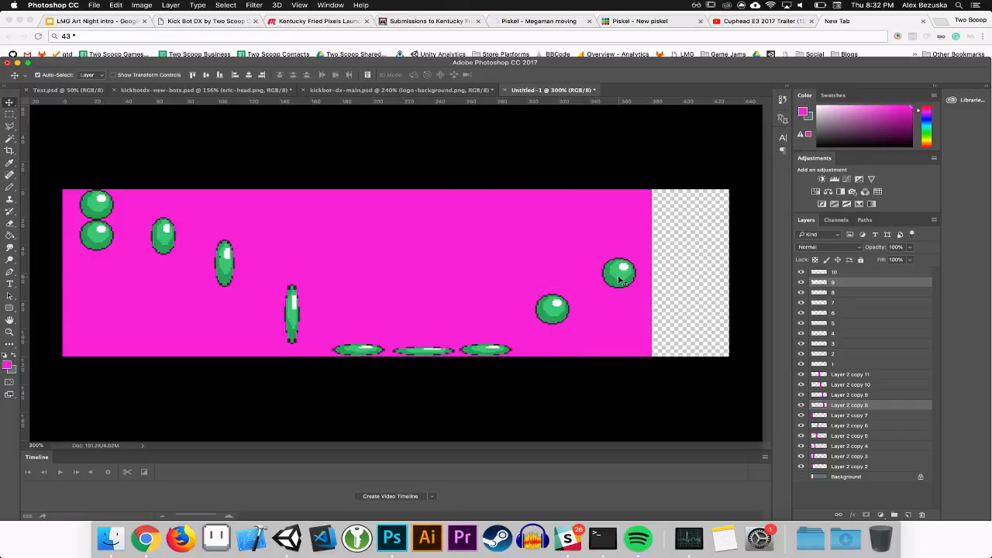
left_click_drag(105, 279, 692, 292)
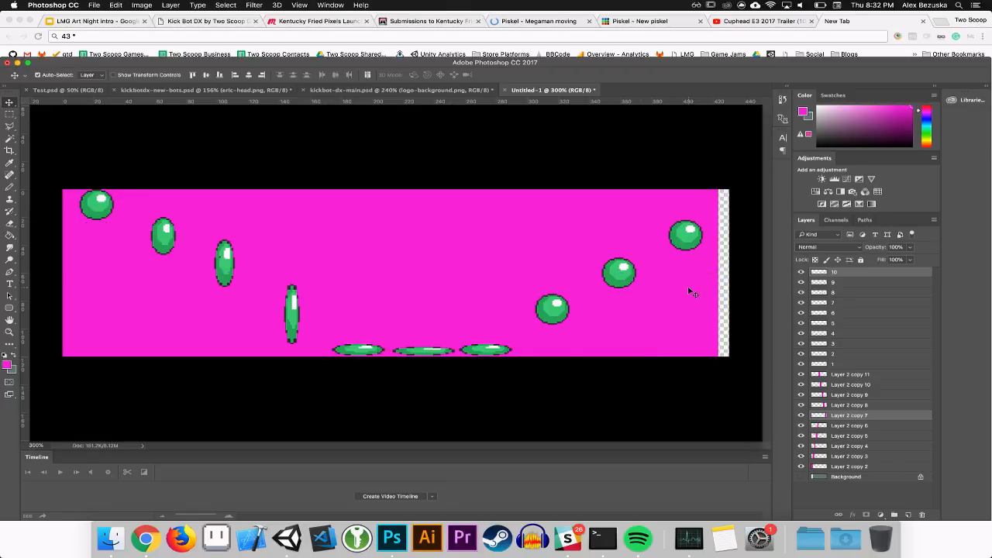
Nudge the tenth frame right until its pink background meets the right edge of the canvas
key("Right")
key("Right")
key("Right")
key("Right")
key("Right")
key("Left")
key("Left")
key("Left")
key("Left")
key("Right")
key("Right")
key("Right")
key("Right")
key("Right")
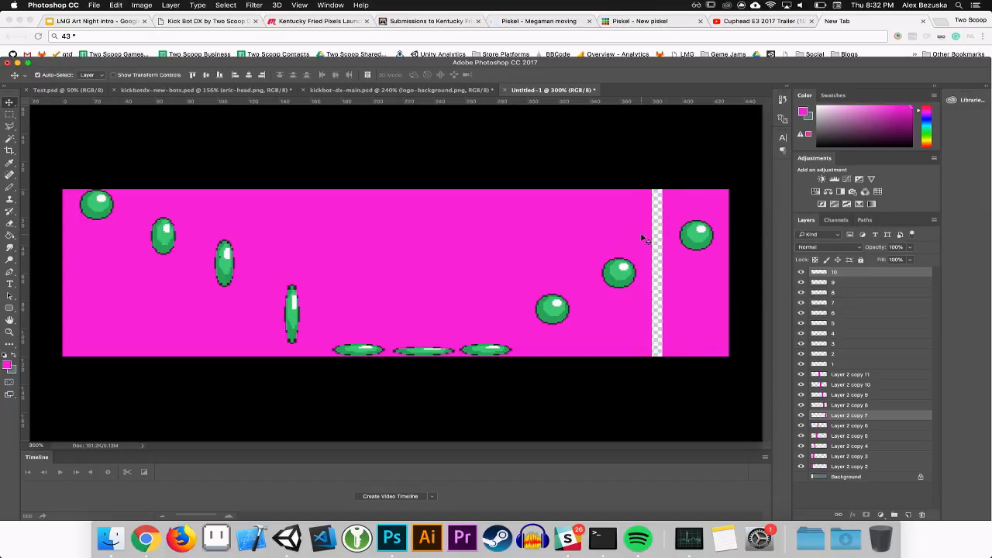
Nudge layer 9 and its pink background right to close the gap beside the tenth frame
left_click(620, 277)
left_click(623, 272, "shift")
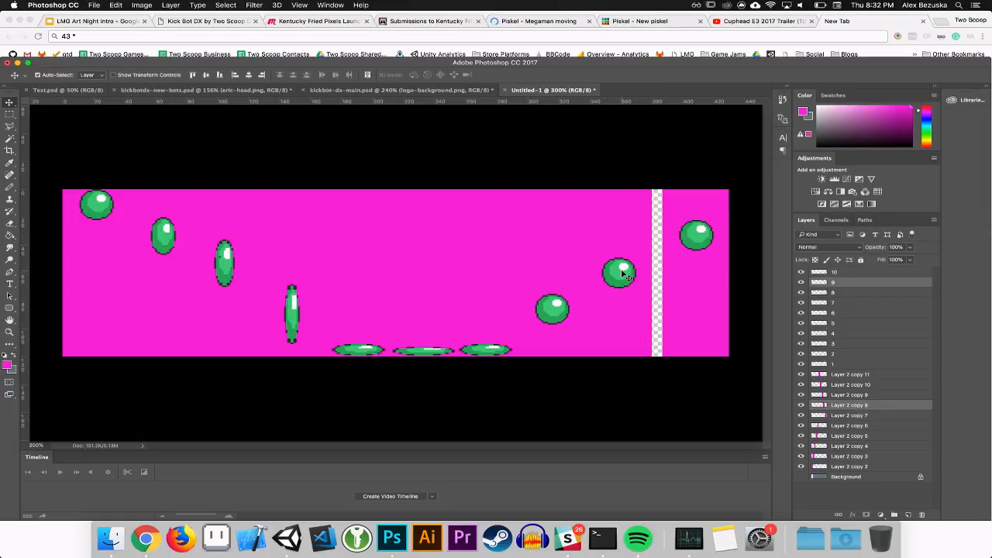
key("Right")
key("Right")
key("Right")
key("Right")
key("Right")
key("Right")
key("Right")
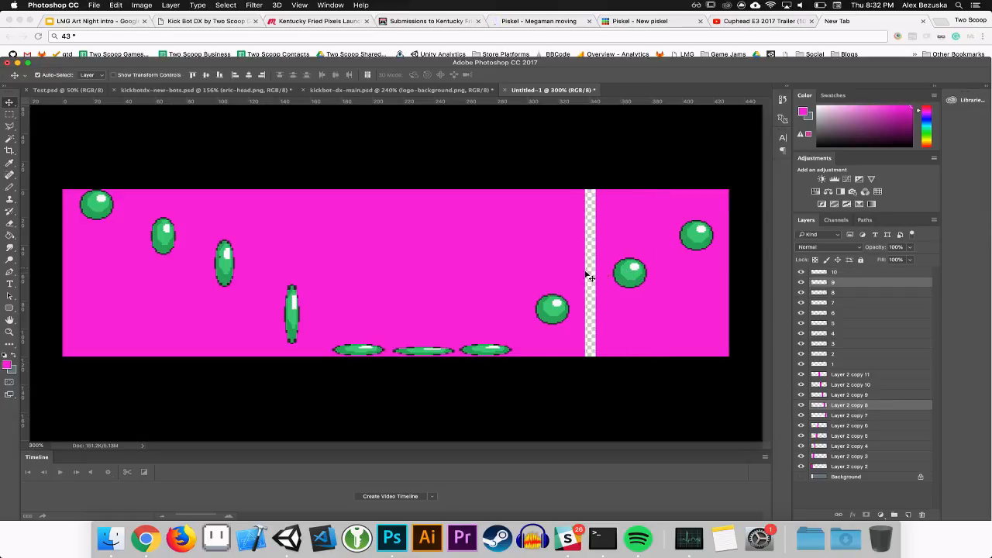
Nudge layer 8 and its pink background right until they butt against the ninth frame
left_click(556, 310)
left_click(566, 252, "shift")
key("Right")
key("Right")
key("Right")
key("Right")
key("Right")
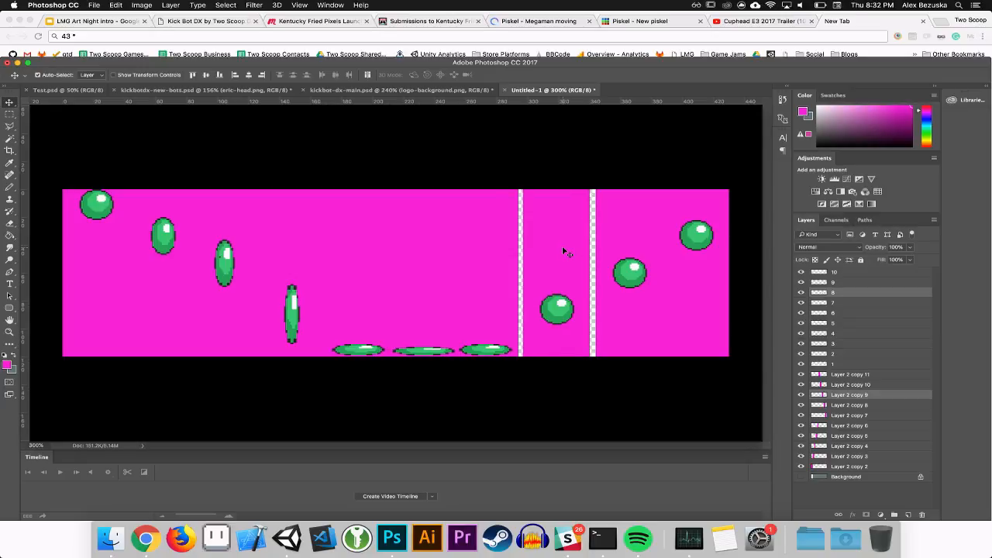
Nudge layer 7 and its pink background right to close the gap beside the eighth frame
left_click(496, 349)
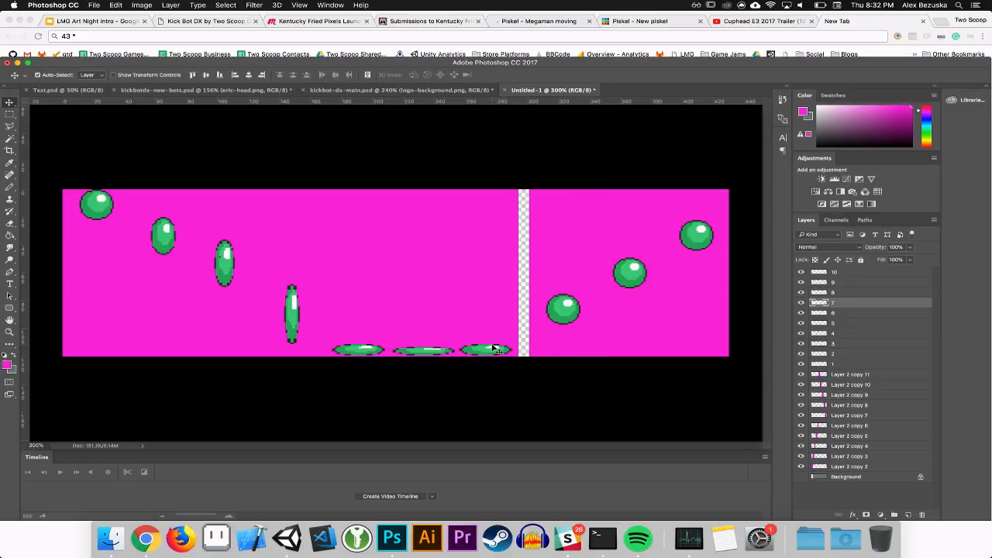
left_click(494, 319, "shift")
key("Right")
key("Right")
key("Right")
key("Right")
key("Right")
key("Right")
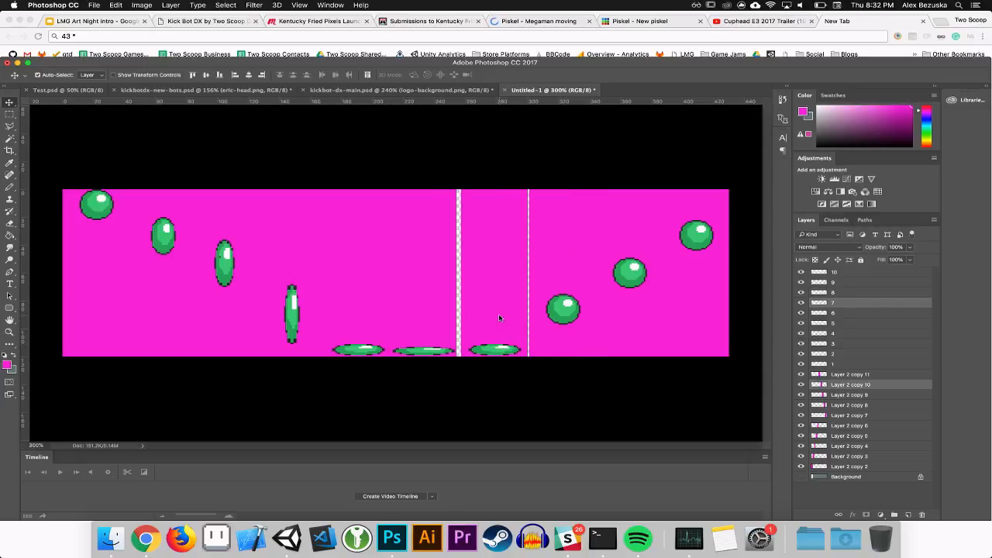
Nudge layer 6 and its pink background right until they meet the seventh frame
left_click(443, 353)
left_click(445, 322, "shift")
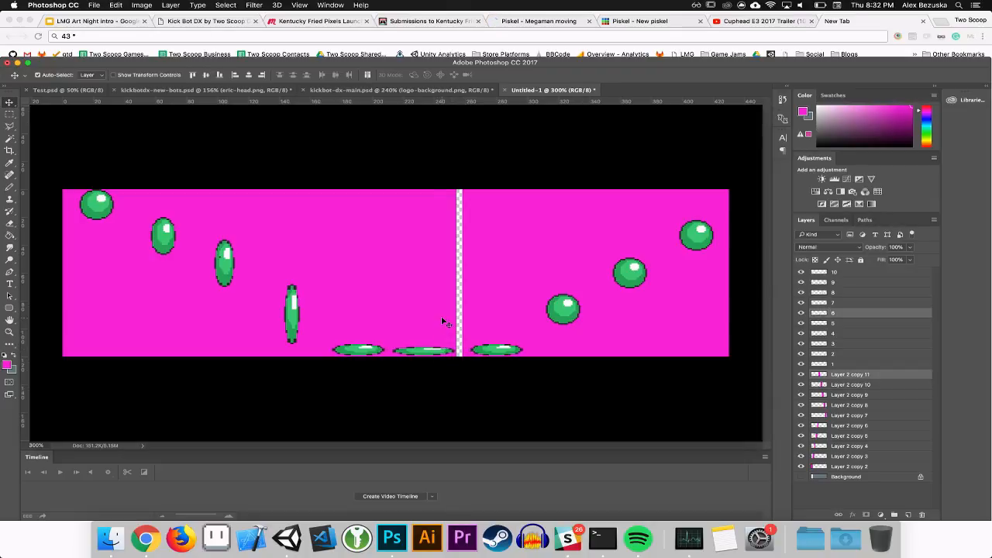
key("Right")
key("Right")
key("Right")
key("Right")
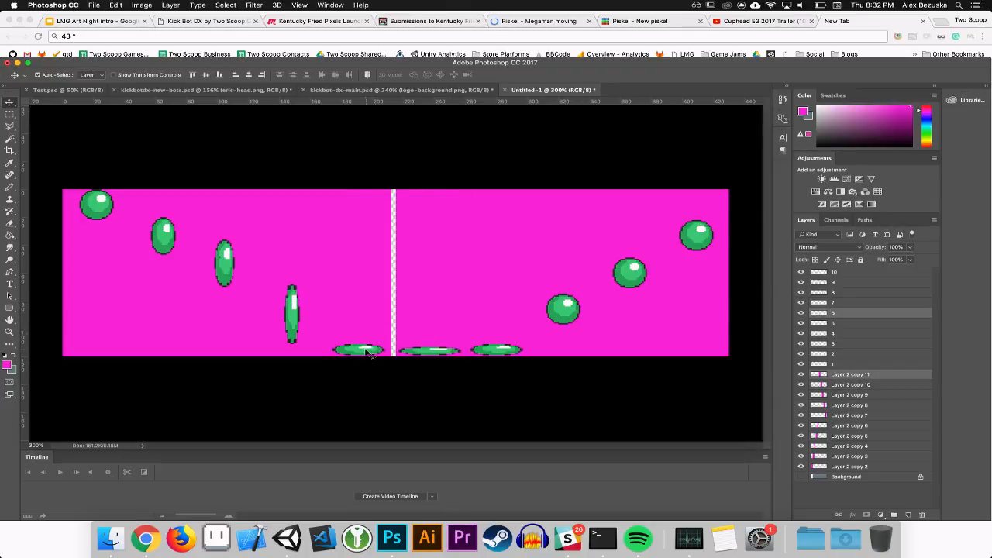
Nudge layer 5 and its pink background right to close the gap beside the sixth frame
left_click(369, 353)
left_click(391, 327, "shift")
key("Right")
key("Right")
key("Right")
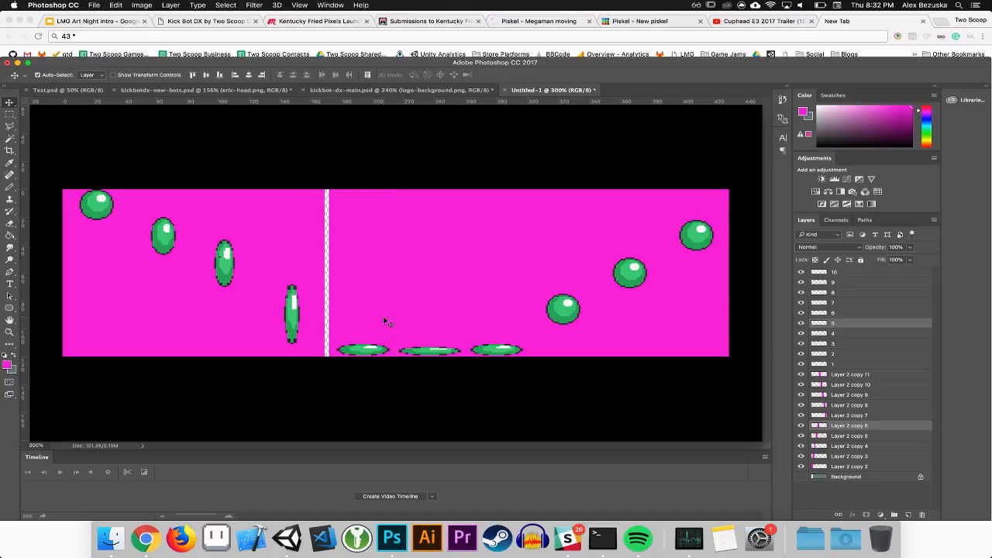
Nudge layer 4 and its pink background right until they meet the fifth frame
left_click(293, 313)
left_click(310, 244, "shift")
key("Right")
key("Right")
Nudge layer 3 and its pink background right to close the remaining gap beside the fourth frame
left_click(225, 263)
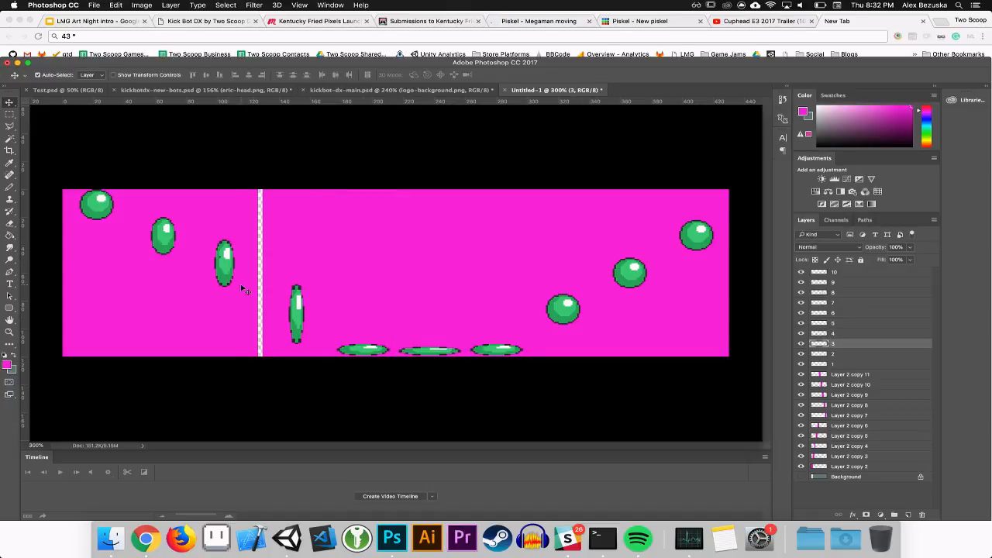
left_click(241, 285, "shift")
key("Right")
key("Right")
key("Right")
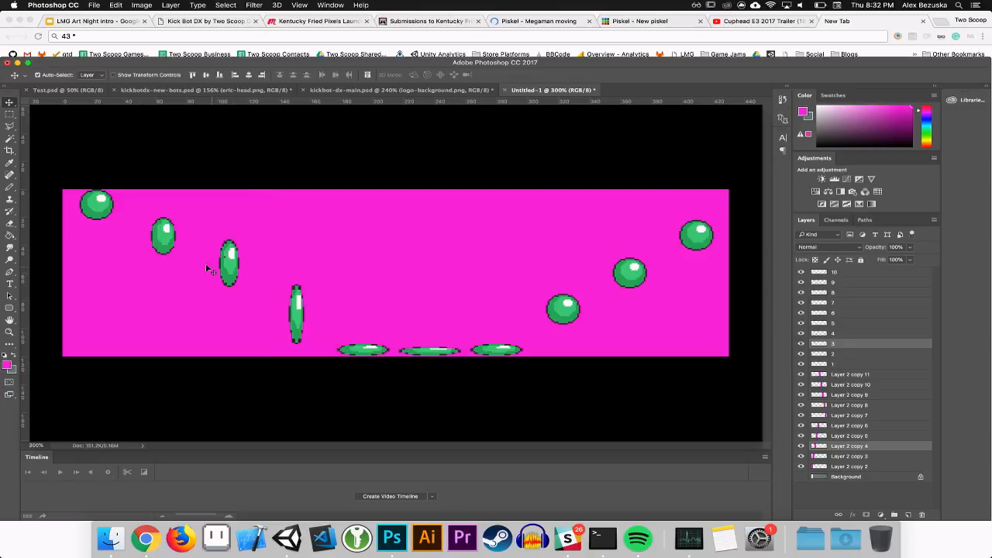
Sample the light green of the third ball, 38c874, as the foreground colour
left_click(10, 332)
left_click_drag(208, 235, 267, 300)
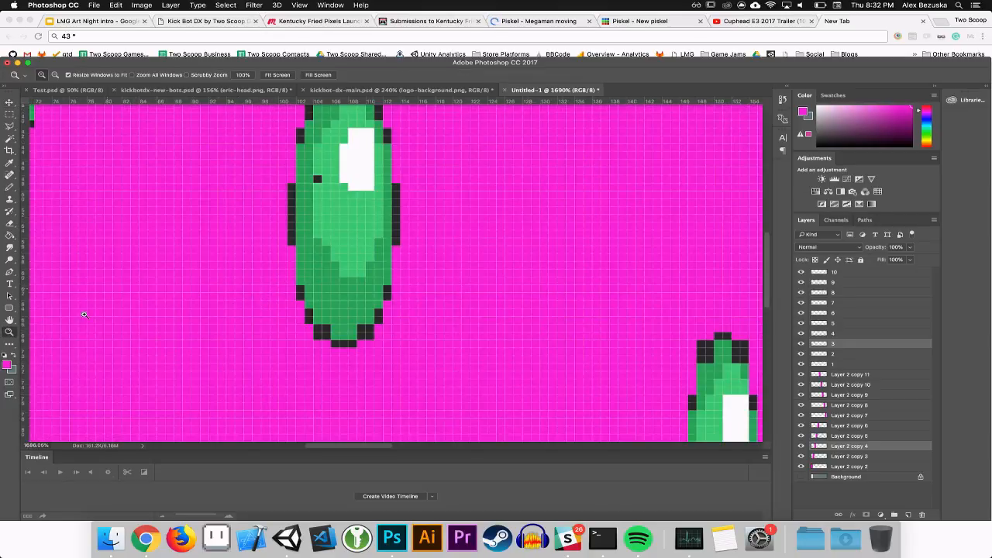
left_click(7, 365)
left_click(346, 215)
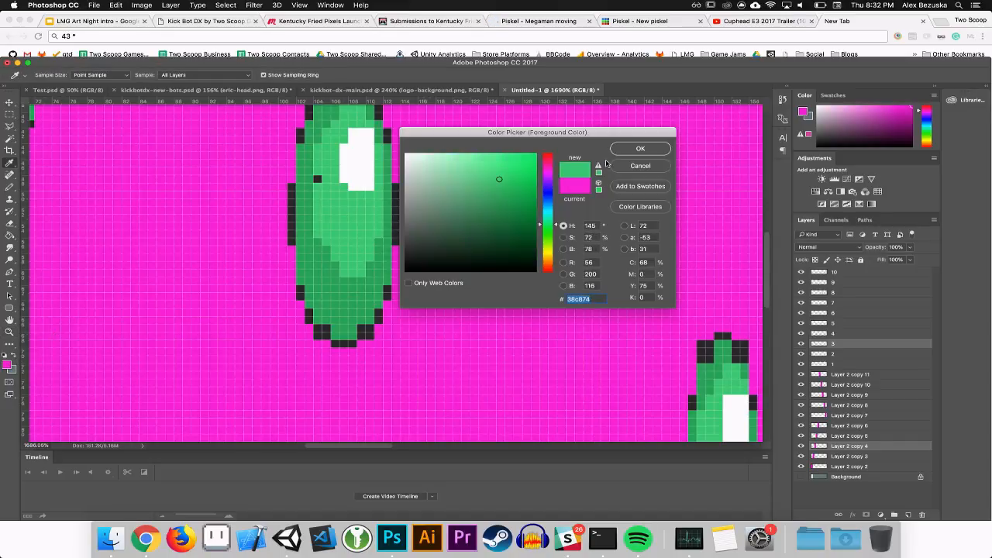
key("Return")
On layer 3, use the Pencil tool to paint over the stray dark pixel and the white highlight's corner pixels in light green
left_click(9, 186)
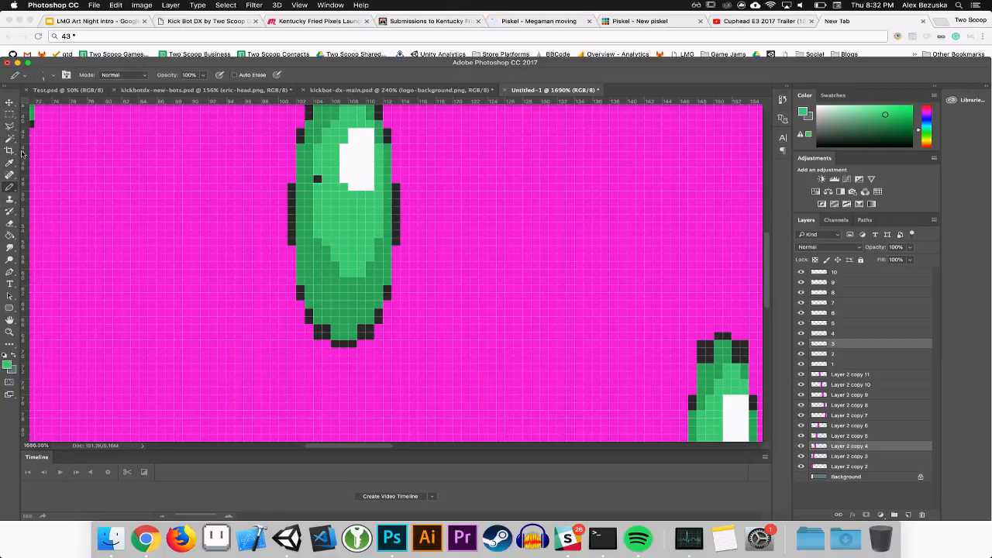
left_click(9, 102)
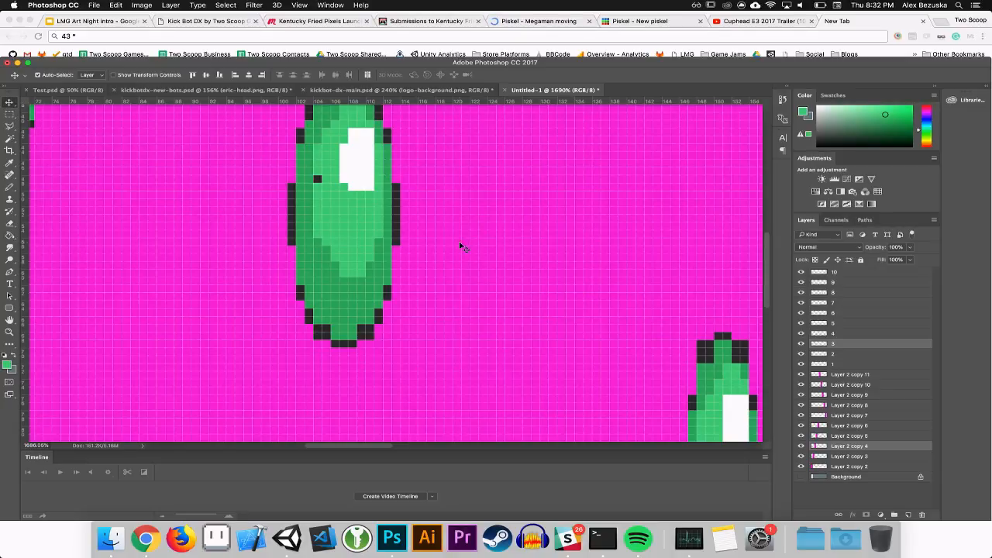
left_click(865, 388)
left_click(308, 252)
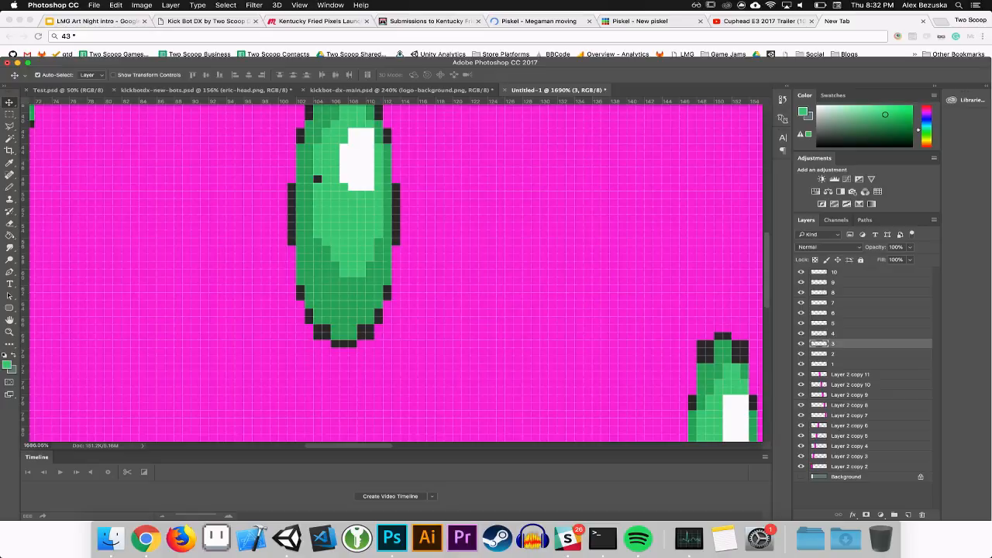
left_click(9, 187)
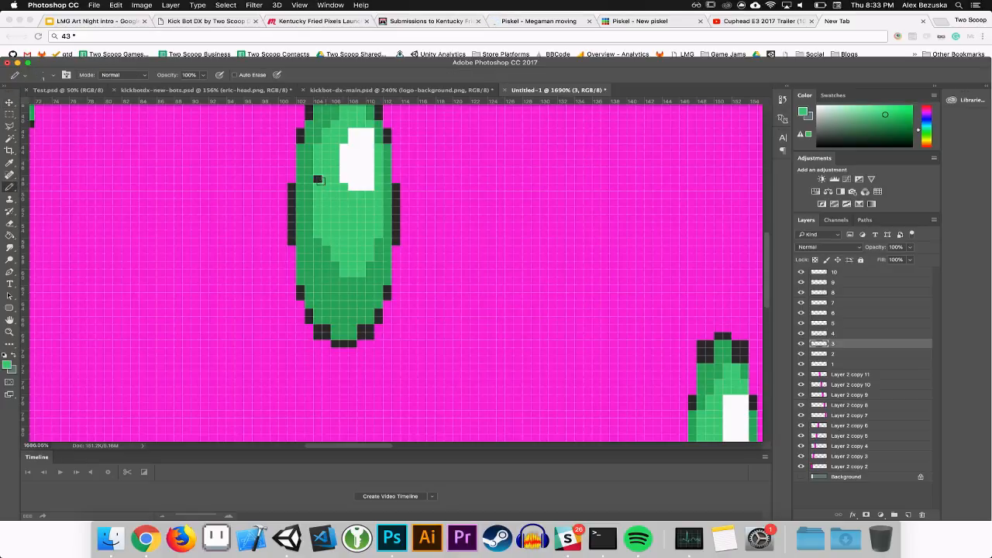
left_click(371, 186)
Delete the pink background layers from Layer 2 copy 11 to Layer 2 copy 2, along with the Background layer
left_click(9, 102)
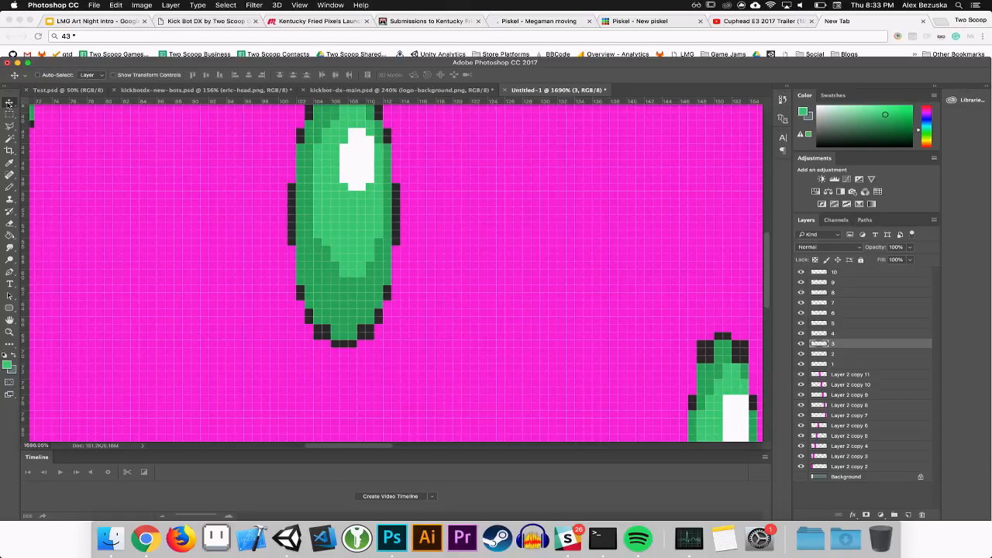
key("super+minus")
key("super+minus")
key("super+minus")
key("super+minus")
key("super+minus")
key("super+minus")
key("super+minus")
key("super+minus")
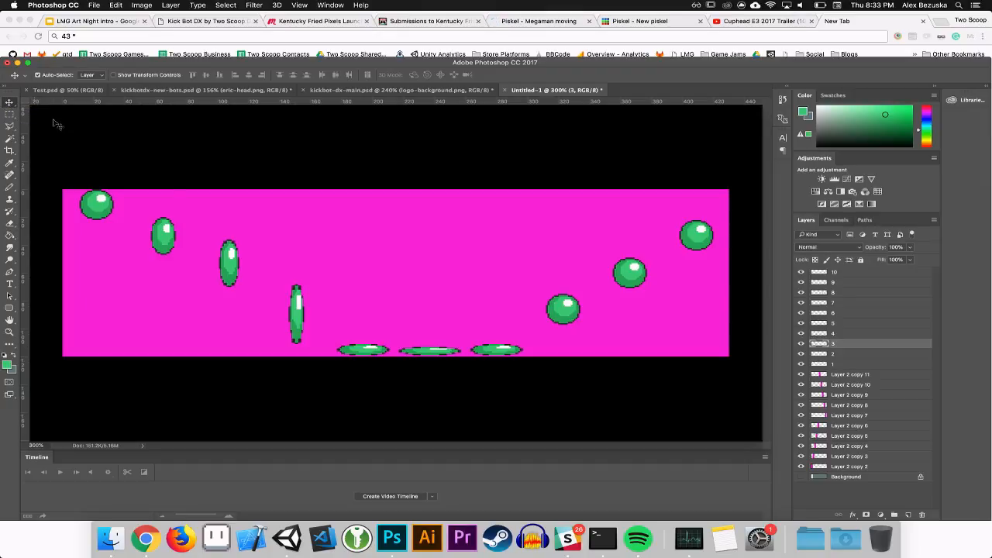
left_click(856, 466)
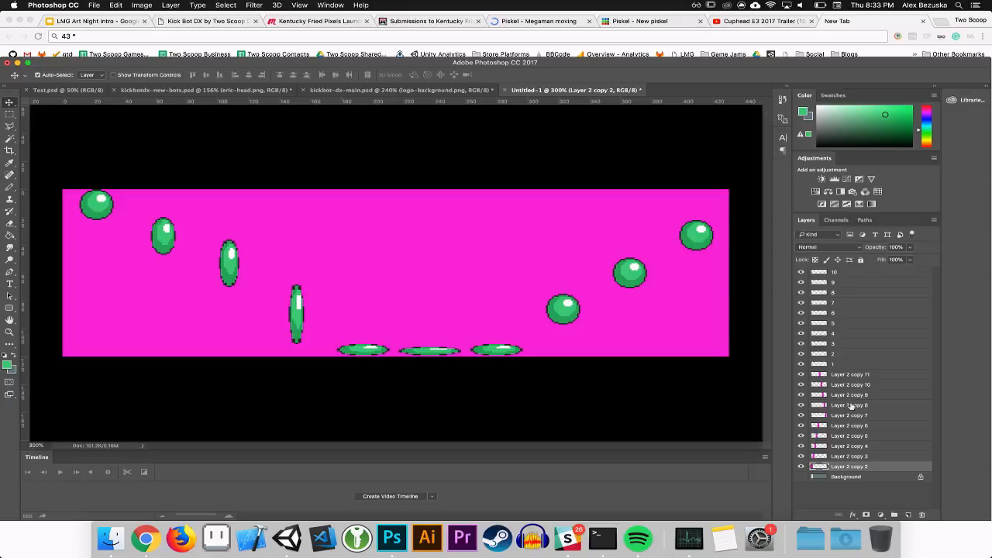
double_click(846, 374)
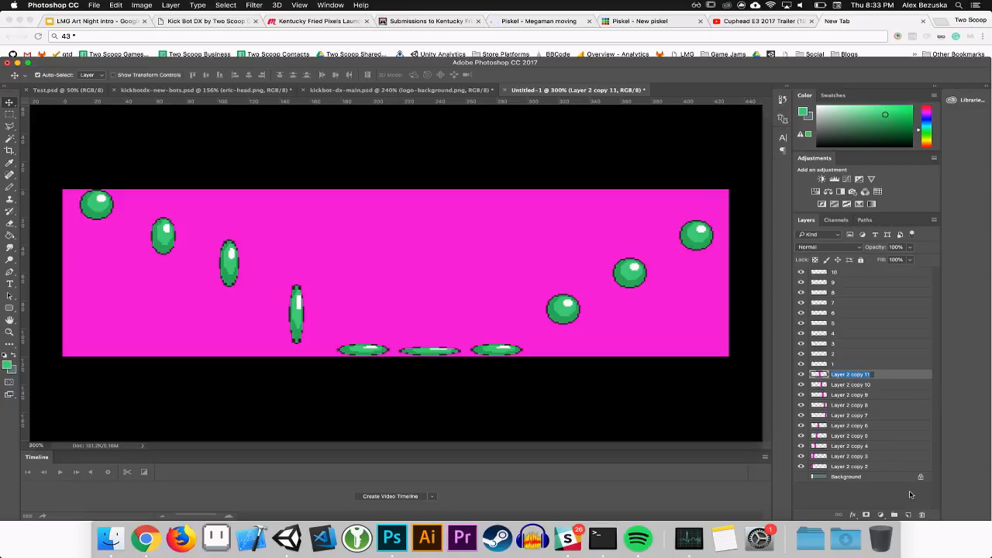
left_click(863, 466, "shift")
left_click_drag(863, 467, 922, 515)
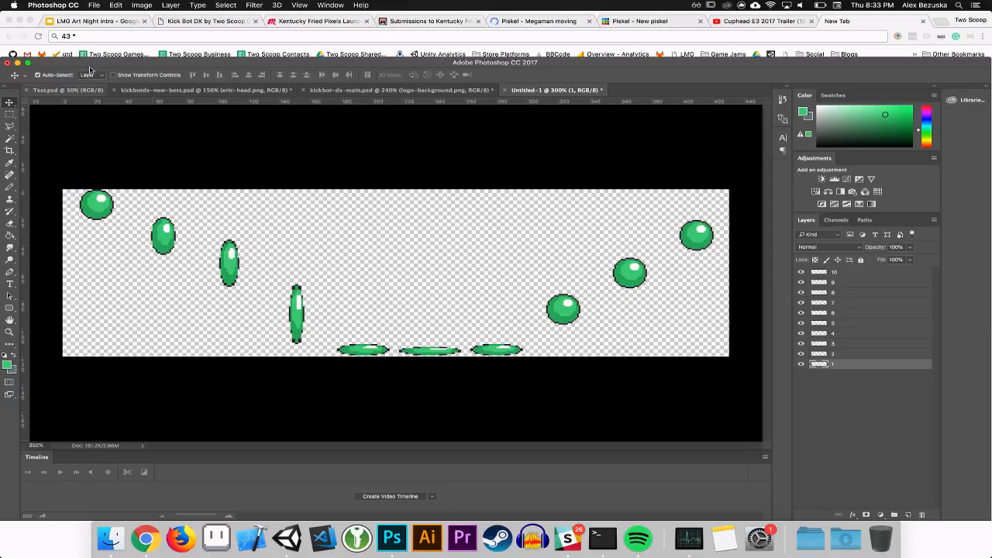
Export the sprite sheet with Save for Web (Legacy) as a transparent PNG-24 named ball-animation.png
left_click(93, 5)
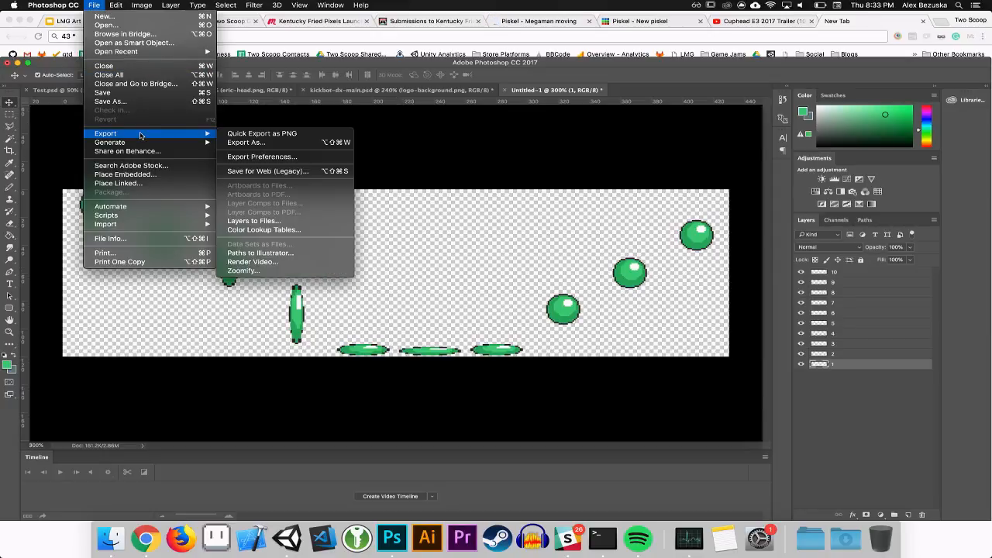
mouse_move(211, 137)
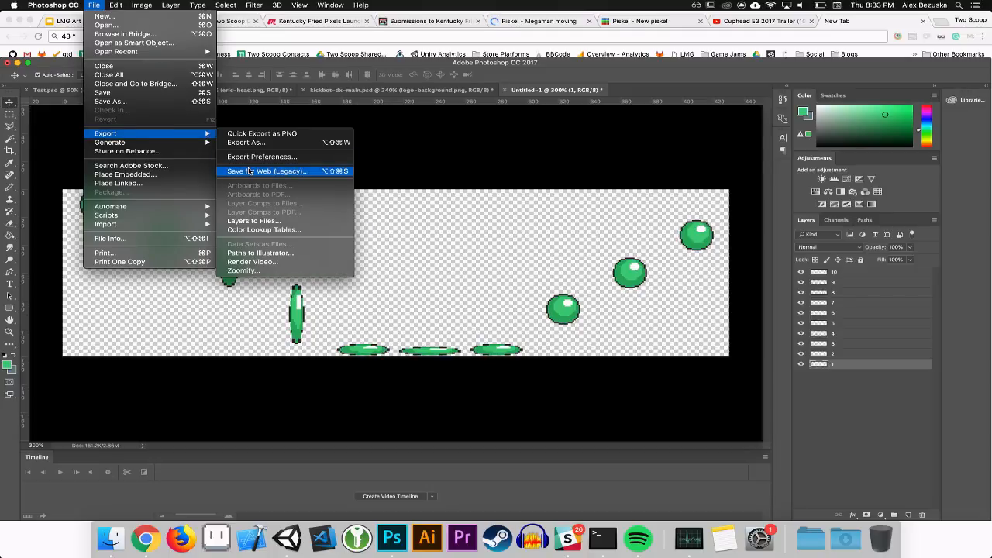
left_click(251, 171)
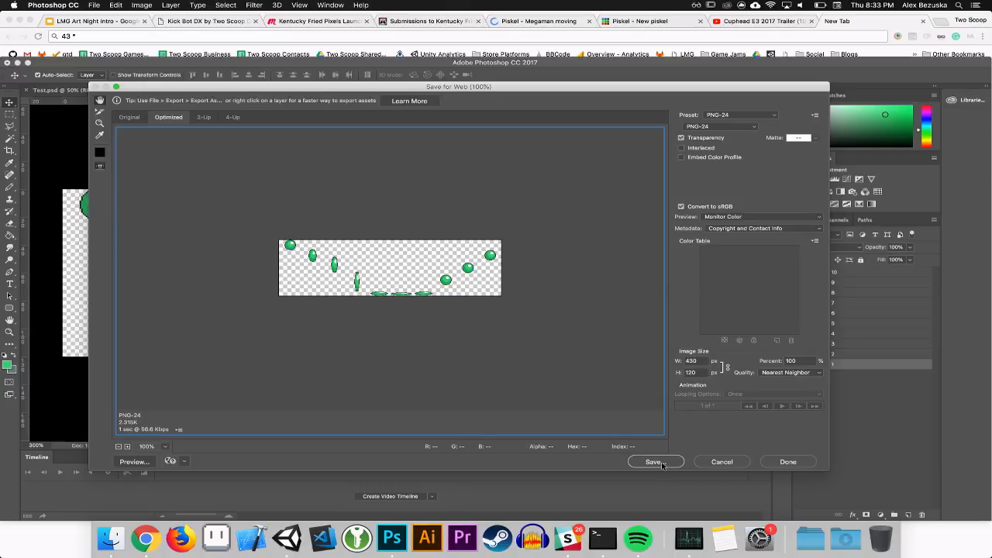
left_click(654, 462)
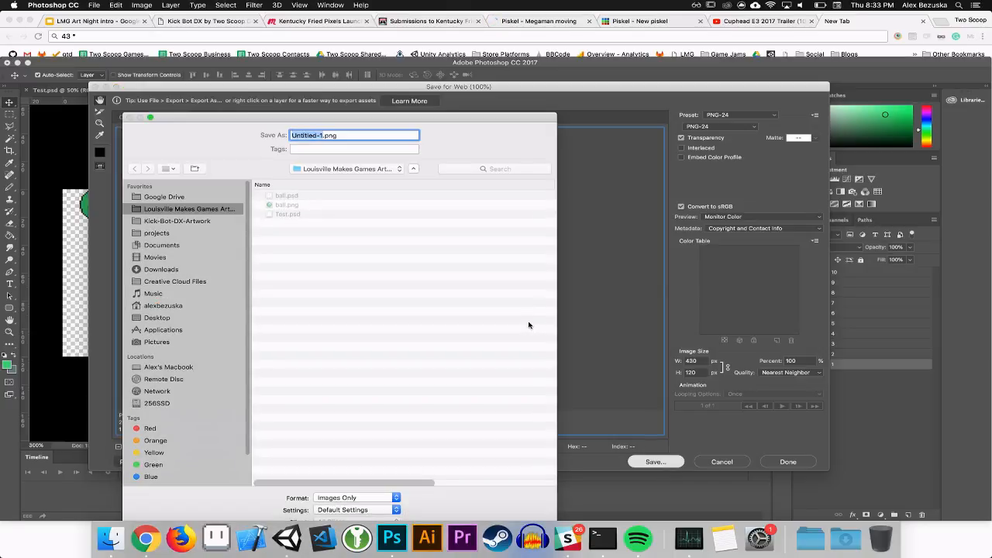
type("ball-animation")
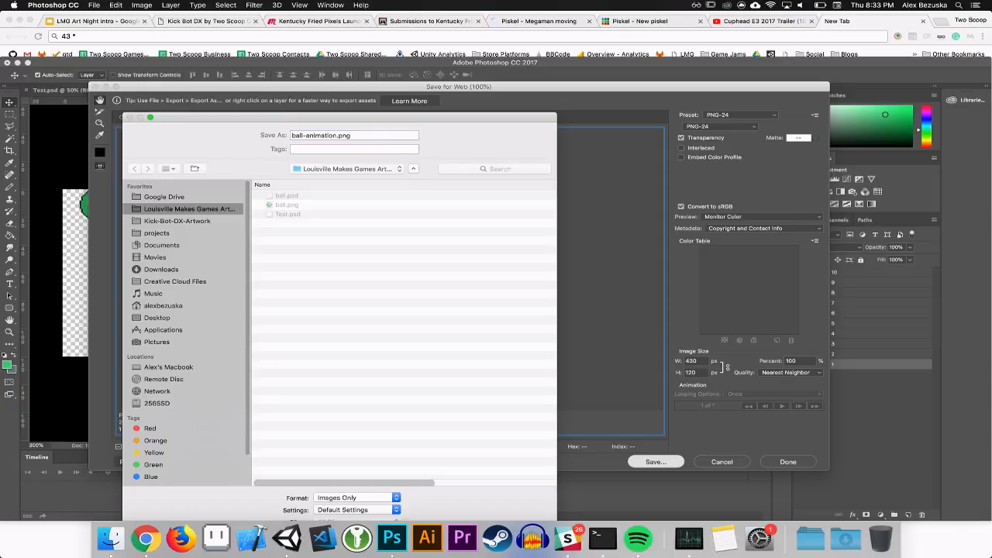
key("Return")
Switch to Unity and import ball-animation.png from Finder into the project's Sprites folder
left_click(287, 538)
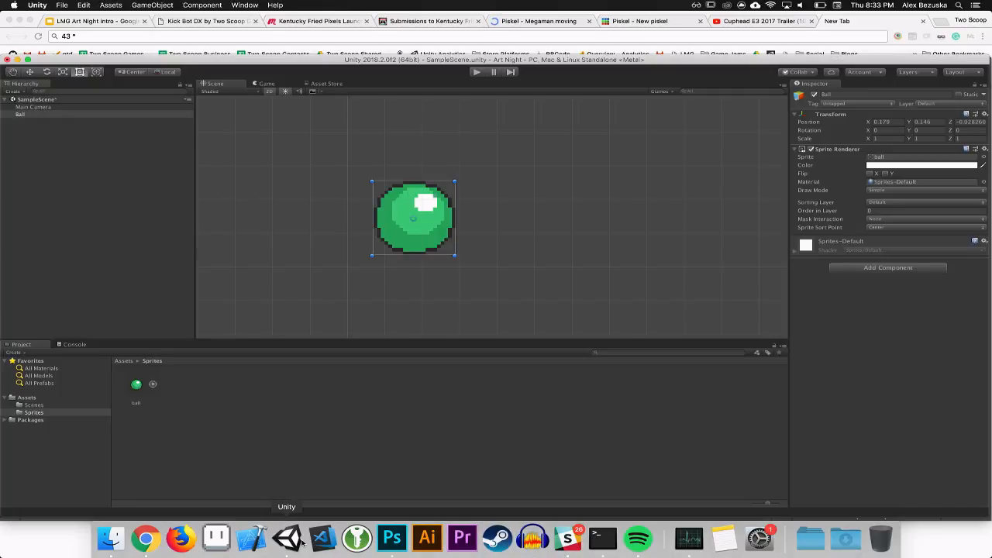
left_click(110, 538)
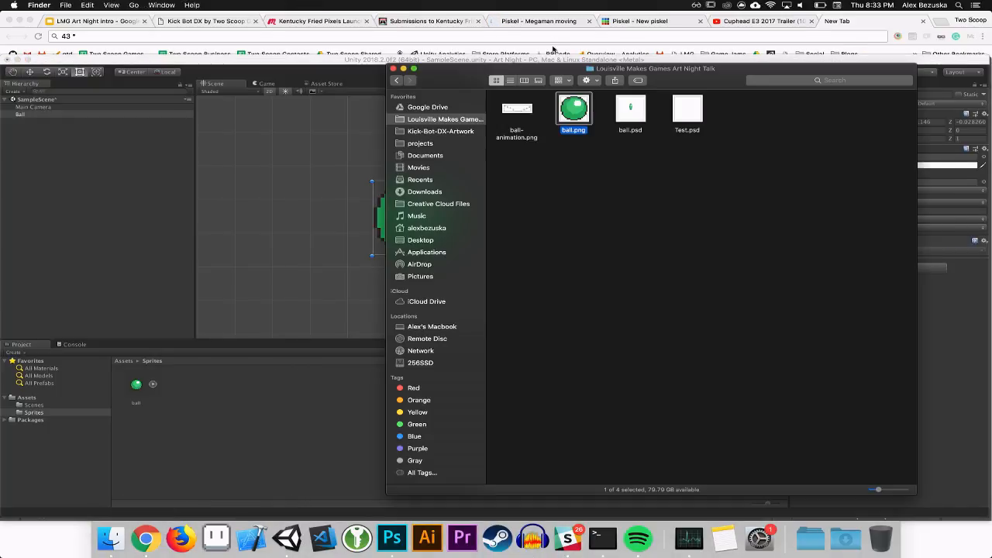
left_click_drag(508, 108, 246, 391)
left_click(249, 368)
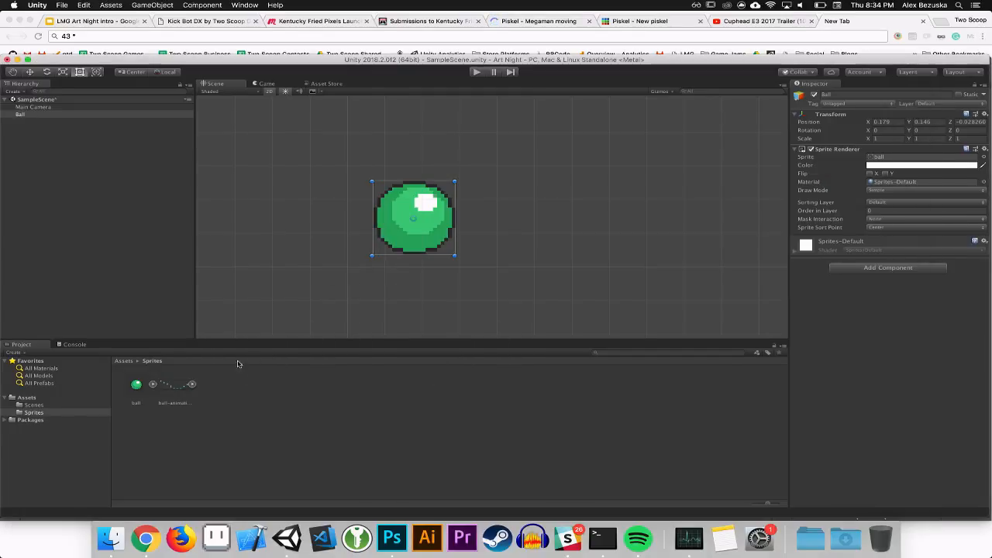
Place the ball-animation sprite sheet in the scene
left_click(175, 394)
left_click_drag(231, 236, 274, 173)
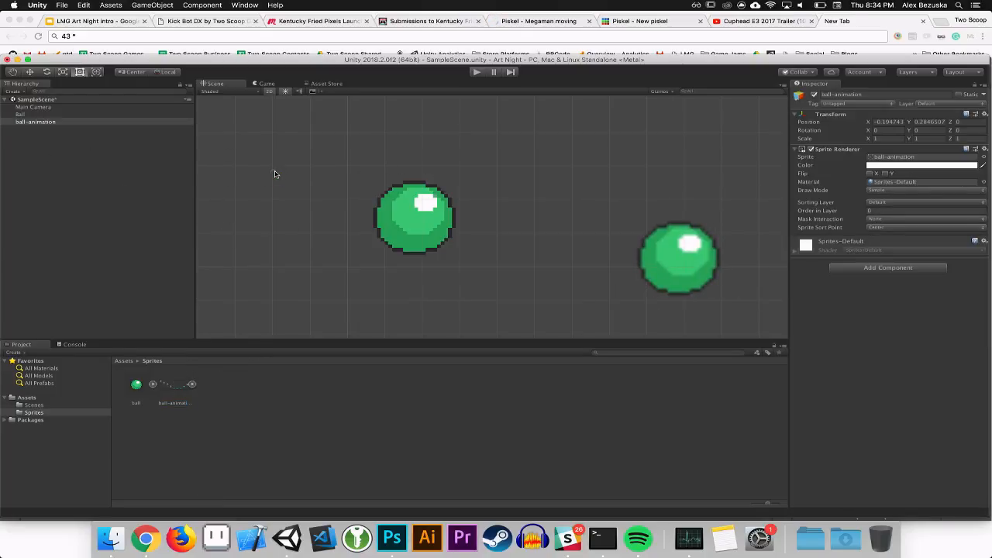
scroll(365, 220, "down", 10)
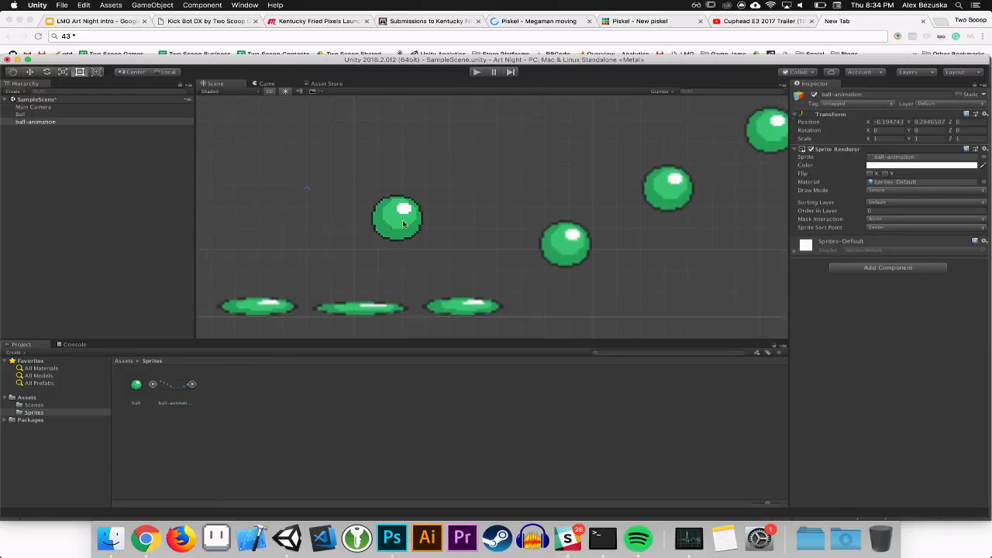
left_click_drag(478, 233, 552, 248)
scroll(552, 248, "down", 1)
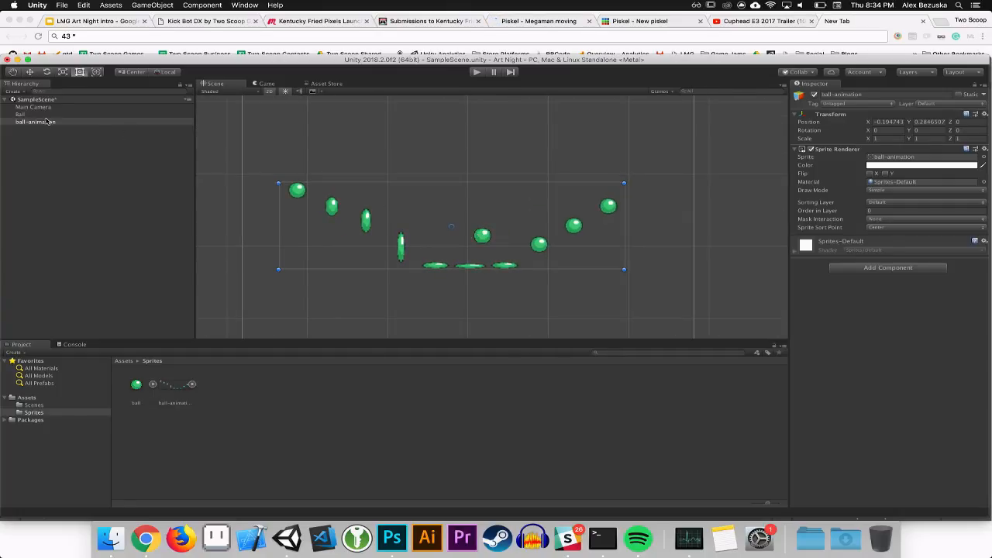
Delete the Ball object from the scene and move the ball-animation sprite to about X -0.156, Y 0.569
left_click(21, 115)
right_click(19, 114)
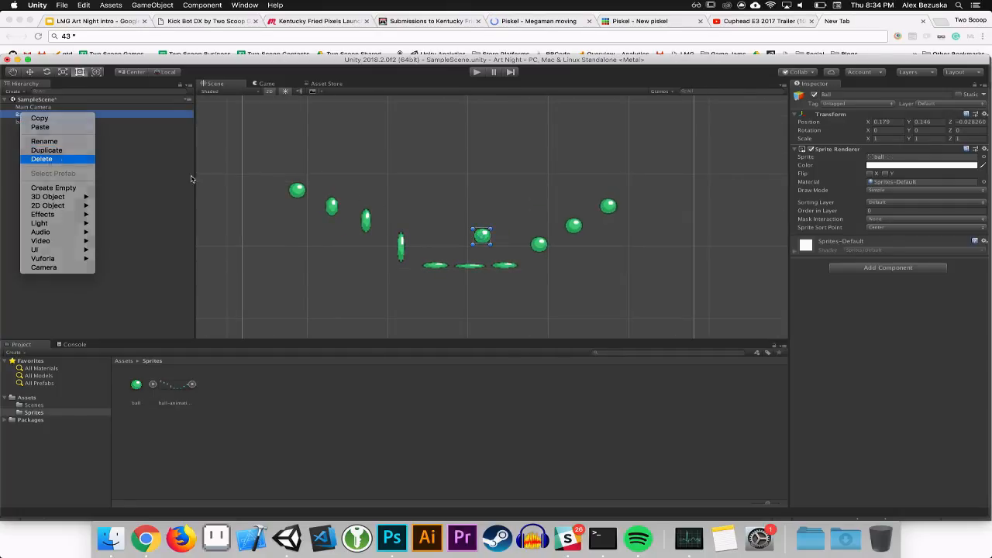
left_click(41, 158)
mouse_move(401, 246)
left_mouse_down()
mouse_move(419, 233)
mouse_move(388, 238)
mouse_move(412, 267)
mouse_move(426, 238)
mouse_move(401, 228)
left_mouse_up()
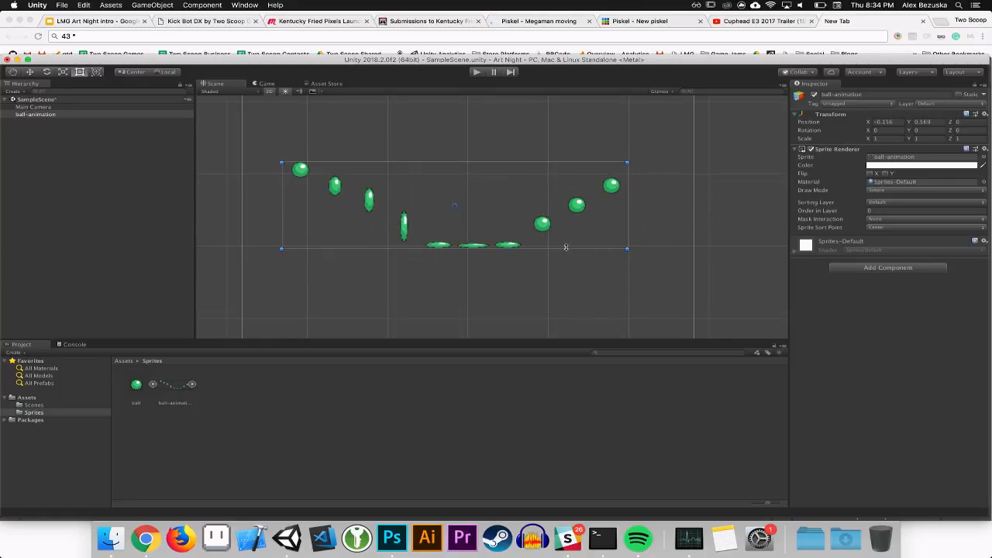
Set the Filter Mode of the ball-animation texture to Point (no filter)
left_click(190, 389)
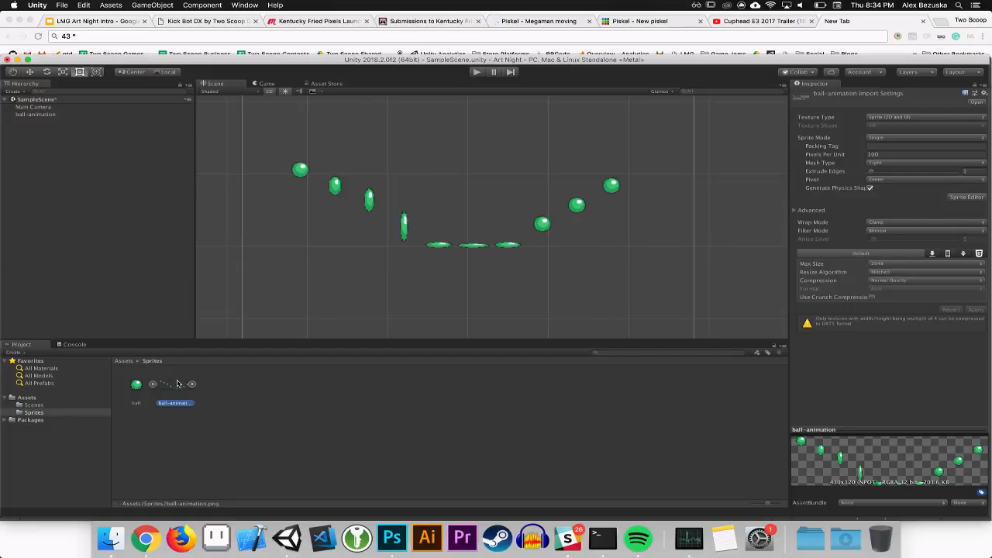
scroll(360, 259, "up", 3)
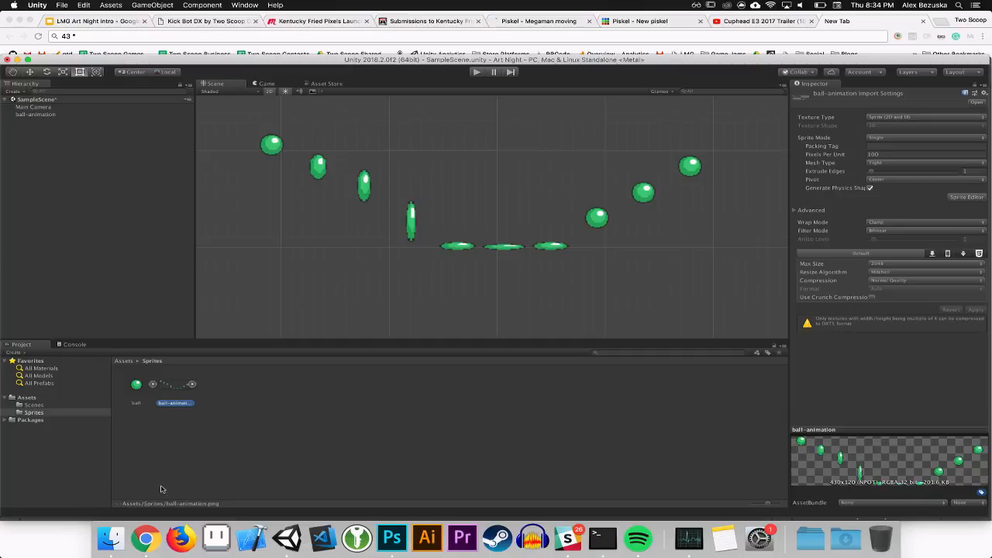
left_click(157, 420)
left_click(880, 231)
left_click(885, 223)
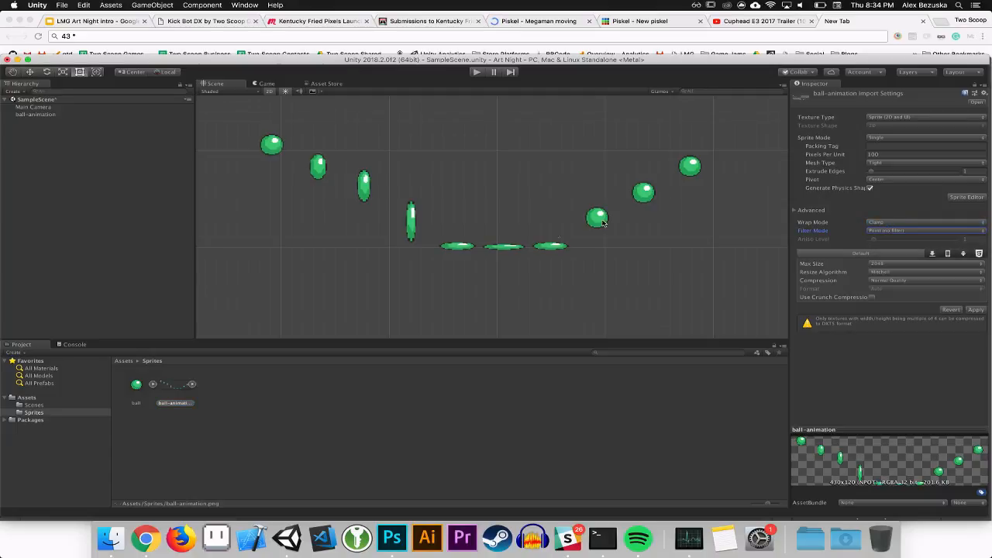
scroll(534, 223, "up", 3)
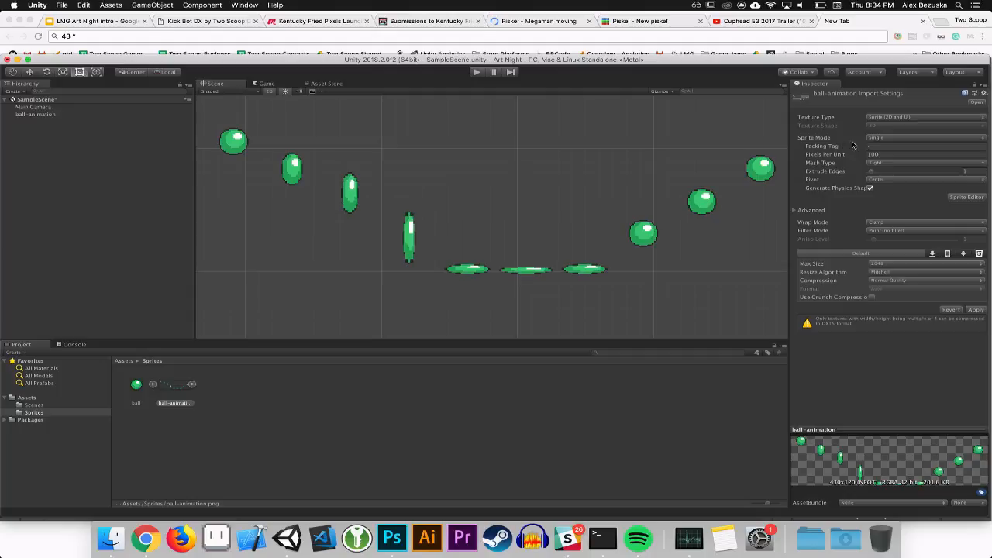
Set the ball-animation texture's Sprite Mode to Multiple and apply the import settings
left_click(892, 139)
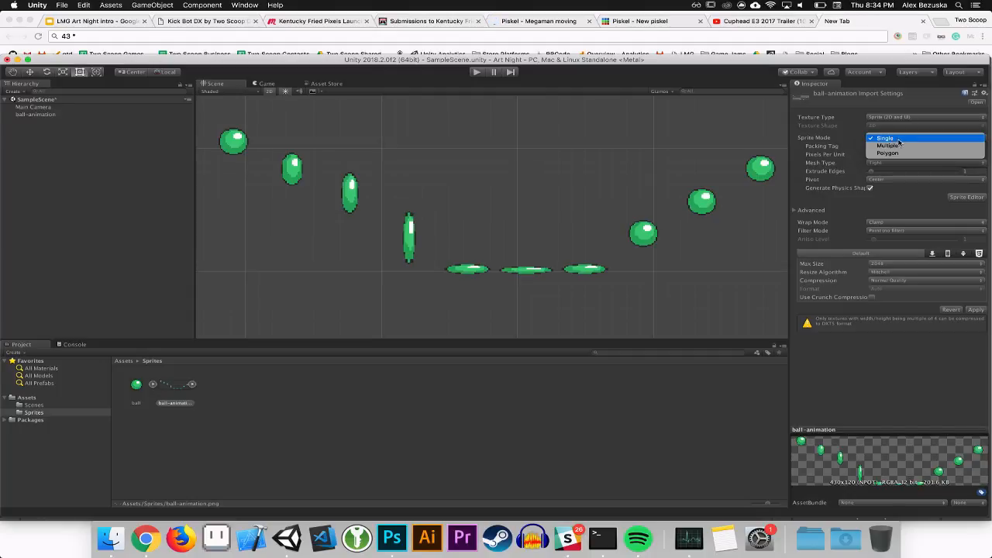
left_click(897, 145)
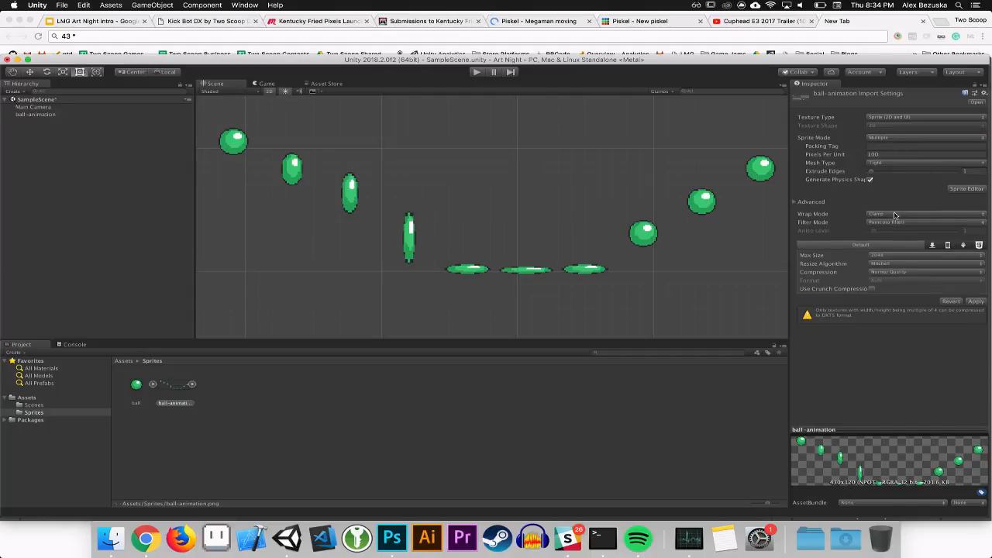
left_click(976, 302)
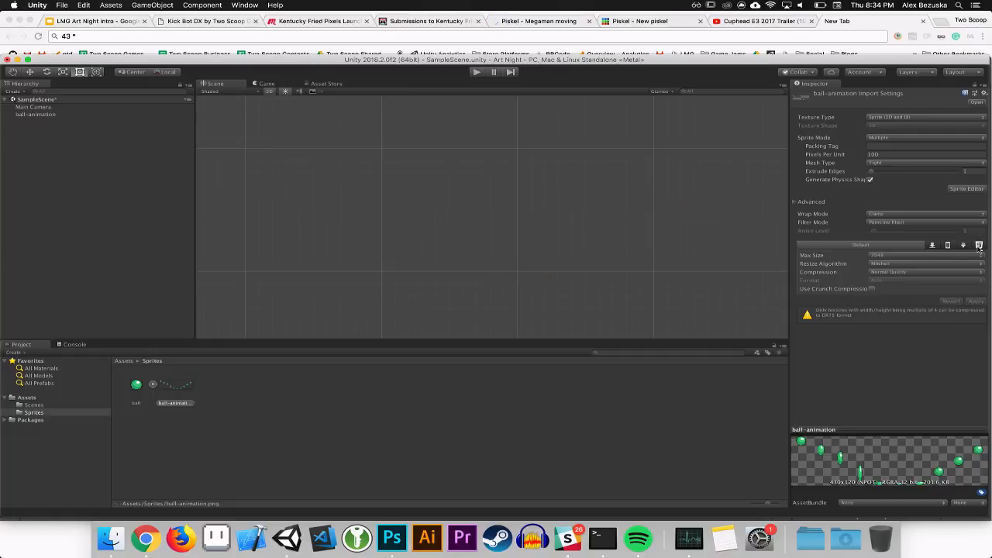
Slice the ball-animation sheet in the Sprite Editor using Grid By Cell Count with 10 columns and 1 row
left_click(963, 190)
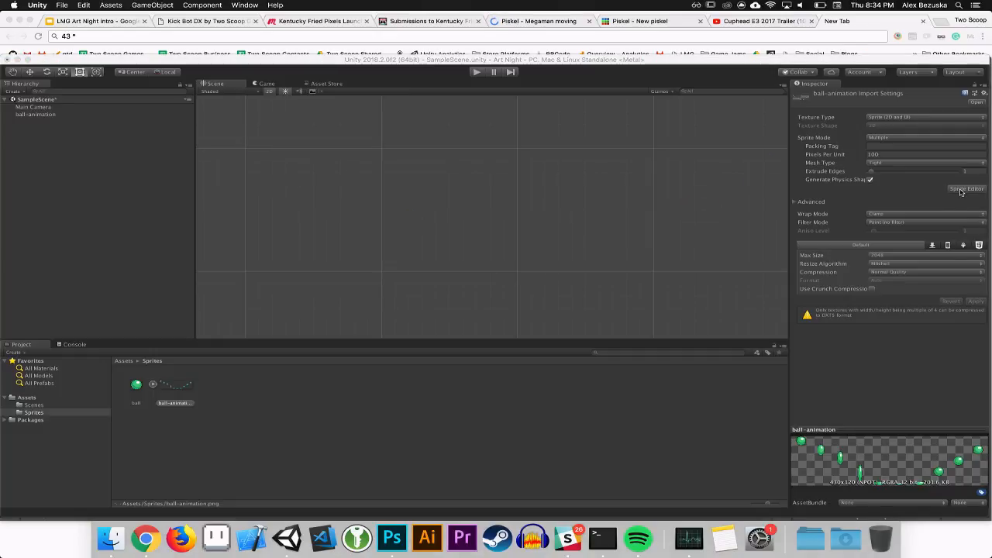
left_click_drag(0, 85, 437, 126)
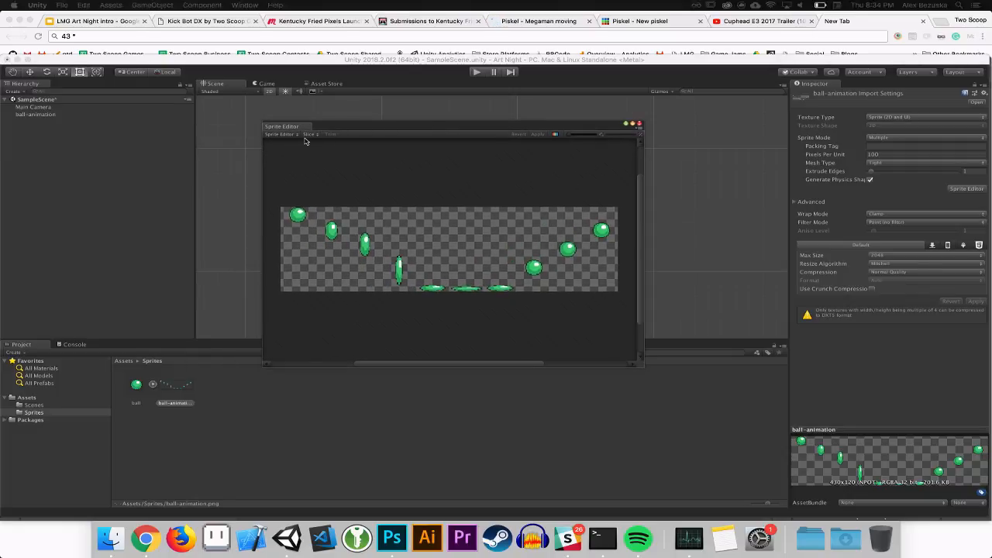
left_click(310, 135)
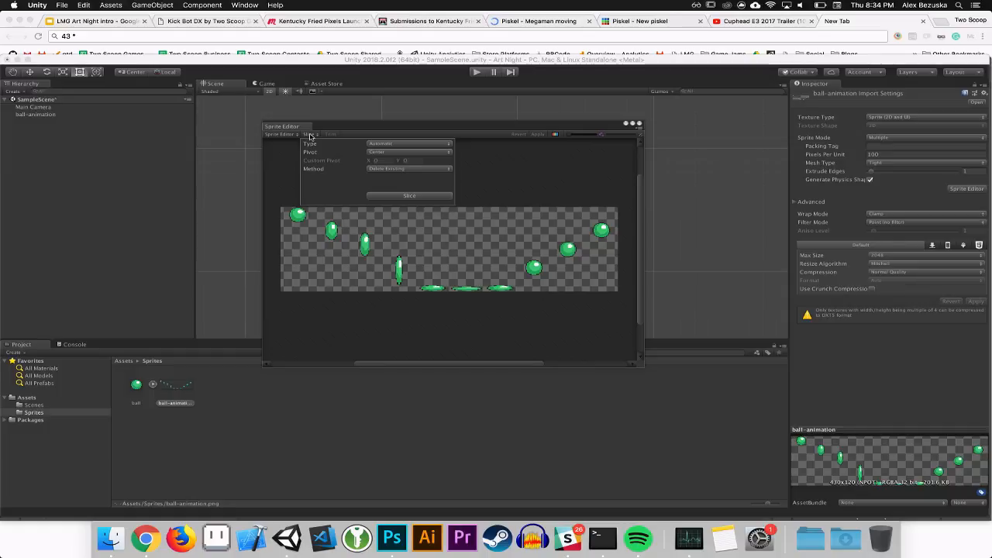
left_click(384, 145)
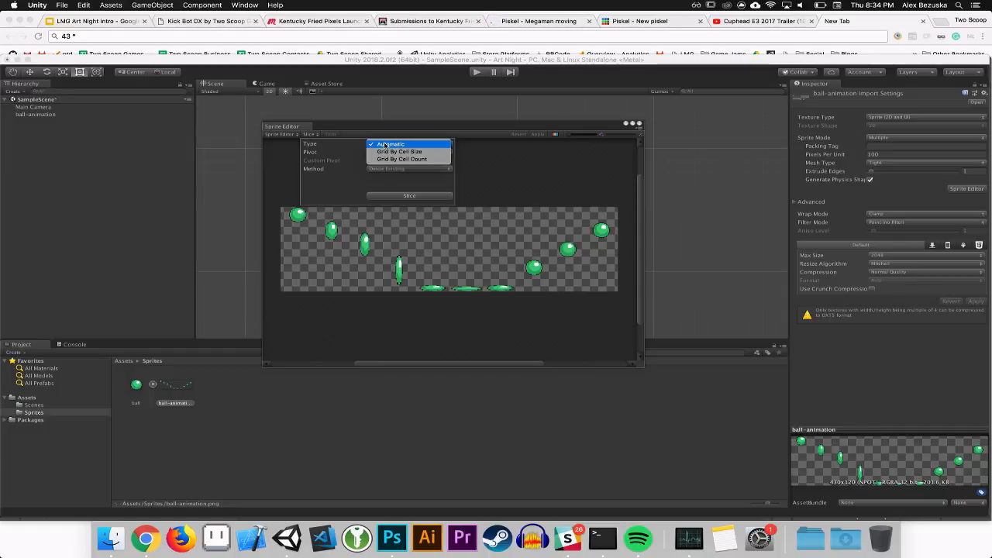
left_click(425, 159)
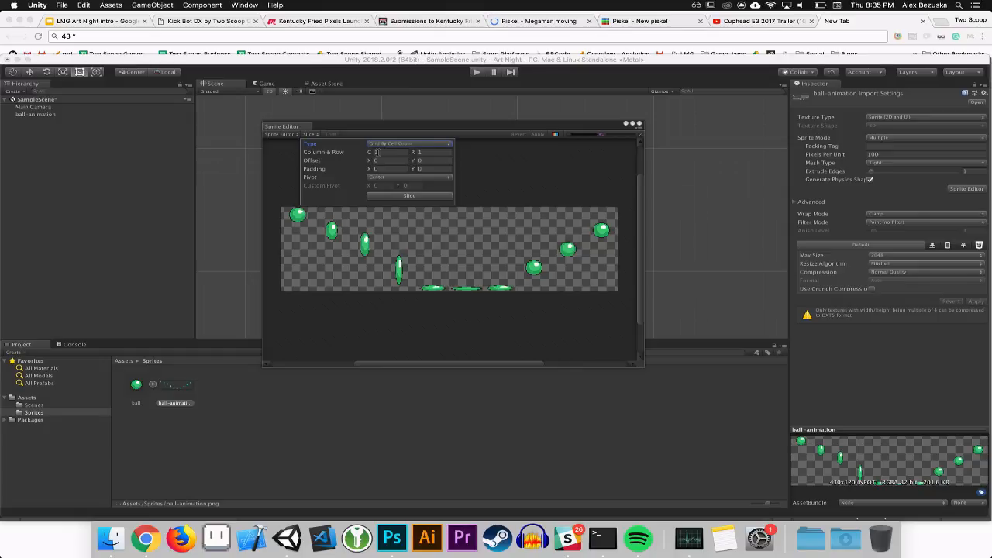
left_click(375, 152)
left_click(419, 198)
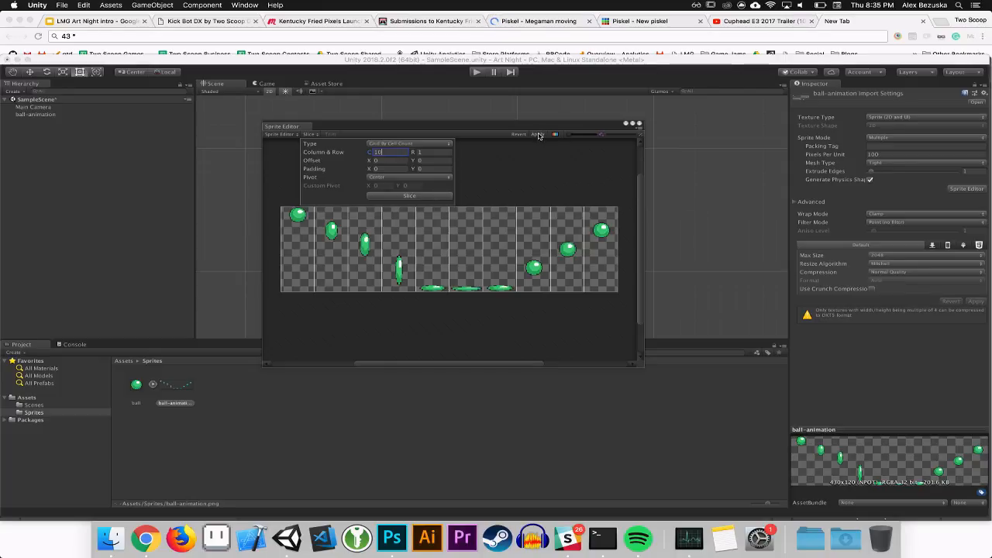
Apply the slicing and close the Sprite Editor
left_click(537, 135)
left_click(539, 136)
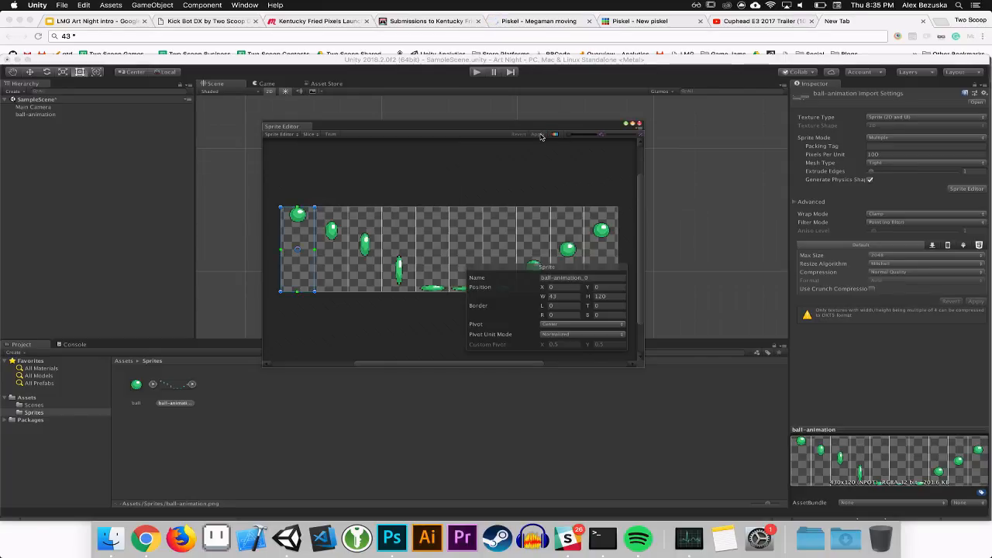
left_click(638, 124)
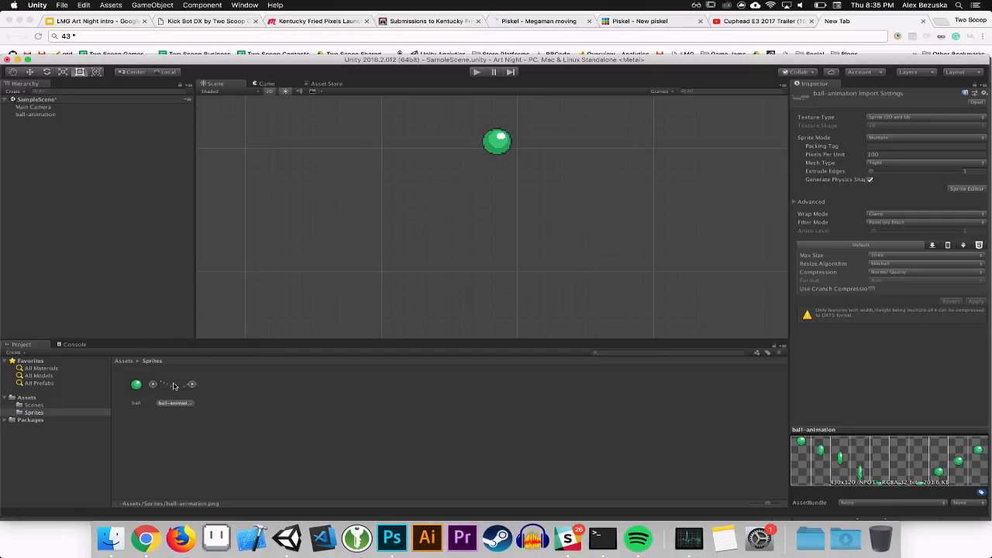
Move the ball-animation object to about X -0.288, Y 0.744 in the scene and expand the sheet's sliced frames in the Sprites folder
scroll(461, 143, "up", 2)
scroll(523, 175, "down", 3)
left_click_drag(524, 175, 439, 178)
left_click(36, 115)
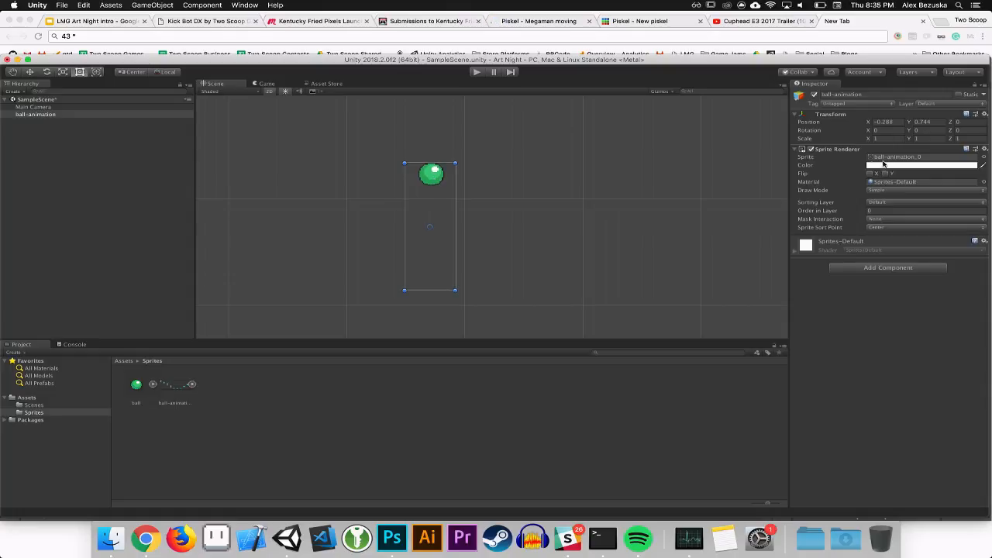
left_click(192, 385)
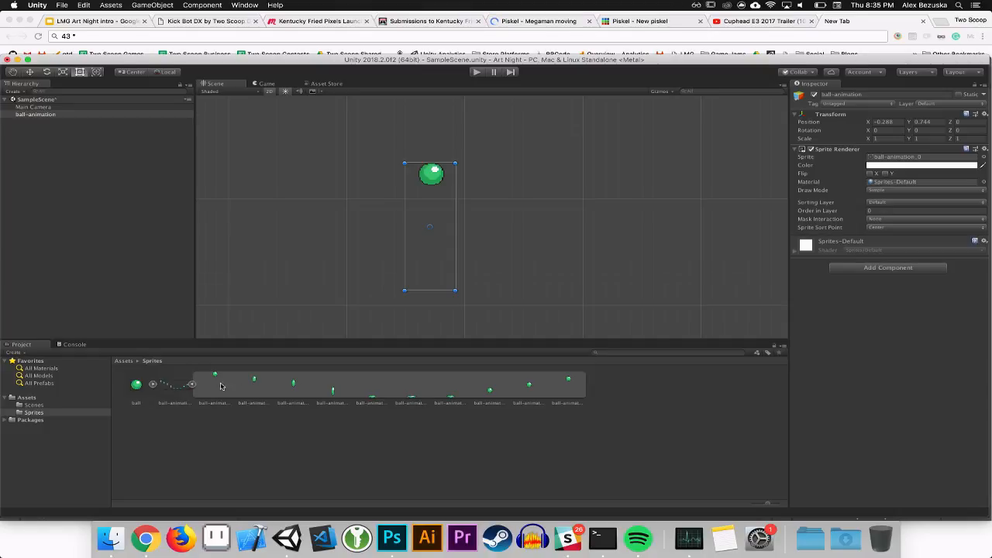
Select all ten sliced ball-animation frames and place them together in the scene beside the existing ball as a new animation
left_click_drag(472, 235, 321, 223)
left_click(214, 380)
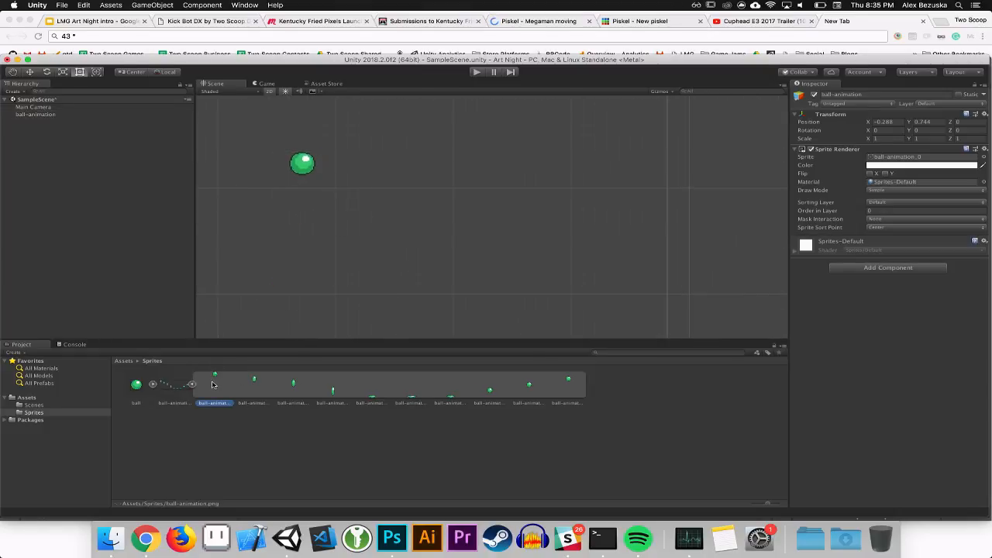
left_click(567, 387, "shift")
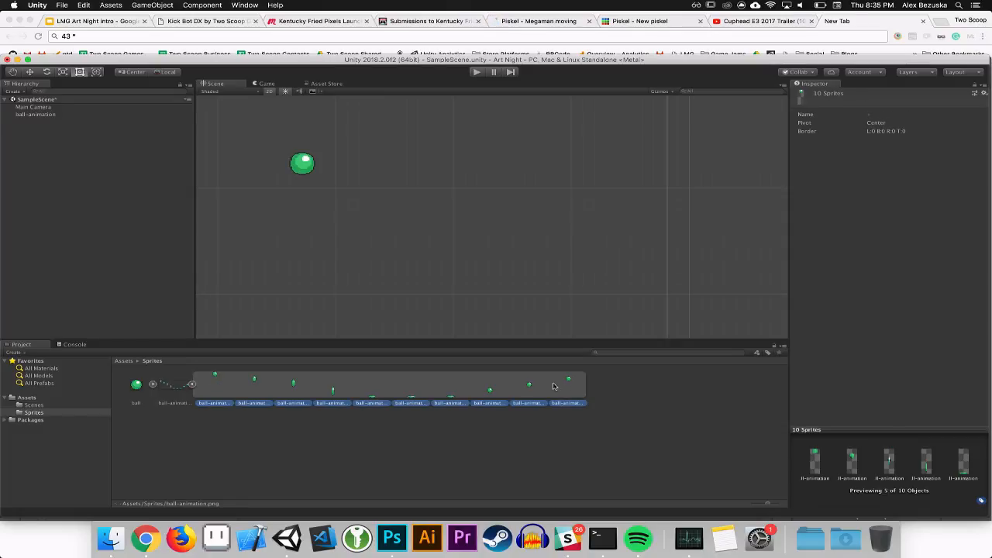
left_click_drag(224, 387, 417, 226)
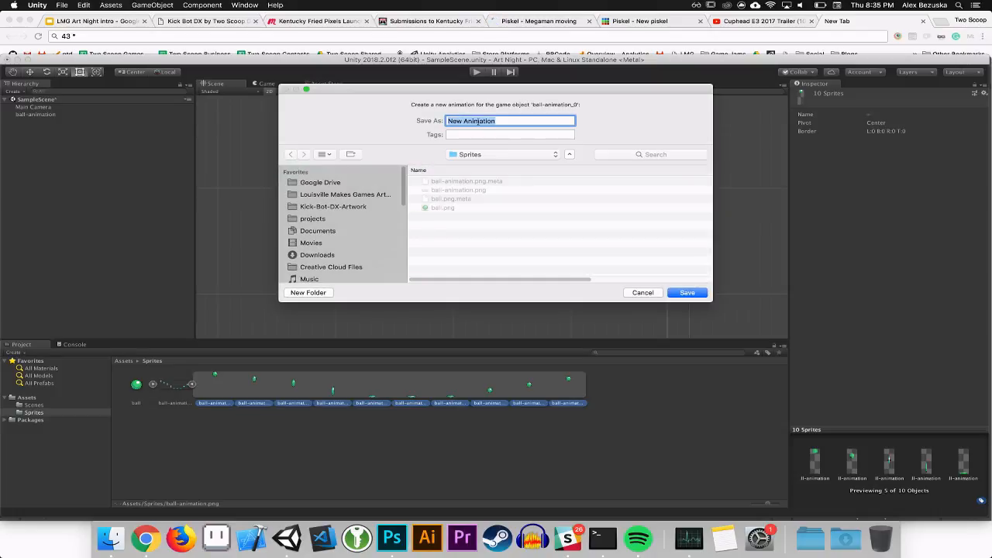
Name the new animation clip Ball Animation
left_click_drag(447, 92, 439, 114)
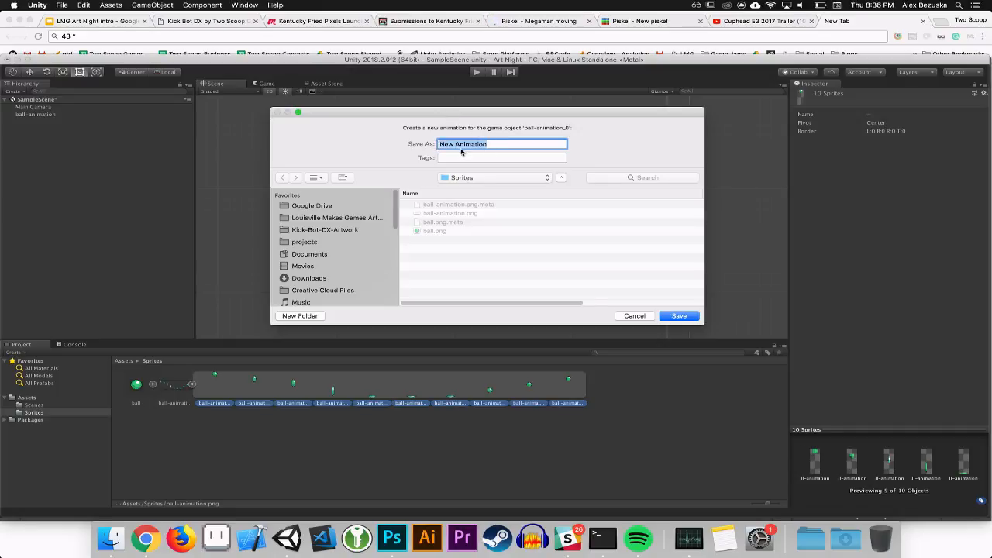
type("Ball")
left_click(463, 144)
key("BackSpace")
type("n")
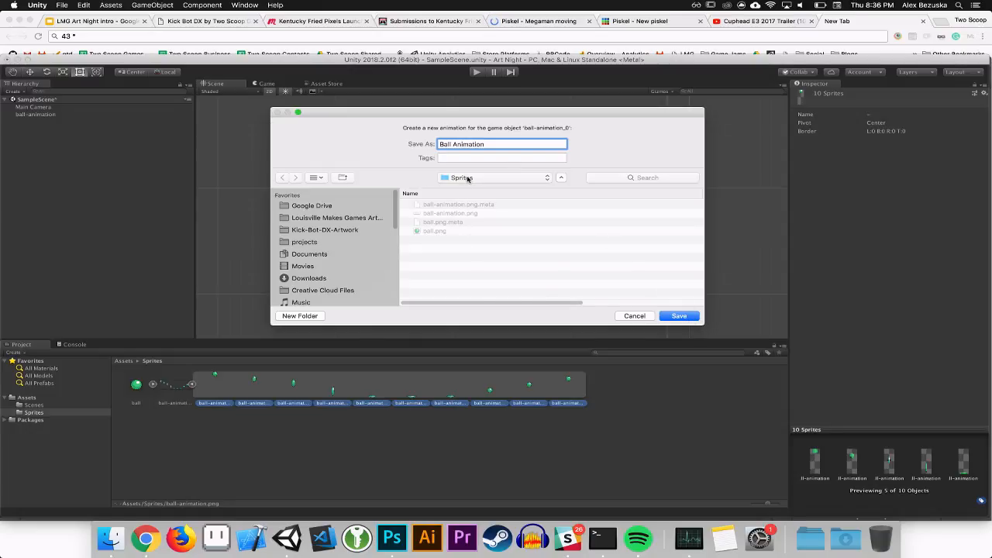
Create a folder named Animations inside Assets and save the new clip in it
left_click(467, 179)
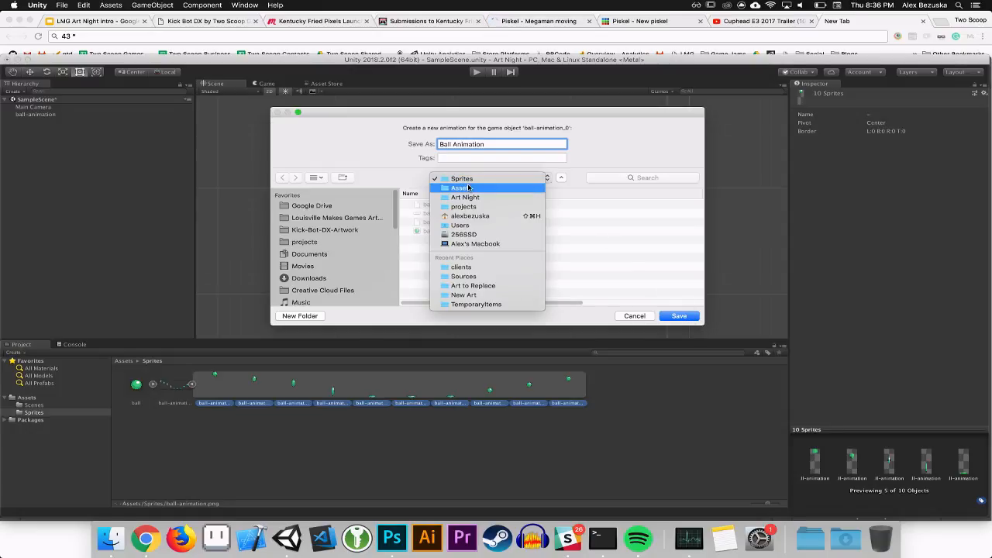
left_click(468, 187)
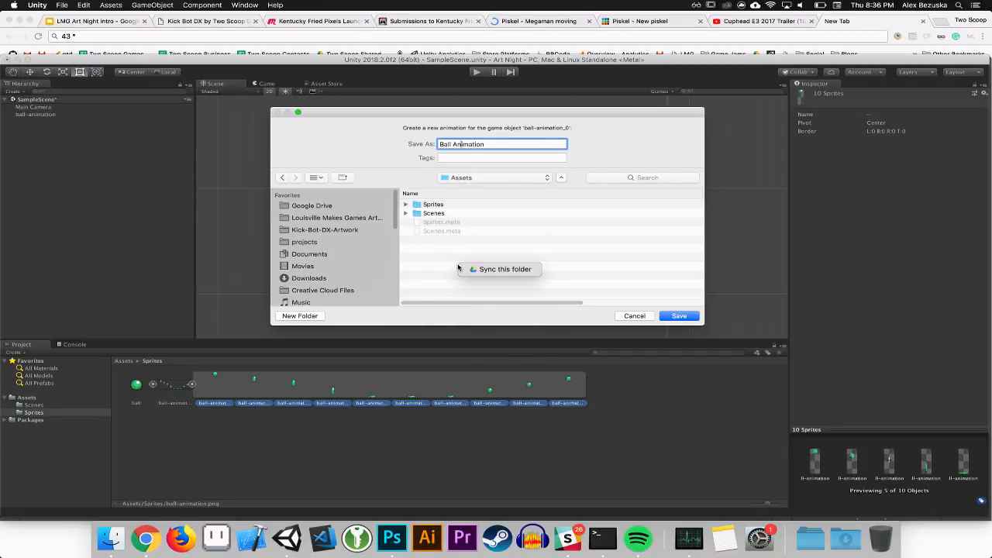
left_click(306, 316)
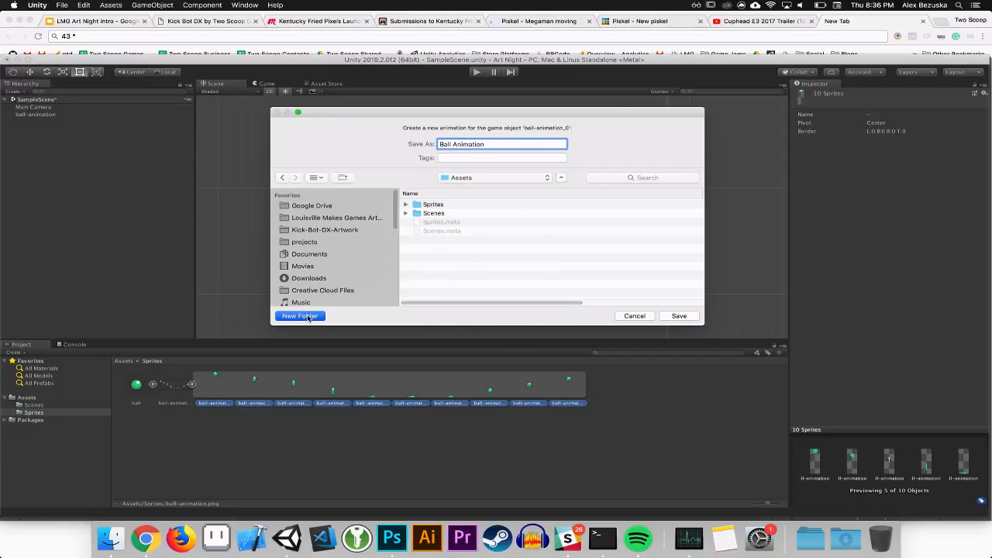
type("Animations")
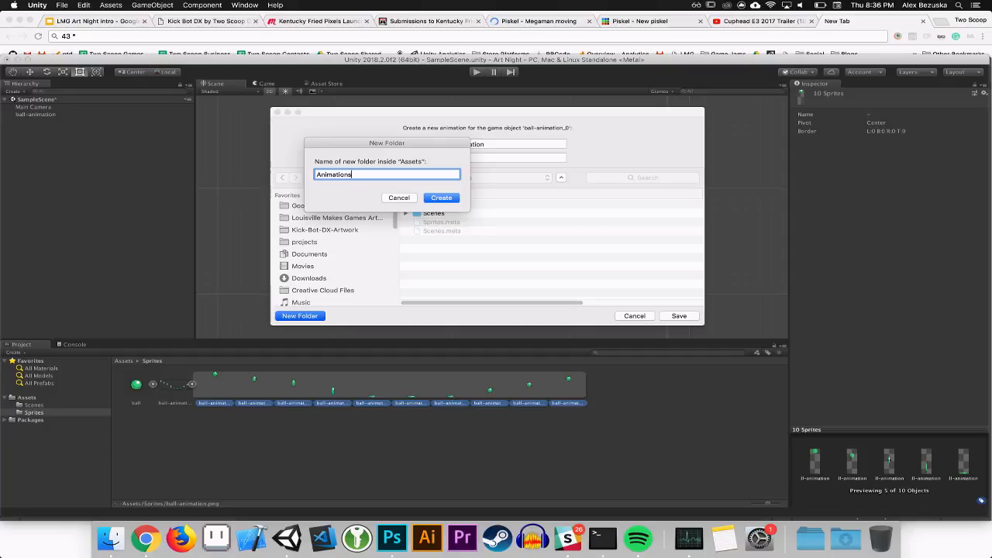
key("Return")
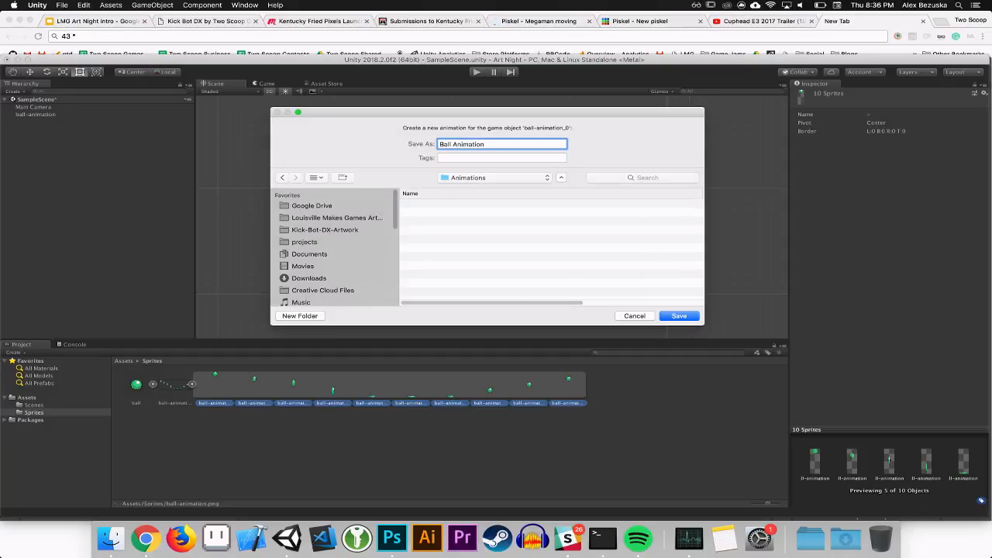
left_click(677, 317)
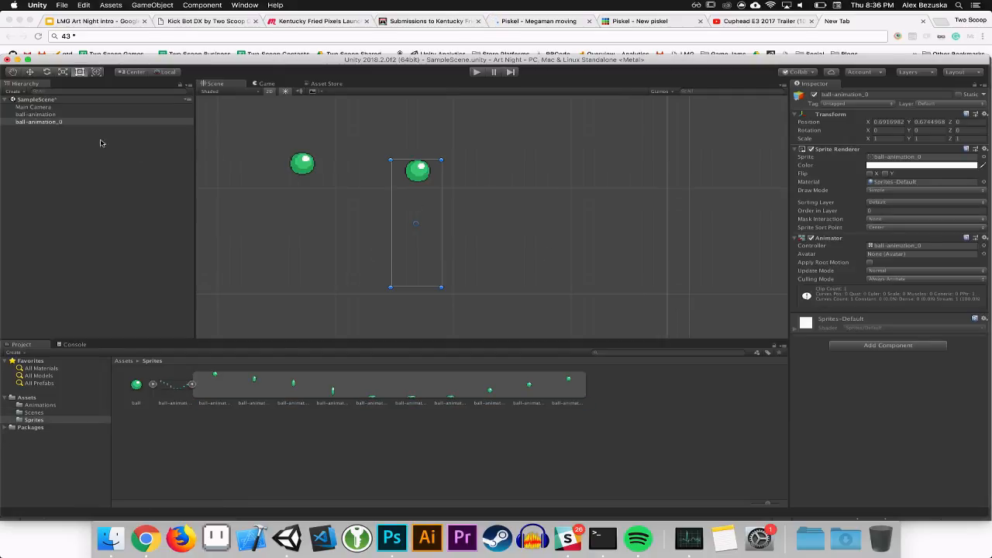
Delete the old static ball-animation object and rename the animated ball-animation_0 object to ball-animation
left_click(43, 114)
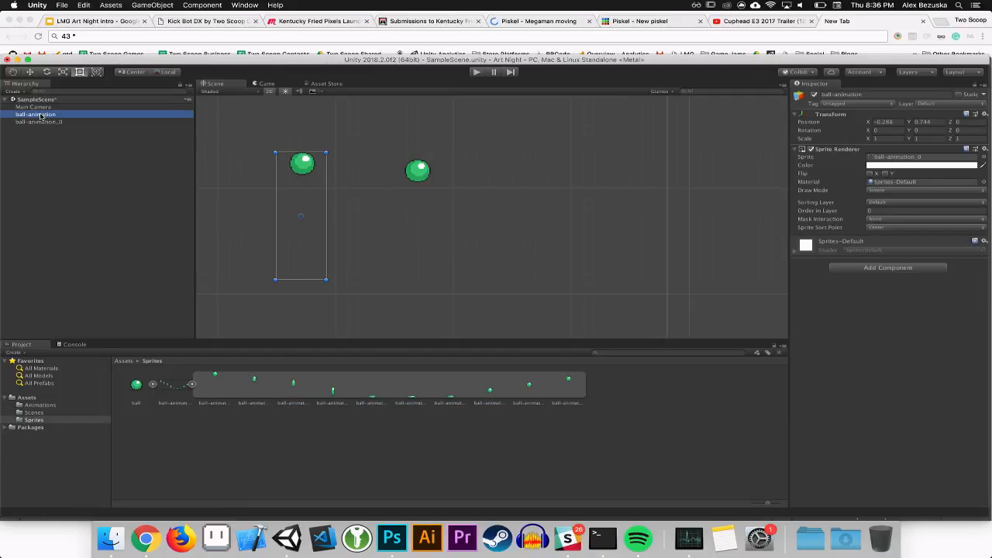
right_click(40, 113)
left_click(51, 159)
left_click(48, 116)
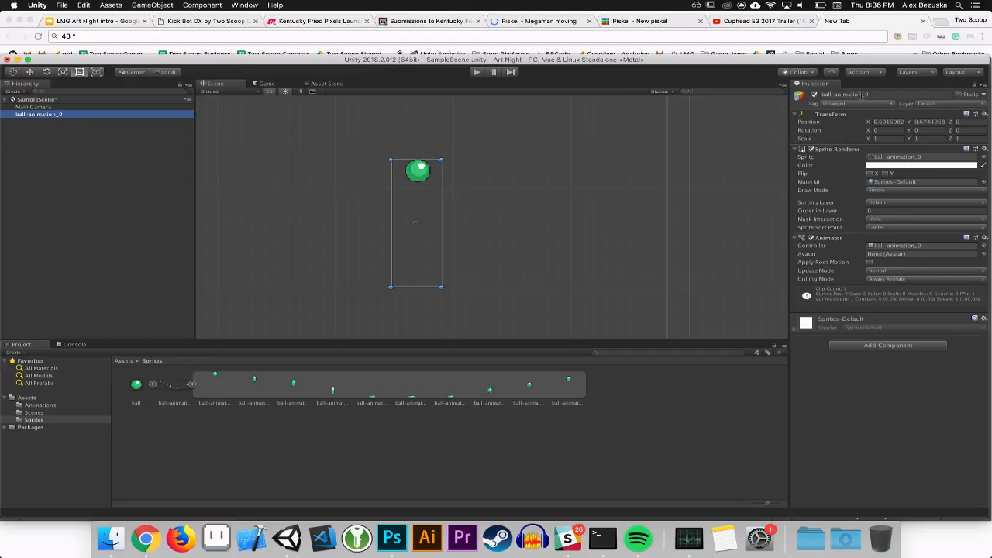
left_click_drag(862, 94, 875, 94)
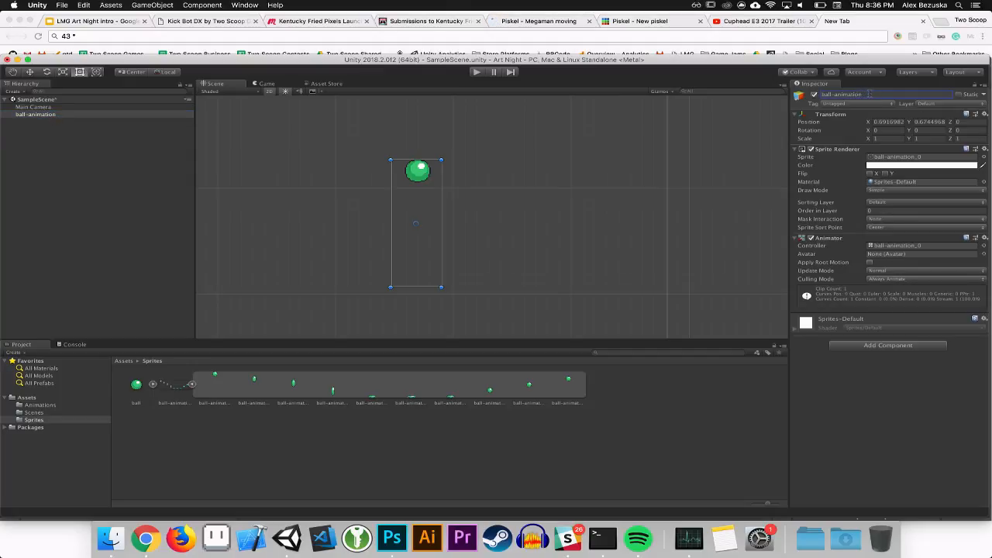
Play the scene, examine the bouncing ball at different Game view scales and in the Scene view, and stop playback
left_click(476, 71)
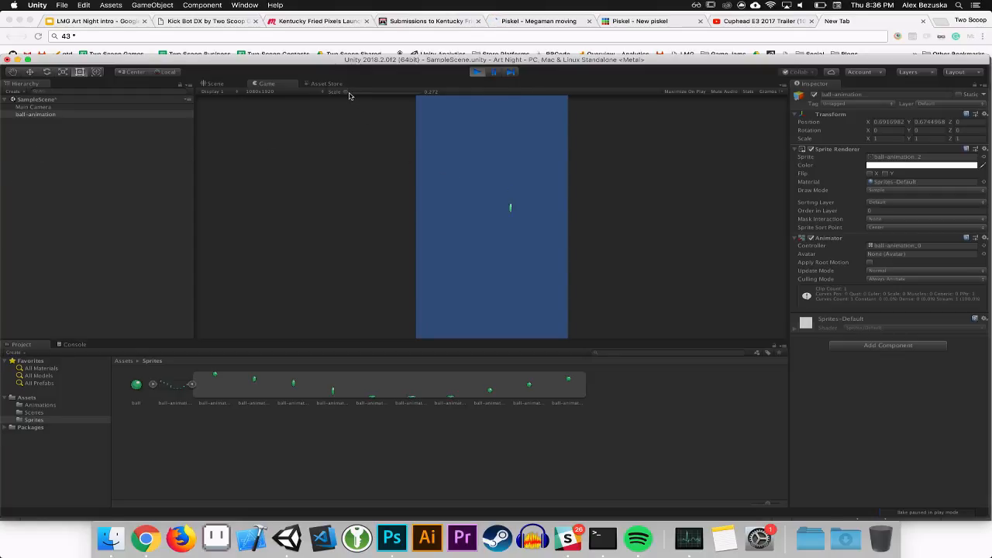
left_click_drag(347, 96, 374, 97)
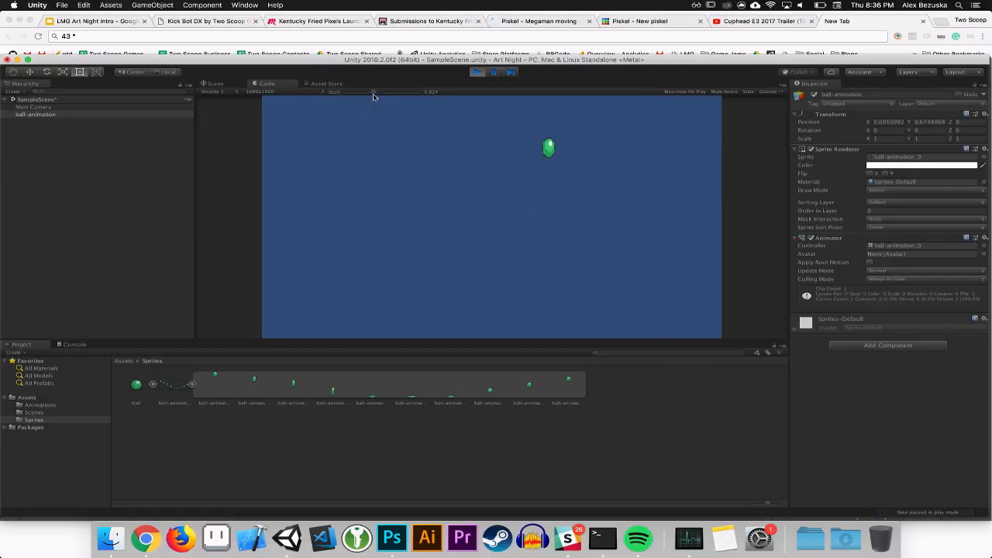
left_click_drag(374, 92, 340, 96)
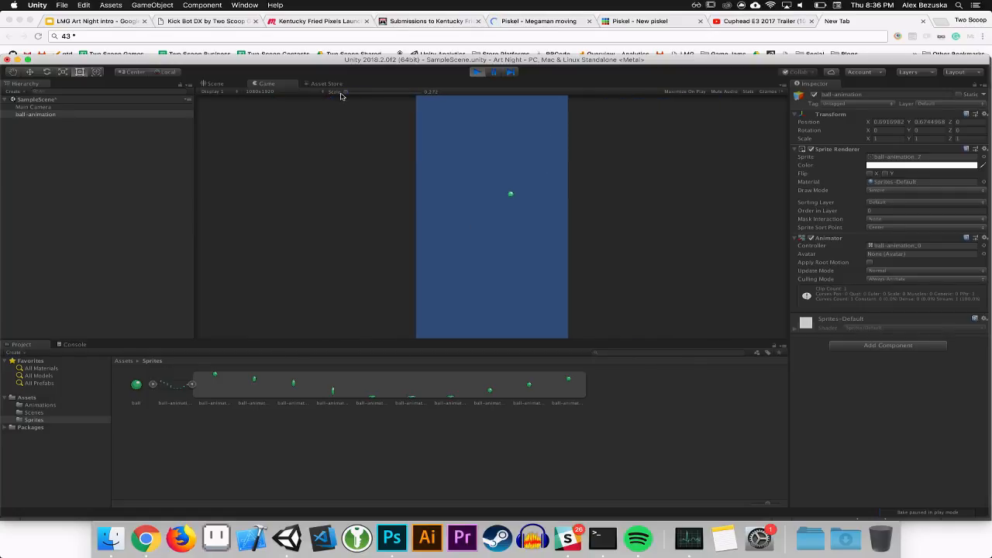
left_click(227, 84)
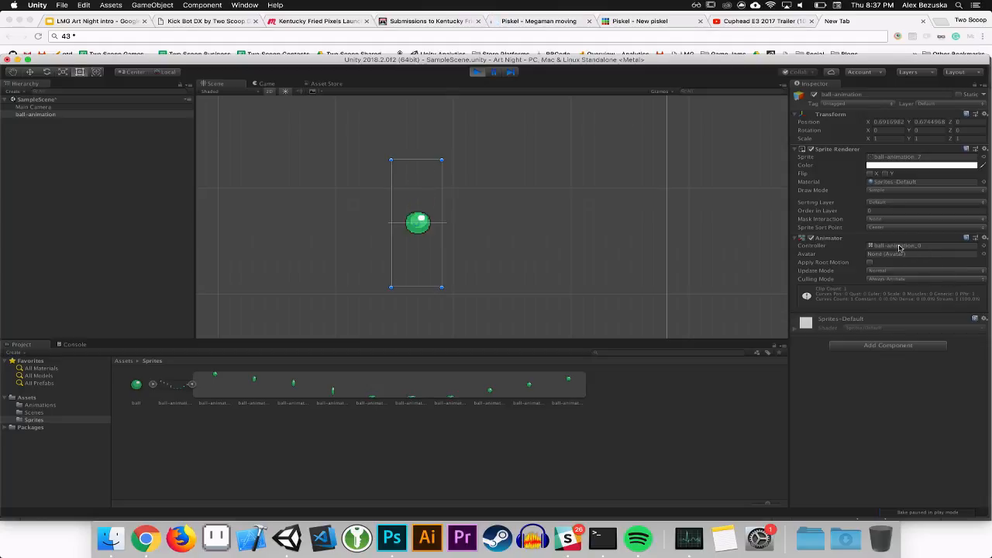
left_click(476, 72)
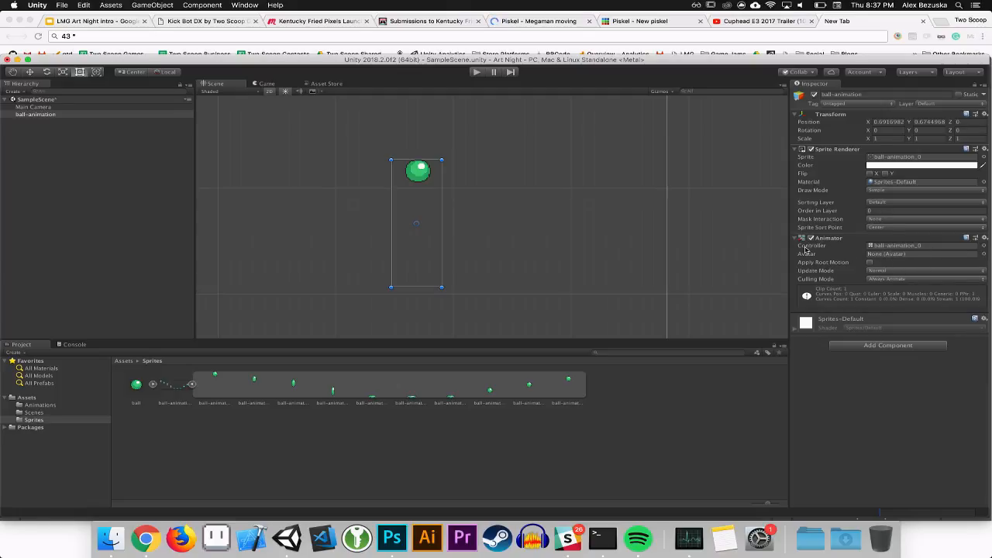
Move the ball-animation object to about X 0.639, Y 0.6 in the scene
left_click(37, 117)
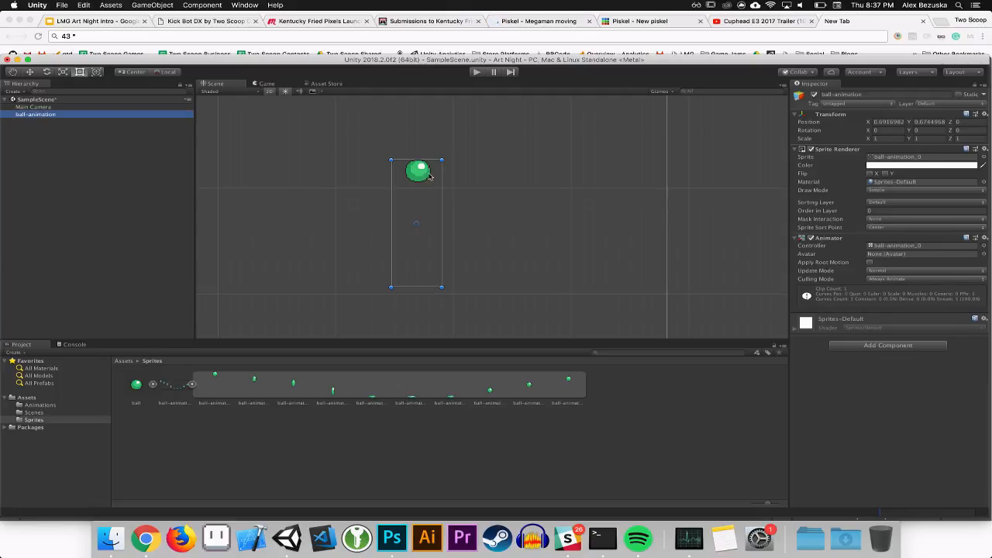
mouse_move(426, 186)
left_mouse_down()
mouse_move(400, 199)
mouse_move(420, 194)
left_mouse_up()
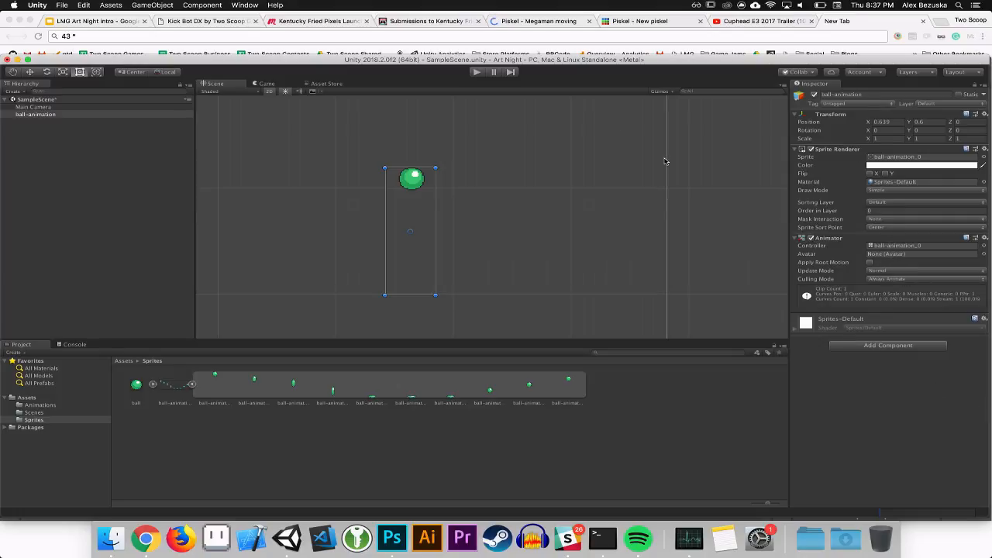
Play the scene, test toggling the ball-animation object's Animator component, and stop playback
left_click(477, 71)
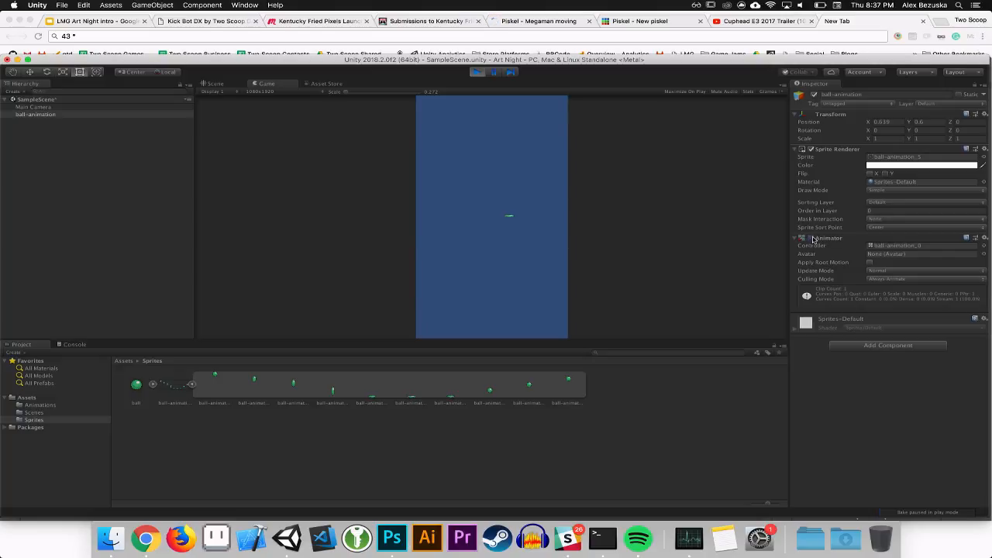
left_click(810, 237)
left_click(479, 72)
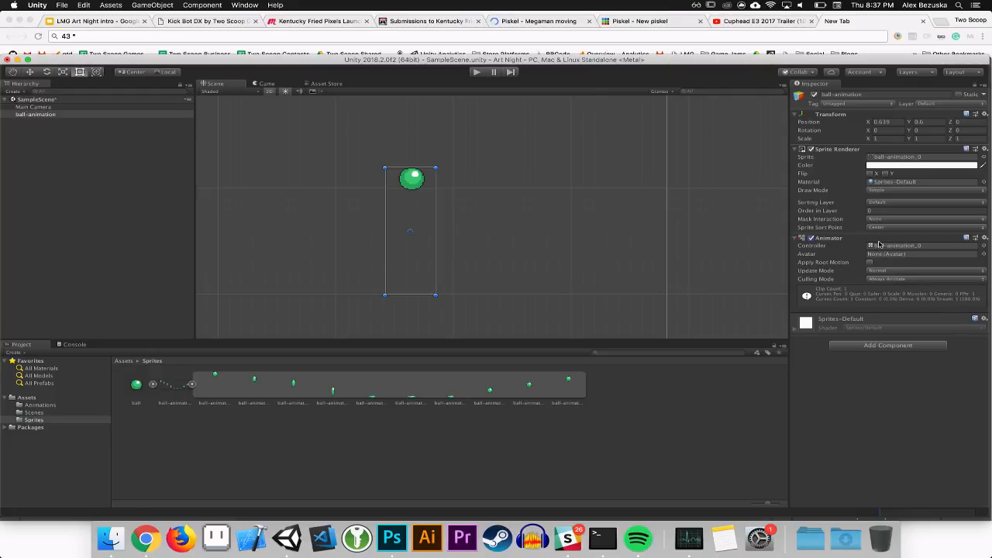
Open the ball-animation object's animator controller and move the Ball Animation state clear of Any State
double_click(879, 244)
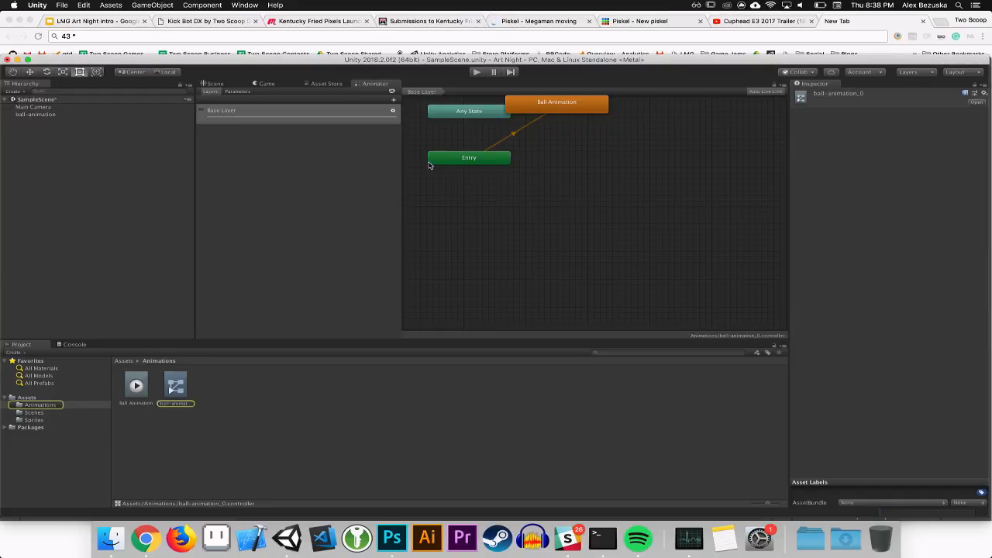
left_click_drag(533, 106, 567, 128)
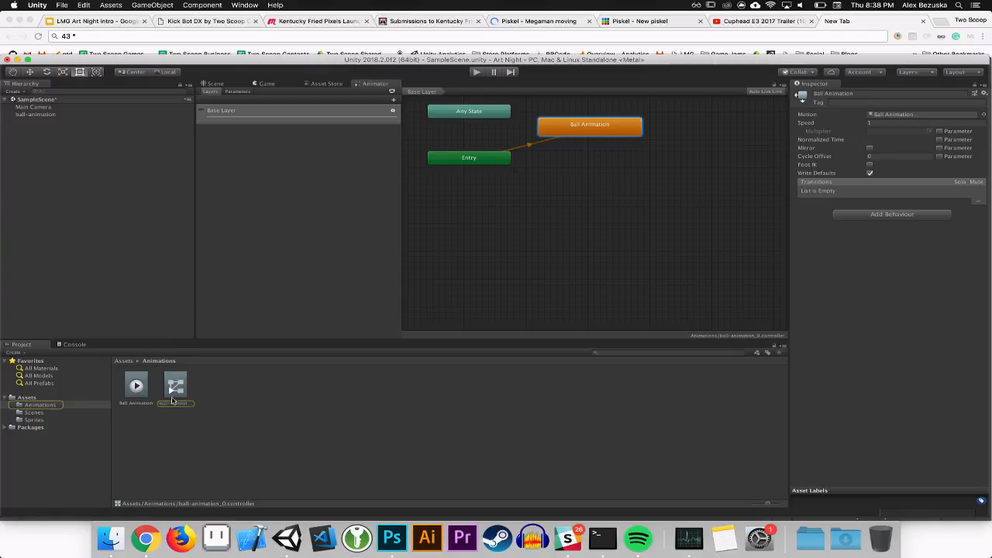
Set the Ball Animation state's speed to 10 and test the faster bounce by playing and stopping the scene
left_click(874, 124)
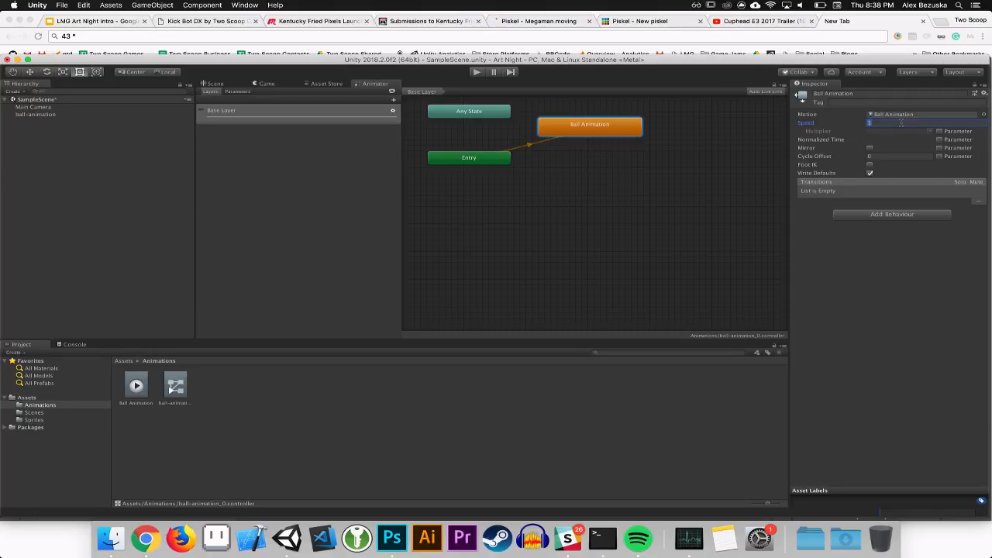
left_click(874, 267)
left_click(479, 72)
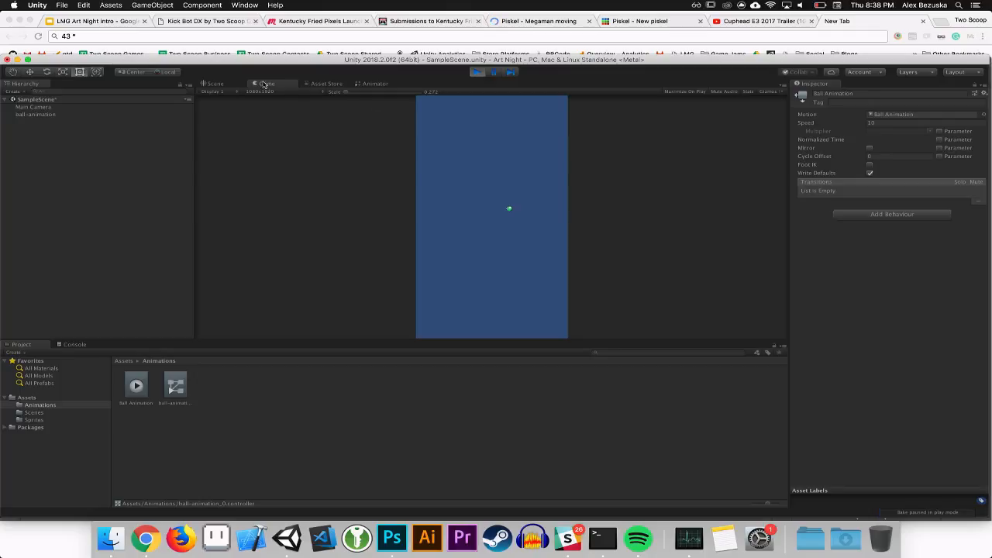
left_click(477, 73)
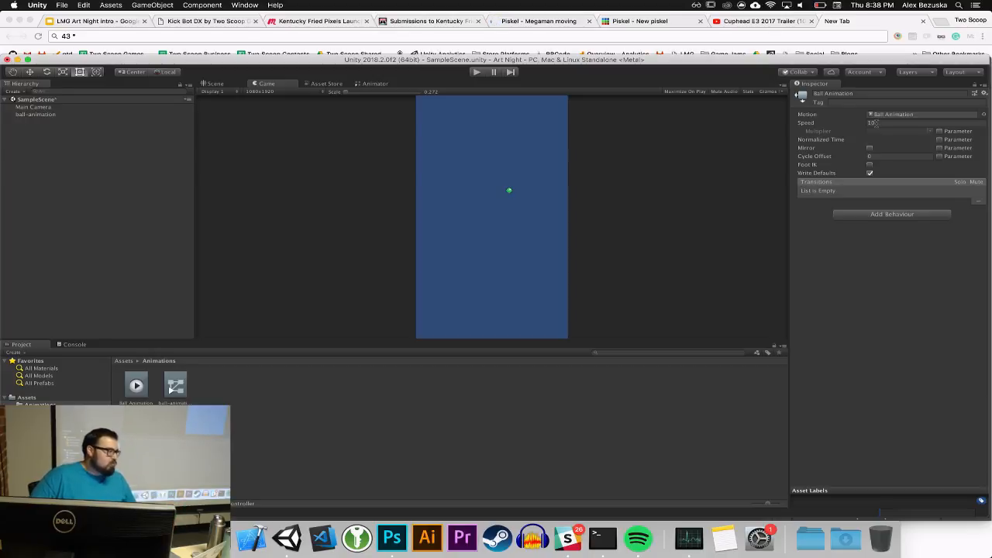
Open the Ball Animation clip used as the state's motion and bring up the Animation window for it
double_click(880, 114)
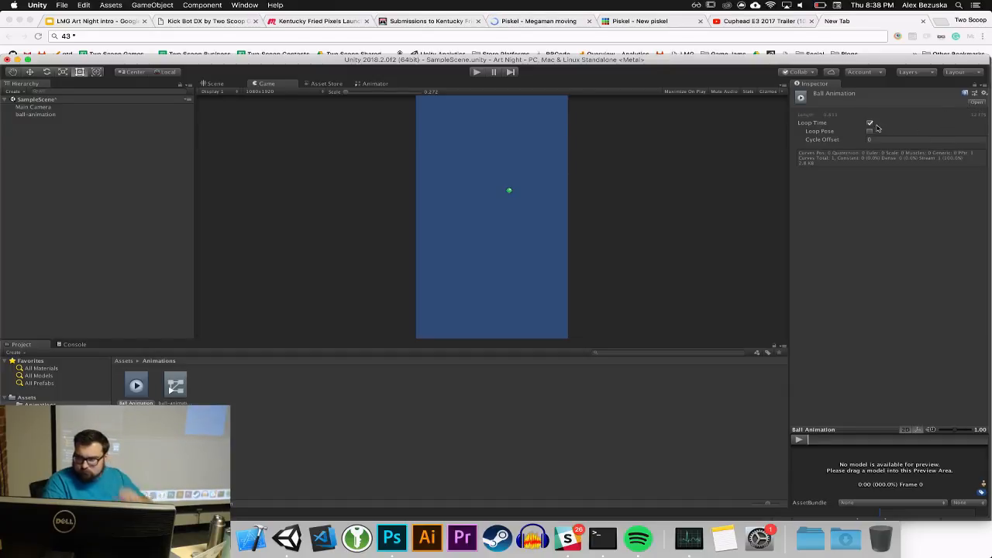
left_click(246, 6)
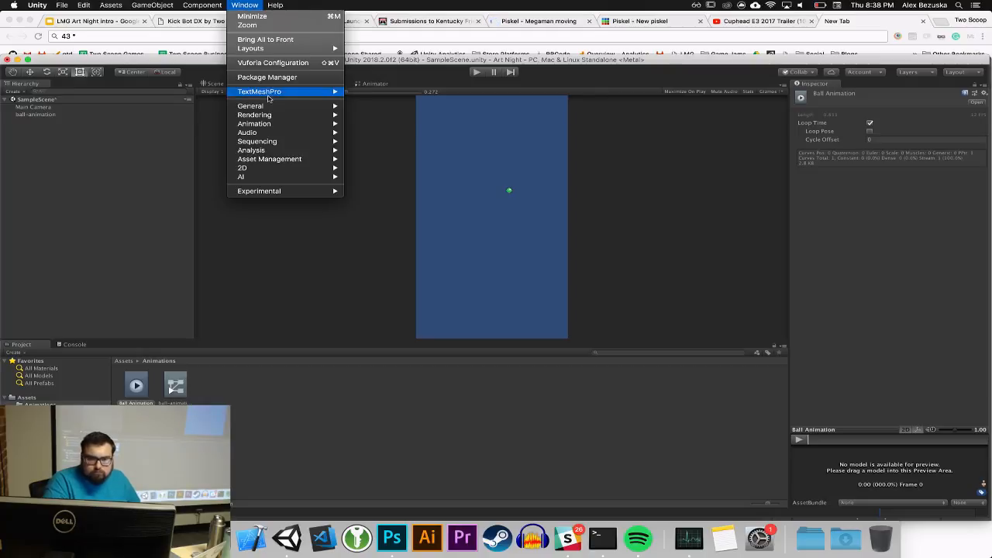
mouse_move(273, 125)
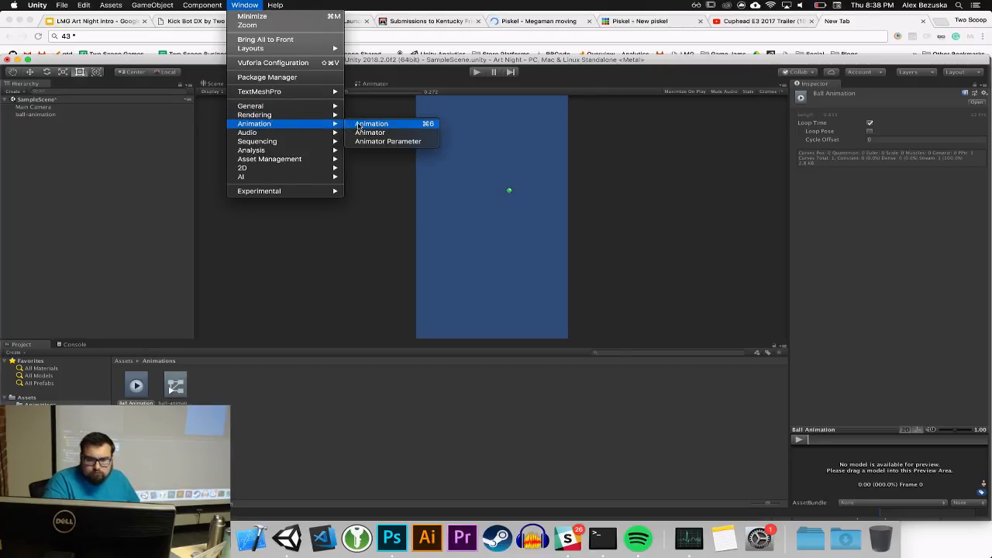
left_click(361, 127)
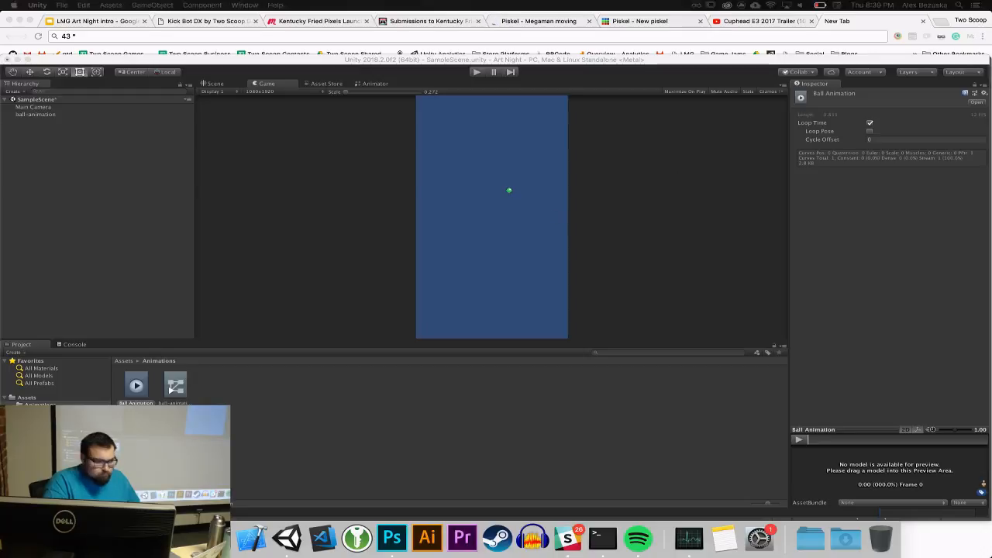
Enlarge the Animation window and reposition it so the whole Sprite keyframe timeline can be worked on
left_click_drag(669, 106, 786, 190)
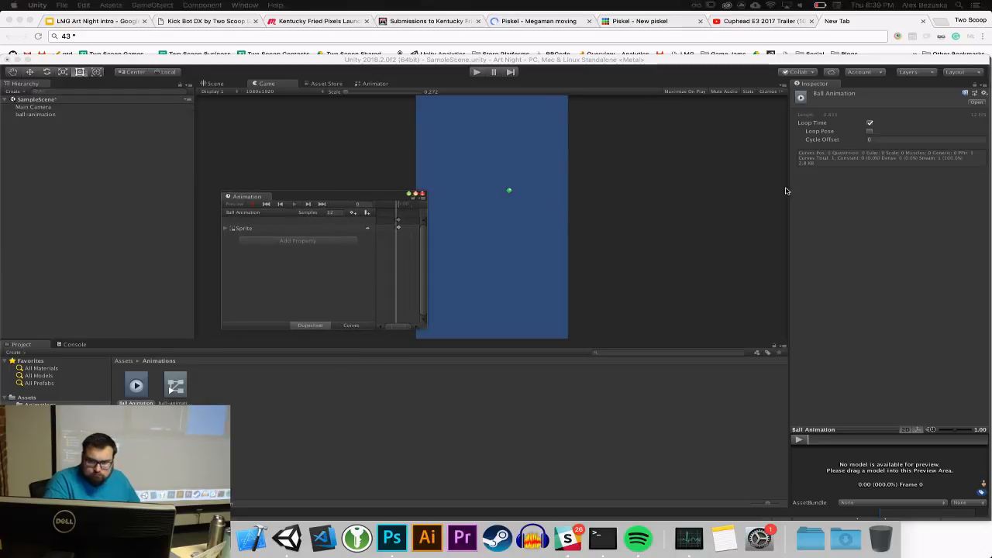
left_click(457, 326)
left_click_drag(423, 327, 924, 418)
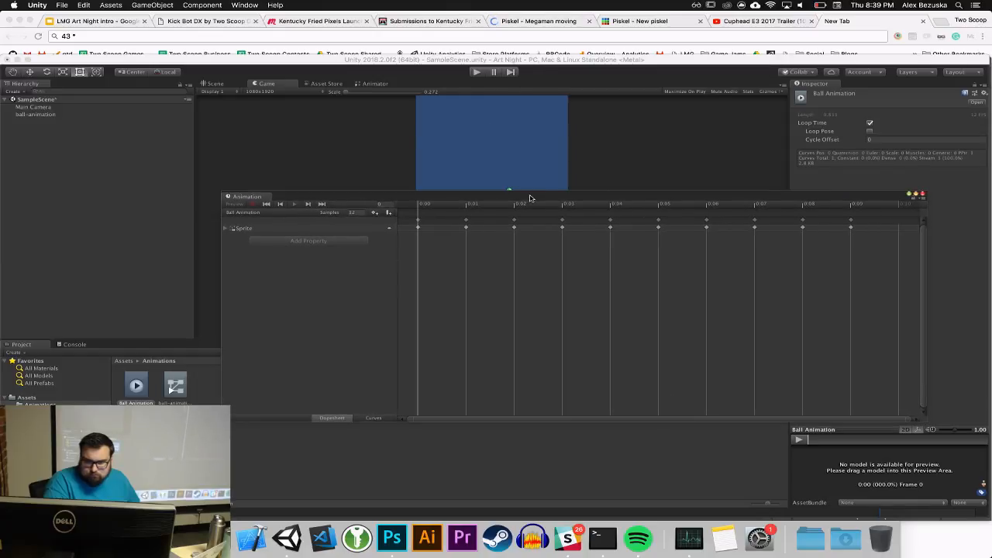
left_click_drag(530, 199, 370, 189)
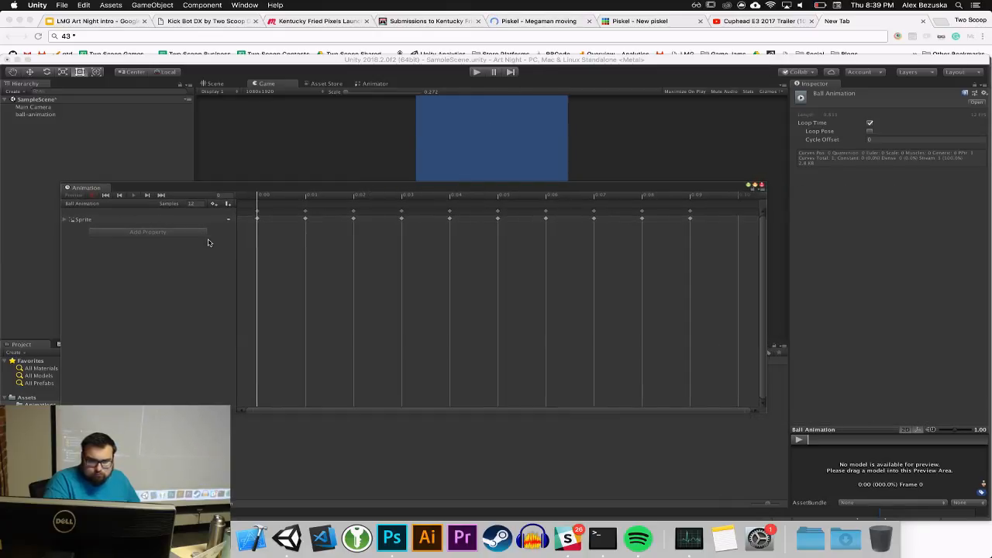
Set the Ball Animation clip's sample rate to 10
left_click(193, 203)
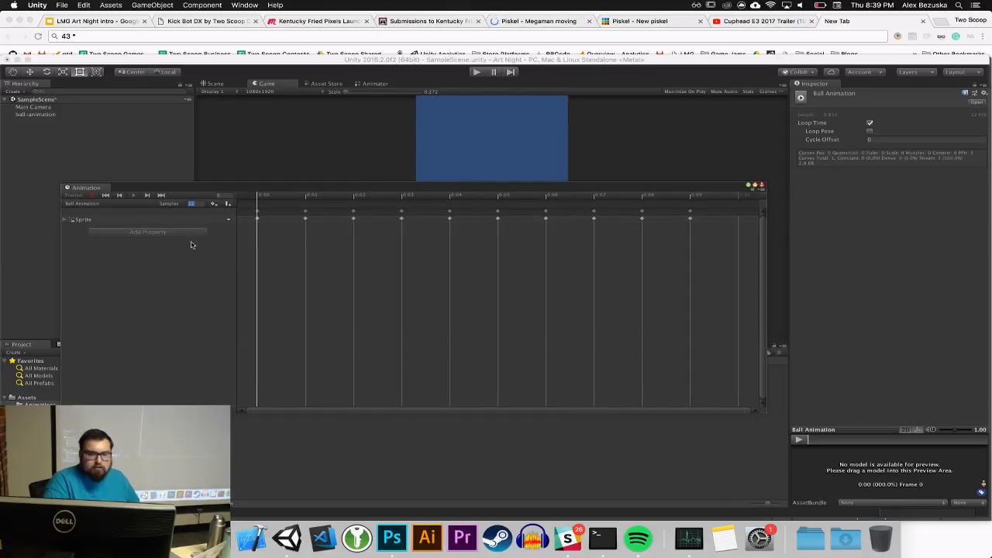
scroll(286, 290, "up", 1)
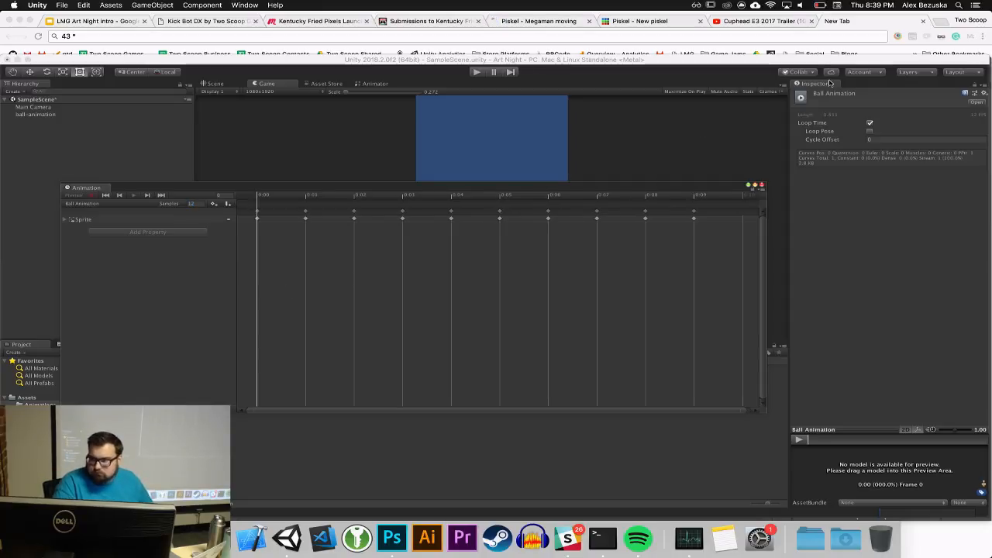
left_click_drag(303, 188, 289, 179)
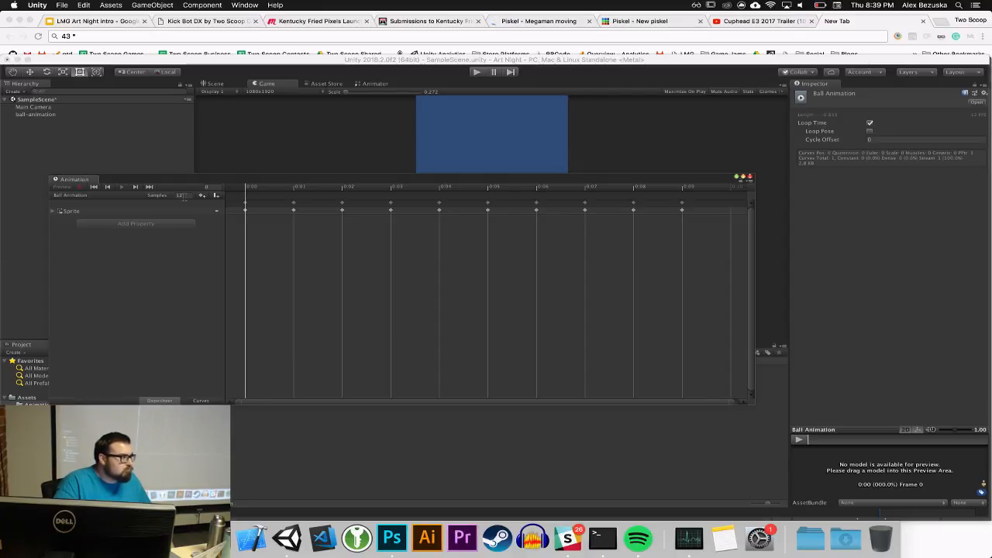
left_click(184, 195)
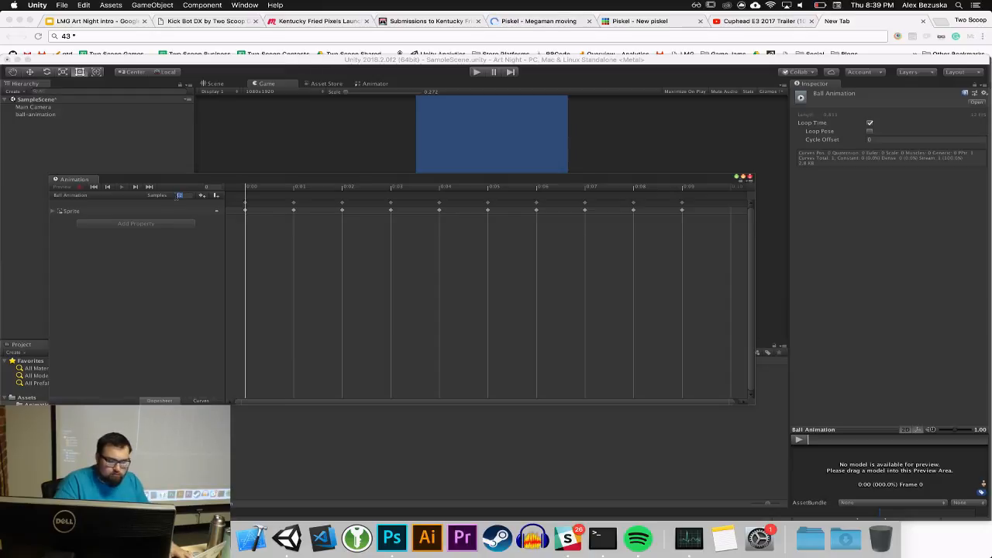
type("1")
key("Return")
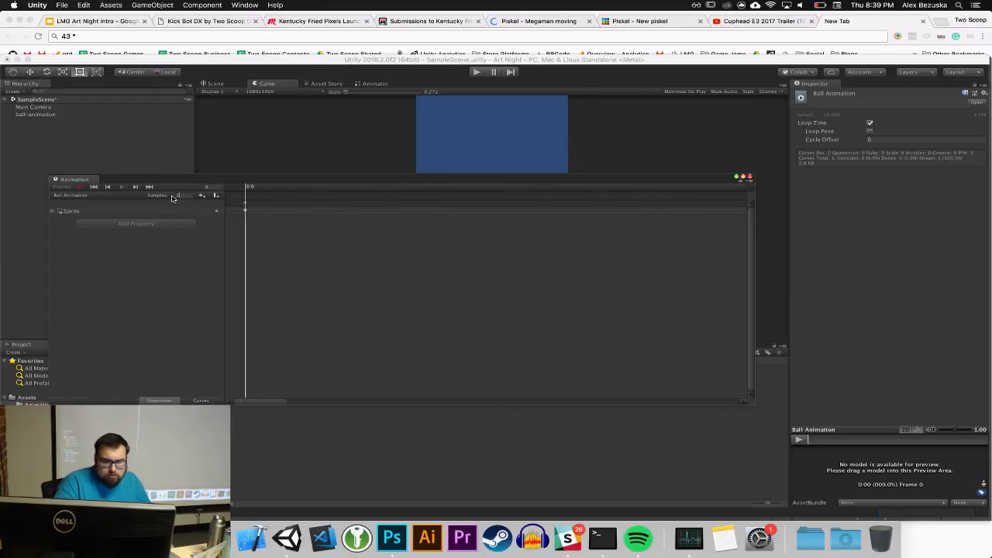
type("0")
key("Return")
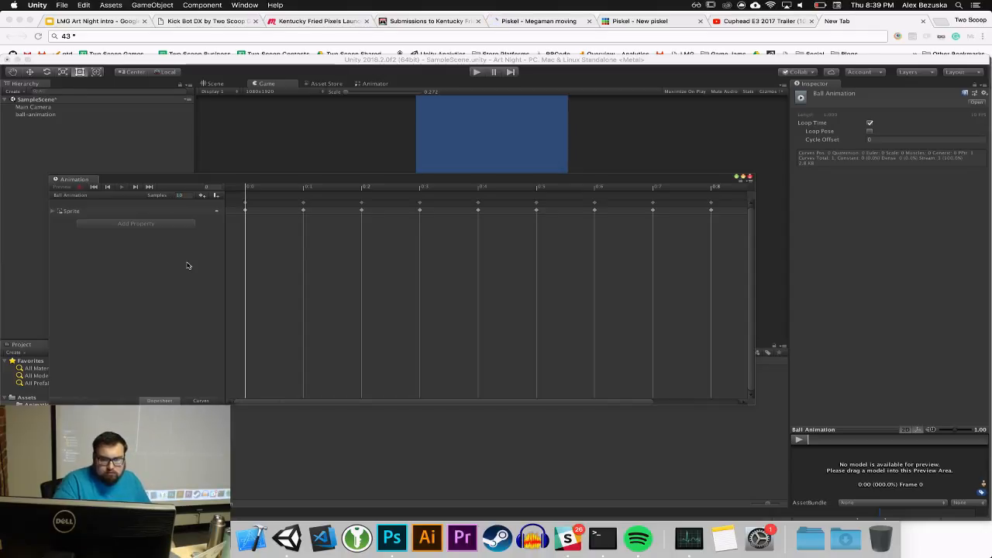
Dock the floating Animation window in the main editor layout, above the Scene and Game views
left_click_drag(710, 184, 725, 217)
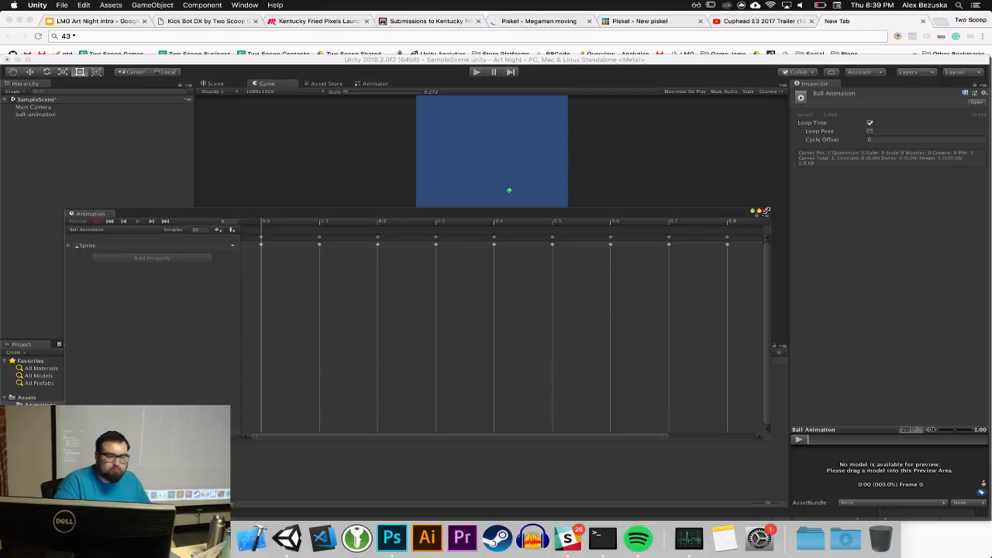
left_click_drag(627, 212, 649, 202)
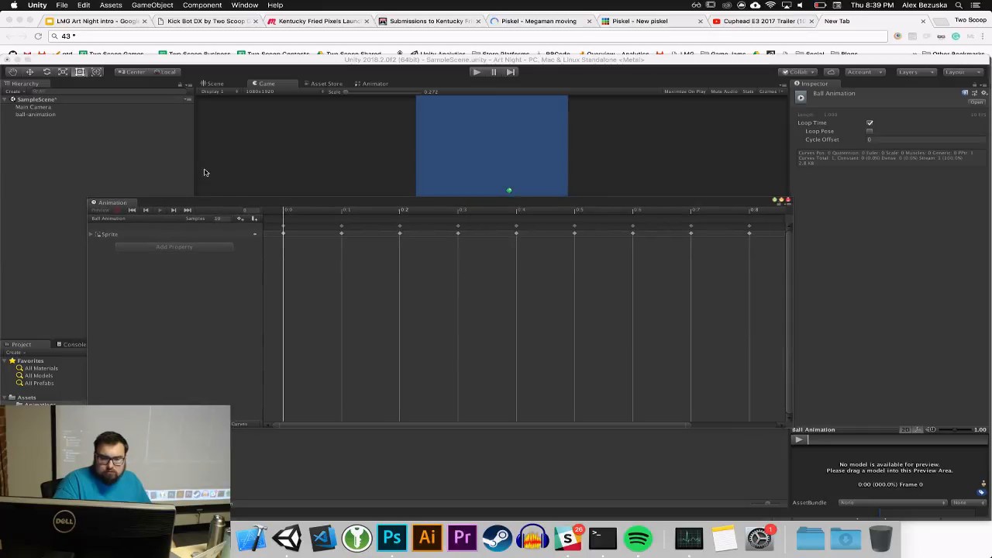
left_click_drag(127, 199, 355, 103)
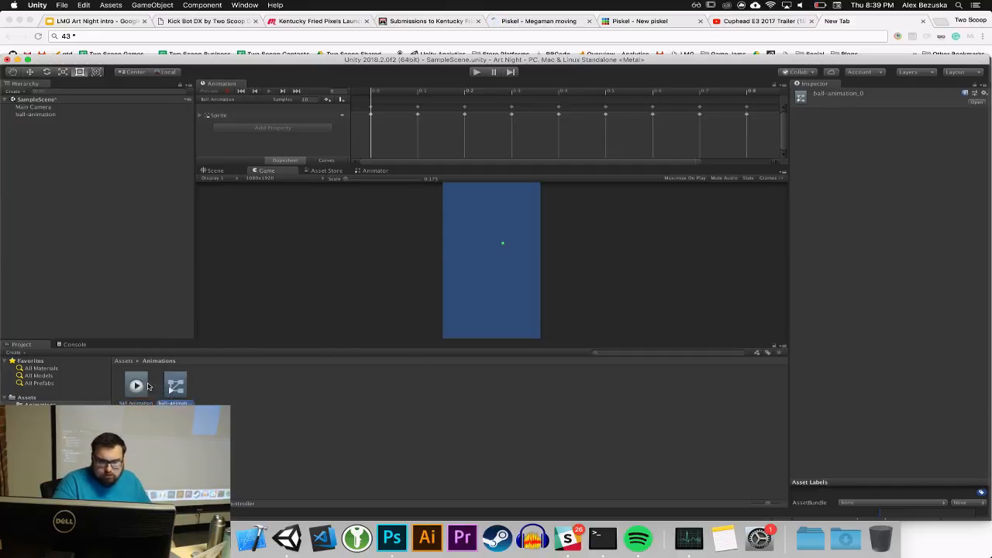
Set the Ball Animation state's speed to 2 in the ball-animation object's controller and test it by playing and stopping the scene
left_click(39, 114)
double_click(911, 244)
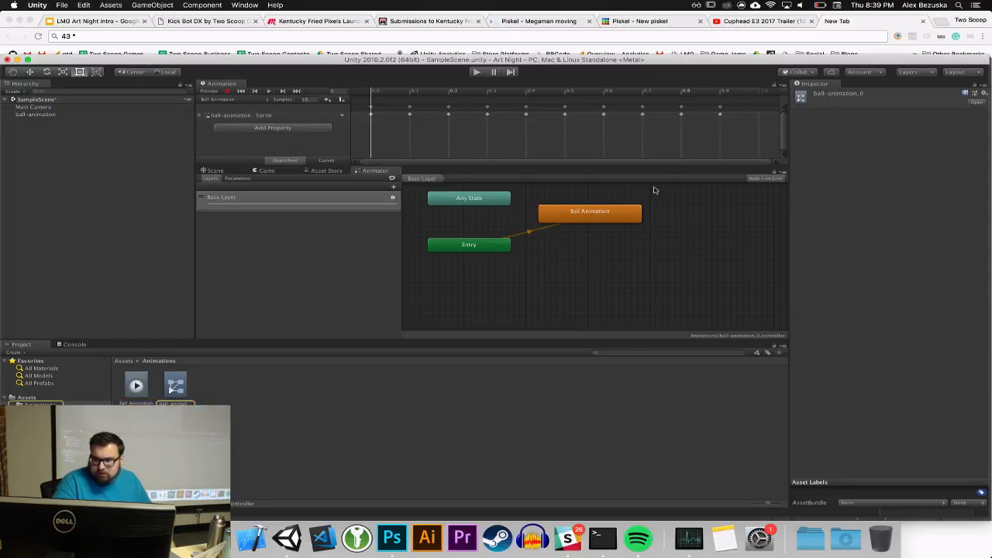
left_click(590, 217)
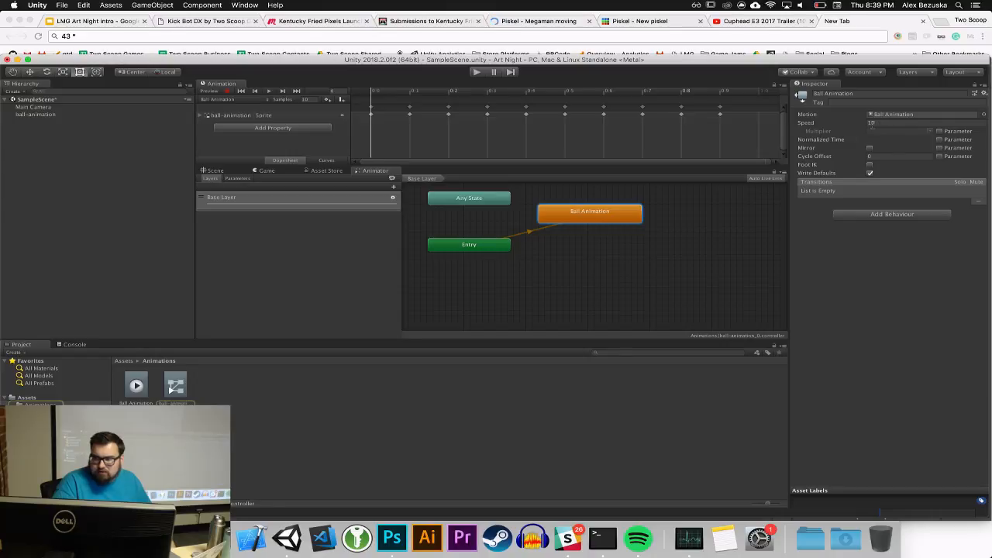
left_click(871, 123)
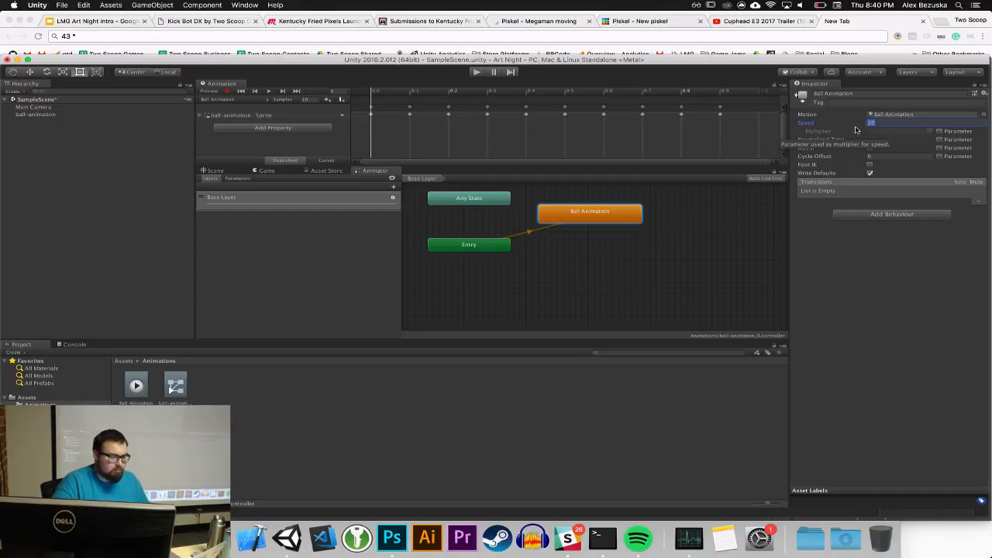
type("2")
key("Return")
left_click(471, 72)
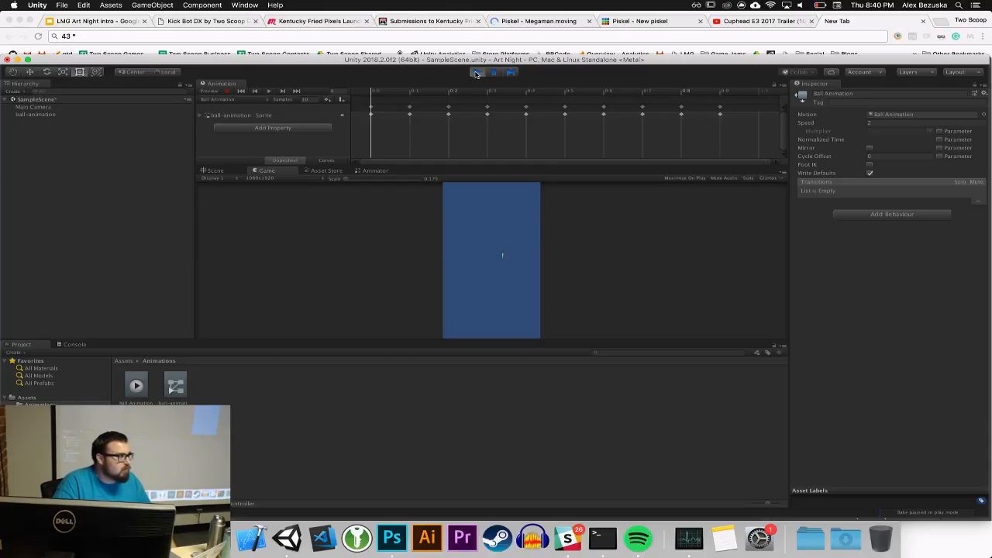
left_click(476, 73)
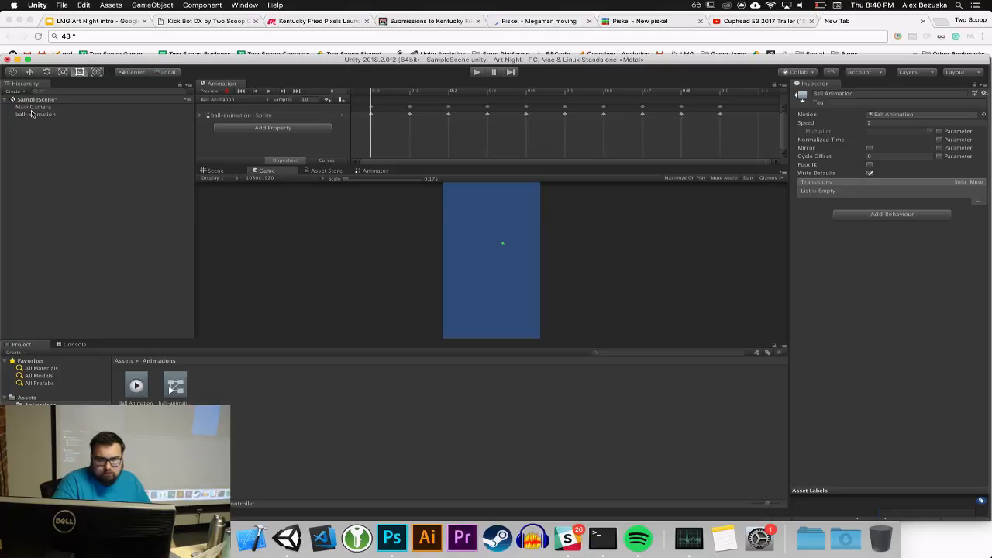
Scale the ball-animation object to 5 in both X and Y
left_click(161, 115)
scroll(425, 230, "up", 2)
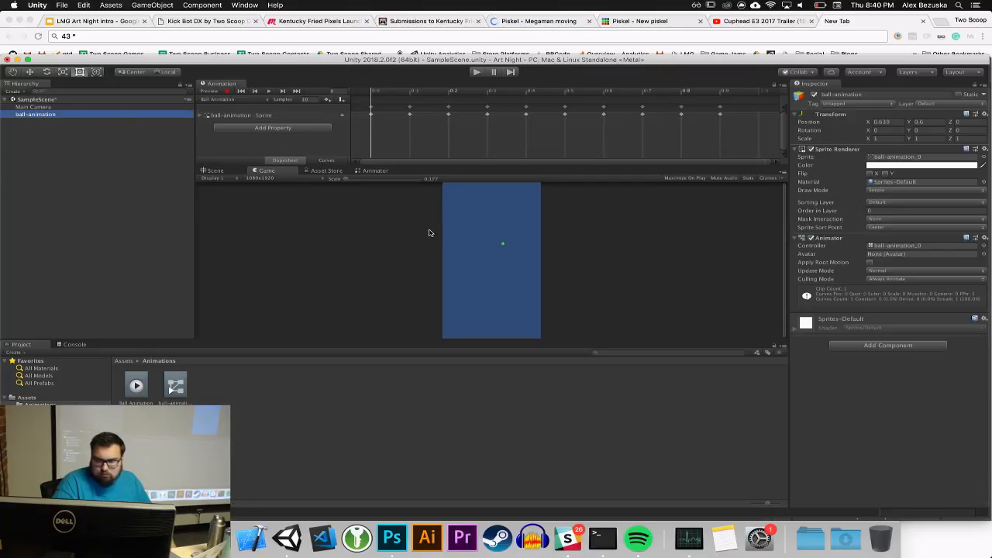
left_click(873, 139)
type("1.77")
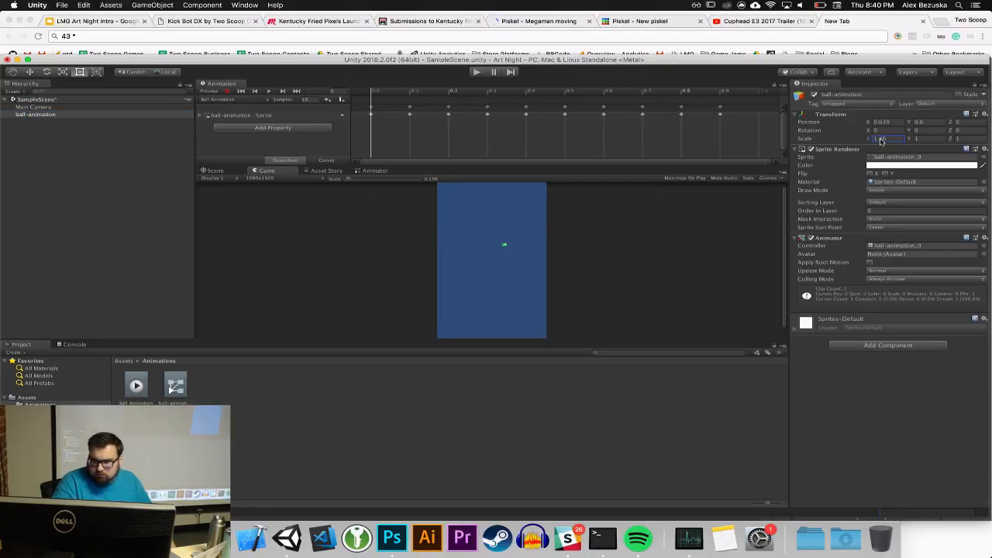
left_click_drag(870, 141, 891, 143)
left_click(882, 138)
type("5")
key("Tab")
type("5")
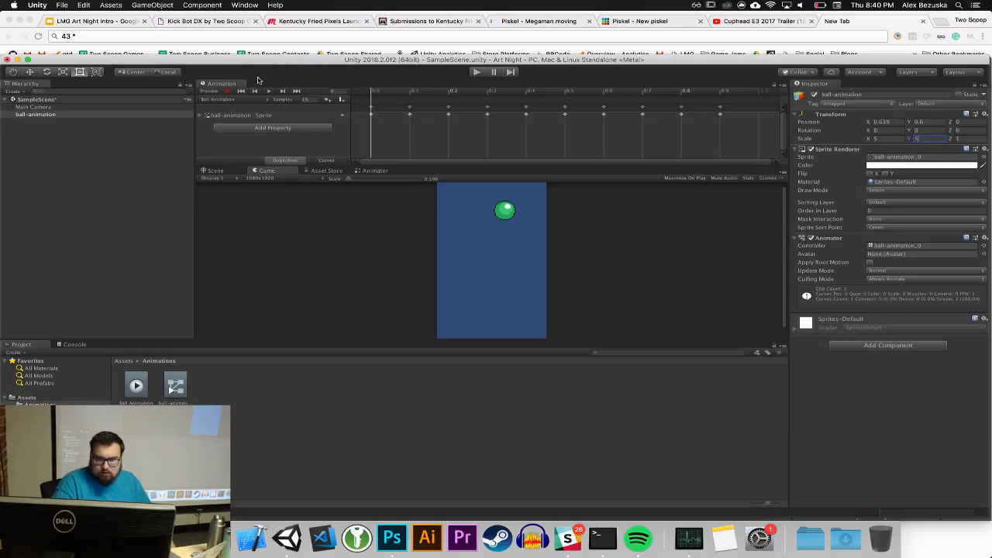
Move the enlarged ball in the scene to about X -0.06, Y 0.45 and test its bounce in play mode
left_click(220, 170)
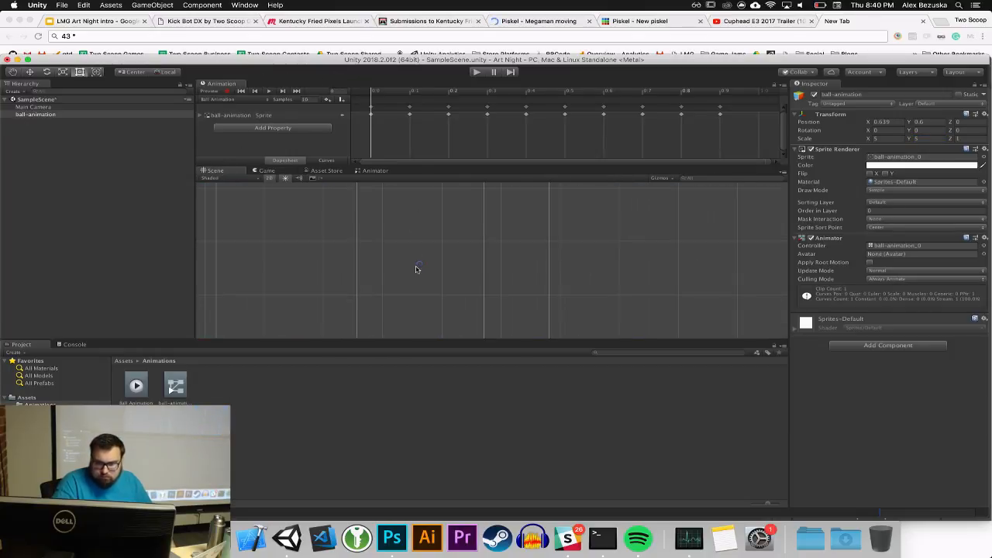
scroll(419, 270, "up", 5)
scroll(430, 271, "down", 3)
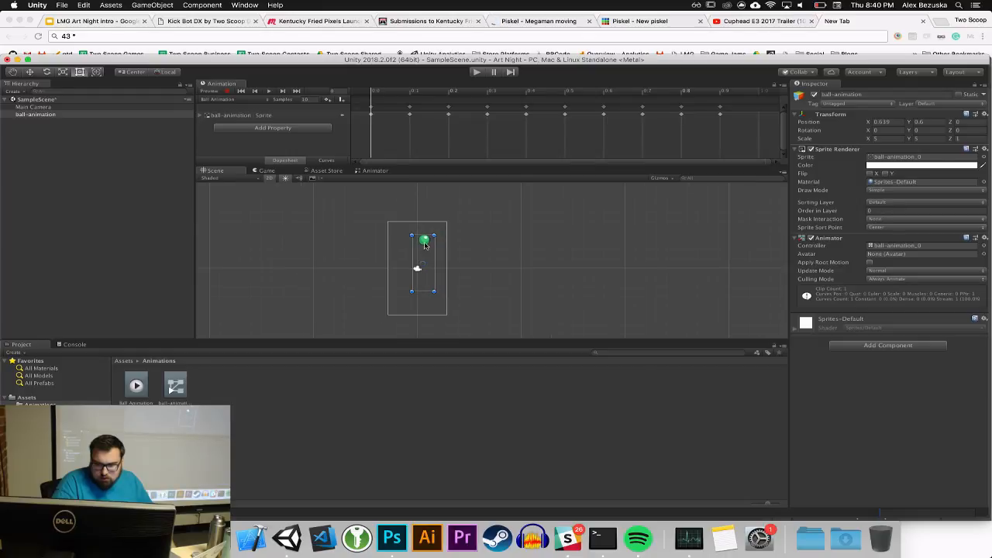
left_click_drag(424, 246, 416, 246)
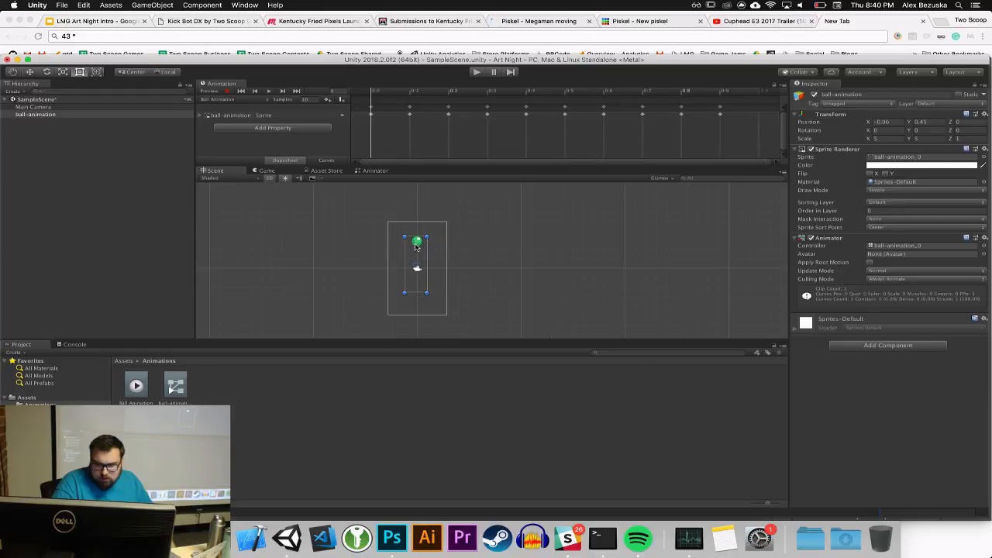
left_click(477, 72)
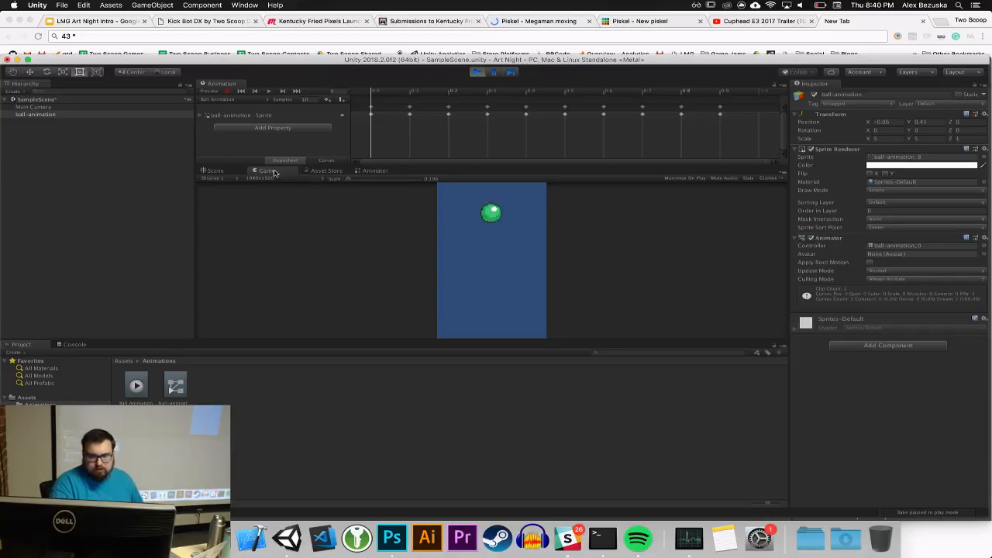
left_click(477, 71)
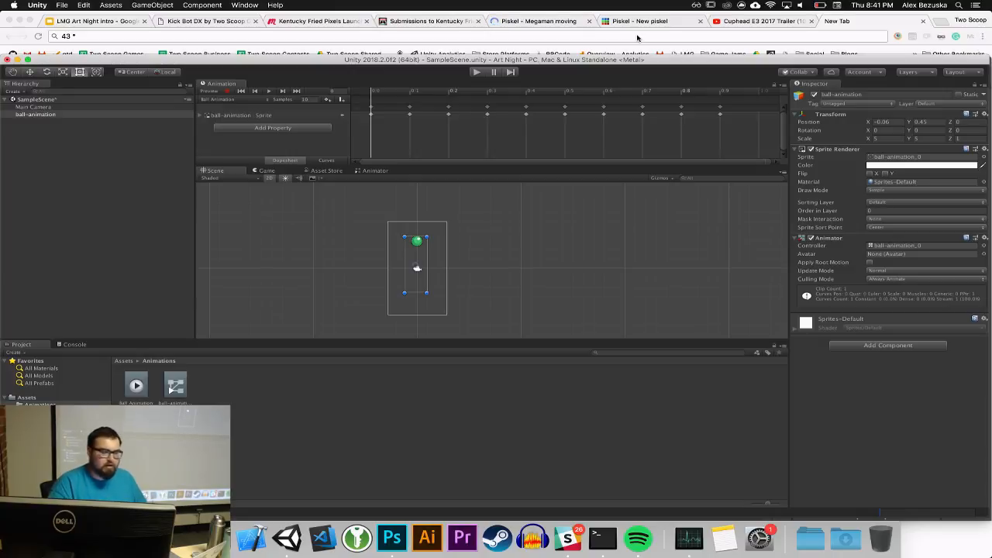
Switch to Chrome and search Google for "sprite sheet"
left_click(637, 37)
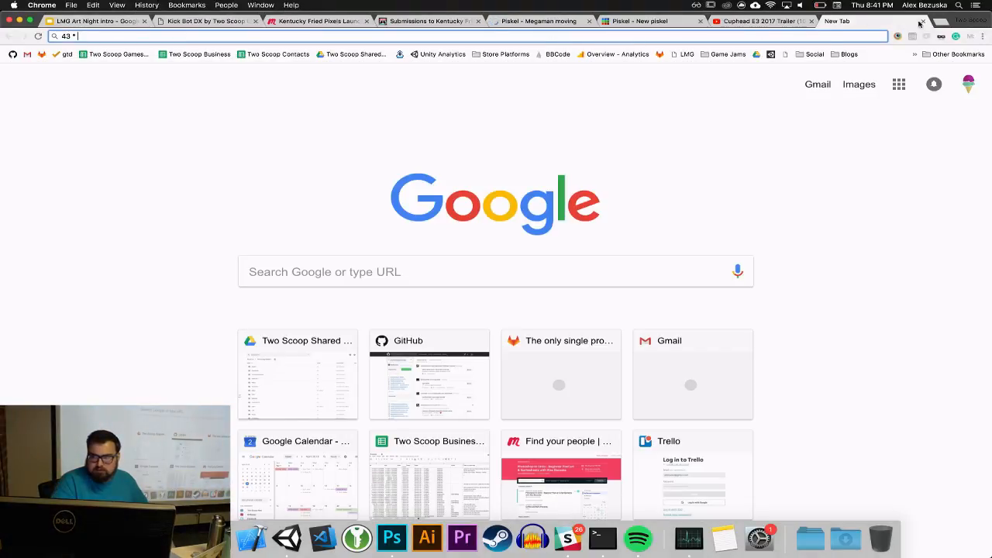
key("super+a")
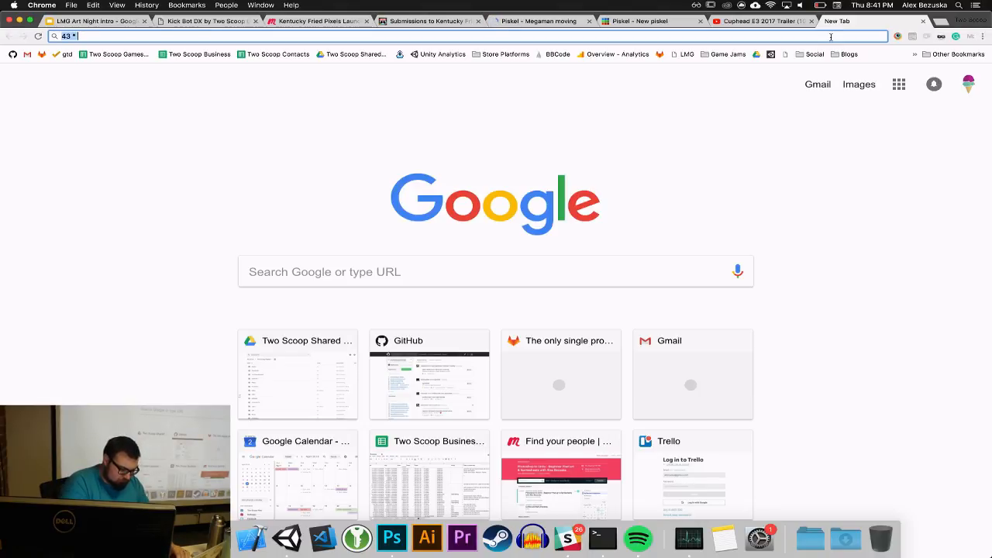
type("rite ")
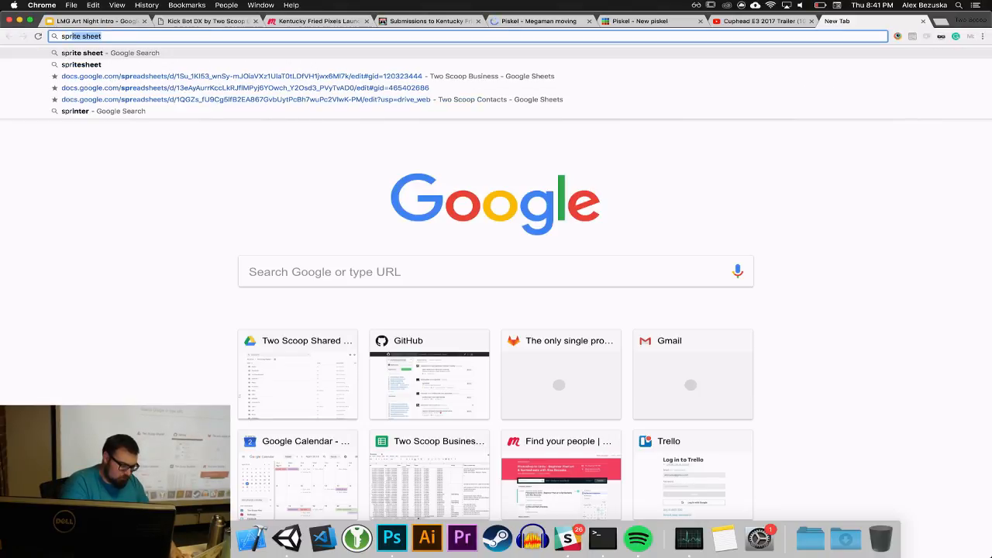
type("sheet")
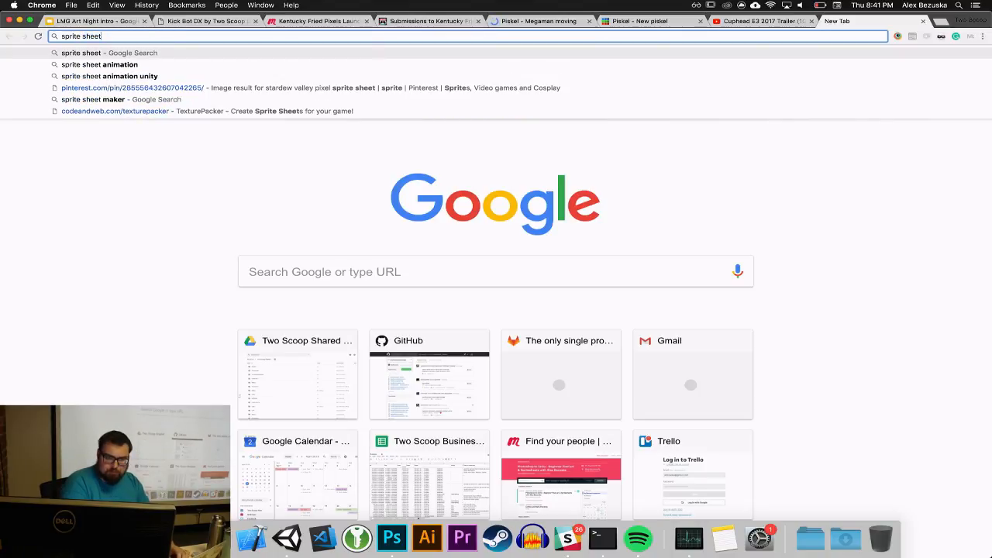
key("Return")
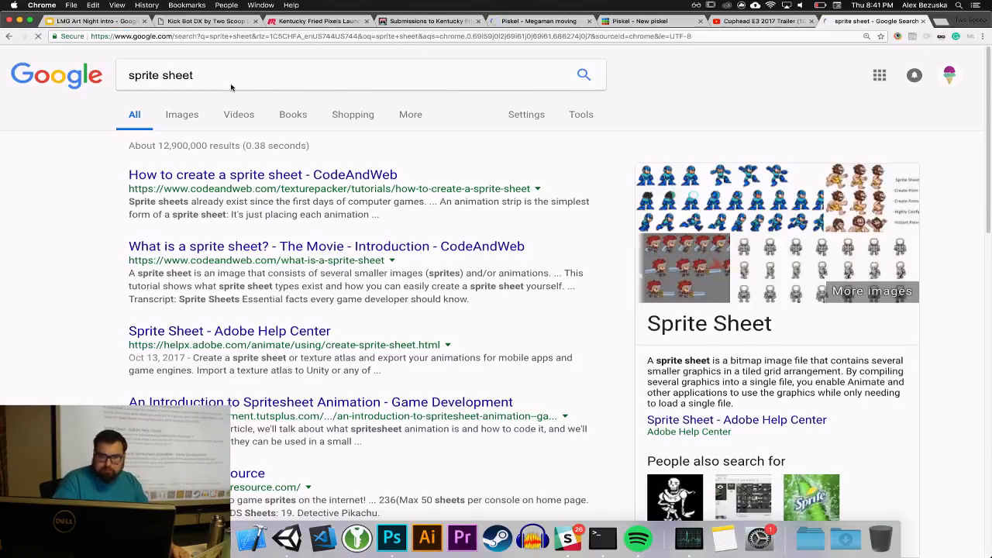
Refine the search to "sprite sheet tool" and open CodeAndWeb's TexturePacker page
left_click(218, 75)
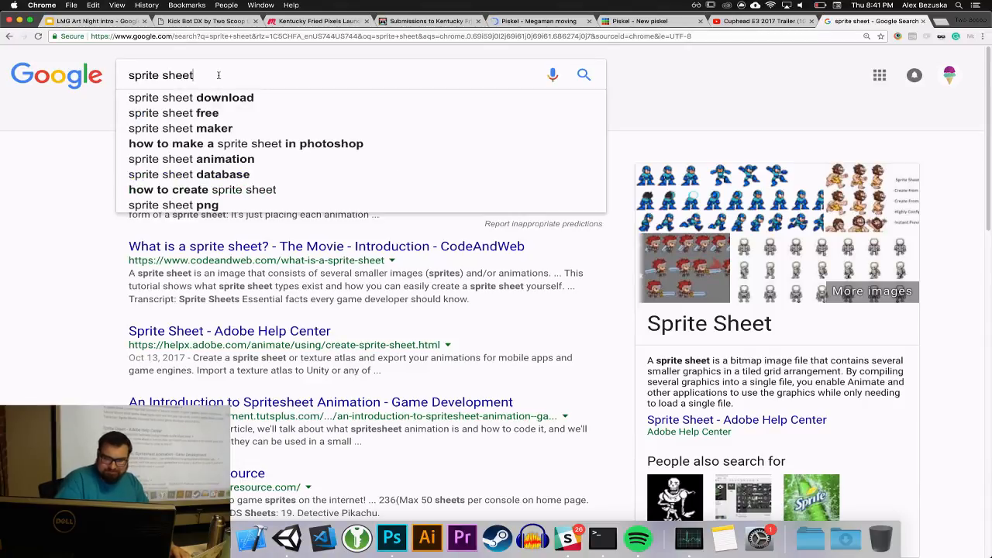
type("tool")
key("Return")
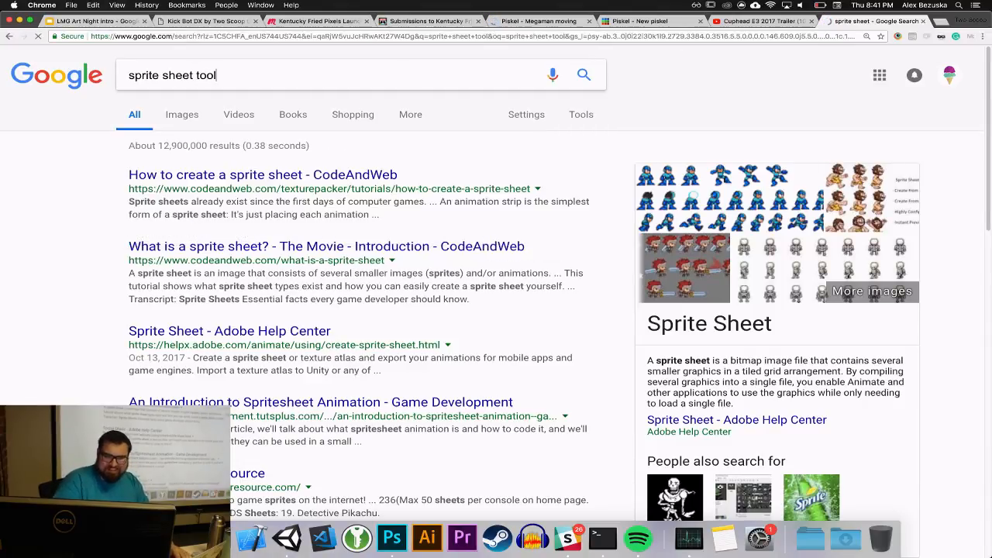
left_click(303, 172)
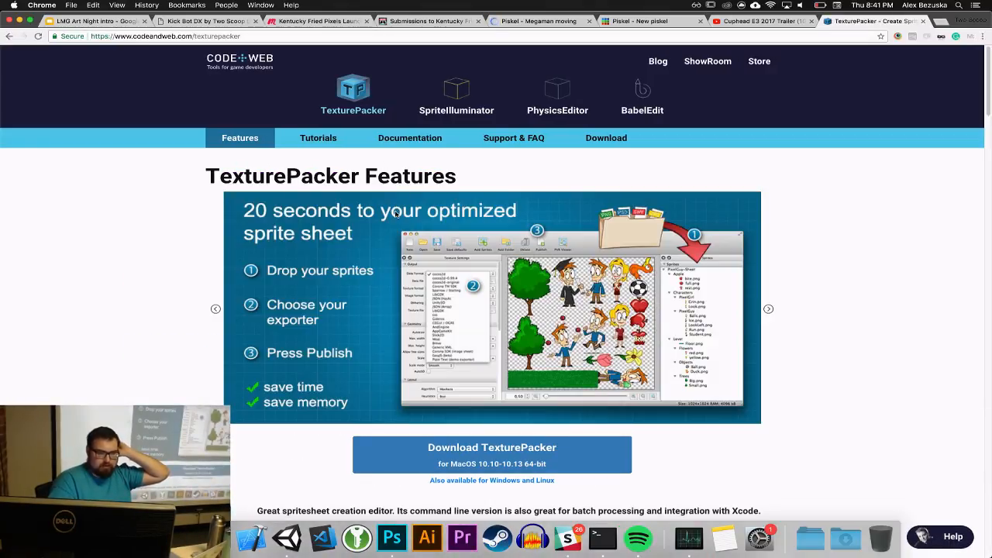
Switch to Photoshop, select ball layers 1 to 10, distribute them by horizontal centers and align their vertical centers
left_click(392, 537)
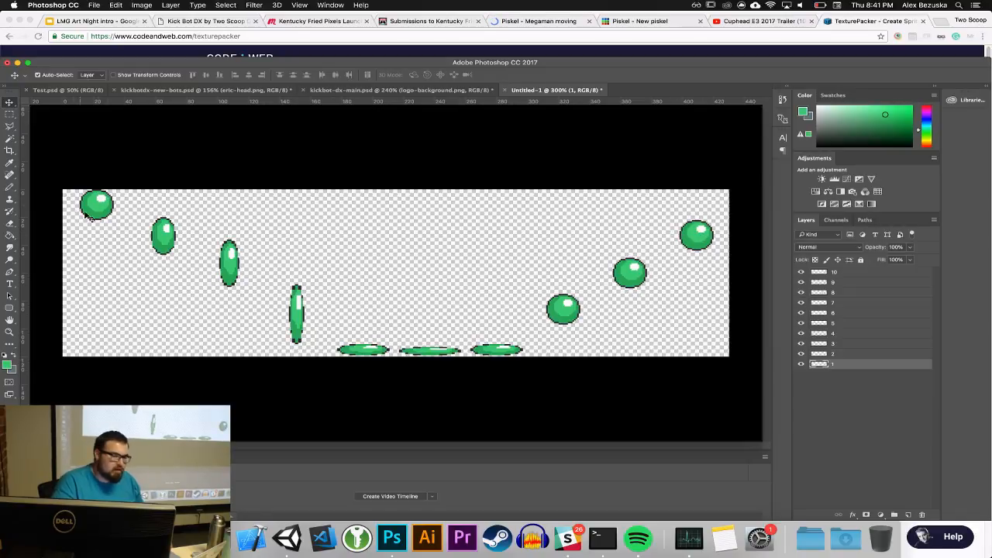
left_click(840, 273, "shift")
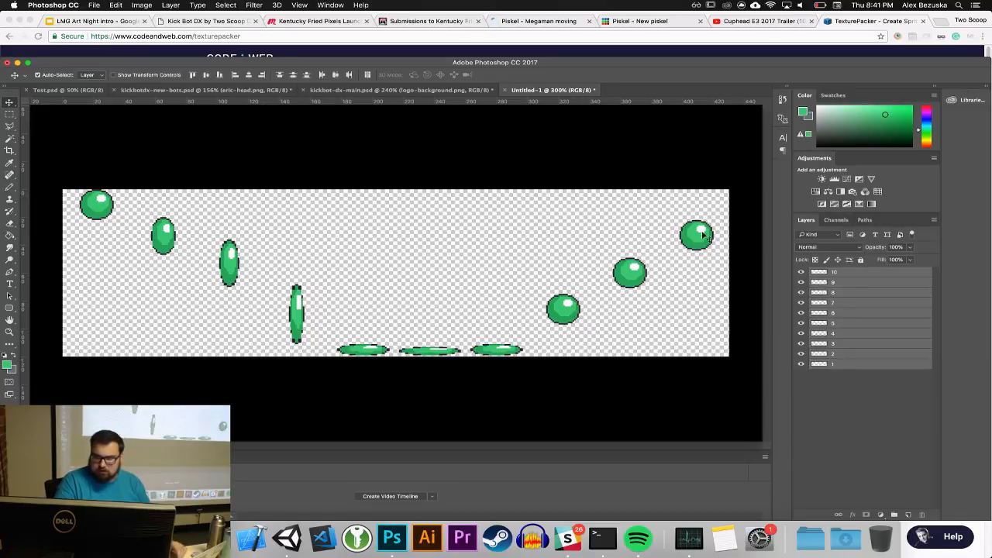
left_click(336, 75)
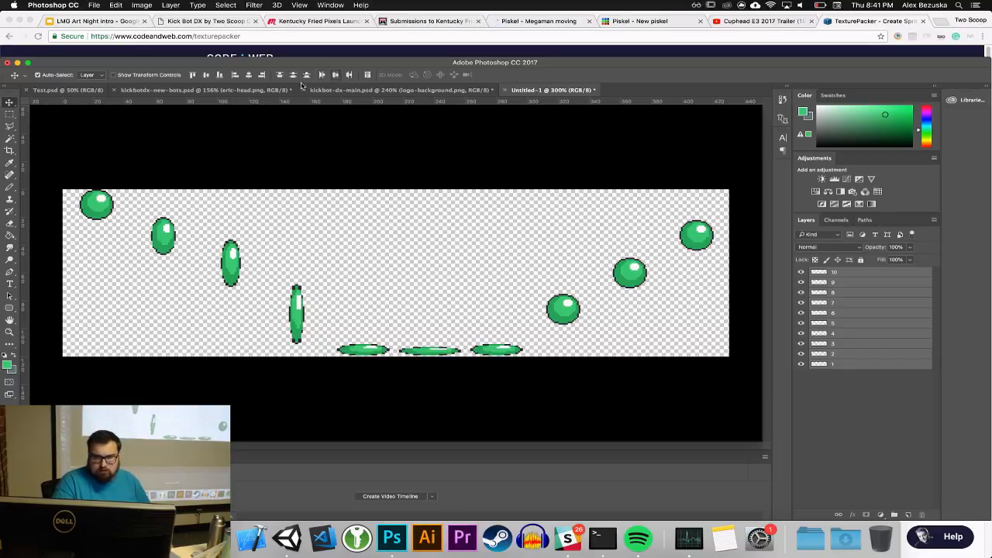
left_click(206, 75)
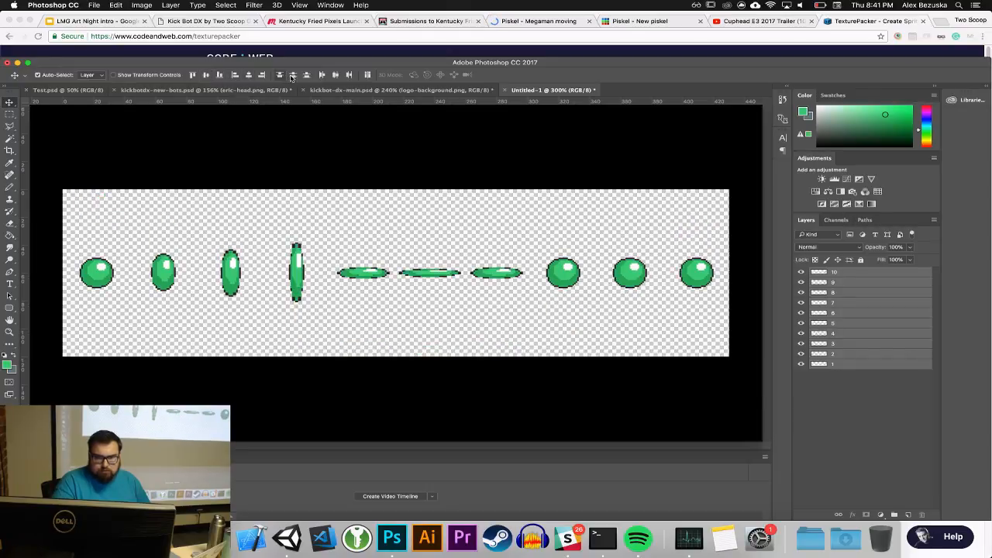
left_click(161, 276)
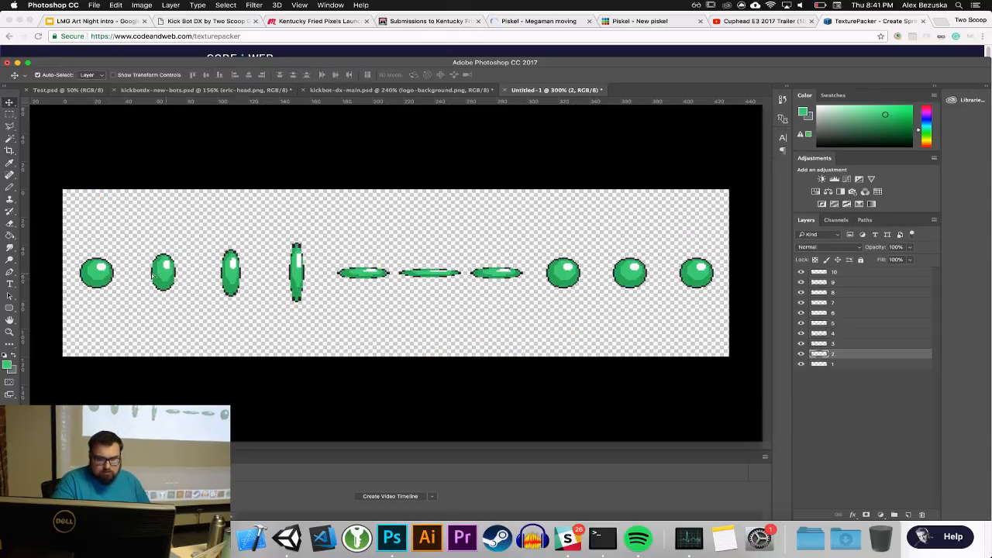
Move ball frames 2 to 10 unevenly toward the first frame and distribute all ten layers by horizontal centers
mouse_move(153, 275)
left_mouse_down()
mouse_move(131, 272)
mouse_move(149, 284)
left_mouse_up()
left_click_drag(231, 275, 160, 275)
left_click_drag(296, 288, 190, 273)
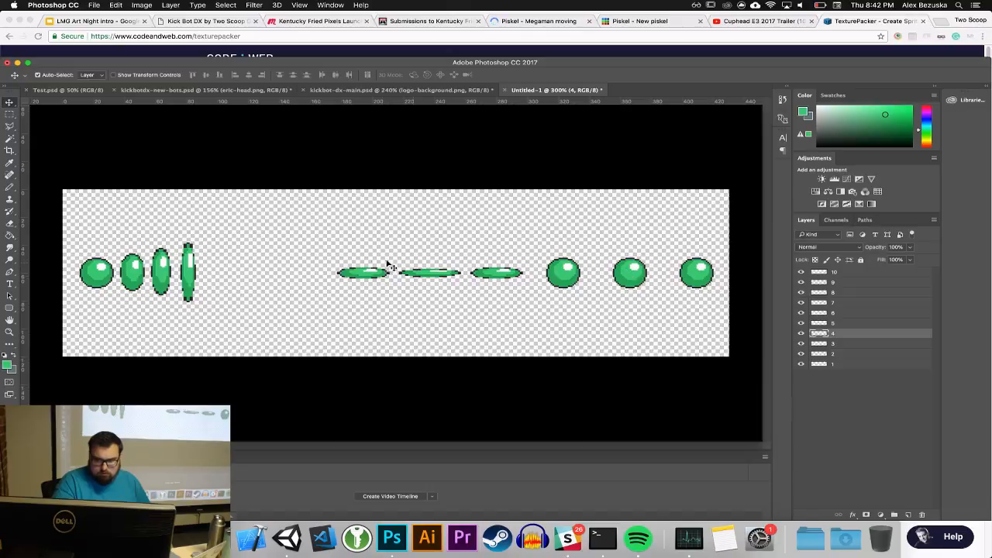
left_click_drag(341, 244, 701, 290)
left_click_drag(361, 272, 234, 270)
left_click_drag(75, 215, 607, 339)
left_click(335, 74)
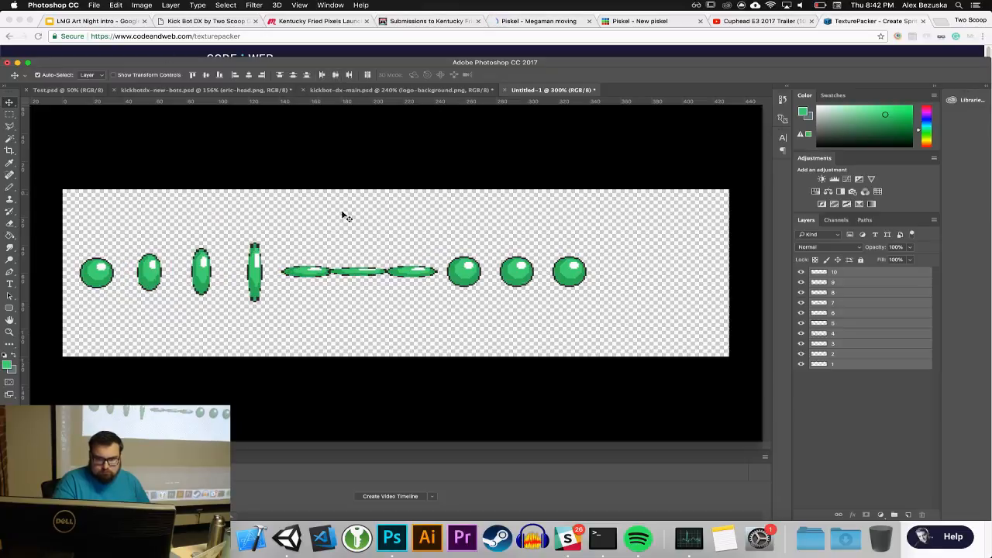
Offset layers 6 to 10 slightly rightward, then shift layers 7 to 10 farther right and slightly up
left_click(496, 280)
left_click_drag(369, 244, 612, 312)
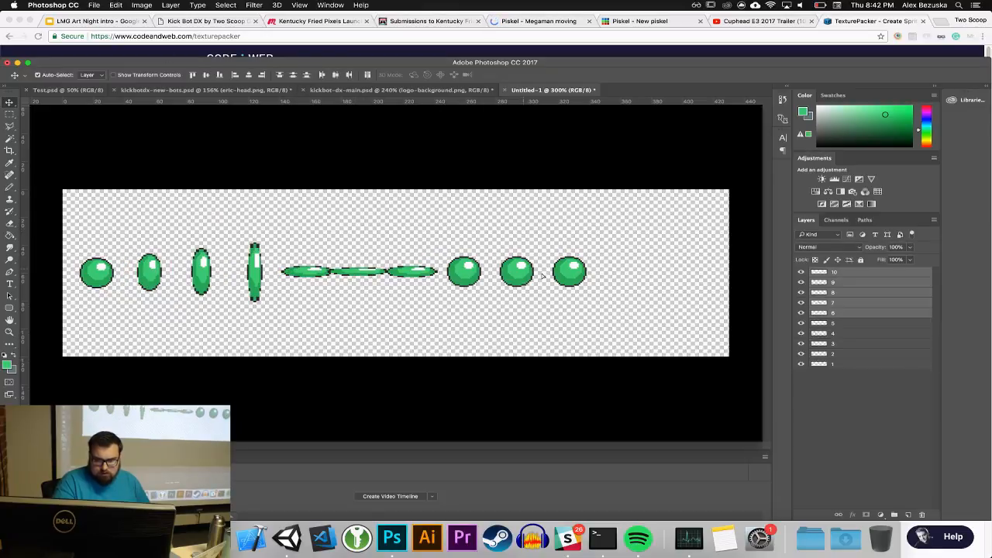
left_click_drag(523, 273, 547, 277)
left_click_drag(438, 250, 613, 327)
left_click_drag(500, 276, 515, 268)
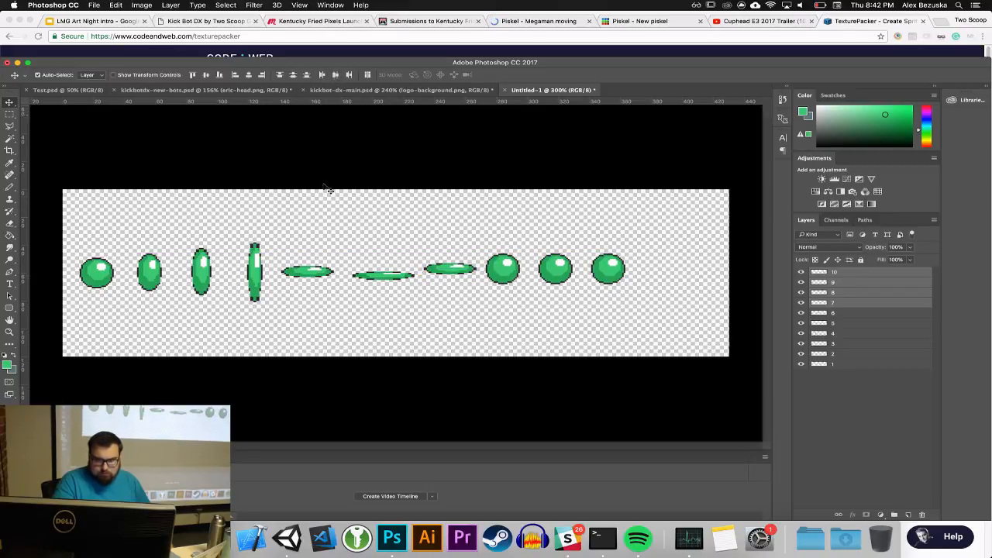
Select layers 1 to 10, distribute them by vertical centers, try distributing by left edges, and clear the canvas selection
left_click(330, 222)
key("super+a")
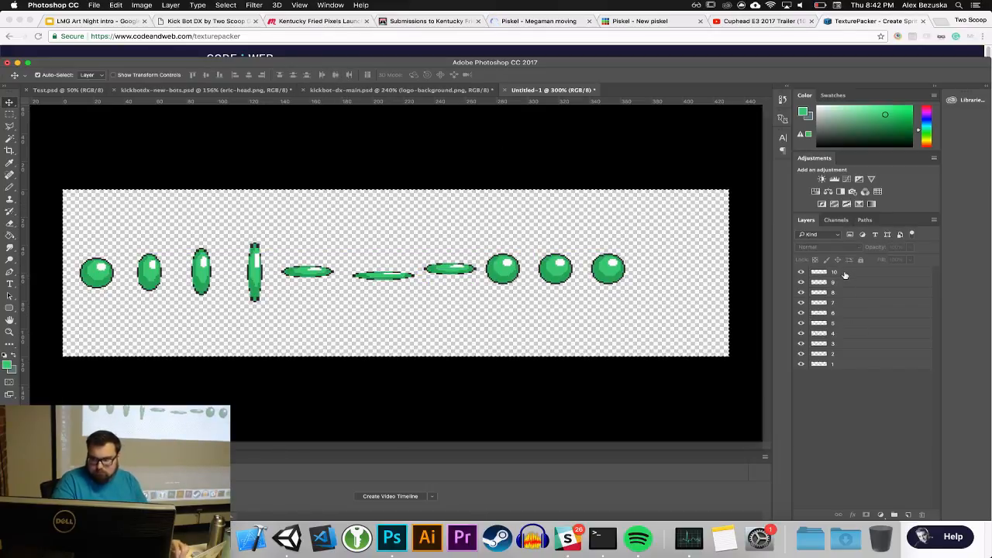
left_click(844, 271)
left_click(844, 363, "shift")
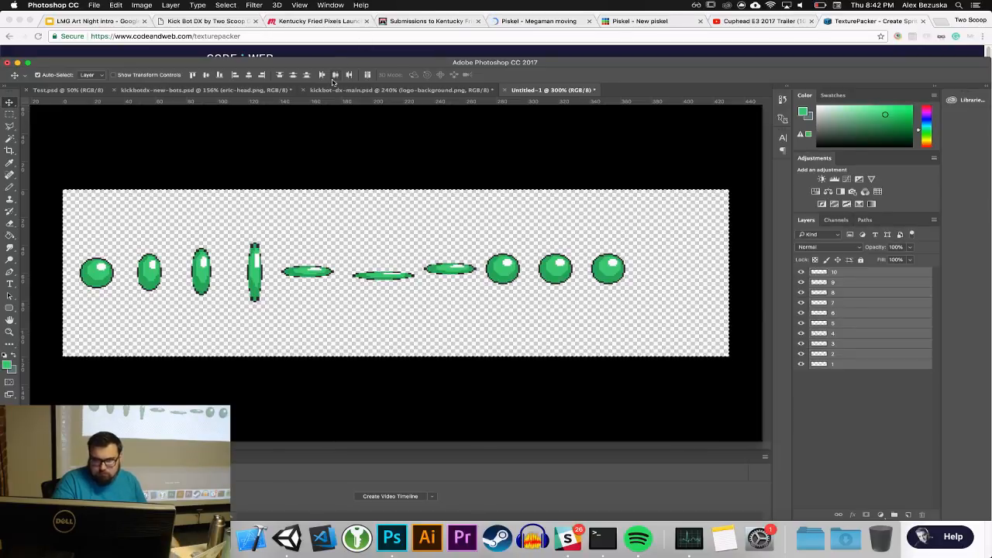
left_click(293, 75)
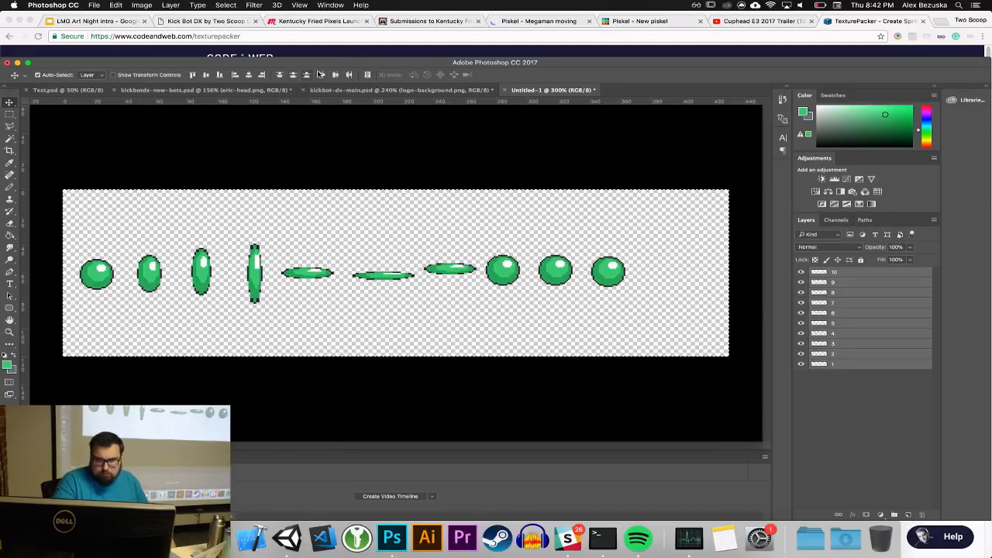
left_click(320, 75)
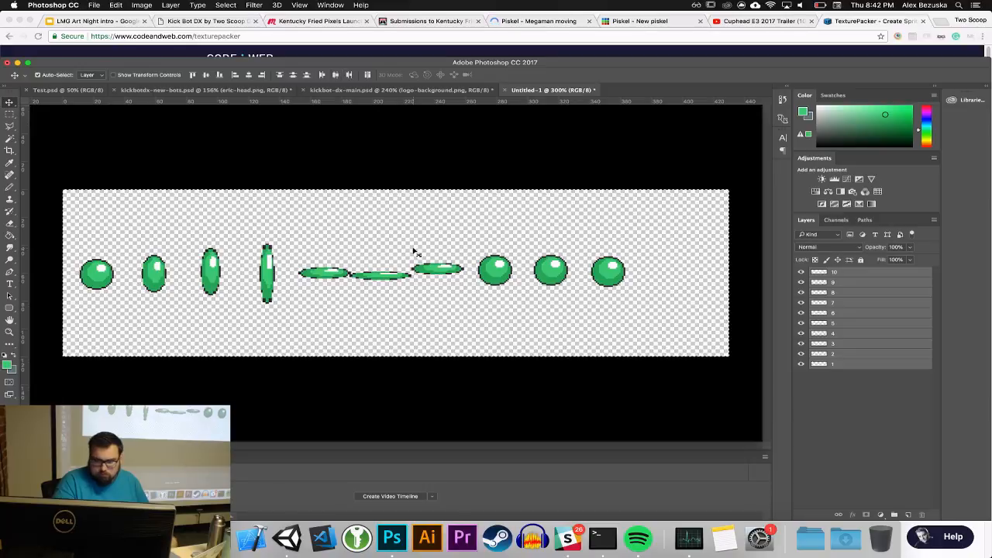
key("super+z")
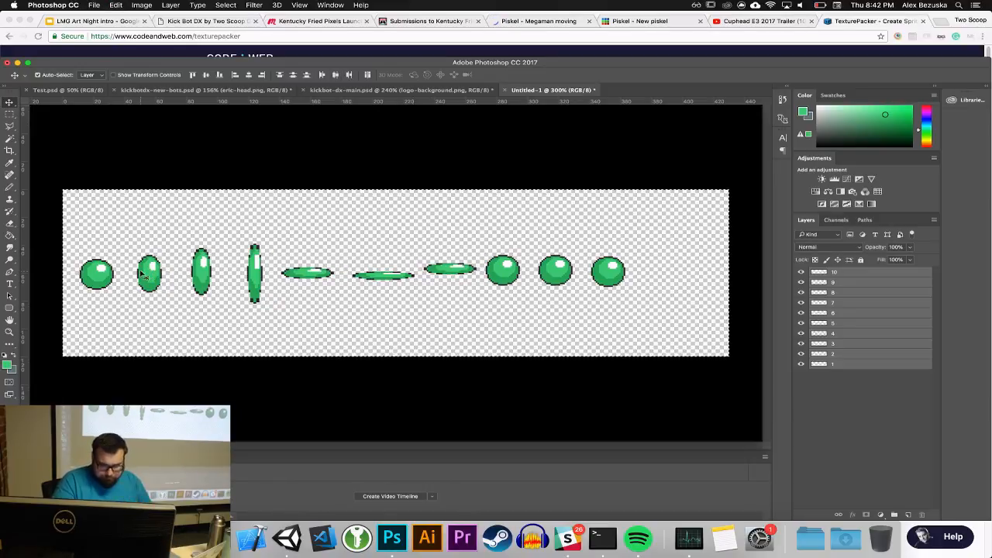
left_click(152, 334)
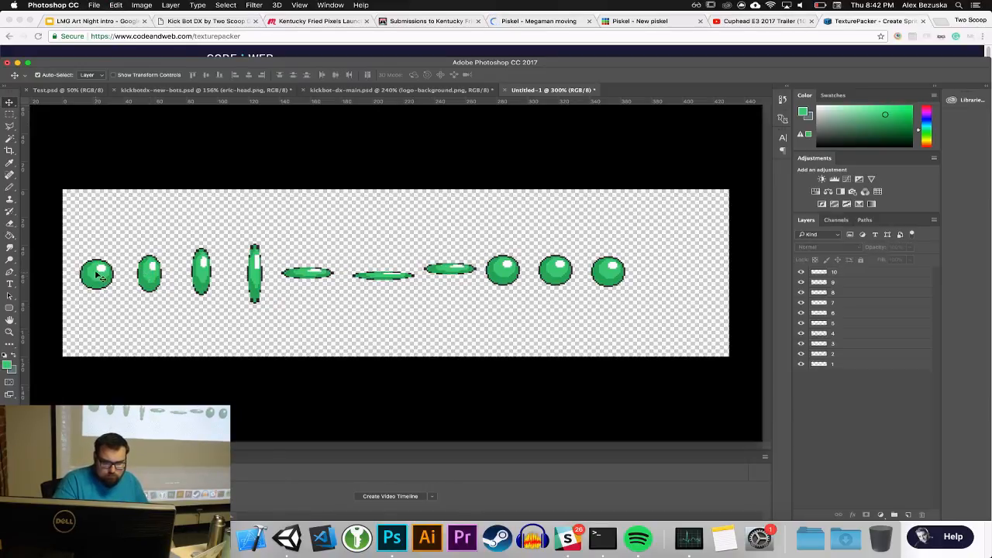
Try moving the first ball into the canvas's upper-left corner, undo the move, and start a crop of the canvas
left_click_drag(98, 275, 82, 206)
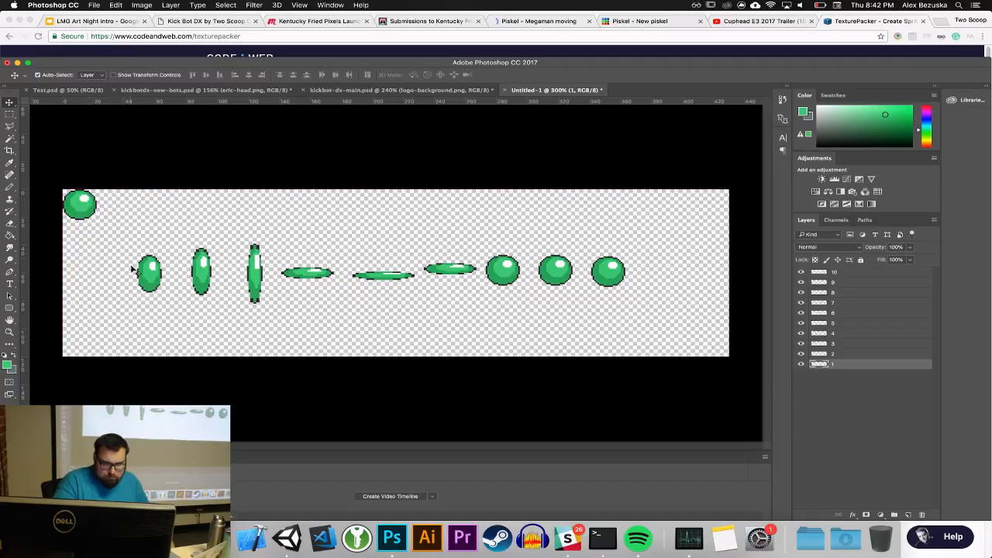
key("super+z")
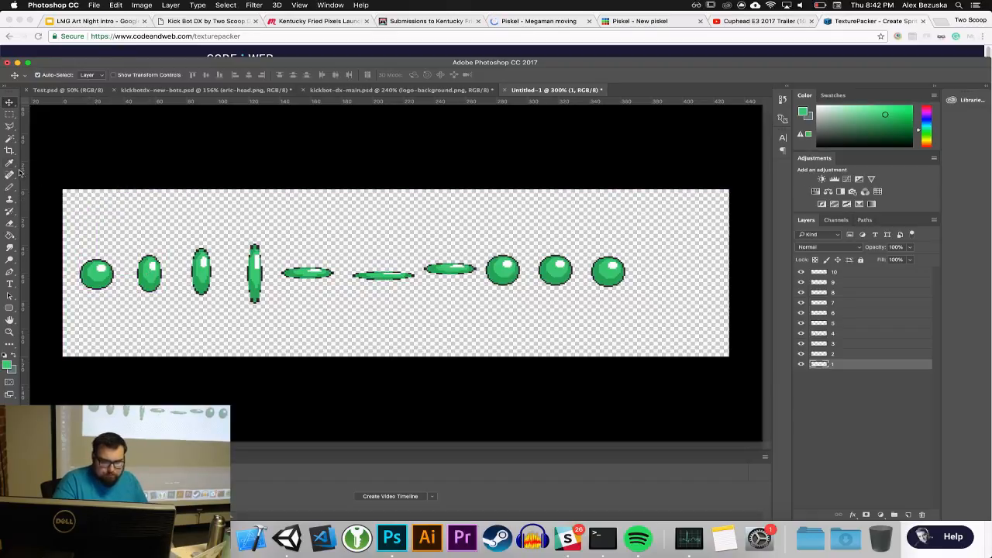
left_click(10, 150)
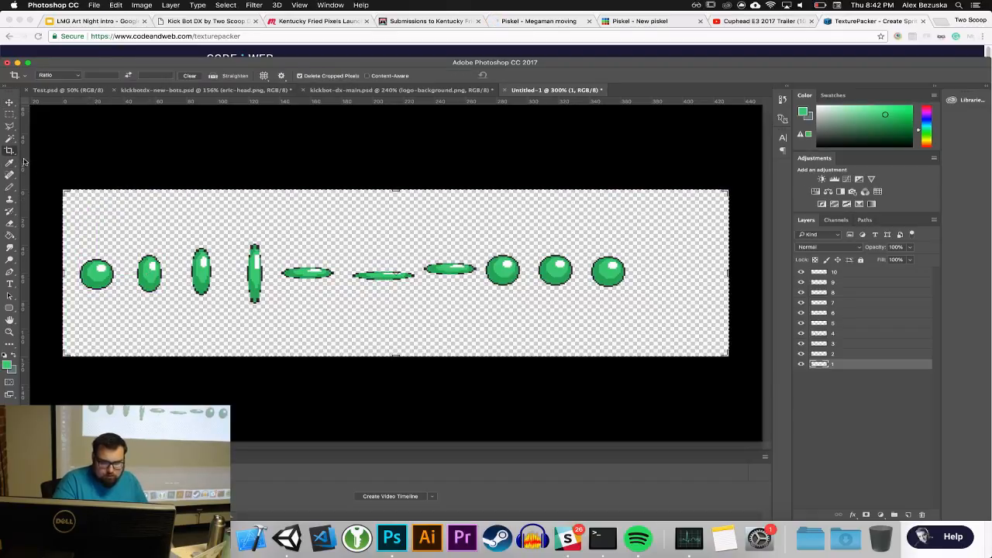
left_click(106, 191)
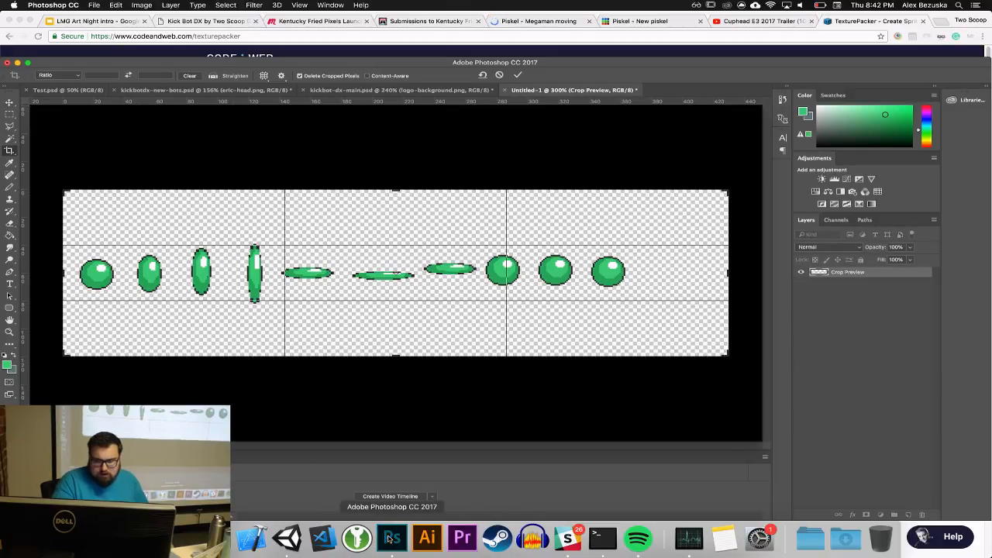
Switch to Unity, duplicate the ball-animation sprite sheet in the Sprites folder, and expand the copy's sprites
left_click(287, 537)
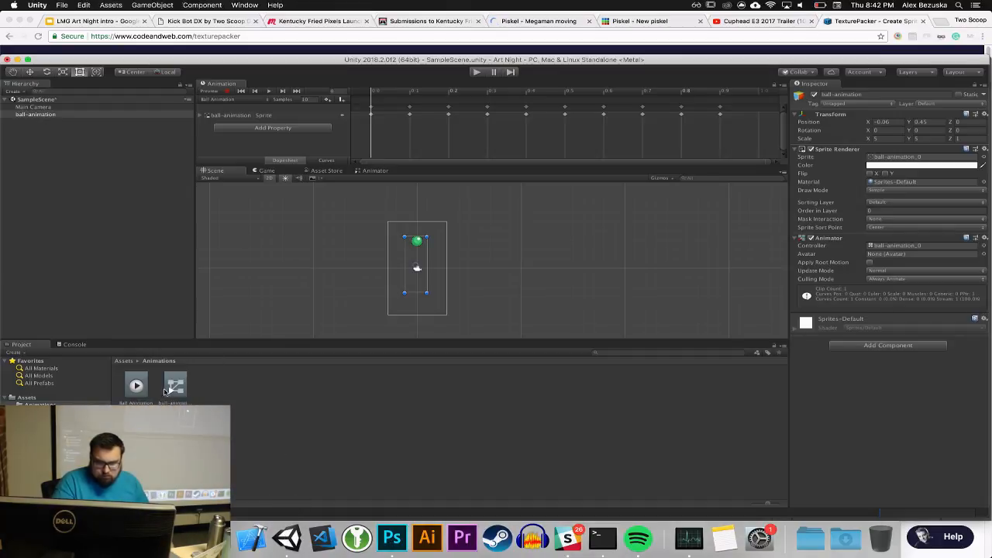
left_click(38, 419)
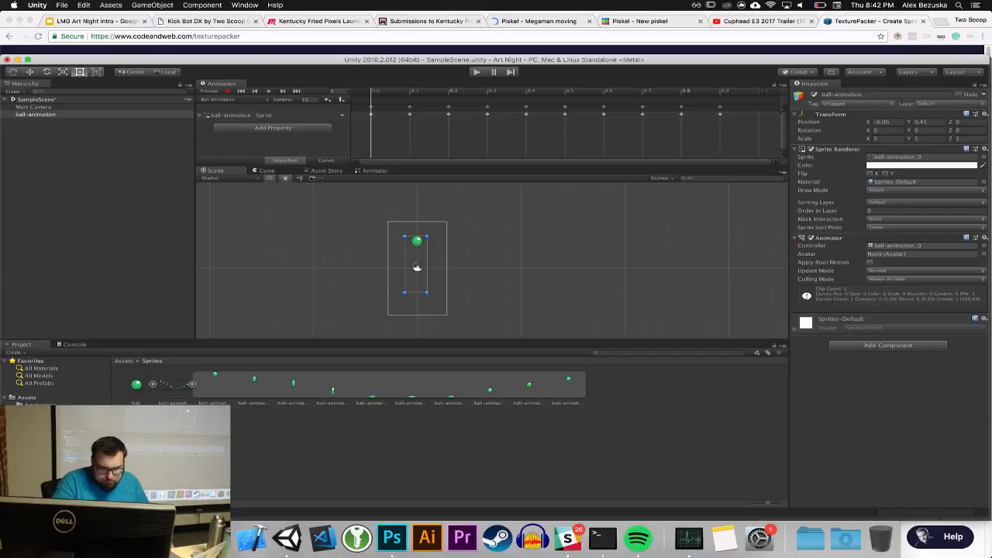
right_click(179, 388)
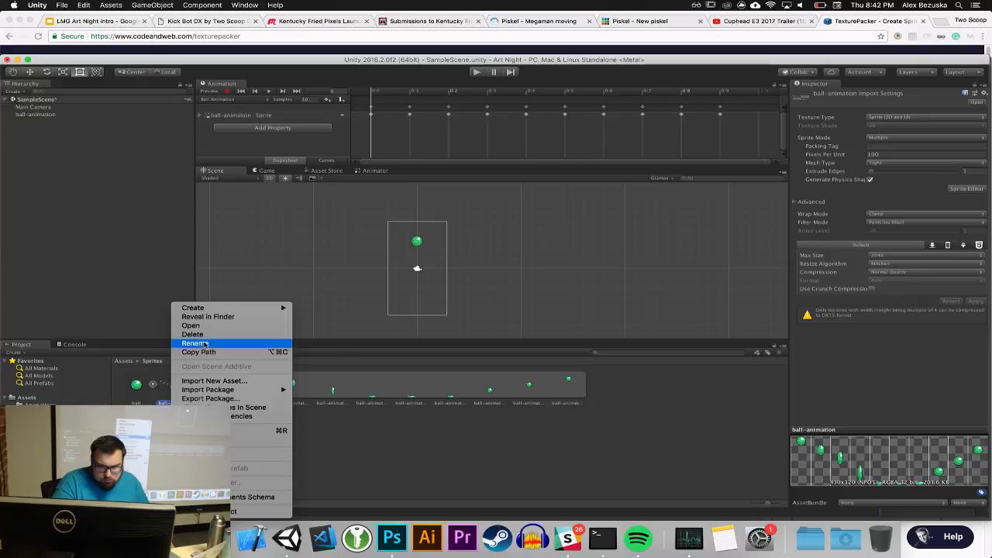
left_click(205, 327)
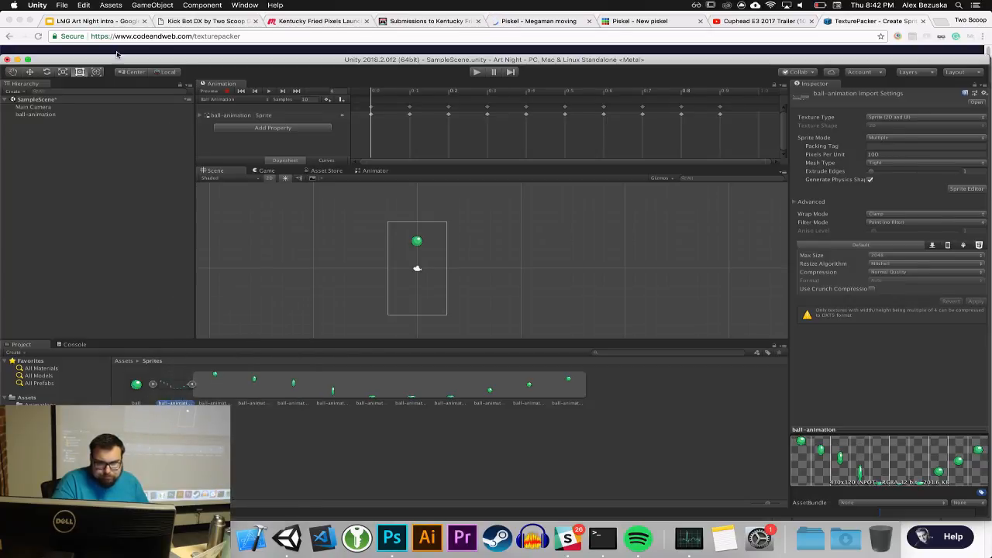
left_click(93, 7)
left_click(101, 71)
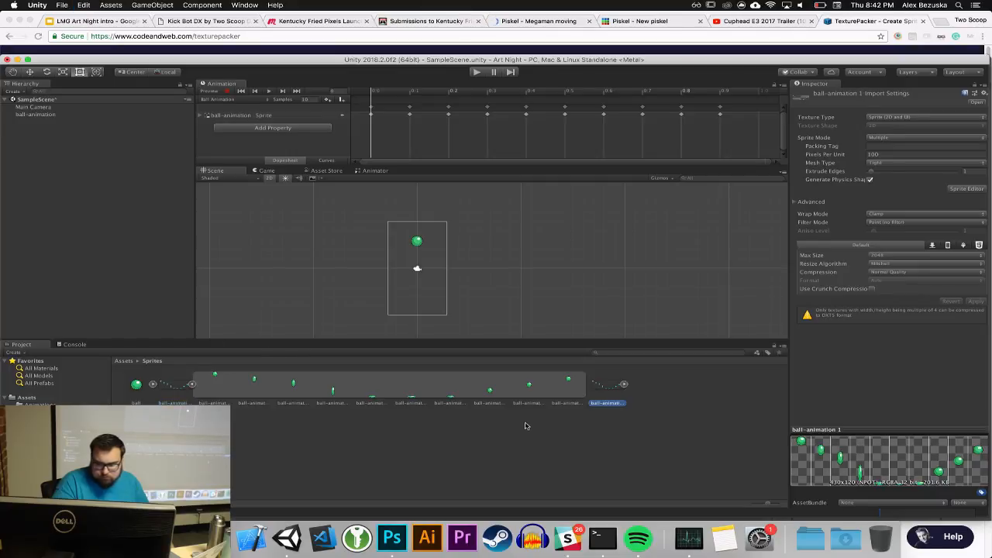
left_click(624, 385)
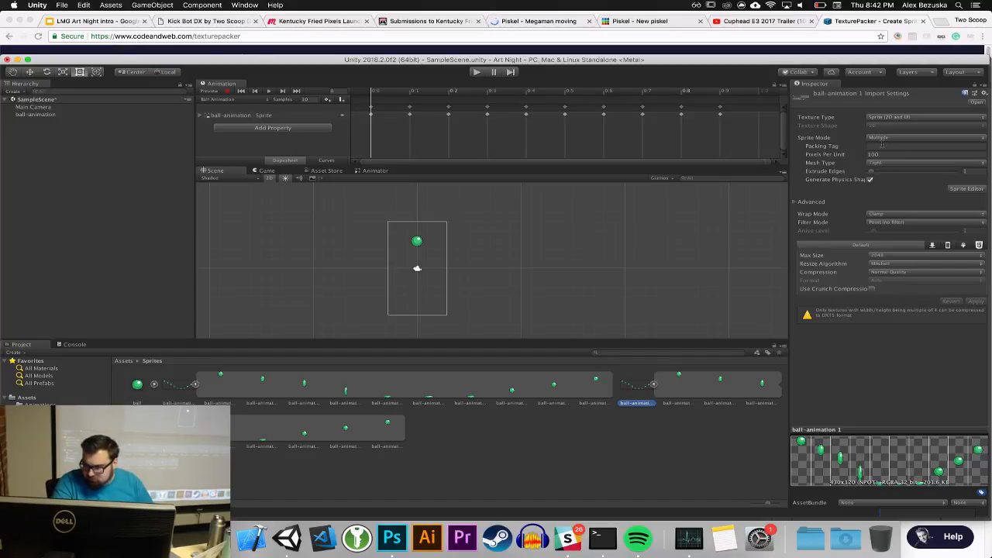
Open the duplicated sprite sheet in the Sprite Editor and slice it with the Automatic type
left_click(960, 189)
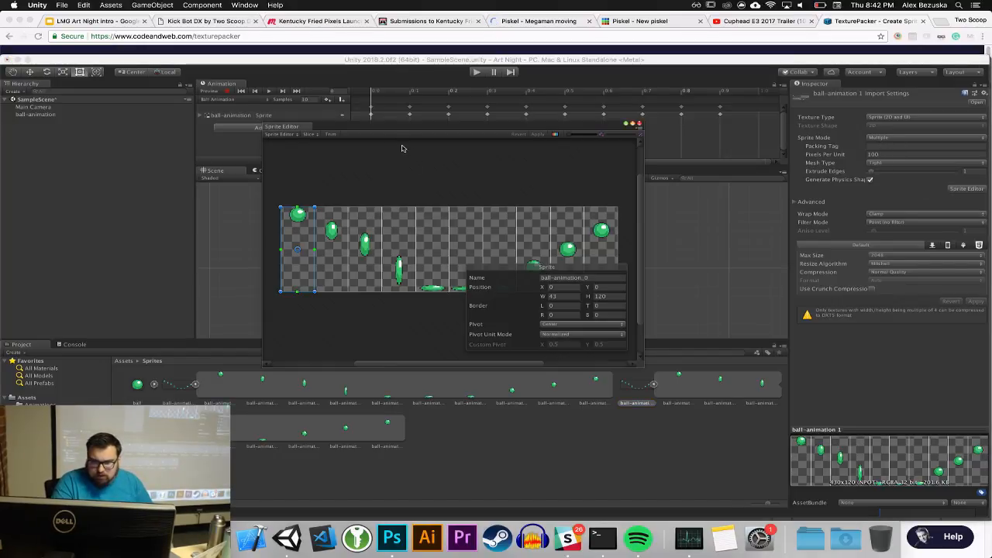
left_click_drag(379, 130, 287, 129)
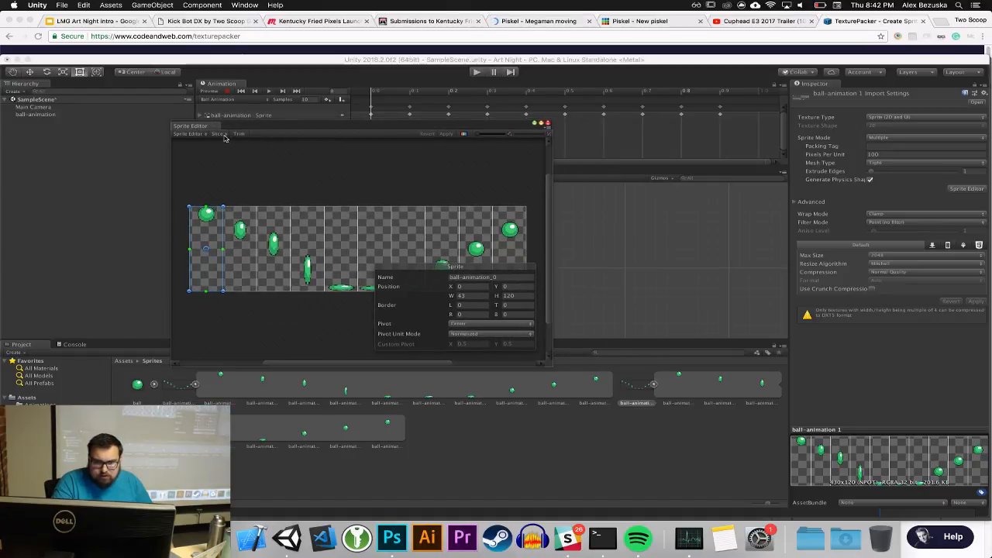
left_click(221, 134)
left_click(288, 145)
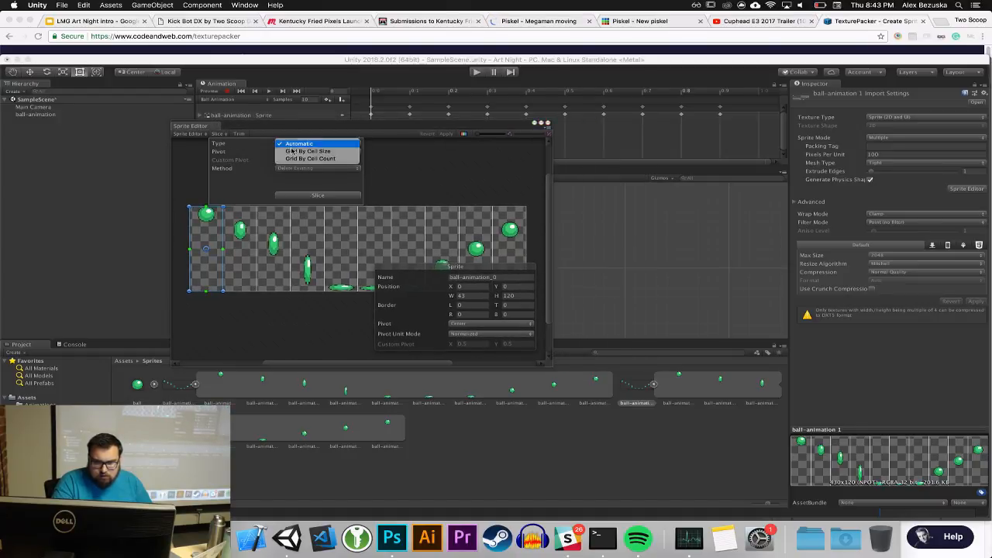
left_click(292, 144)
left_click(314, 196)
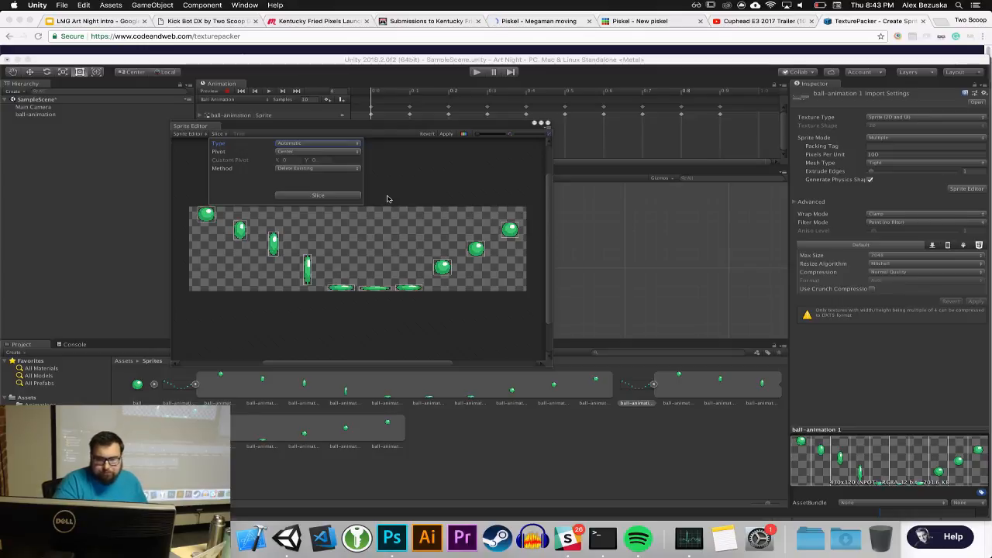
Enlarge the Sprite Editor and examine the slice bounds of the round and squashed ball frames one by one
left_click(272, 247)
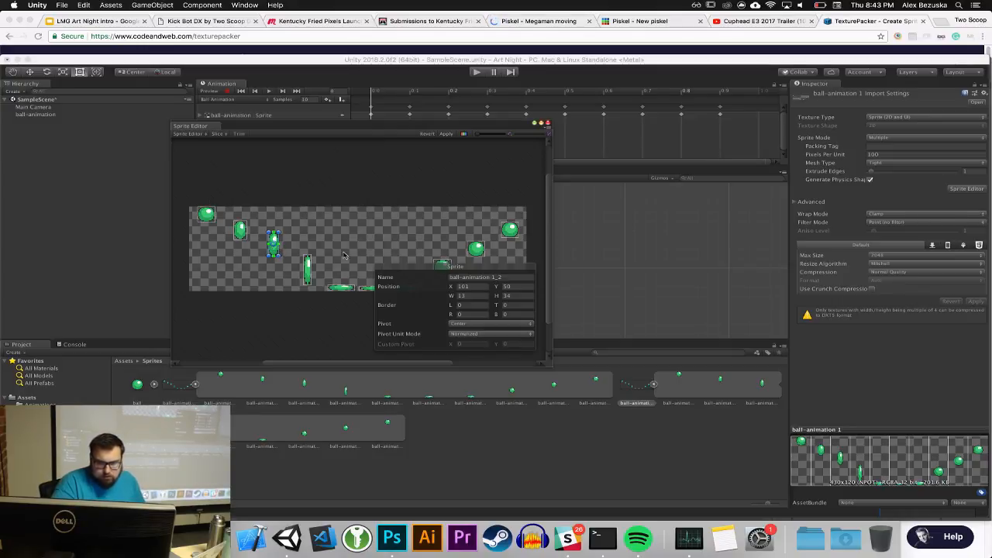
left_click_drag(469, 124, 380, 80)
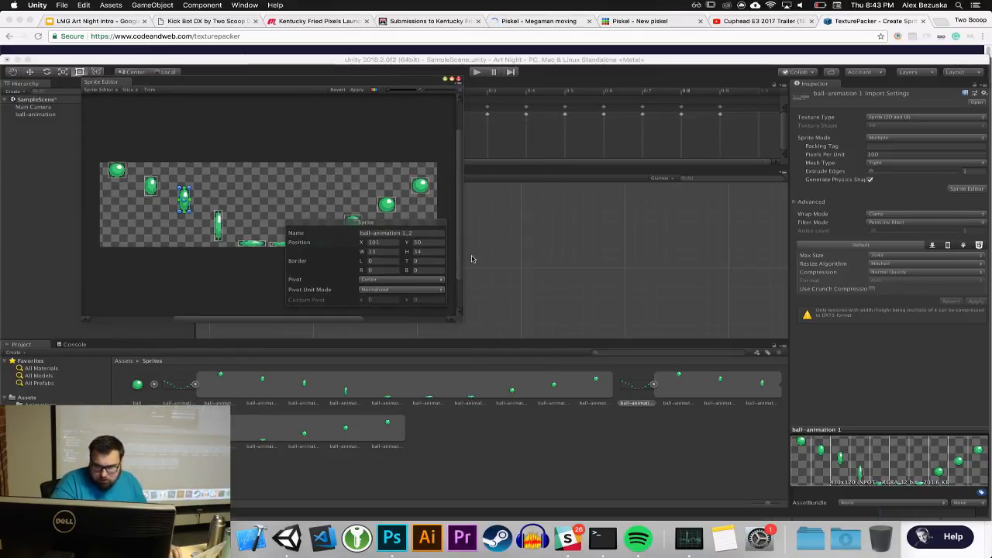
left_click_drag(457, 320, 774, 469)
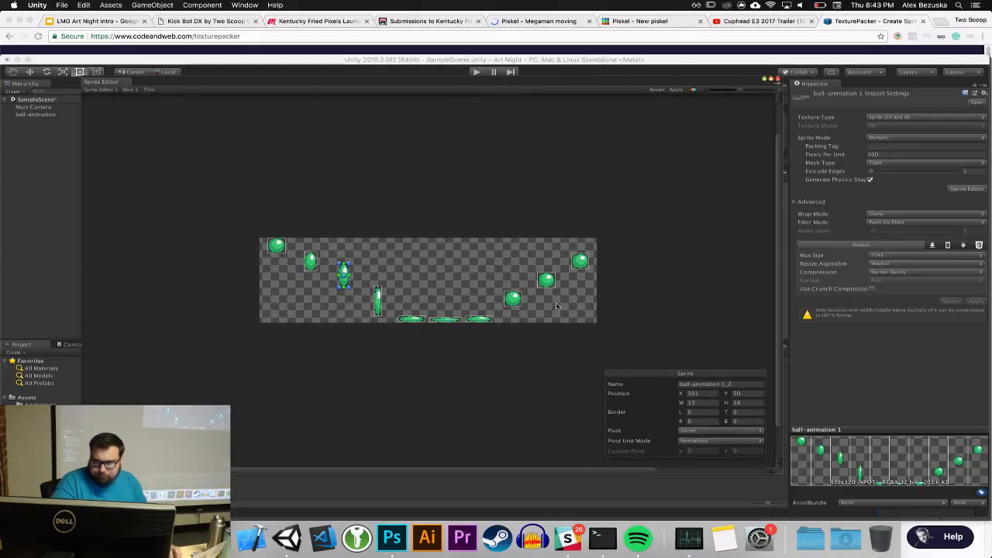
scroll(555, 306, "up", 3)
left_click(544, 265)
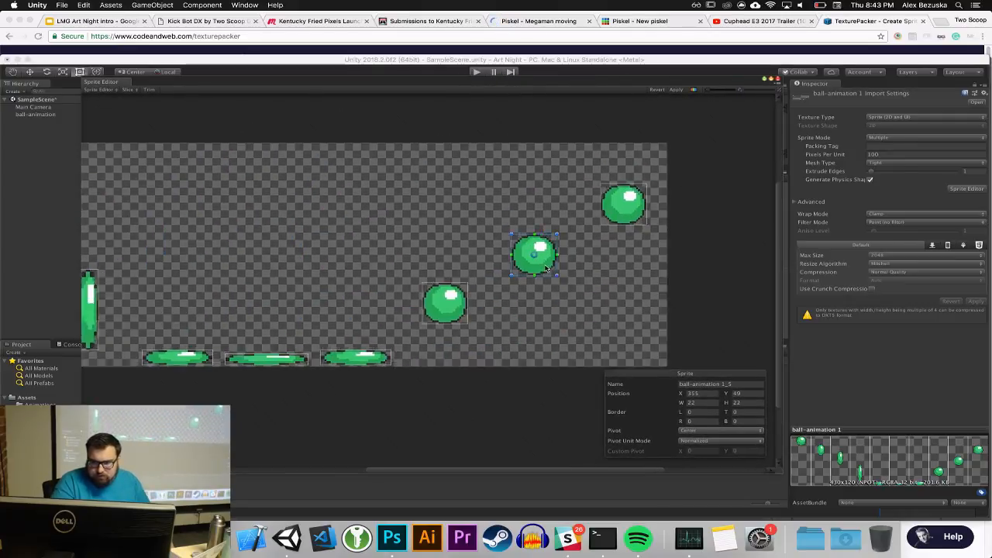
scroll(527, 259, "up", 3)
scroll(463, 286, "left", 3)
scroll(463, 286, "down", 2)
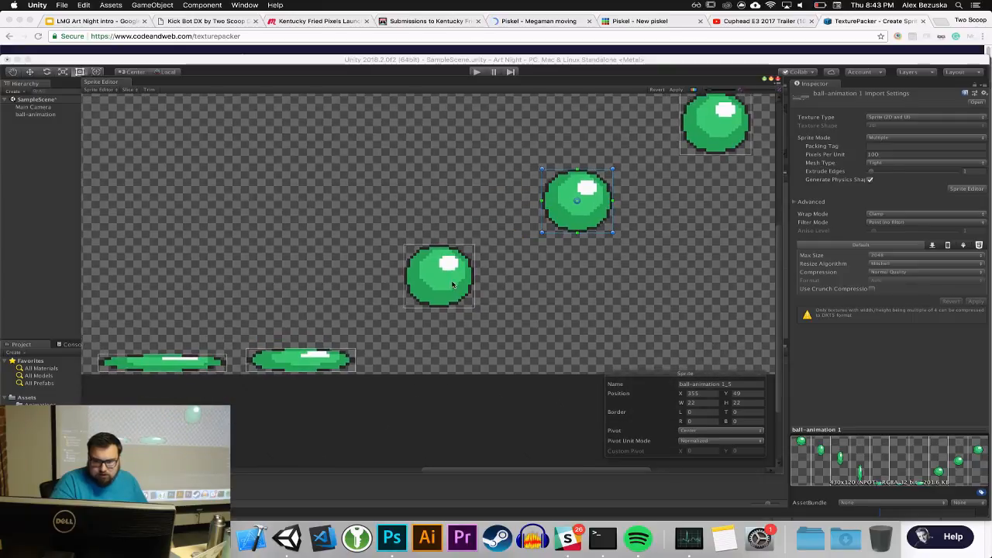
left_click(453, 284)
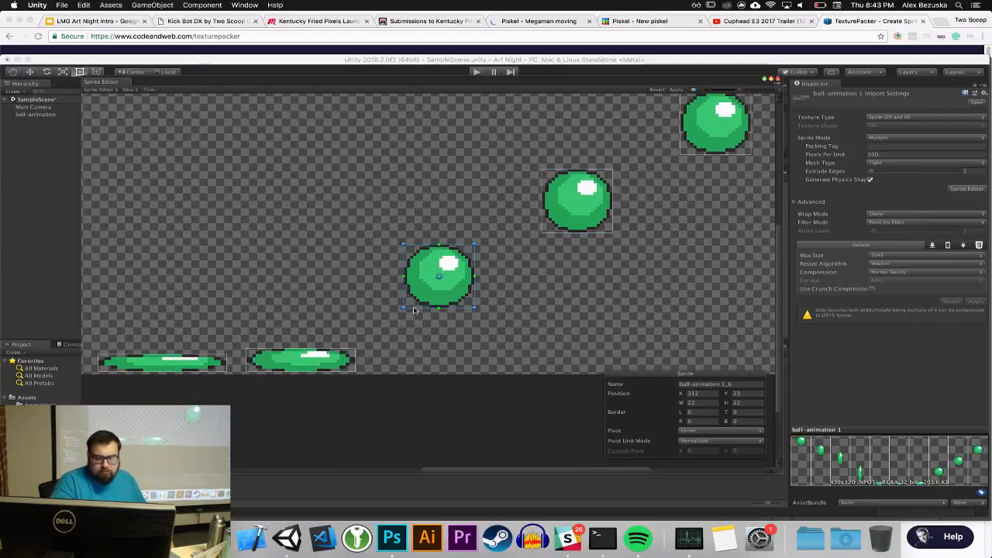
scroll(434, 310, "left", 4)
scroll(433, 310, "down", 2)
left_click(475, 324)
scroll(407, 281, "left", 6)
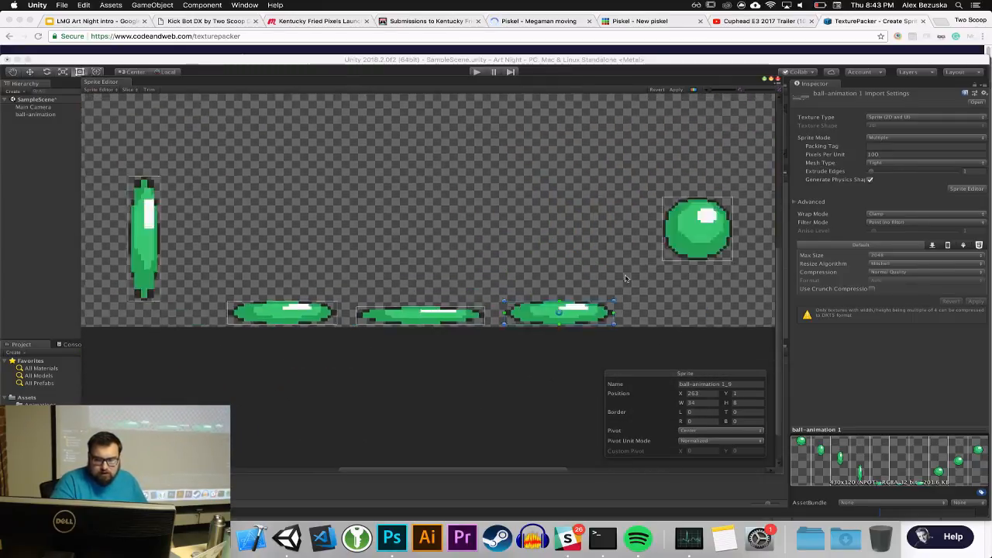
left_click(564, 332)
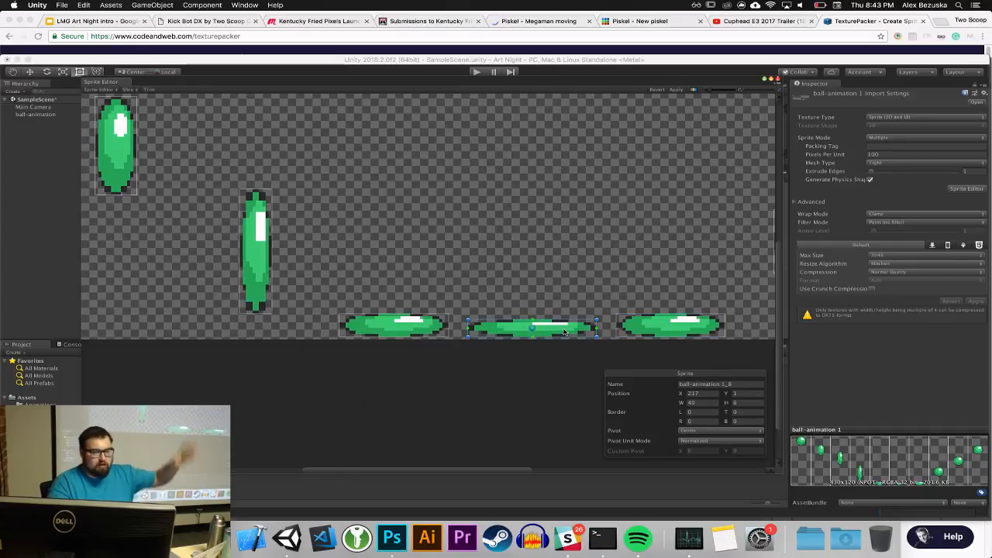
scroll(568, 308, "left", 3)
left_click(547, 322)
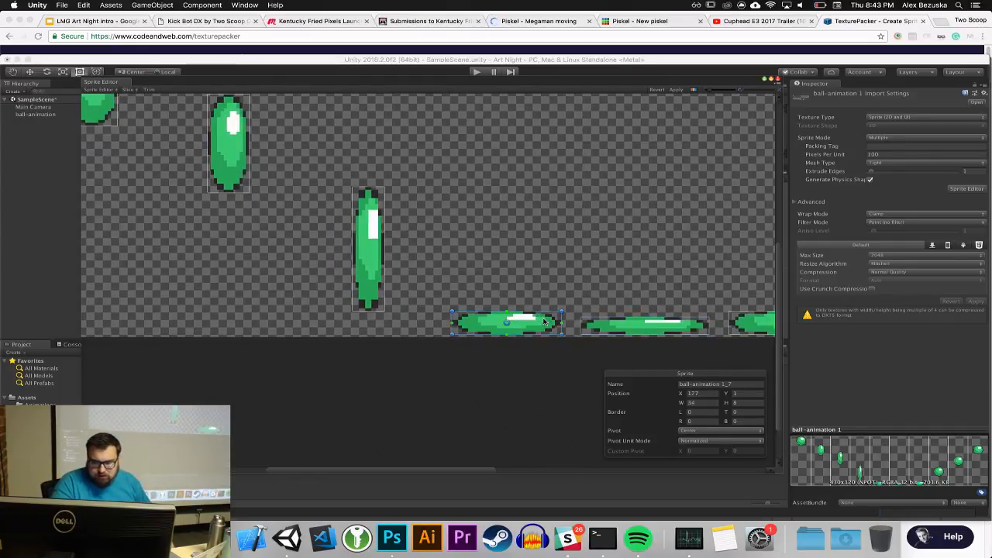
Apply the automatic slicing to the duplicated sprite sheet
scroll(463, 244, "left", 2)
scroll(463, 244, "up", 2)
scroll(448, 265, "right", 4)
scroll(448, 266, "down", 2)
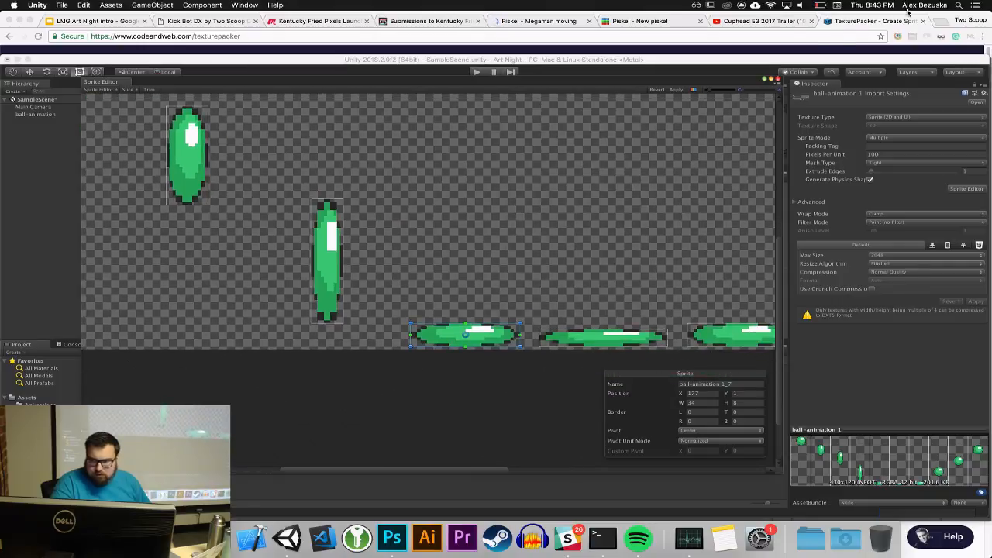
left_click(677, 91)
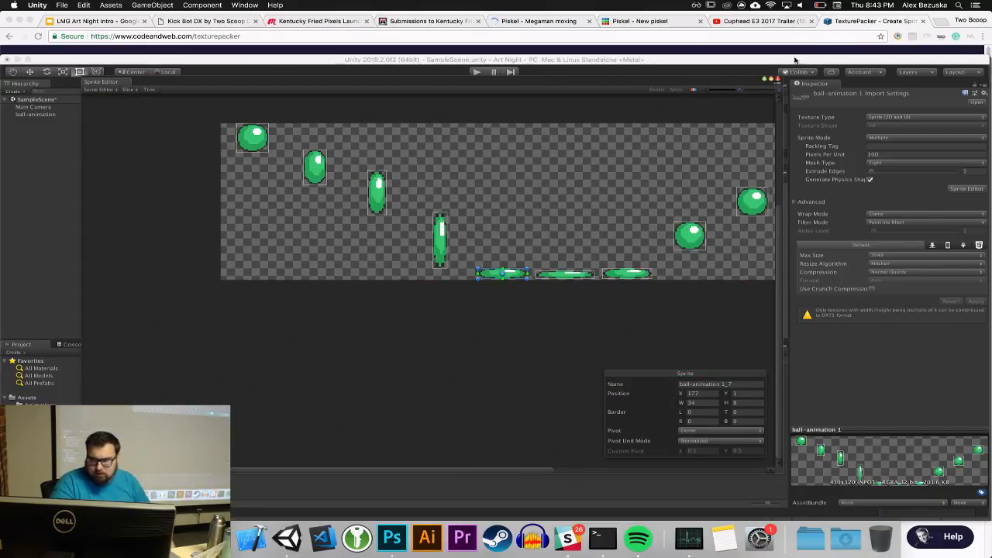
Close the Sprite Editor and create an animation named BALL 2 by placing all the duplicated sheet's sliced sprites in the scene
left_click(776, 80)
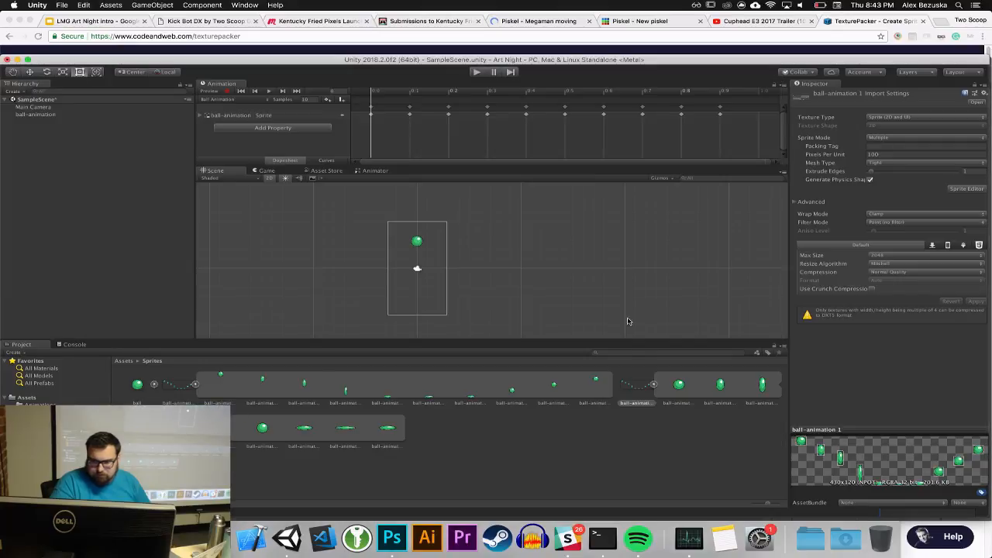
left_click(674, 389)
left_click(396, 434, "shift")
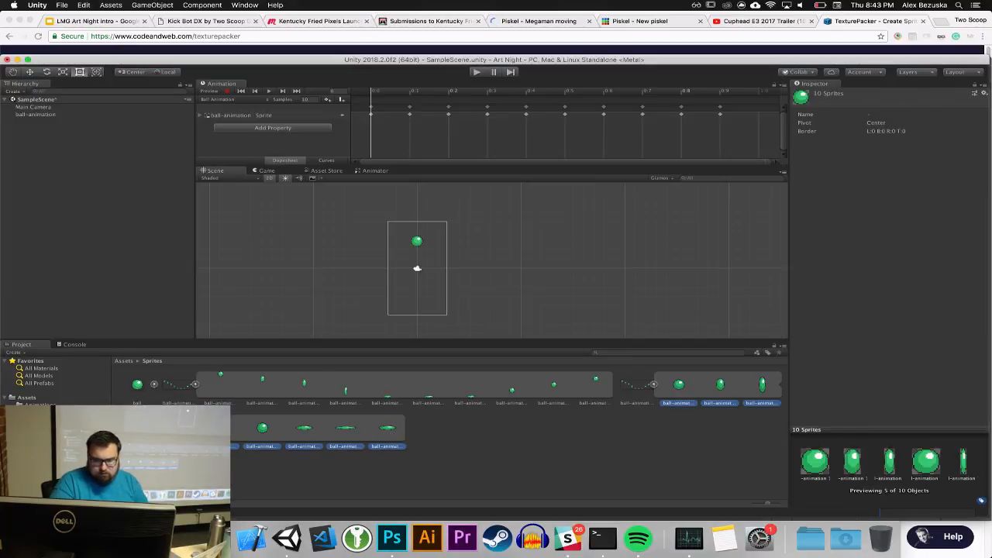
left_click_drag(397, 434, 430, 293)
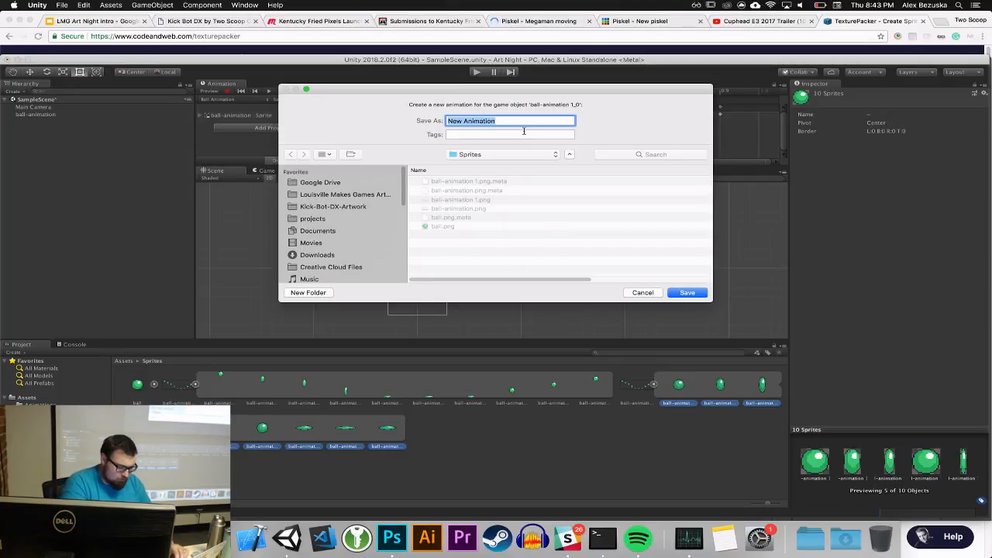
type("BALL 2")
key("Return")
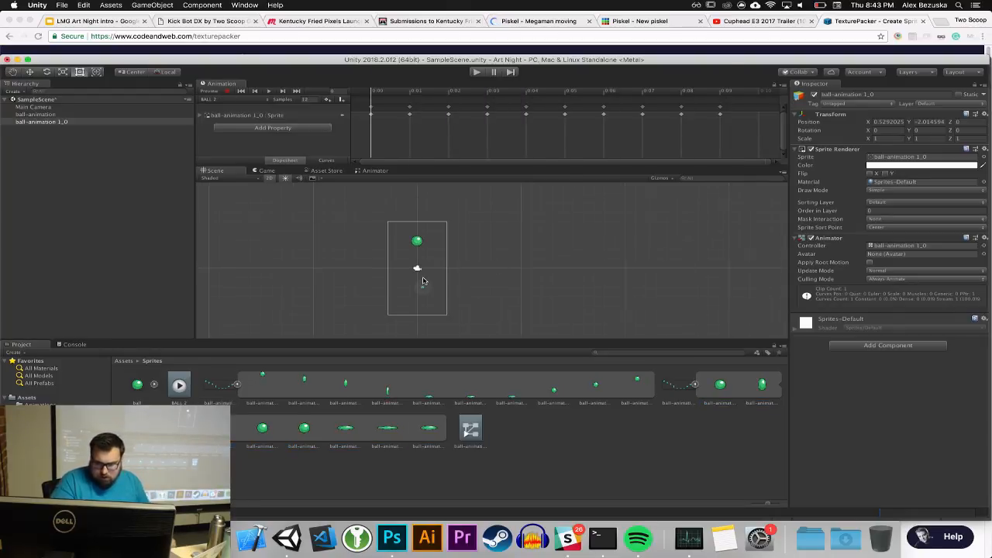
Scale the new animated ball to 5 in X and Y, and play-test the scene
scroll(420, 283, "up", 5)
scroll(430, 243, "up", 5)
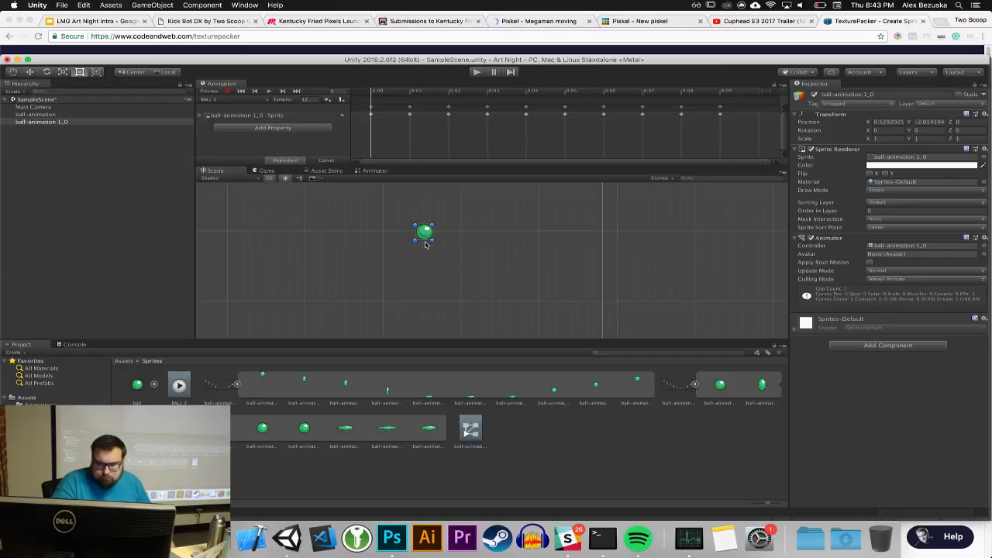
left_click(869, 140)
type("5")
key("Tab")
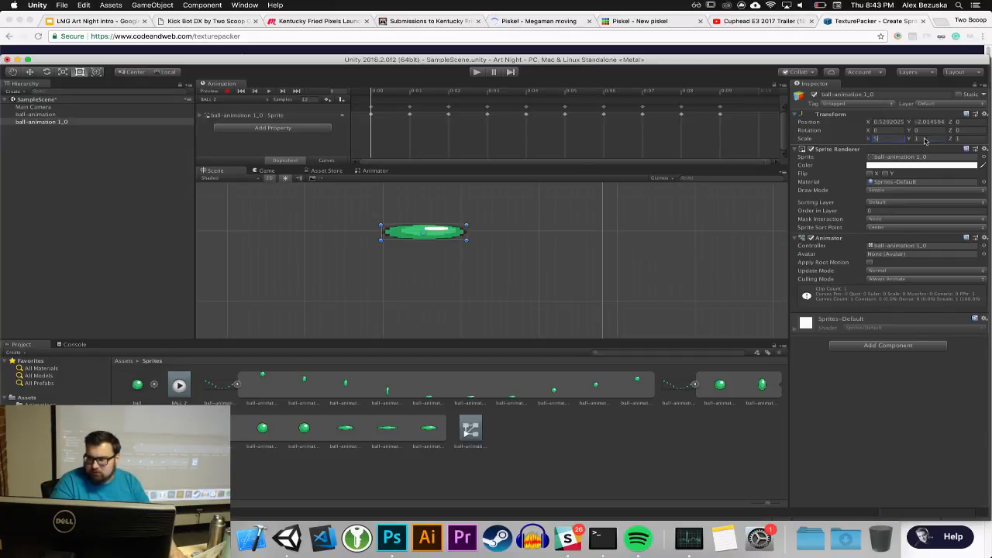
type("5")
left_click(474, 71)
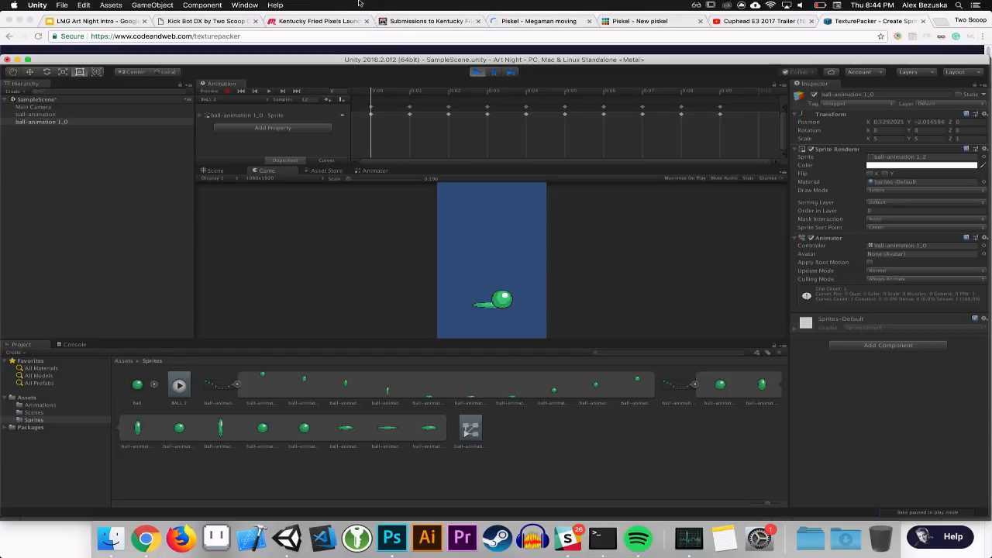
left_click(477, 73)
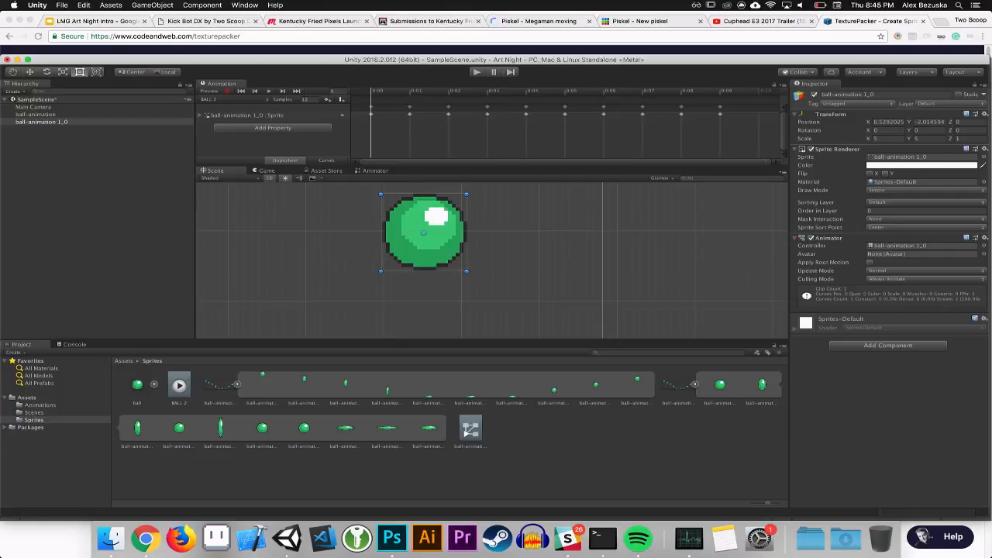
Open the Kick-Bot-DX project from the projects on disk
left_click(63, 5)
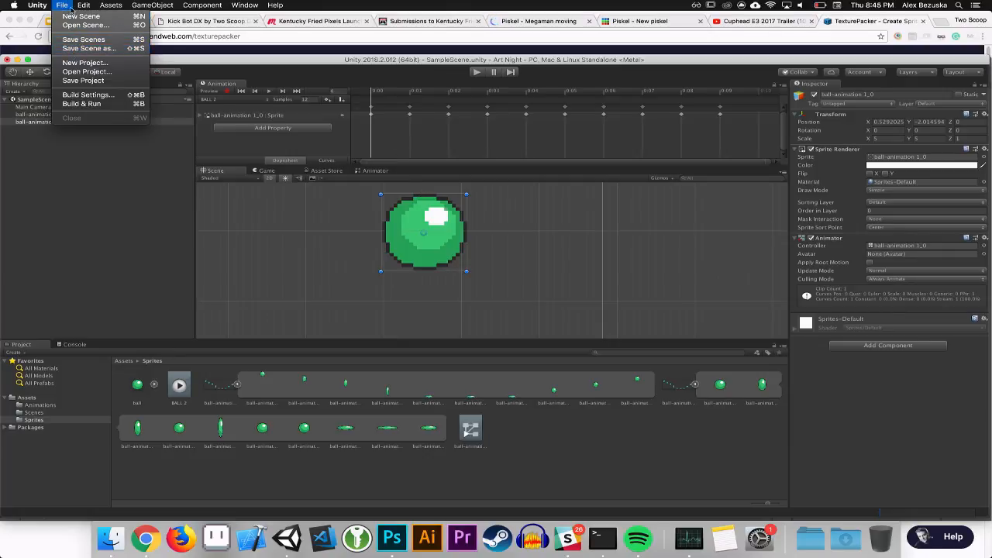
left_click(71, 8)
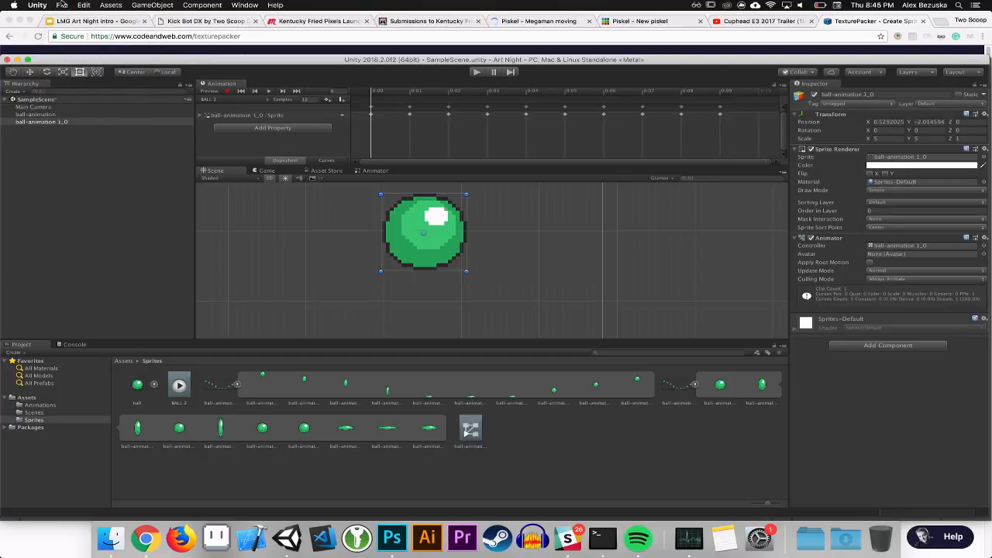
left_click(62, 6)
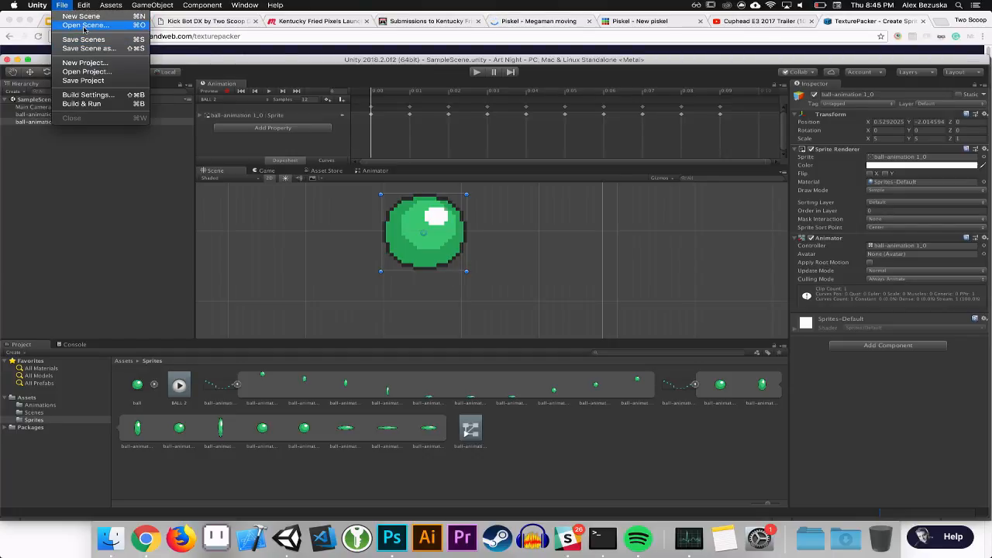
left_click(87, 71)
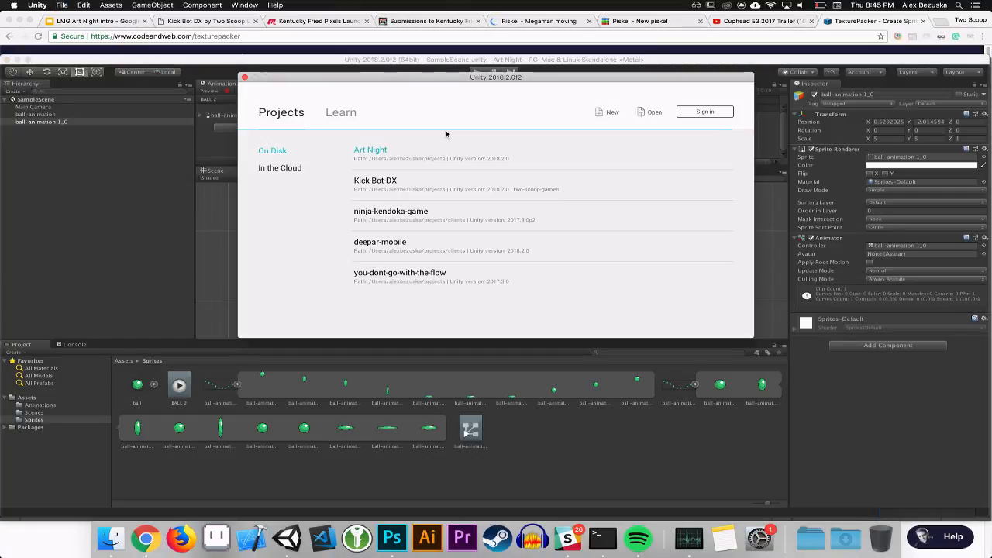
left_click(374, 180)
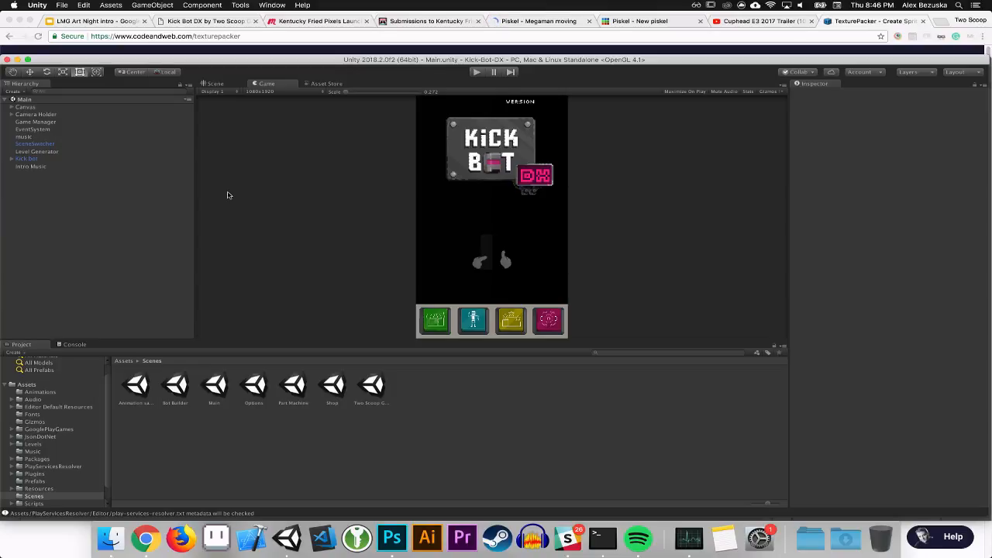
Look at the Kick bot object in the Main scene and find the Player-Jump clip in the Animations folder
left_click(215, 385)
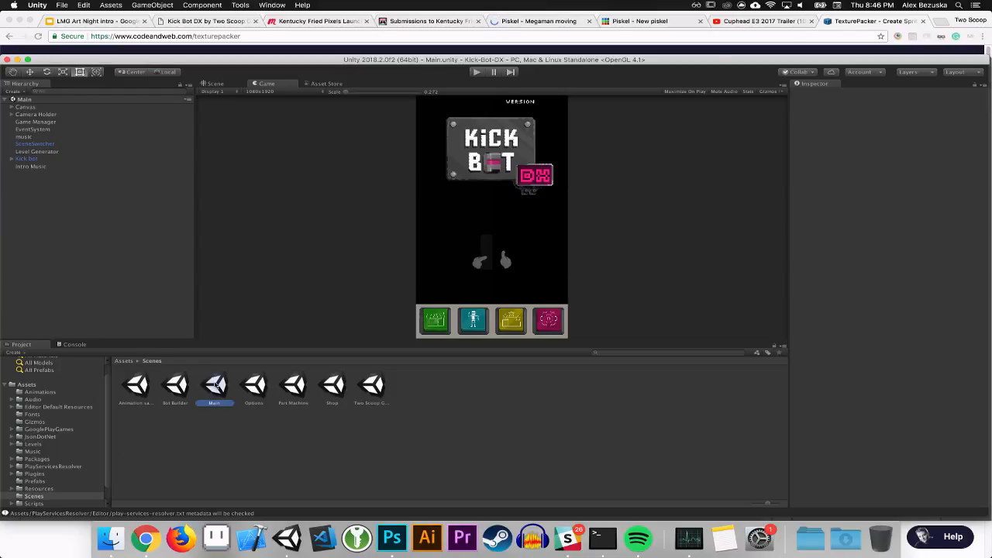
left_click(23, 159)
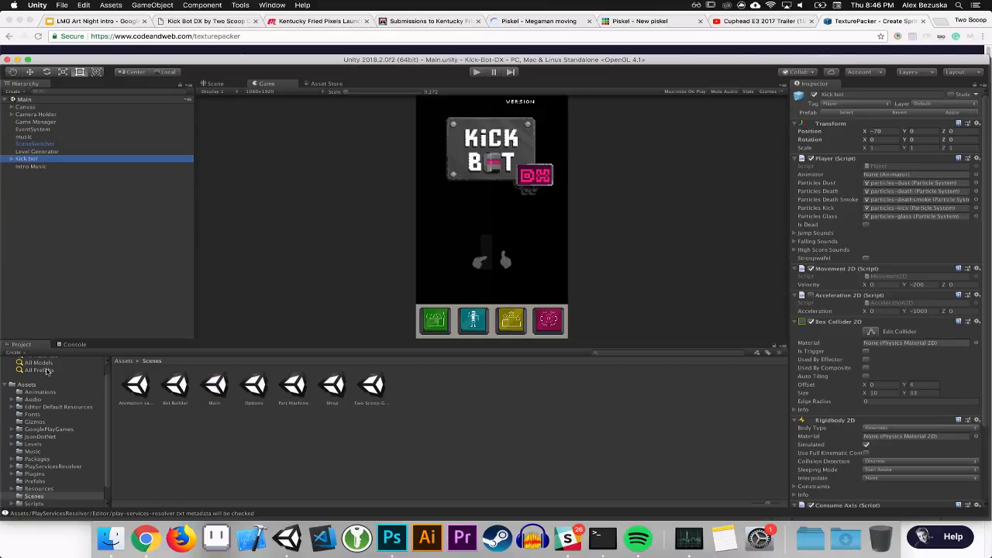
scroll(42, 436, "down", 1)
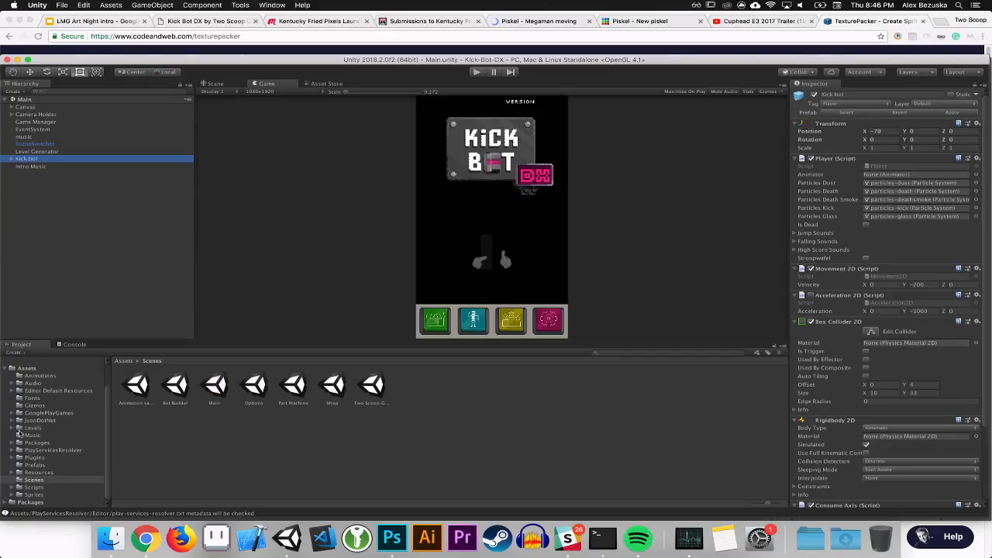
left_click(19, 376)
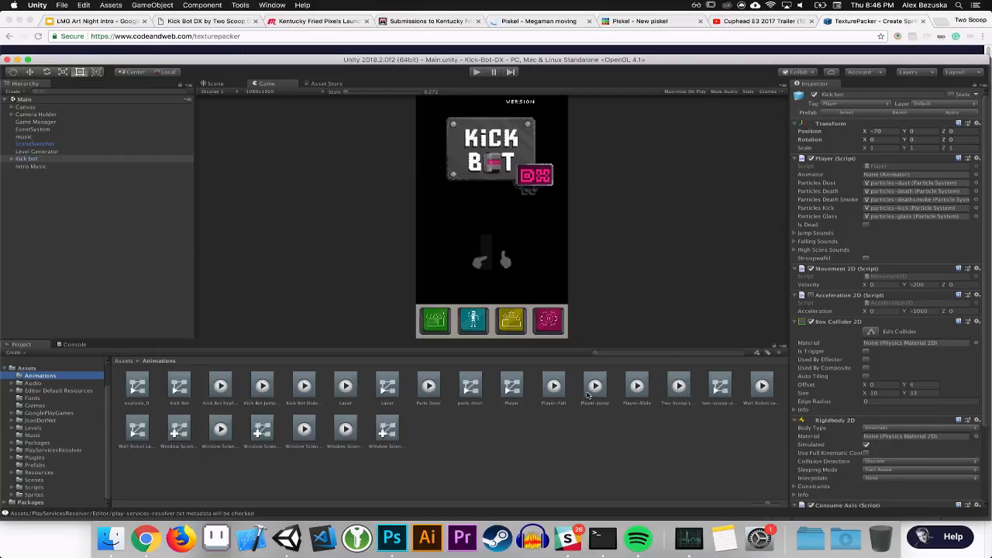
left_click(594, 385)
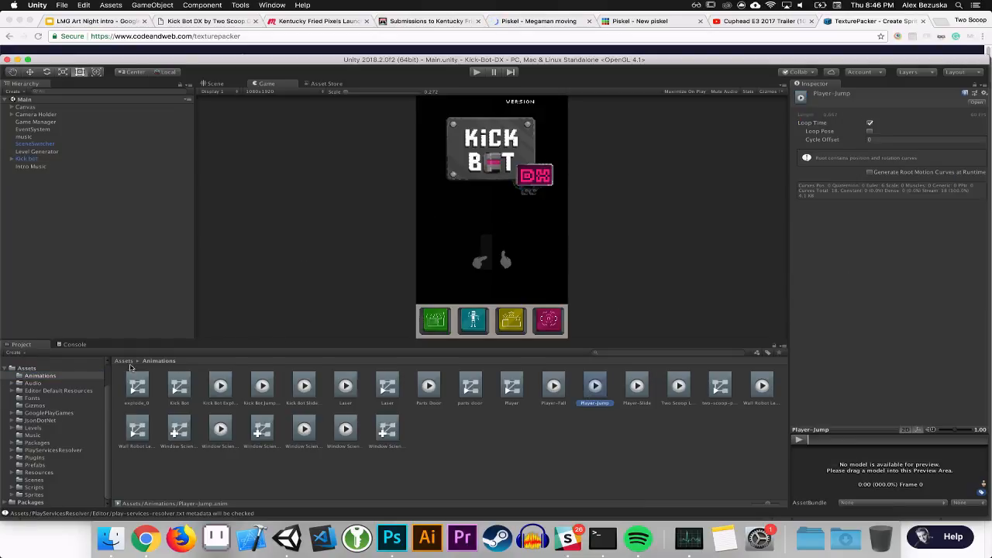
Compare the Player-Jump clip with the Kick bot object and check the object's components for an animator
left_click(26, 159)
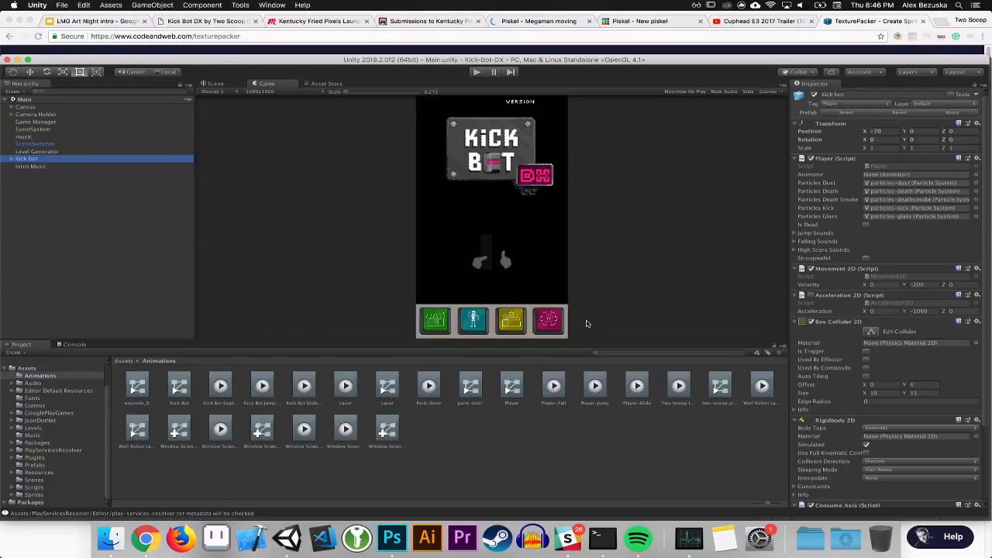
left_click(595, 395)
left_click(41, 160)
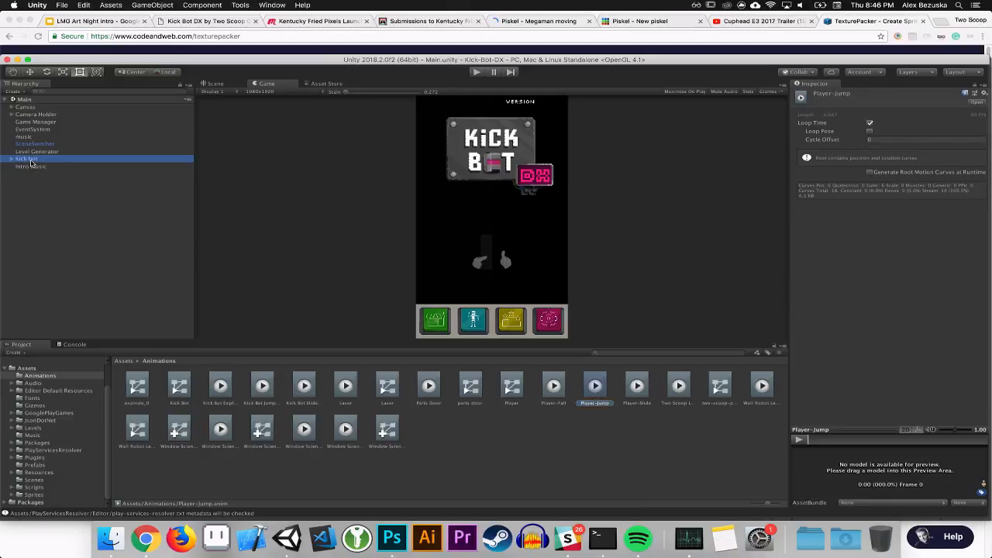
scroll(849, 332, "down", 4)
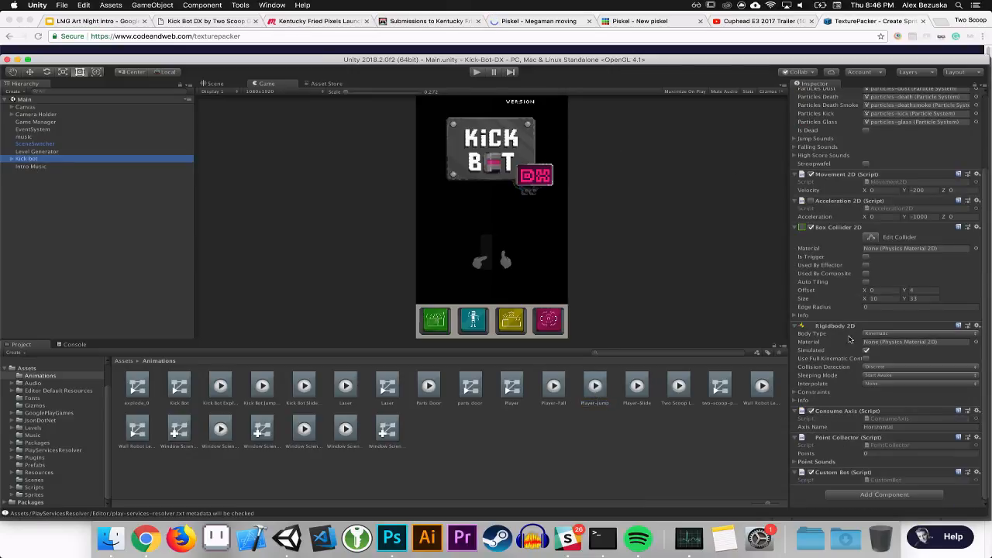
scroll(850, 221, "up", 4)
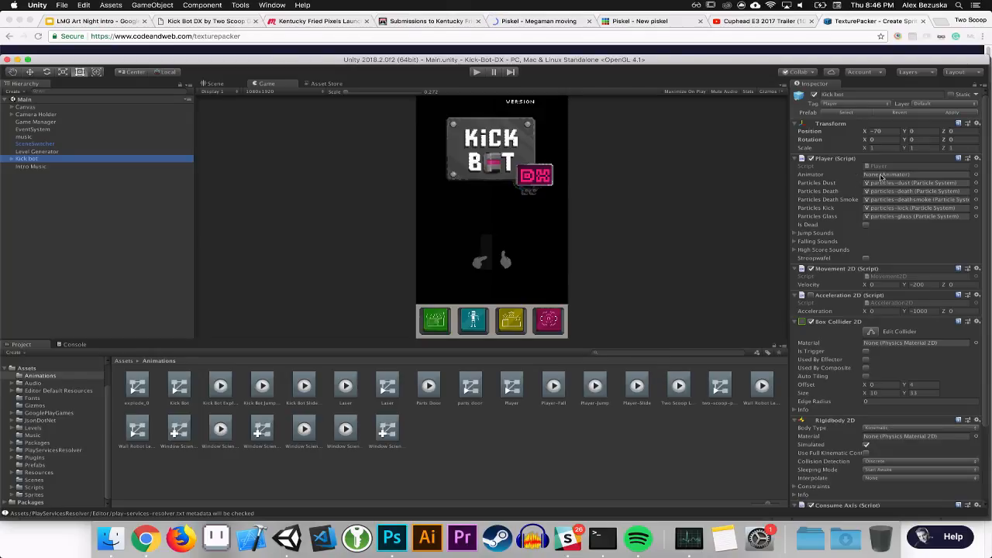
scroll(860, 209, "down", 4)
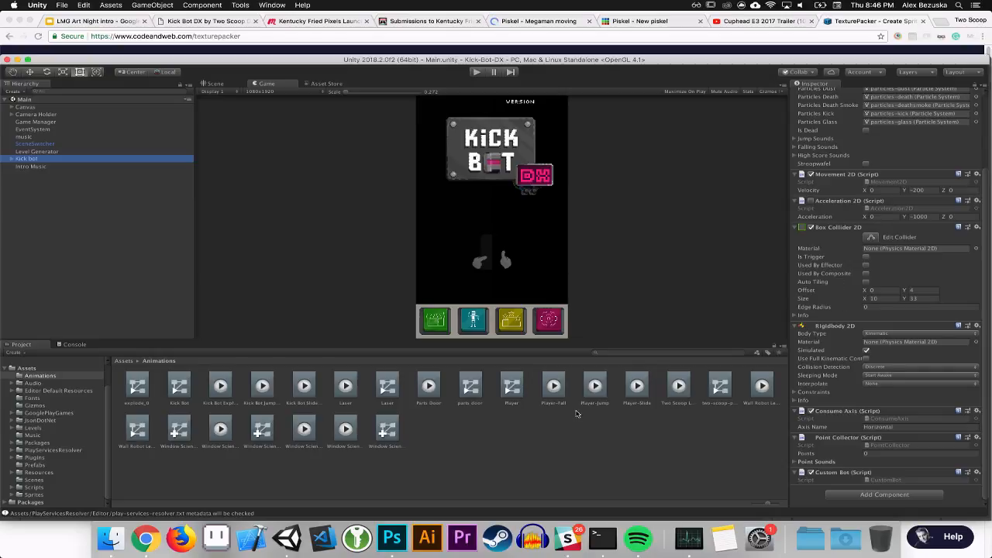
Open the Player animator controller and go to the clip used by its Player-Jump state
double_click(511, 390)
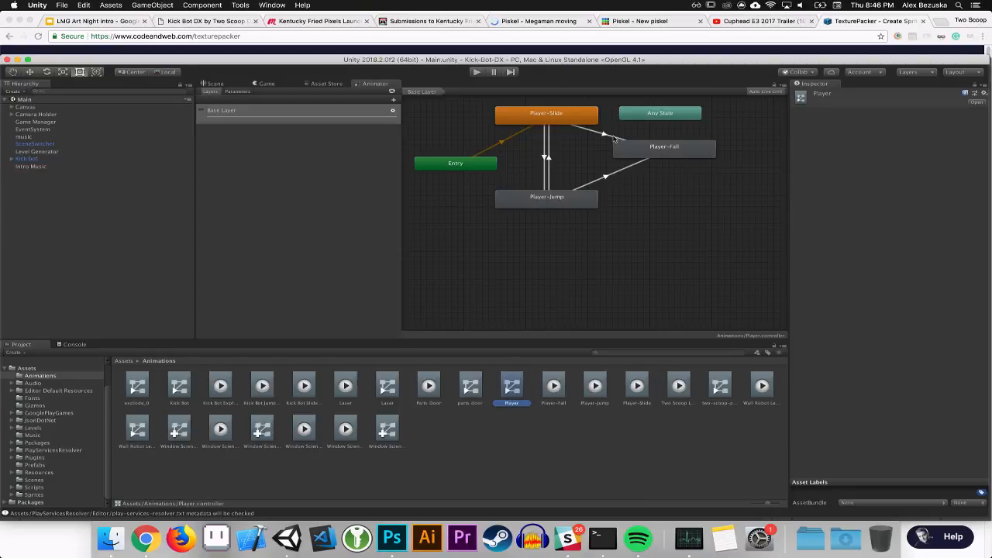
left_click(548, 203)
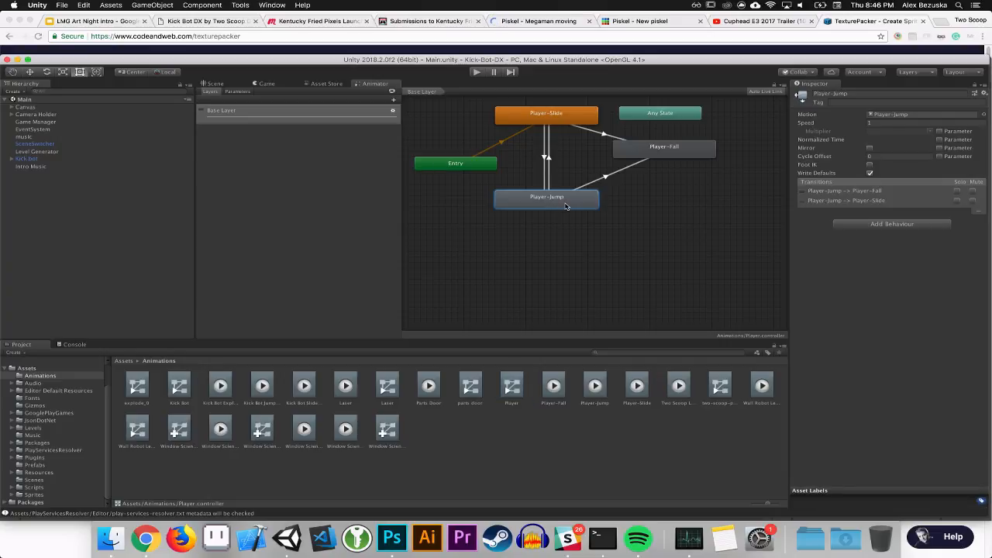
double_click(565, 206)
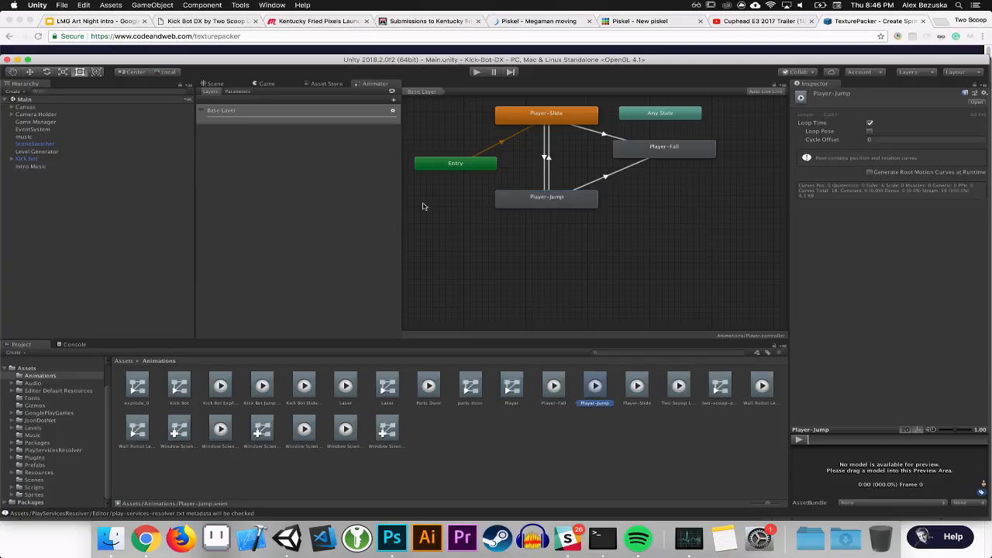
Show the Player-Jump keyframes in the Animation window and dock that window beside the Console
left_click(264, 7)
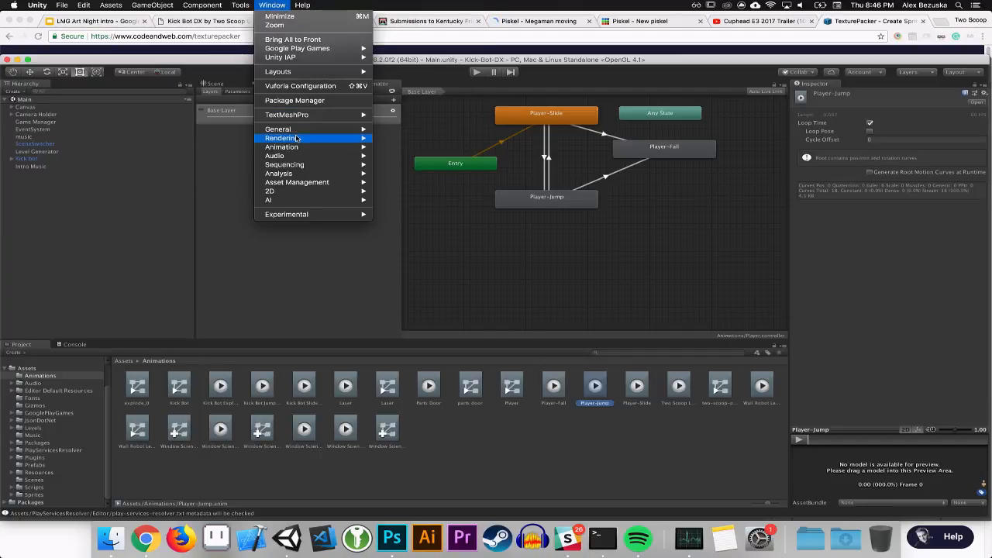
mouse_move(299, 147)
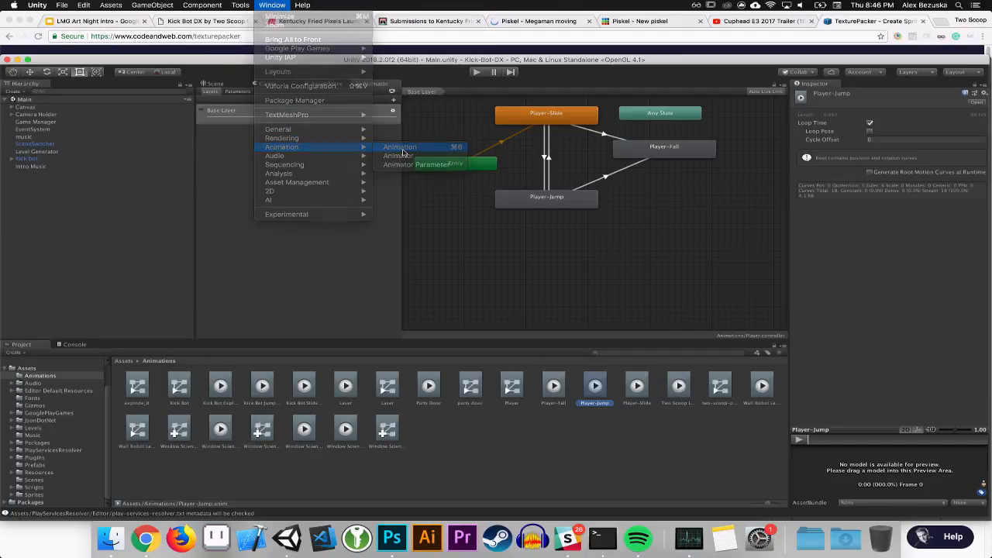
left_click(400, 148)
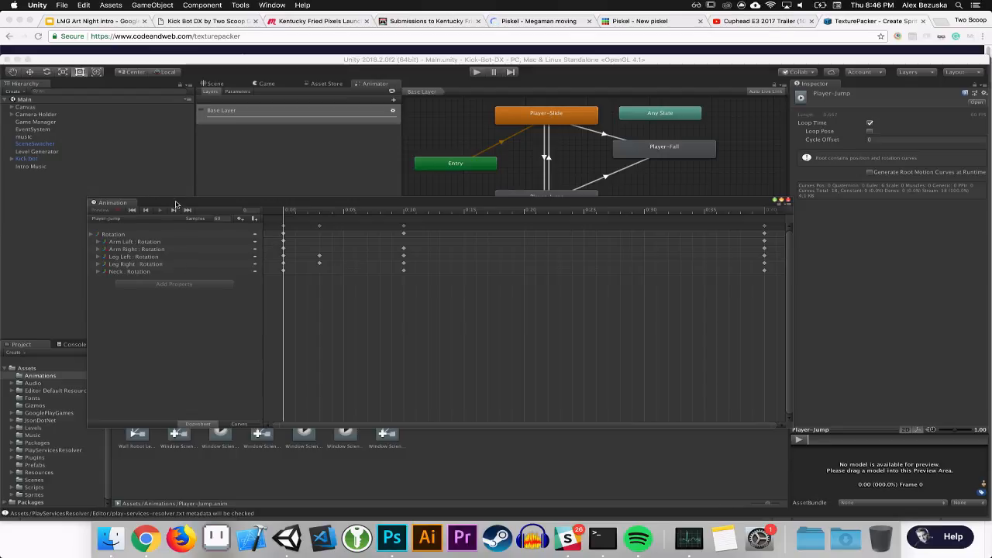
left_click_drag(175, 205, 197, 465)
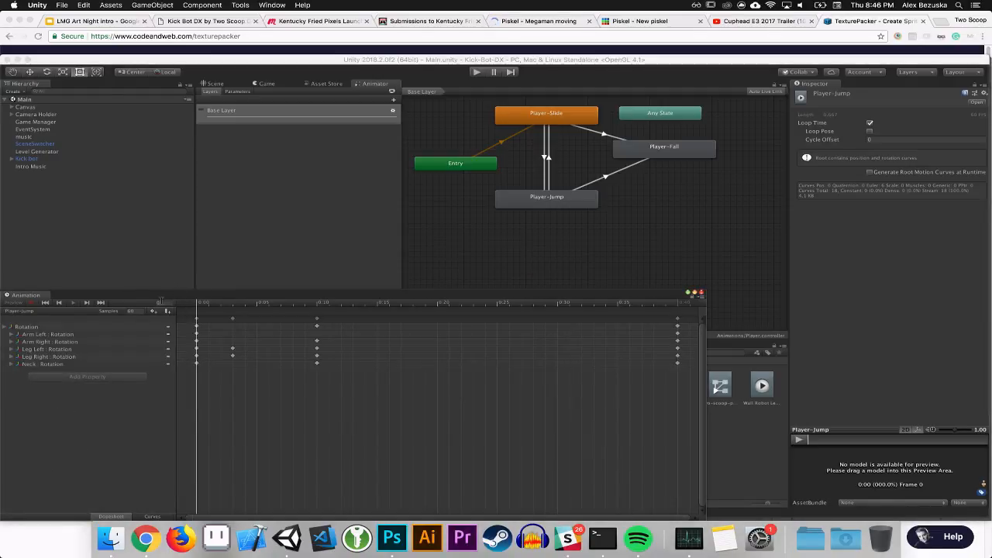
left_click_drag(572, 296, 791, 342)
left_click_drag(252, 344, 194, 347)
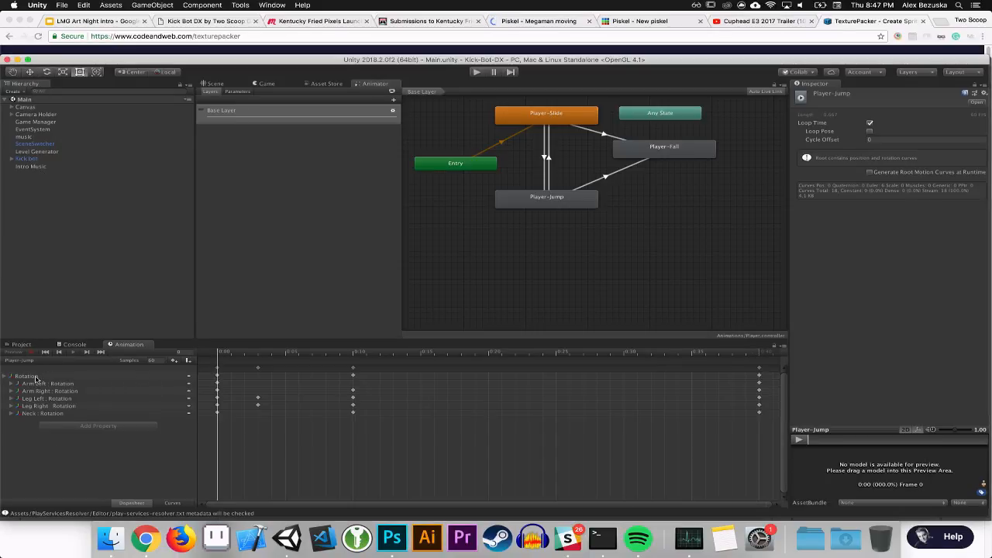
Examine the Kick bot object in the Scene view and return to the project's animation assets
left_click(28, 159)
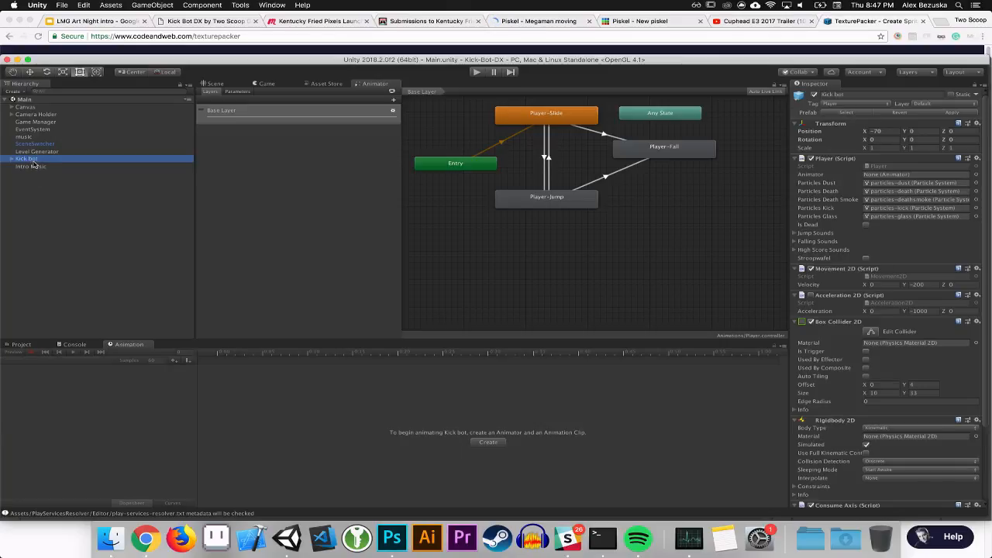
left_click(217, 83)
scroll(348, 204, "up", 4)
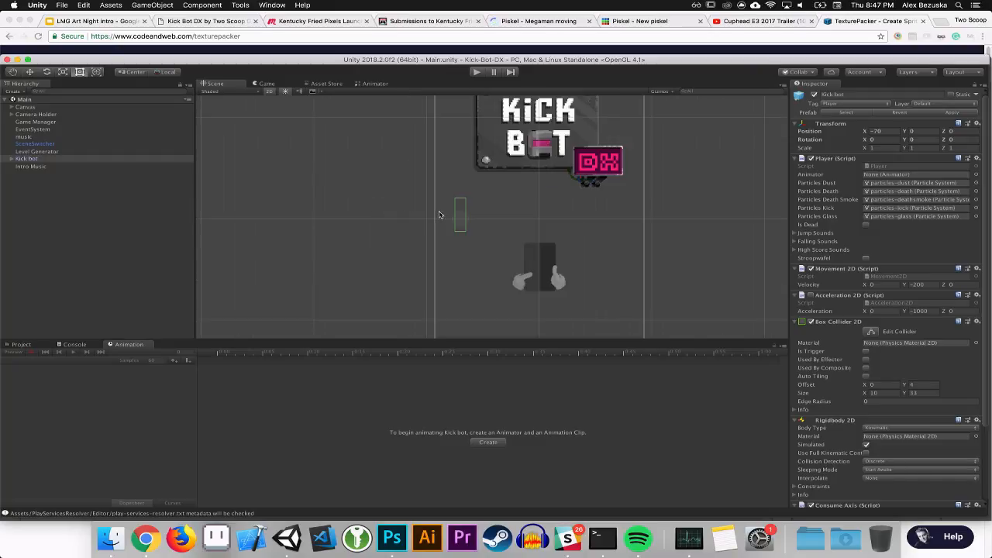
left_click_drag(438, 213, 454, 215)
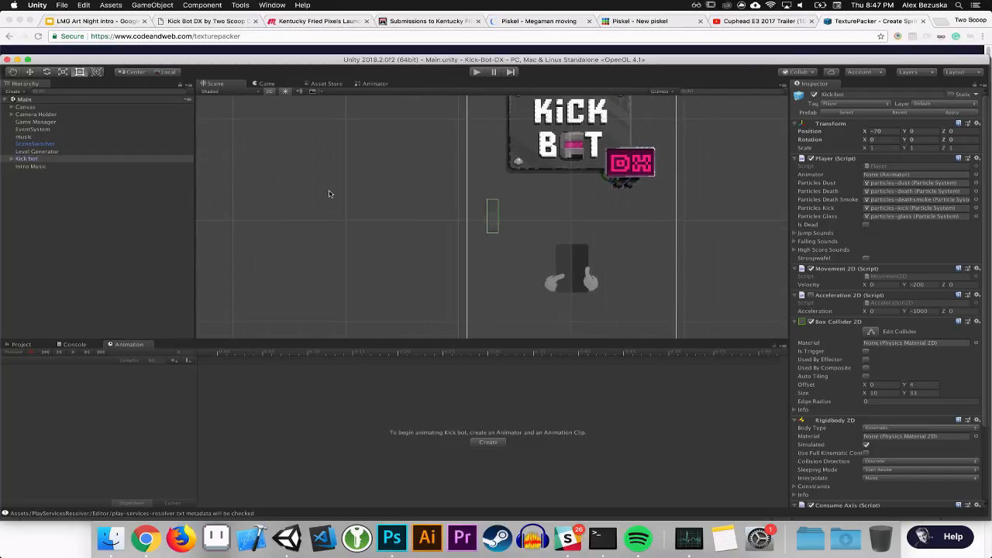
left_click(22, 345)
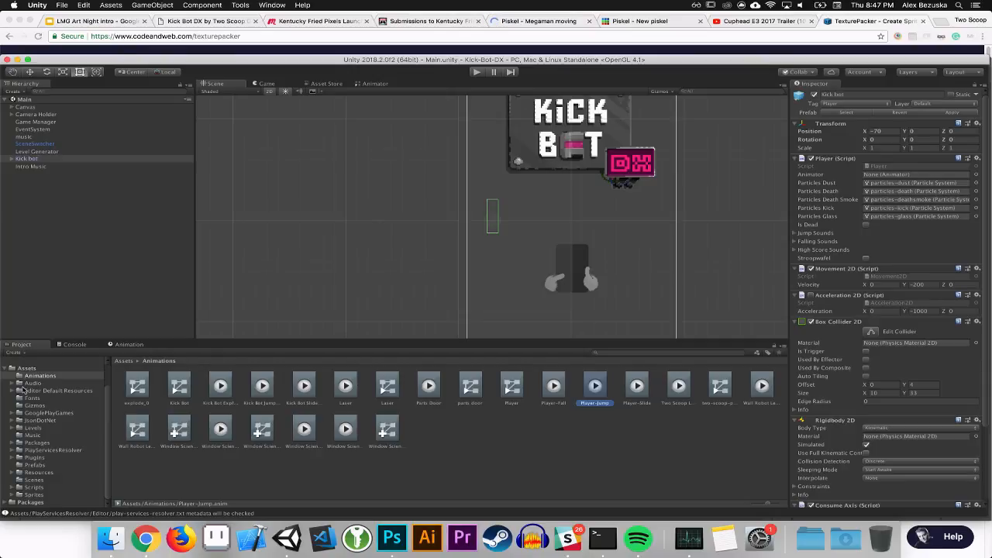
Review the Player-Jump keyframes in the Animation window, enlarge the clip's preview area, and return to the project's animation assets
left_click(595, 387)
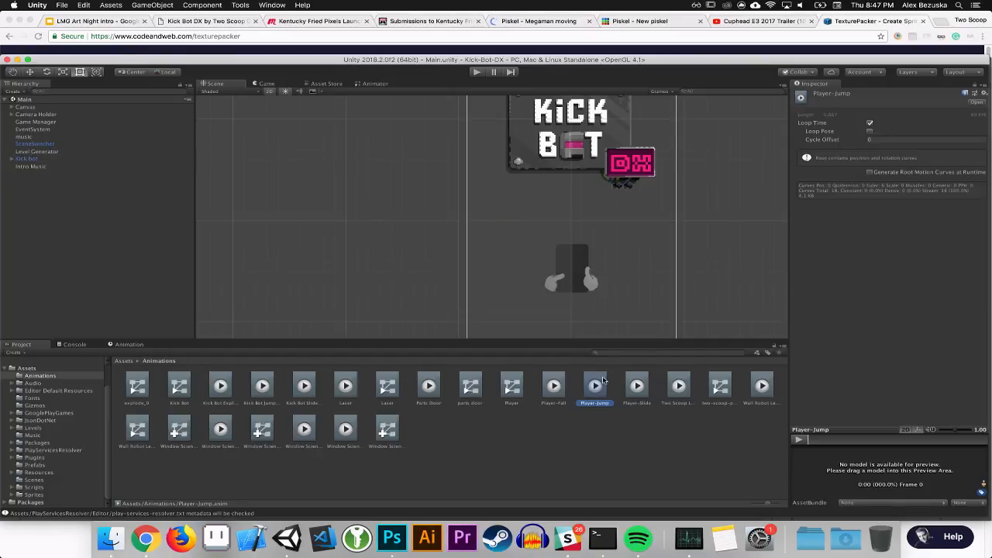
left_click(124, 344)
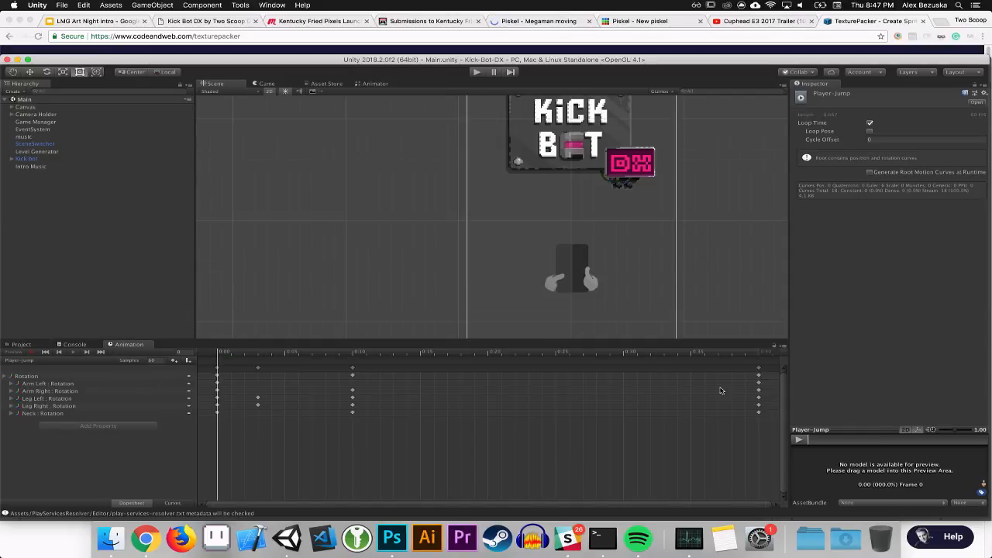
left_click_drag(866, 427, 866, 369)
left_click(27, 344)
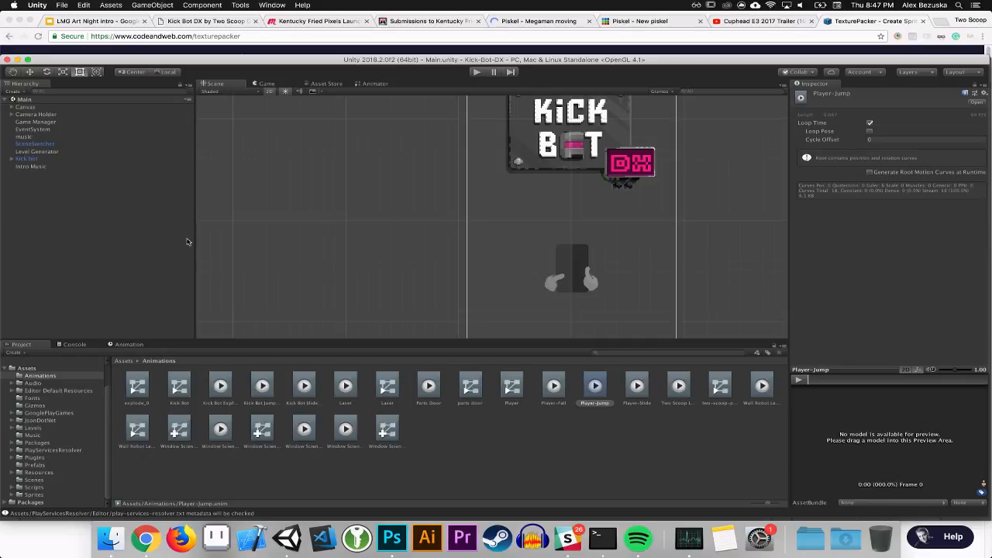
Run the game, copy the live Kick bot object, paste it into the stopped Main scene, and frame the copy in the Scene view
left_click(476, 72)
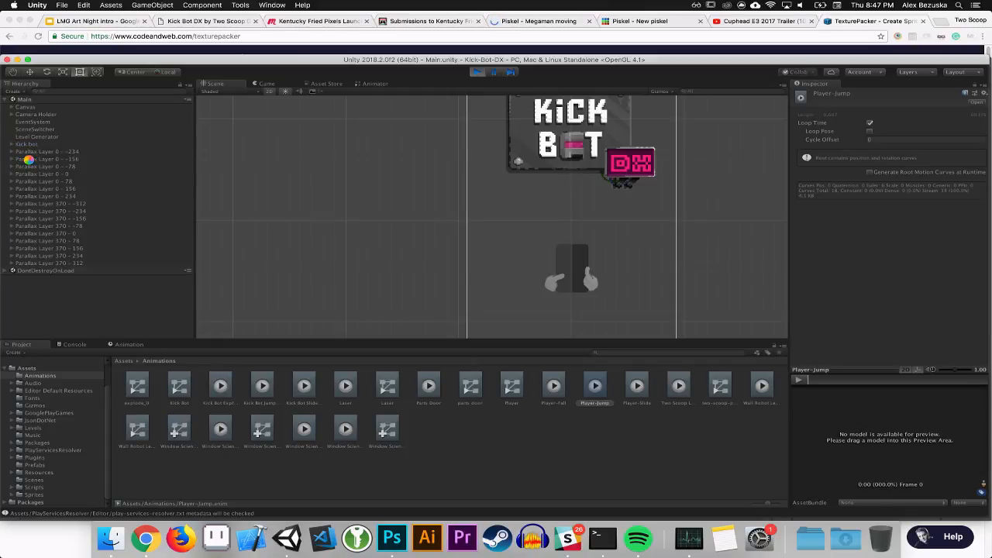
right_click(23, 145)
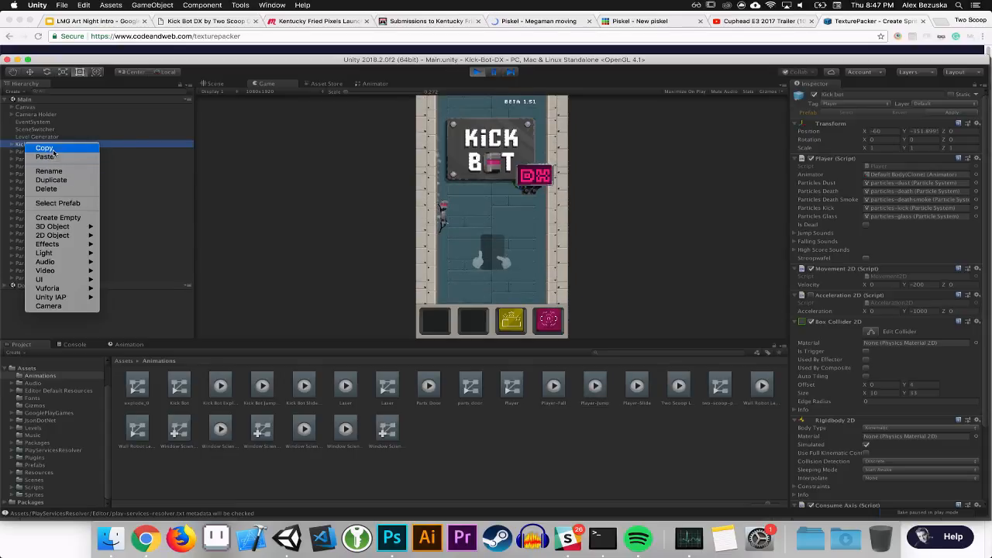
left_click(49, 148)
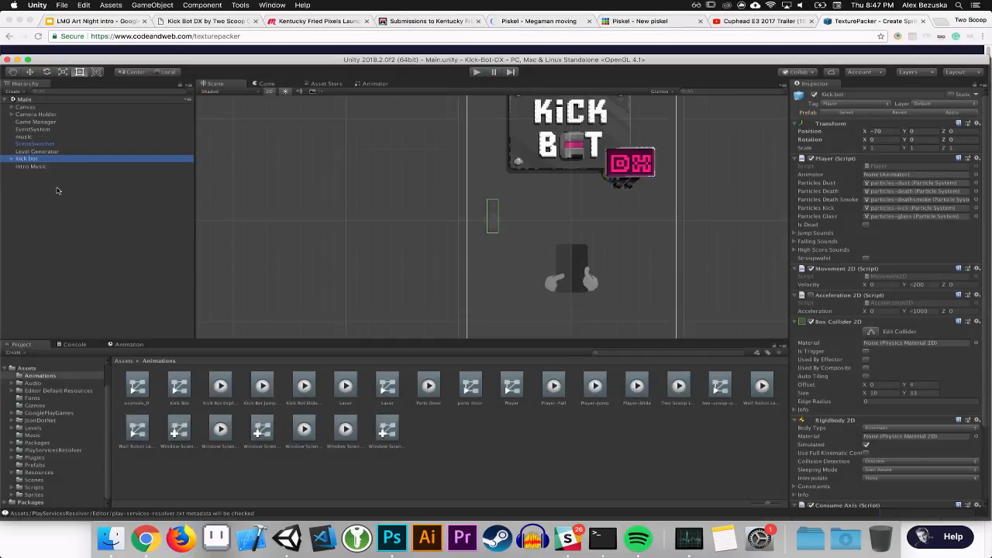
right_click(48, 193)
left_click(67, 205)
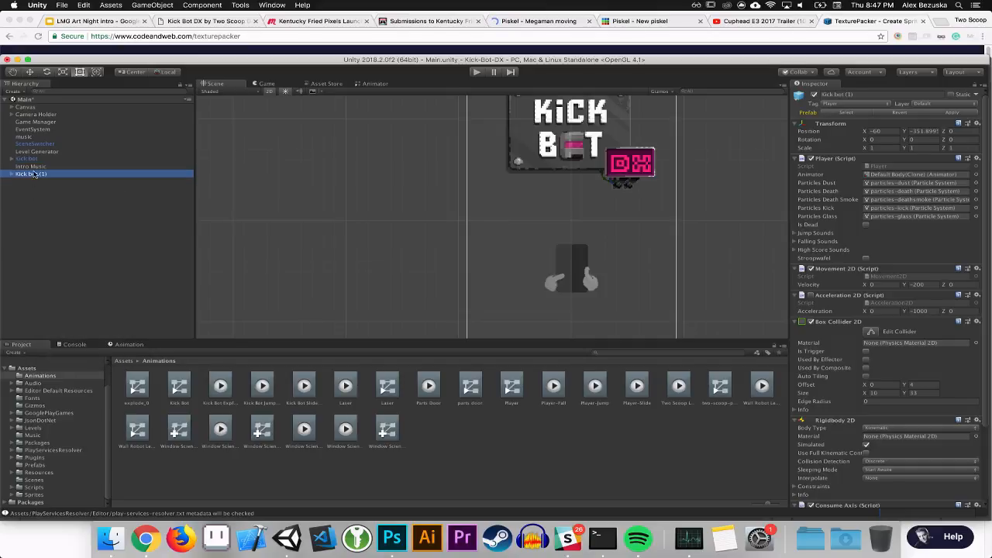
double_click(21, 175)
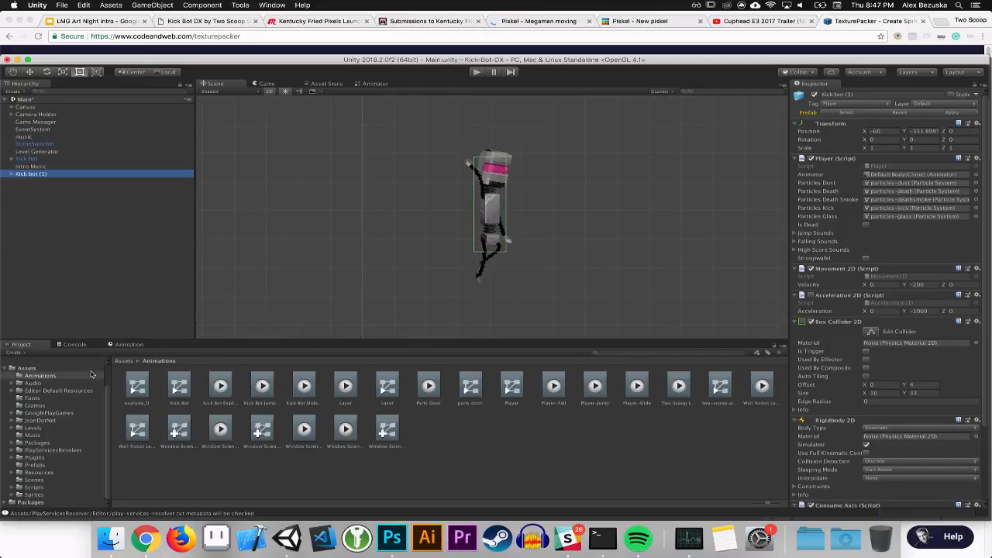
Show the animation of Default Body(Clone) inside the pasted Kick bot and play its Player-Slide clip
left_click(116, 344)
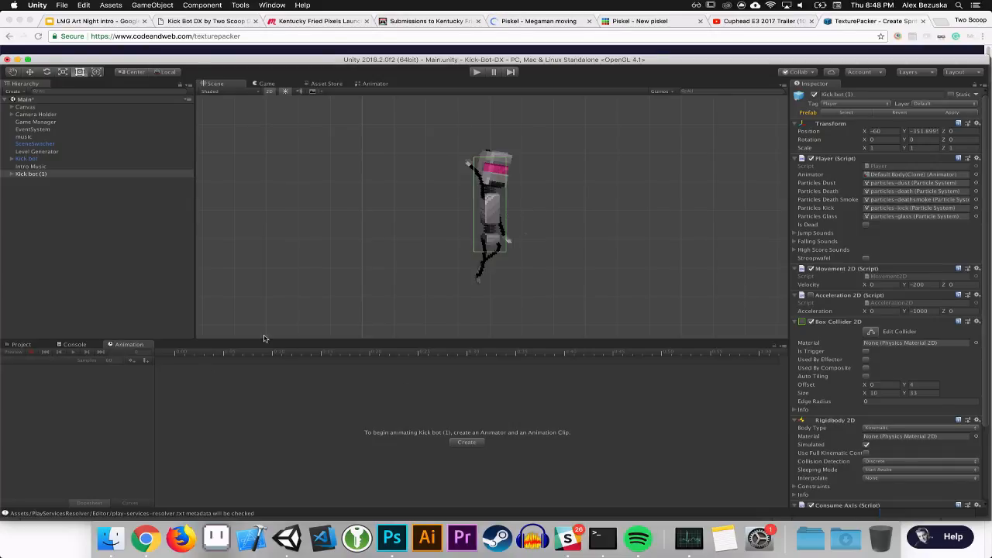
left_click(11, 174)
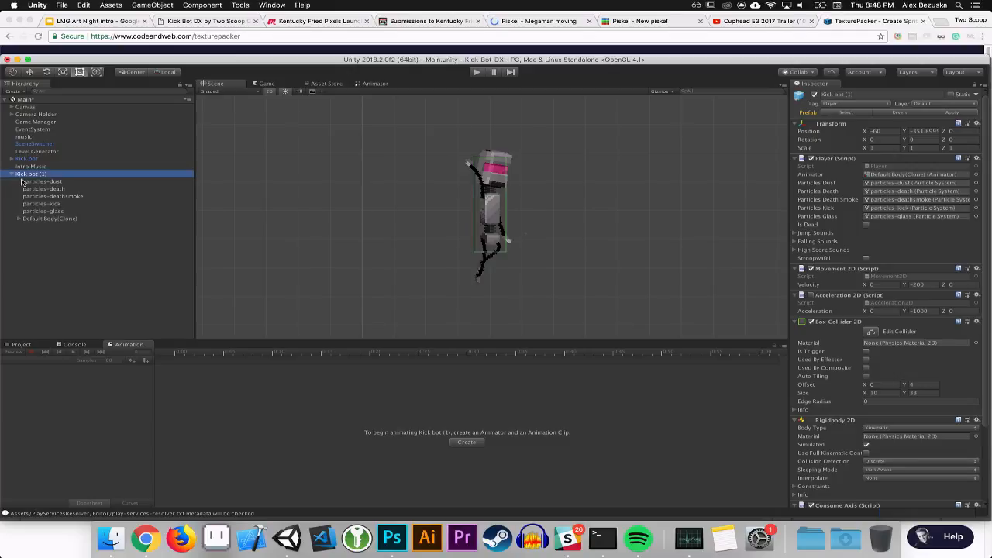
left_click(39, 220)
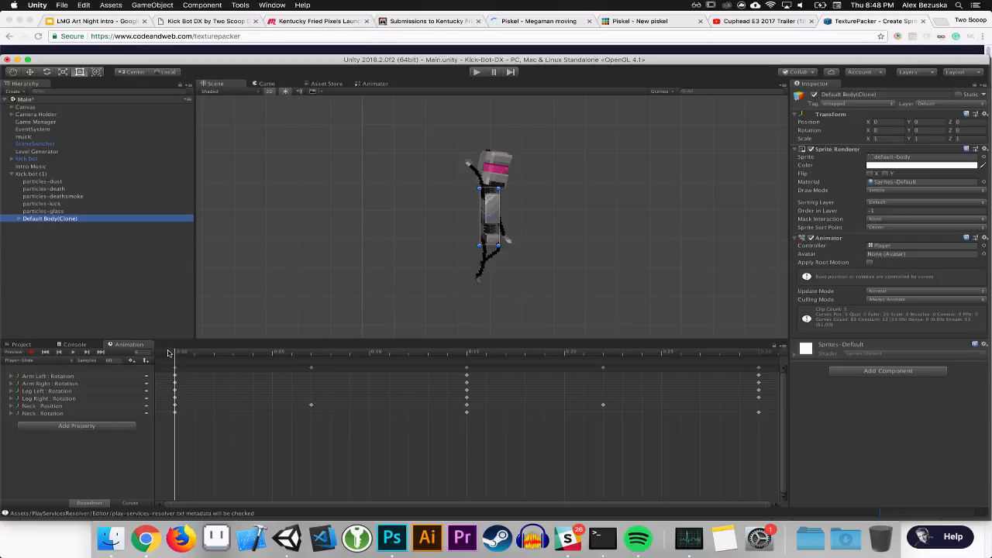
left_click(73, 352)
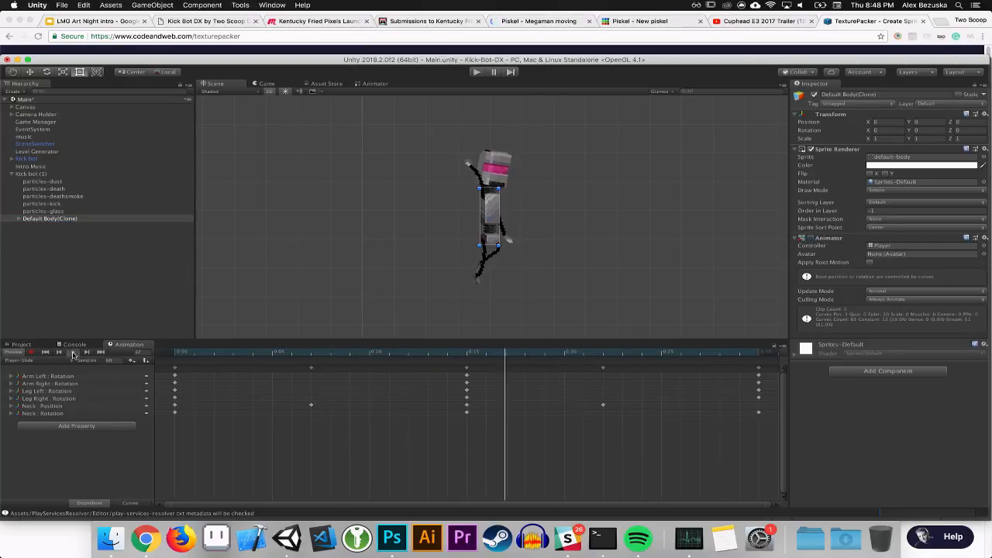
Switch Default Body(Clone) to the Player-Jump clip and play it
left_click(65, 361)
left_click(31, 352)
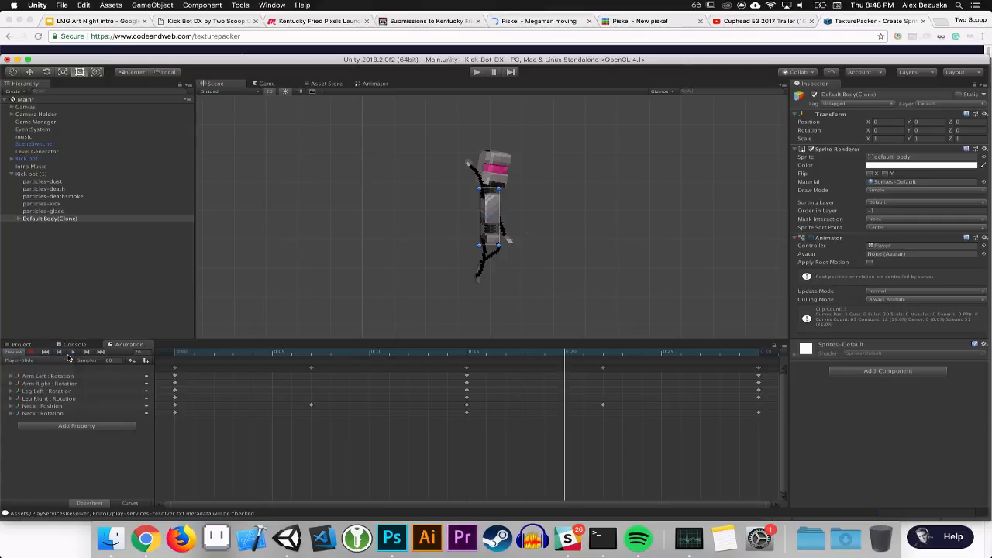
left_click(73, 353)
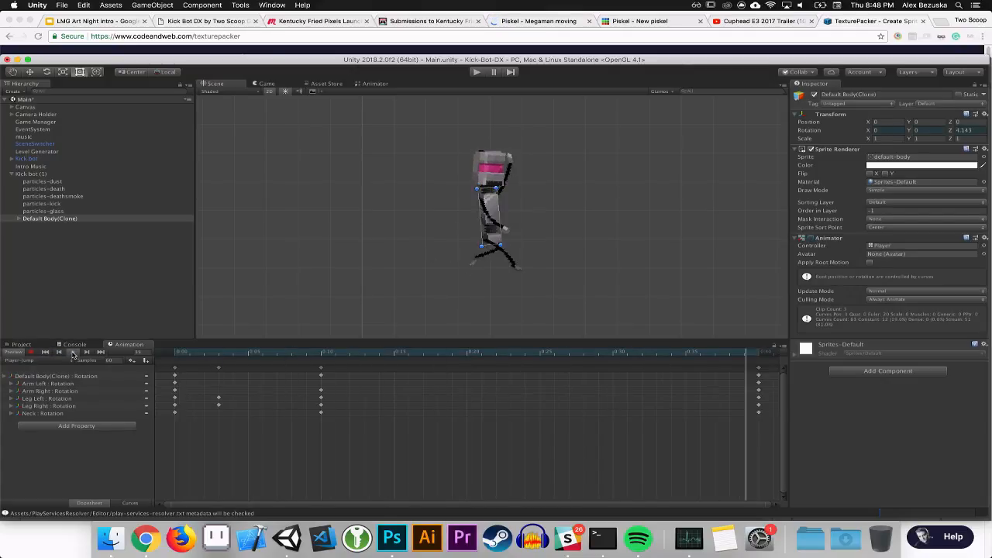
Switch to the Player-Fall clip, play it in the Scene view, and stop the playback
left_click(40, 360)
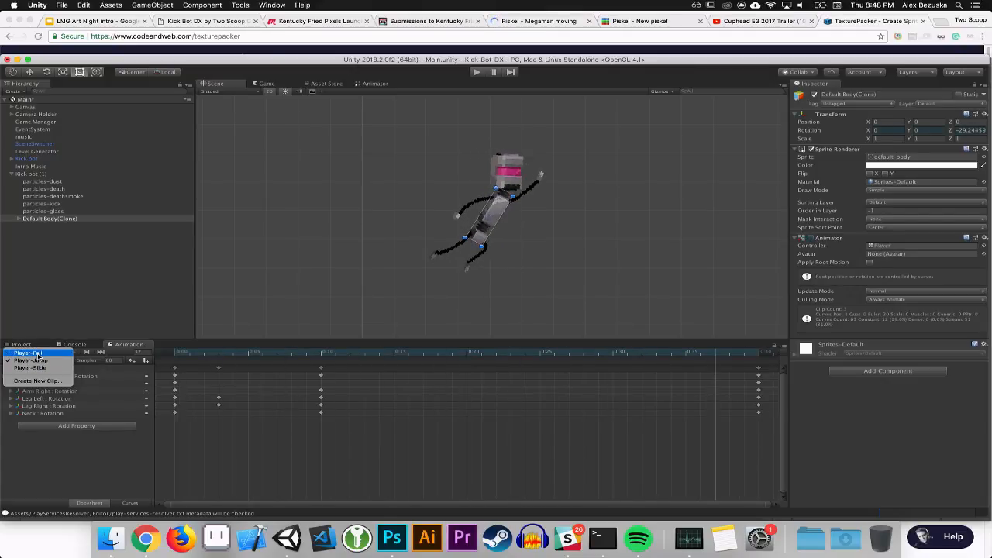
left_click(38, 353)
left_click(73, 353)
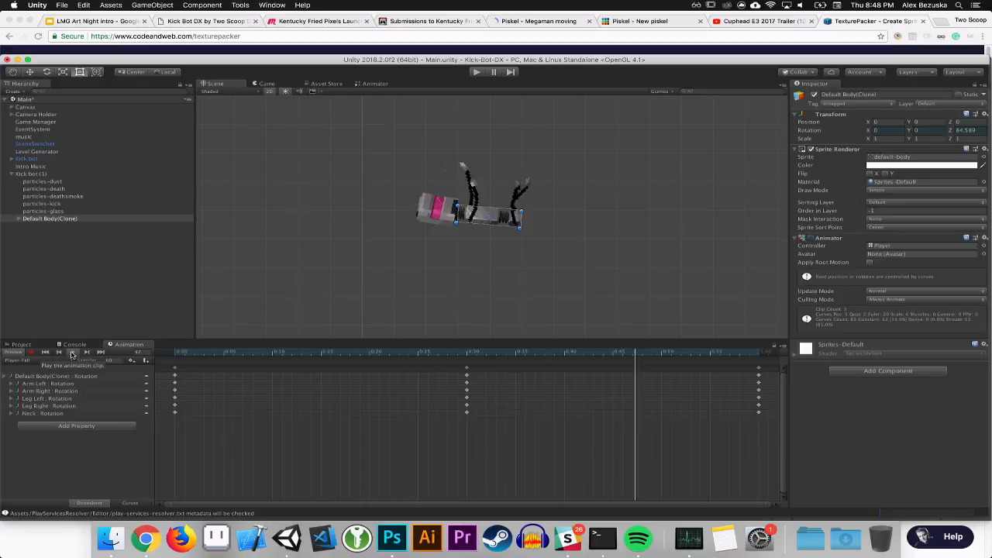
left_click(72, 353)
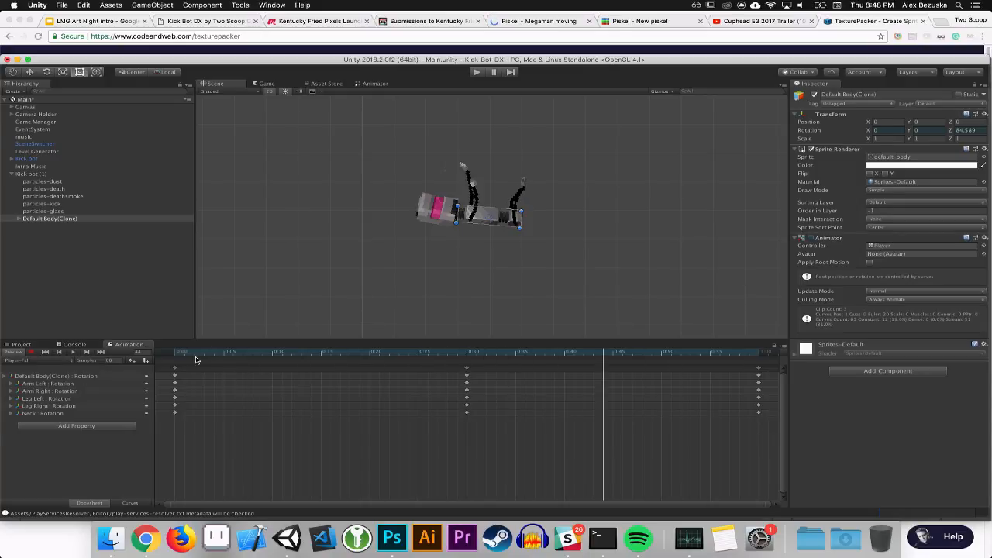
Create a new animation clip named "test animation" for Default Body(Clone) in the Animations folder
left_click(49, 360)
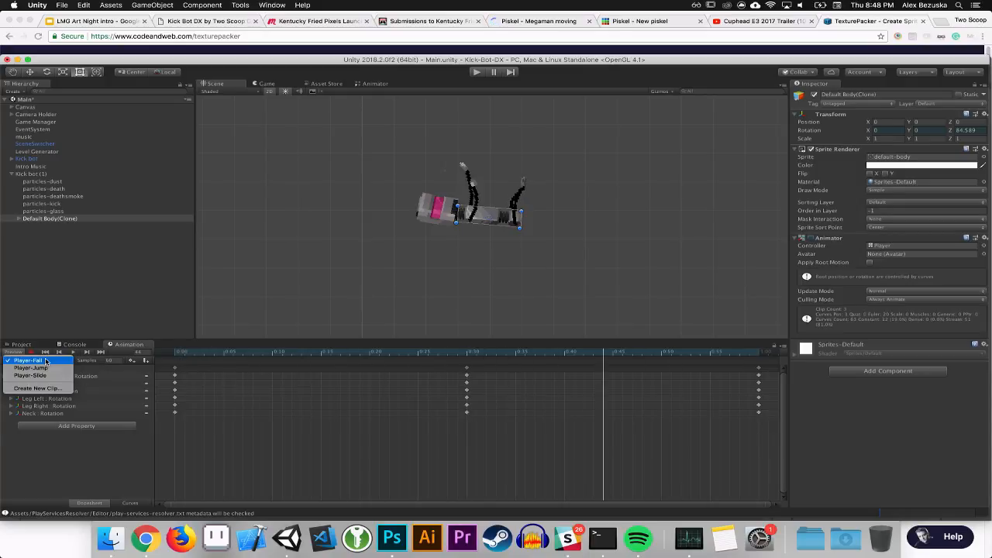
left_click(55, 389)
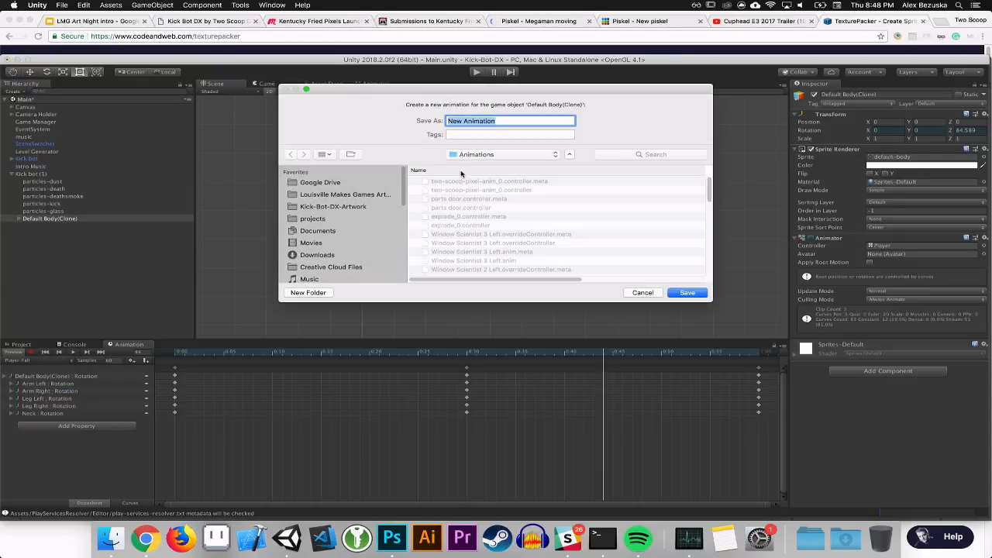
type("test animaticn")
key("Return")
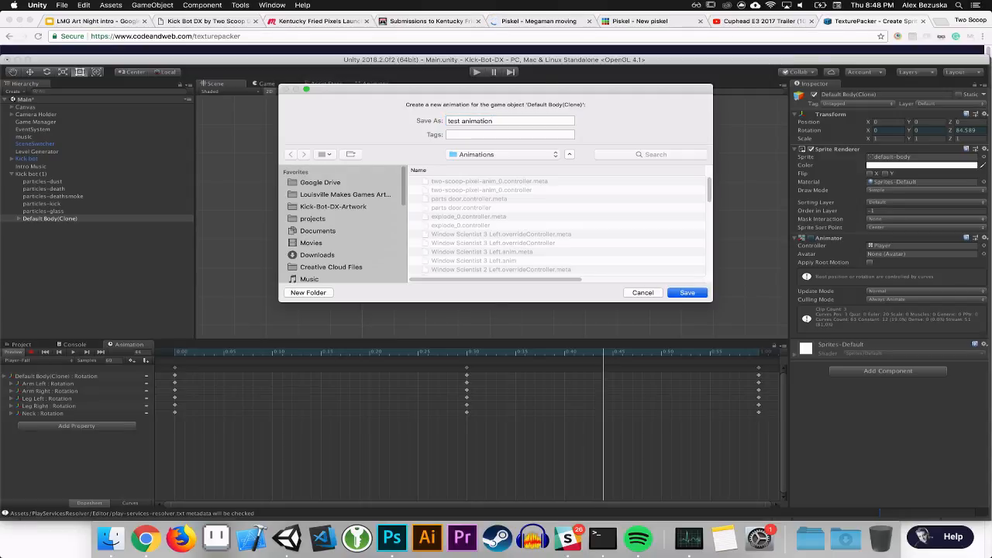
Examine how the head and left arm sprites are nested under the Neck and Arm Left attach points of Default Body(Clone)
left_click(19, 218)
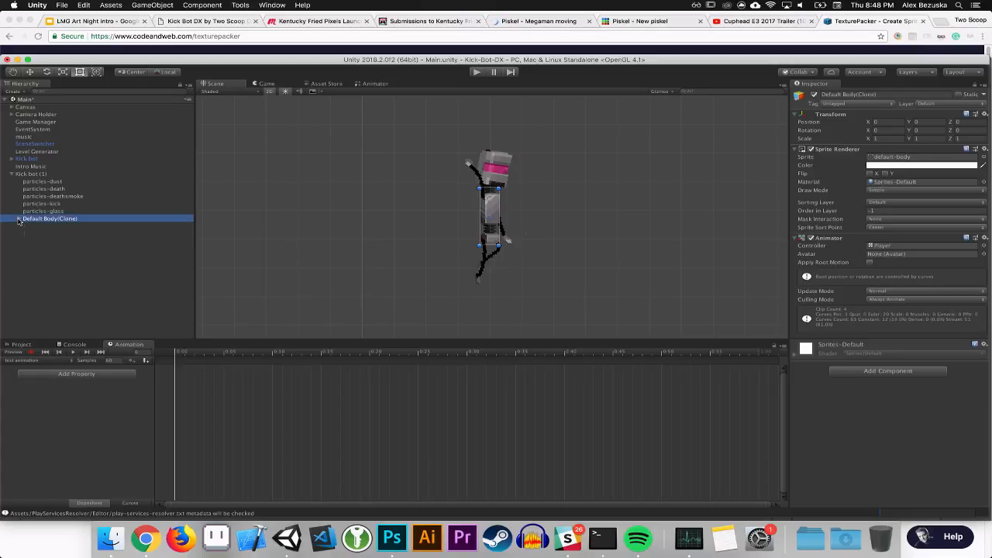
left_click(36, 228)
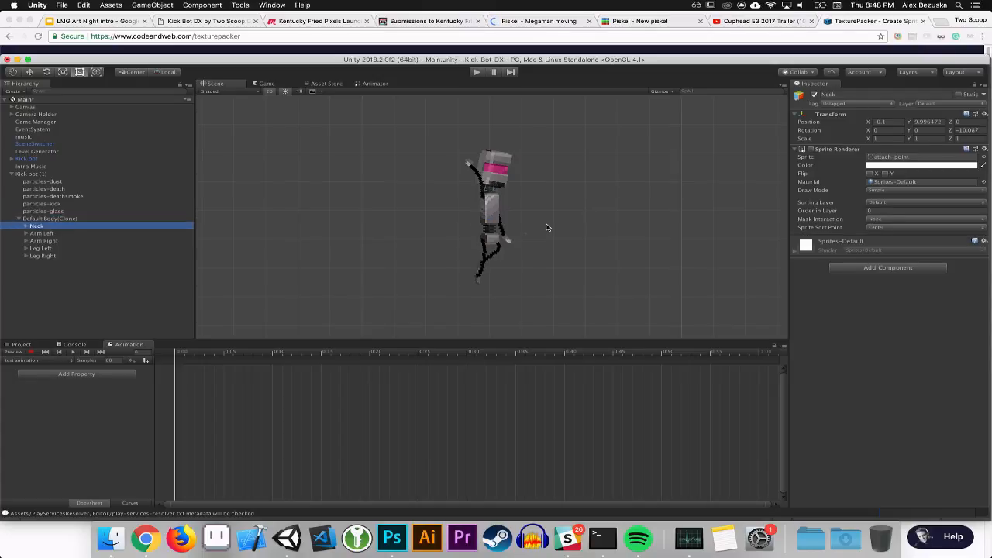
scroll(547, 226, "up", 3)
left_click_drag(477, 199, 456, 206)
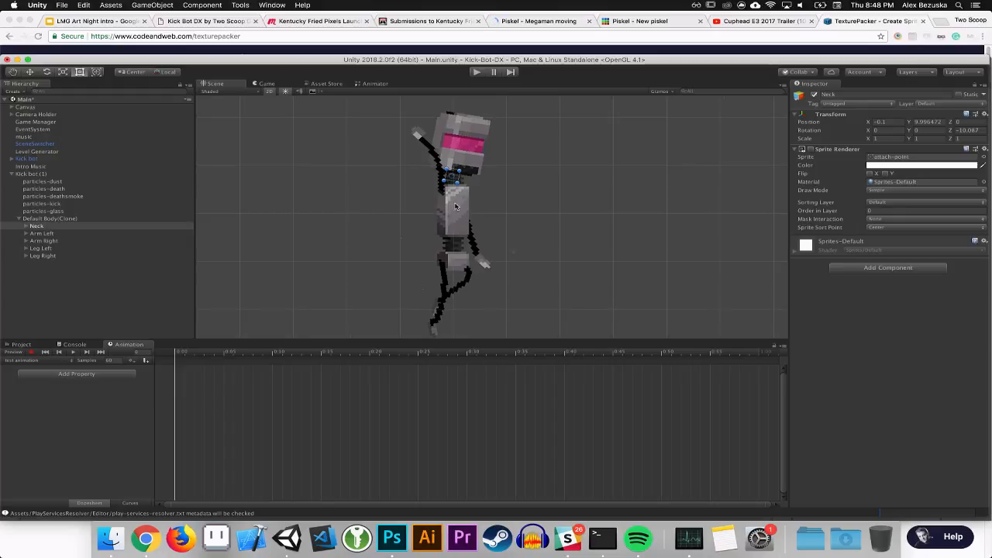
left_click(26, 225)
left_click(47, 233)
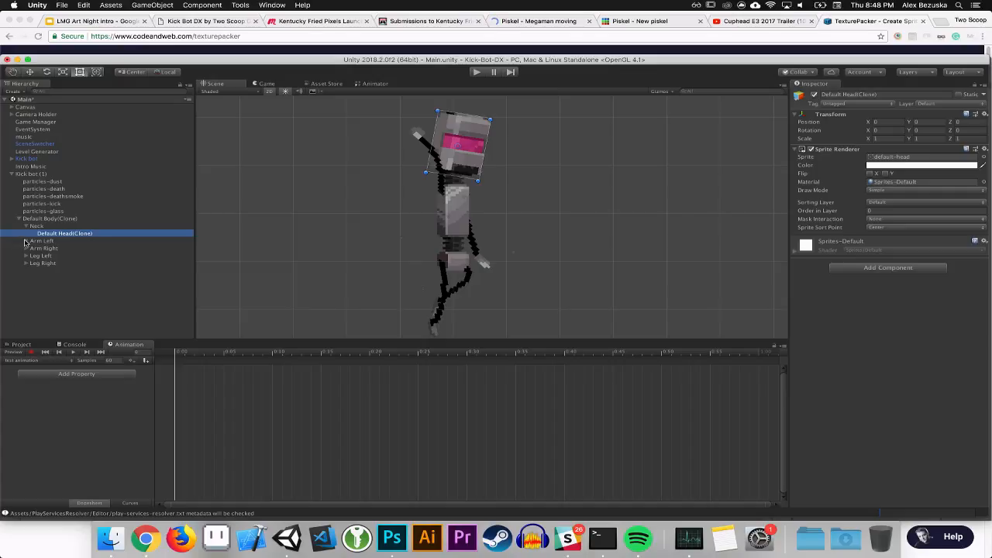
left_click(25, 241)
left_click(29, 249)
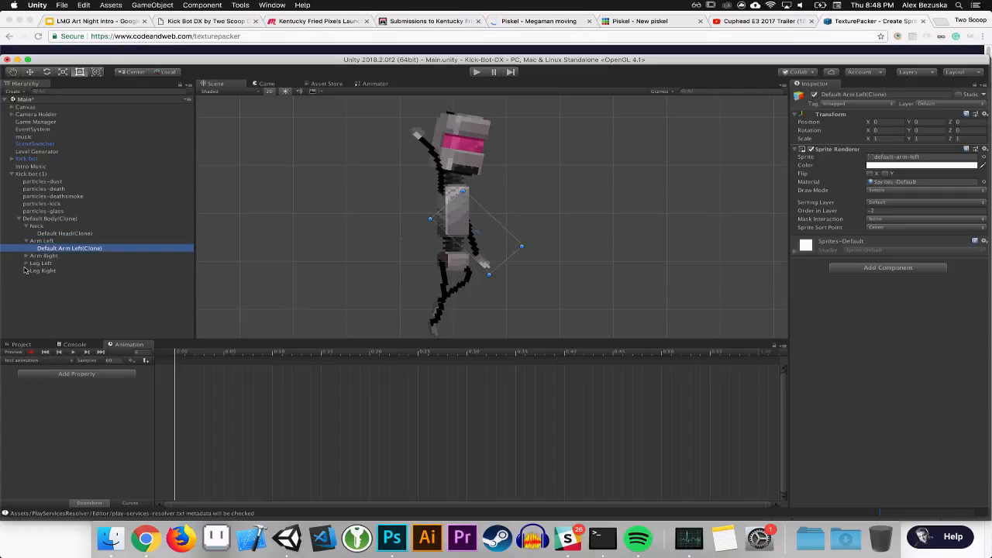
Compare the body, head and neck objects in the Scene view, and collapse the Neck and Arm Left groups
left_click(31, 220)
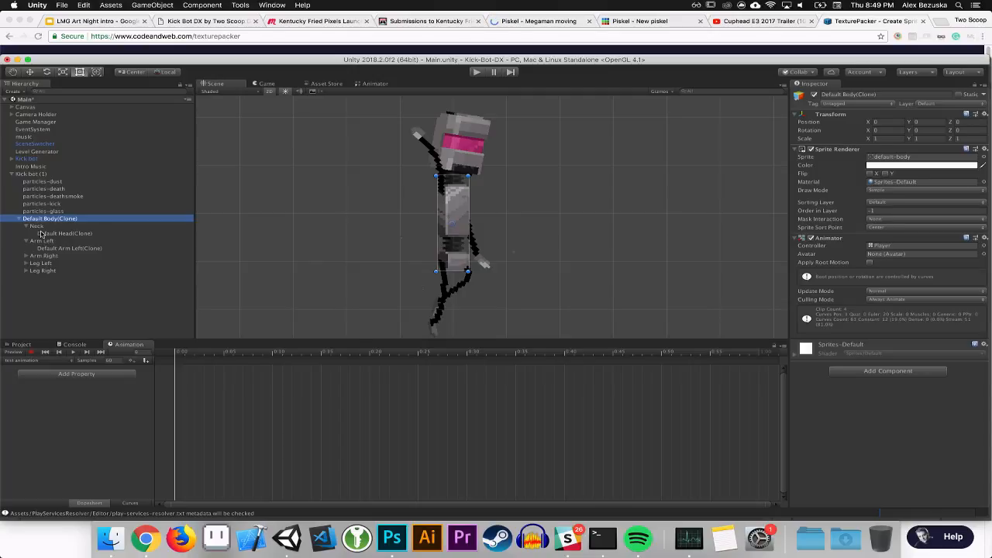
left_click(43, 232)
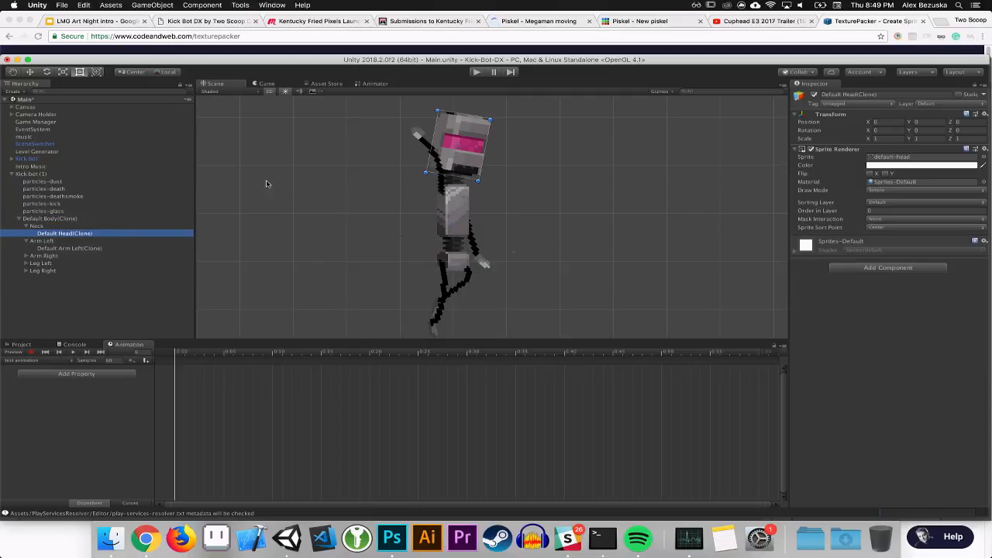
left_click(36, 225)
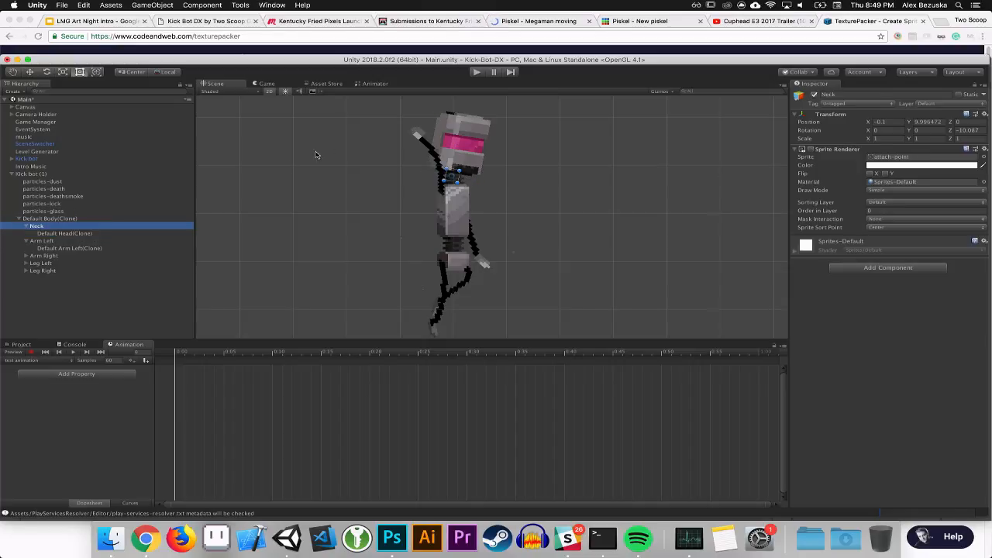
left_click(25, 226)
left_click(26, 233)
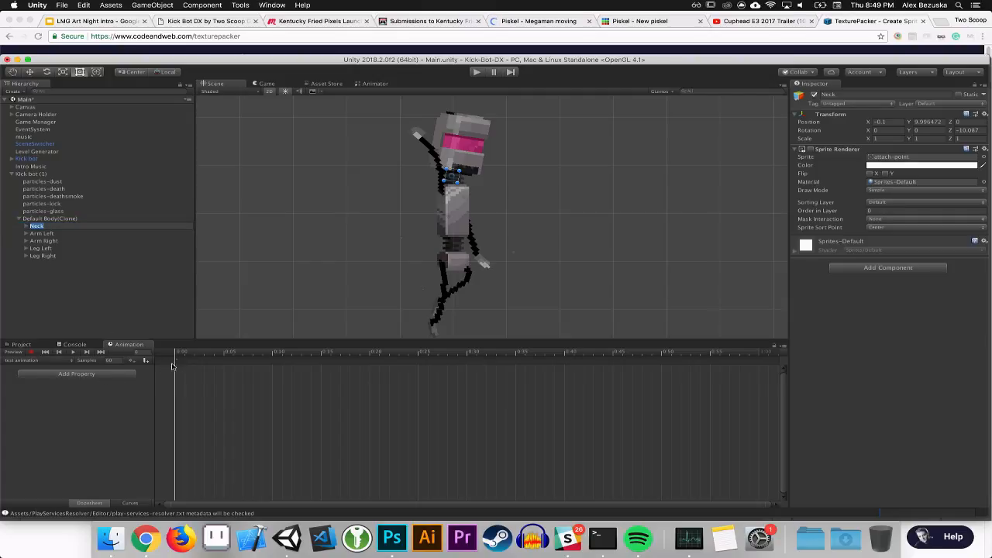
Select the attach points under Default Body(Clone) and add an animation event at 0:00 of the test animation
left_click(40, 256, "shift")
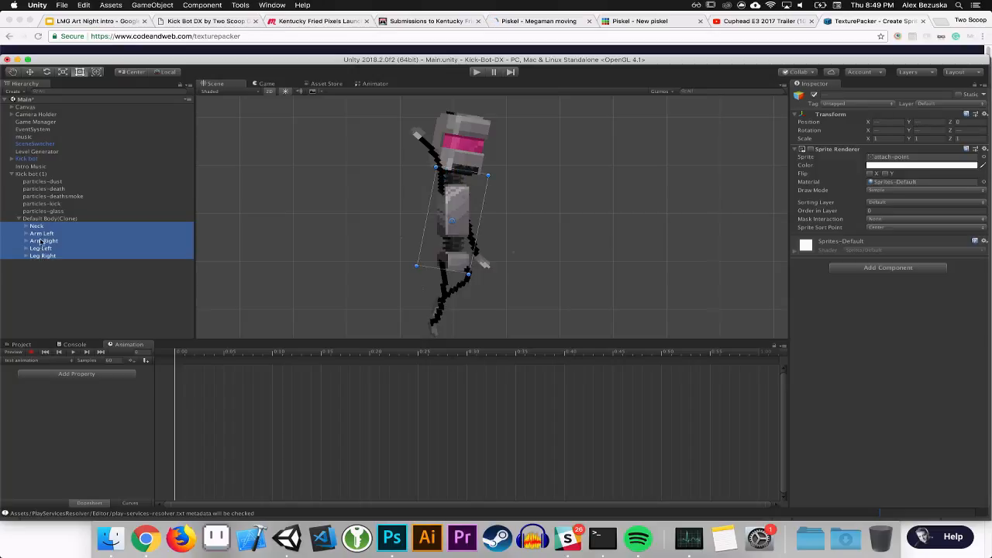
left_click(41, 228)
left_click(41, 234, "shift")
left_click(41, 241, "shift")
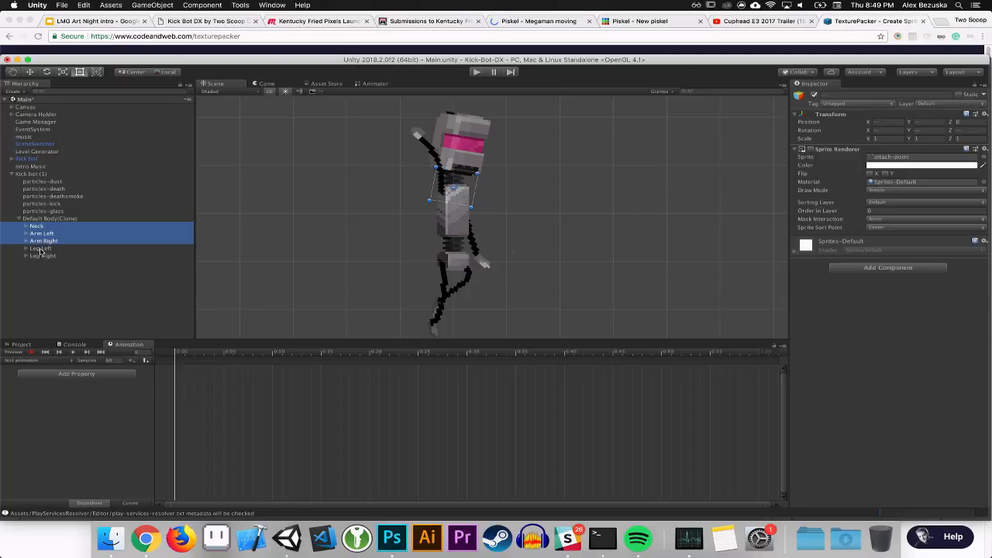
left_click(41, 248, "shift")
left_click(146, 360)
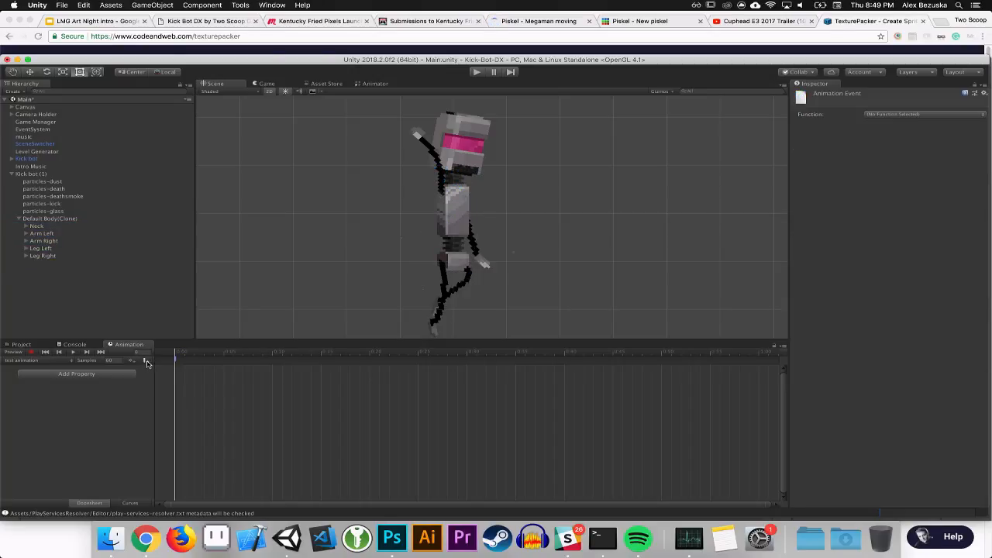
Select the attach points under Default Body(Clone) and delete the animation event at 0:00 of the test animation
left_click(43, 227)
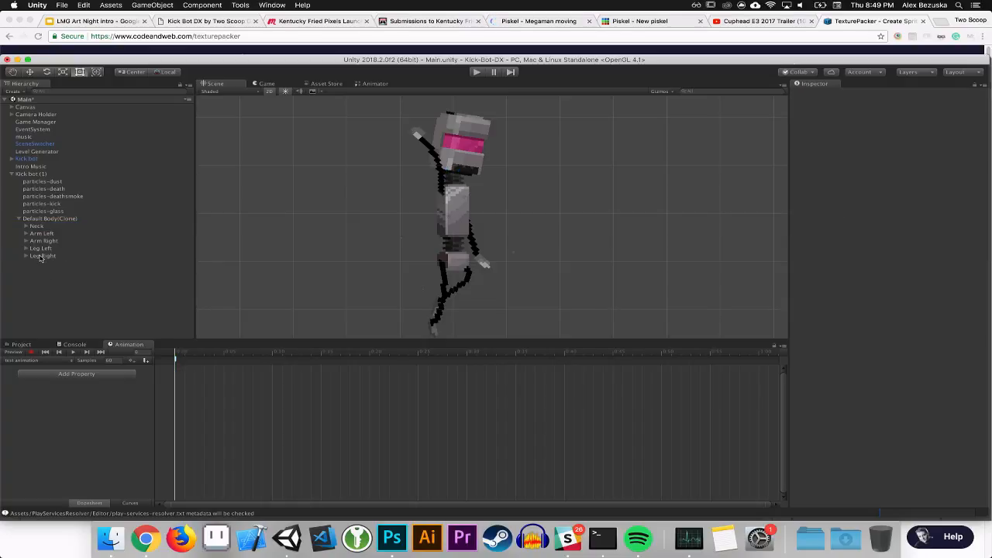
left_click(42, 258, "shift")
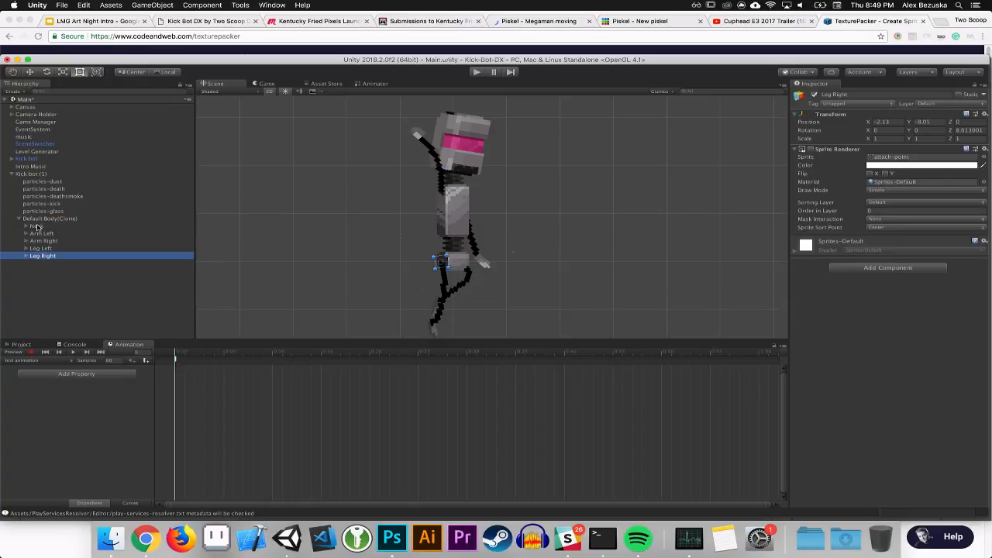
left_click(178, 373)
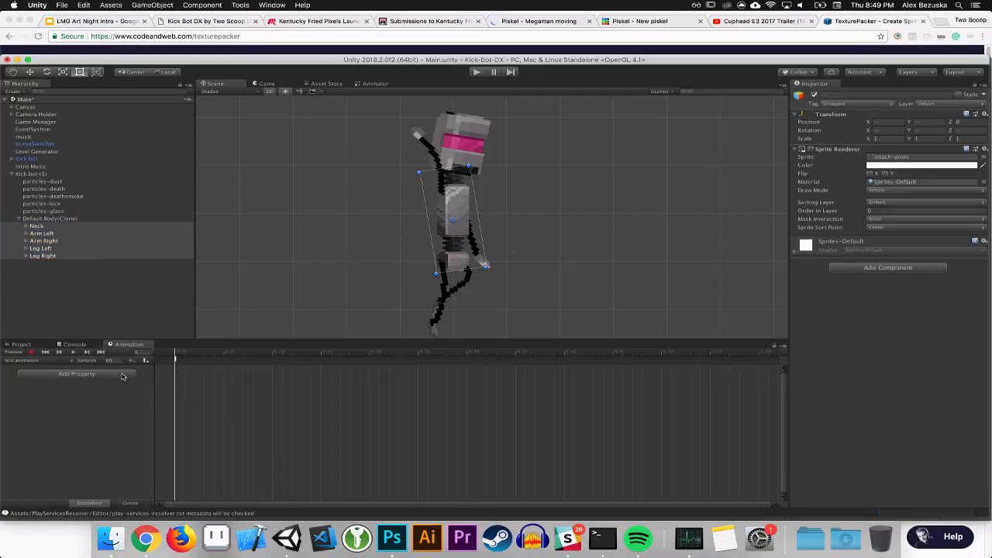
left_click(174, 362)
key("BackSpace")
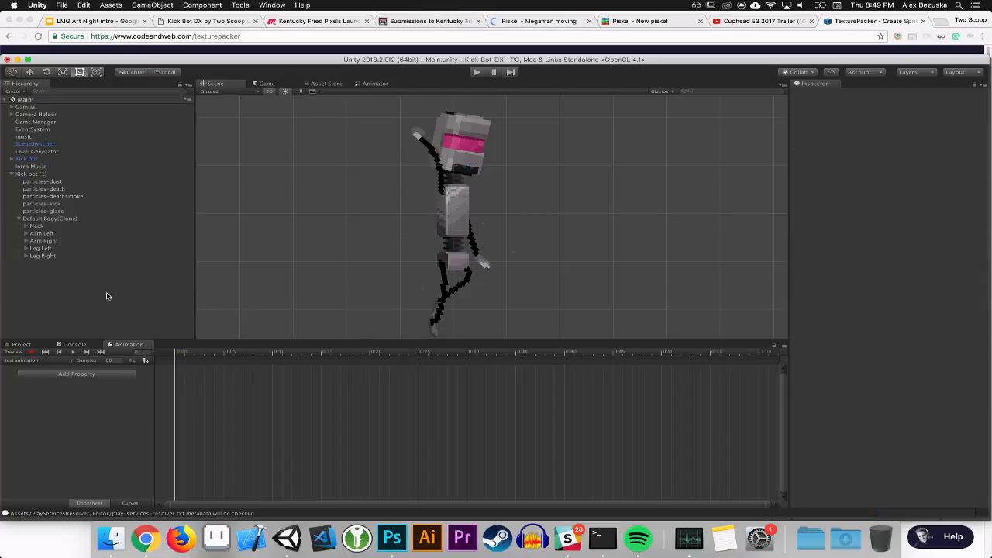
left_click(35, 225)
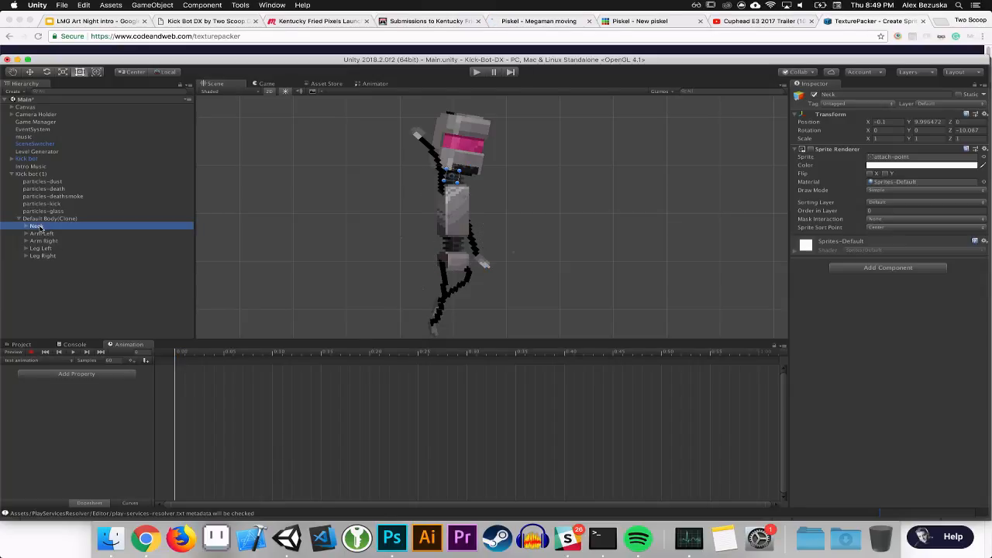
left_click(132, 363)
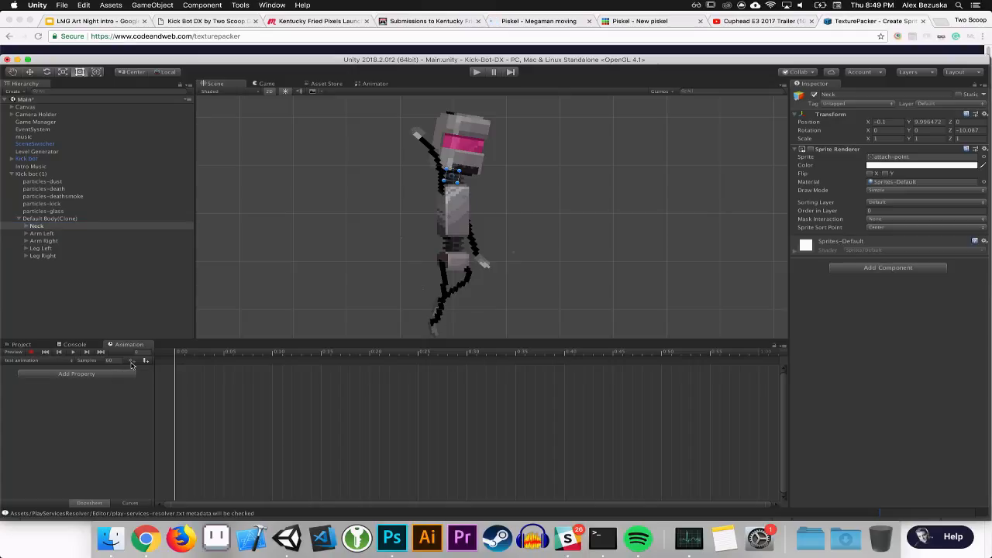
left_click(37, 226)
left_click(40, 218)
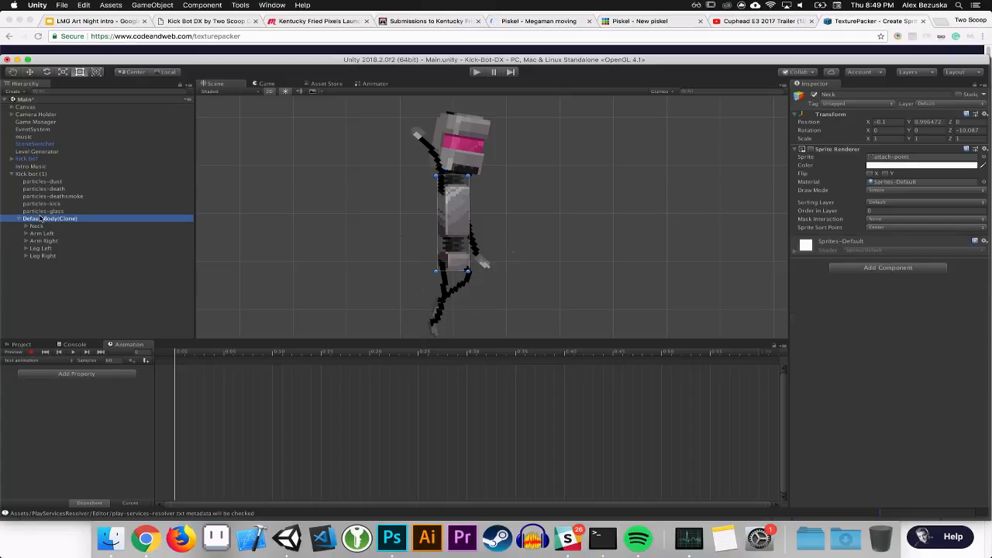
left_click(144, 361)
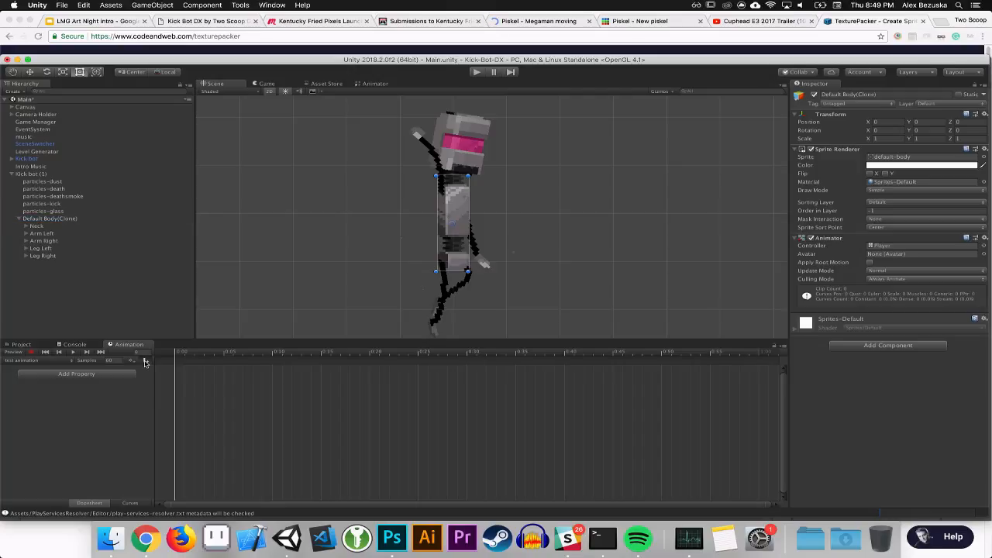
right_click(175, 362)
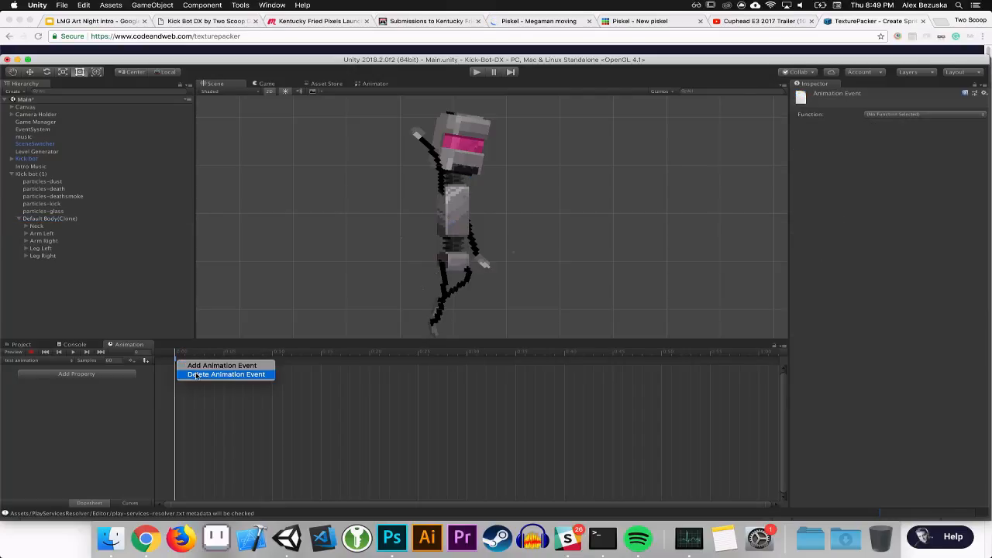
left_click(196, 375)
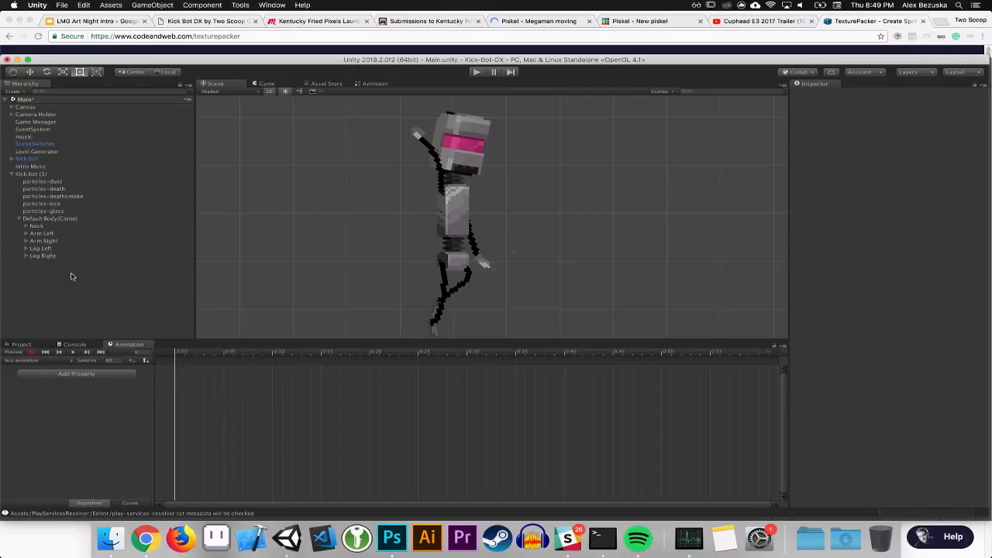
Try to add a keyframe at 0:00 for all five attach points under Default Body(Clone)
left_click(37, 227)
left_click(44, 255, "shift")
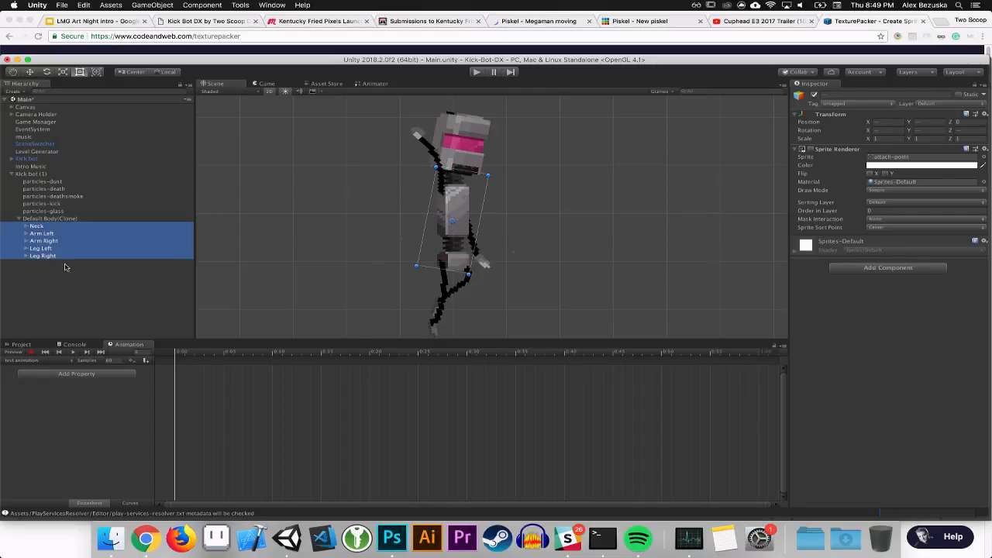
left_click(133, 361)
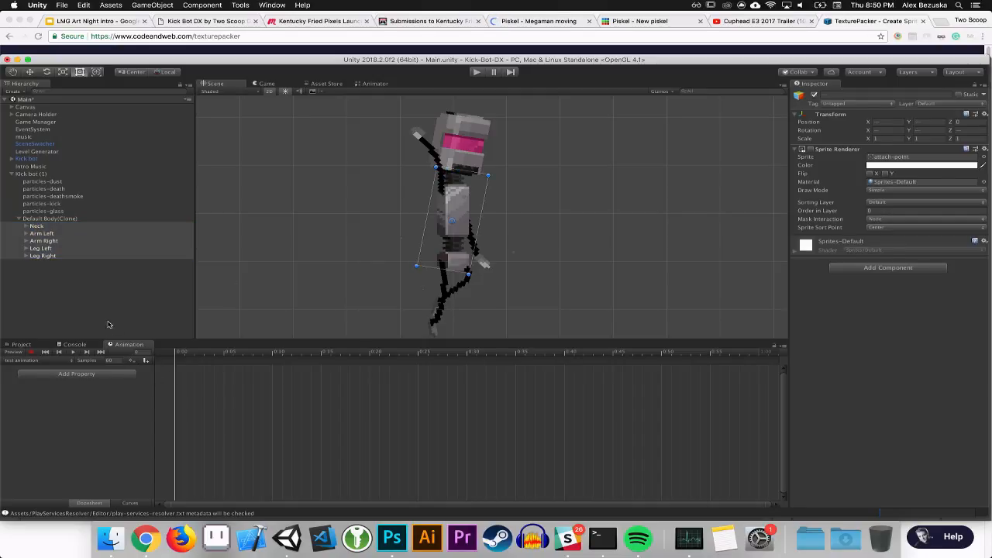
Reselect the Neck attach point and switch the Animation timeline back to the test animation clip
left_click(37, 225)
left_click(35, 182)
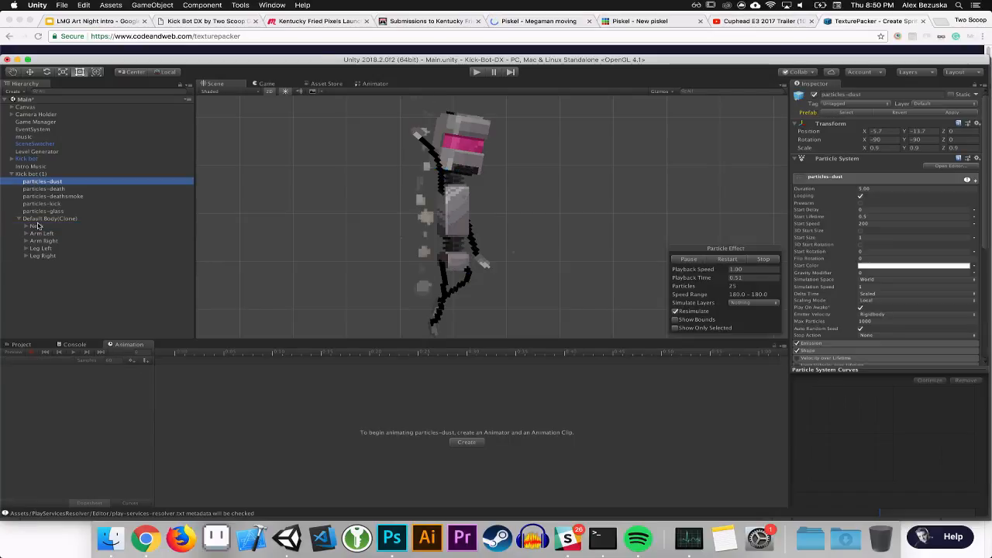
left_click(37, 225)
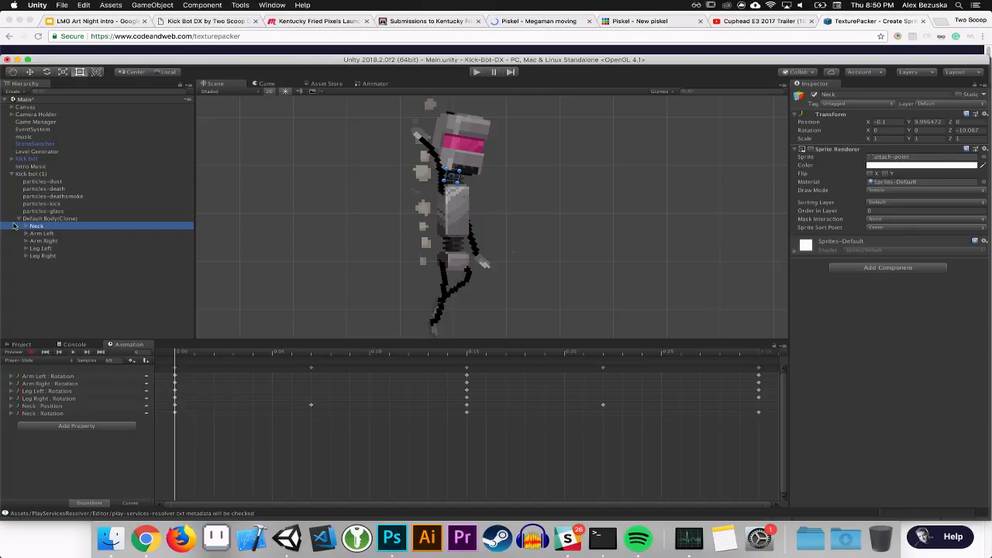
left_click(62, 361)
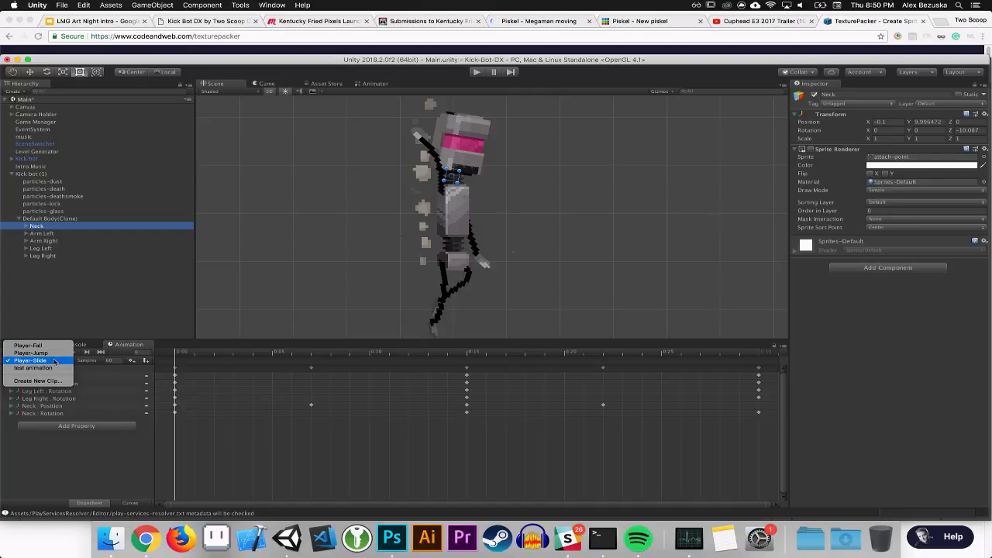
left_click(42, 367)
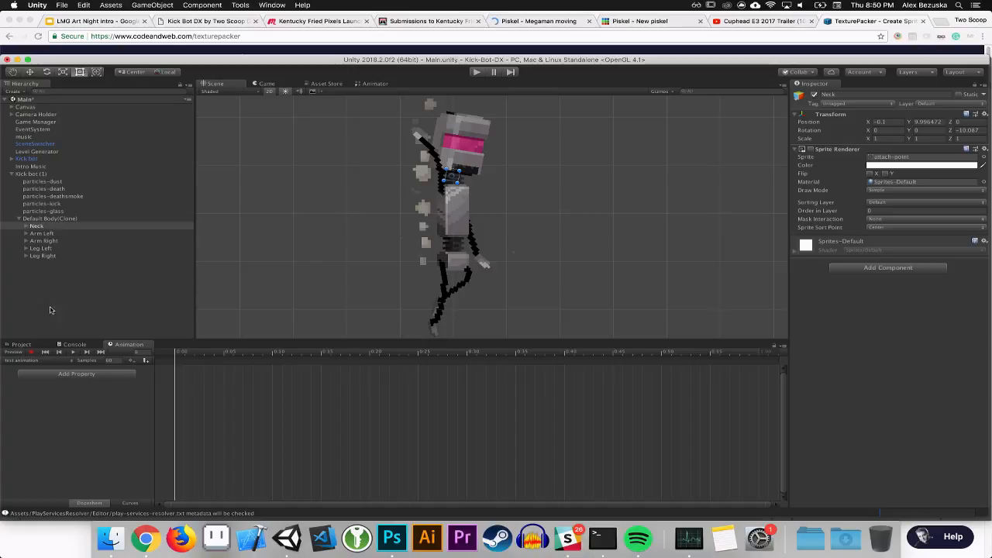
Expand the Neck, arm and leg groups and try to add a keyframe for Default Leg Left(Clone)
left_click(27, 226)
left_click(26, 240)
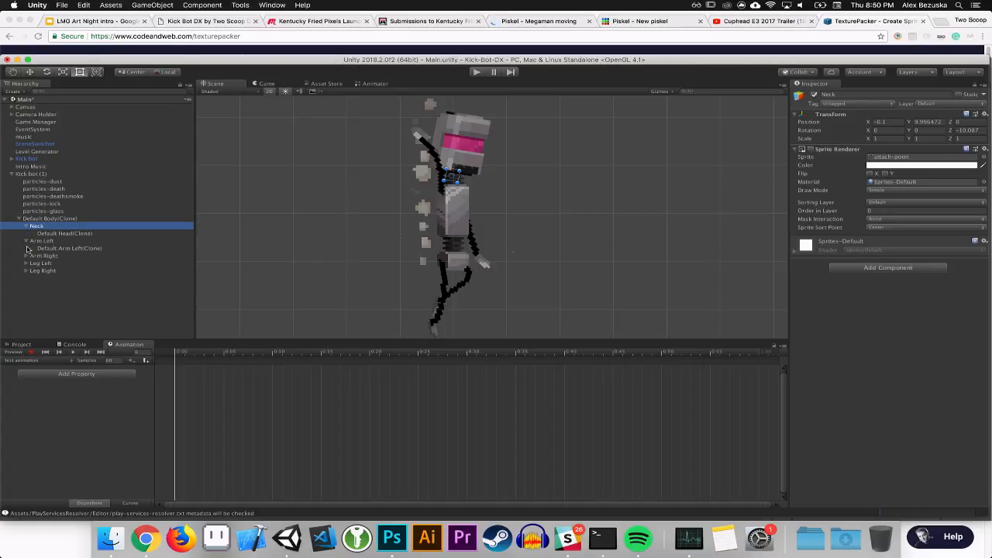
left_click(26, 256)
left_click(26, 271)
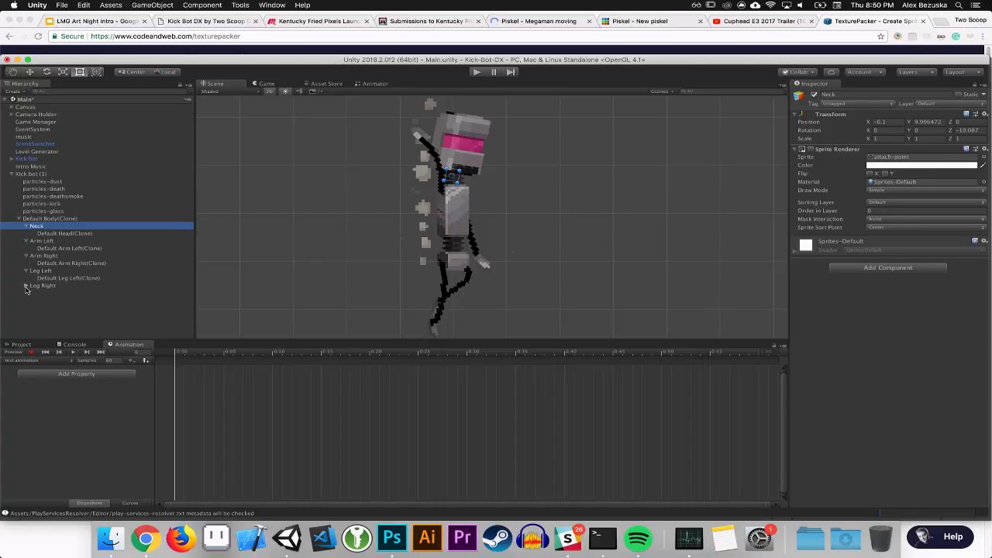
left_click(26, 287)
left_click(49, 293)
left_click(58, 285, "shift")
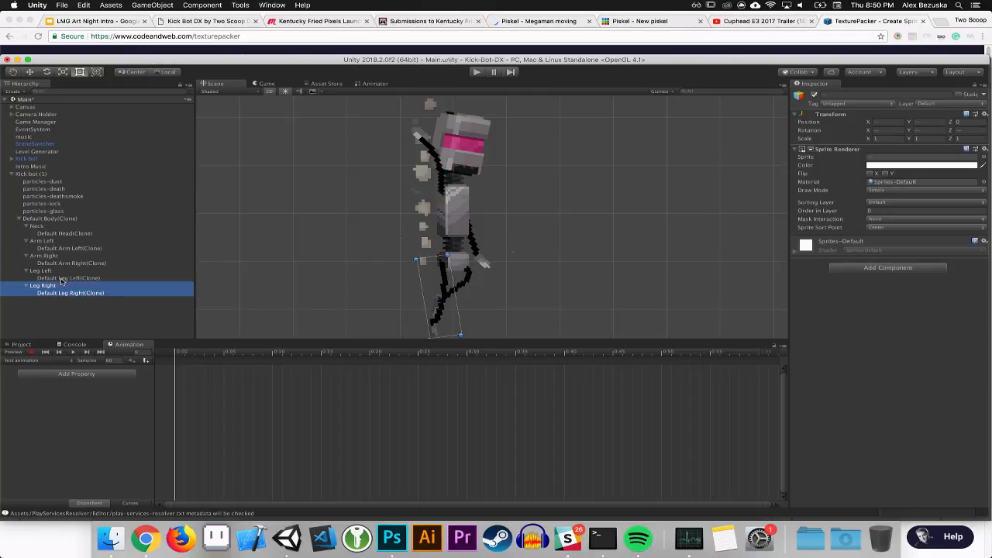
left_click(62, 278)
left_click(130, 363)
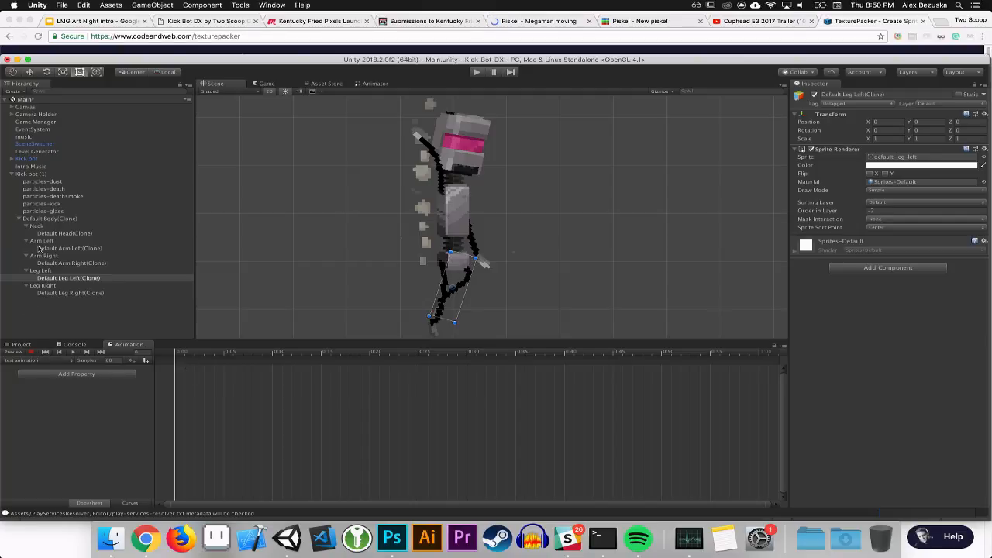
Collapse the Neck, Arm Left, Arm Right, Leg Left and Leg Right groups under Default Body(Clone)
left_click(26, 225)
left_click(25, 234)
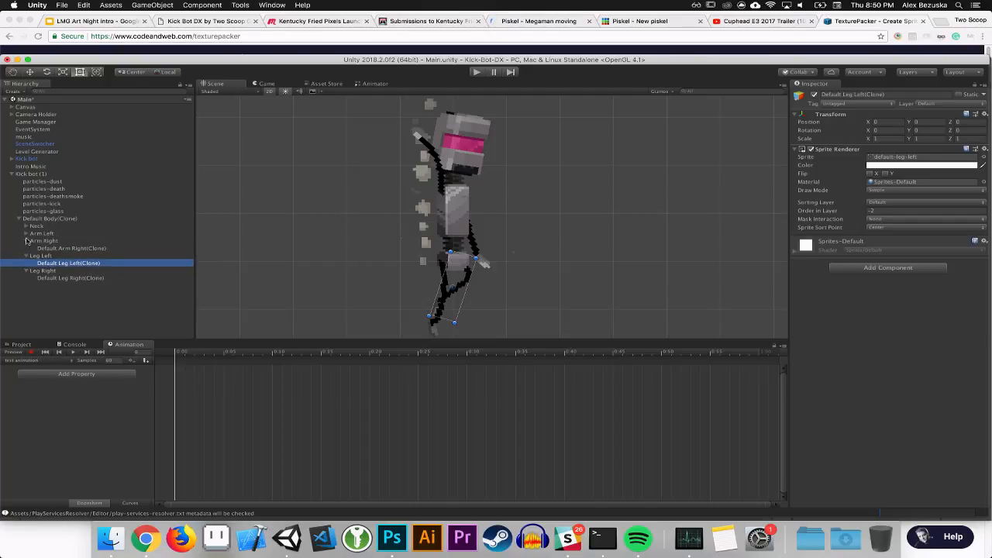
left_click(25, 241)
left_click(26, 248)
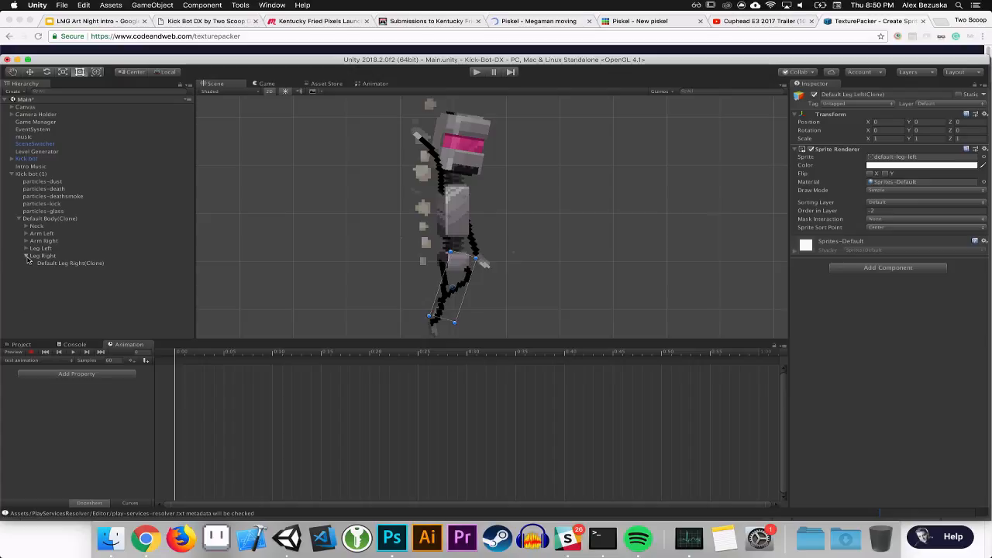
left_click(26, 254)
Enable keyframe recording and slightly rotate all five attach points together to key their position and rotation at 0:00
left_click(36, 227)
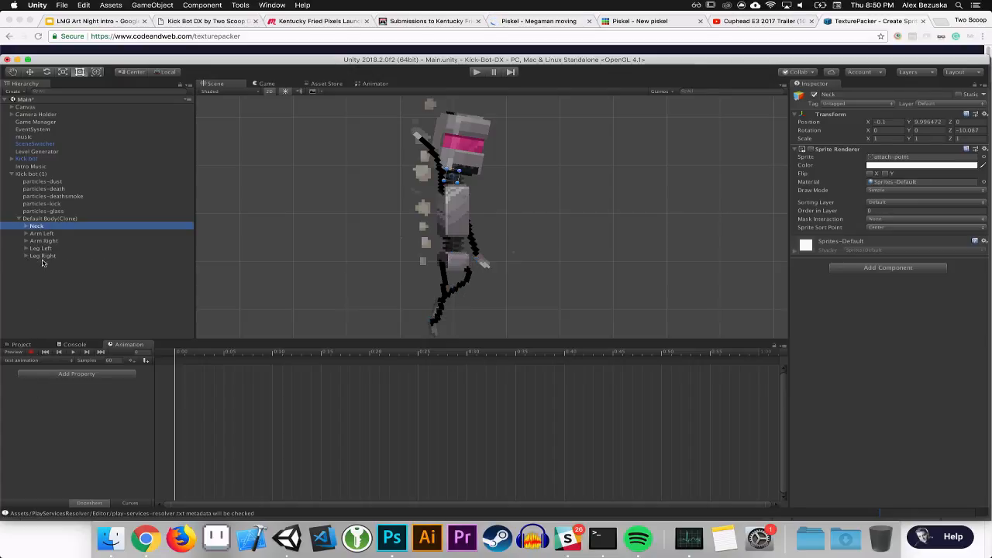
left_click(45, 263)
left_click(44, 256)
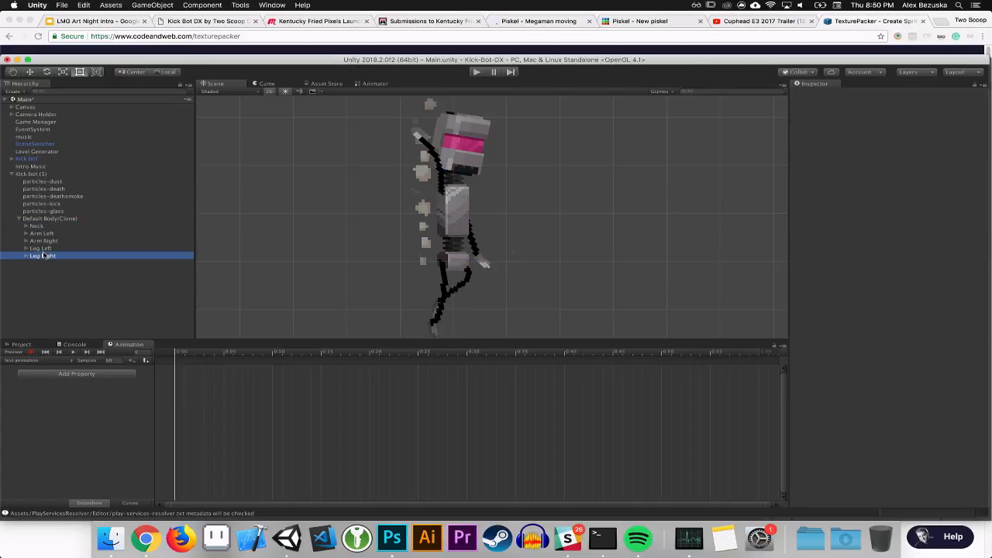
left_click(31, 352)
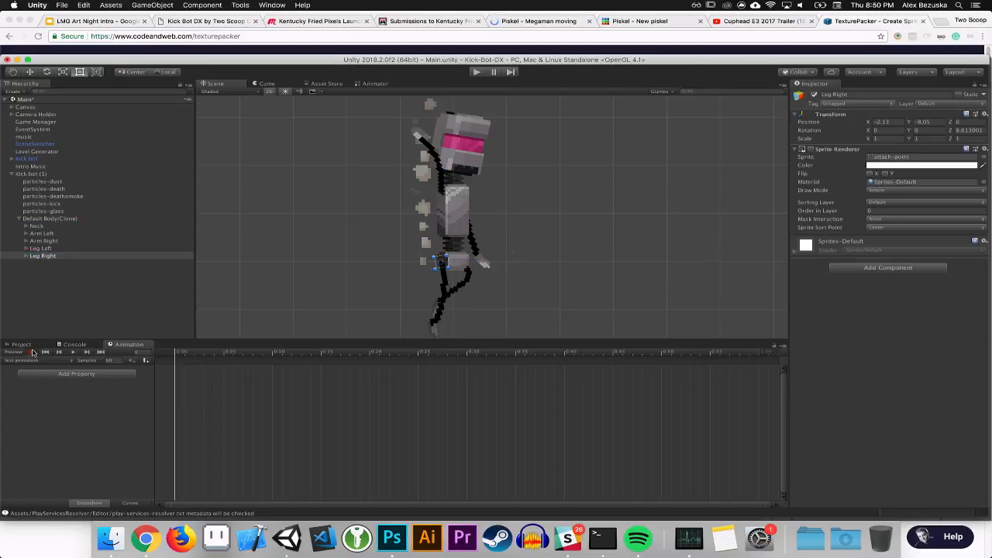
left_click(38, 227, "shift")
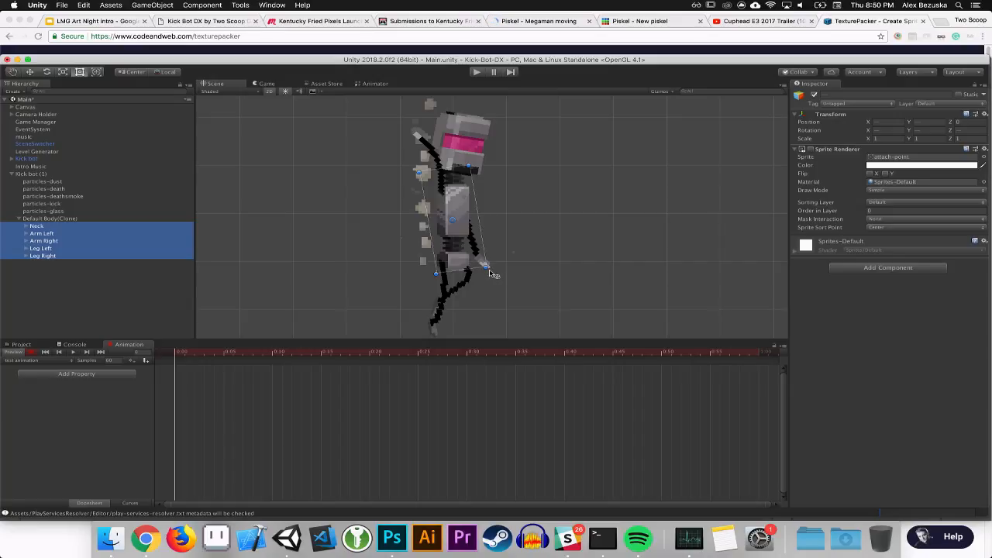
key("w")
key("e")
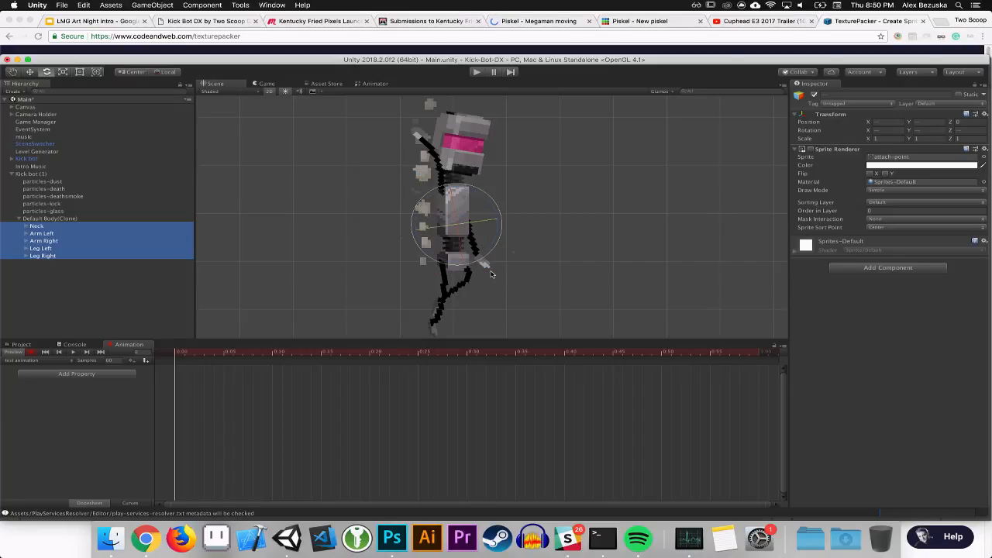
left_click_drag(484, 253, 486, 255)
left_click(50, 384)
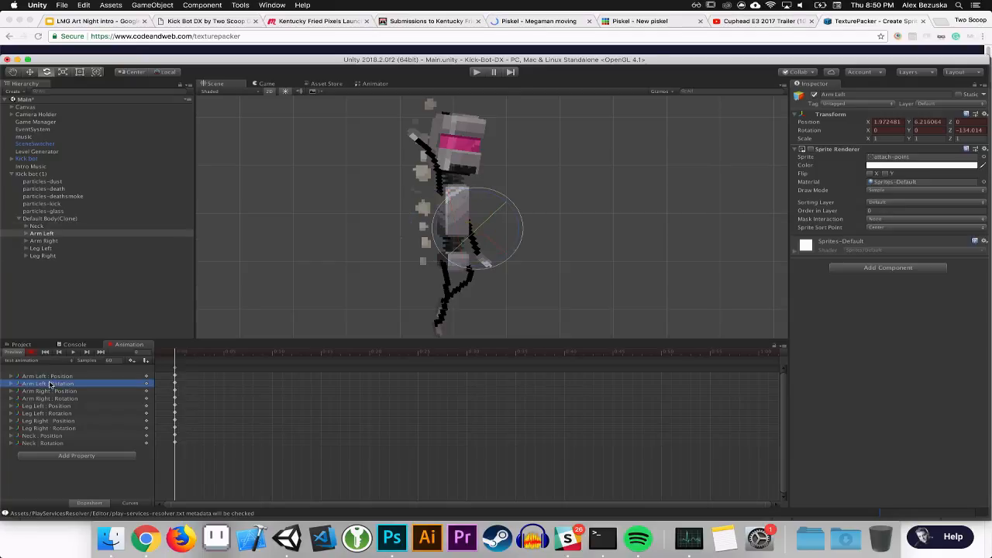
Key Default Head(Clone) at 0:05 with a rotation of about 23.5° and play back the test animation
left_click(175, 376)
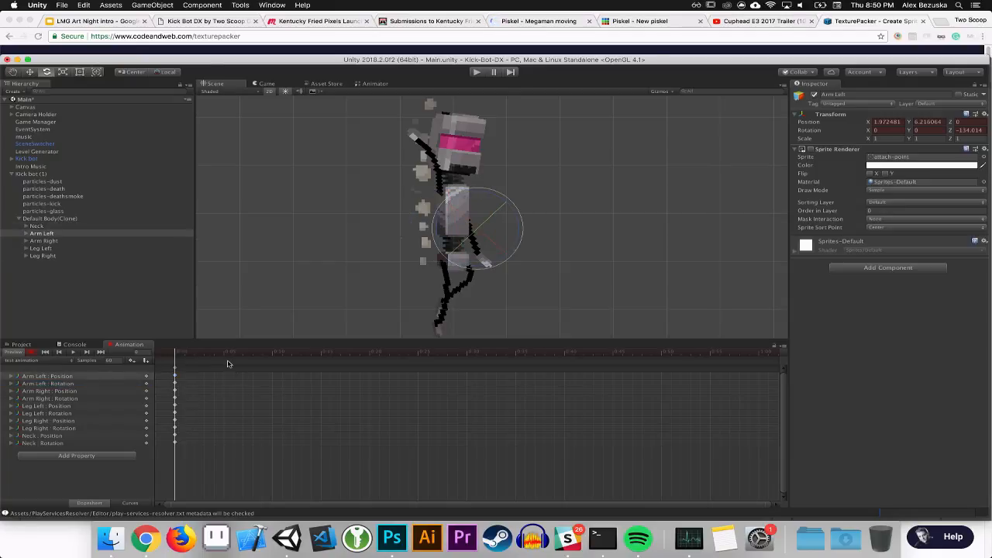
left_click(231, 366)
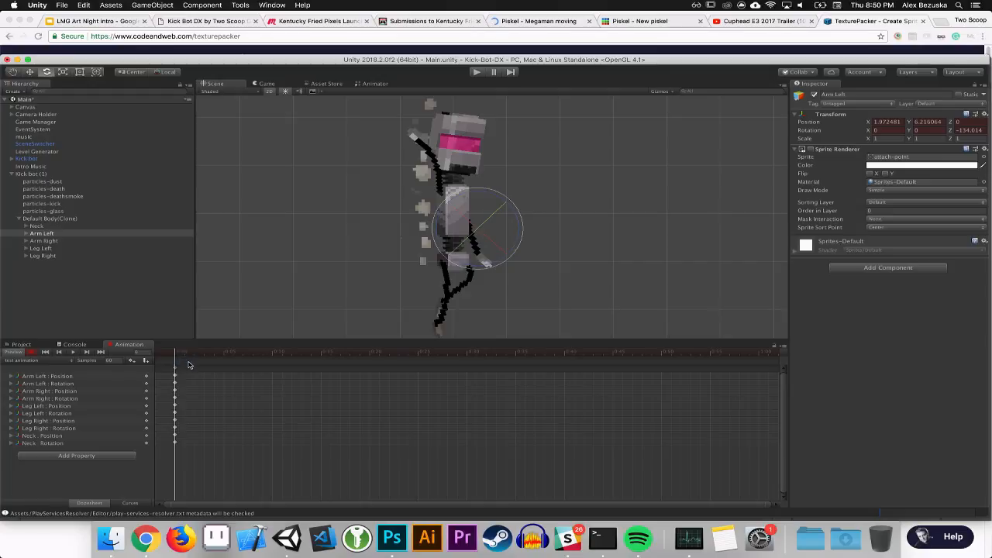
left_click(195, 355)
left_click_drag(201, 356, 224, 356)
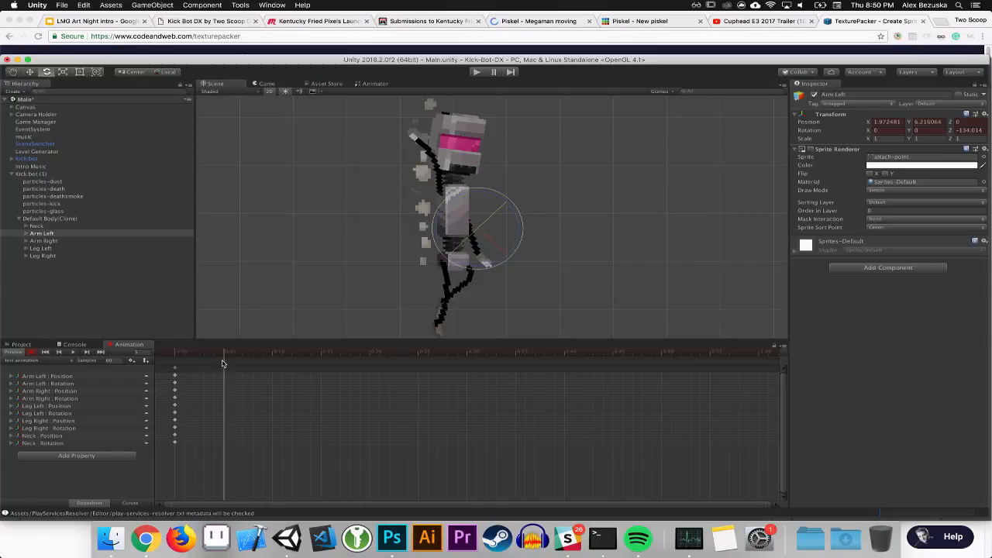
left_click(513, 300)
left_click(462, 146)
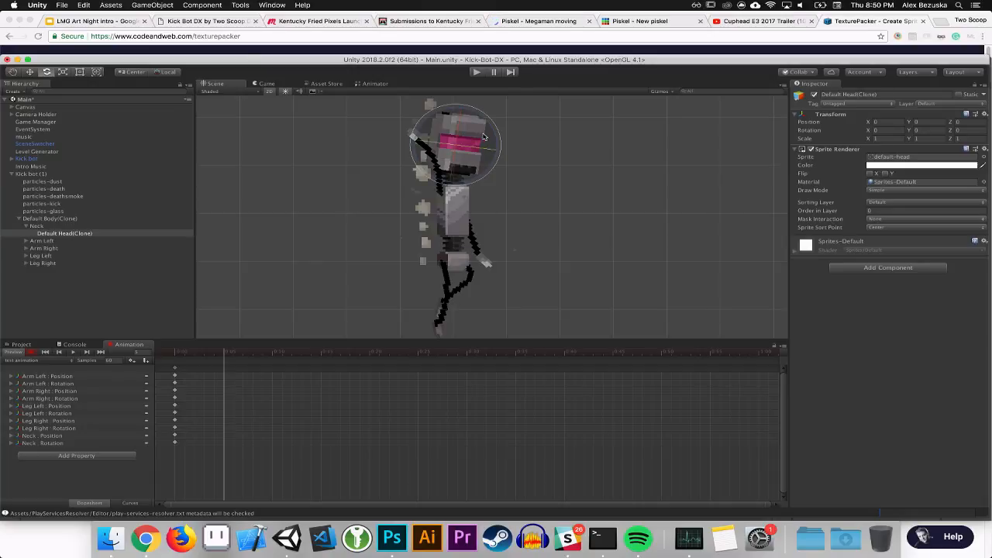
mouse_move(492, 133)
left_mouse_down()
mouse_move(467, 119)
mouse_move(460, 152)
mouse_move(482, 137)
left_mouse_up()
key("w")
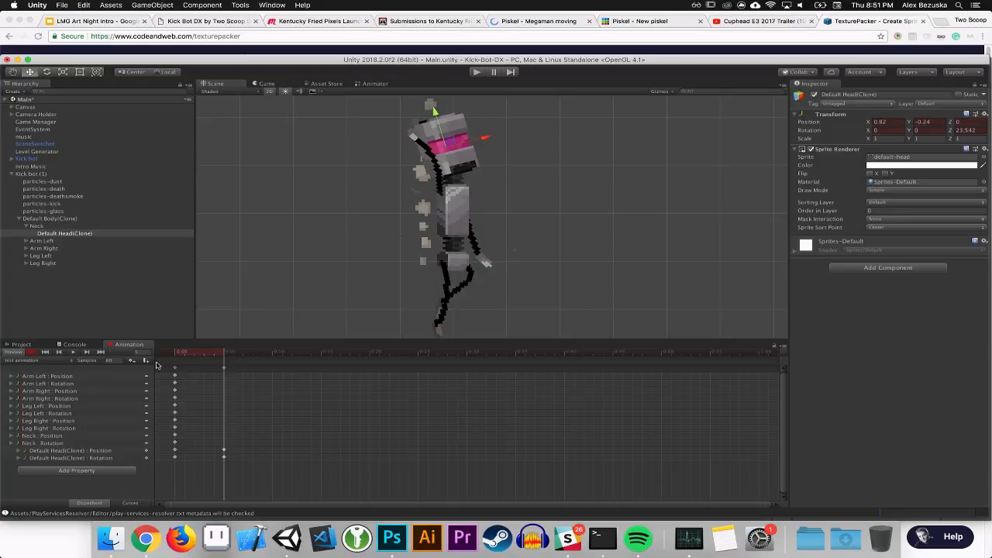
left_click(73, 352)
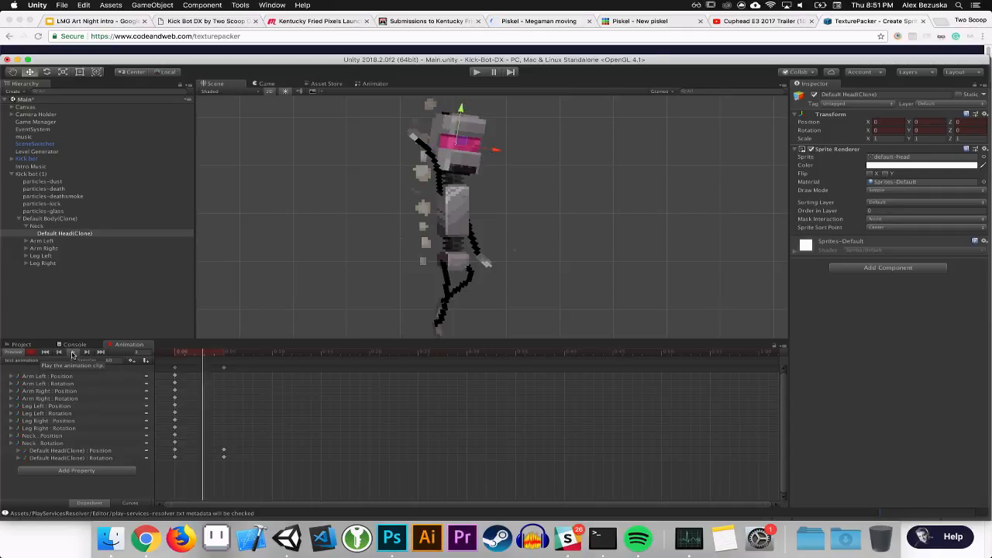
left_click(72, 352)
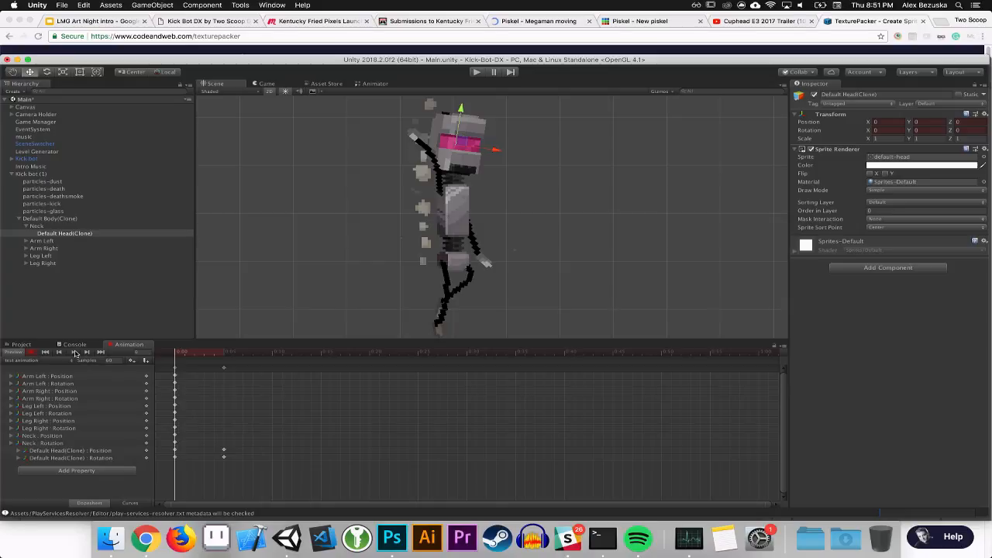
Move the Default Head(Clone) position and rotation keyframes from 0:05 to 0:20
left_click(224, 367)
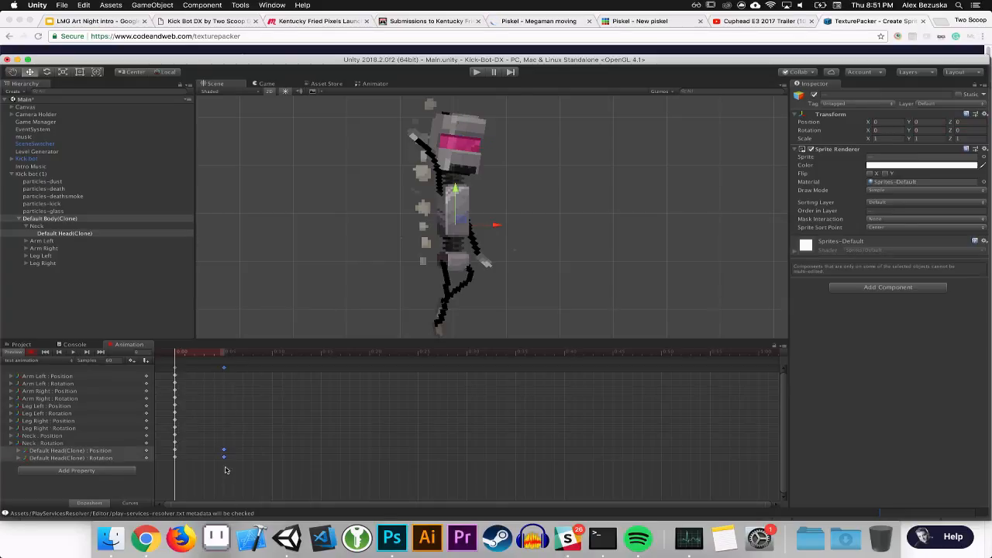
left_click_drag(224, 452, 371, 454)
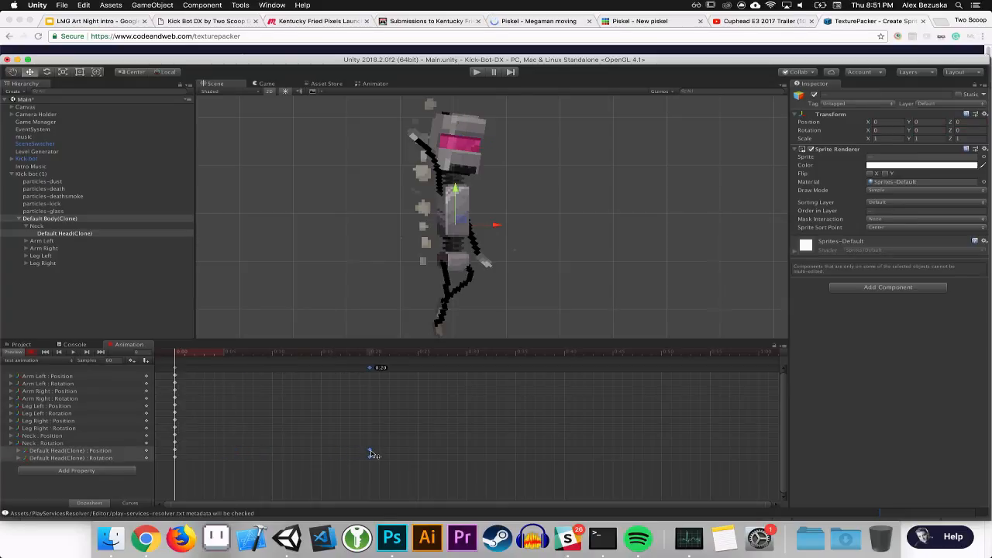
Copy the Default Head(Clone) position and rotation keyframes from 0:00 to 0:40 and play back the test animation
left_click(175, 376)
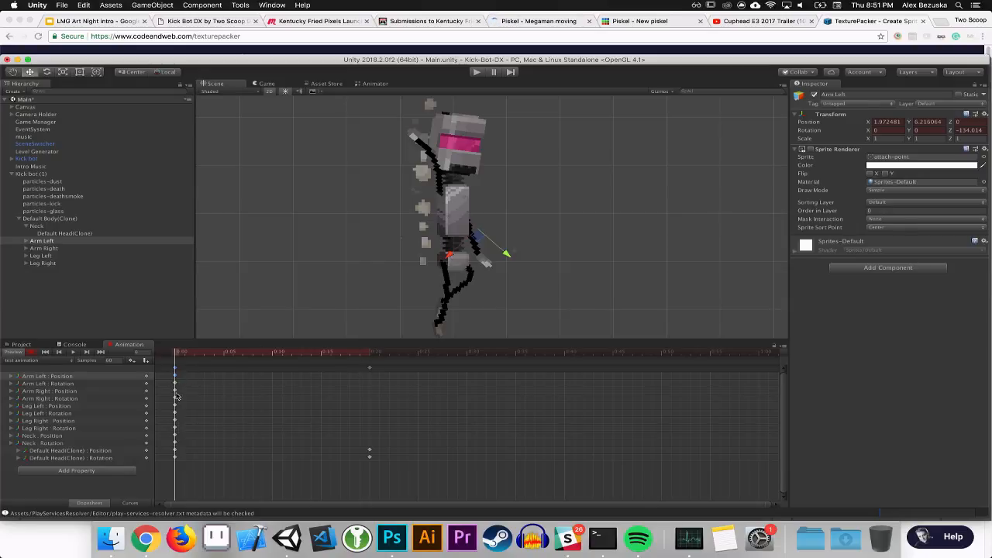
left_click(175, 458)
left_click(175, 451)
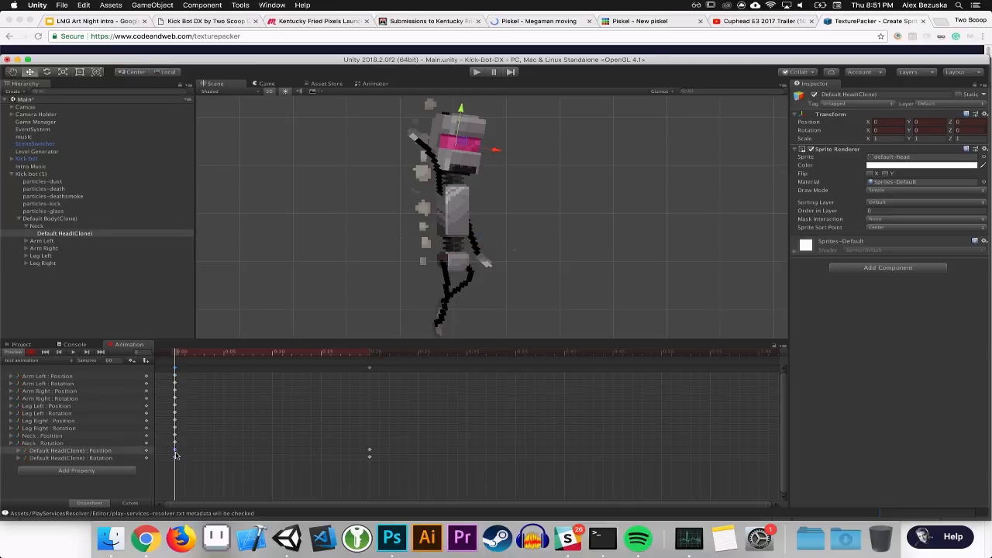
left_click(176, 457)
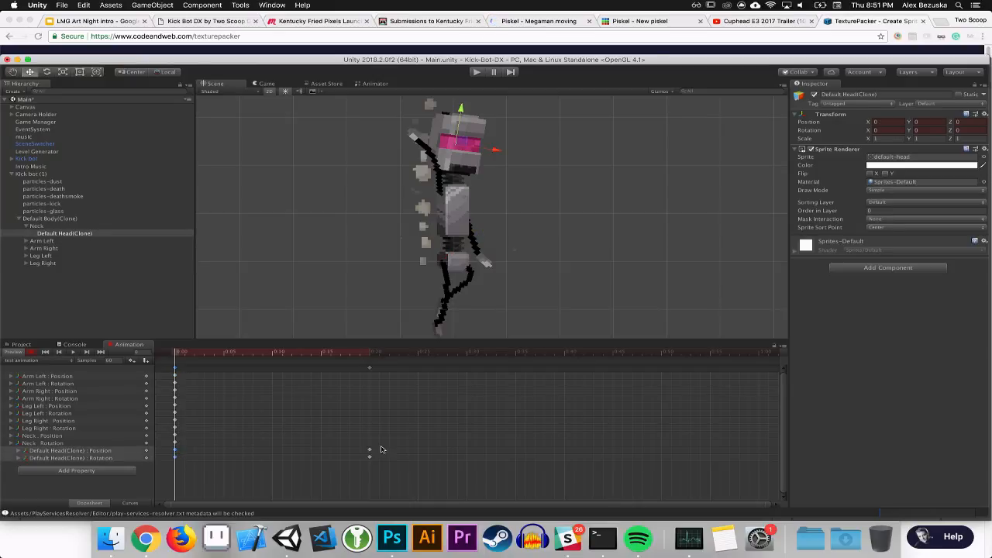
left_click(564, 453)
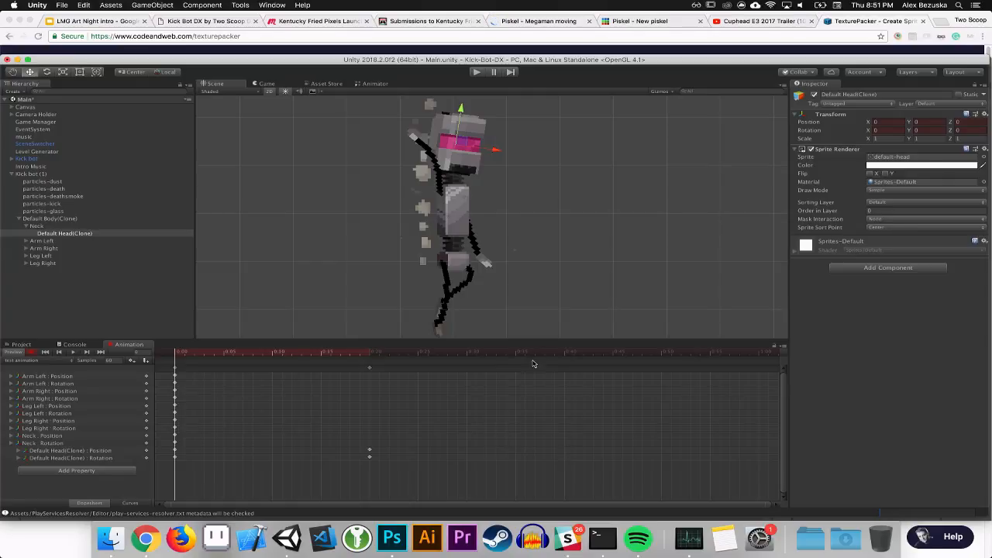
left_click(566, 359)
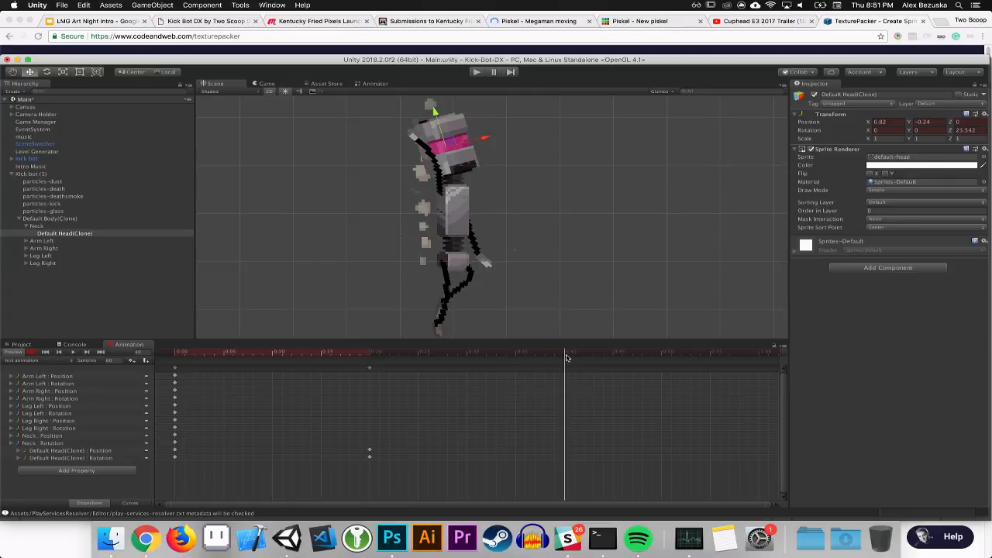
key("super+v")
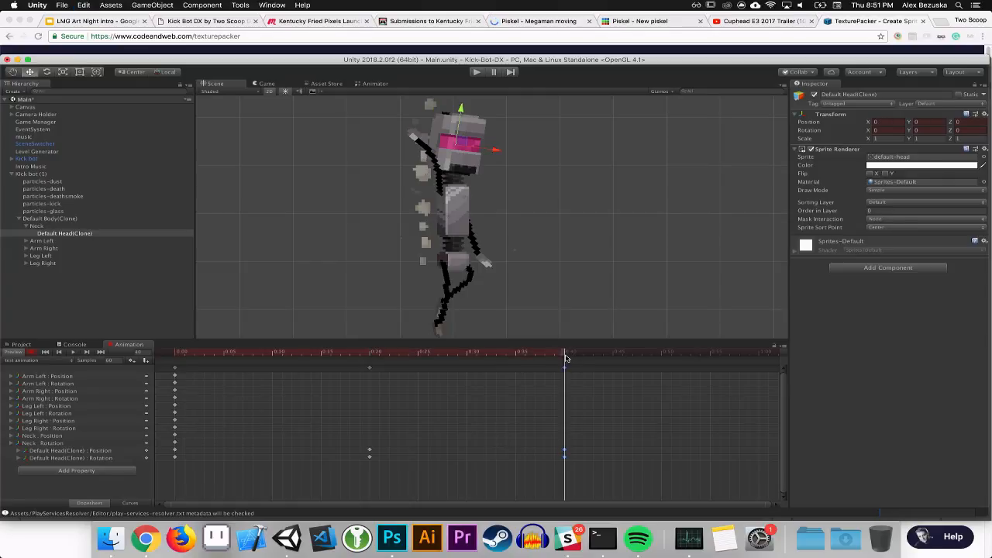
left_click(71, 352)
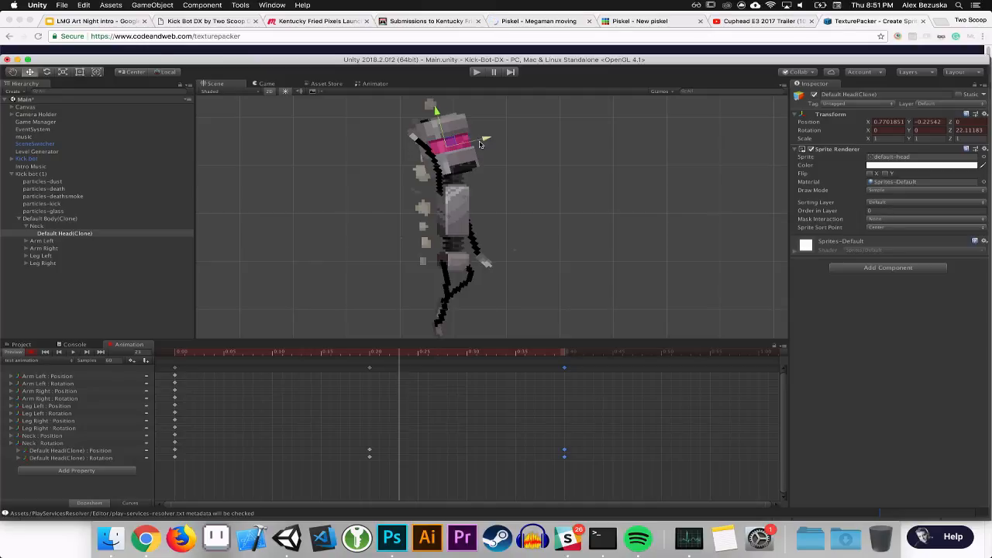
Try stretching Default Head(Clone) to an X scale of about 1.58 at 0:23, and delete the resulting keyframes
left_click_drag(485, 145, 511, 130)
key("t")
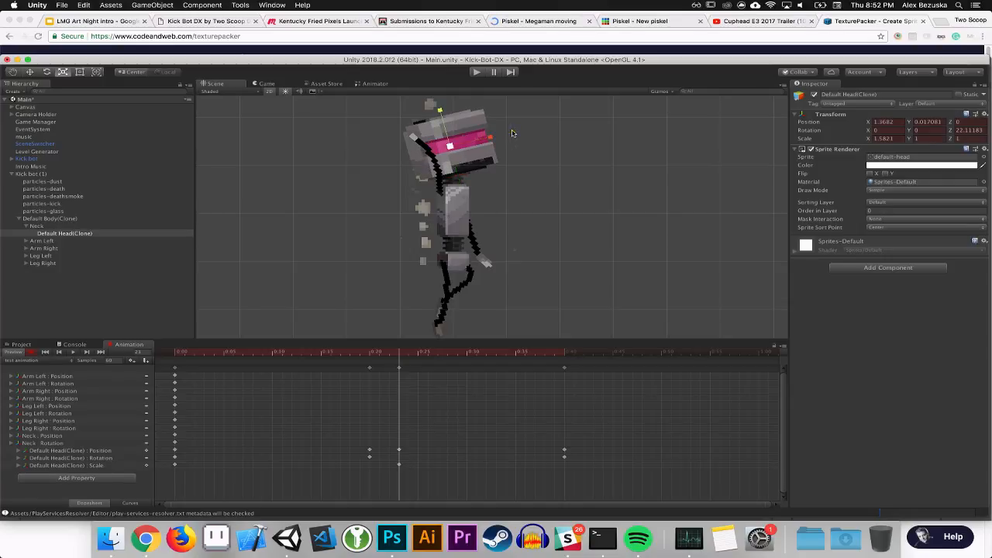
left_click(400, 465)
left_click_drag(409, 476, 390, 444)
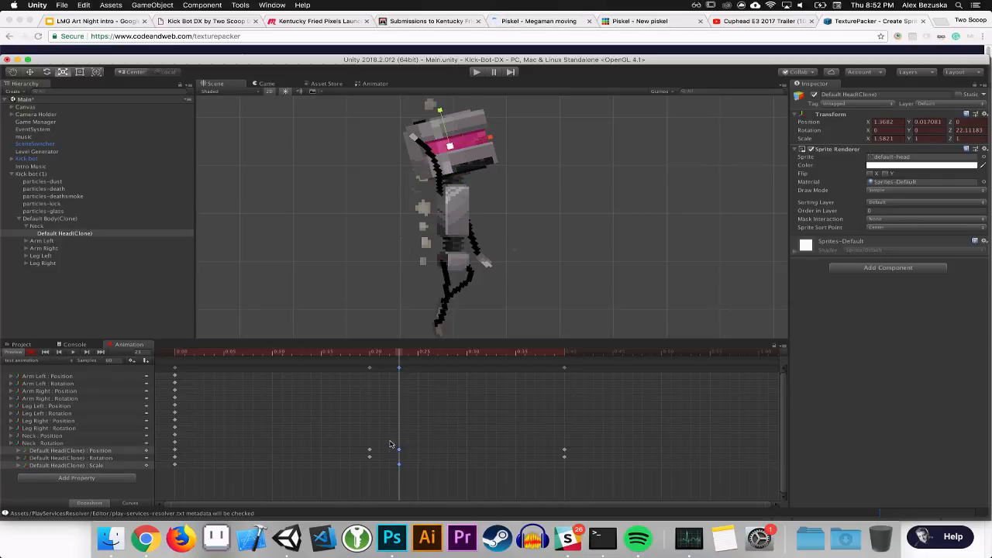
key("BackSpace")
Try a second horizontal stretch of the head at 0:23, play the clip, and remove the 0:23 keyframes
left_click(370, 450)
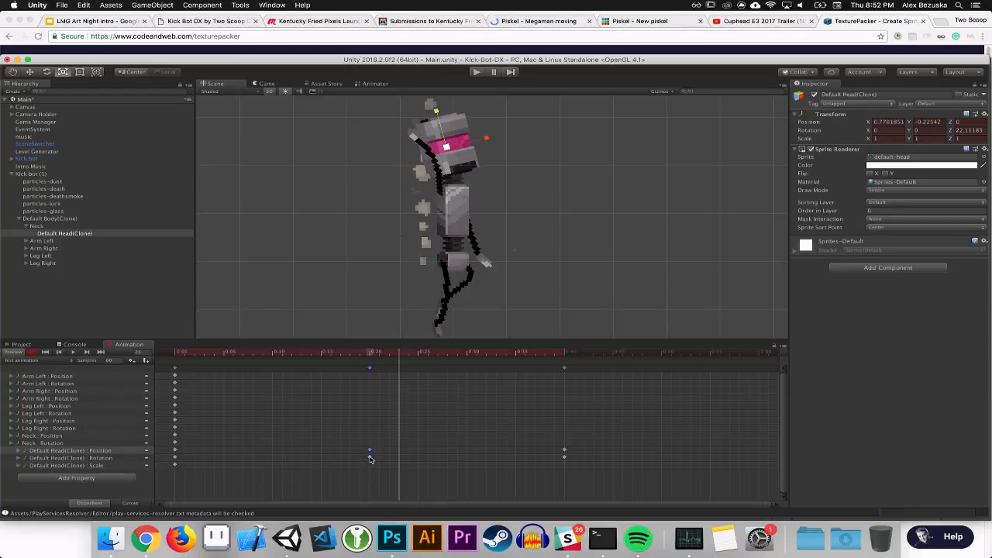
left_click(369, 457, "shift")
left_click_drag(487, 138, 506, 133)
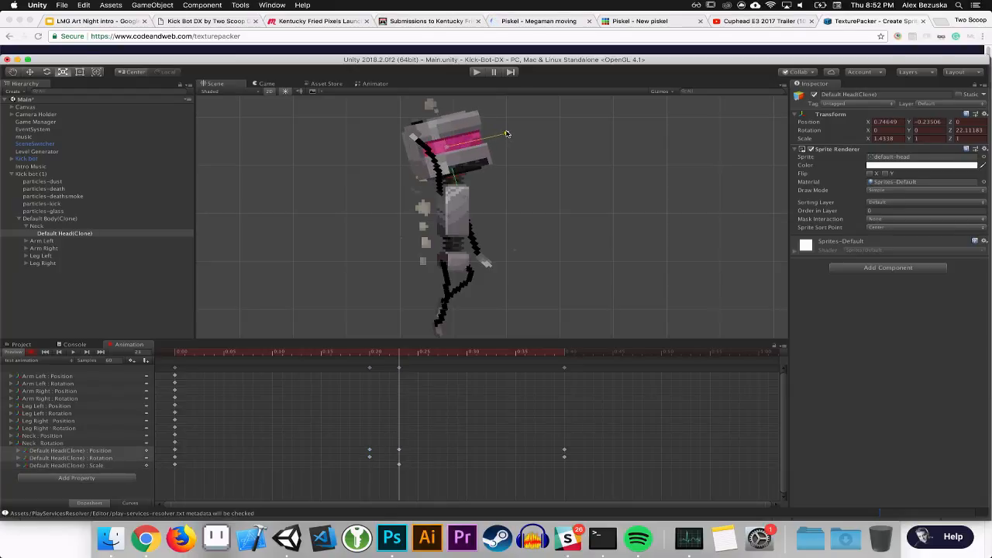
left_click(180, 359)
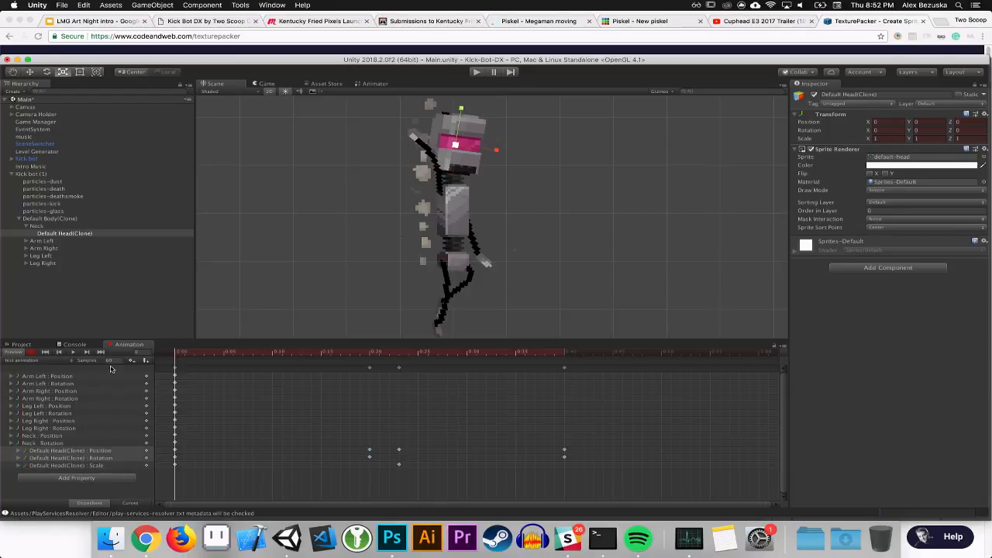
left_click(73, 352)
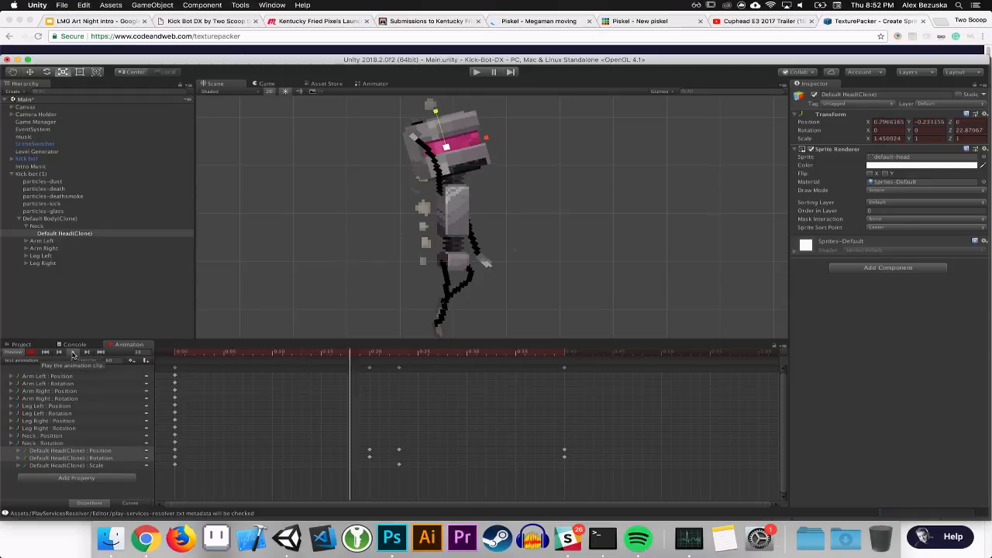
left_click_drag(395, 444, 414, 476)
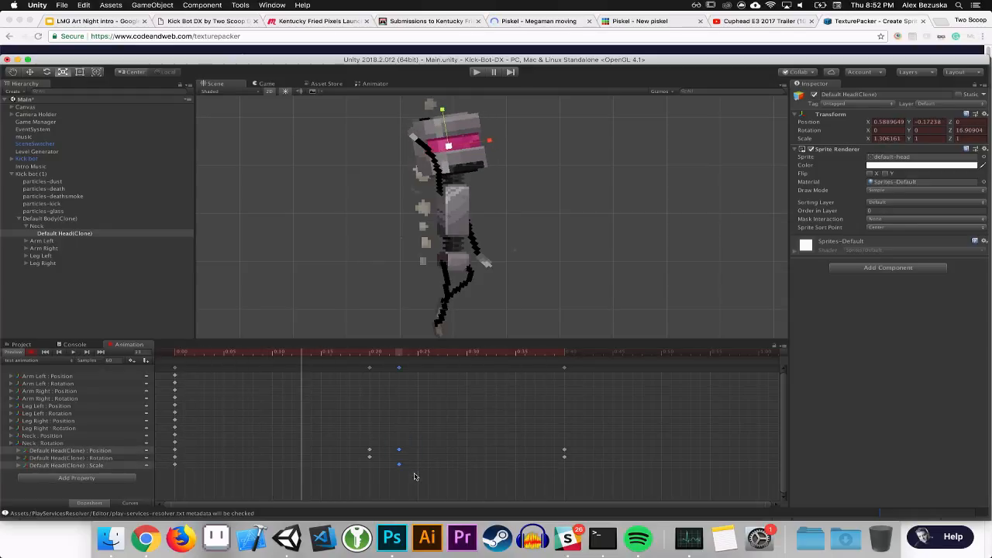
key("Delete")
Key Default Head(Clone) at 0:20 with an X scale of about 1.64 and play back the test animation
left_click(371, 353)
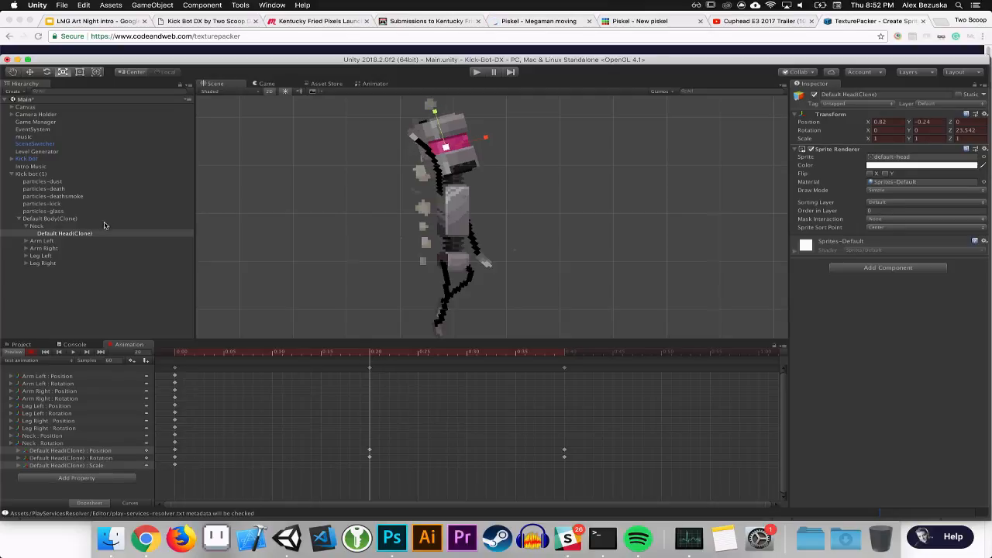
left_click_drag(485, 138, 498, 140)
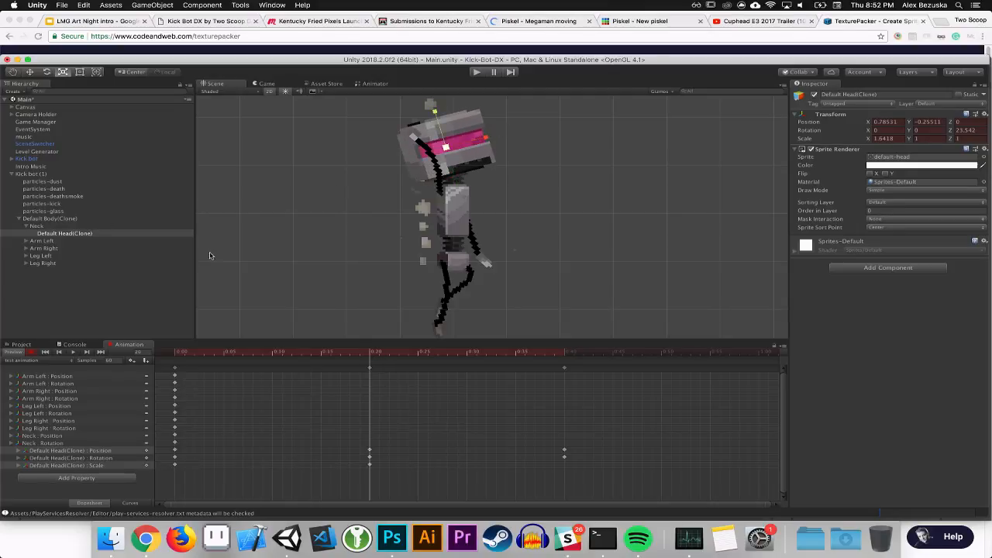
left_click(75, 352)
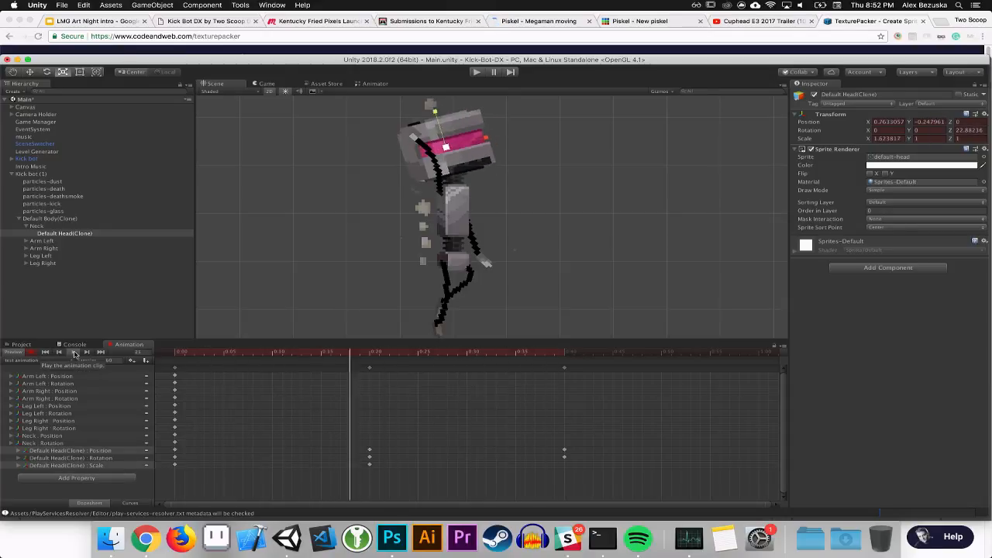
left_click(75, 352)
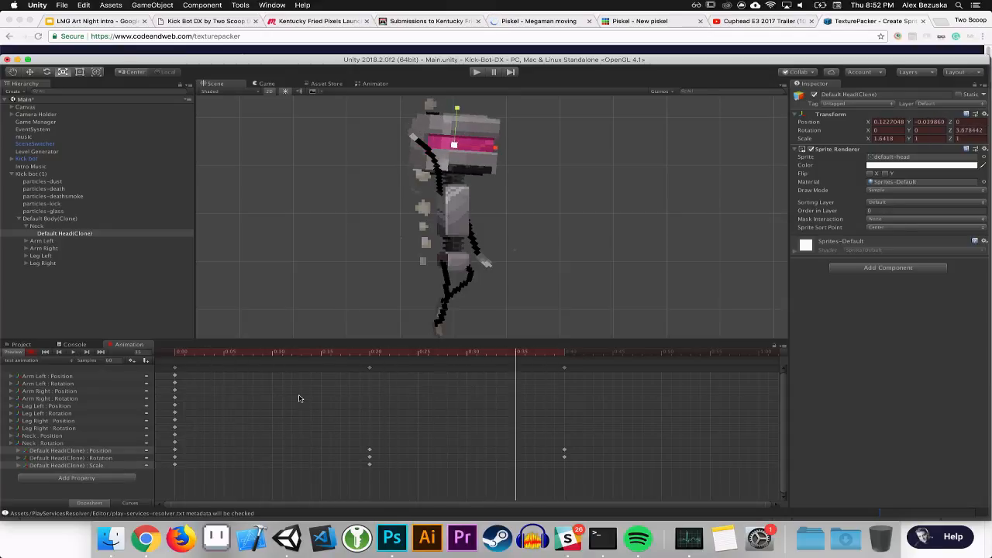
Switch to the Player-Fall animation clip and preview its pose at 0:00
left_click(45, 360)
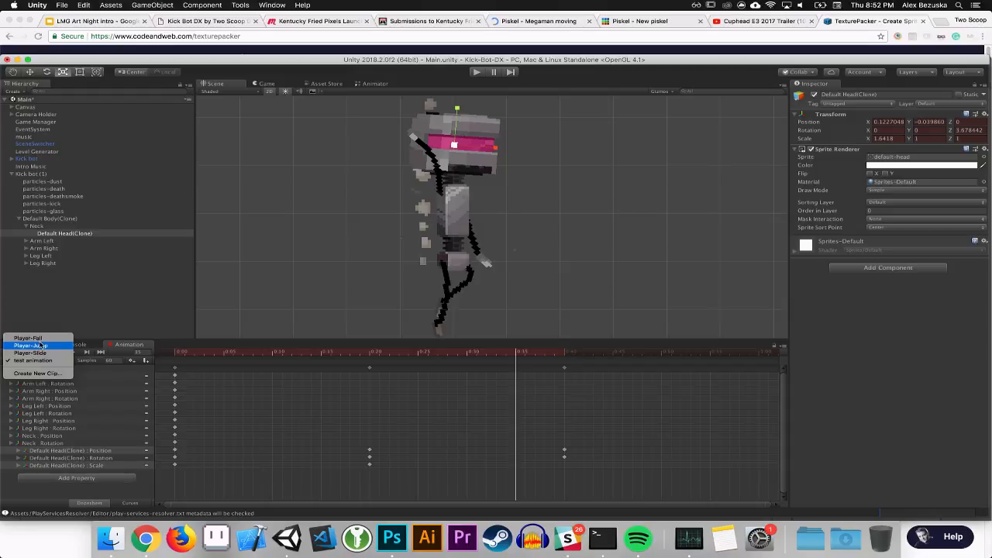
left_click(42, 339)
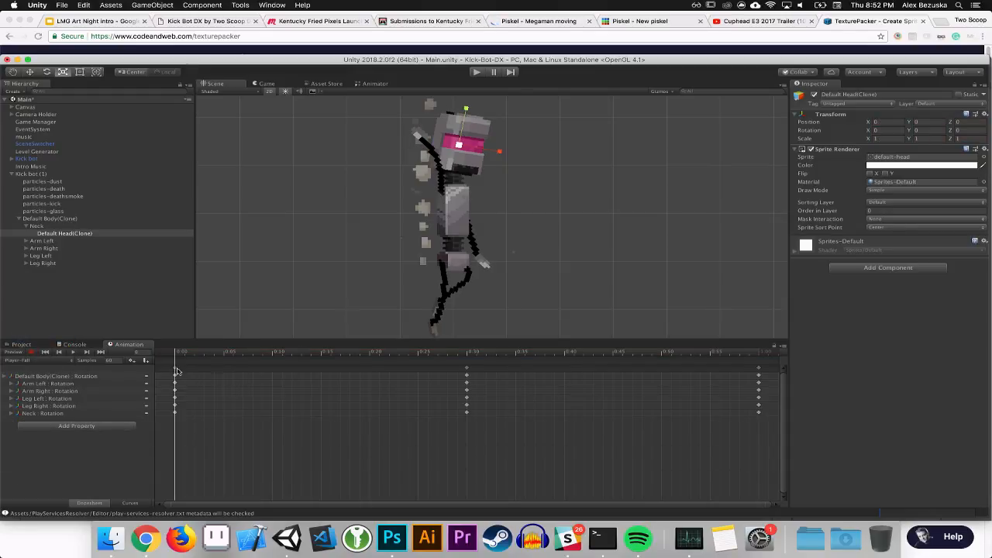
left_click_drag(180, 352, 172, 377)
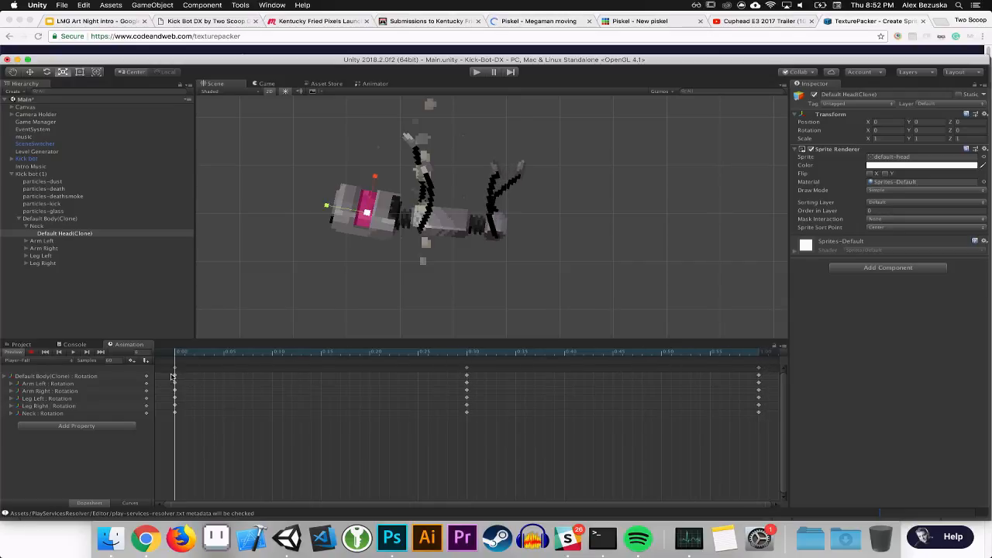
Enable keyframe recording for Player-Fall and try to key Default Arm Right(Clone) at 0:00 with a rotation of about -2.4°
left_click(425, 185)
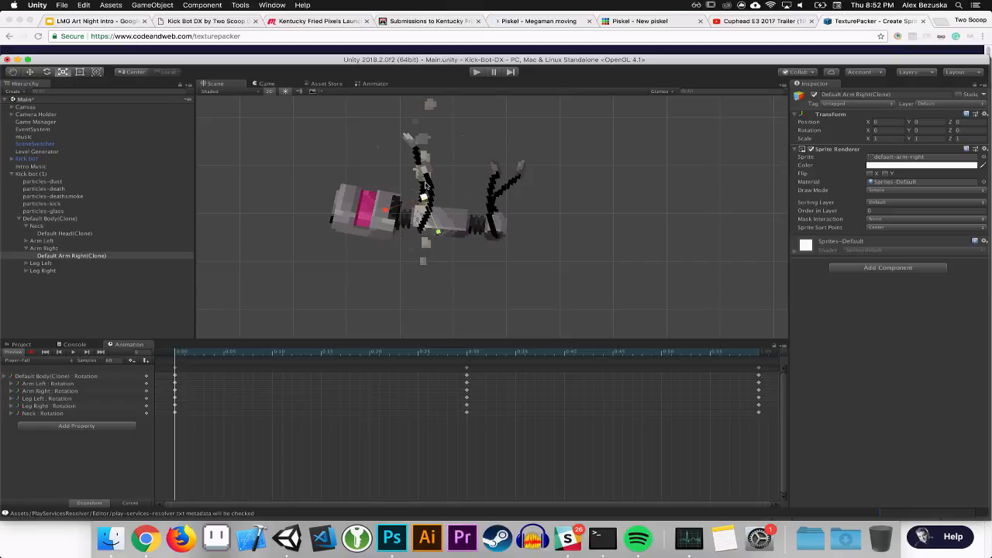
key("2")
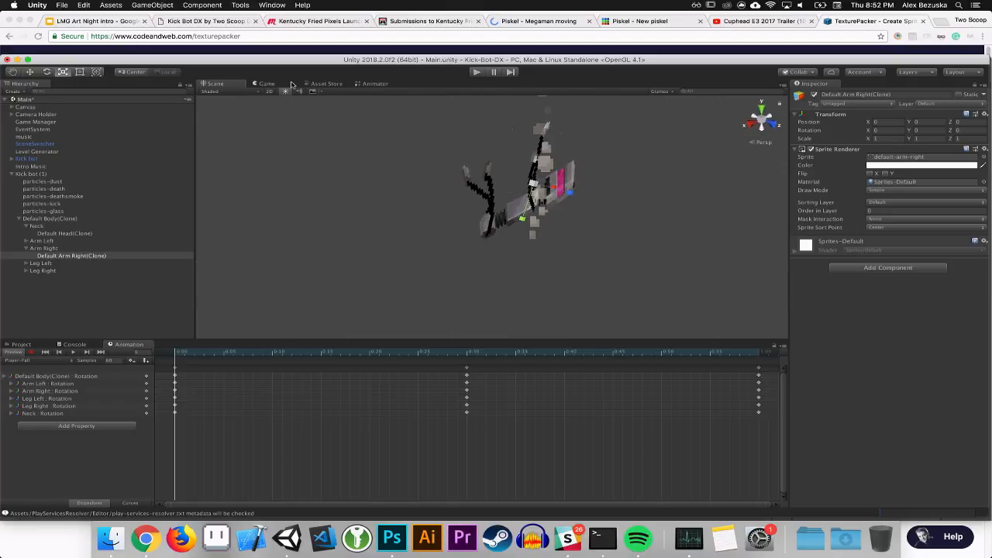
left_click(269, 91)
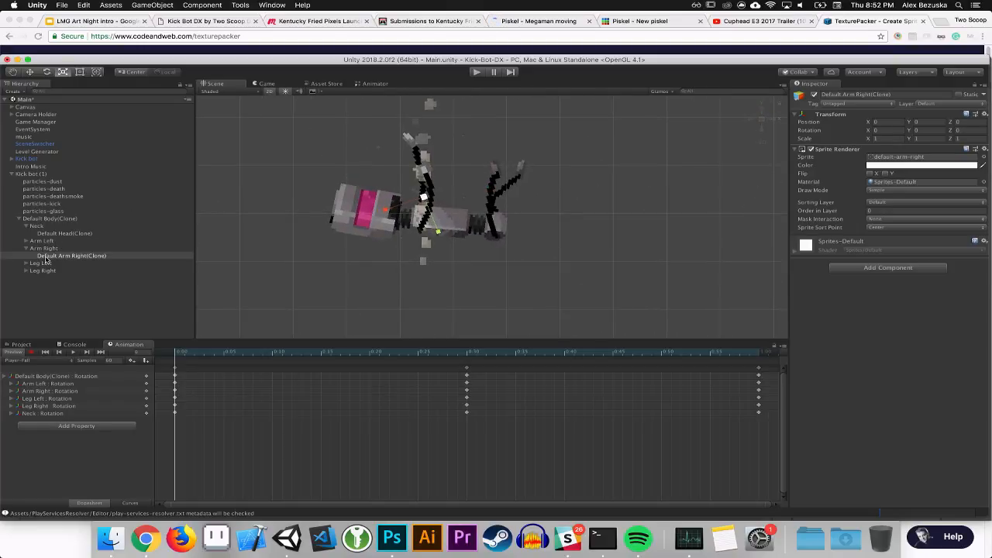
key("w")
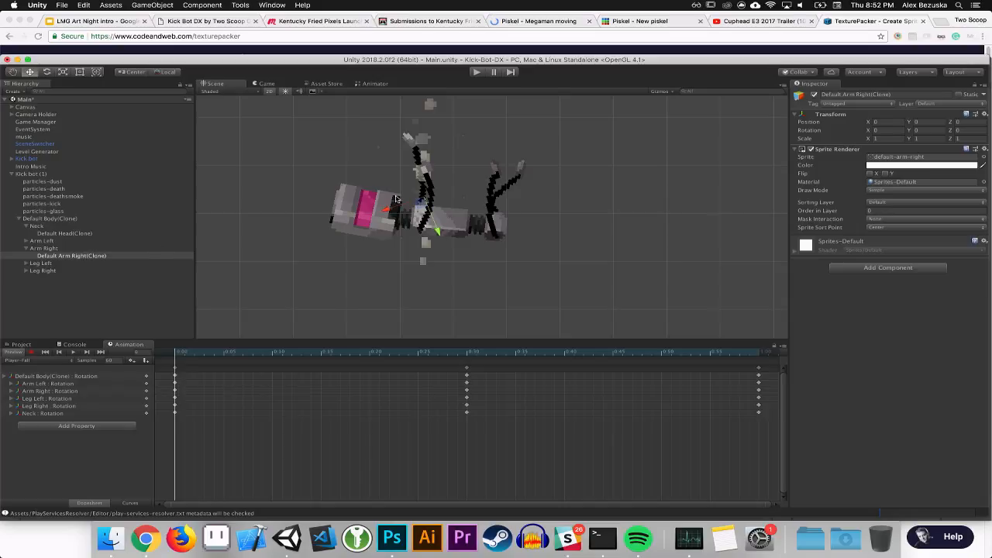
key("e")
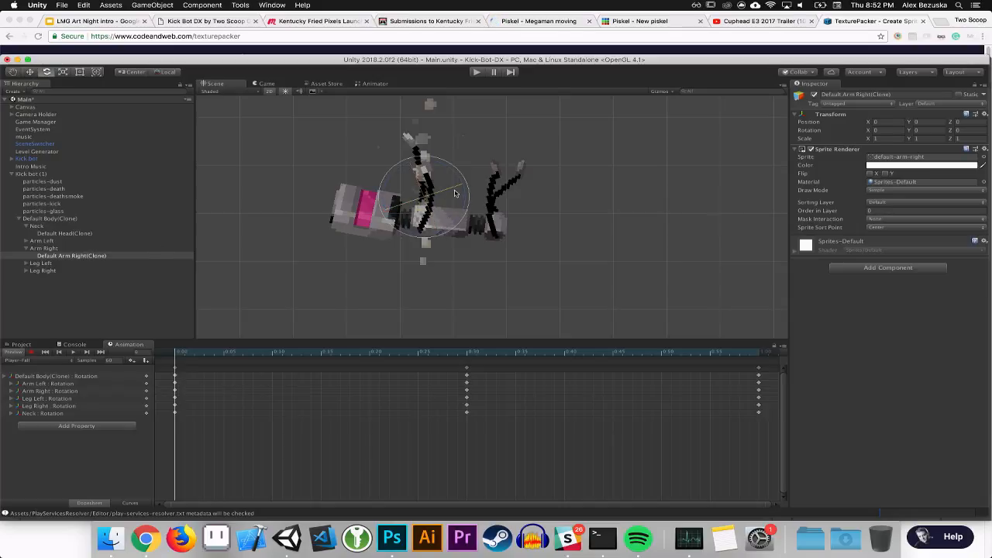
left_click(31, 352)
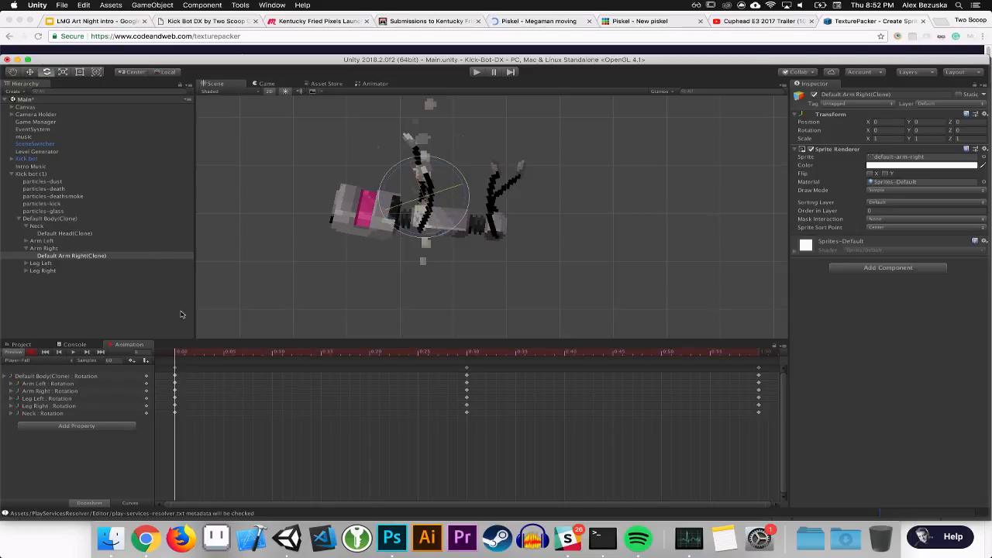
mouse_move(444, 190)
left_mouse_down()
mouse_move(454, 166)
mouse_move(429, 198)
left_mouse_up()
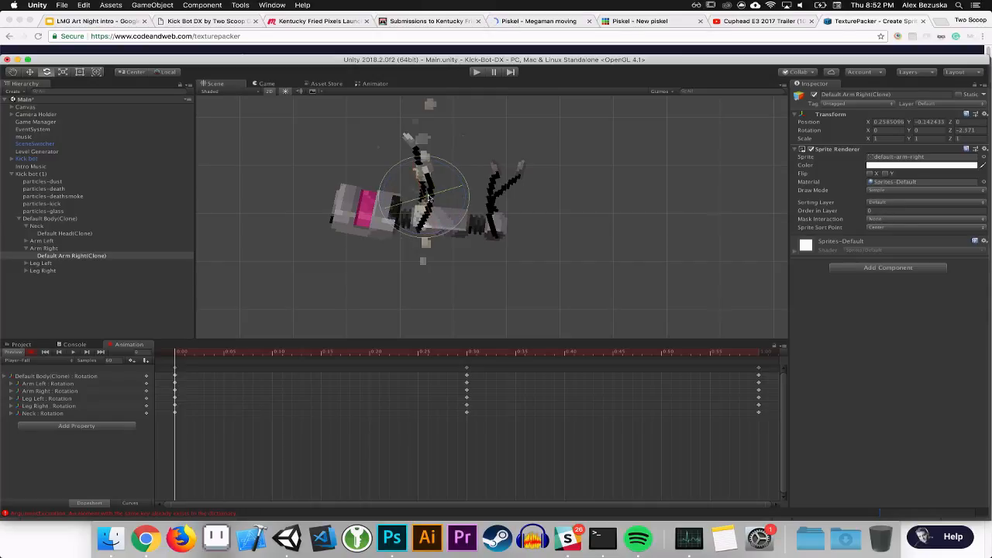
left_click(44, 248)
mouse_move(467, 193)
left_mouse_down()
mouse_move(453, 185)
mouse_move(461, 187)
left_mouse_up()
left_click(395, 221)
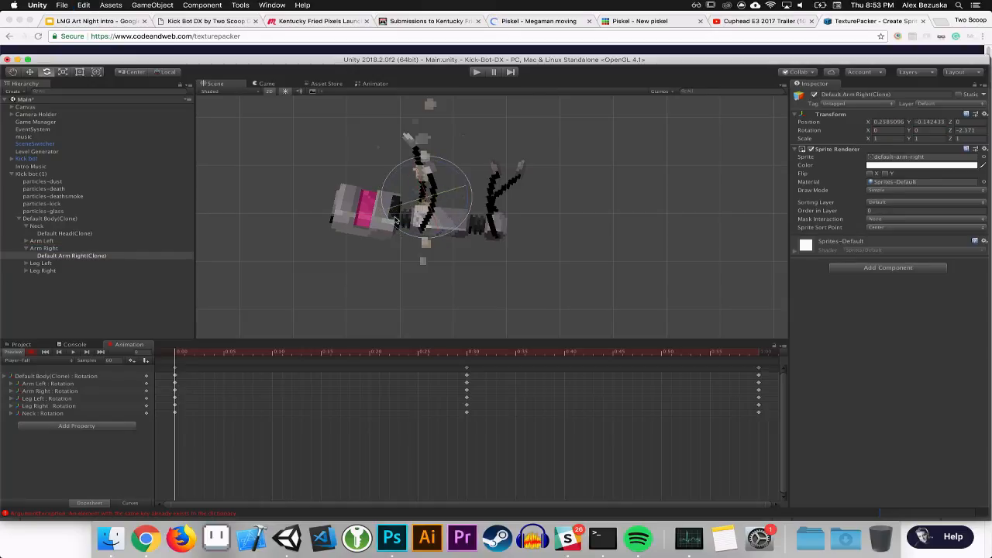
Try to key Default Head(Clone) at 0:00 with a rotation of about 6.8°, and turn off keyframe recording
left_click(356, 216)
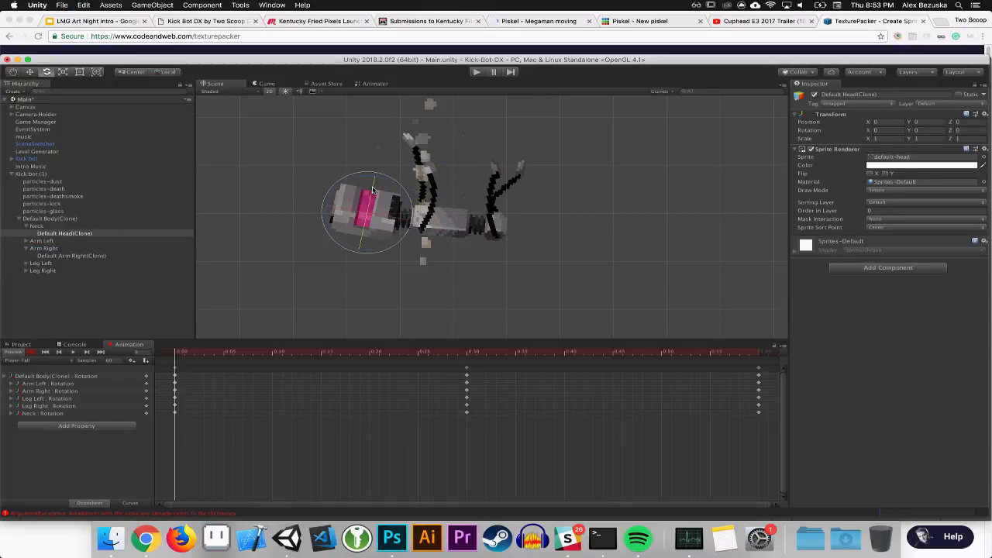
left_click_drag(367, 179, 354, 176)
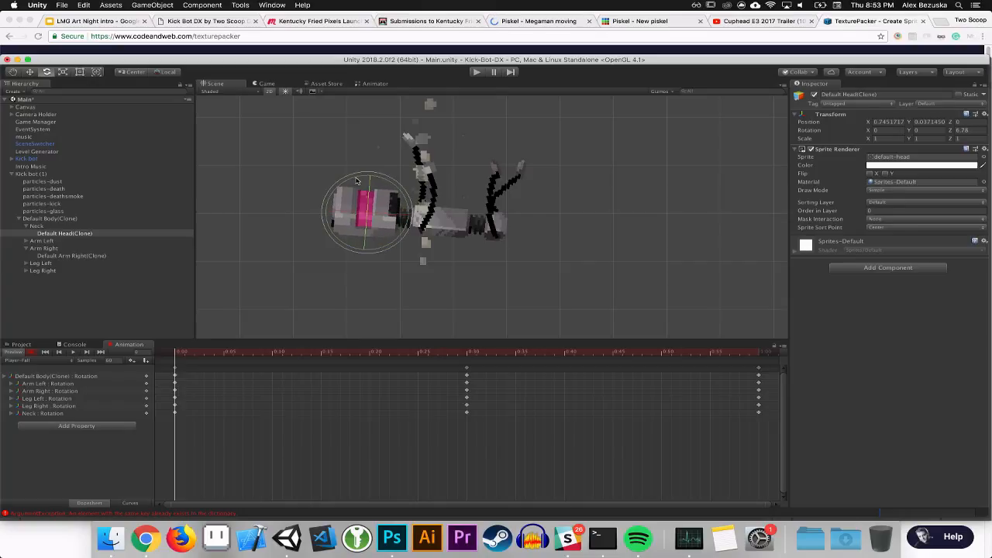
key("super+z")
left_click(262, 191)
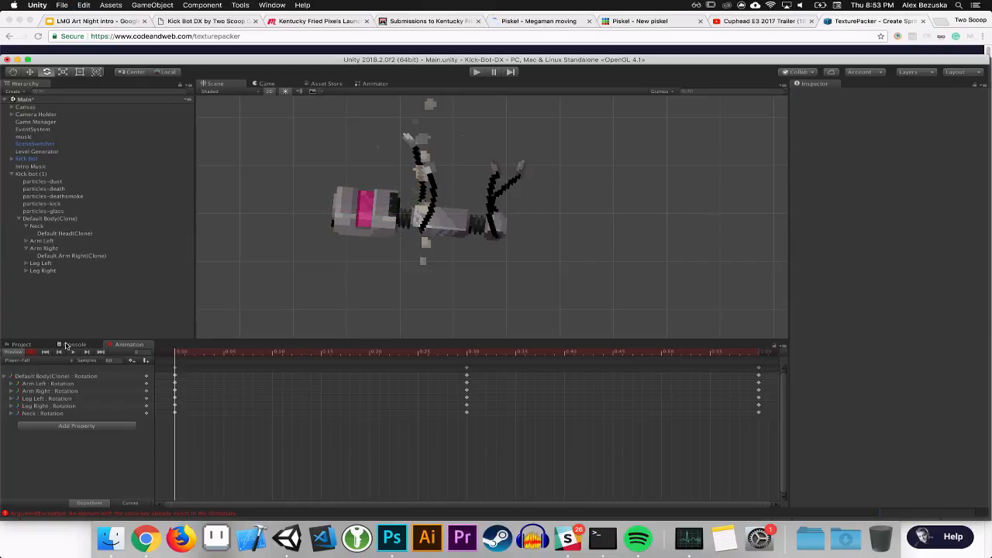
left_click(31, 352)
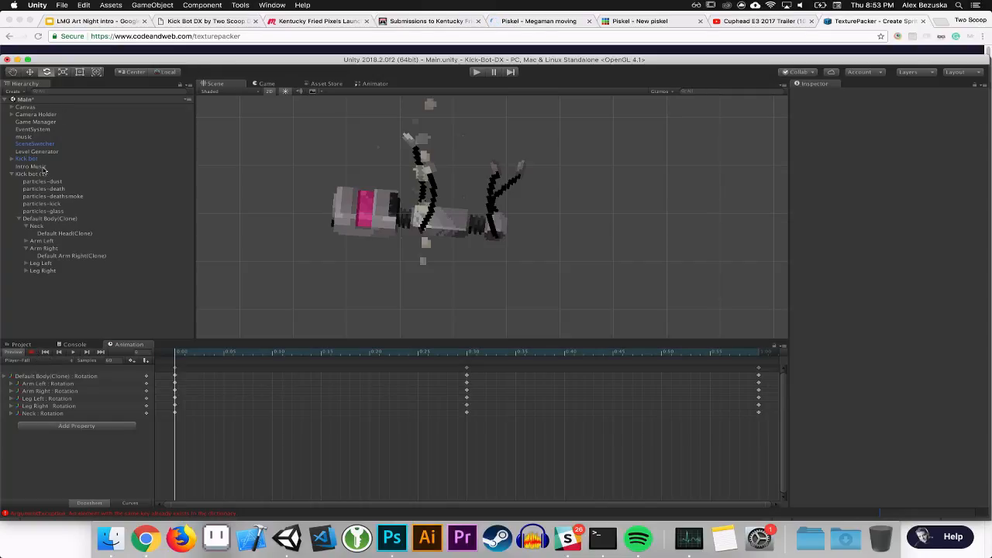
Open the project's Sprites asset folder and select the blueprint sprite to show its import settings
left_click(360, 207)
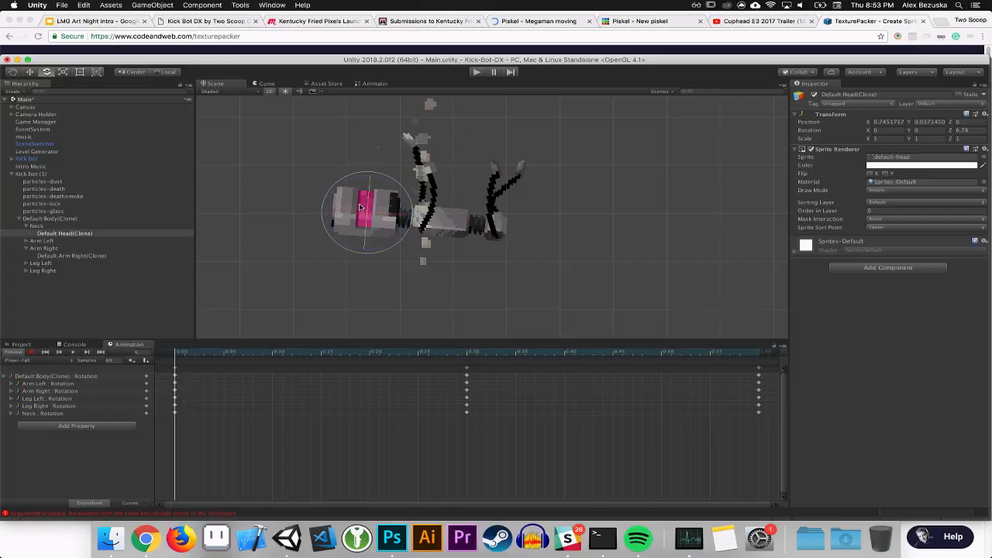
left_click(20, 345)
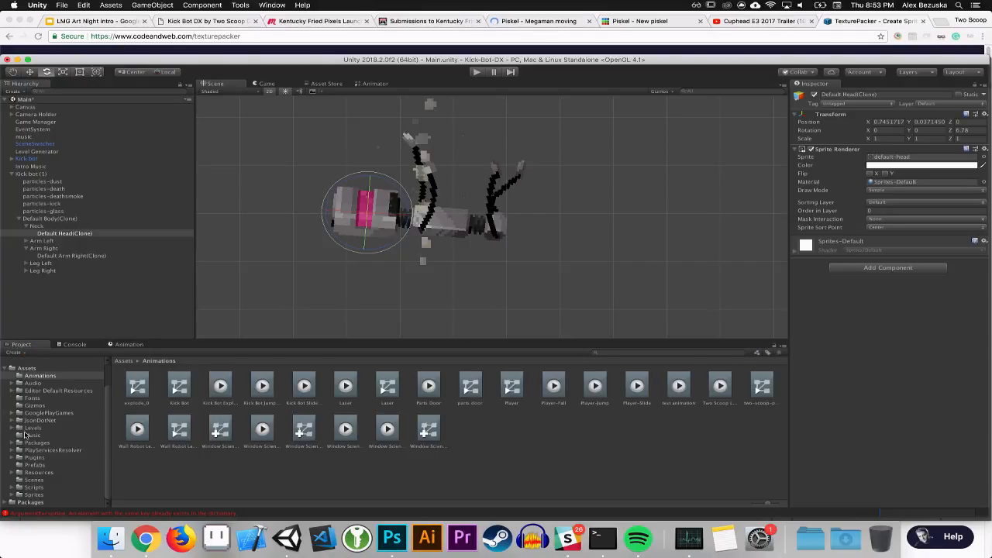
left_click(31, 479)
left_click(28, 496)
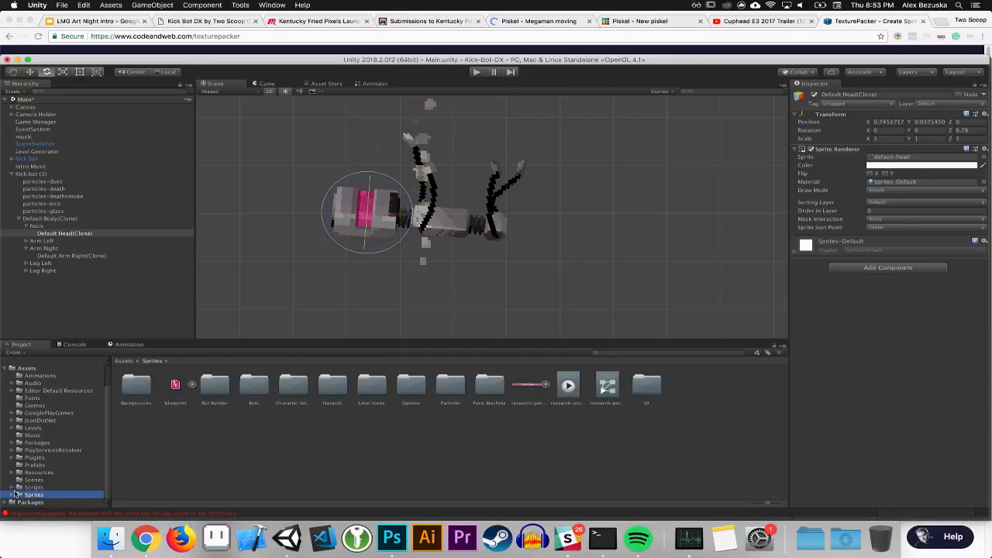
left_click(12, 494)
left_click(177, 385)
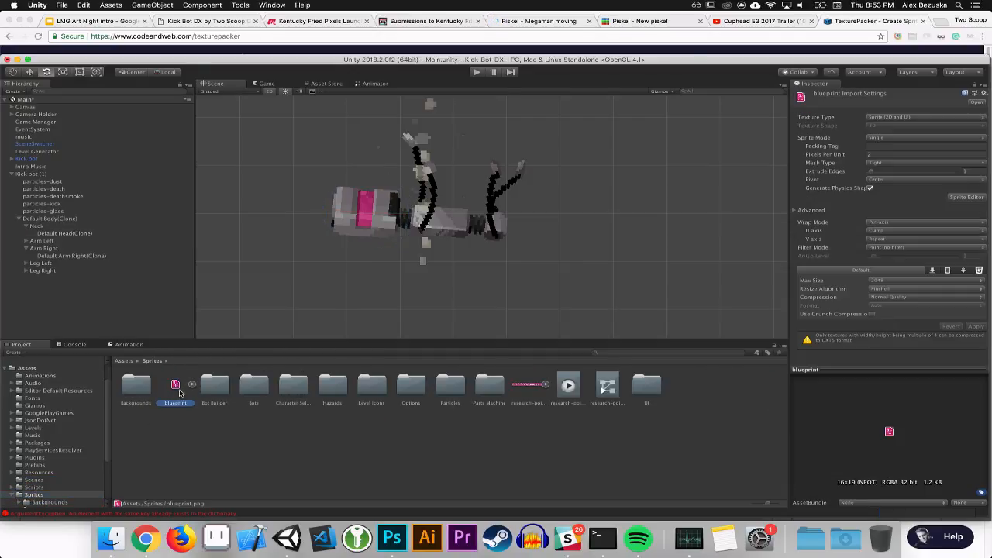
double_click(176, 385)
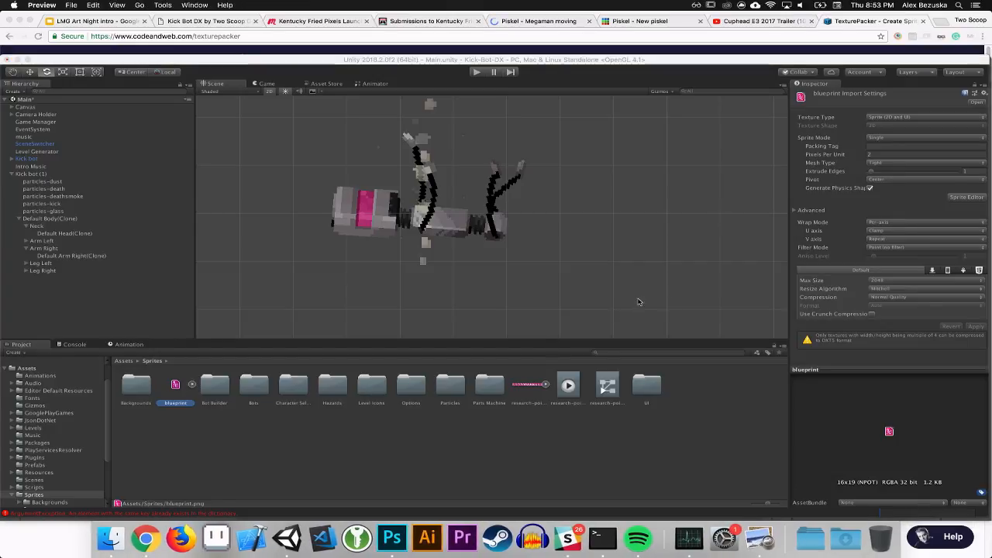
left_click(702, 404)
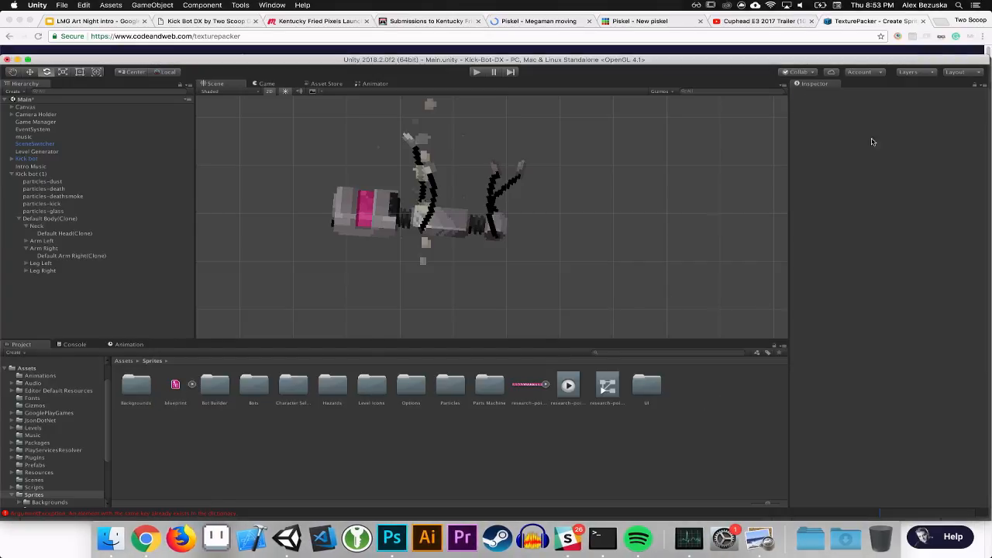
left_click(180, 387)
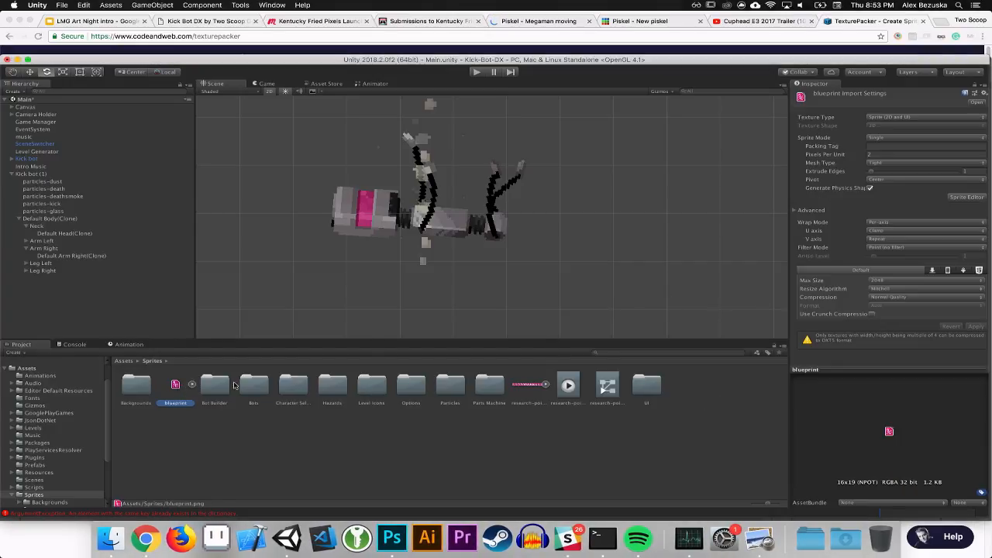
In the Sprite Editor, move the blueprint sprite's pivot near its lower-left corner, at about X 0.055 and Y 0.052, and apply it
left_click(965, 197)
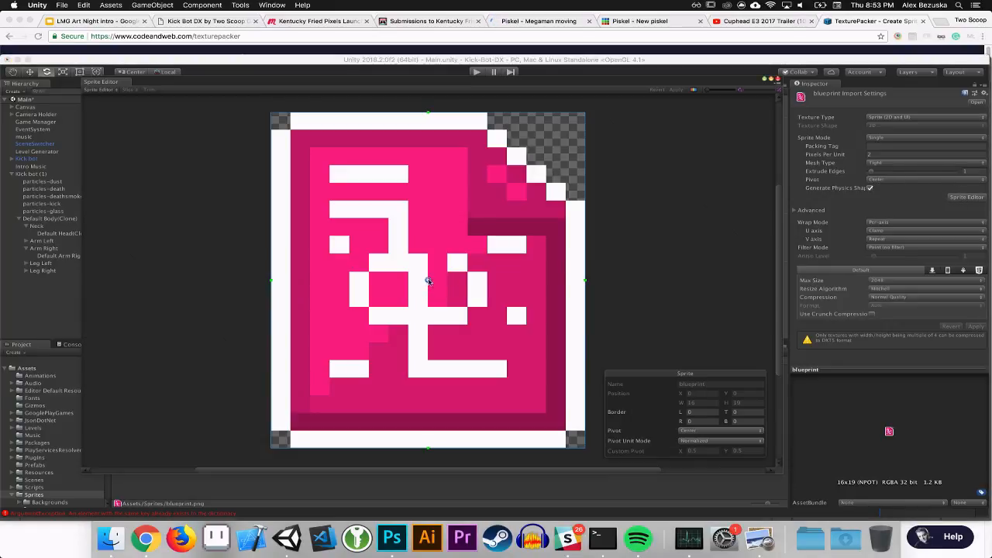
left_click_drag(428, 280, 290, 432)
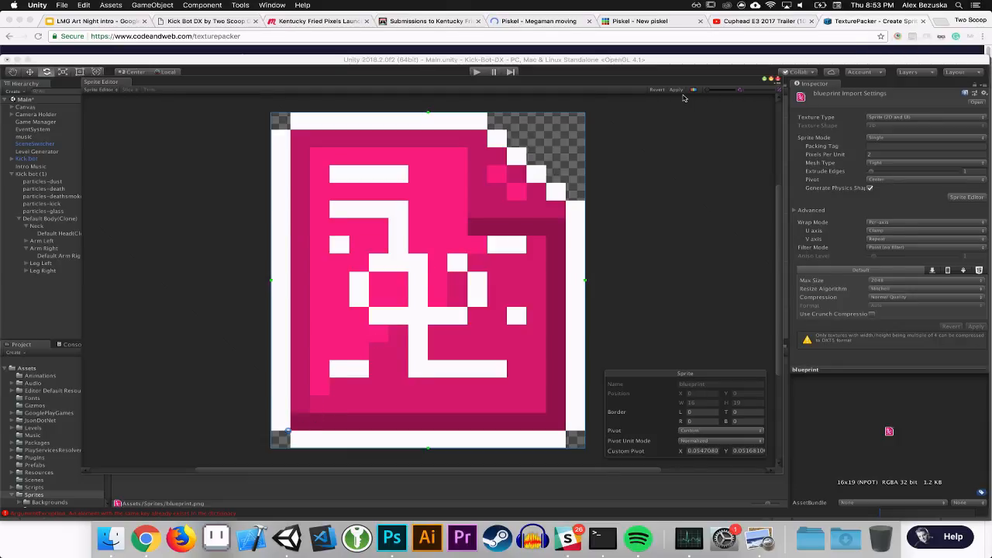
left_click(776, 80)
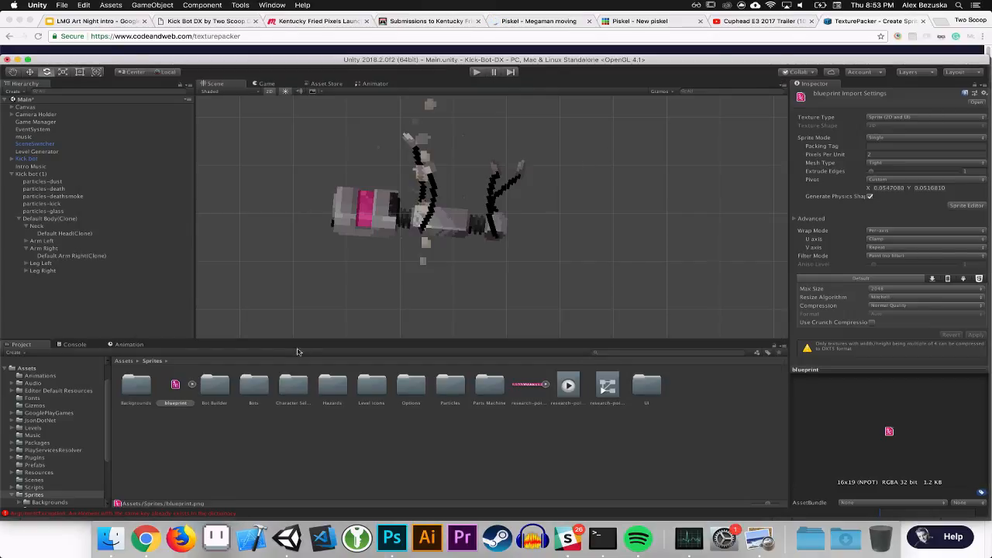
Place the blueprint sprite in the scene beside the robot, set the handles to Pivot mode, and rotate it to about -6.4°
left_click_drag(176, 387, 673, 196)
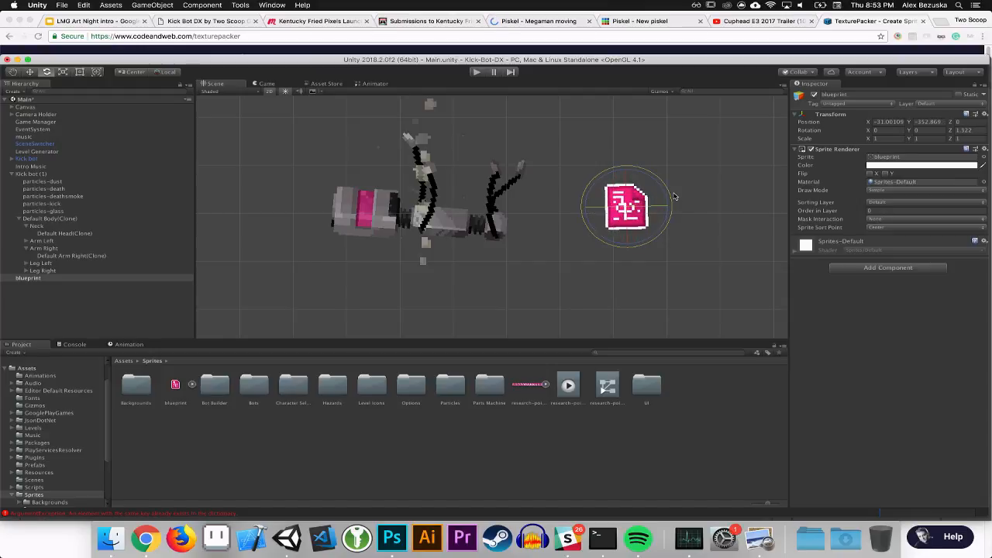
key("super+z")
left_click(129, 74)
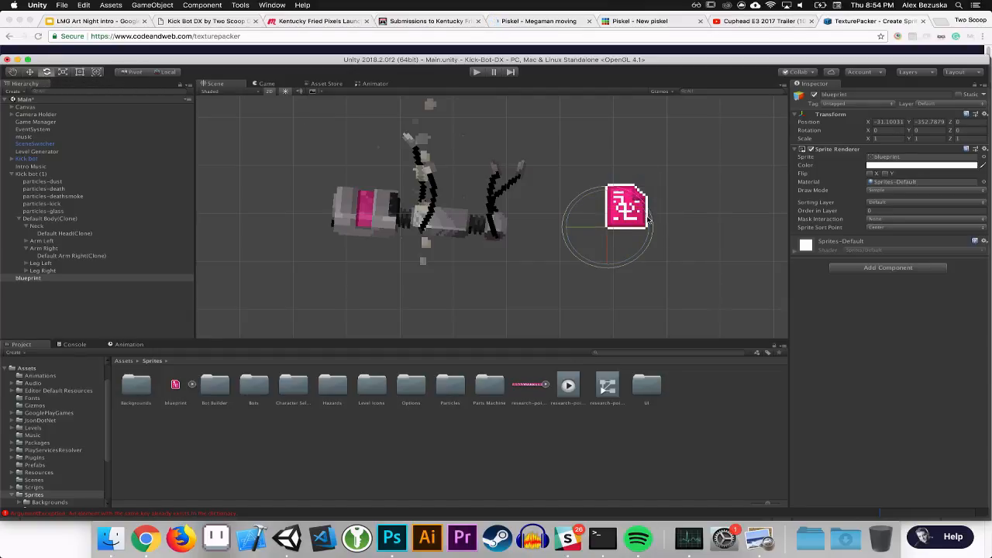
left_click_drag(652, 220, 676, 218)
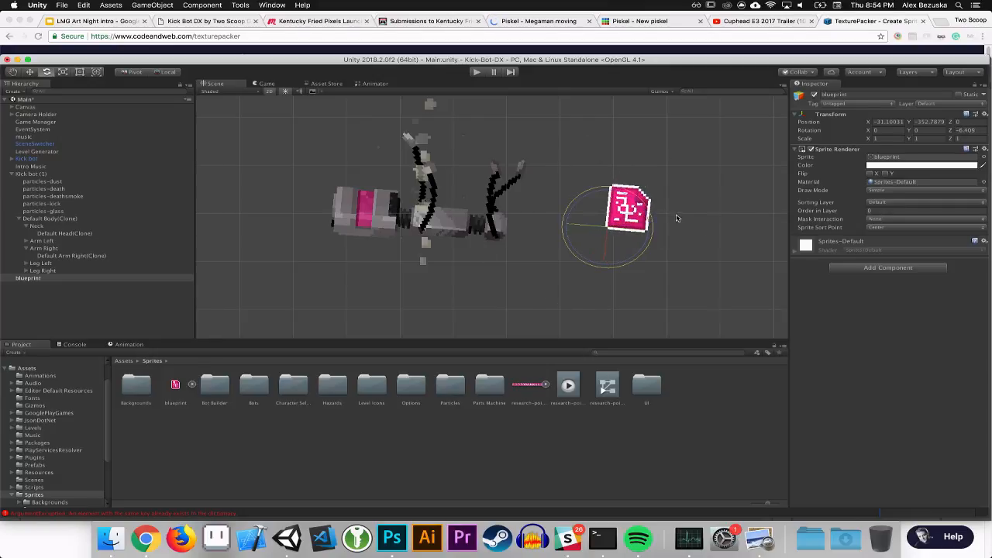
Try the Neck's rotation handle, and rotate Default Leg Left(Clone) to about -63° and Default Leg Right(Clone) to about -101°
left_click(36, 226)
mouse_move(406, 186)
left_mouse_down()
mouse_move(428, 182)
mouse_move(437, 162)
mouse_move(407, 172)
left_mouse_up()
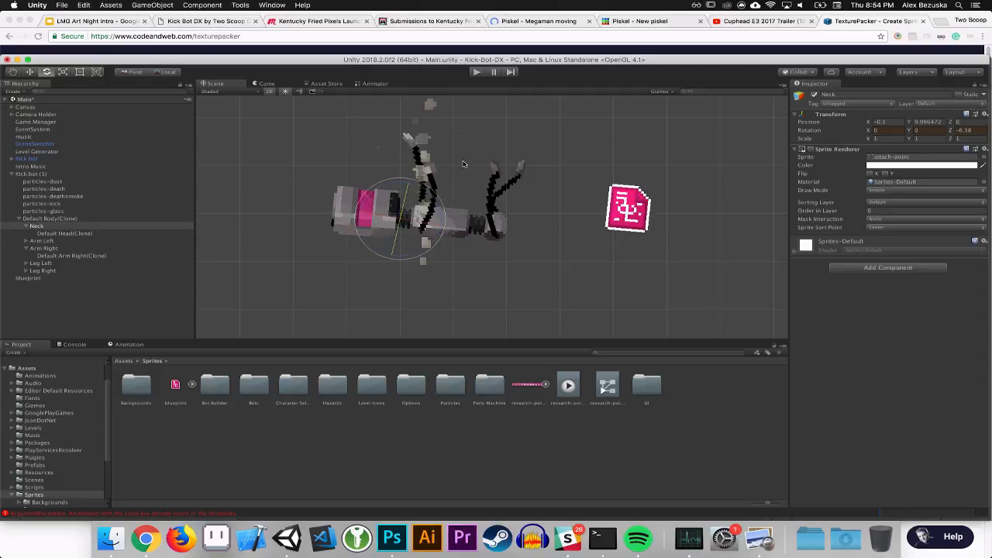
left_click(521, 182)
mouse_move(529, 191)
left_mouse_down()
mouse_move(542, 221)
mouse_move(524, 251)
mouse_move(552, 217)
left_mouse_up()
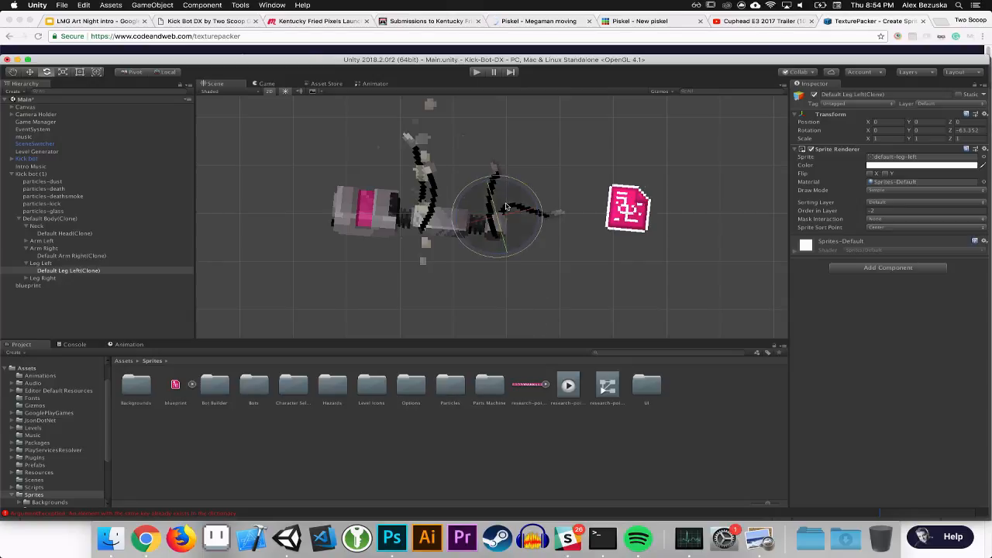
left_click(501, 200)
left_click_drag(502, 199, 555, 242)
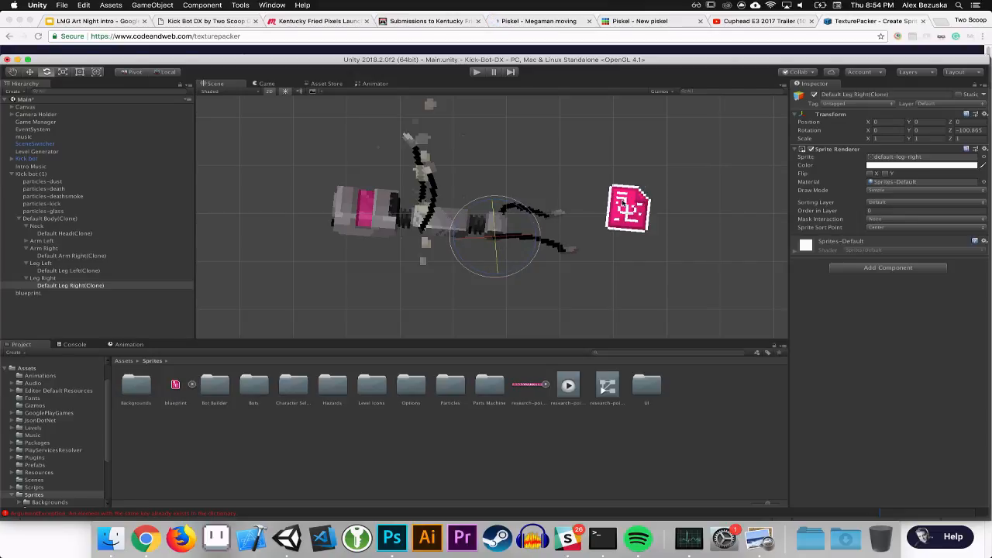
Rotate the blueprint sprite in the scene further around its lower-left pivot
left_click(623, 203)
left_click_drag(639, 205, 662, 244)
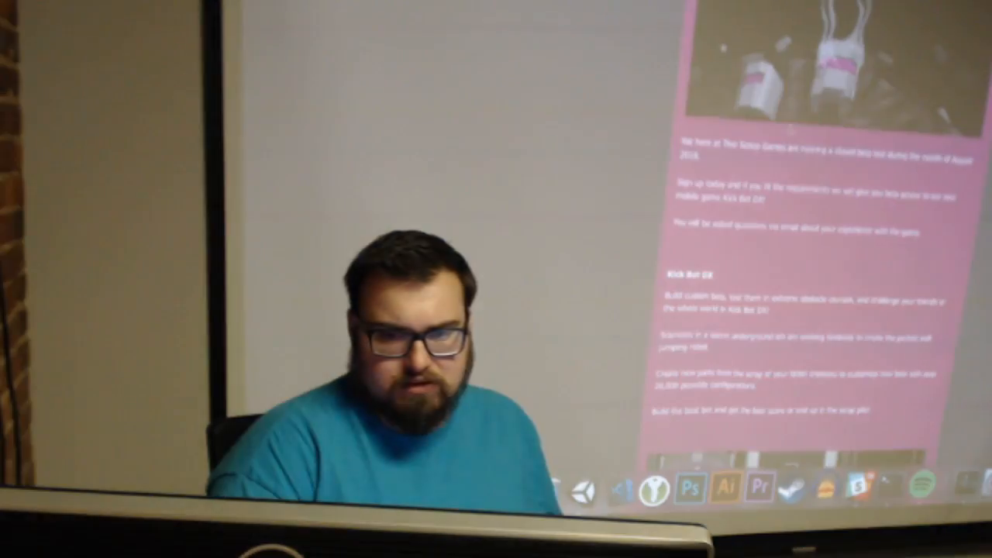
Switch to Chrome and look through the Kick Bot DX Beta Test Signup page, from the game description to the signup form fields
scroll(879, 190, "down", 8)
scroll(879, 190, "down", 1)
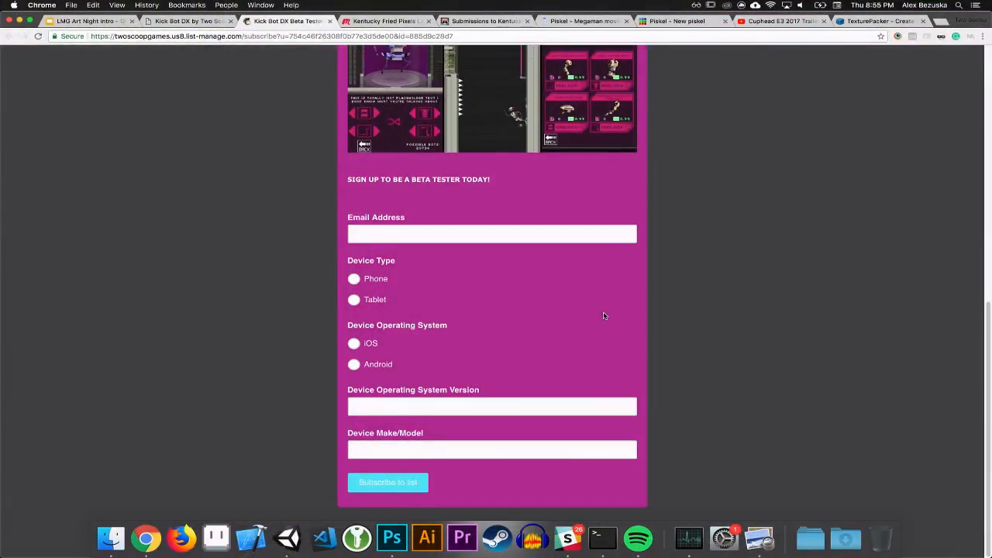
scroll(636, 327, "up", 3)
scroll(638, 328, "up", 5)
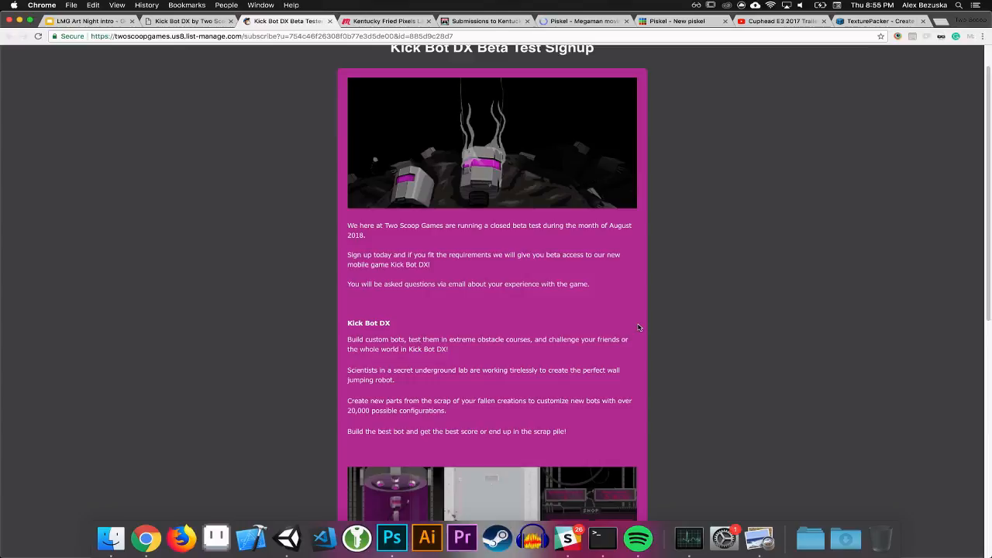
scroll(638, 327, "up", 1)
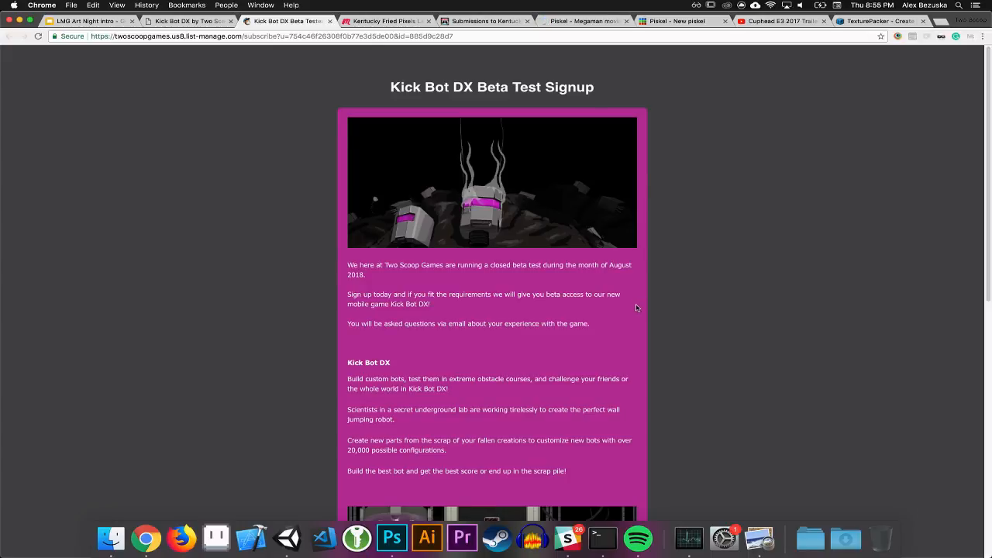
scroll(636, 308, "down", 5)
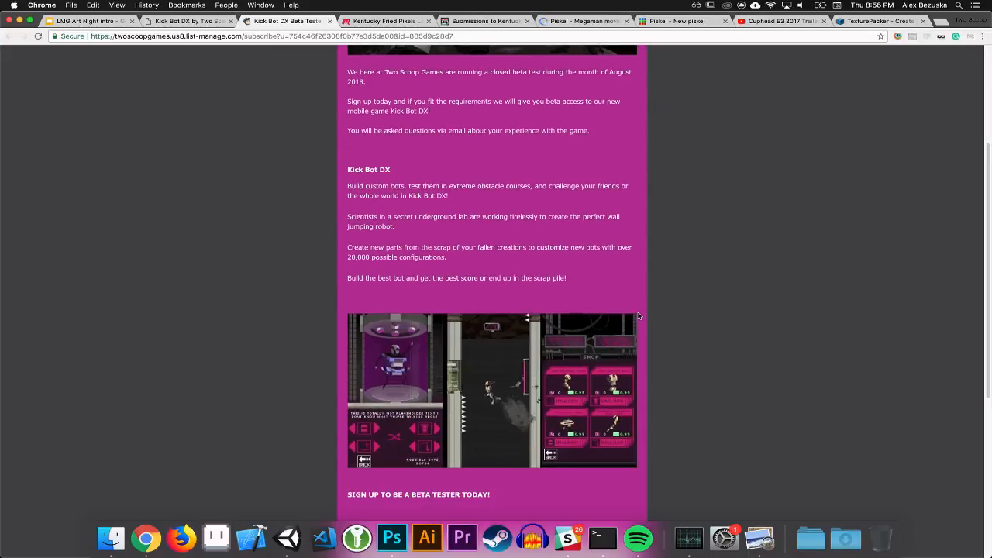
scroll(639, 316, "down", 3)
scroll(639, 316, "up", 8)
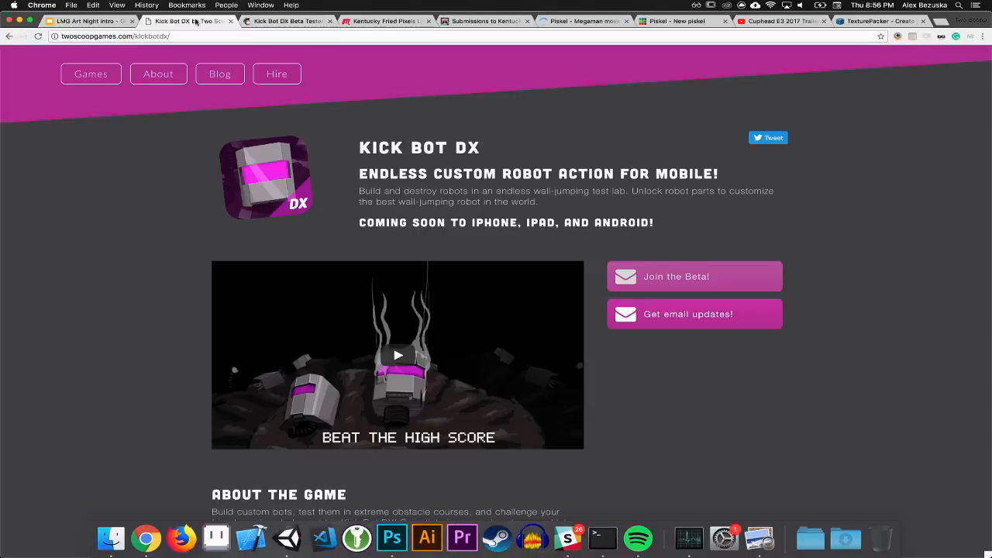
Return to the Kick Bot DX page and open the Two Scoop Games overview of all games
left_click(197, 22)
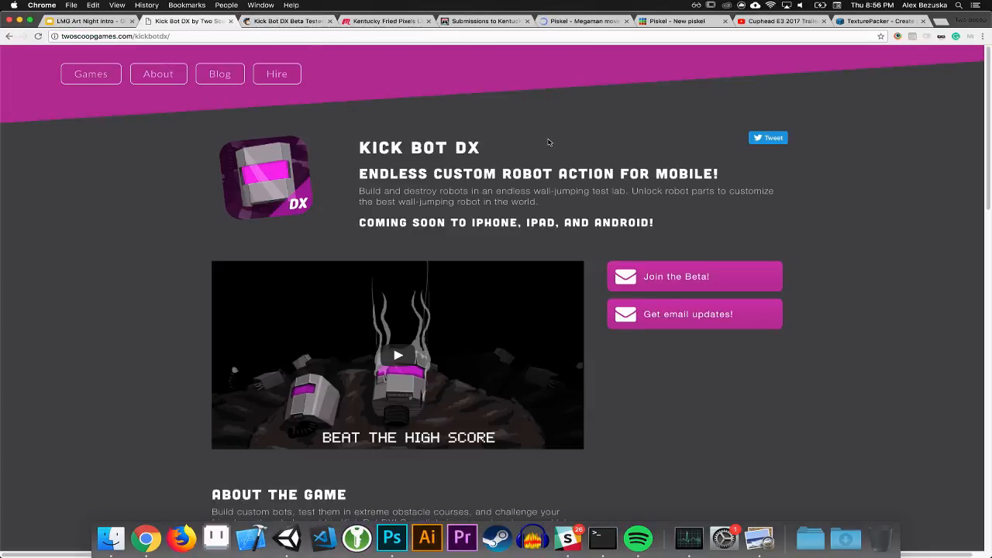
left_click(91, 74)
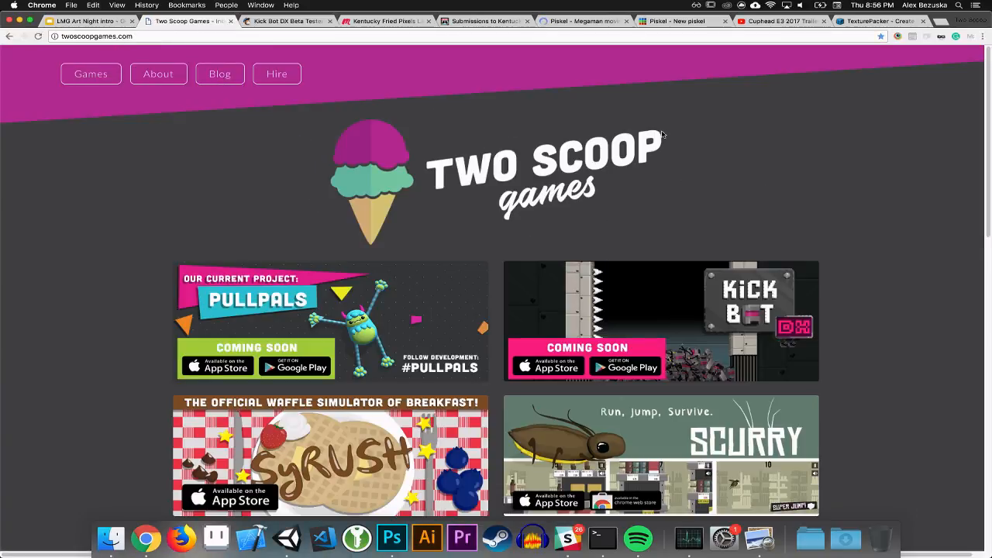